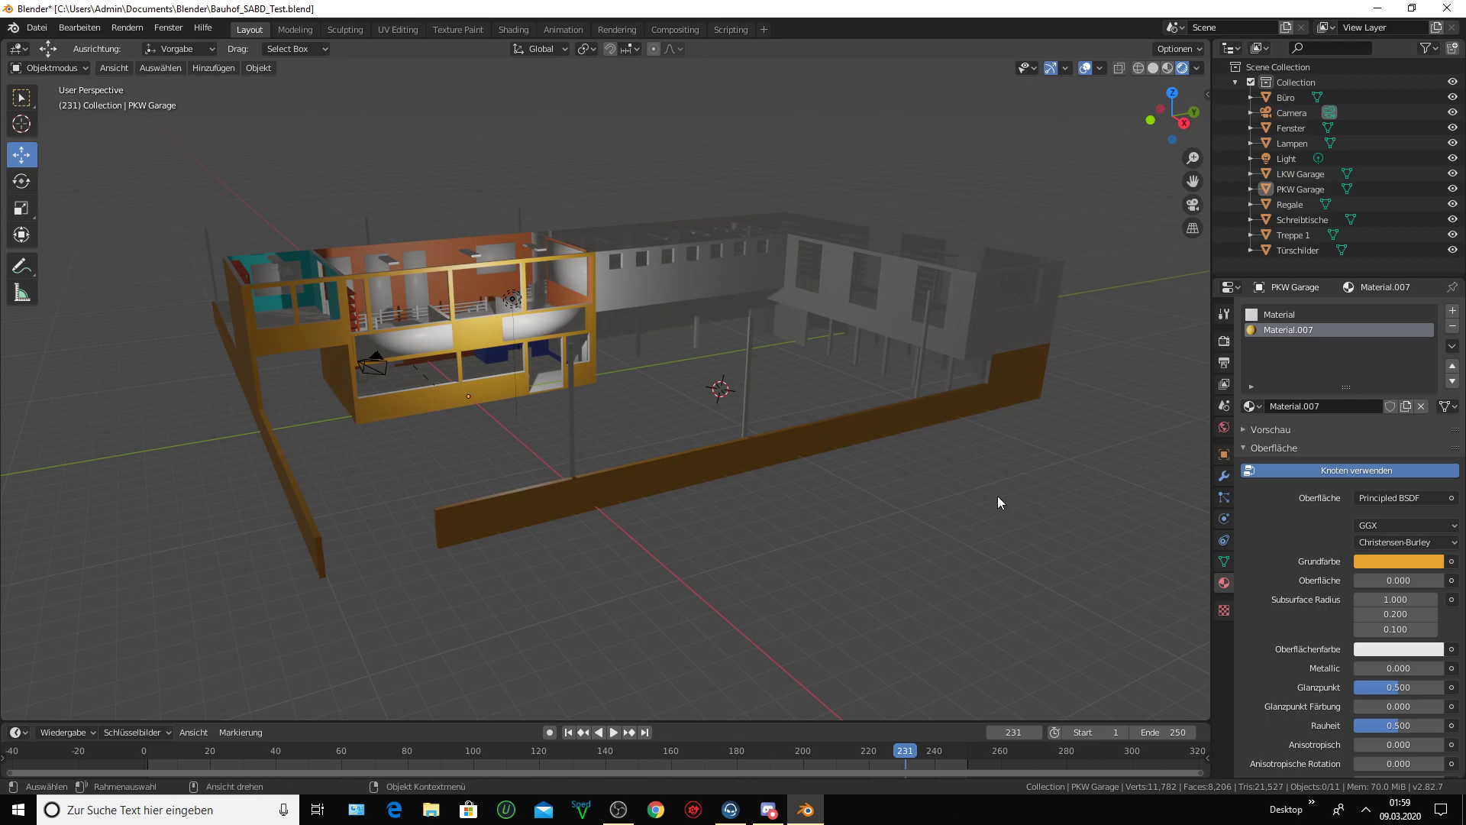
- Orbit and zoom around the depot to view the PKW Garage from several sides
scroll(721, 420, "up", 3)
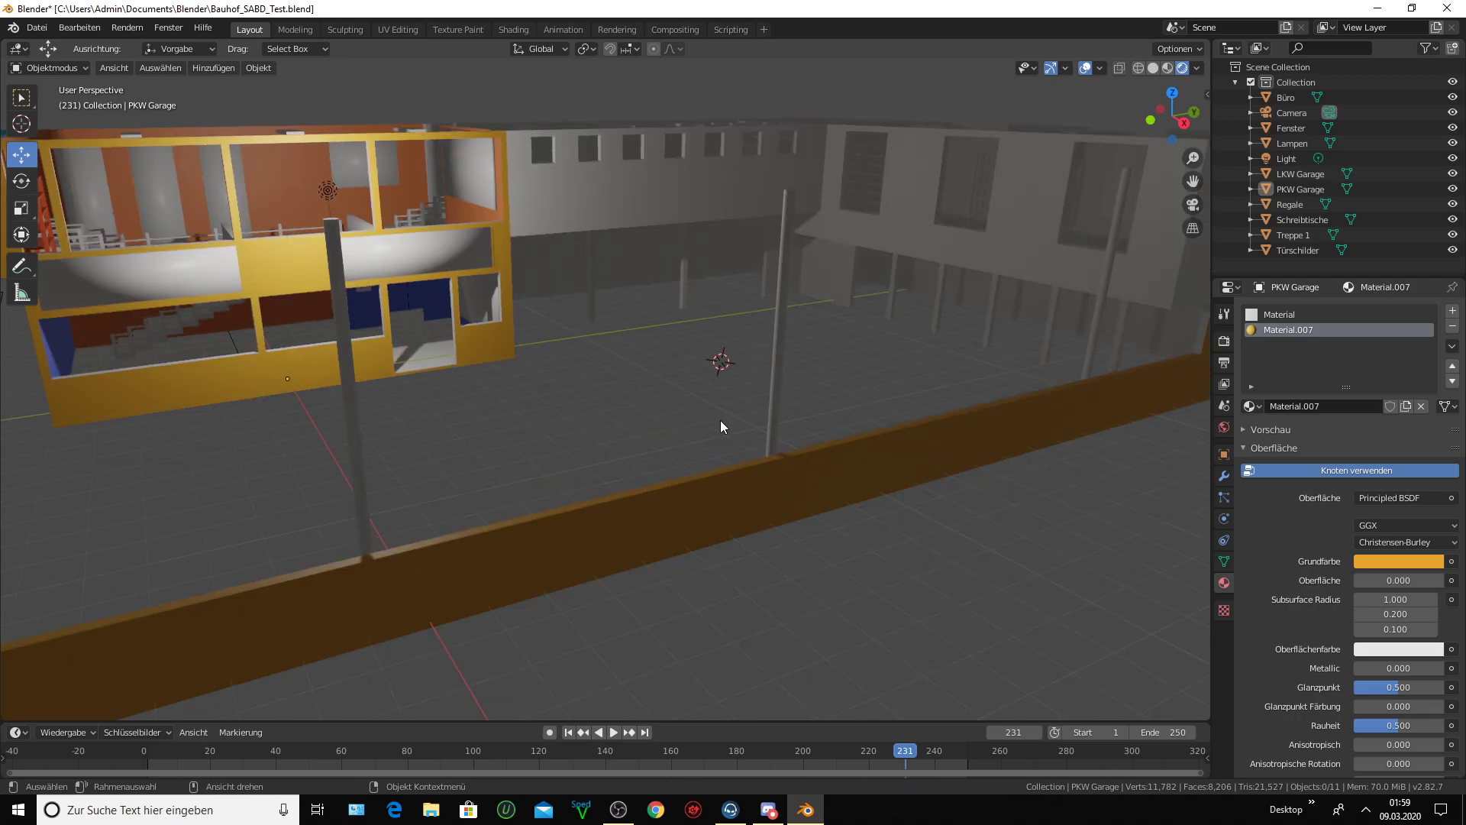
scroll(721, 420, "down", 3)
middle_click_drag(721, 420, 649, 429)
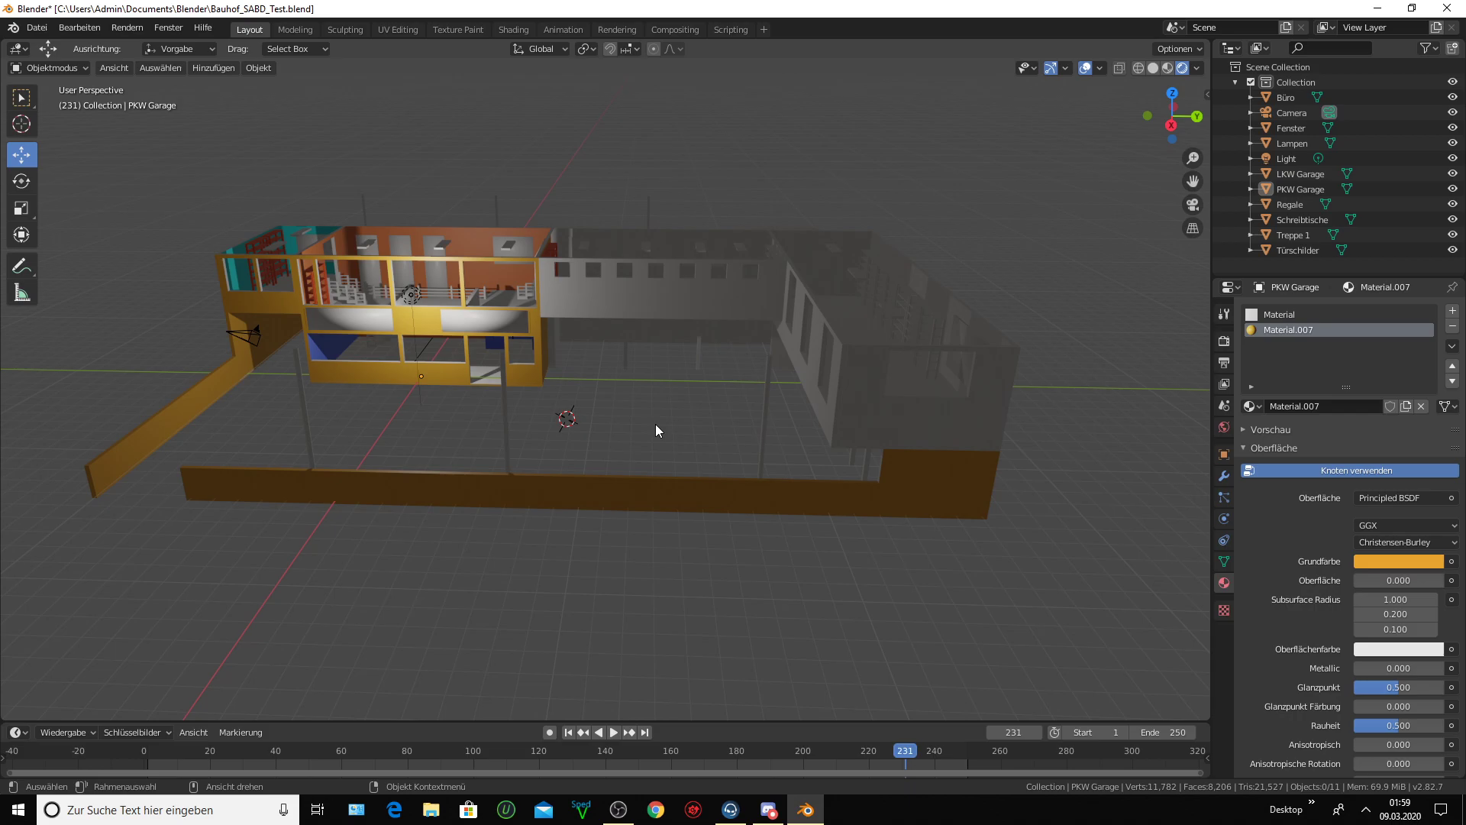
mouse_move(683, 423)
middle_mouse_down()
mouse_move(584, 403)
mouse_move(596, 387)
mouse_move(664, 425)
middle_mouse_up()
middle_click_drag(507, 382, 550, 400)
scroll(554, 415, "up", 3)
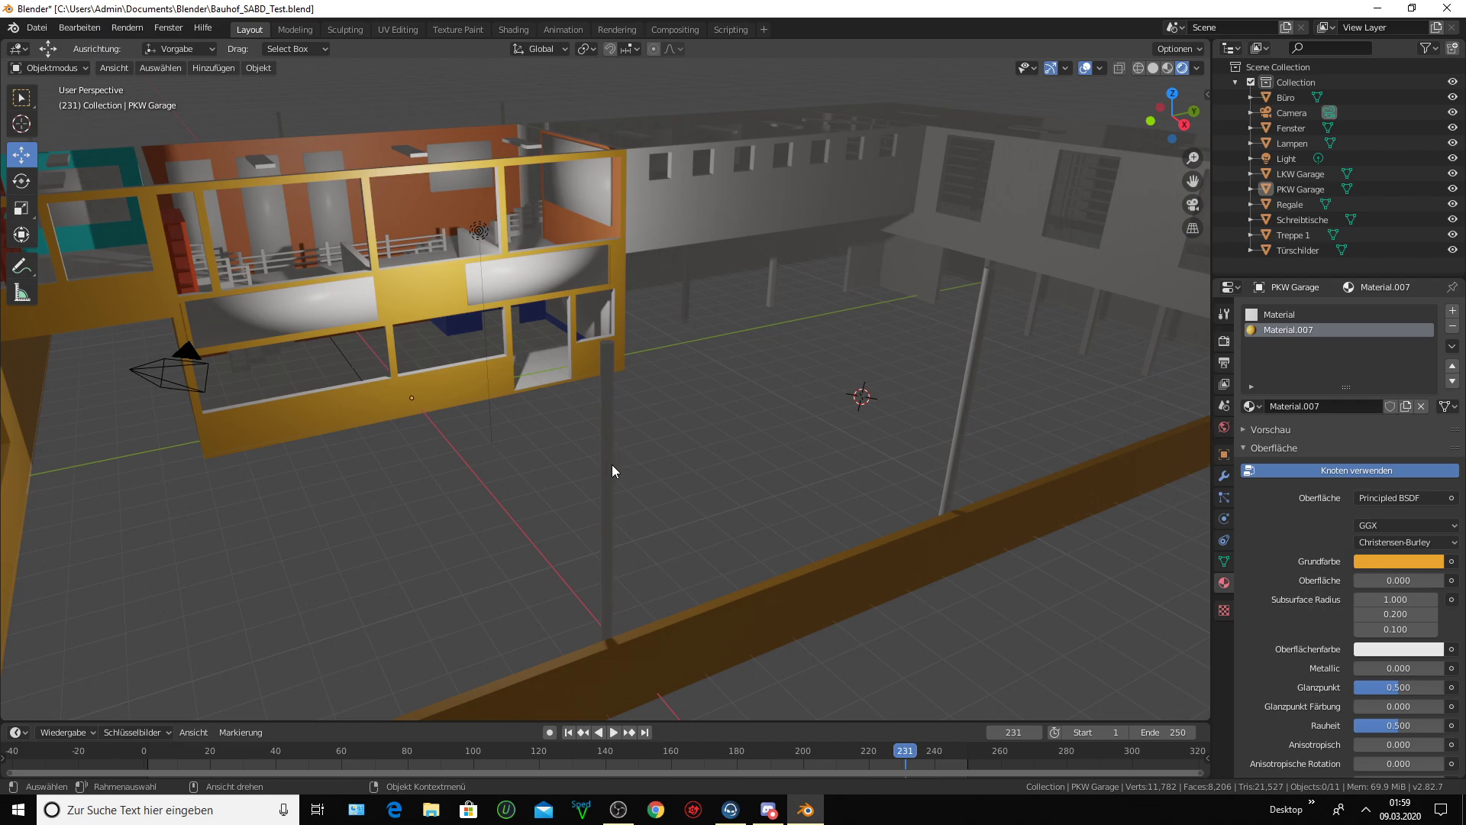
scroll(535, 305, "down", 2)
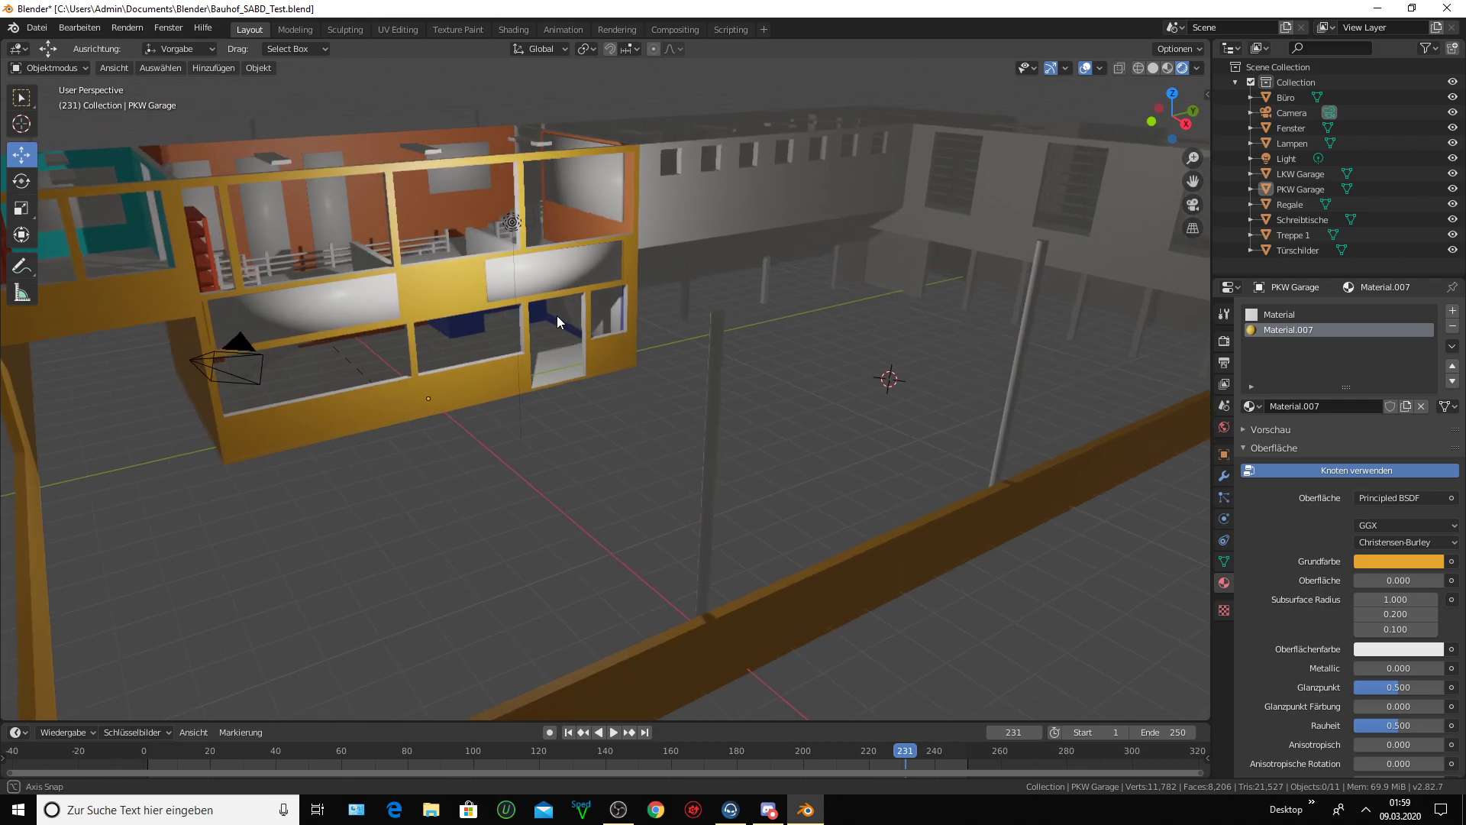
scroll(557, 315, "down", 2)
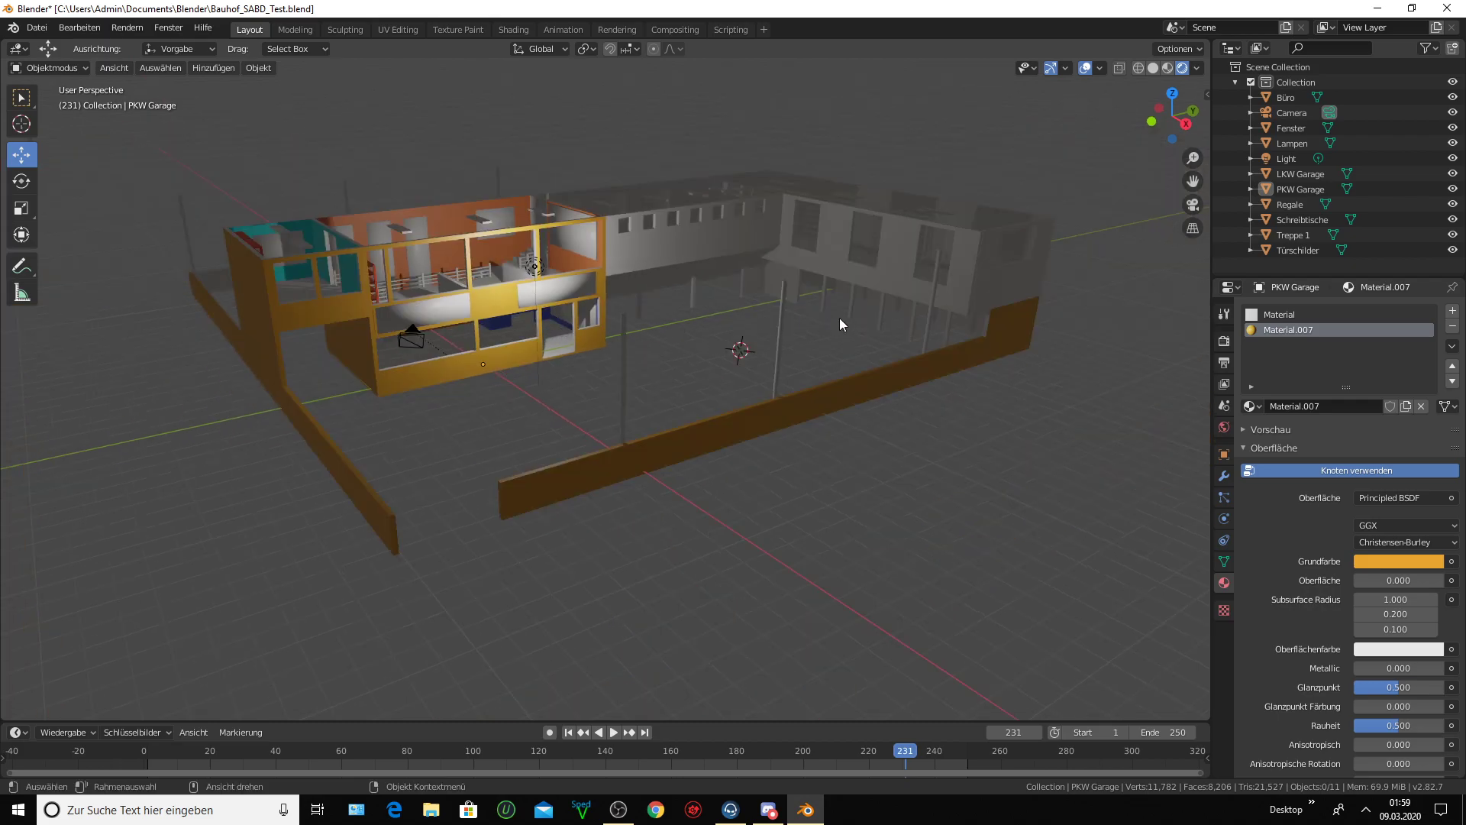
mouse_move(711, 333)
middle_mouse_down()
mouse_move(768, 355)
mouse_move(392, 330)
middle_mouse_up()
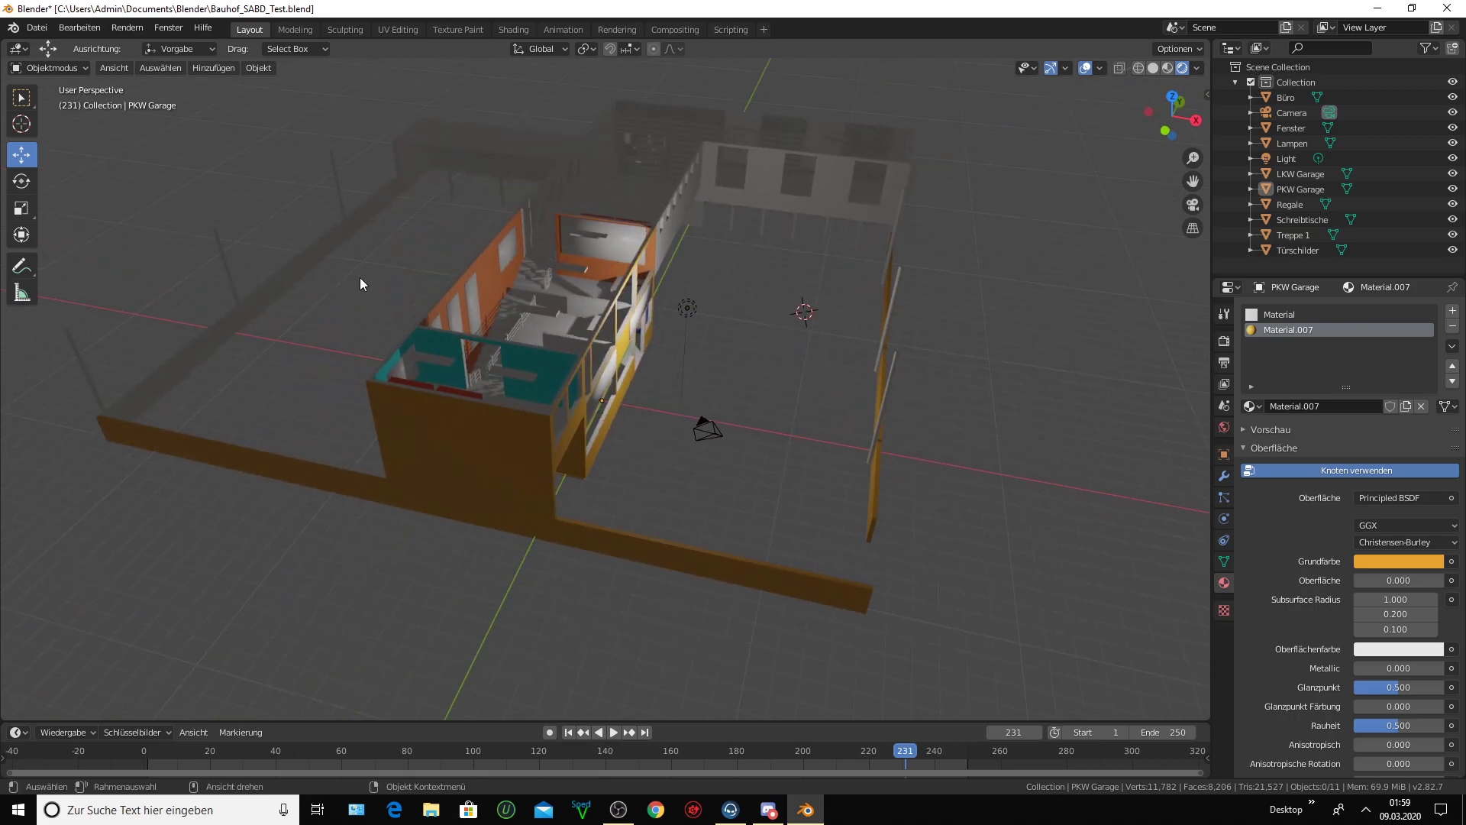
mouse_move(359, 282)
middle_mouse_down()
mouse_move(337, 259)
mouse_move(400, 282)
middle_mouse_up()
scroll(401, 286, "up", 3)
scroll(405, 275, "up", 5)
scroll(407, 267, "down", 5)
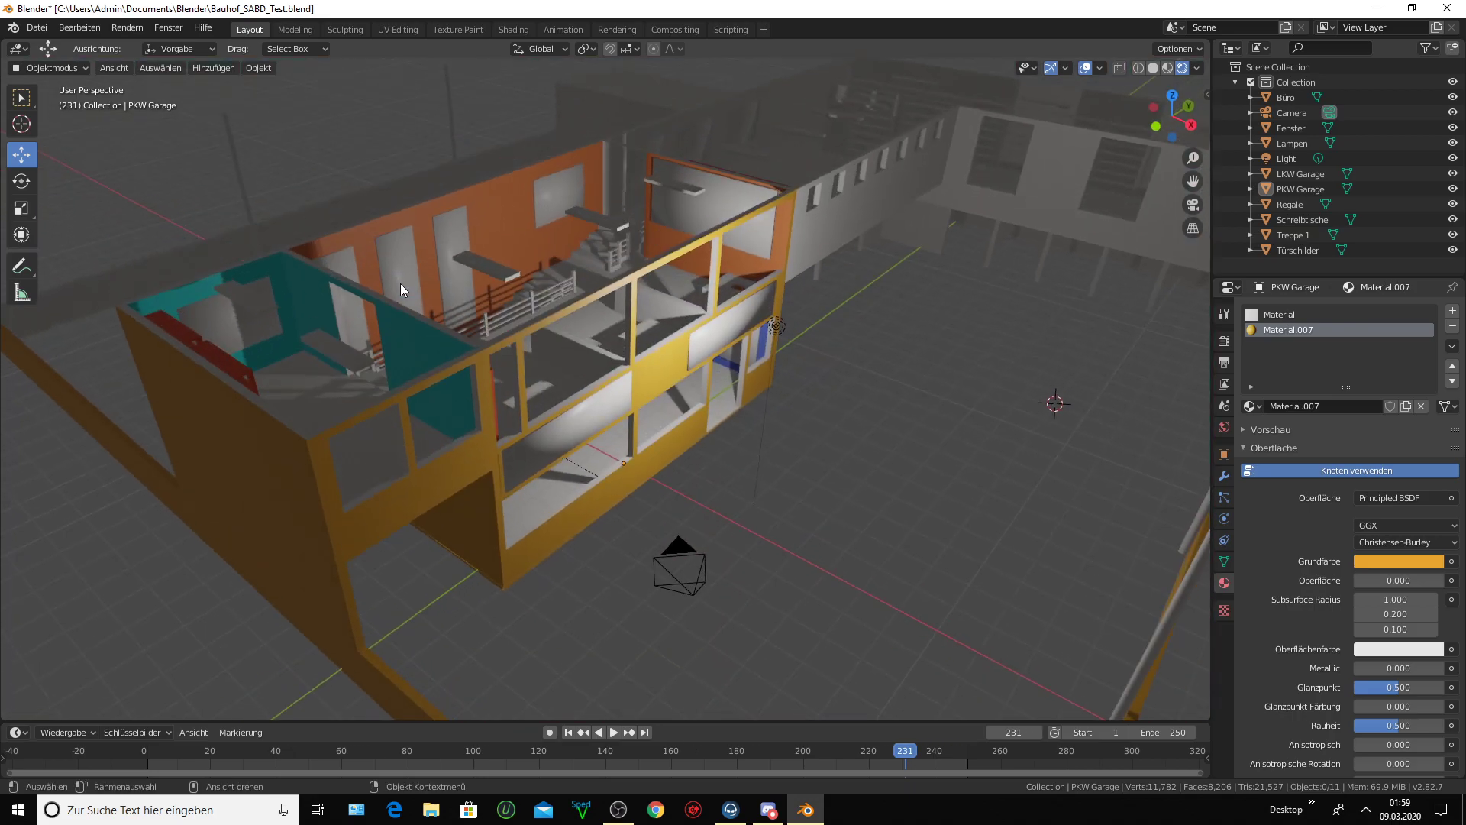
scroll(400, 284, "up", 4)
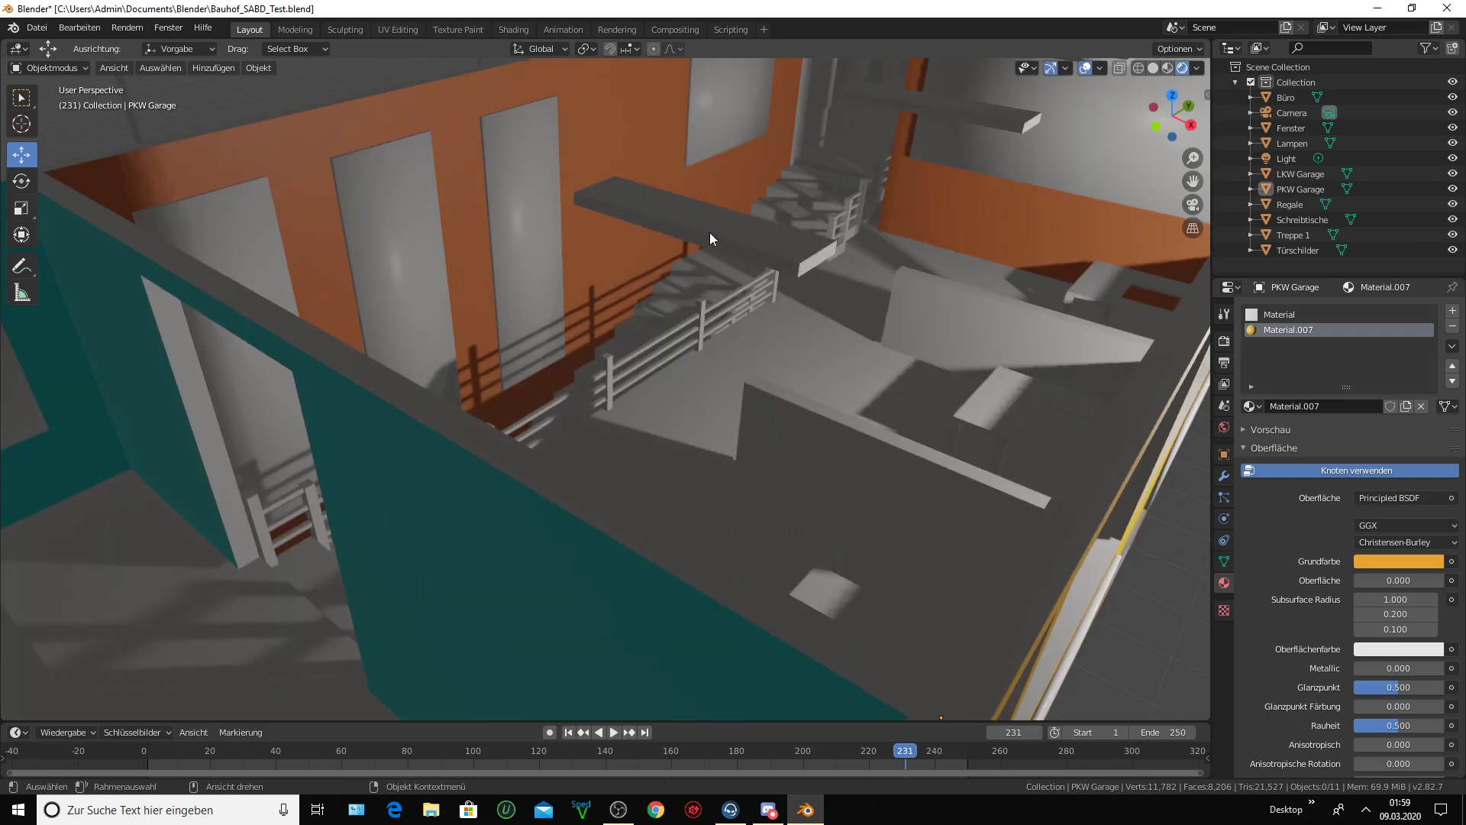
scroll(470, 361, "down", 3)
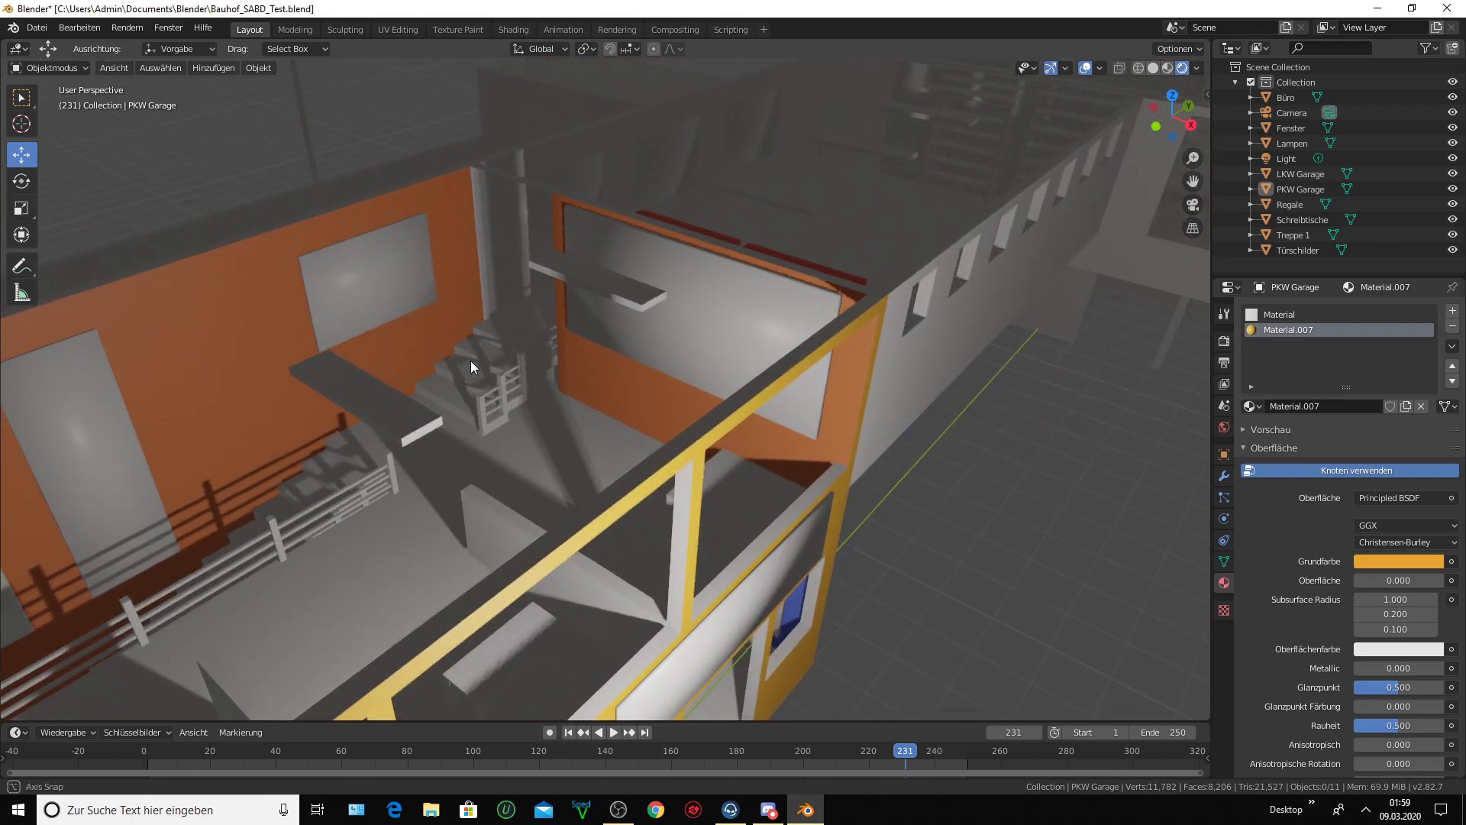
- Move the view into the PKW Garage interior, down to eye level by the teal wall
middle_click_drag(470, 360, 519, 336)
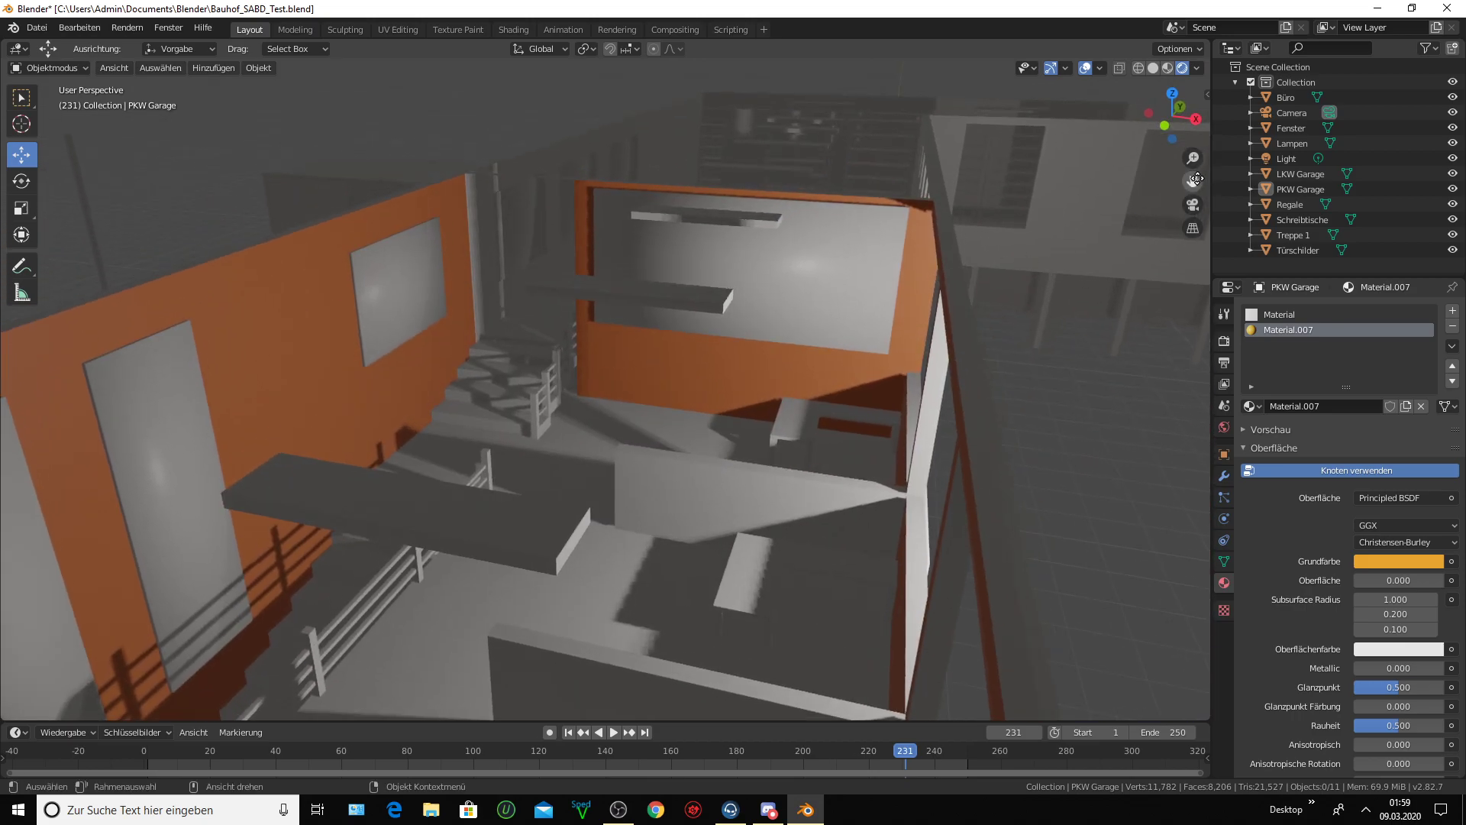
left_click_drag(1196, 178, 1196, 183)
mouse_move(663, 434)
middle_mouse_down()
mouse_move(669, 406)
mouse_move(588, 429)
mouse_move(392, 437)
middle_mouse_up()
scroll(669, 401, "up", 4)
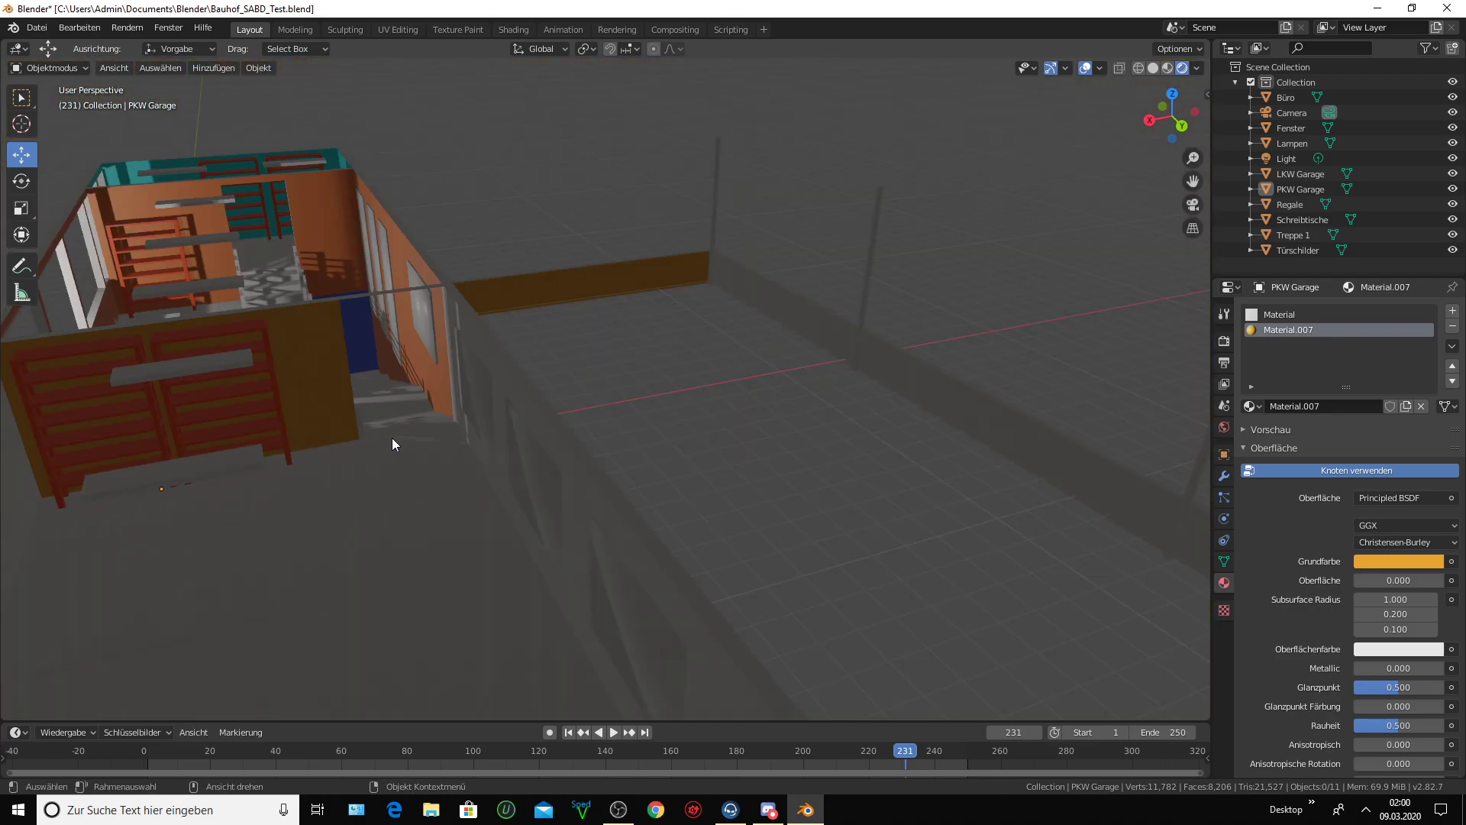
left_click_drag(1189, 183, 915, 244)
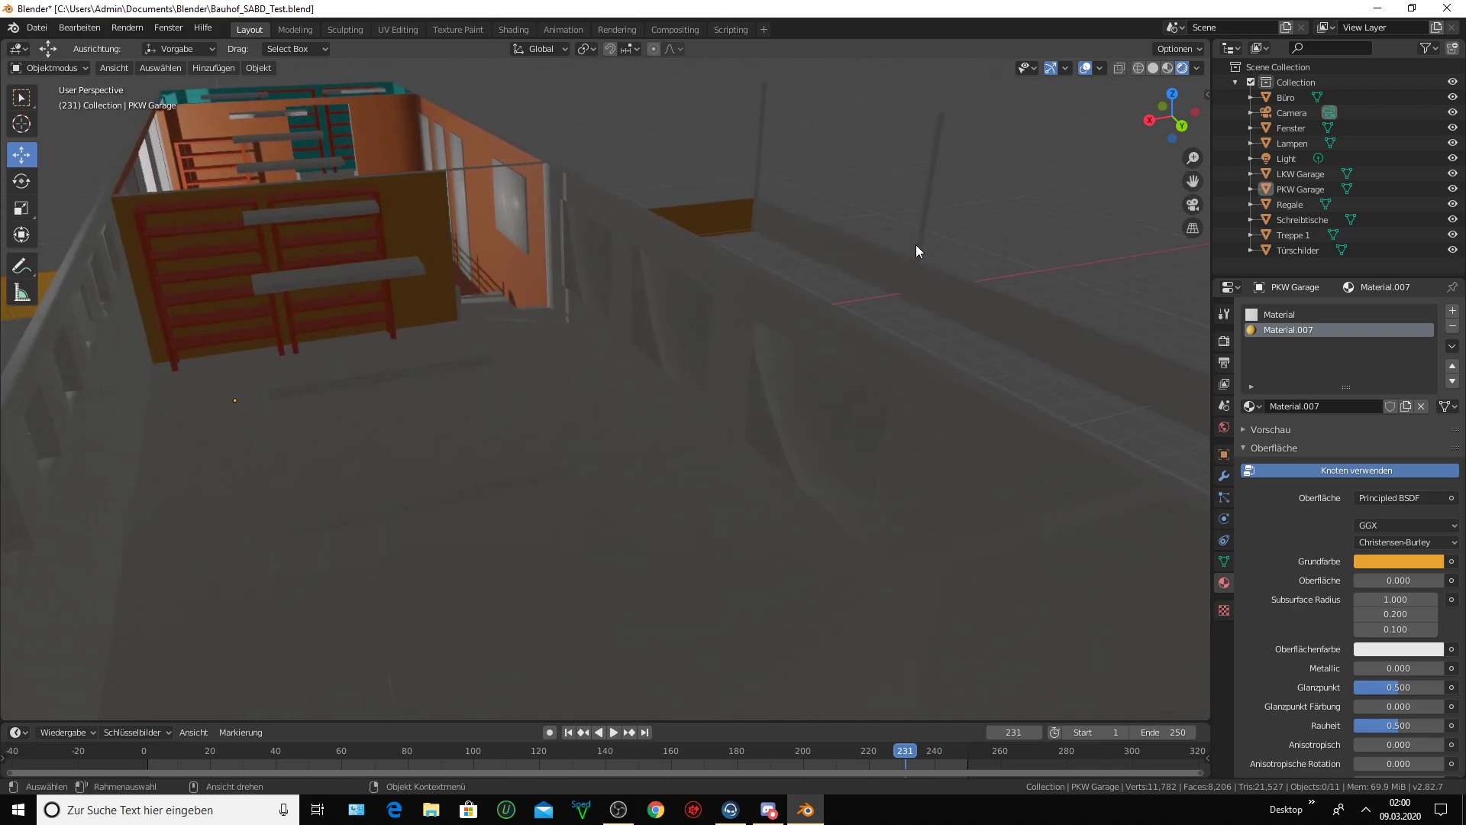
scroll(556, 372, "up", 2)
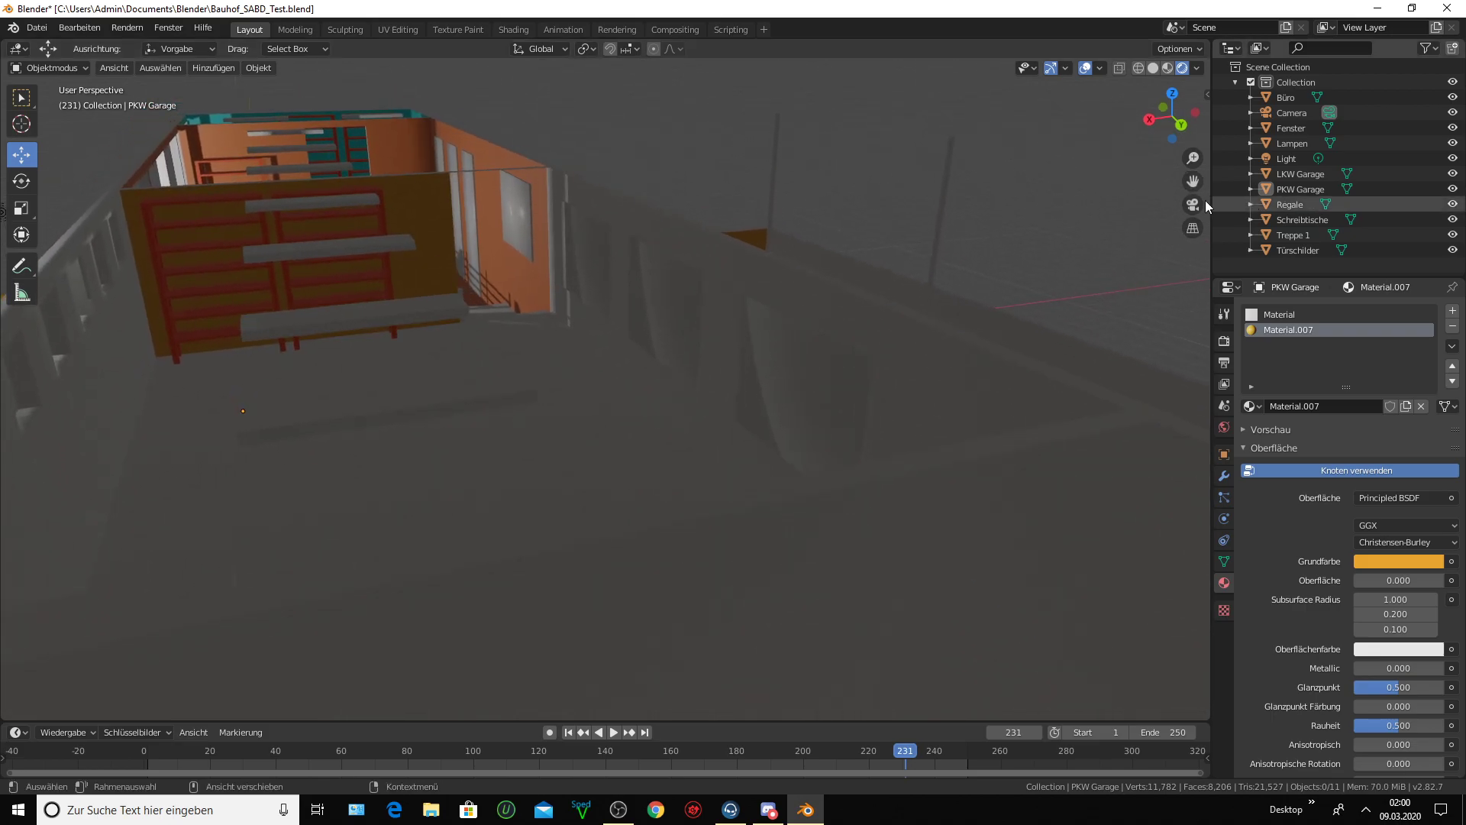
mouse_move(1193, 181)
left_mouse_down()
mouse_move(1275, 288)
mouse_move(1031, 252)
left_mouse_up()
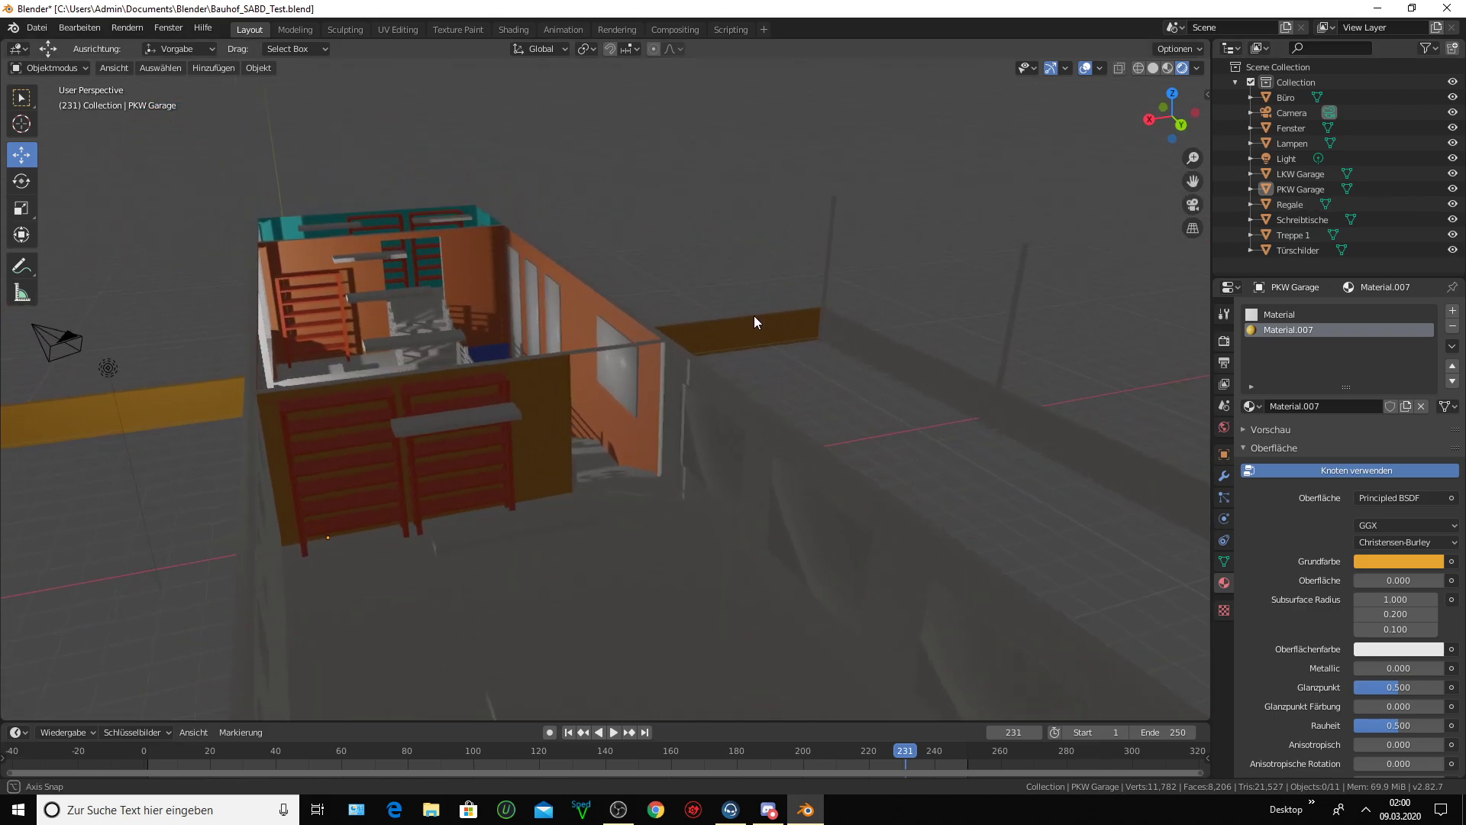
mouse_move(754, 315)
middle_mouse_down()
mouse_move(742, 284)
mouse_move(718, 290)
mouse_move(1051, 256)
middle_mouse_up()
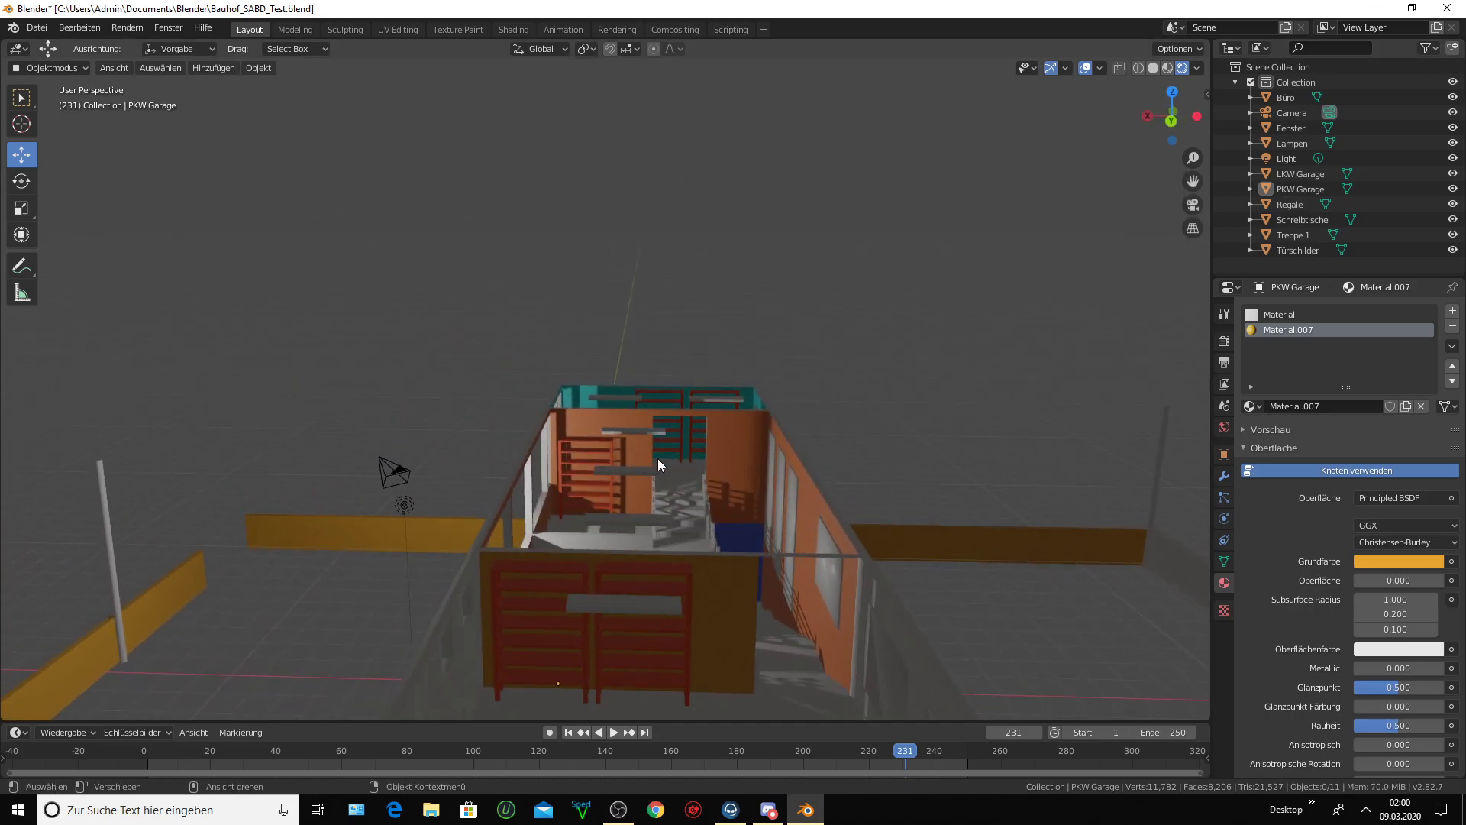
mouse_move(655, 456)
middle_mouse_down()
mouse_move(651, 422)
mouse_move(666, 446)
middle_mouse_up()
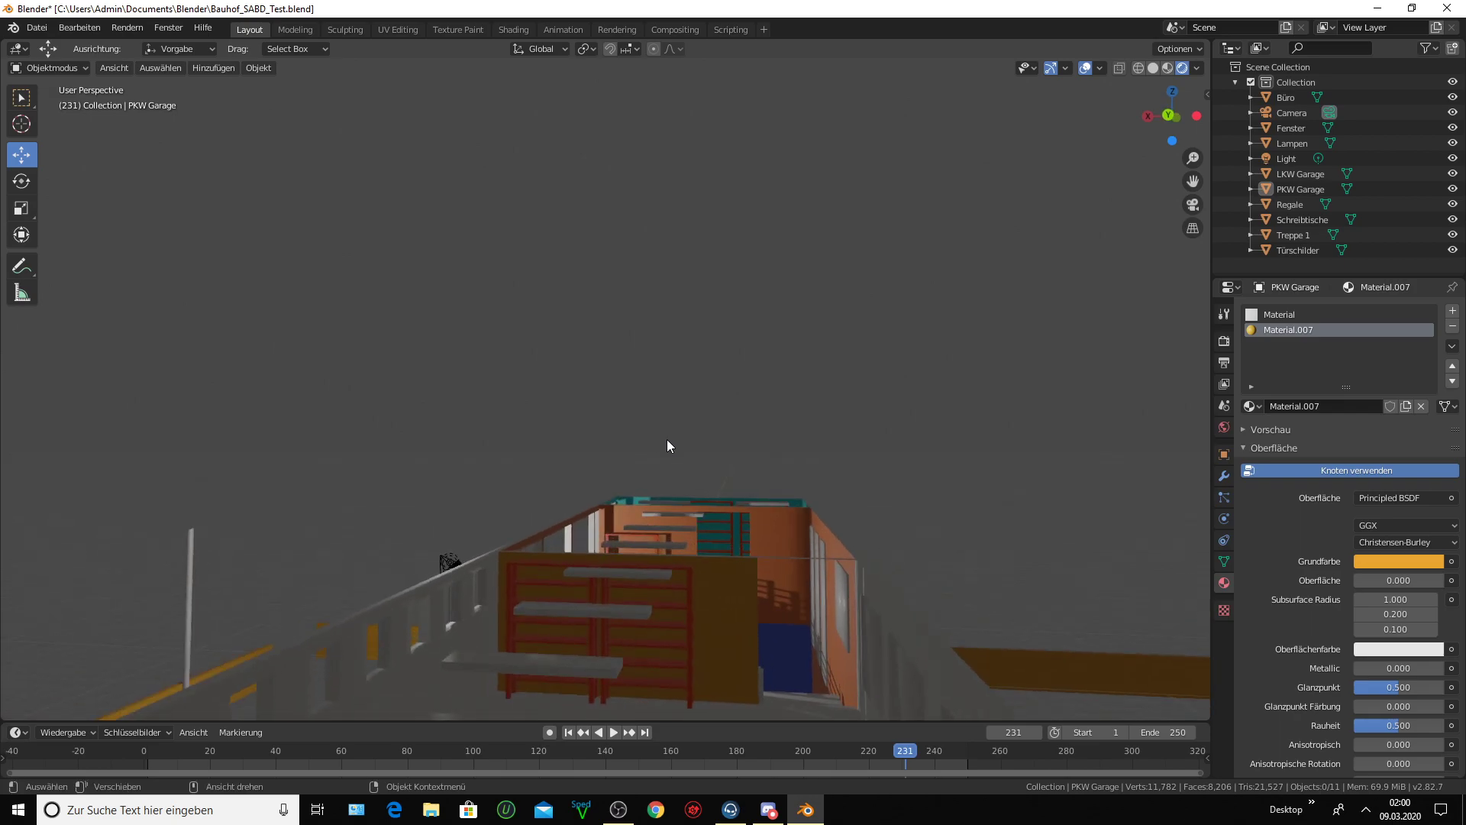
left_click_drag(1194, 181, 667, 562)
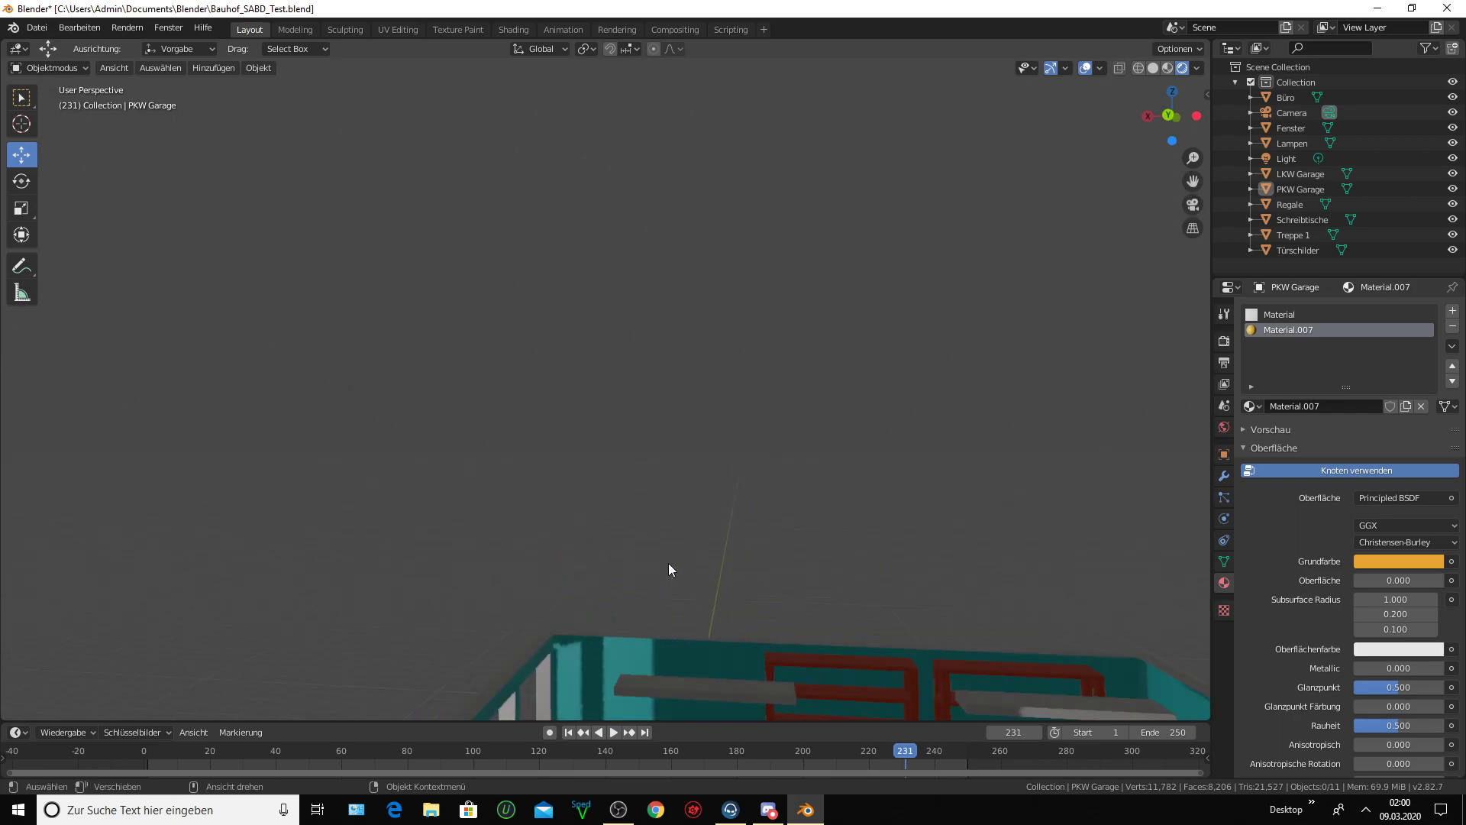
mouse_move(668, 562)
middle_mouse_down()
mouse_move(663, 578)
mouse_move(887, 479)
middle_mouse_up()
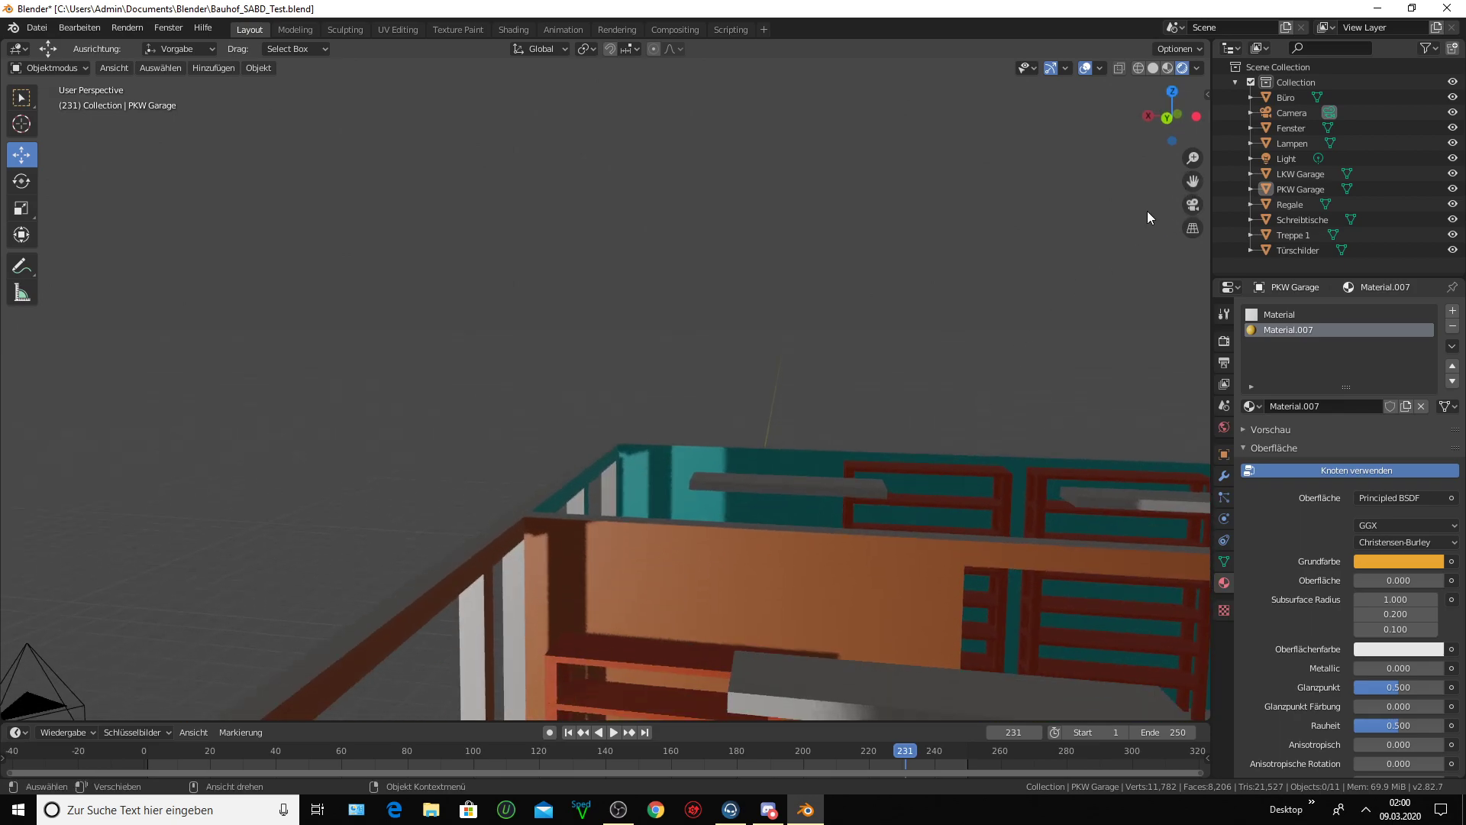
left_click_drag(1179, 185, 878, 246)
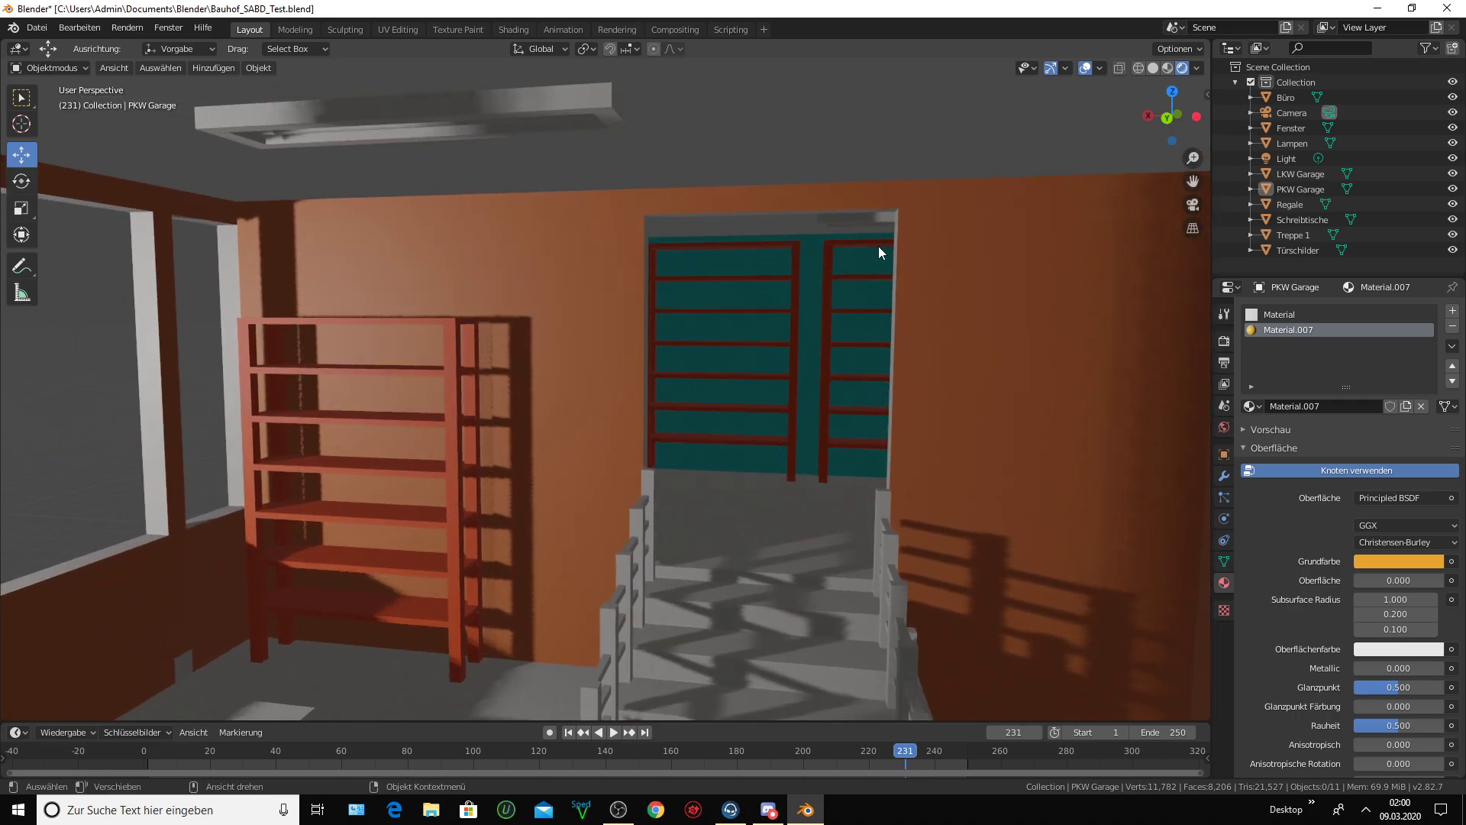
left_click_drag(791, 270, 790, 271)
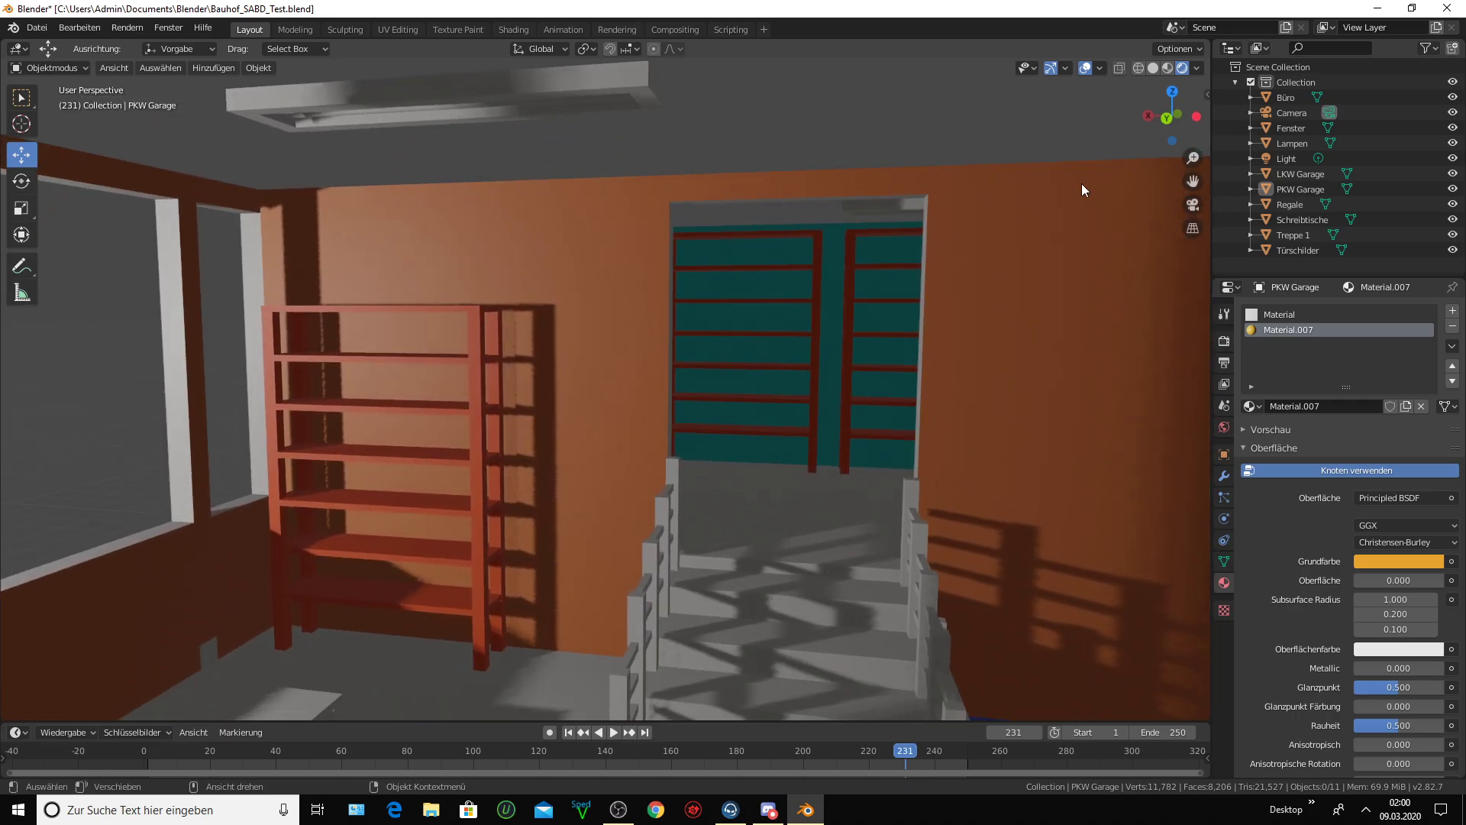
left_click_drag(1193, 180, 856, 341)
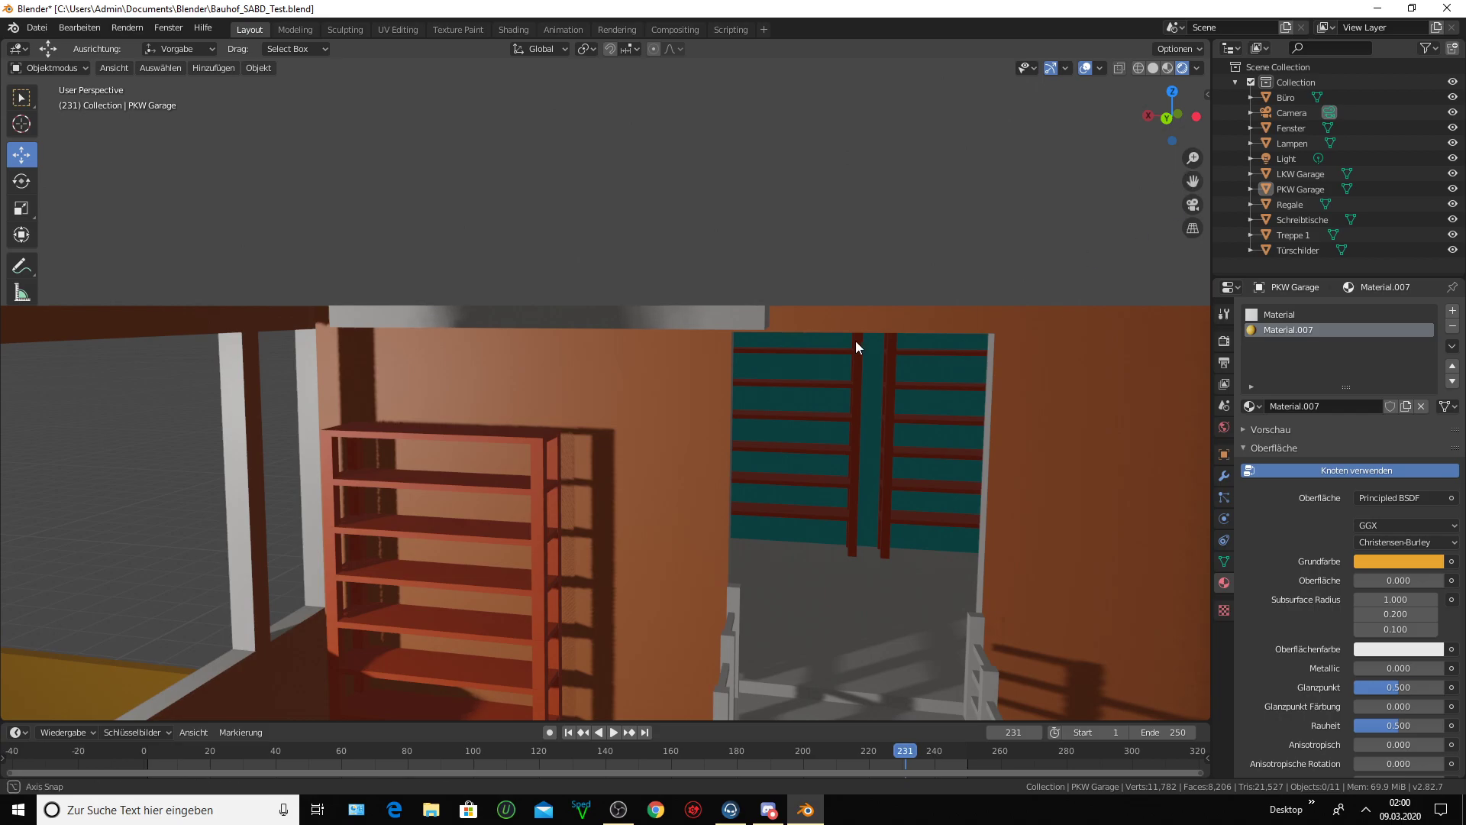
middle_click_drag(855, 341, 857, 336)
left_click_drag(855, 330, 849, 350)
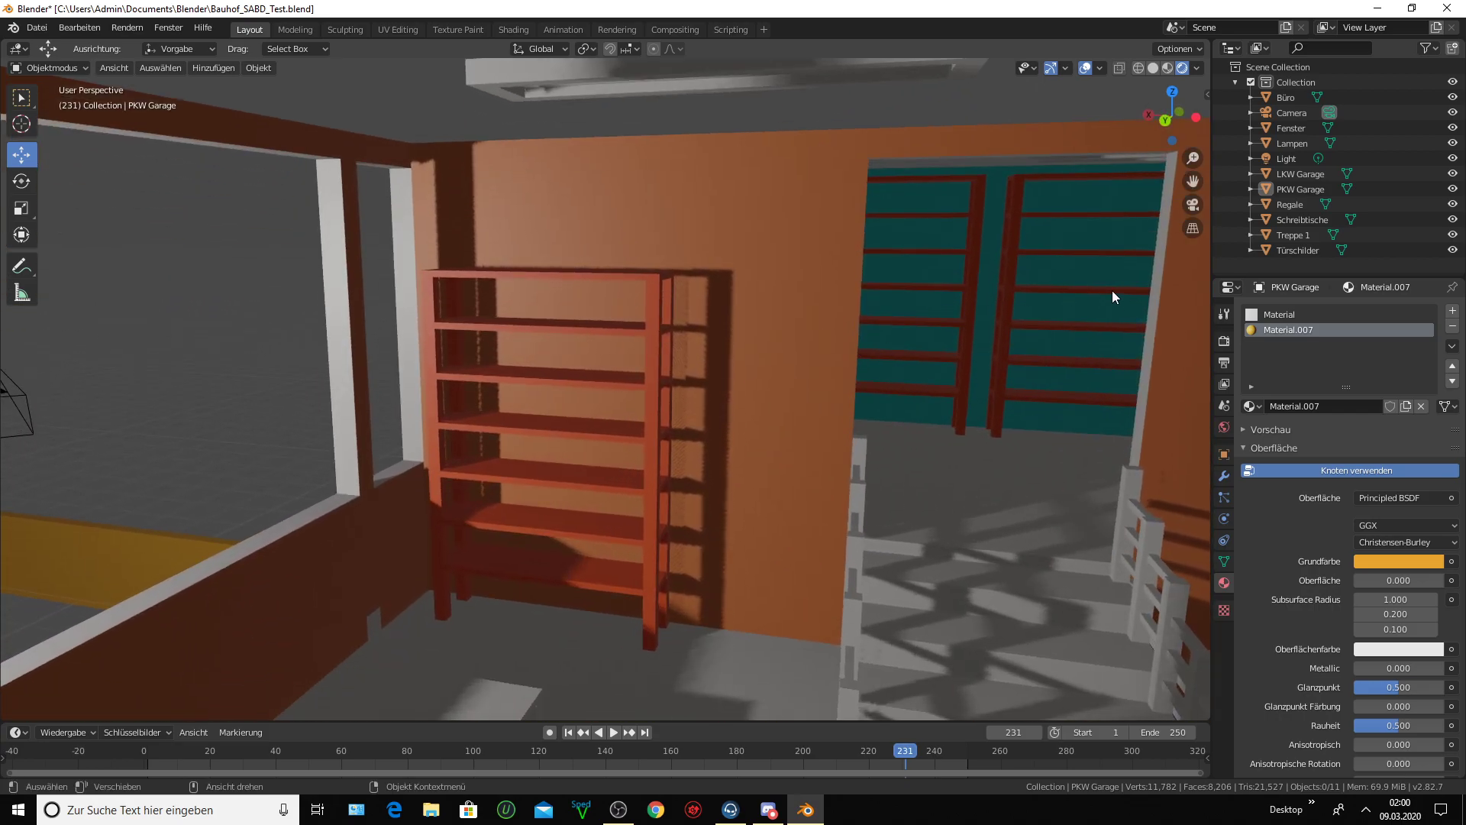
left_click_drag(1193, 181, 886, 254)
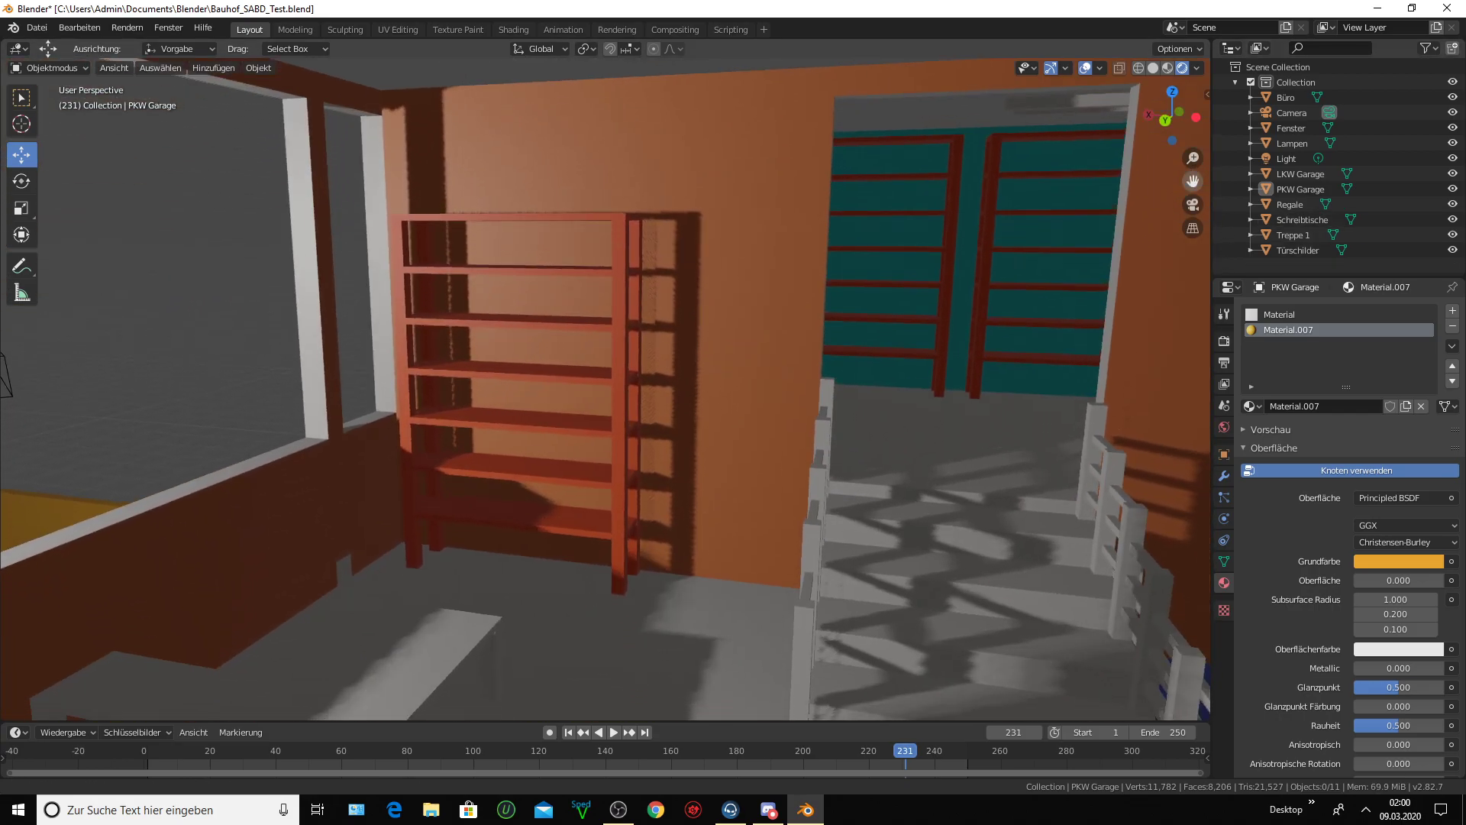
- Inspect the red shelving and teal door up close, then from above and low side
scroll(882, 256, "up", 5)
scroll(881, 257, "down", 5)
scroll(877, 268, "up", 2)
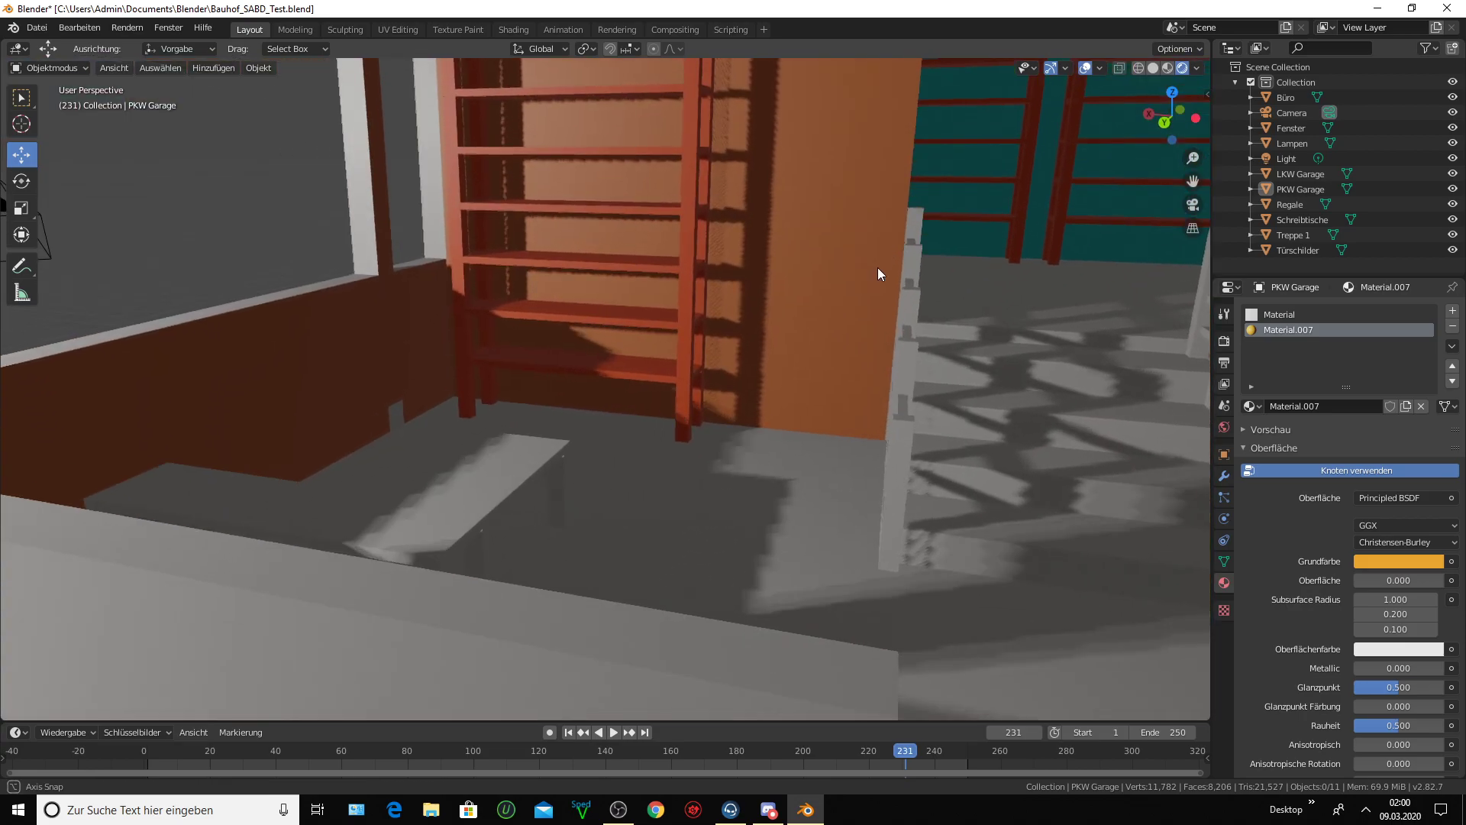
scroll(875, 260, "down", 2)
left_click_drag(1178, 184, 860, 274)
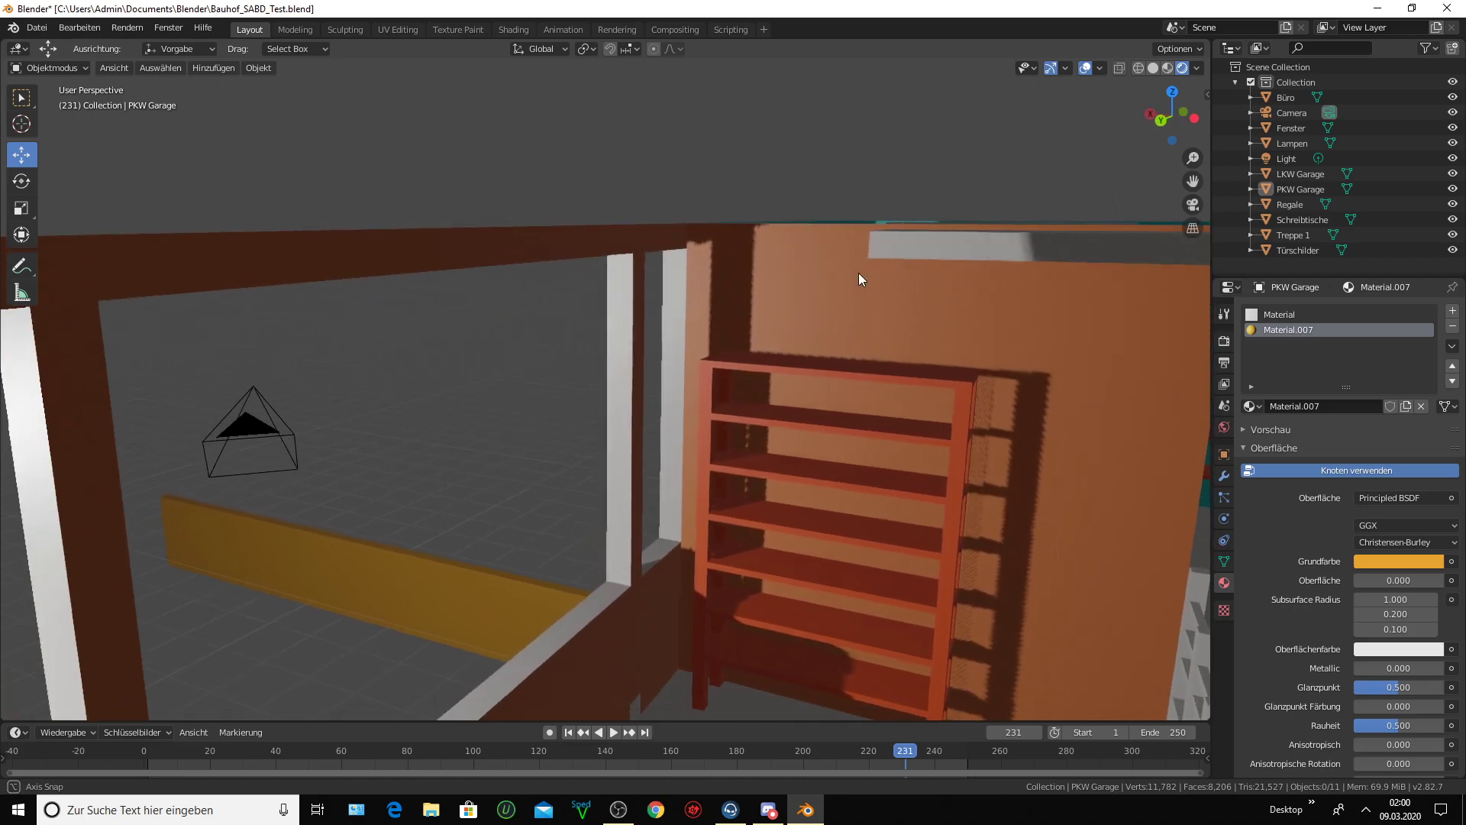
left_click_drag(1191, 181, 878, 290)
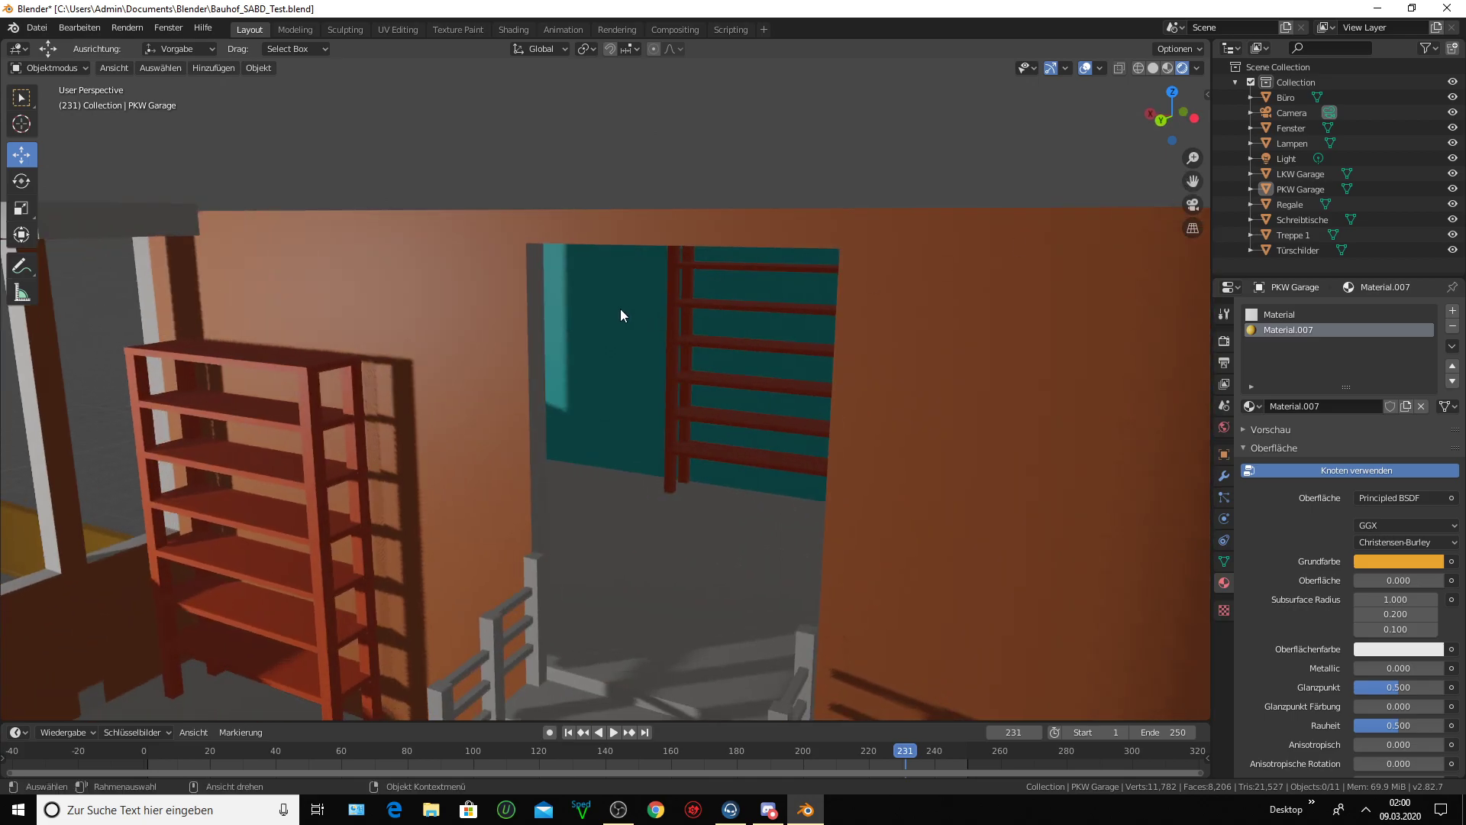
scroll(484, 287, "up", 2)
scroll(482, 282, "up", 3)
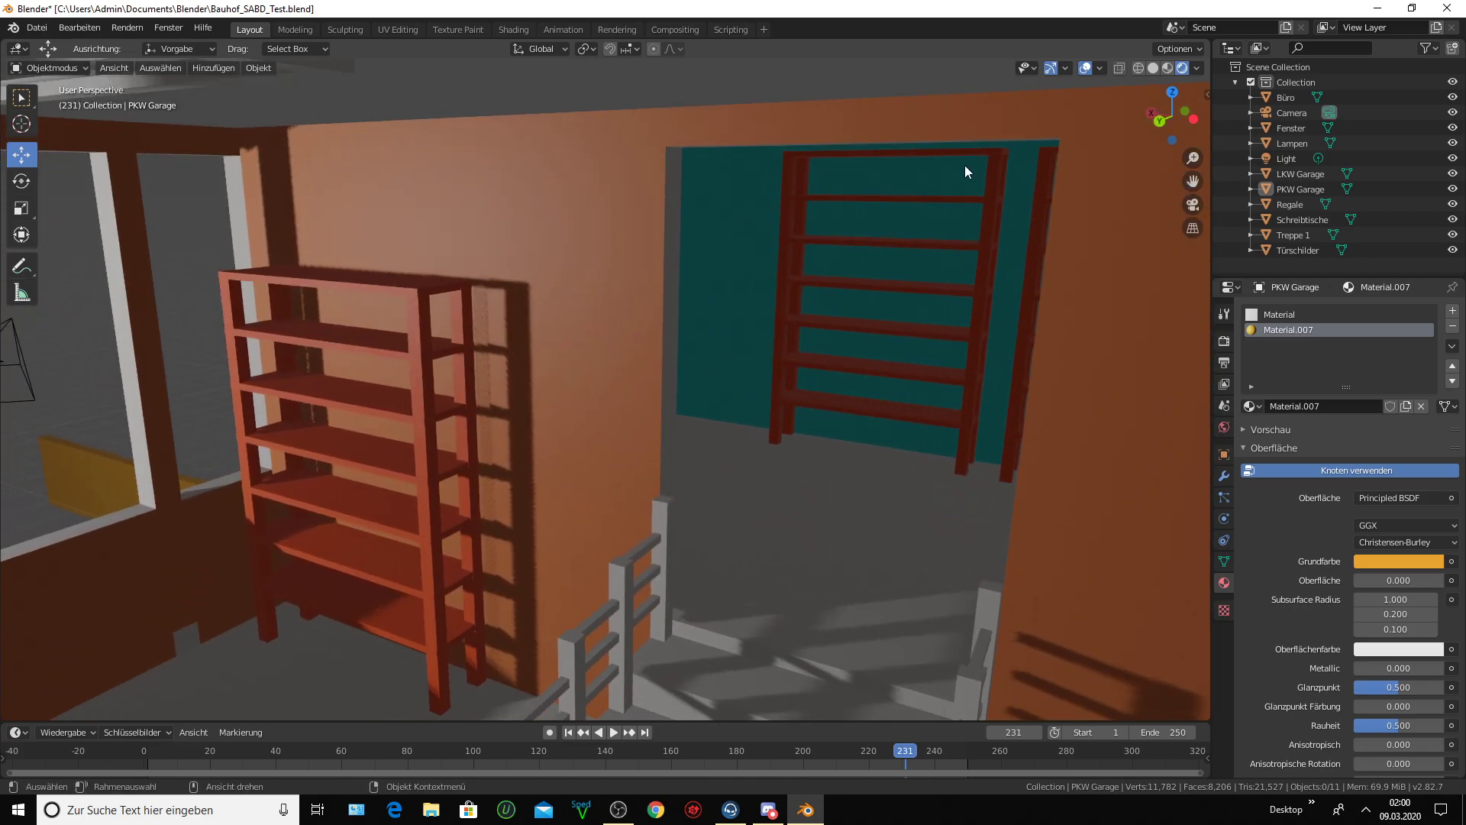
middle_click_drag(1156, 179, 668, 314)
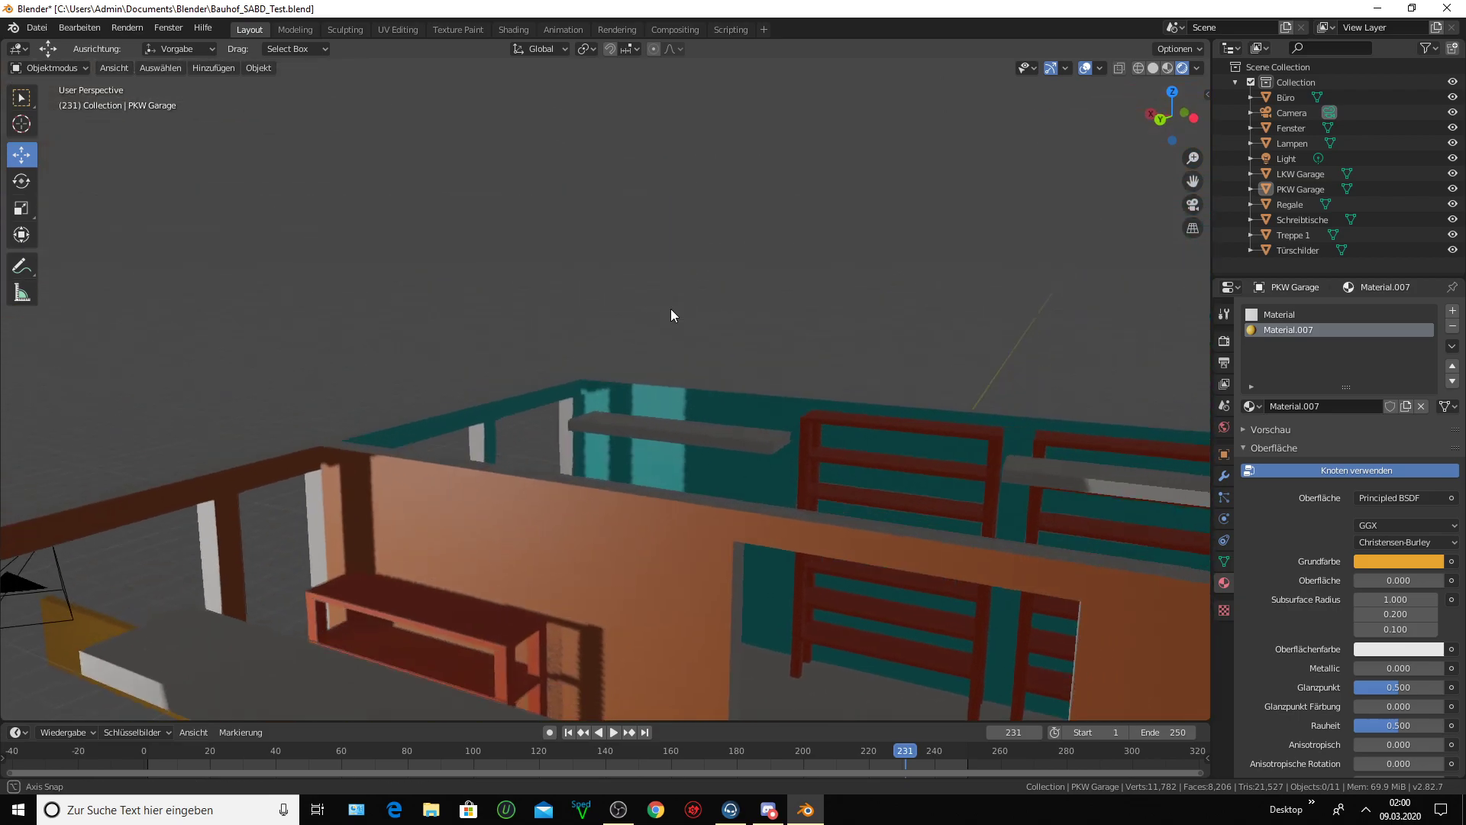
scroll(662, 319, "up", 5)
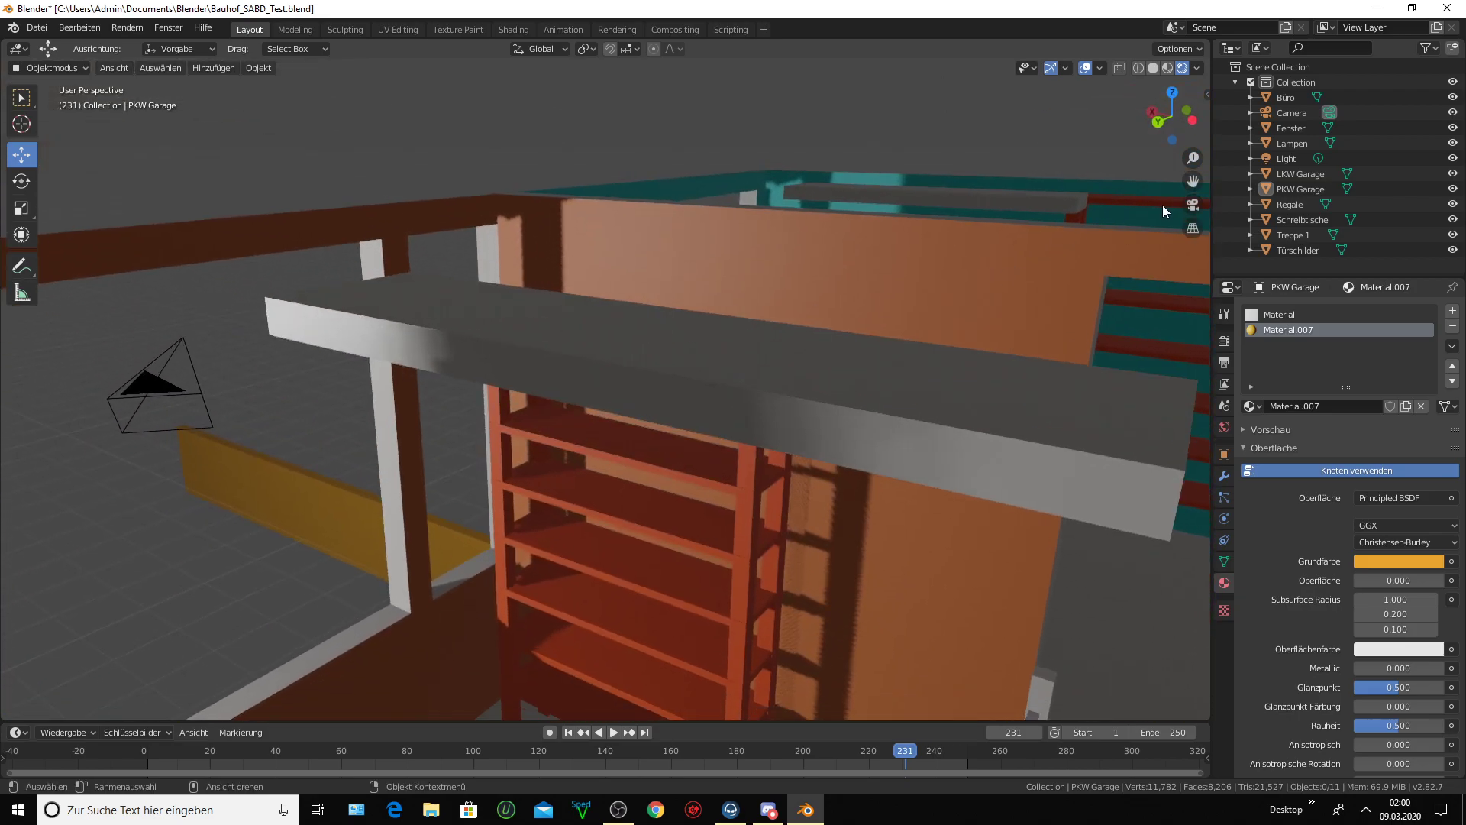
scroll(785, 302, "up", 2)
scroll(784, 303, "up", 2)
scroll(785, 302, "up", 2)
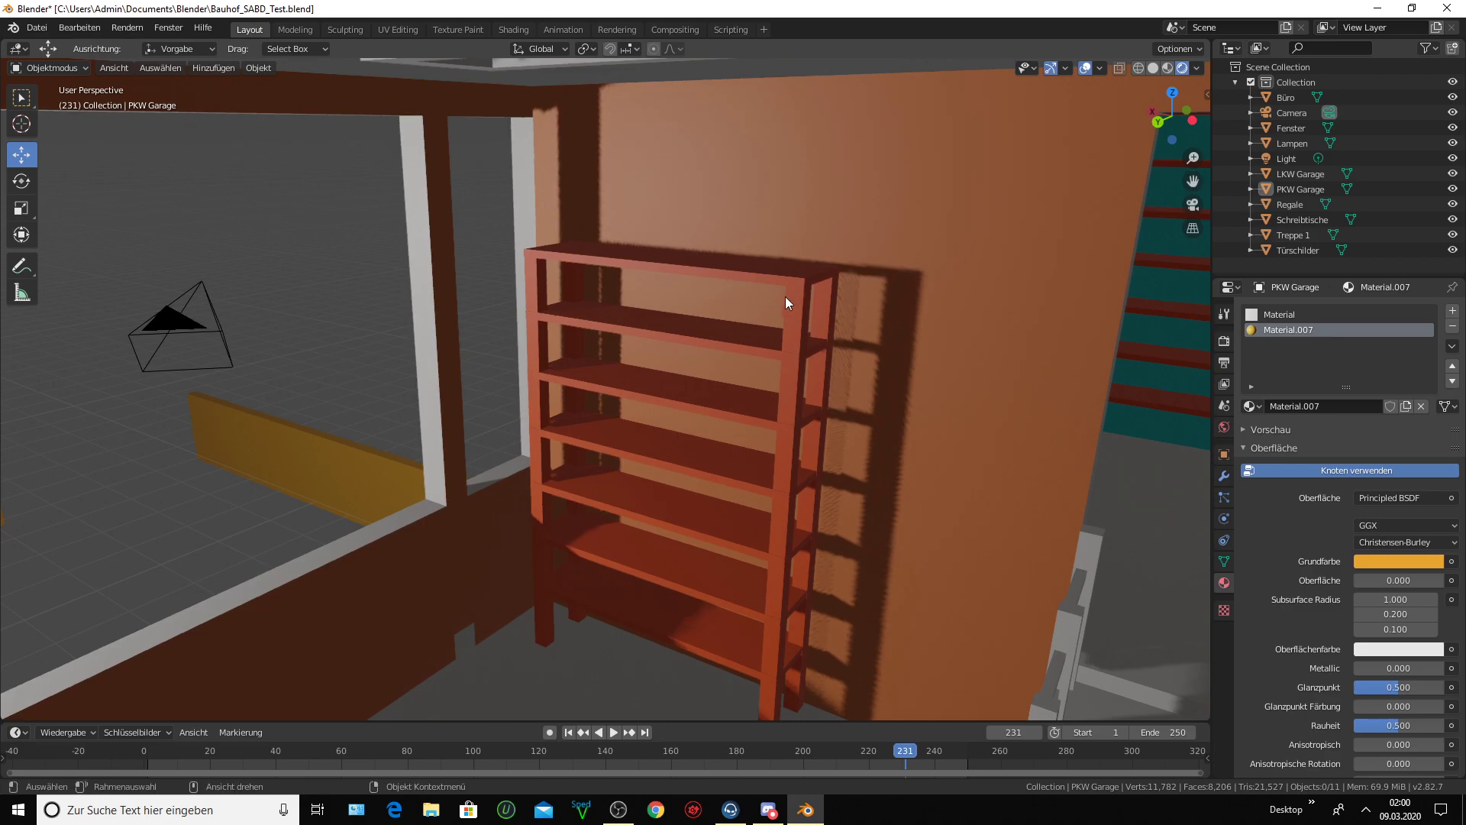
middle_click_drag(785, 302, 763, 325)
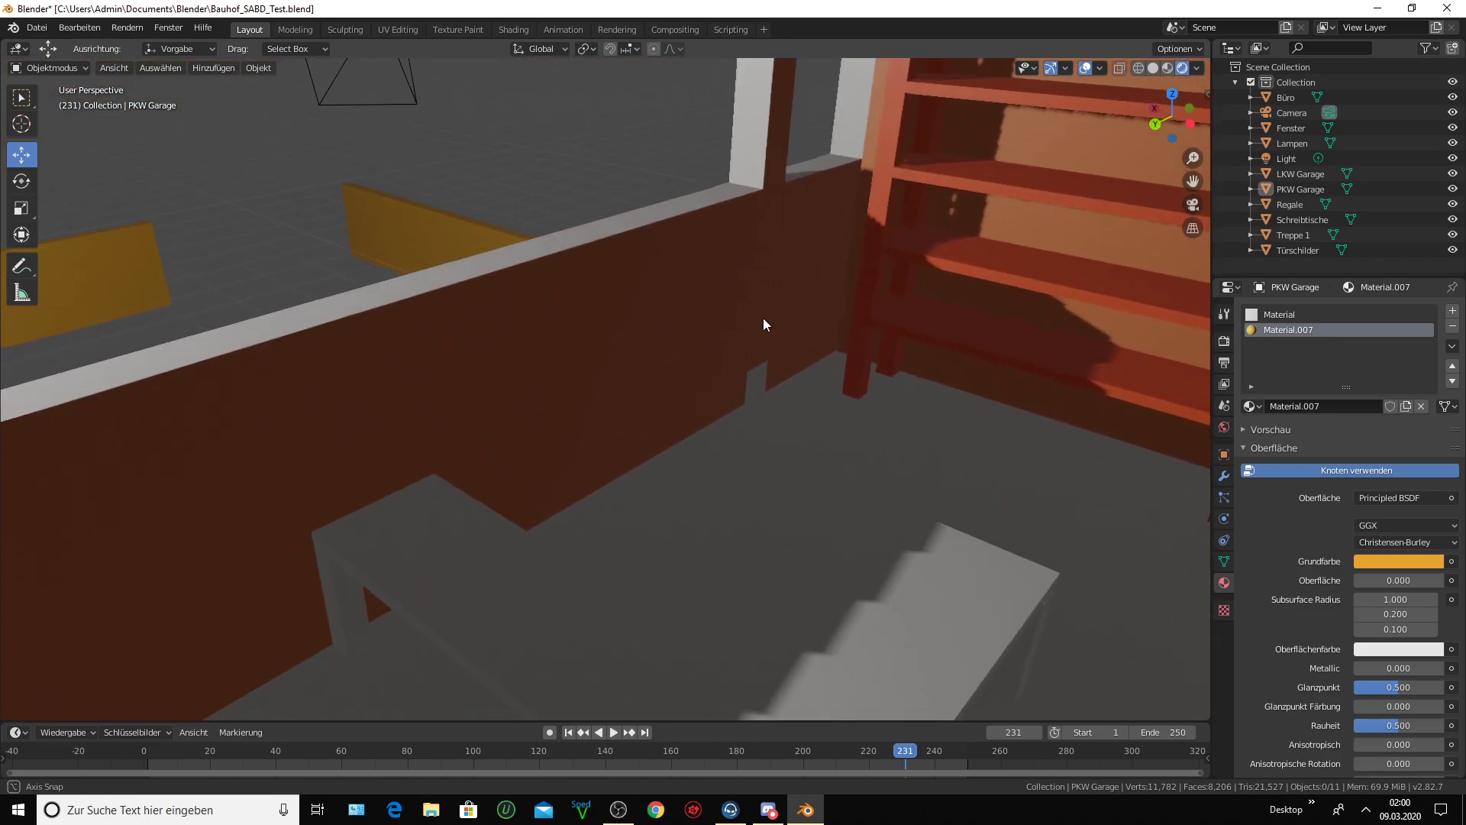
scroll(763, 318, "down", 5)
scroll(764, 319, "down", 3)
mouse_move(767, 319)
middle_mouse_down()
mouse_move(845, 268)
mouse_move(869, 220)
mouse_move(851, 214)
middle_mouse_up()
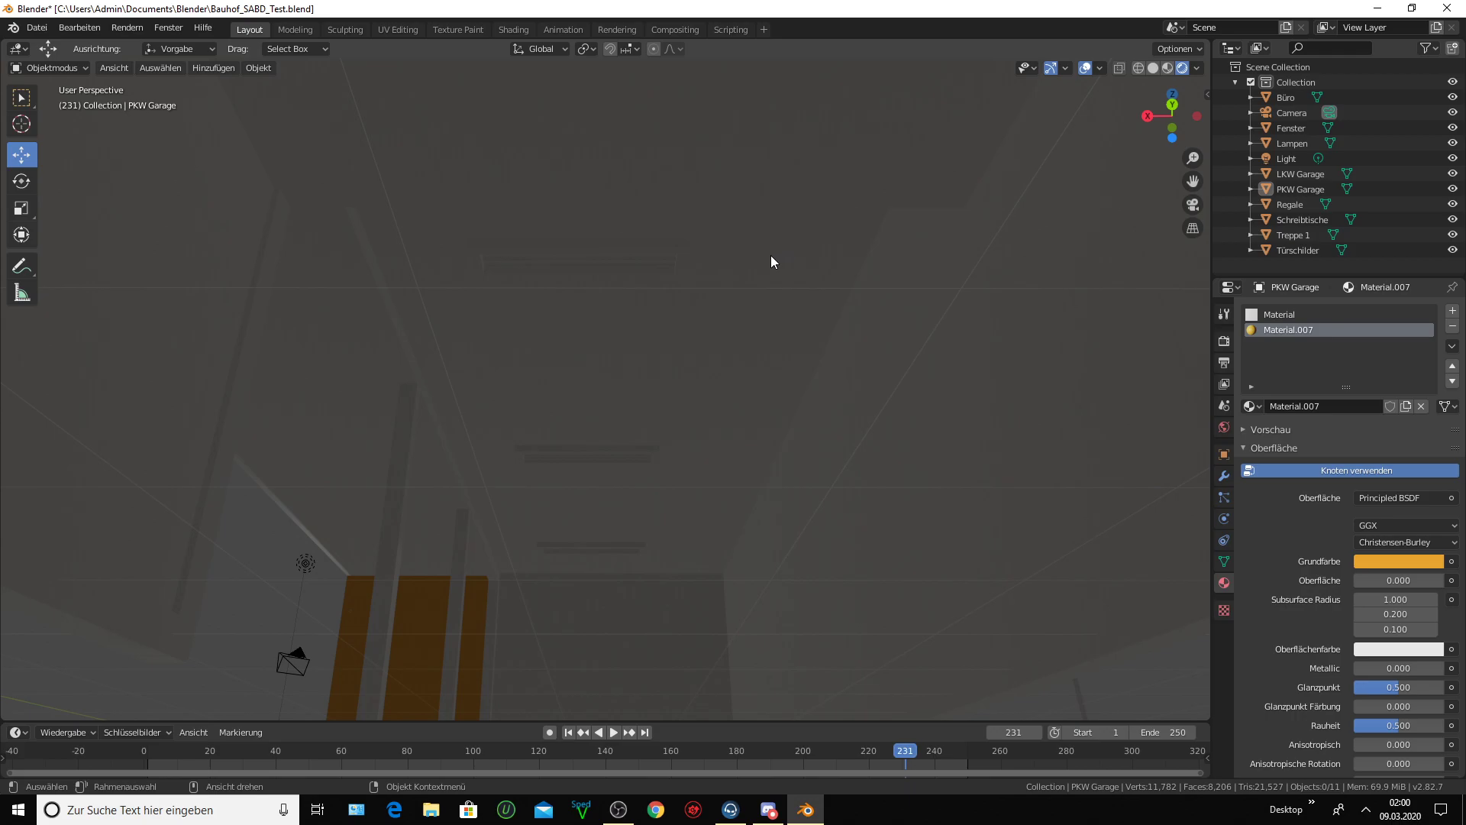
middle_click_drag(772, 257, 768, 260)
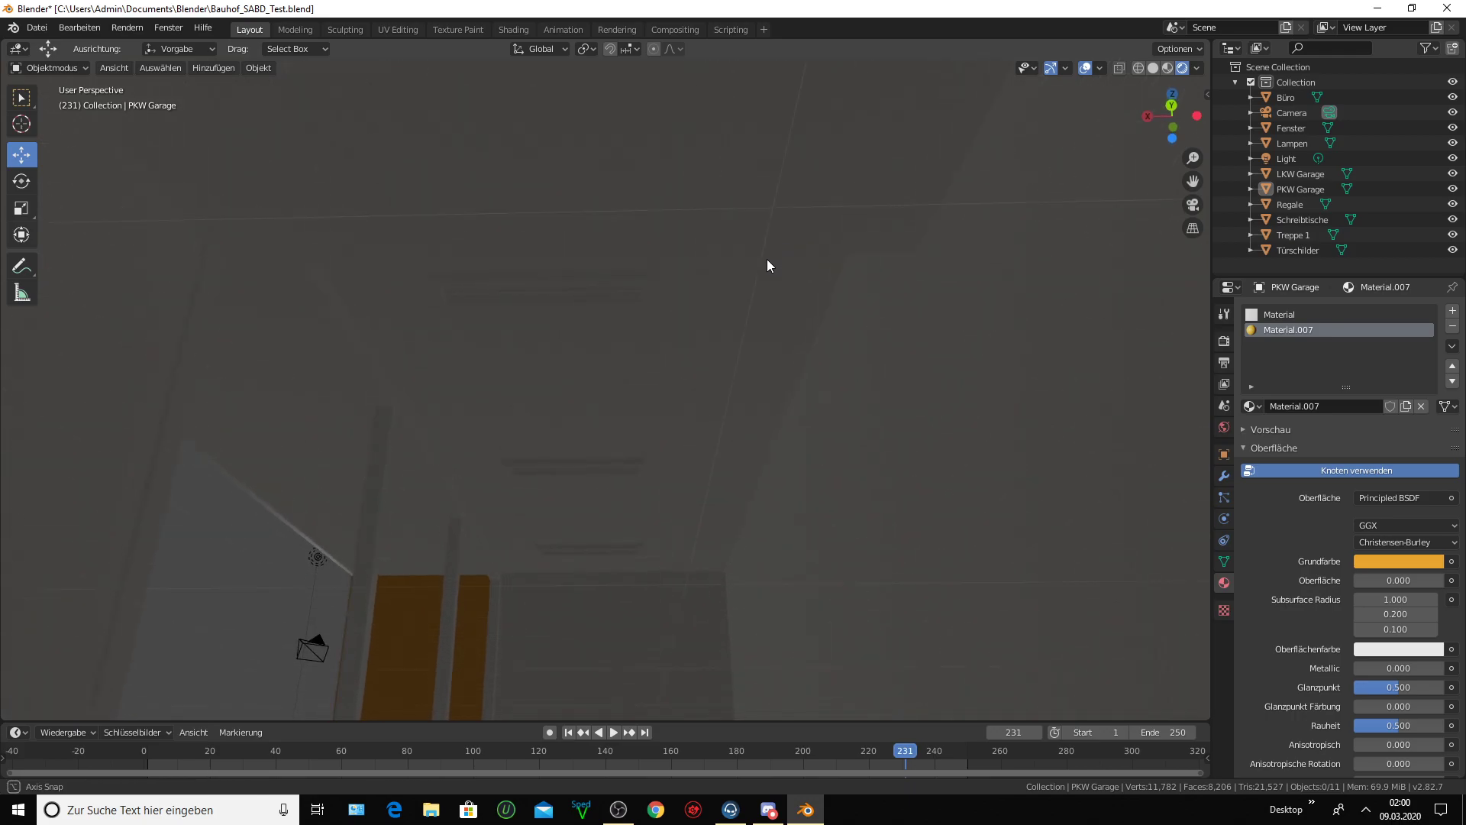
left_click_drag(1193, 181, 1198, 242)
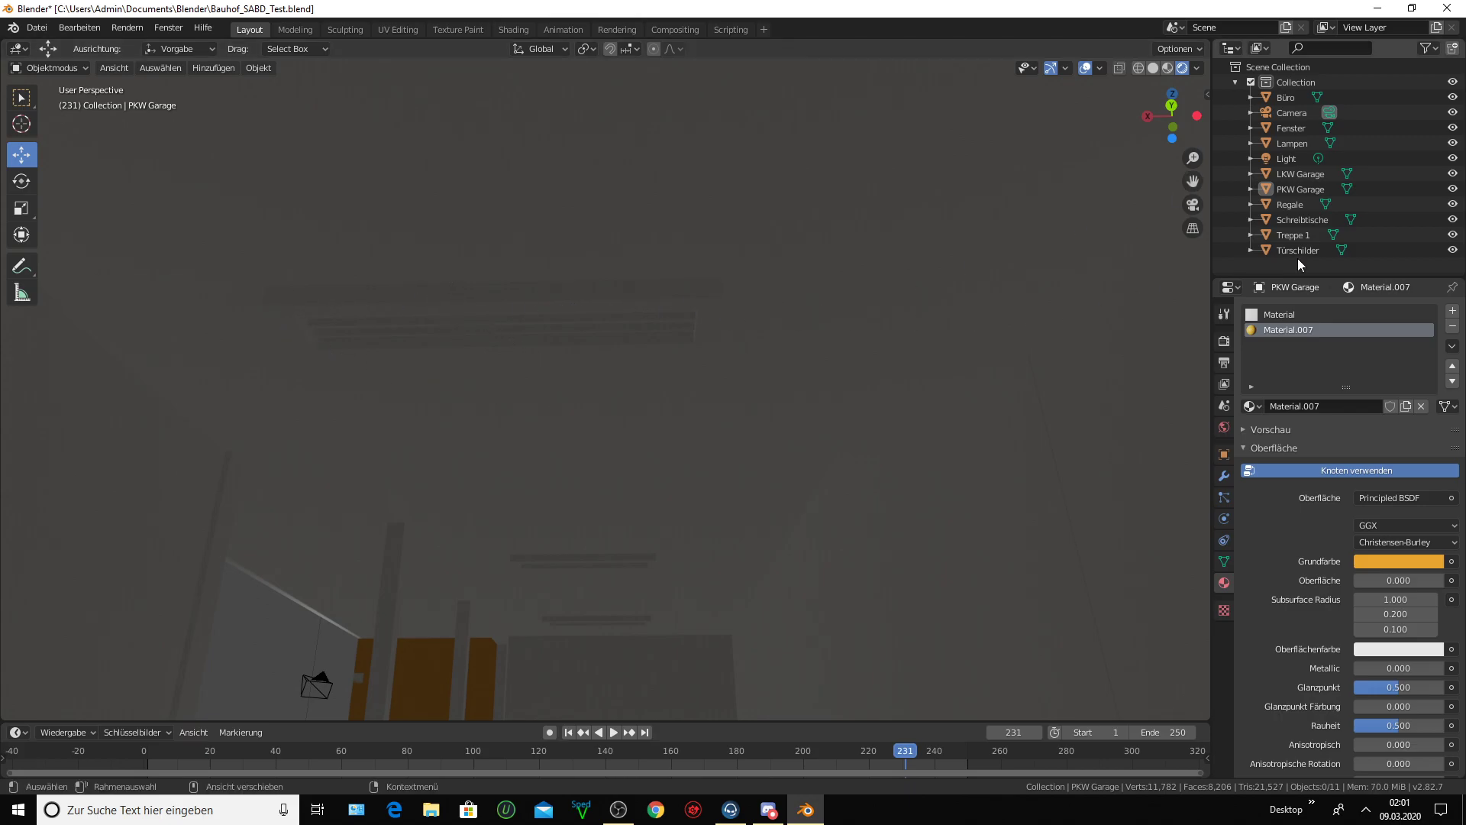
- Select the Lampen object and switch it from Objektmodus to Editiermodus
left_click(1299, 142)
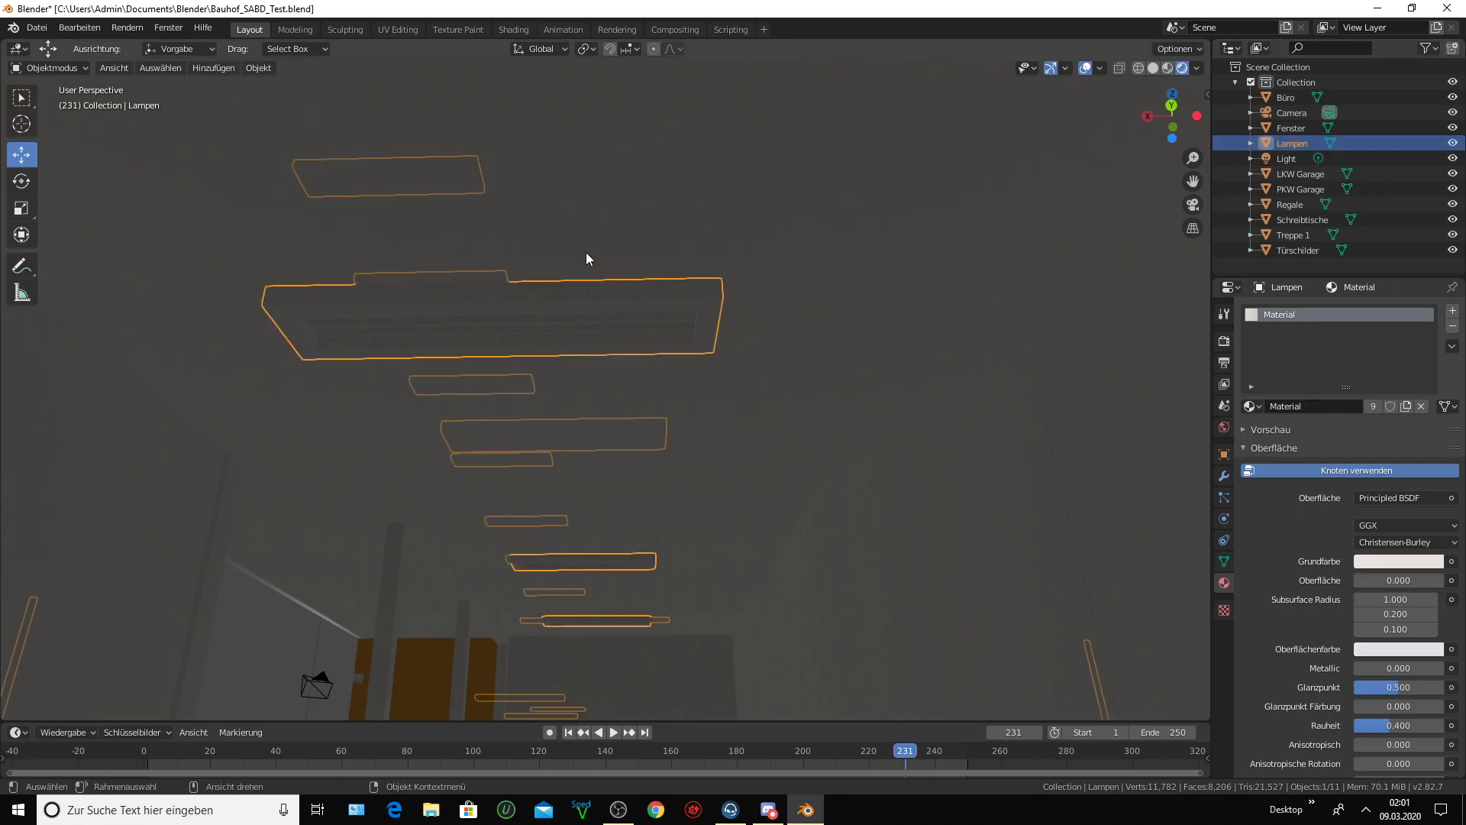
left_click(84, 67)
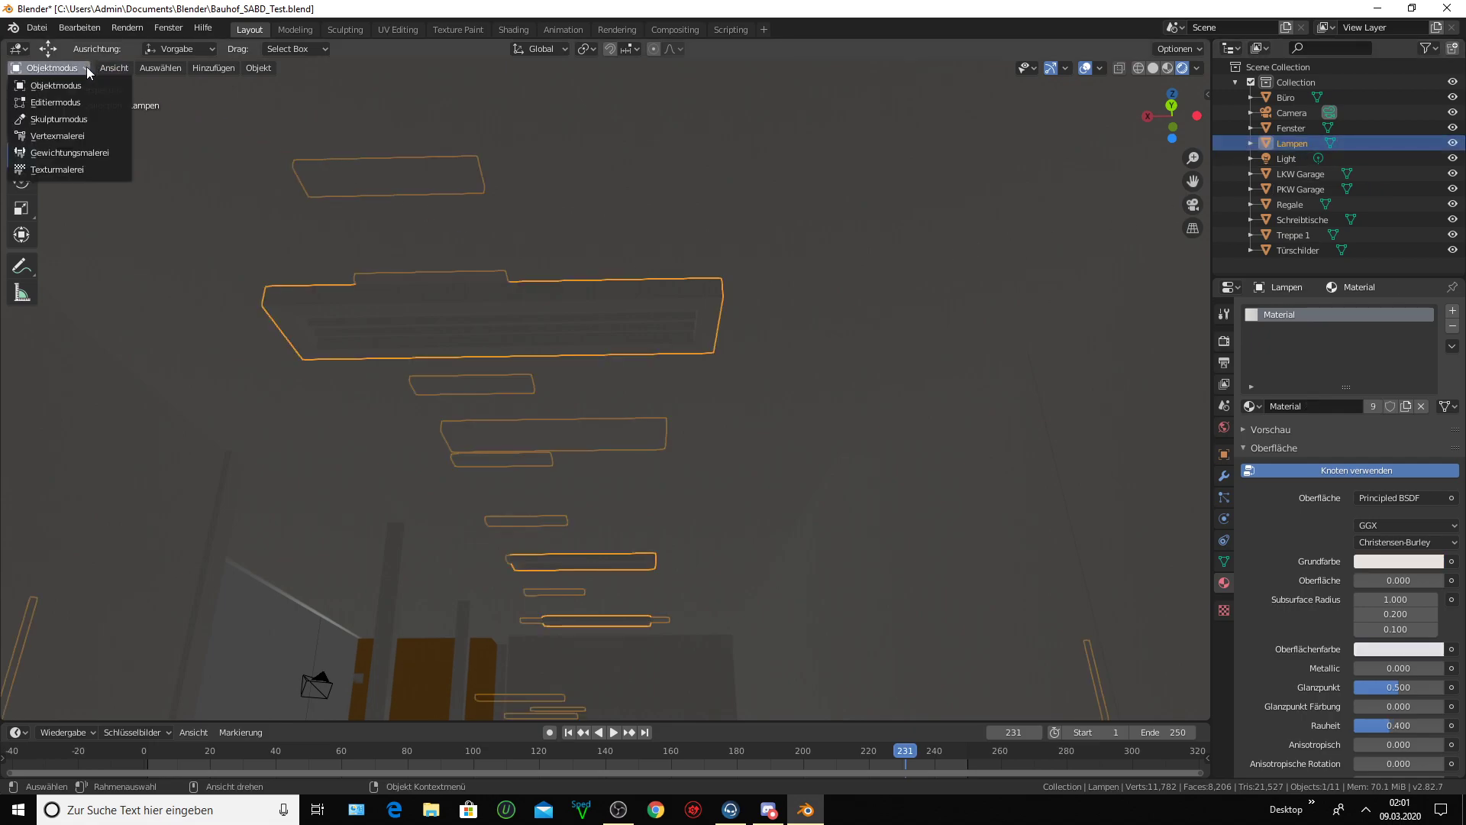
left_click(44, 101)
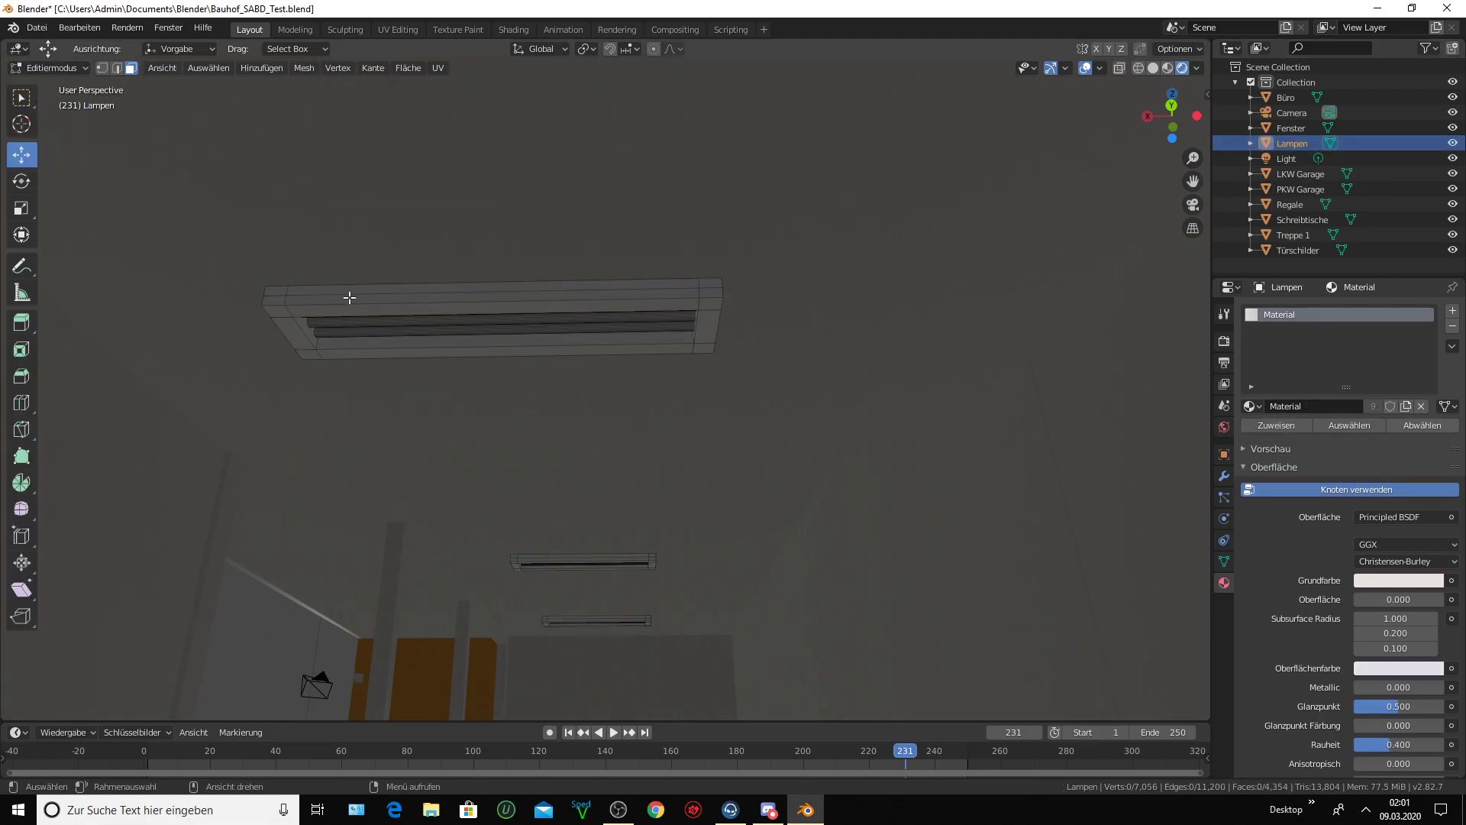
- Orbit and zoom around the ceiling lamps, the yellow-framed facade and the whole building
middle_click_drag(350, 297, 362, 246)
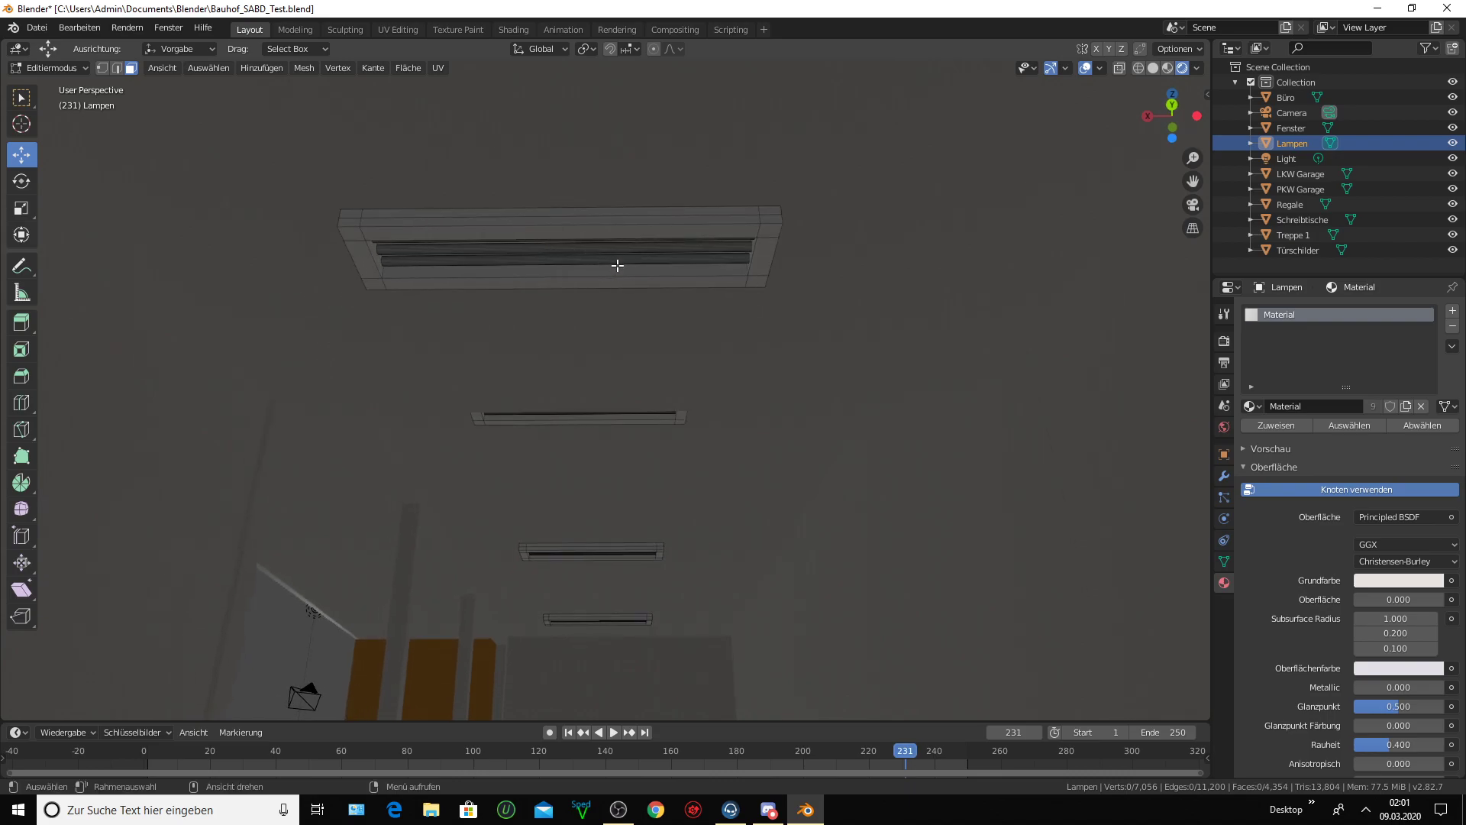
middle_click_drag(544, 262, 543, 135)
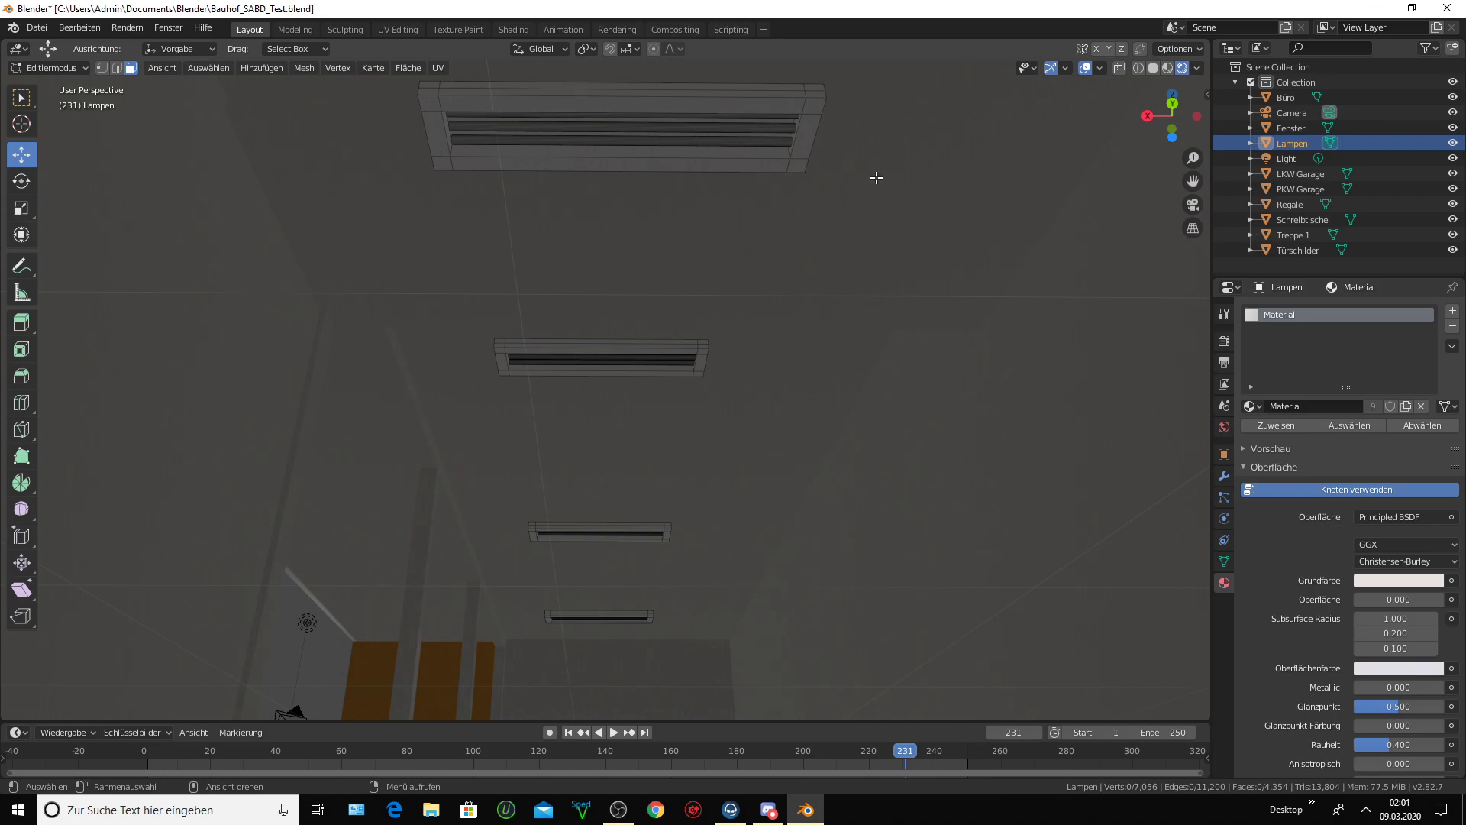
middle_click_drag(876, 177, 780, 199)
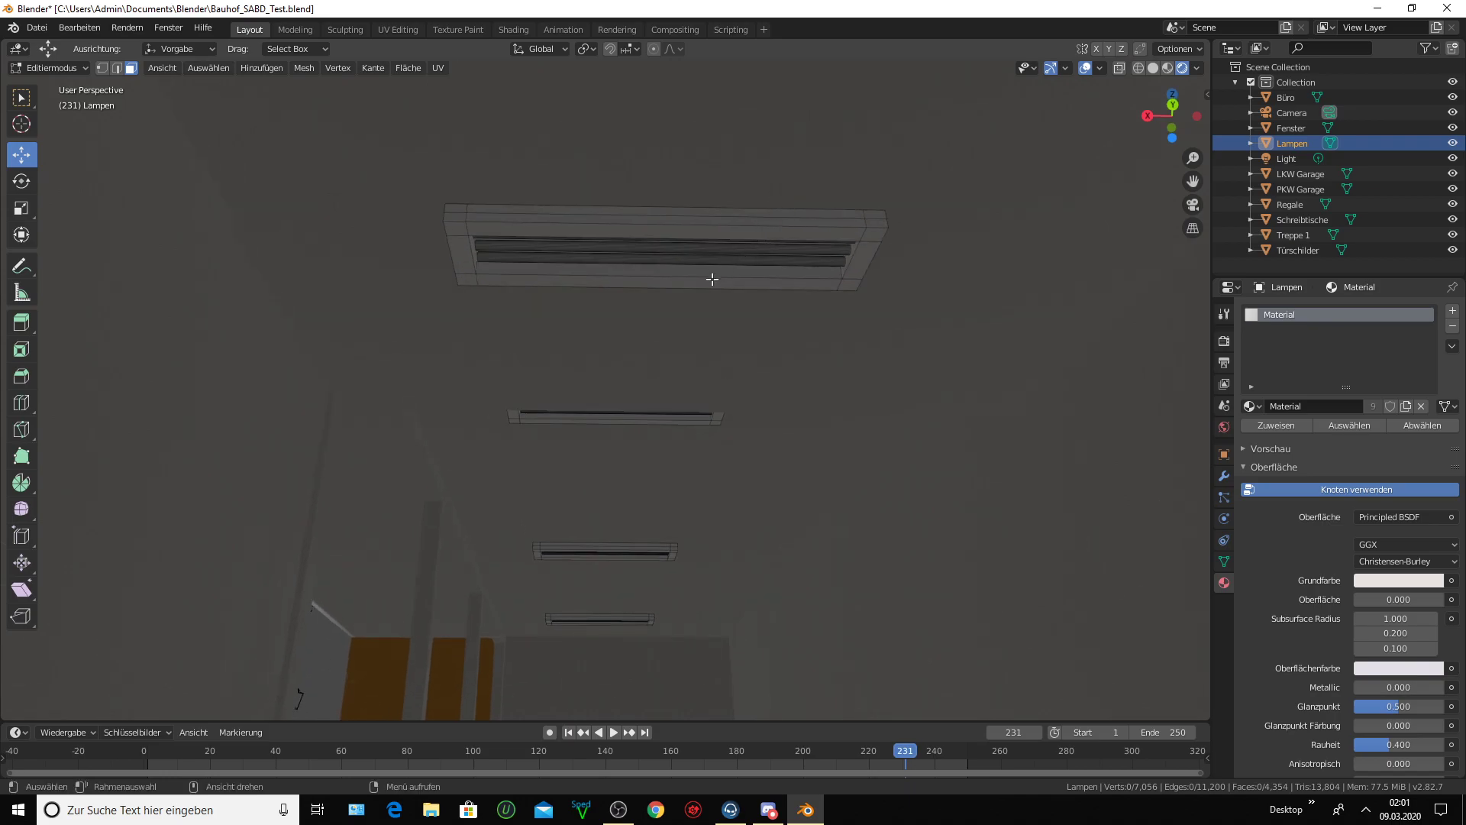
mouse_move(626, 322)
middle_mouse_down()
mouse_move(658, 295)
mouse_move(735, 317)
mouse_move(828, 383)
mouse_move(787, 439)
middle_mouse_up()
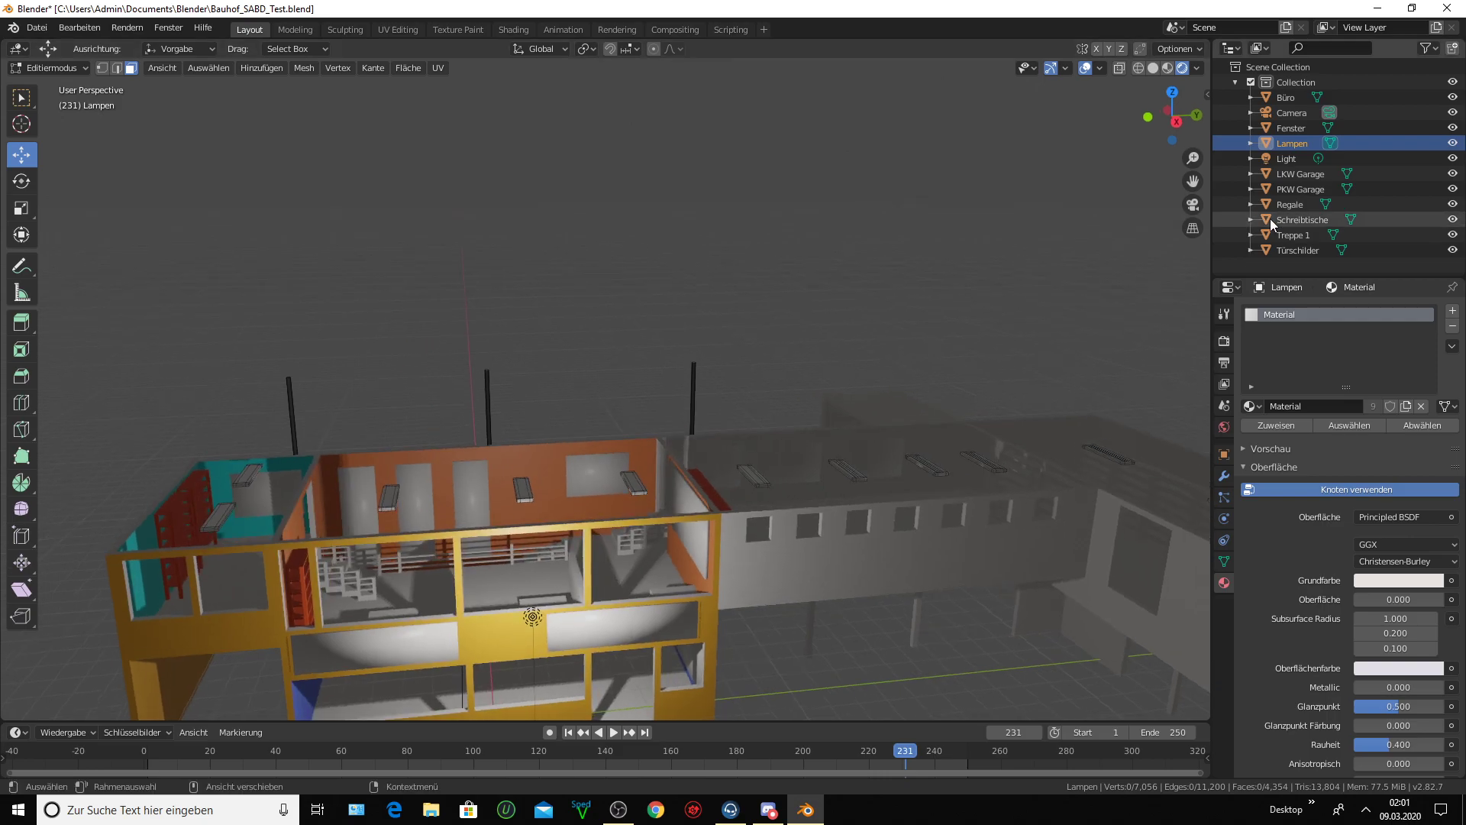
left_click_drag(1193, 181, 1183, 192)
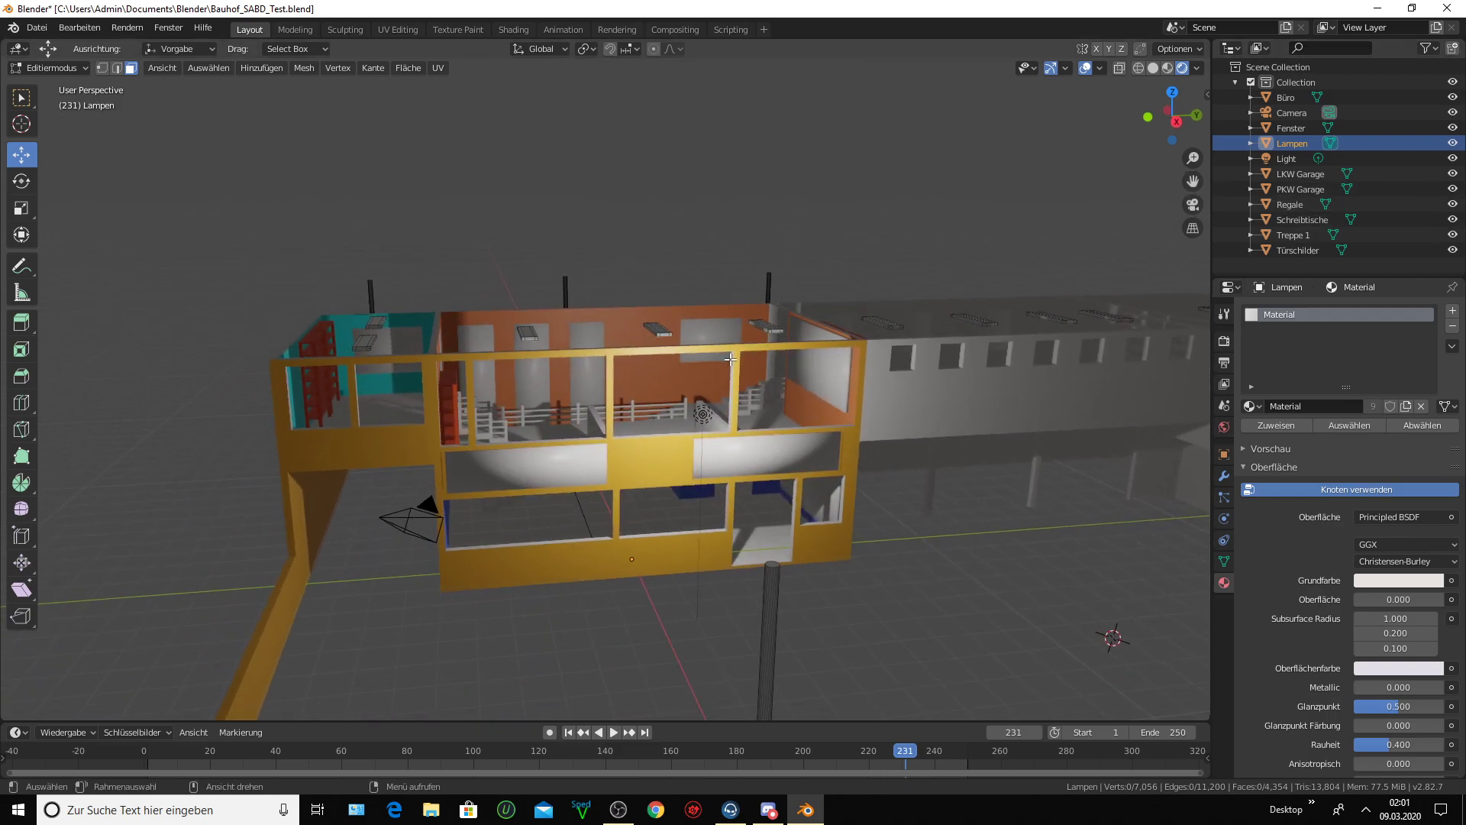
scroll(741, 319, "up", 3)
scroll(740, 320, "up", 3)
middle_click_drag(740, 328, 671, 436)
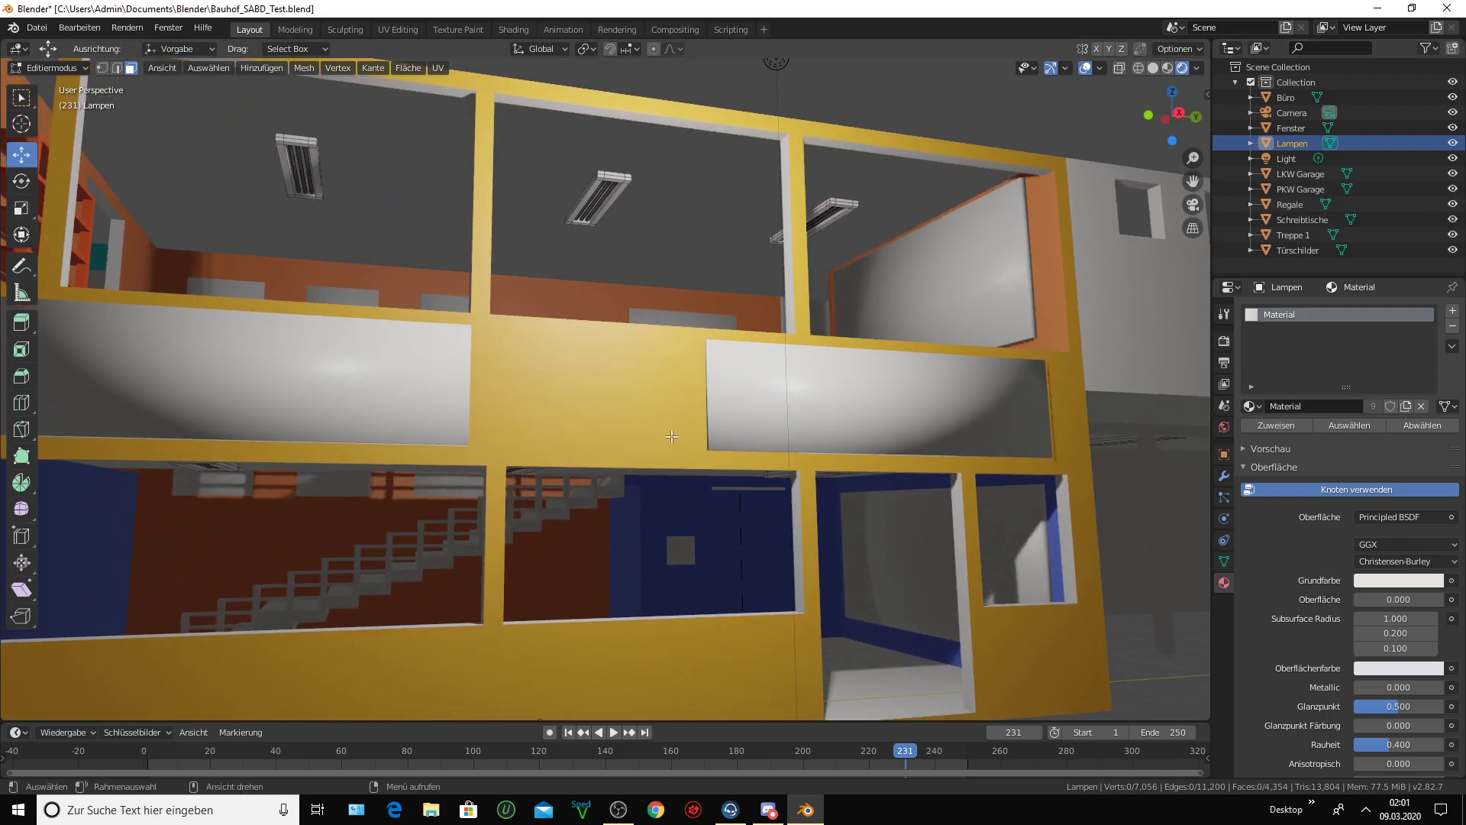
middle_click_drag(708, 510, 690, 514)
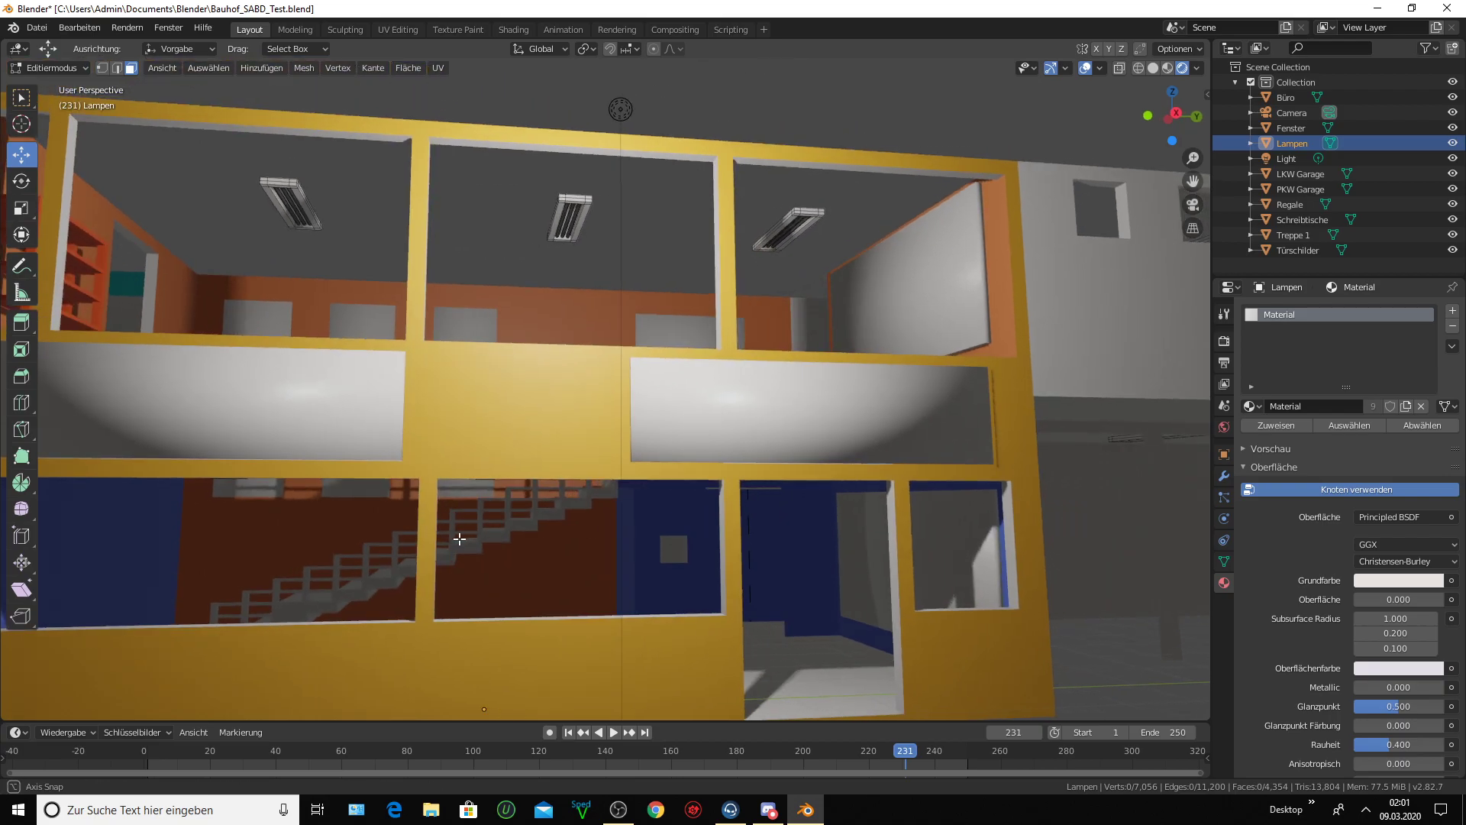
mouse_move(455, 534)
middle_mouse_down()
mouse_move(434, 549)
mouse_move(389, 543)
middle_mouse_up()
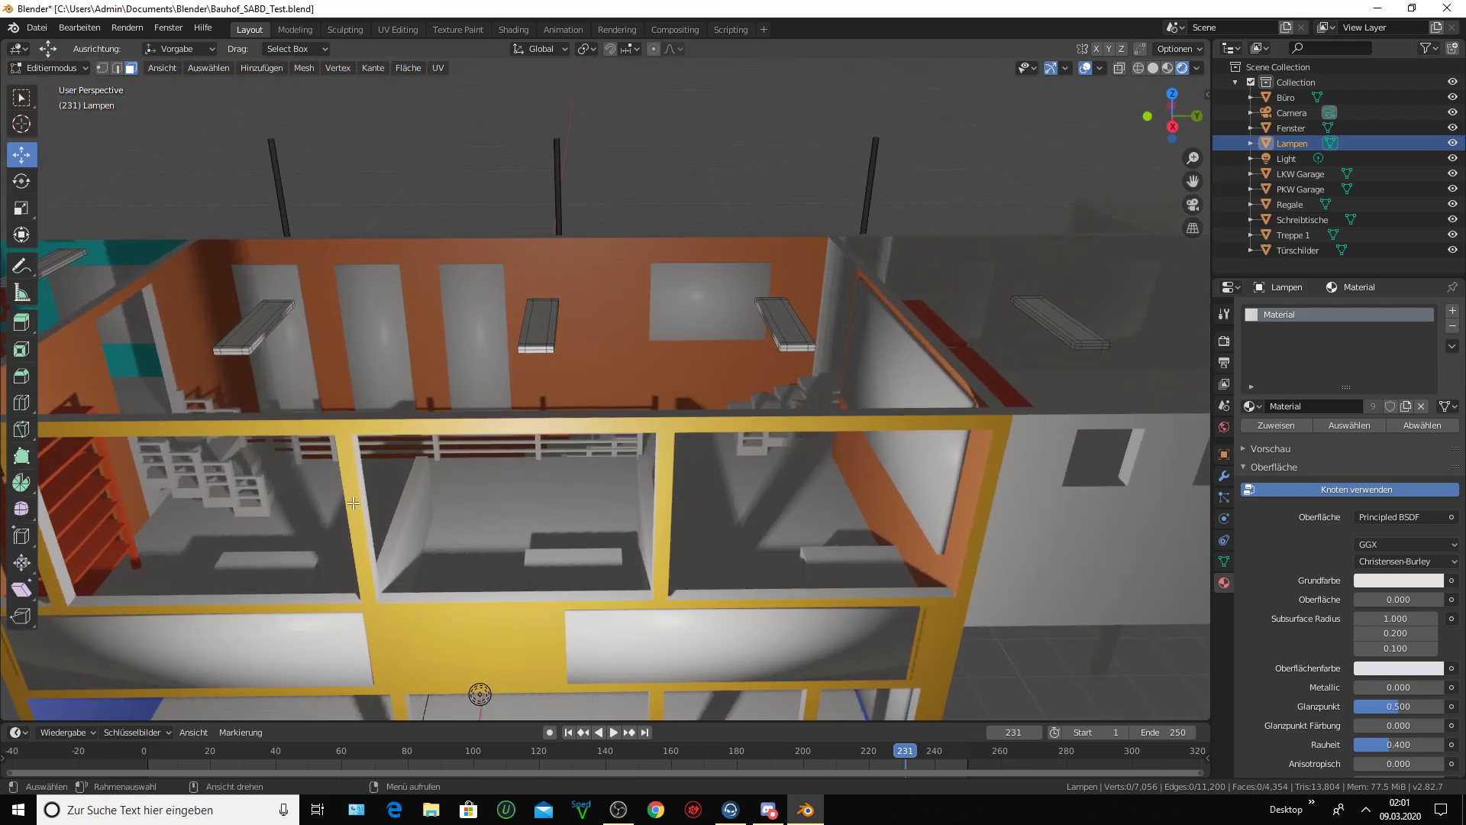
scroll(353, 503, "down", 4)
scroll(489, 441, "up", 4)
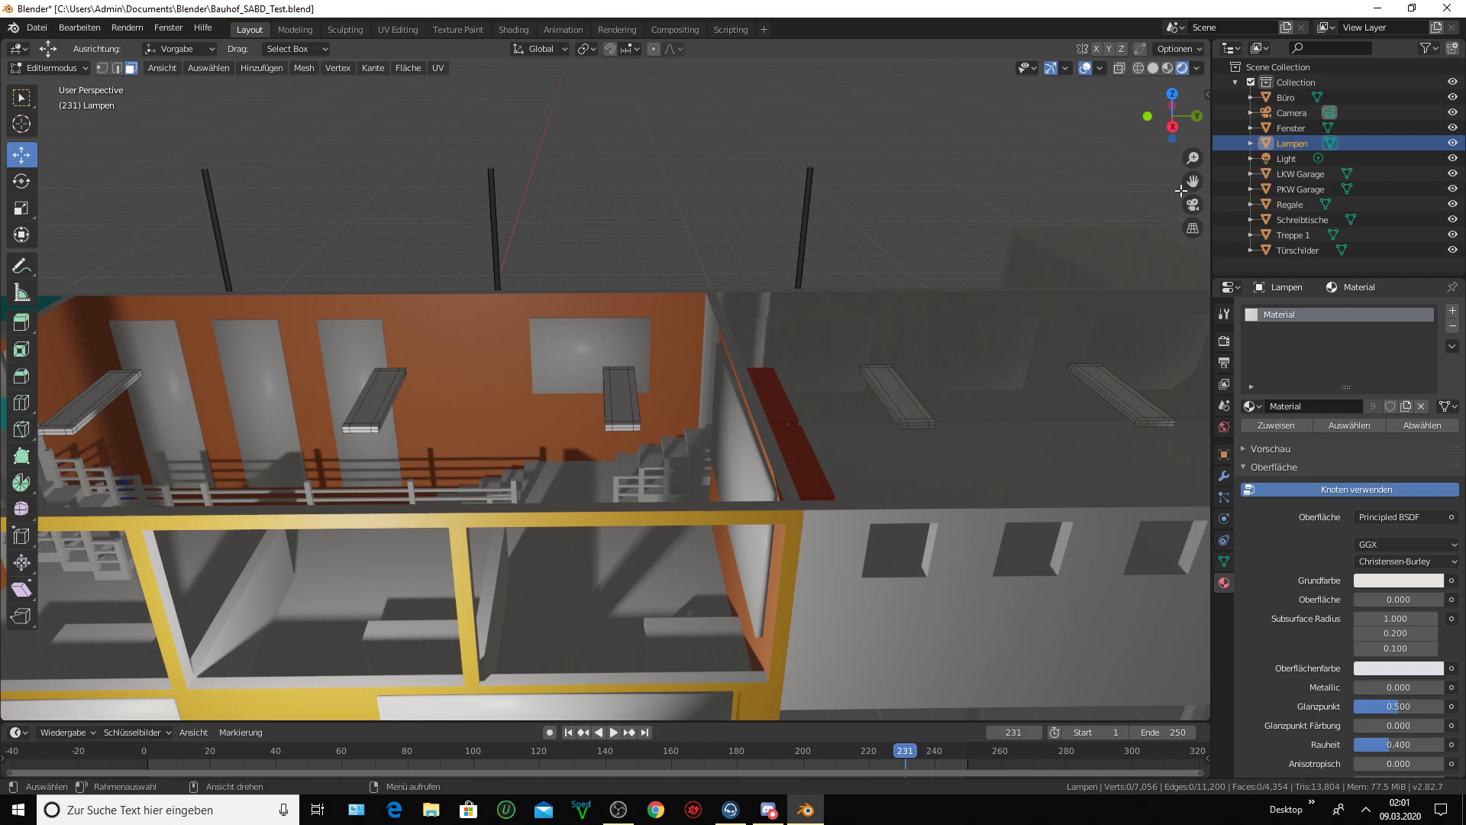
middle_click_drag(1181, 190, 970, 252, "shift")
scroll(701, 289, "up", 2)
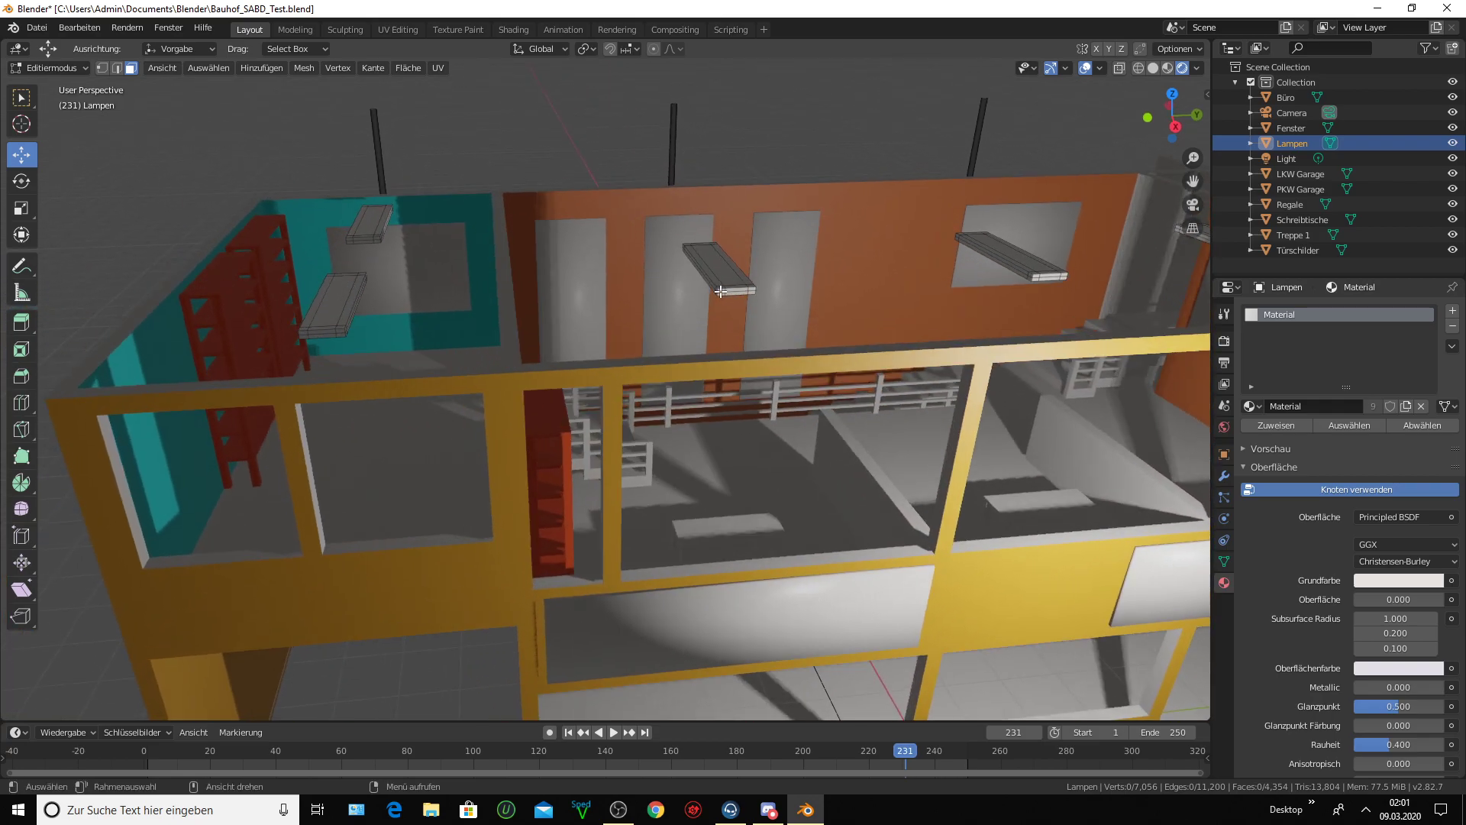
scroll(483, 325, "up", 3)
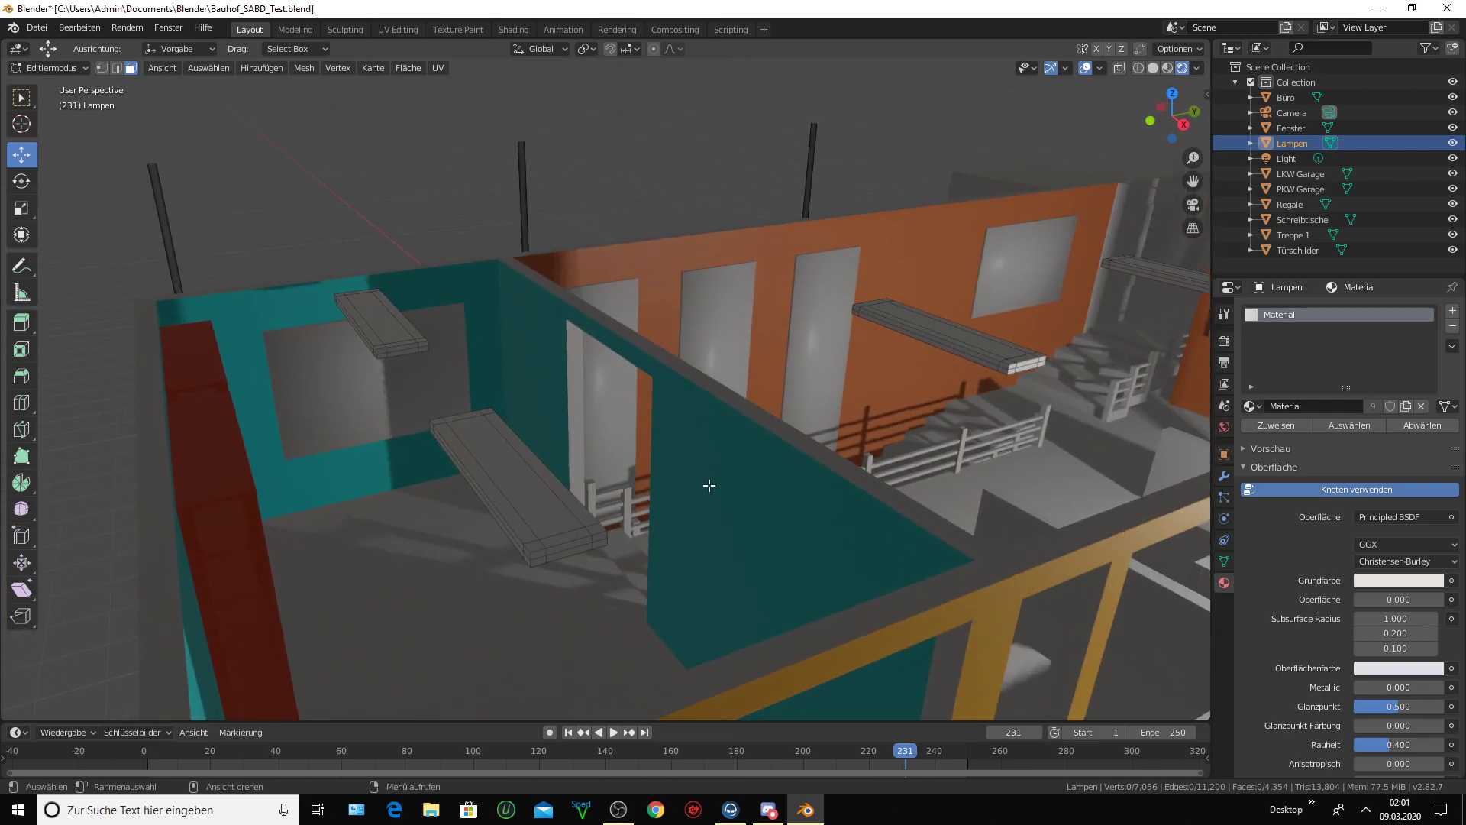
scroll(710, 485, "down", 3)
middle_click_drag(709, 485, 755, 404)
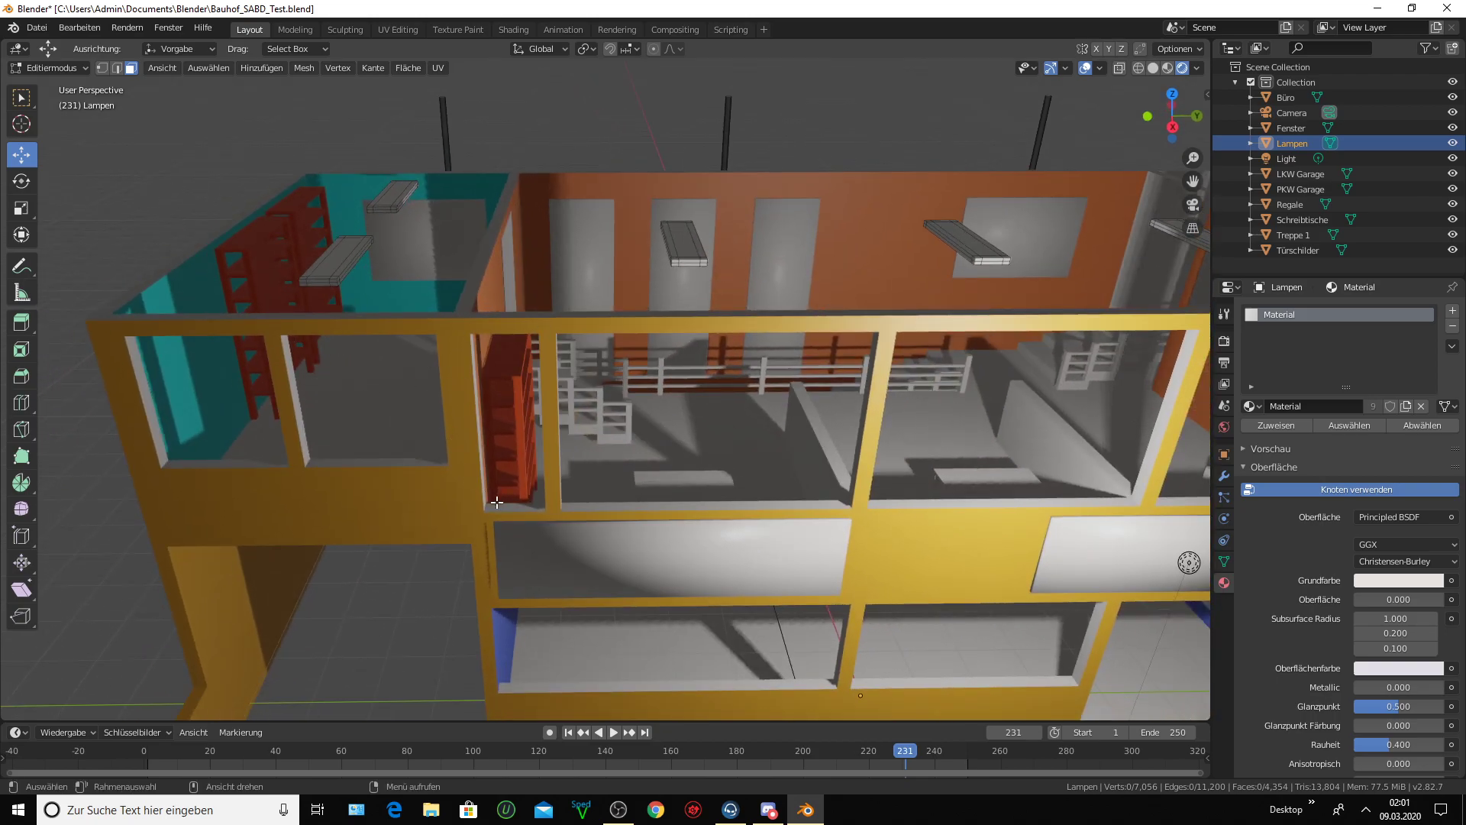
middle_click_drag(314, 308, 397, 321)
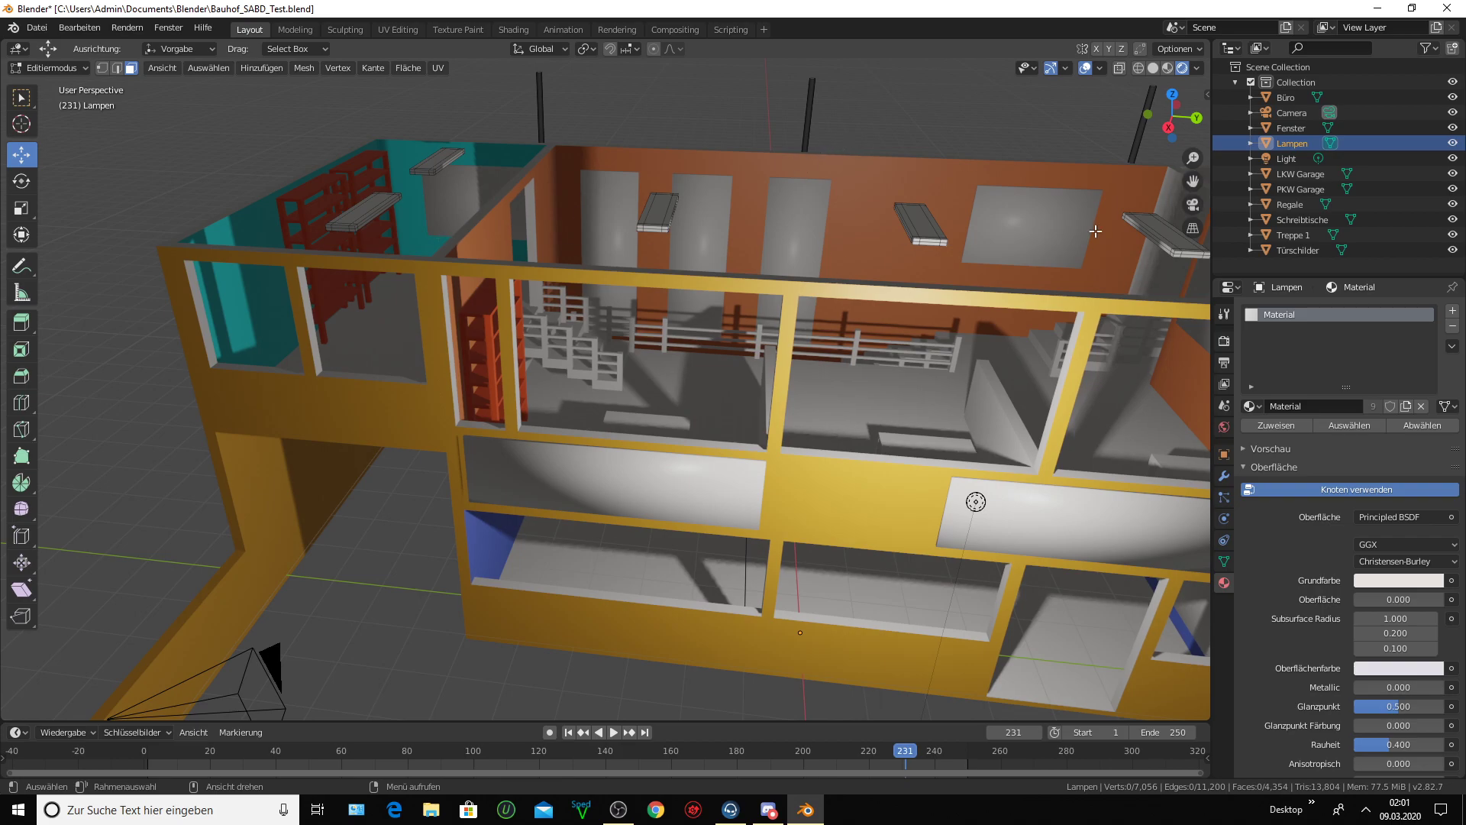
scroll(666, 301, "up", 5)
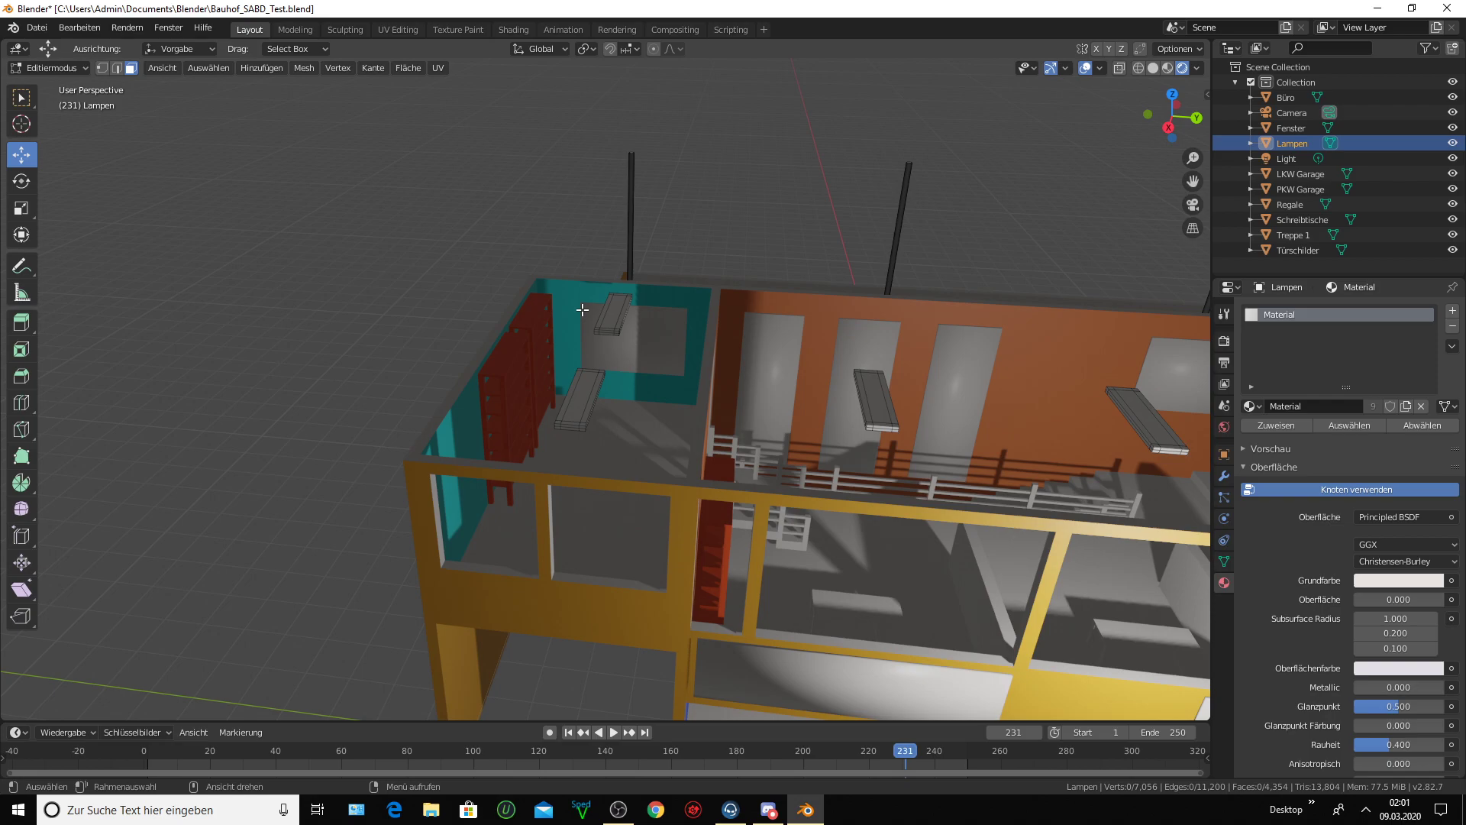
scroll(582, 309, "down", 5)
middle_click_drag(581, 309, 815, 339)
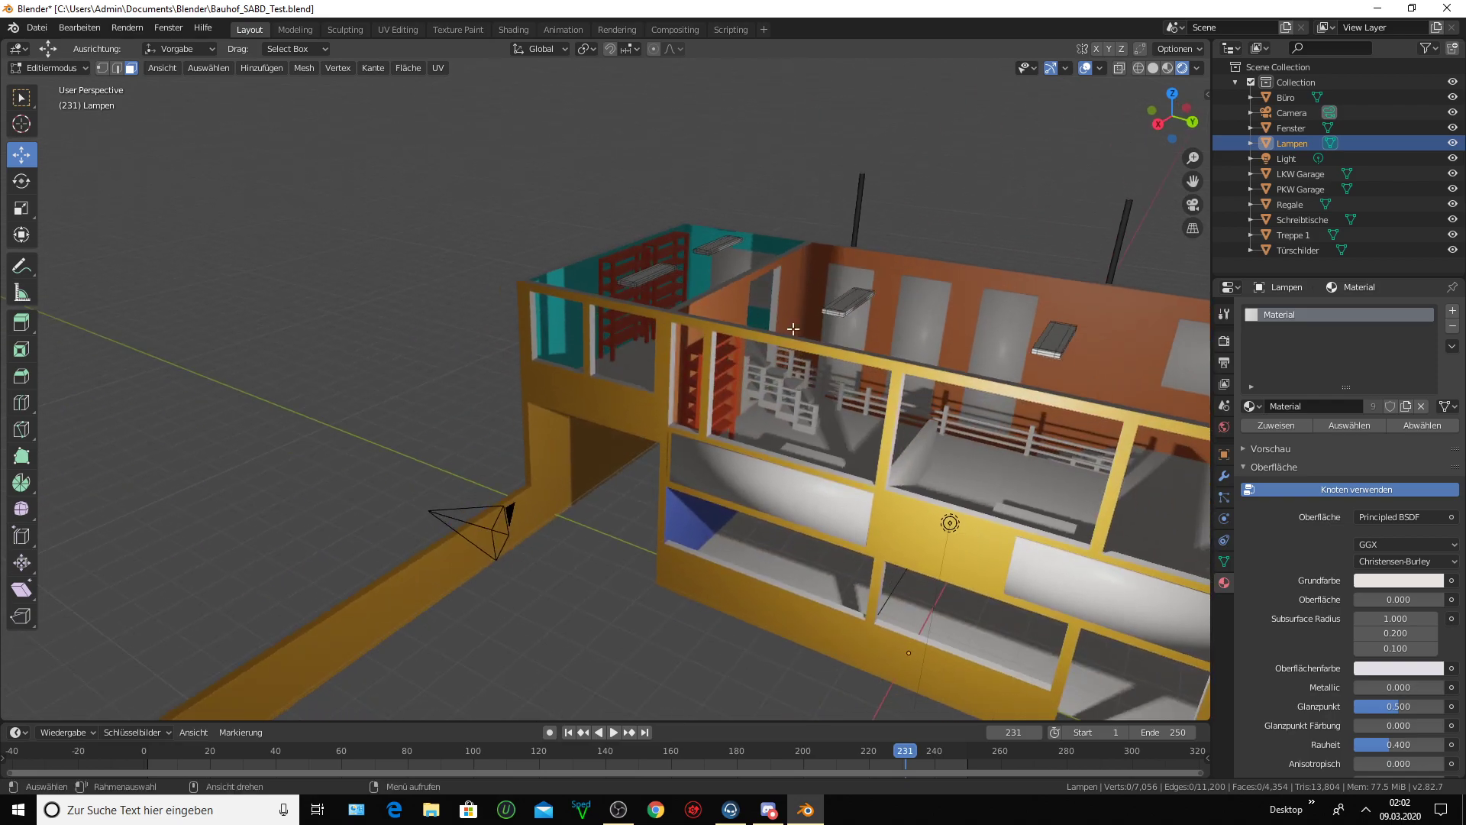
- Zoom and orbit in on the grey building wing along the orange wall edge
scroll(993, 252, "up", 4)
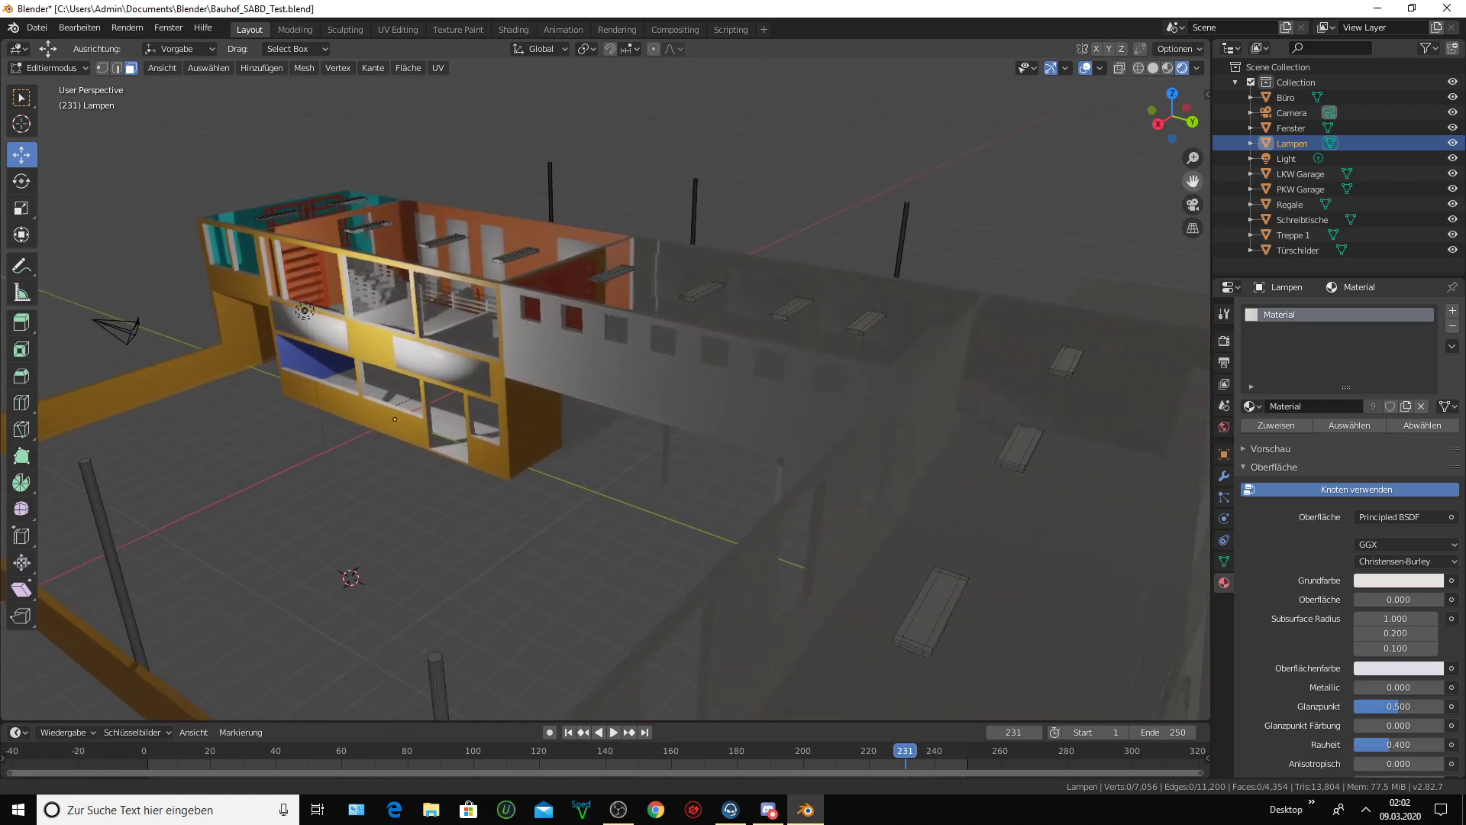
scroll(849, 315, "up", 3)
mouse_move(850, 315)
middle_mouse_down()
mouse_move(901, 330)
mouse_move(828, 331)
middle_mouse_up()
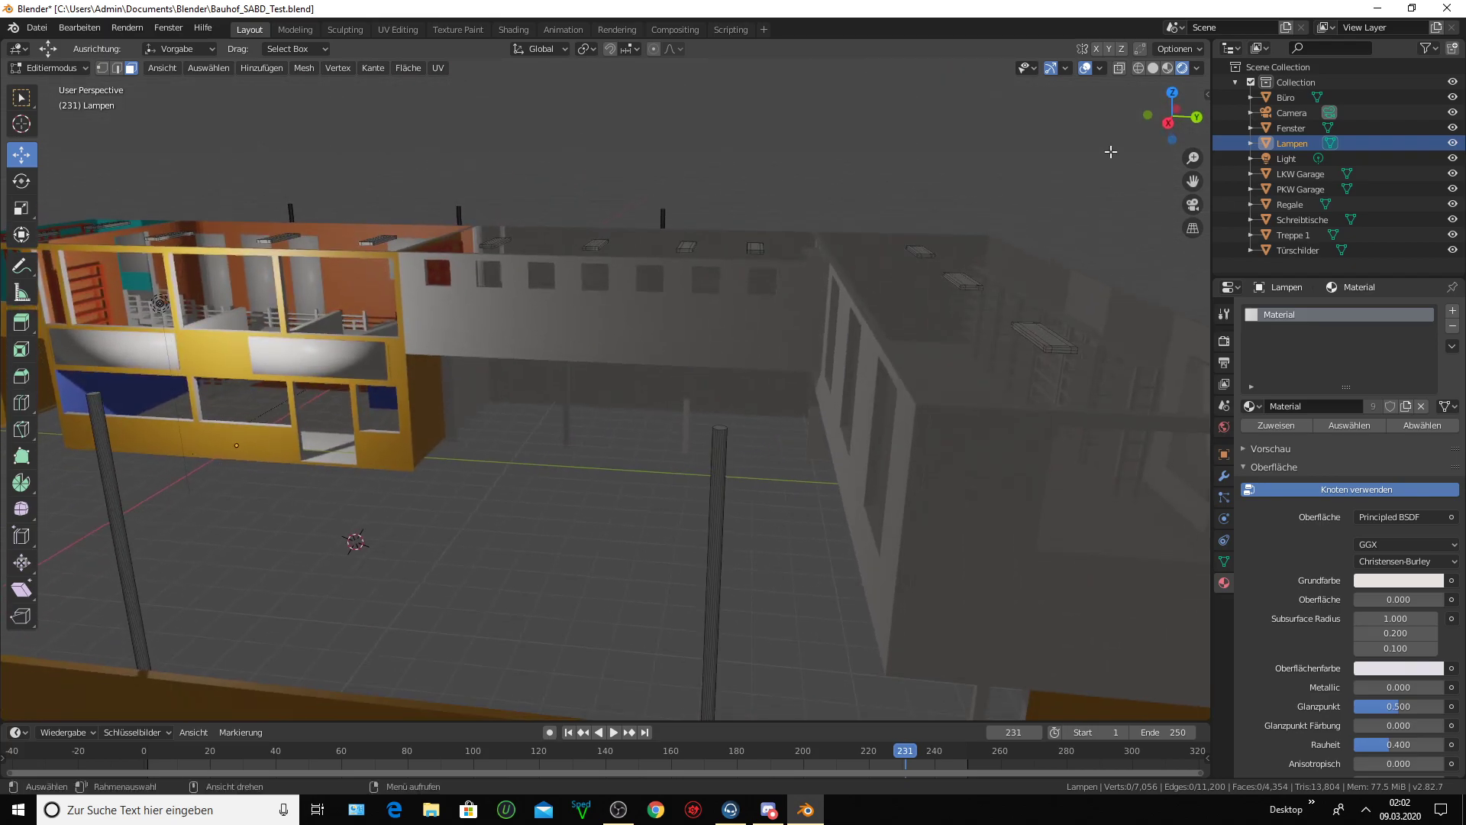
scroll(886, 320, "up", 3)
scroll(890, 321, "up", 2)
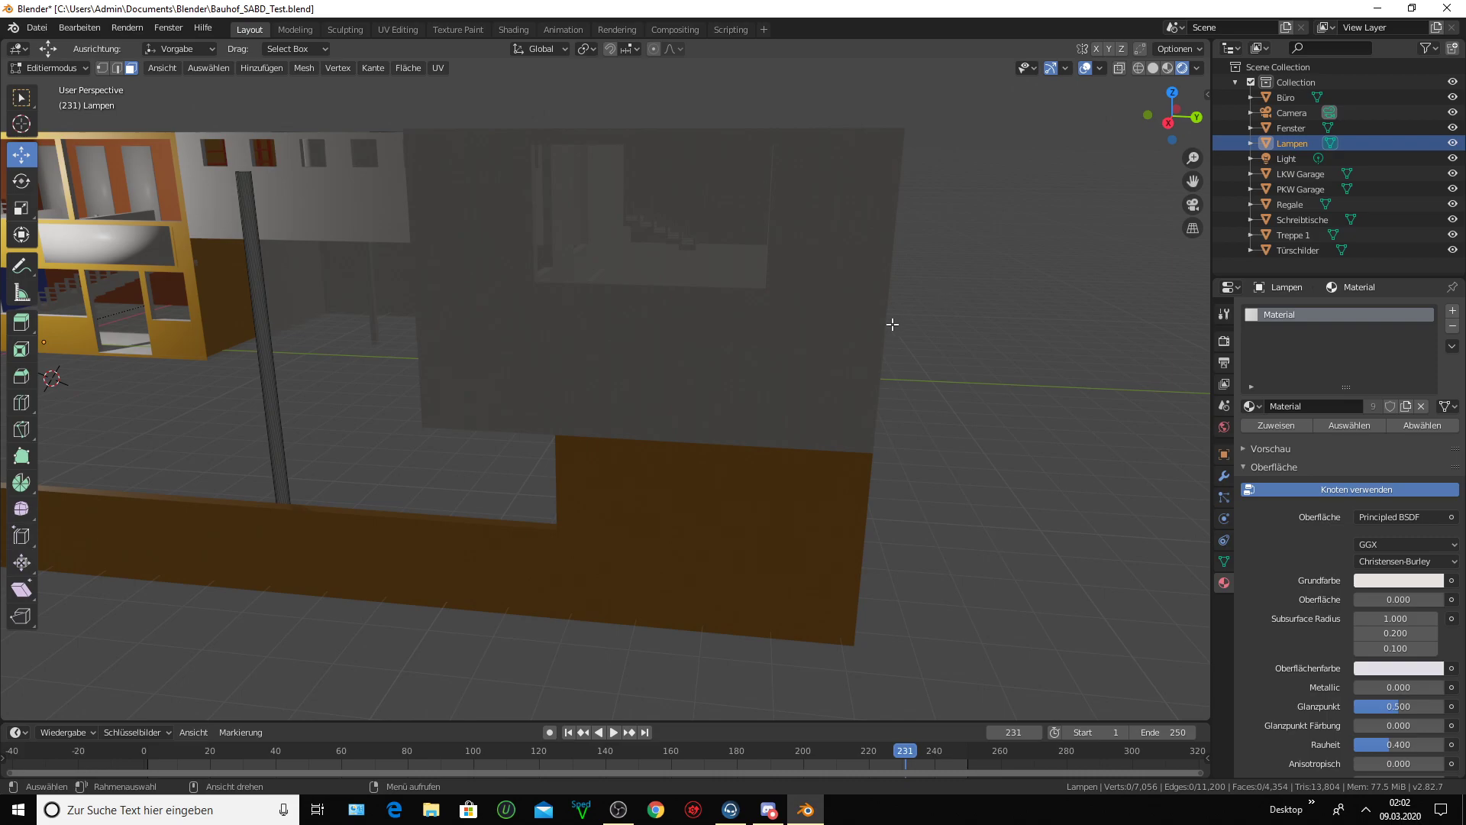
middle_click_drag(890, 321, 730, 342)
middle_click_drag(611, 360, 959, 324)
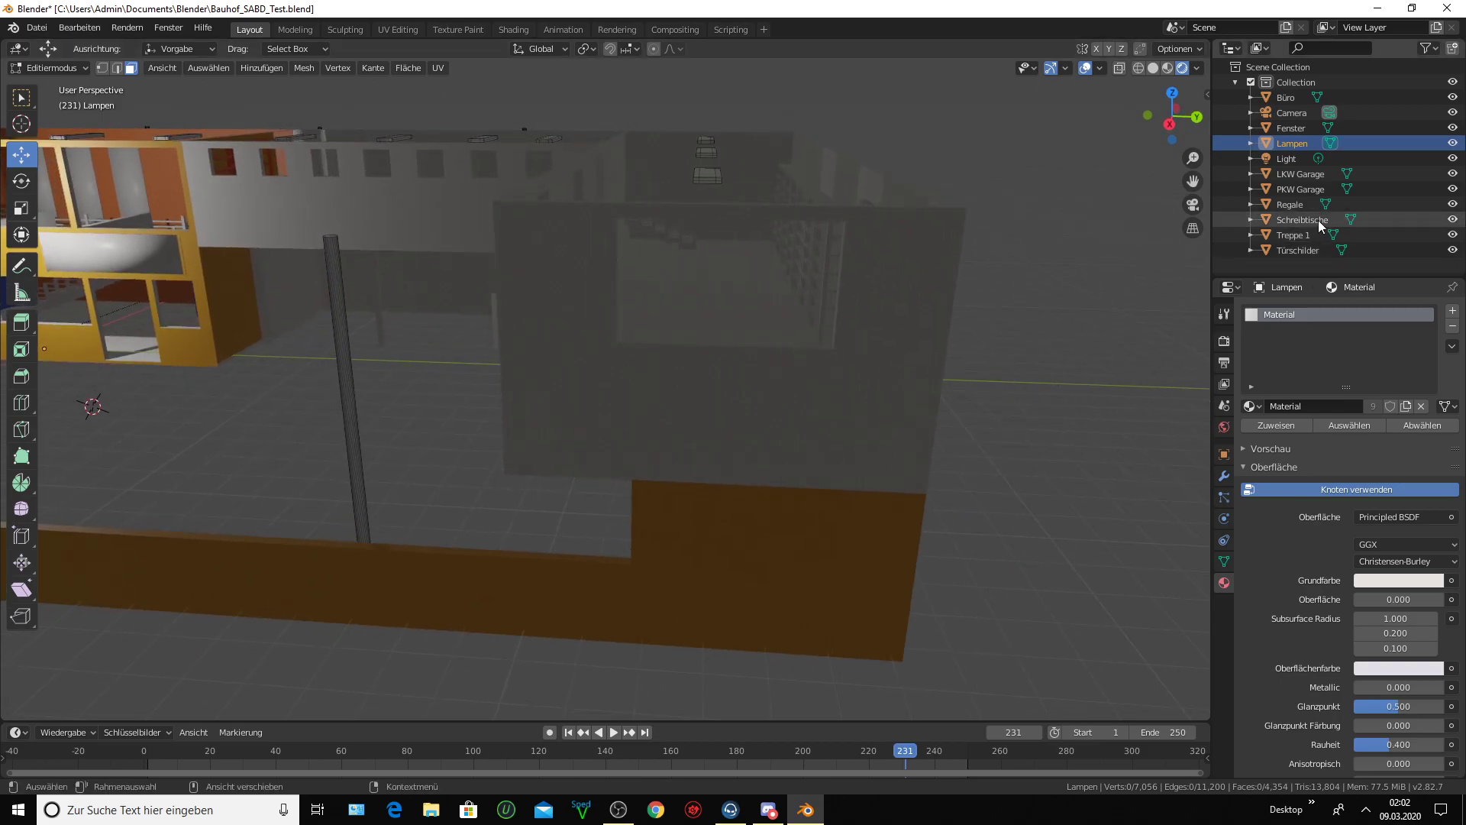
- Make PKW Garage the active object and switch it into Editiermodus
left_click(1281, 173)
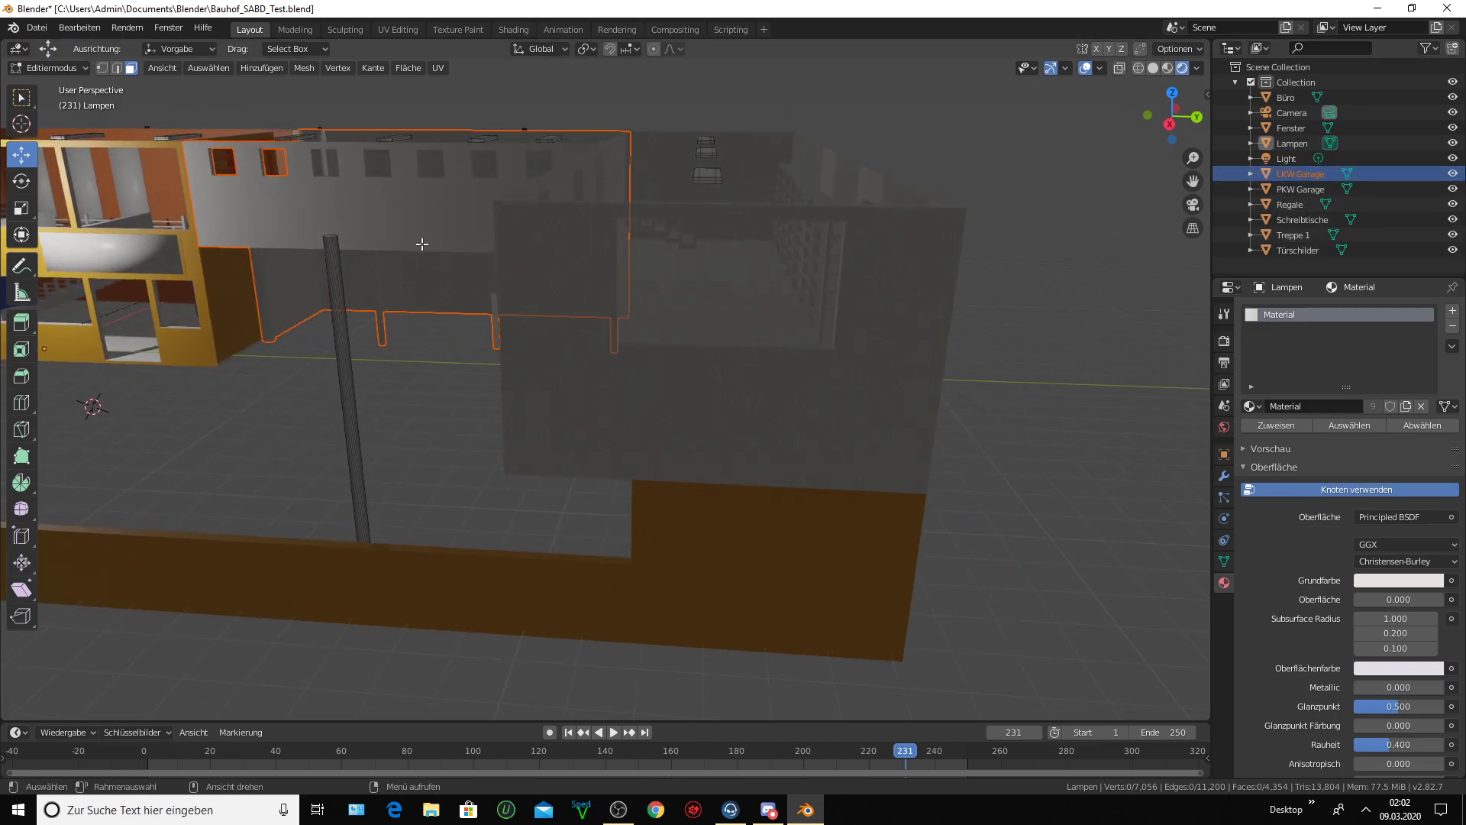
left_click(1289, 189)
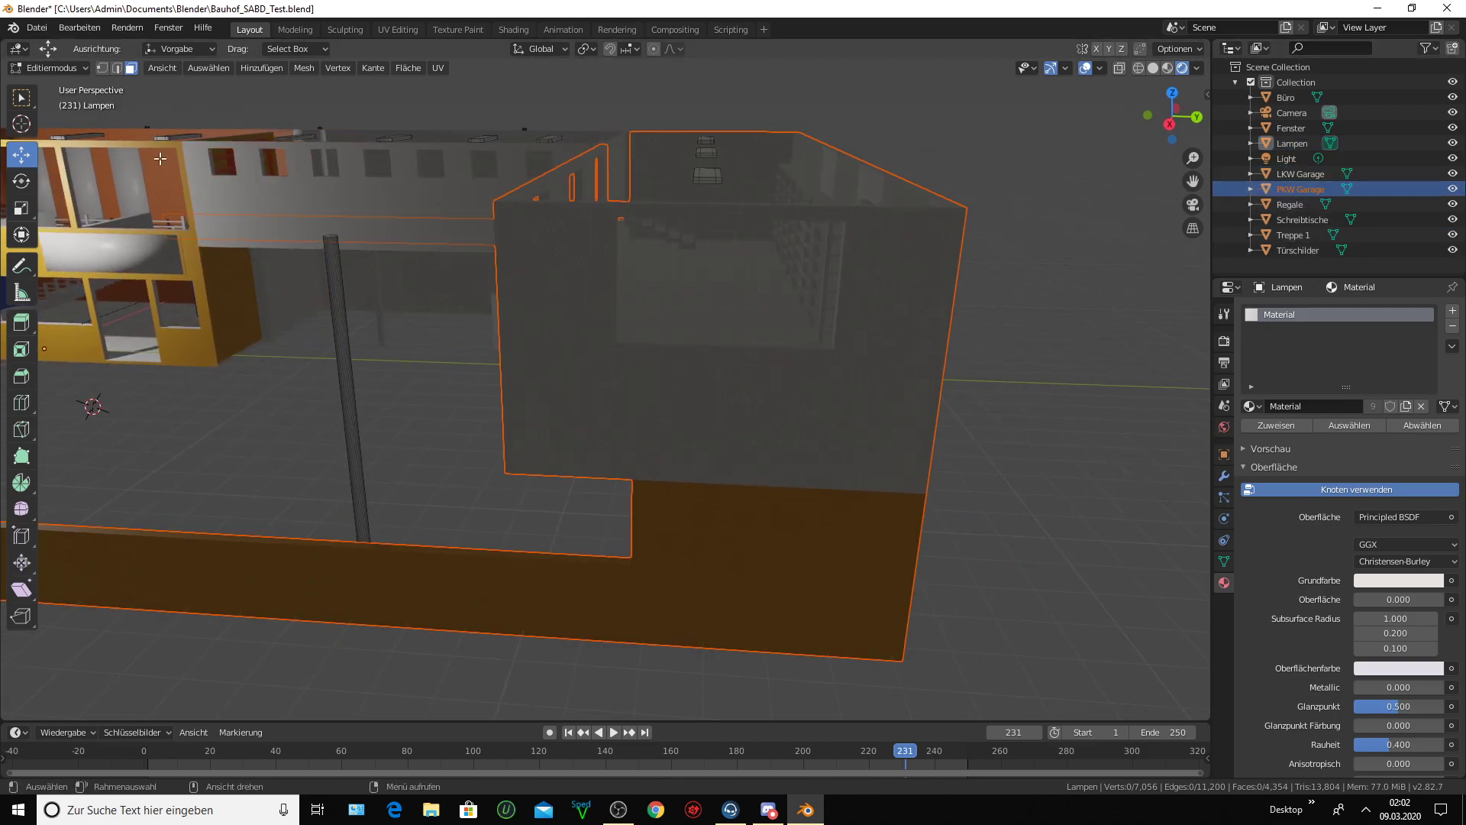
left_click(76, 71)
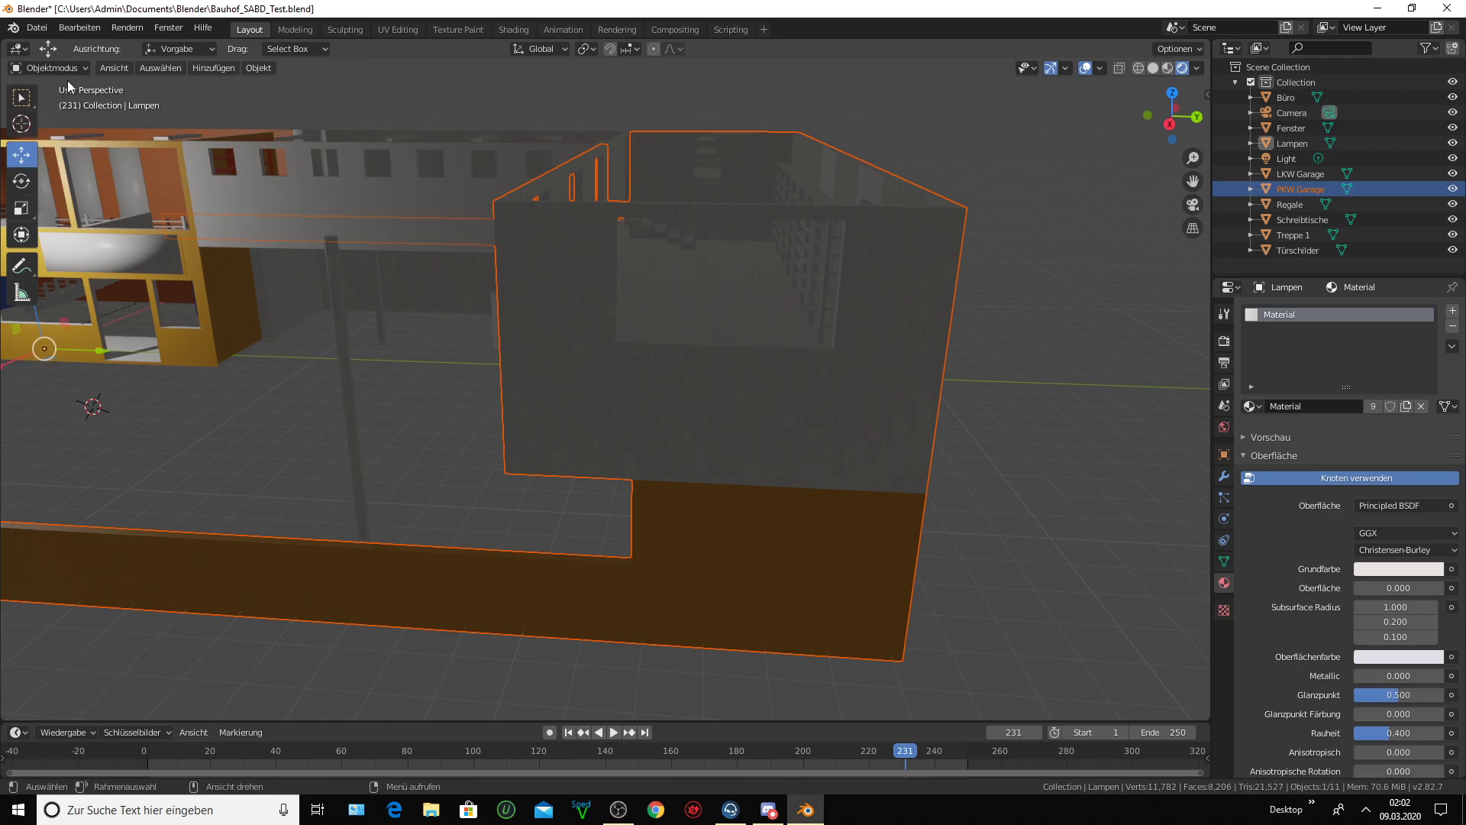
left_click(85, 71)
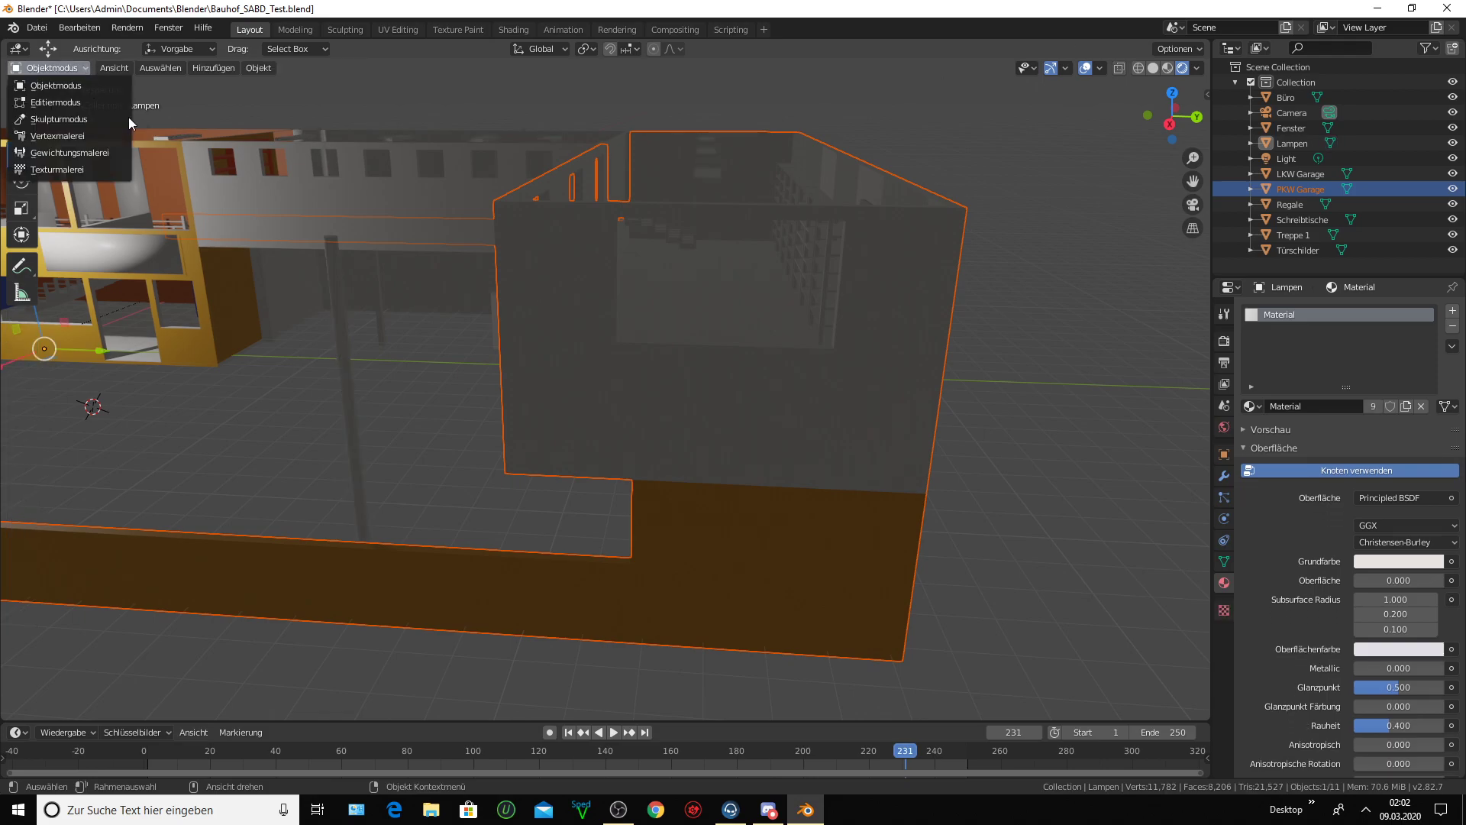
left_click(593, 297)
left_click(51, 68)
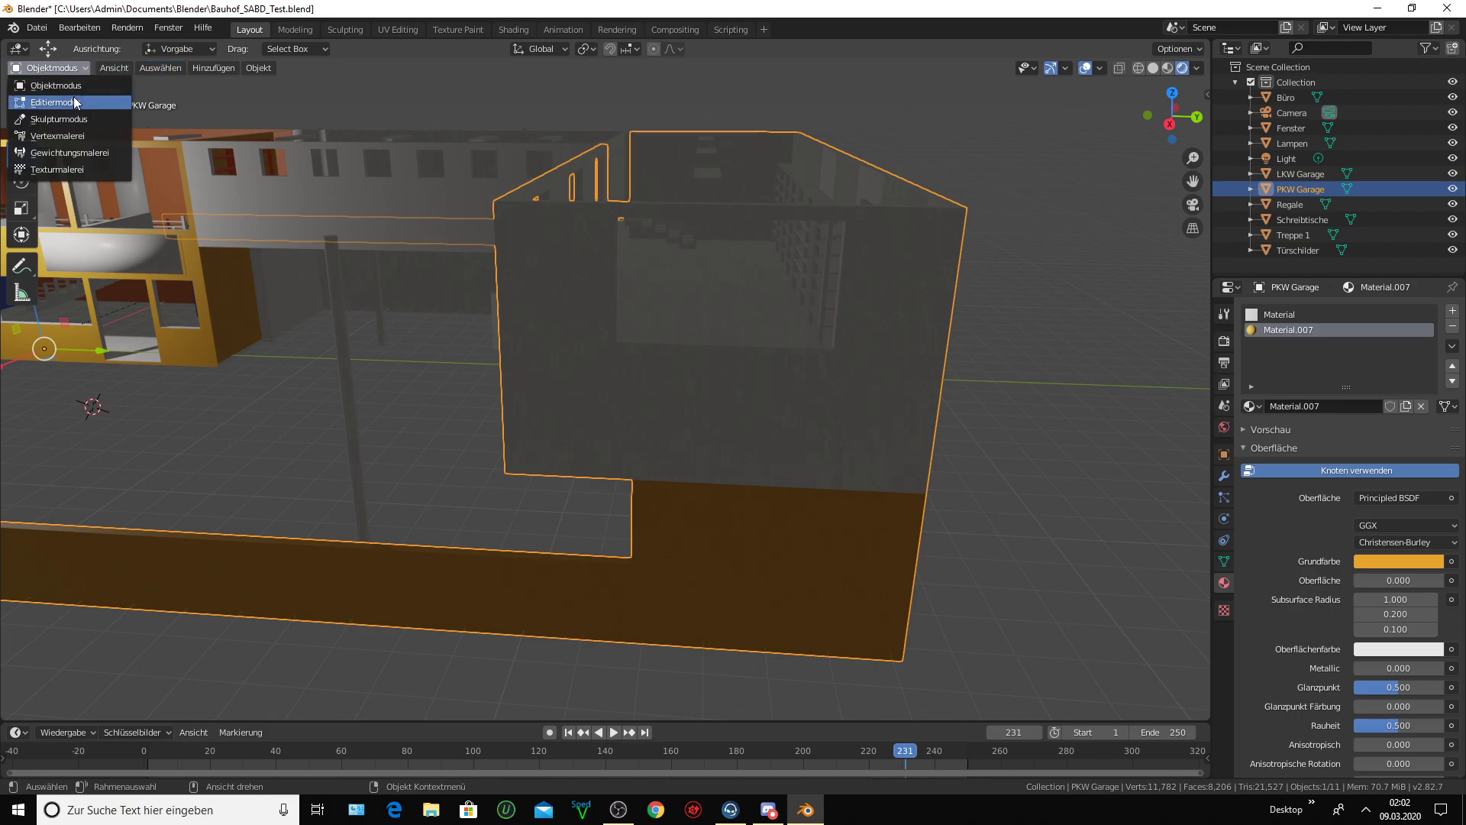
left_click(68, 98)
middle_click_drag(527, 288, 554, 275)
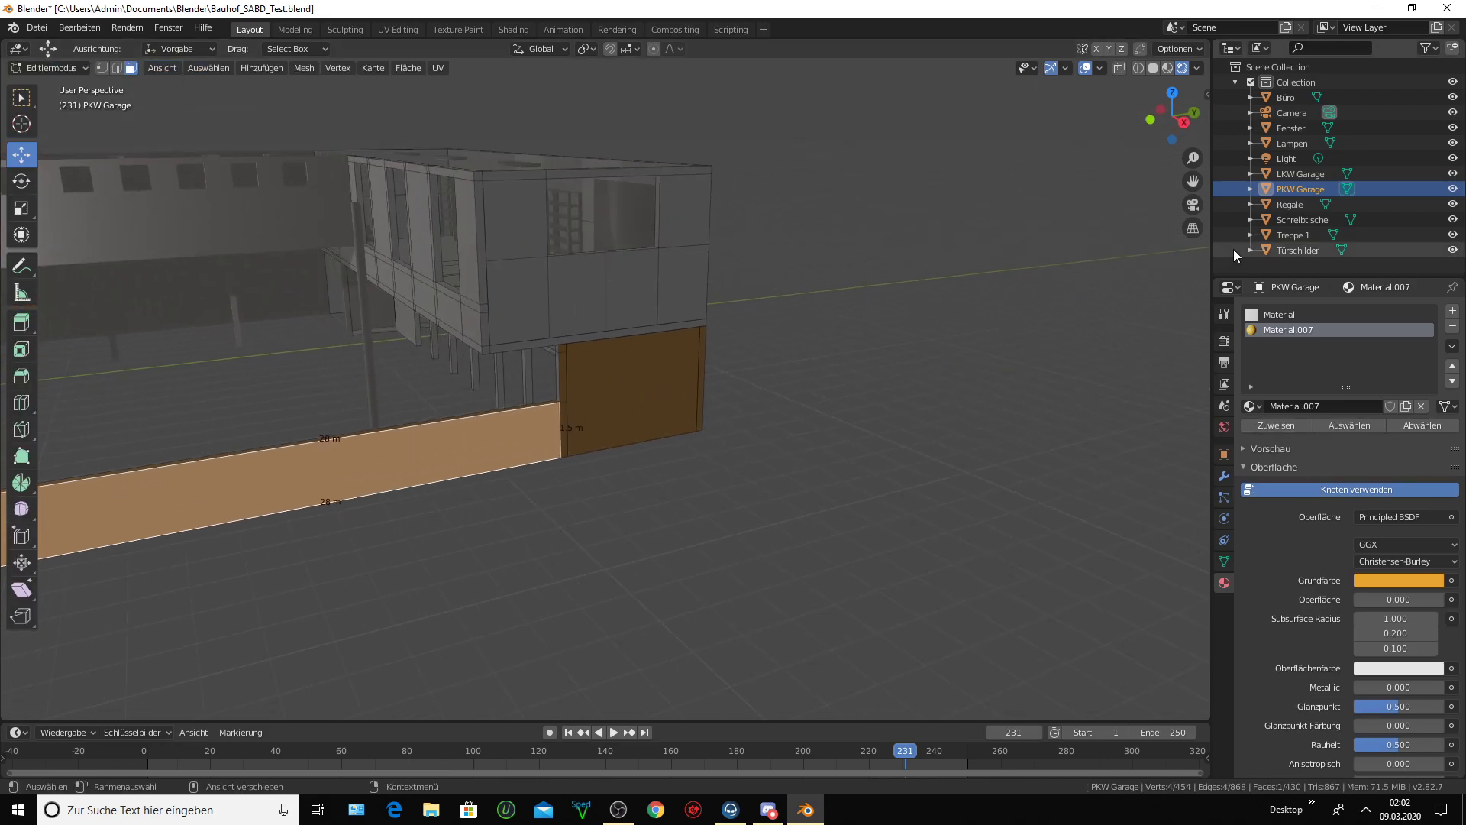
middle_click_drag(604, 274, 813, 343, "shift")
scroll(813, 343, "up", 3)
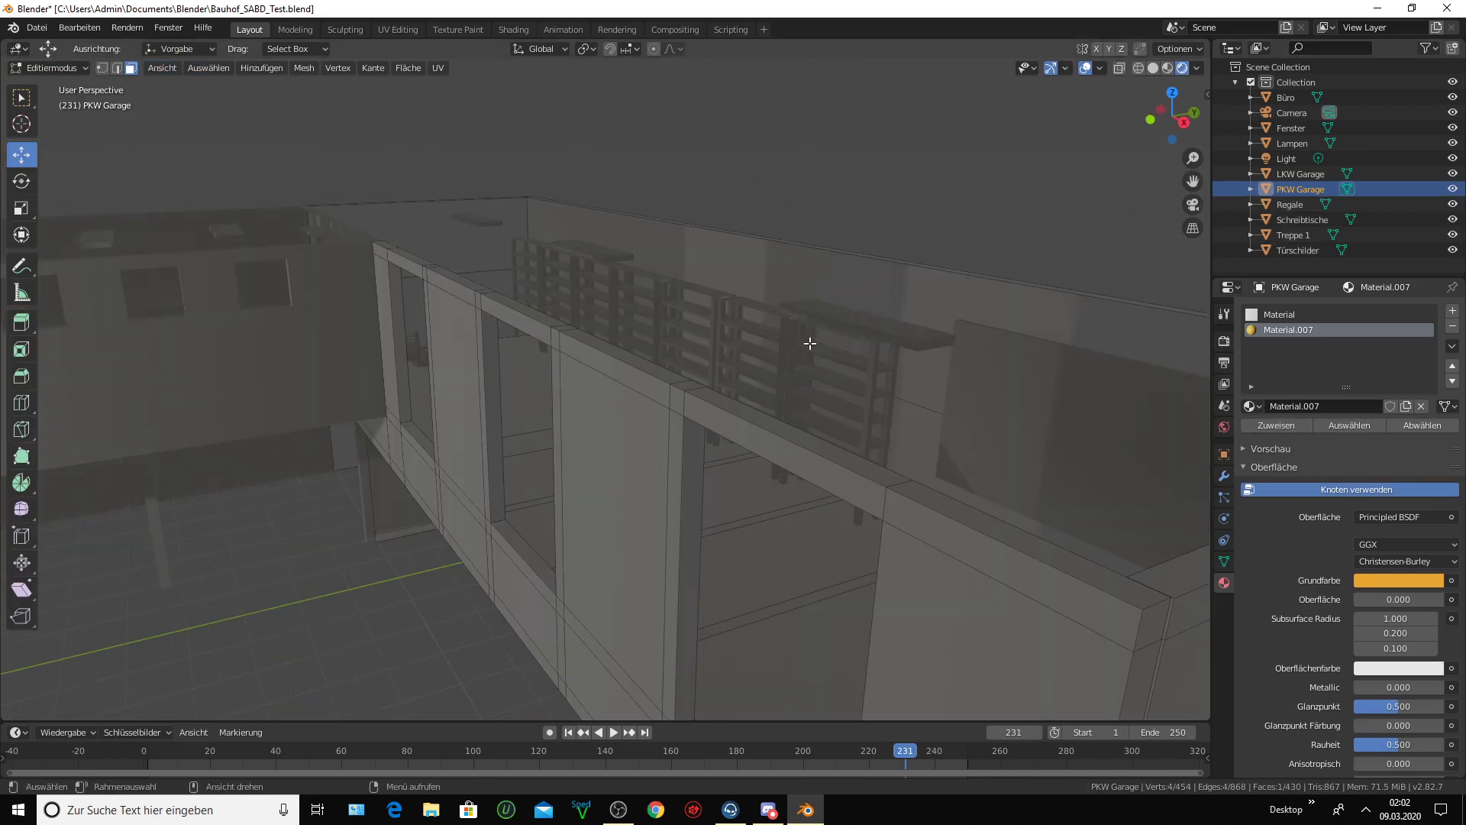
scroll(815, 341, "up", 1)
scroll(819, 338, "up", 1)
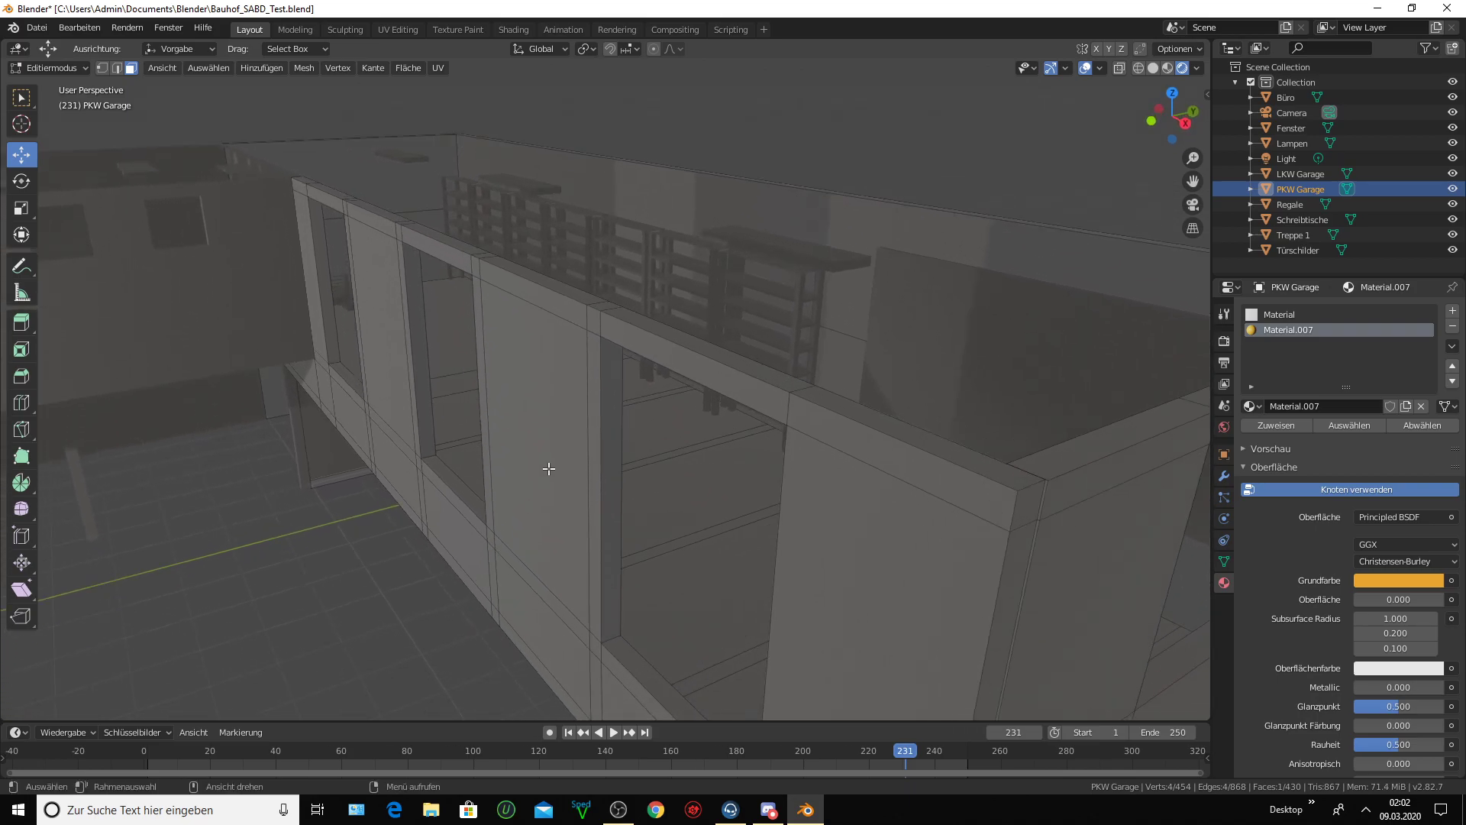
scroll(549, 468, "down", 4)
scroll(622, 448, "down", 2)
scroll(566, 426, "down", 1)
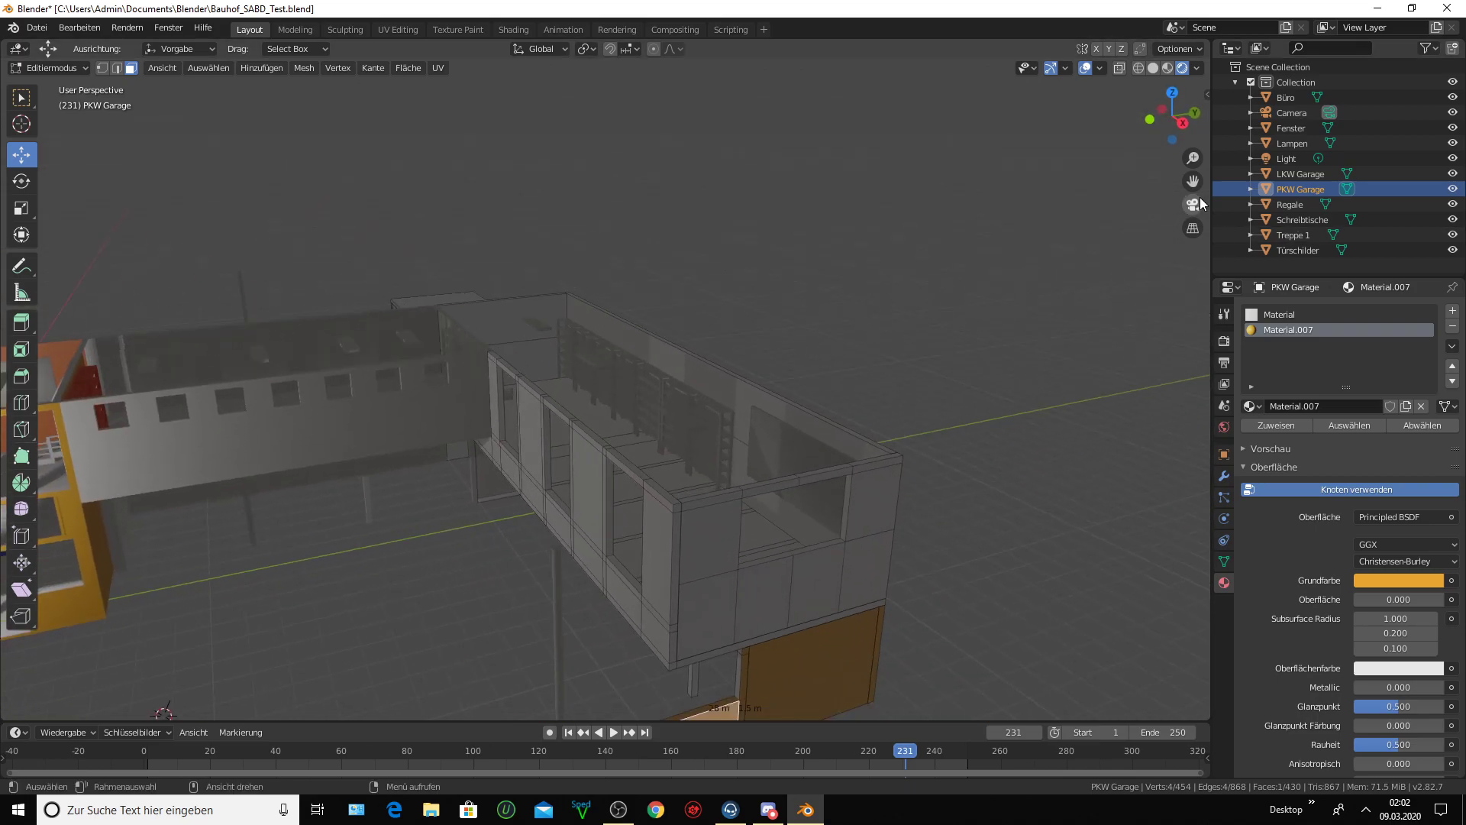
middle_click_drag(840, 634, 570, 449, "shift")
scroll(516, 456, "up", 3)
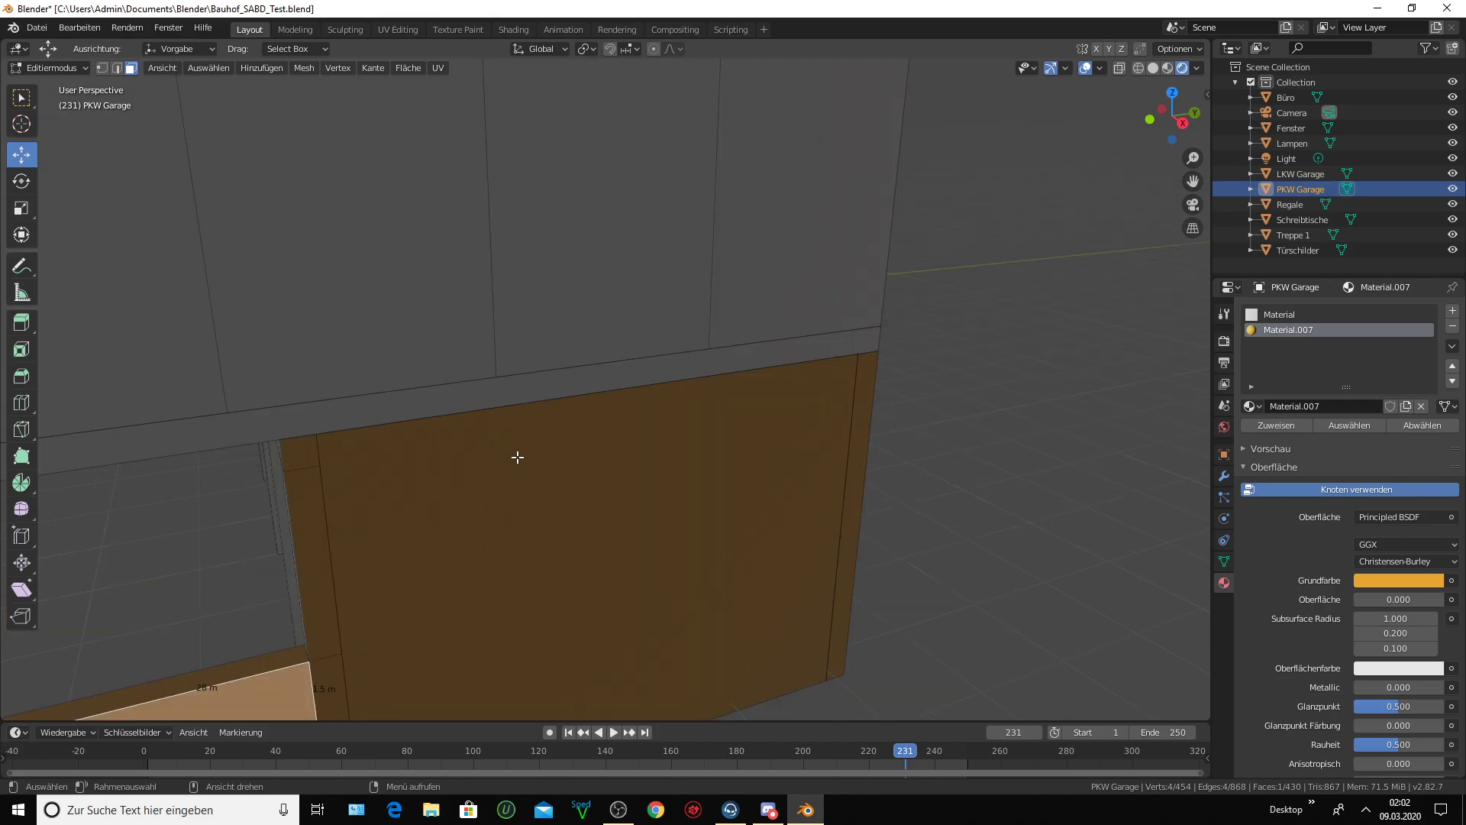
scroll(507, 452, "up", 1)
scroll(504, 451, "up", 1)
scroll(534, 435, "down", 4)
middle_click_drag(549, 424, 478, 399)
left_click_drag(1195, 184, 600, 413)
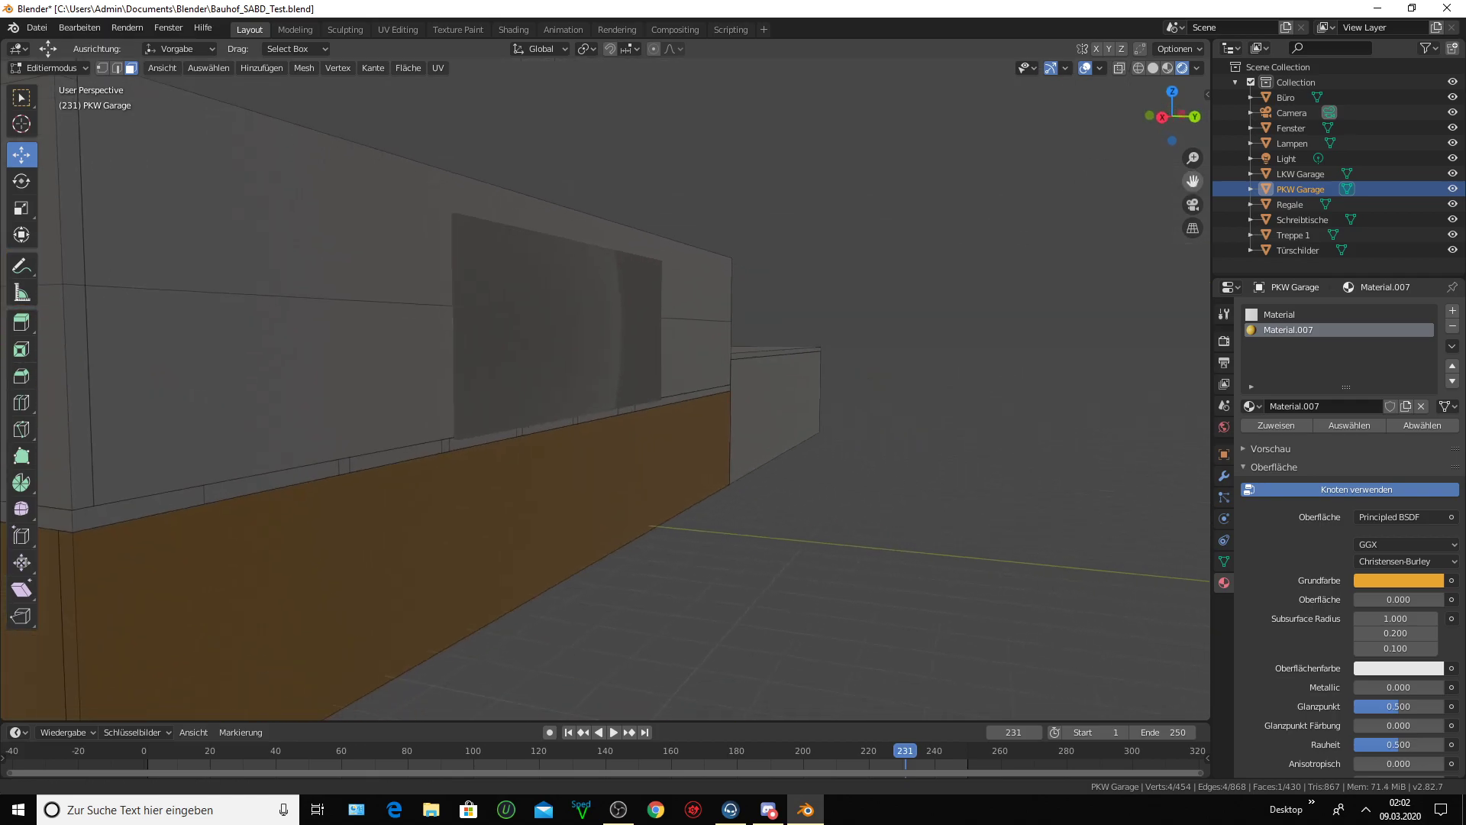
scroll(600, 412, "down", 3)
scroll(603, 425, "down", 1)
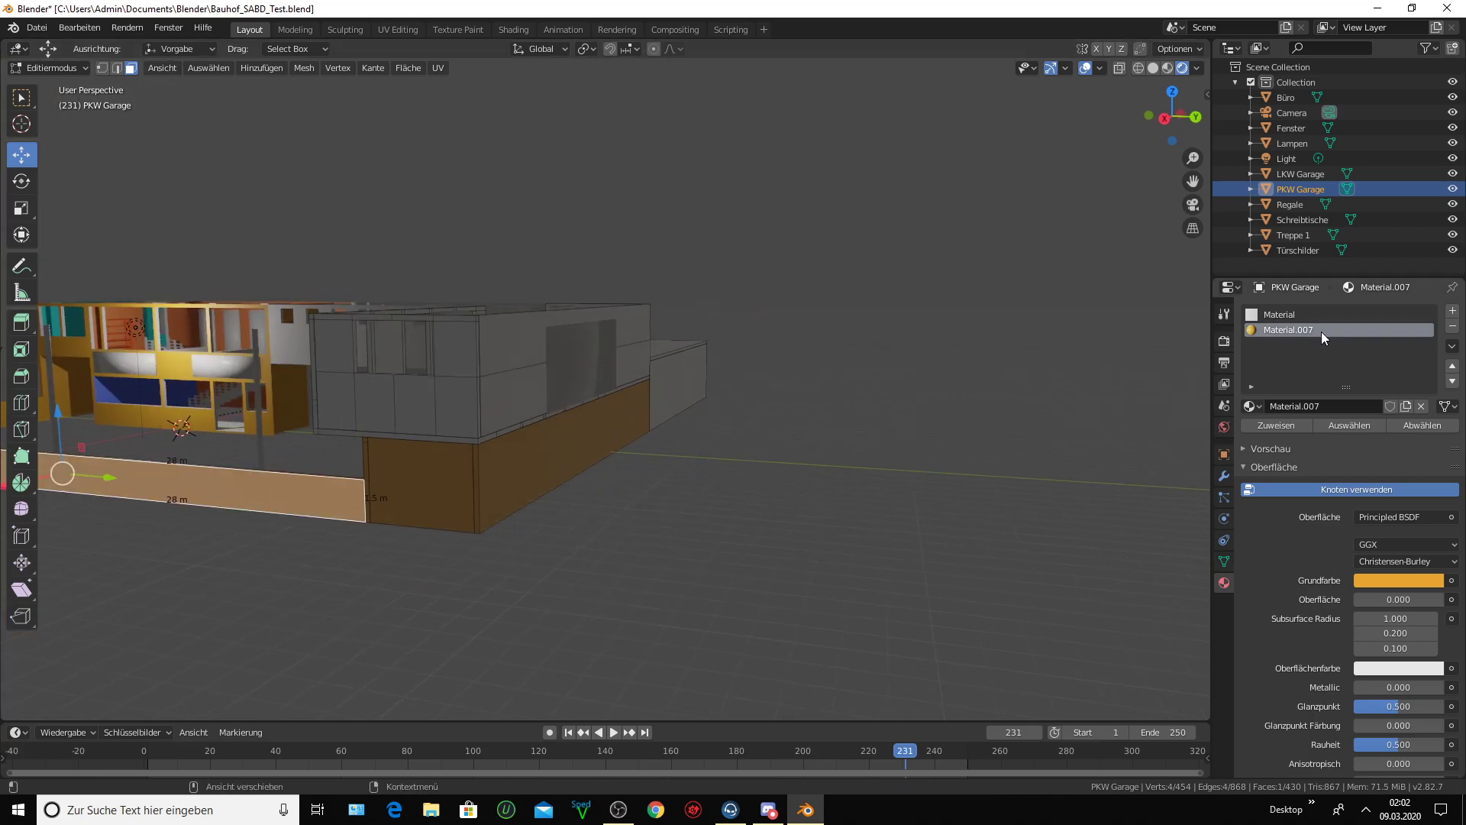
left_click(1452, 312)
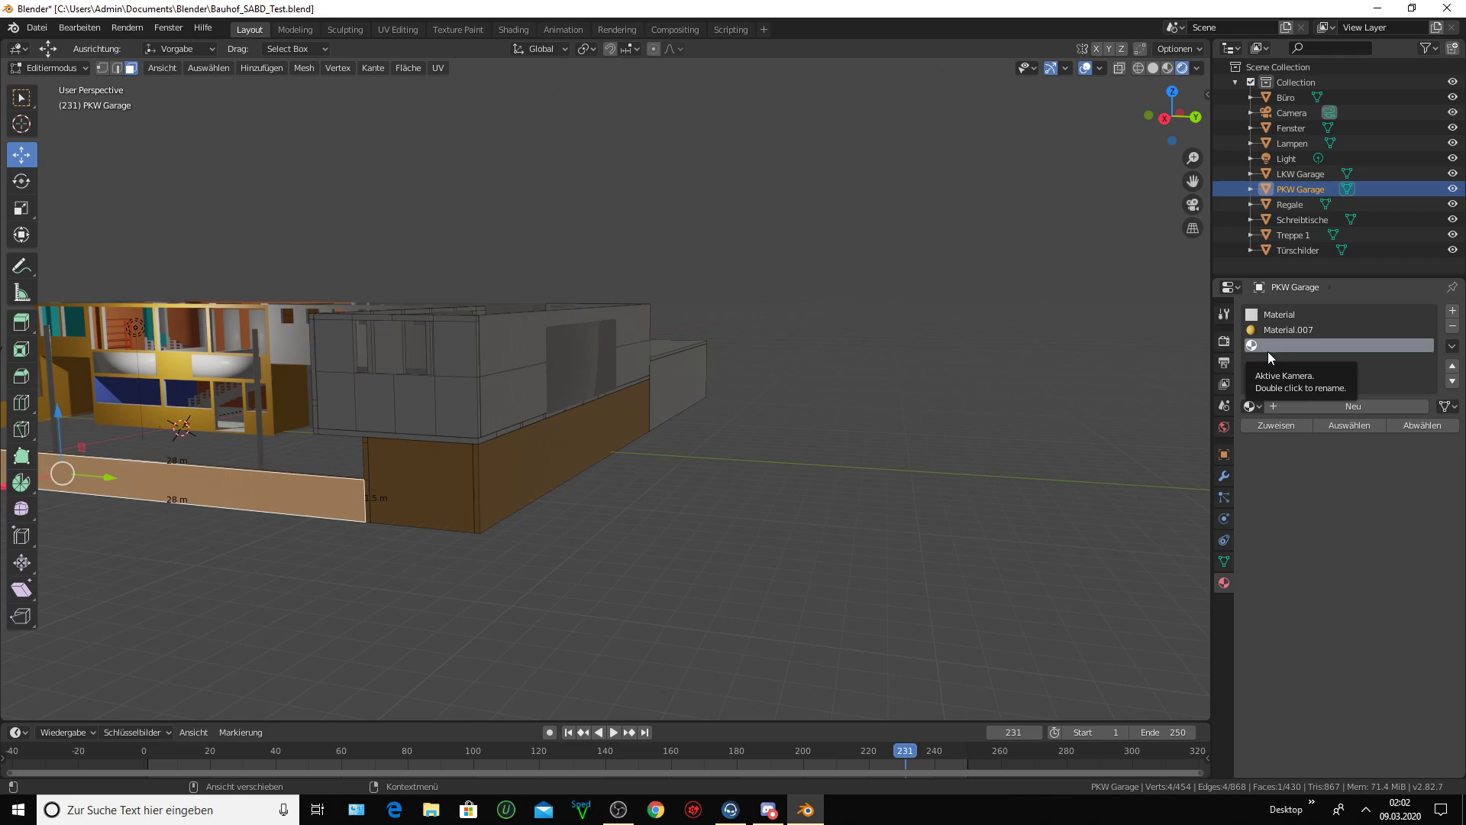
left_click(1304, 407)
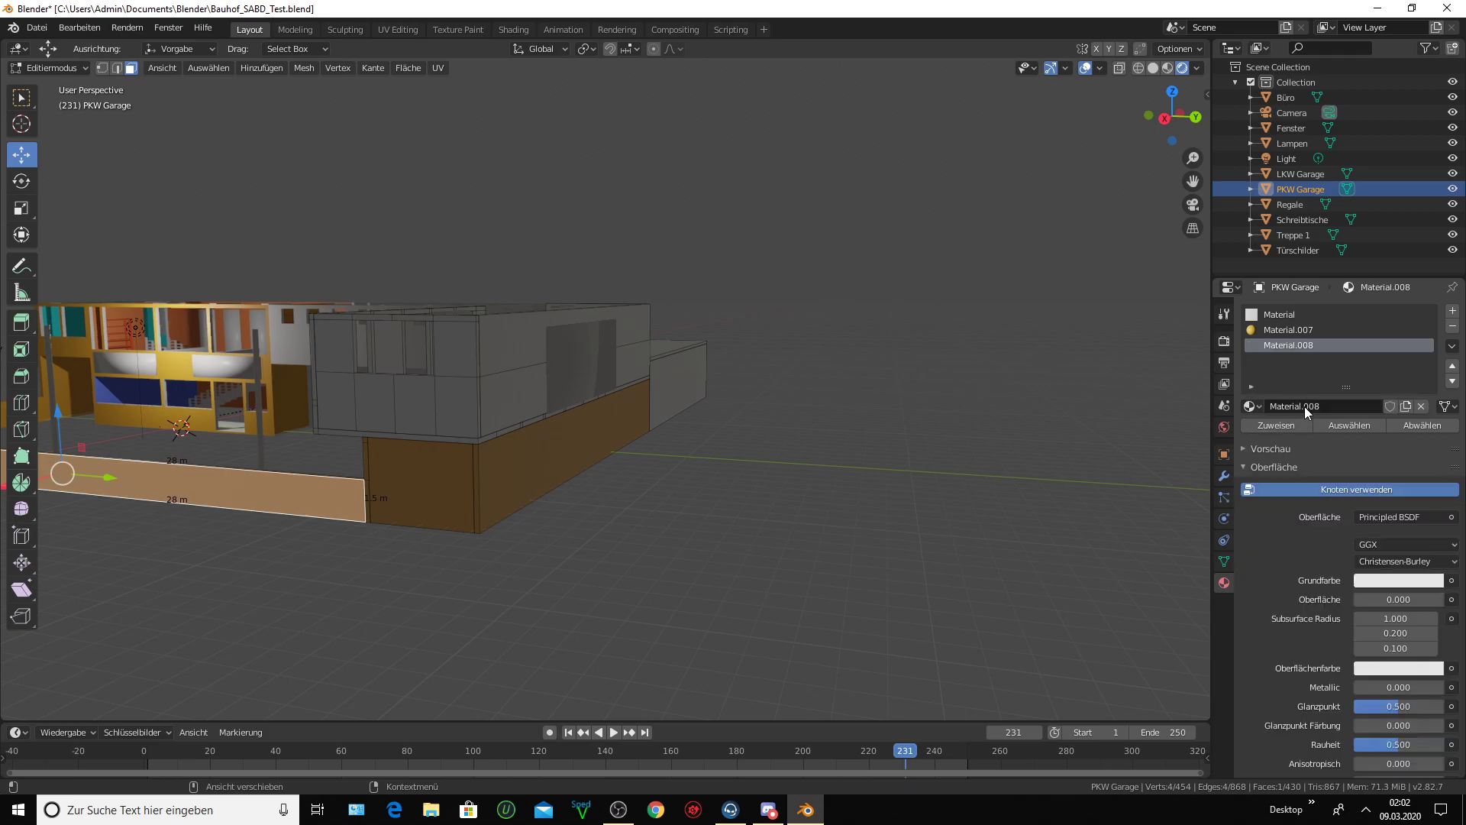
left_click(1382, 580)
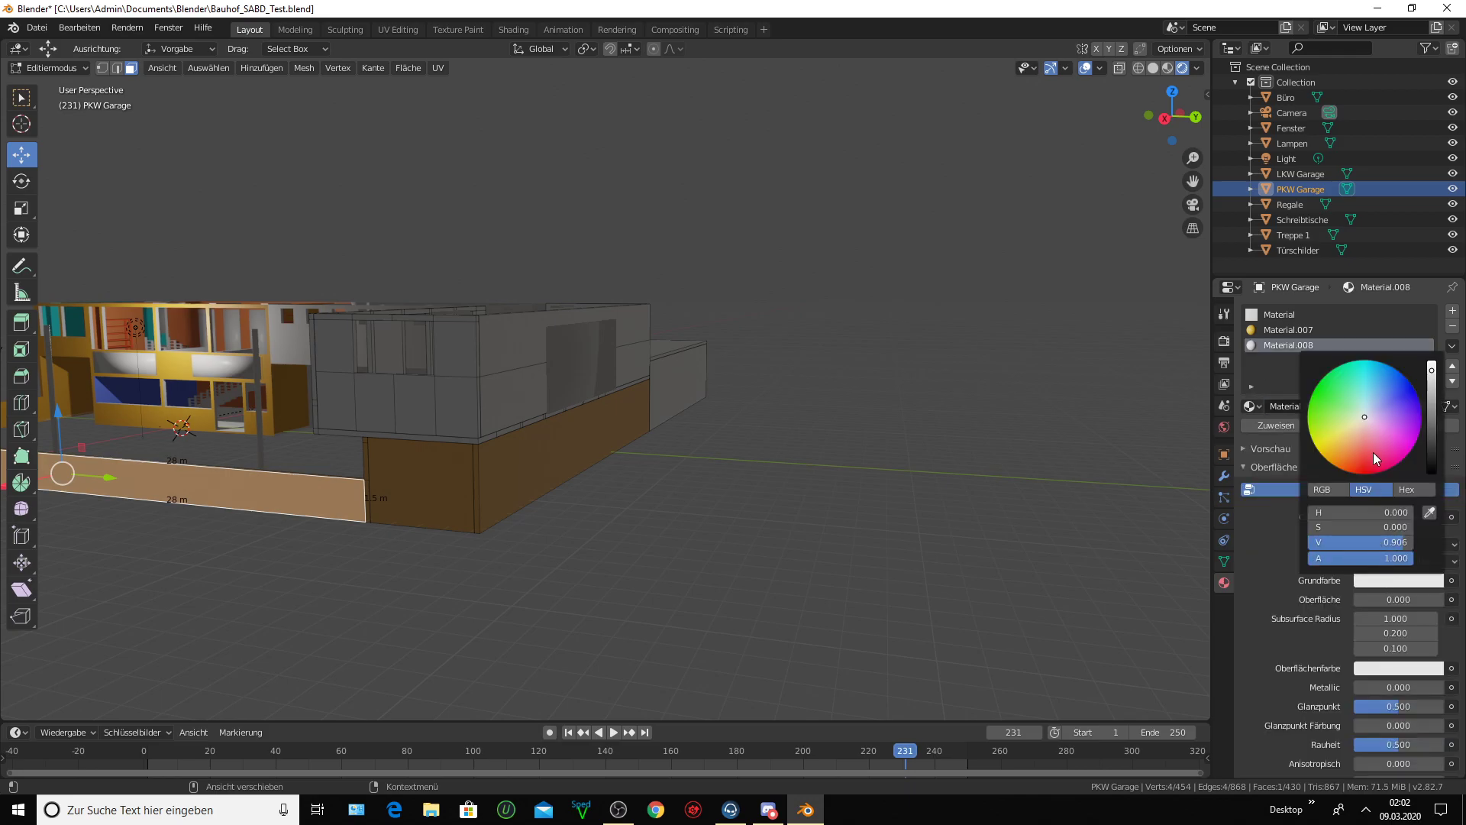
right_click(1268, 345)
left_click(1244, 299)
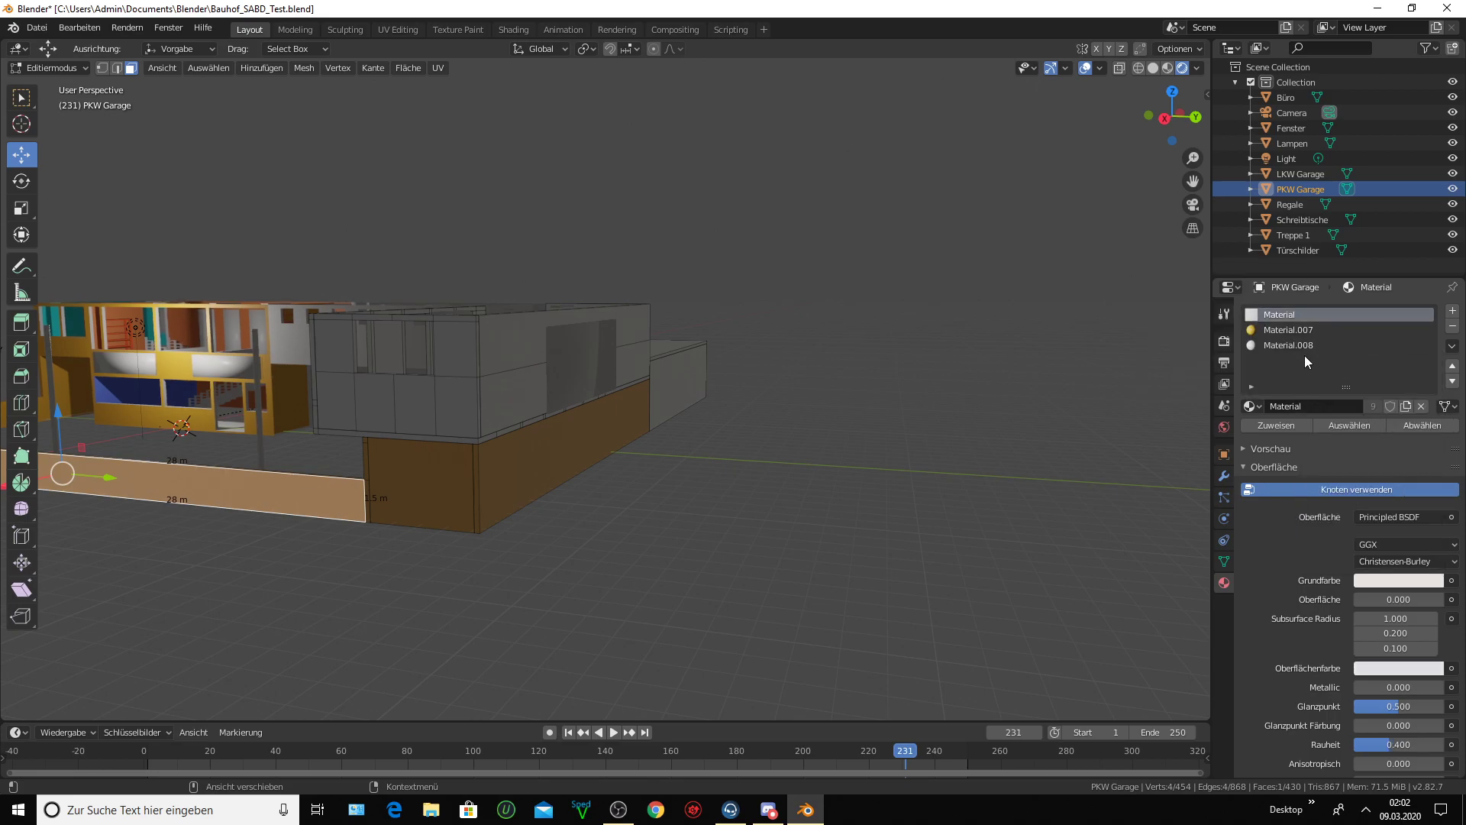
right_click(1295, 346)
left_click(1295, 351)
key("ctrl+z")
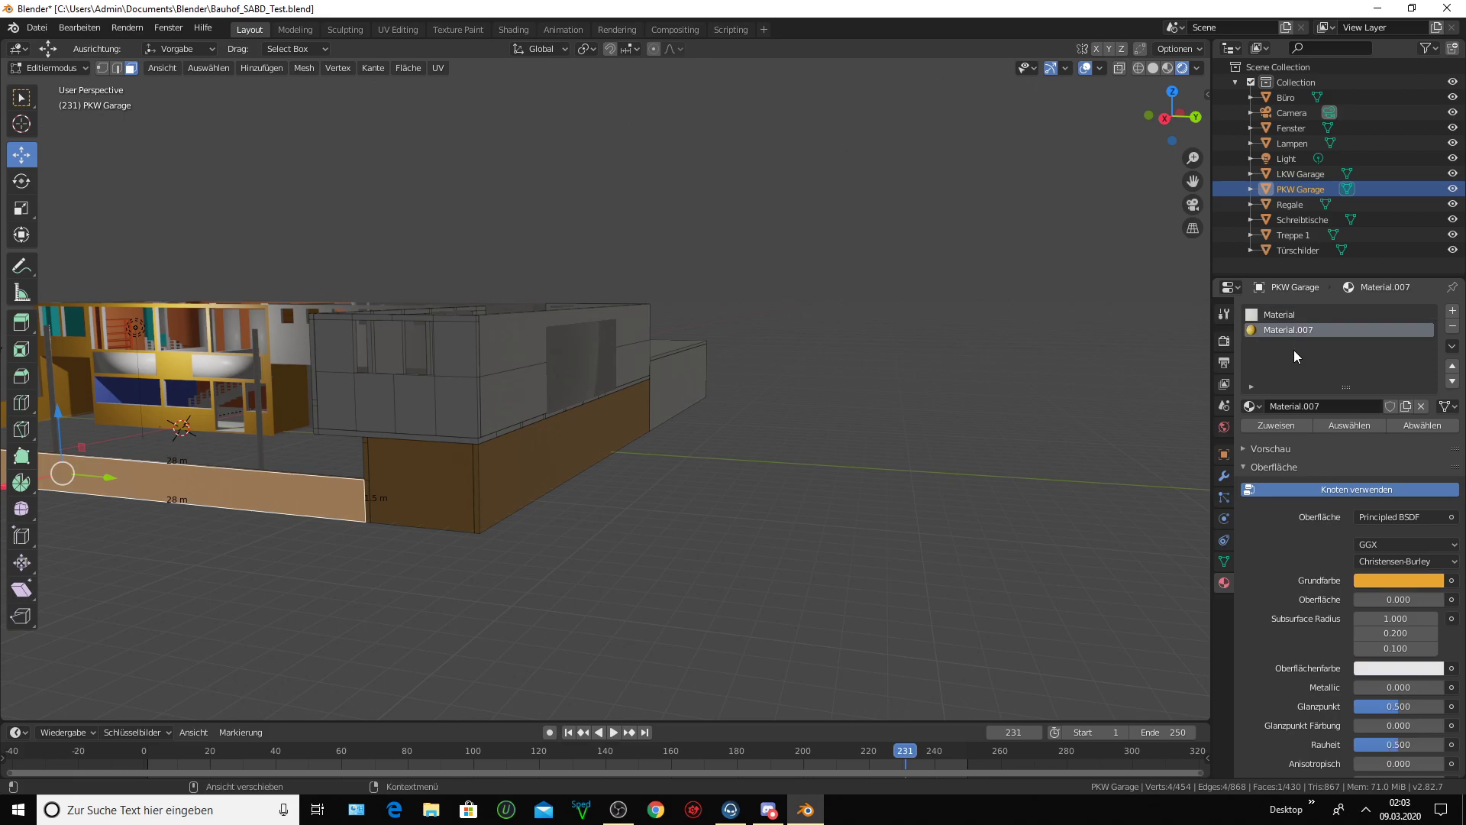
- Zoom toward the garage and select its front-wall base, lower and upper panels, and top strips
mouse_move(638, 468)
middle_mouse_down()
mouse_move(664, 474)
mouse_move(591, 469)
middle_mouse_up()
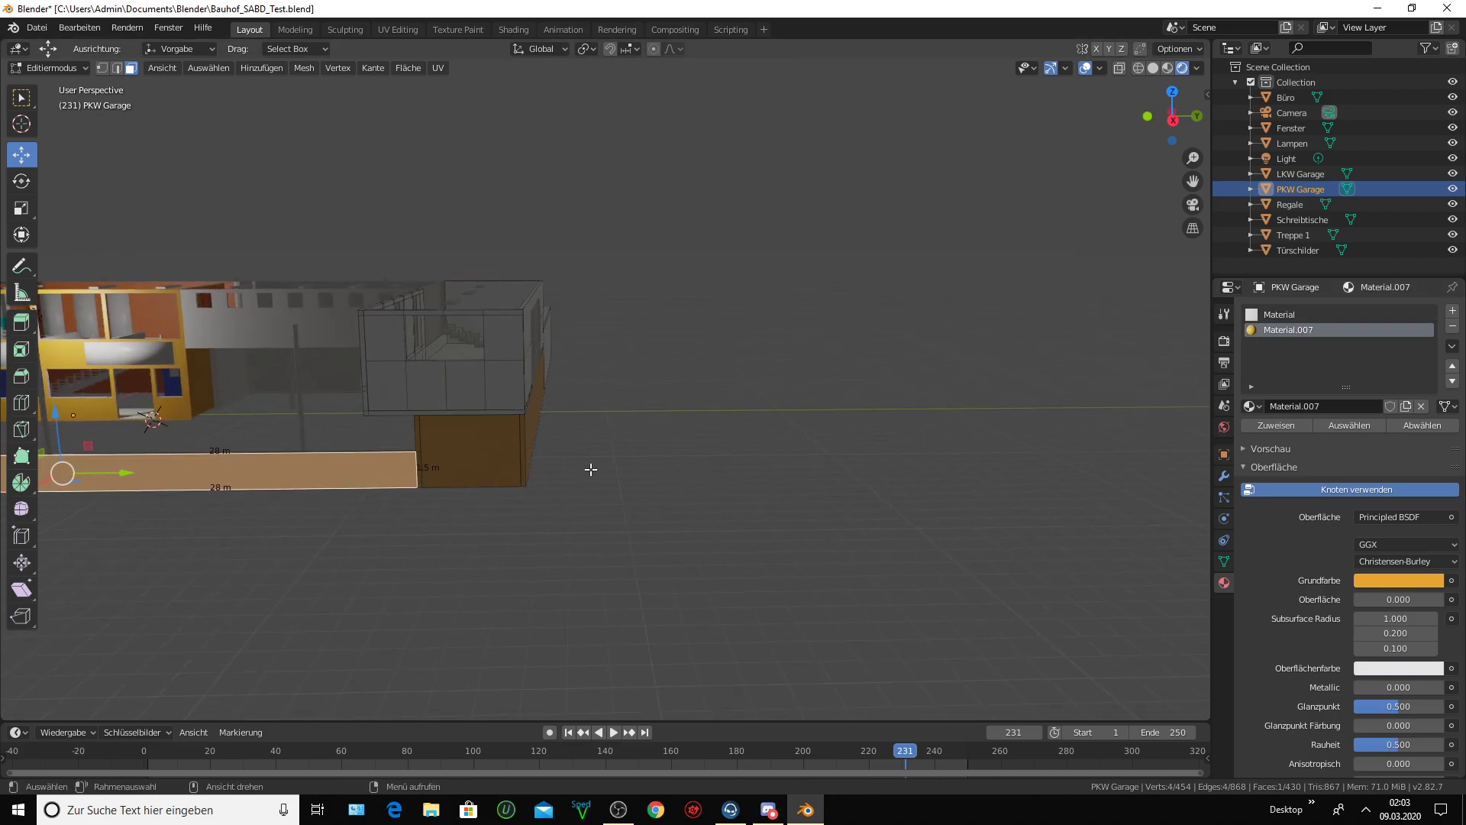
scroll(582, 467, "up", 3)
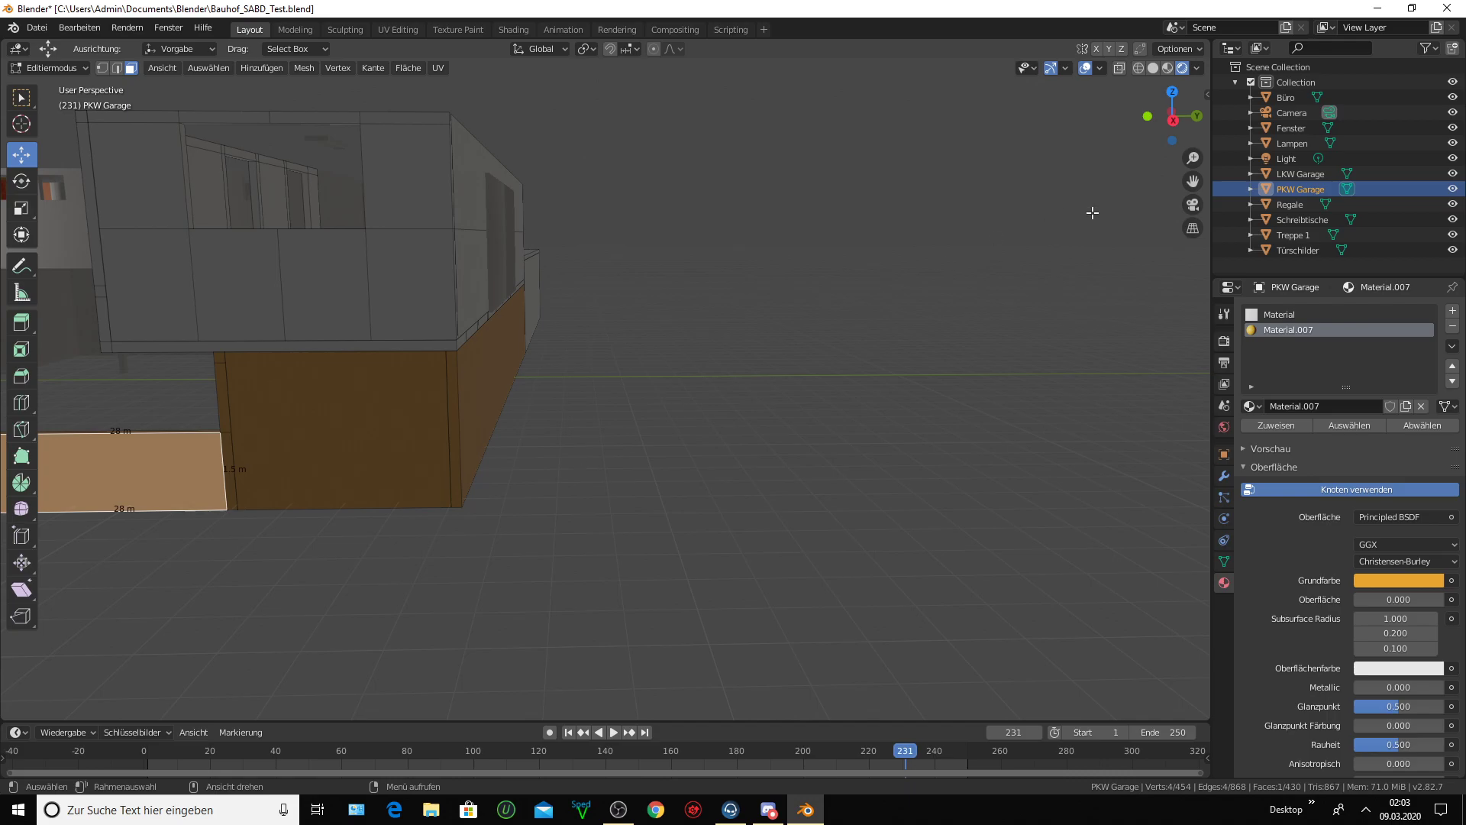
mouse_move(1193, 181)
left_mouse_down()
mouse_move(1222, 252)
mouse_move(1034, 262)
left_mouse_up()
middle_click_drag(646, 410, 667, 409)
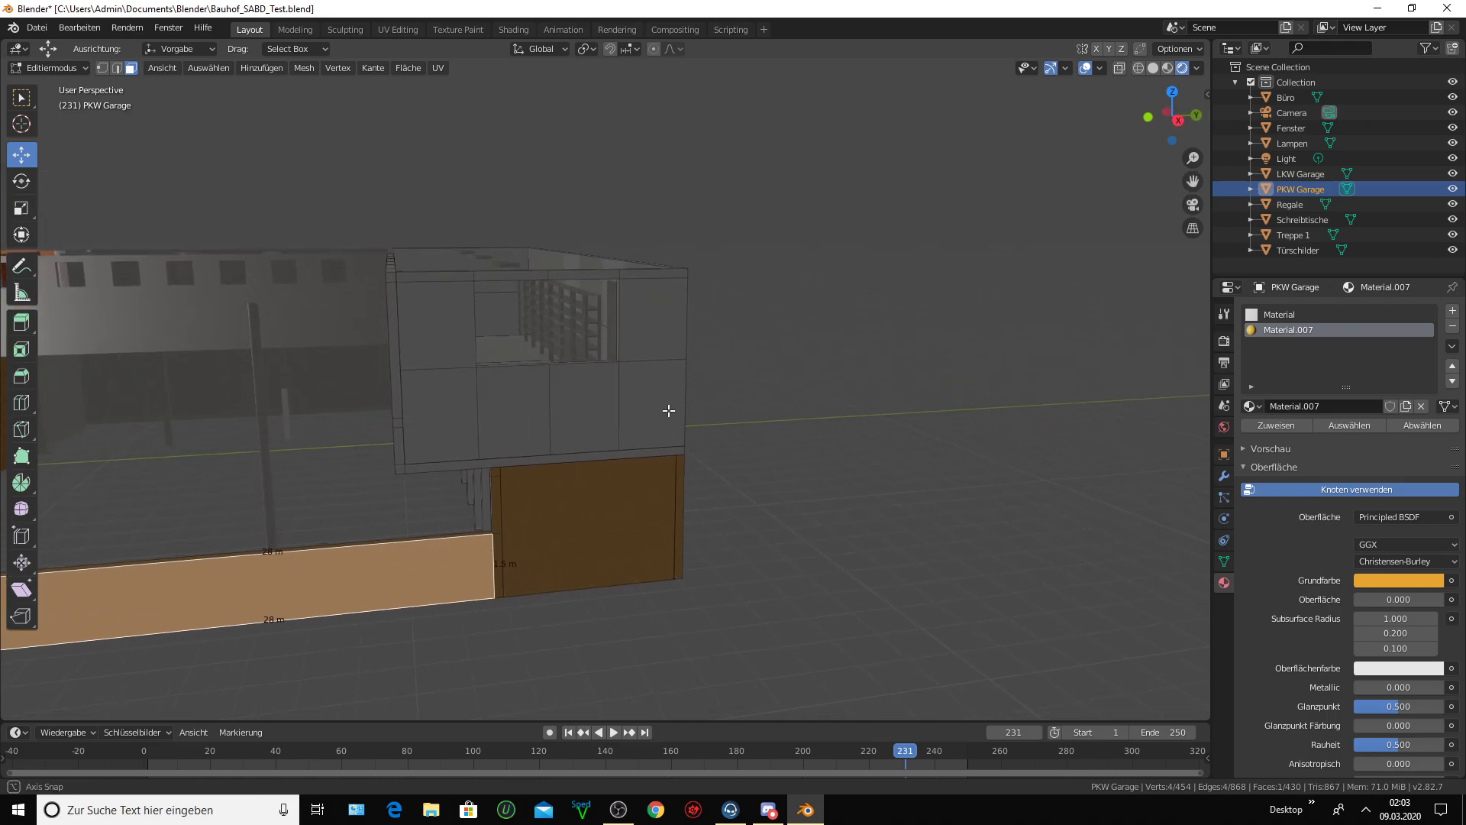
left_click(432, 468)
left_click(403, 464, "shift")
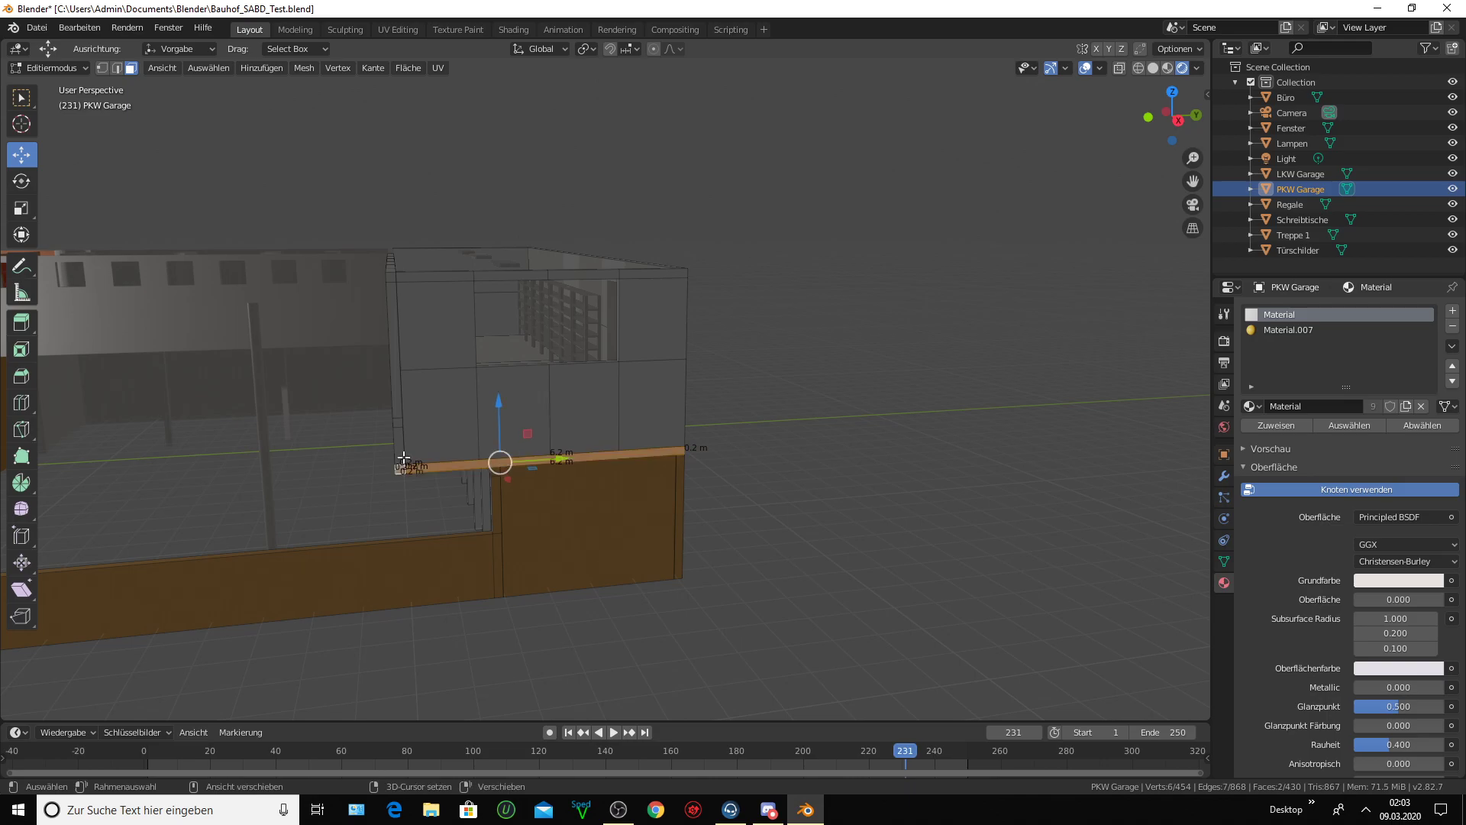
left_click(399, 419, "shift")
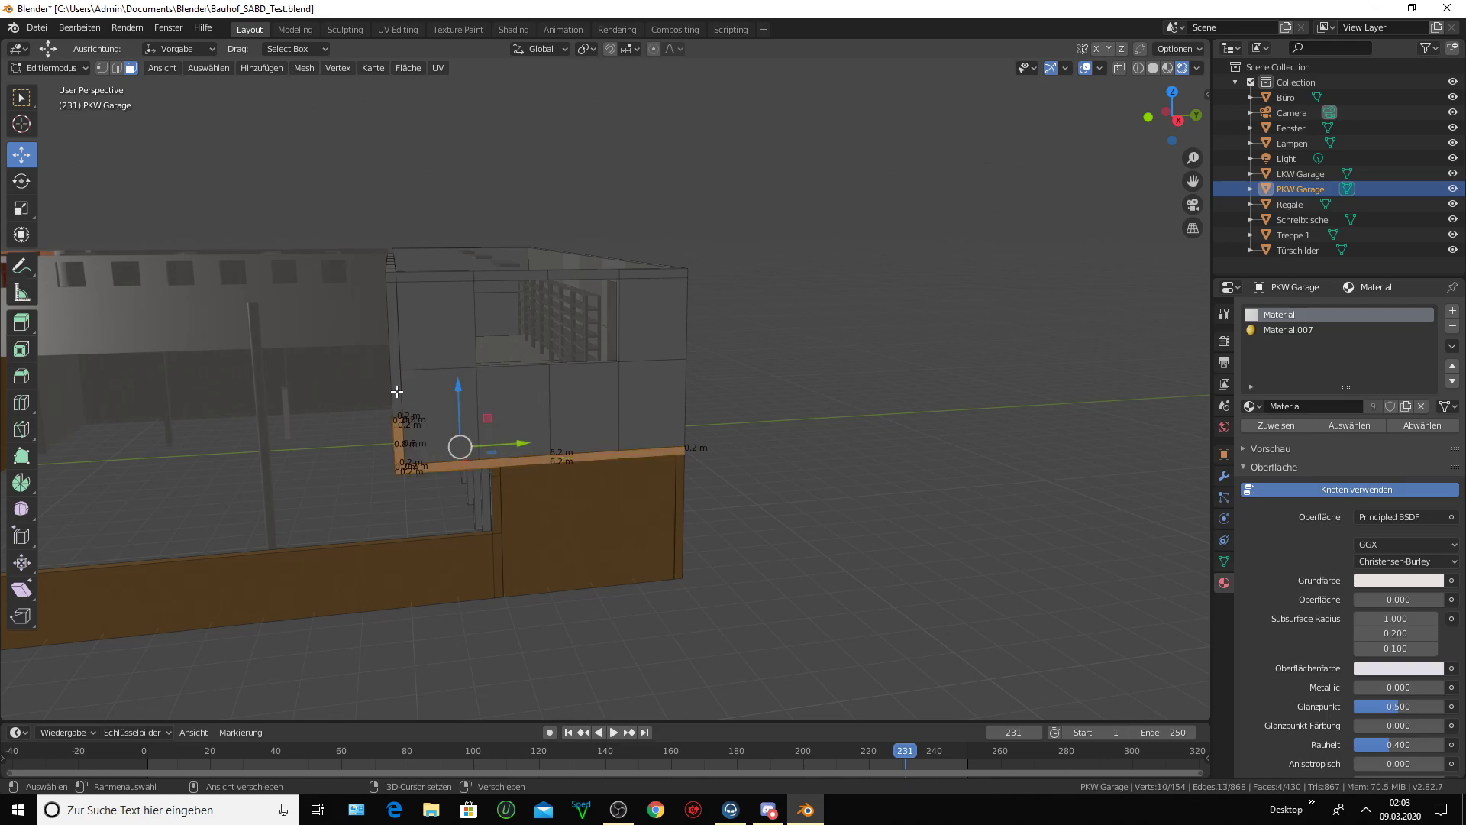
left_click(397, 393, "shift")
left_click(439, 416, "shift")
left_click(471, 355, "shift")
left_click(525, 411, "shift")
left_click(591, 408, "shift")
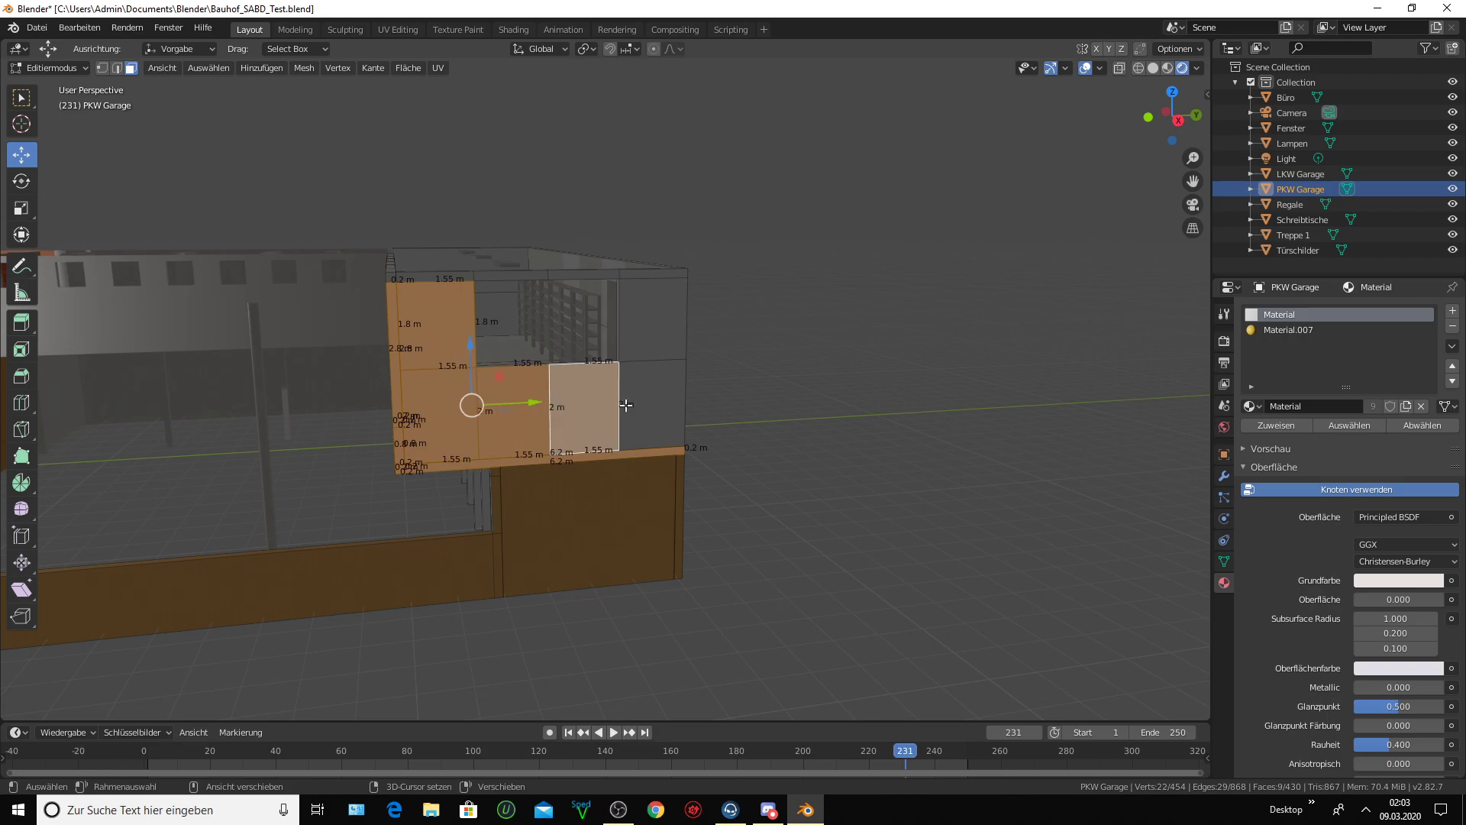
left_click(642, 405, "shift")
left_click(661, 314, "shift")
left_click(650, 273, "shift")
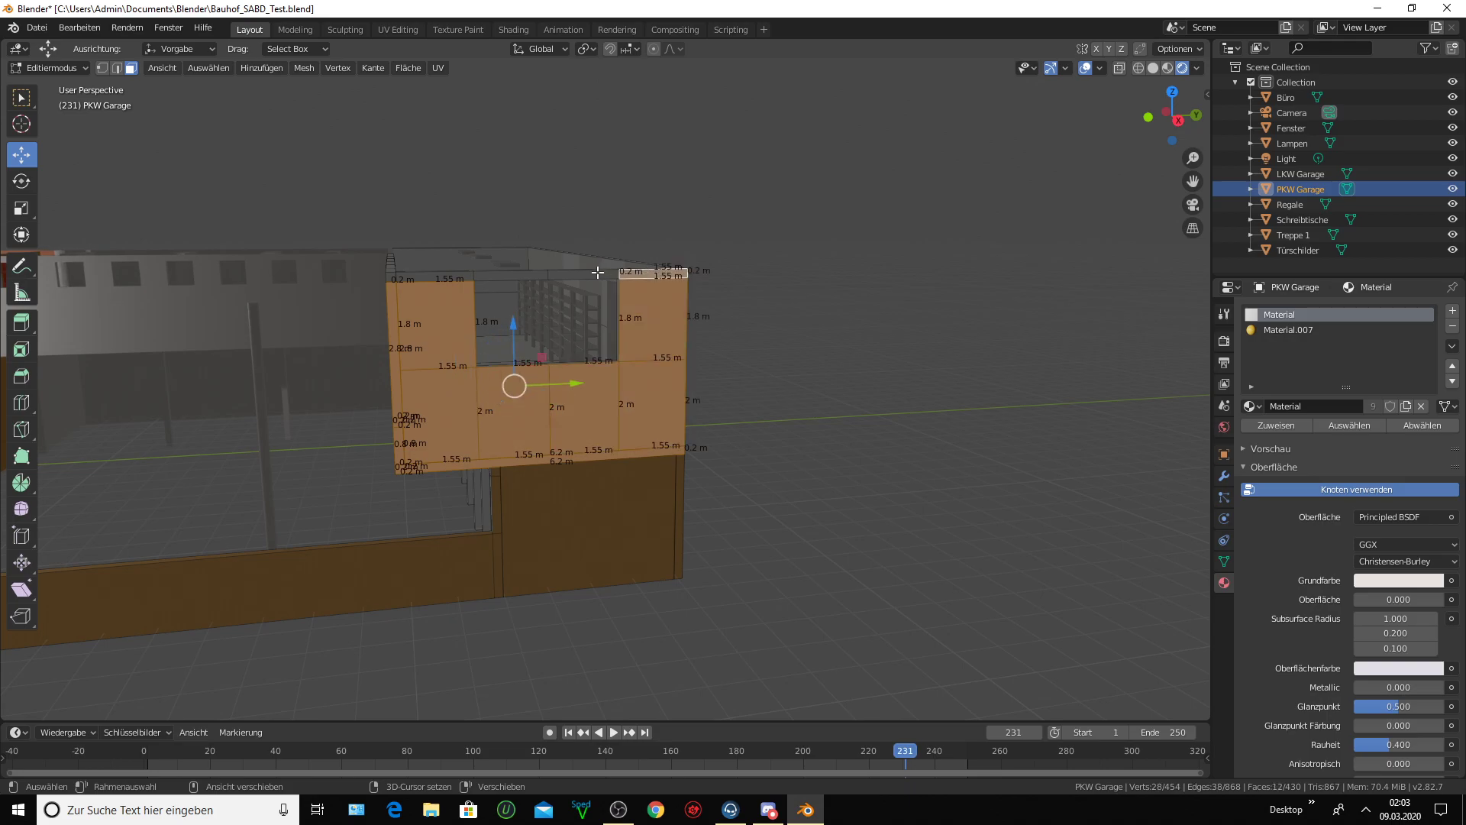
left_click(587, 273, "shift")
left_click(515, 274, "shift")
left_click(456, 278, "shift")
- Add the left wall's top strip, large left panel, and lower strip and panel faces
middle_click_drag(456, 278, 535, 328)
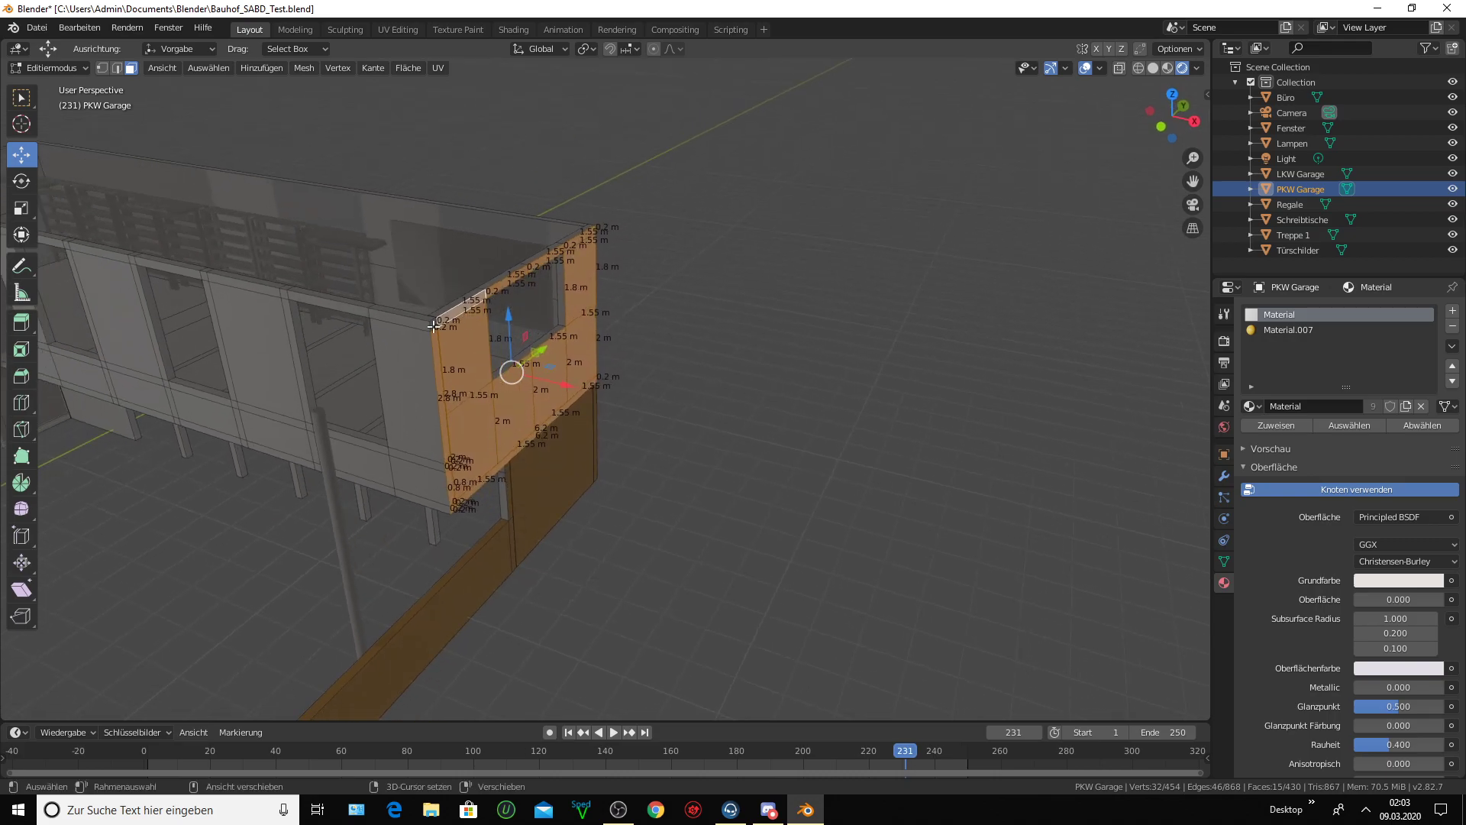
left_click(432, 327, "shift")
left_click(409, 406, "shift")
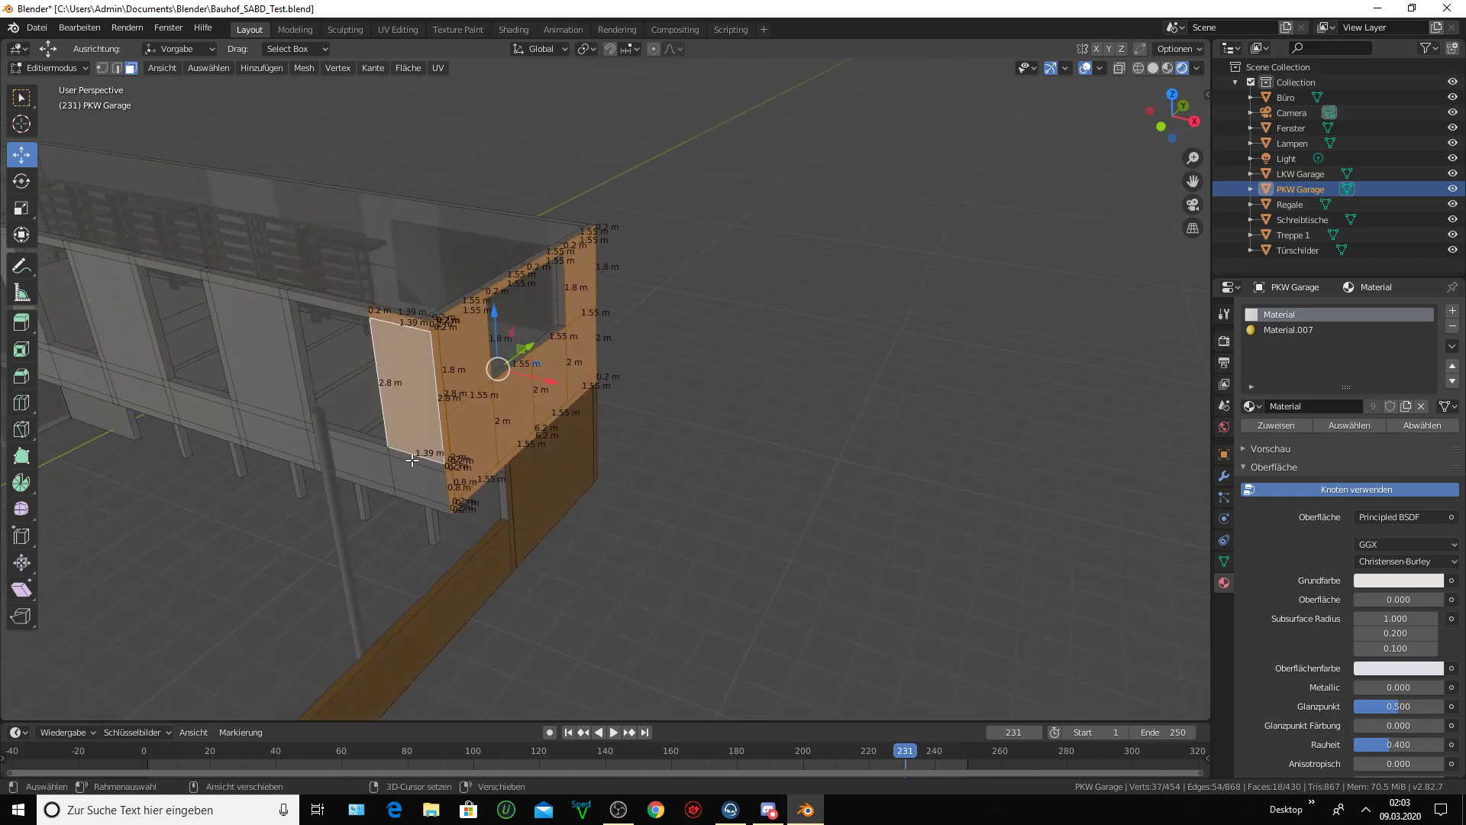
left_click(412, 461, "shift")
left_click(420, 502, "shift")
- Add the next top strip, a corner face, the left vertical strip and the bottom panel faces
mouse_move(420, 503)
middle_mouse_down()
mouse_move(413, 456)
mouse_move(444, 445)
middle_mouse_up()
left_click(349, 323, "shift")
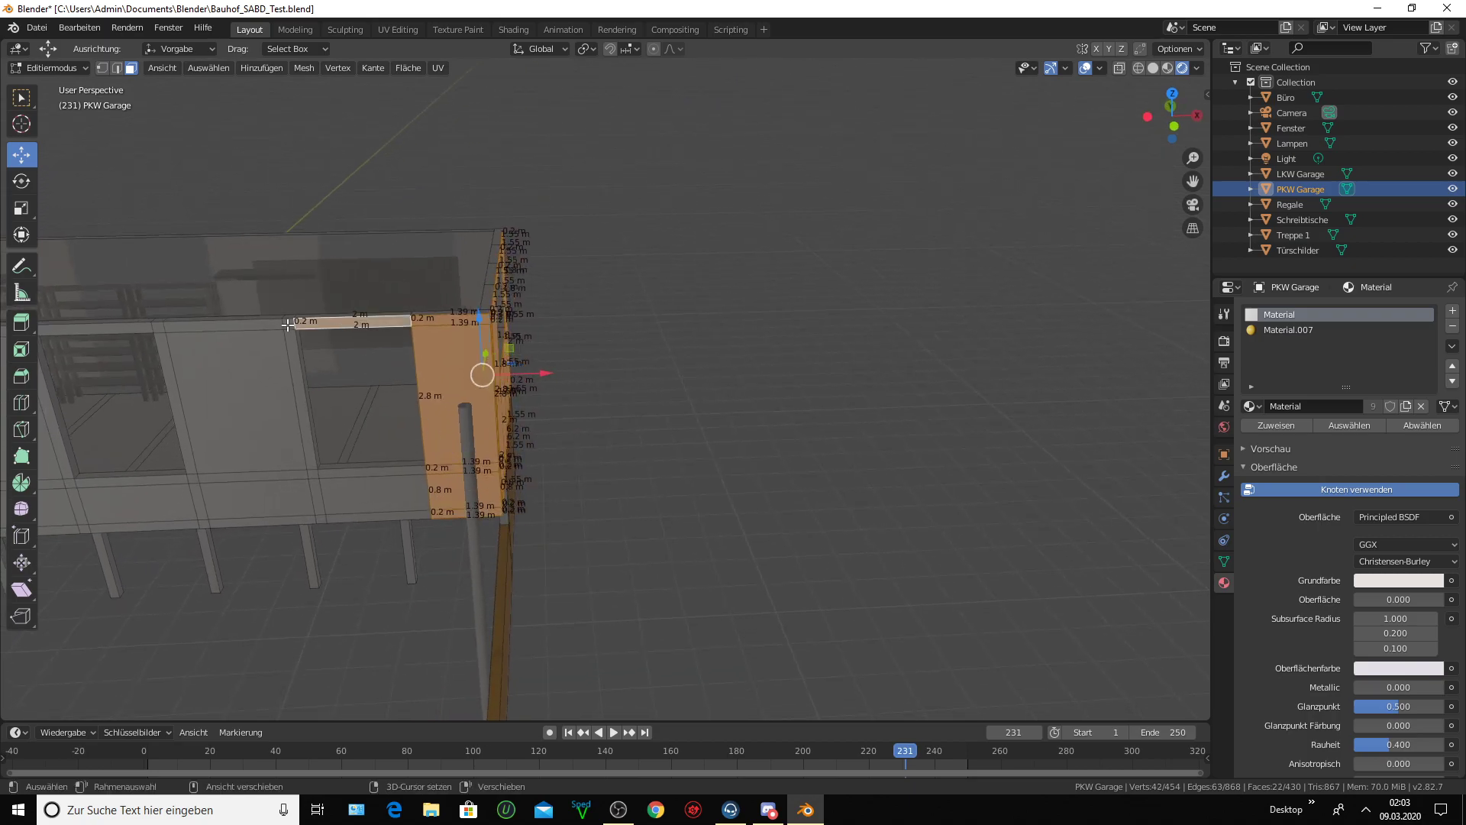
left_click(289, 323, "shift")
left_click(312, 442, "shift")
left_click(316, 482, "shift")
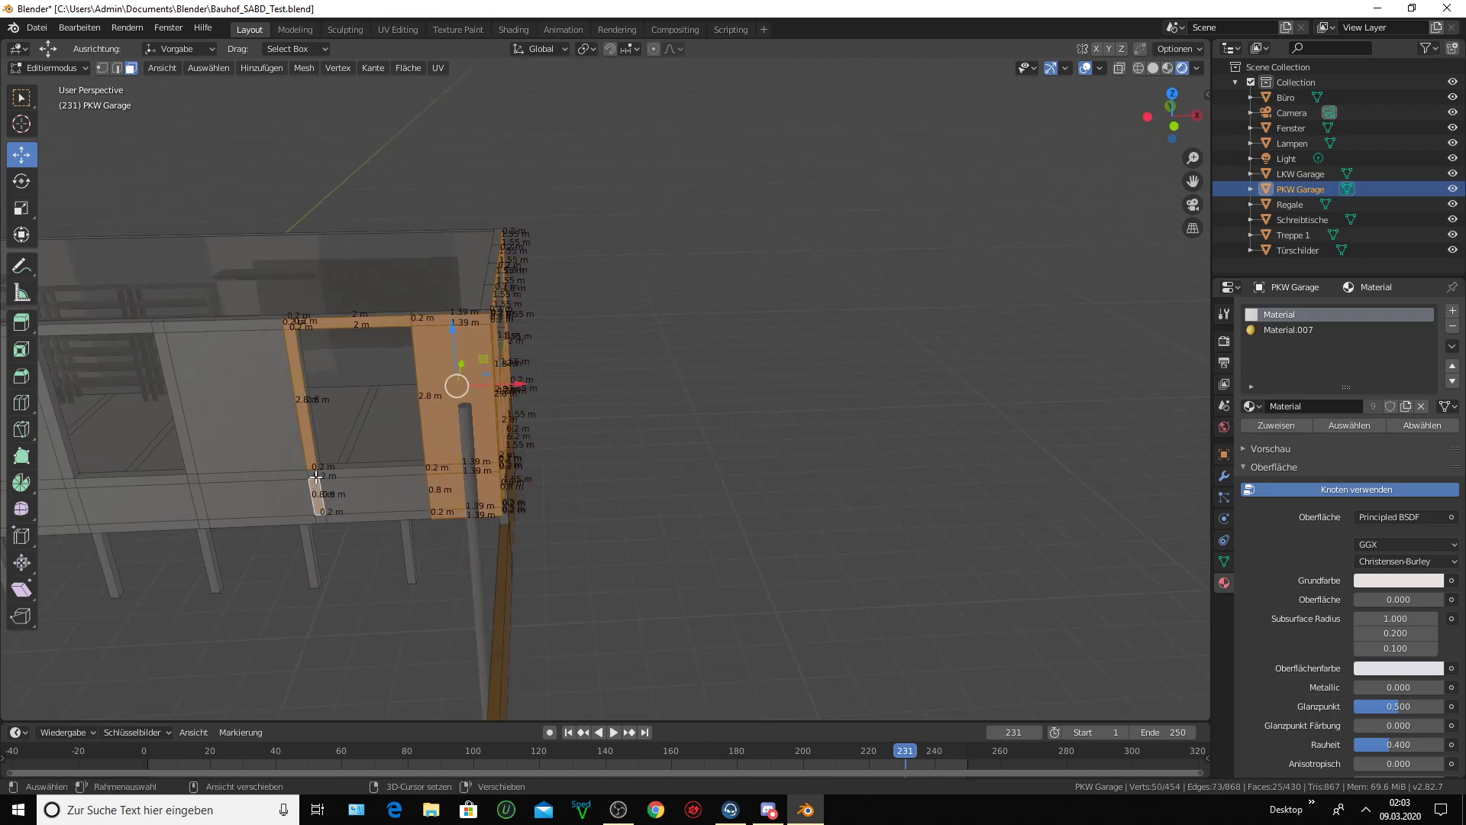
left_click(367, 469, "shift")
left_click(322, 513, "shift")
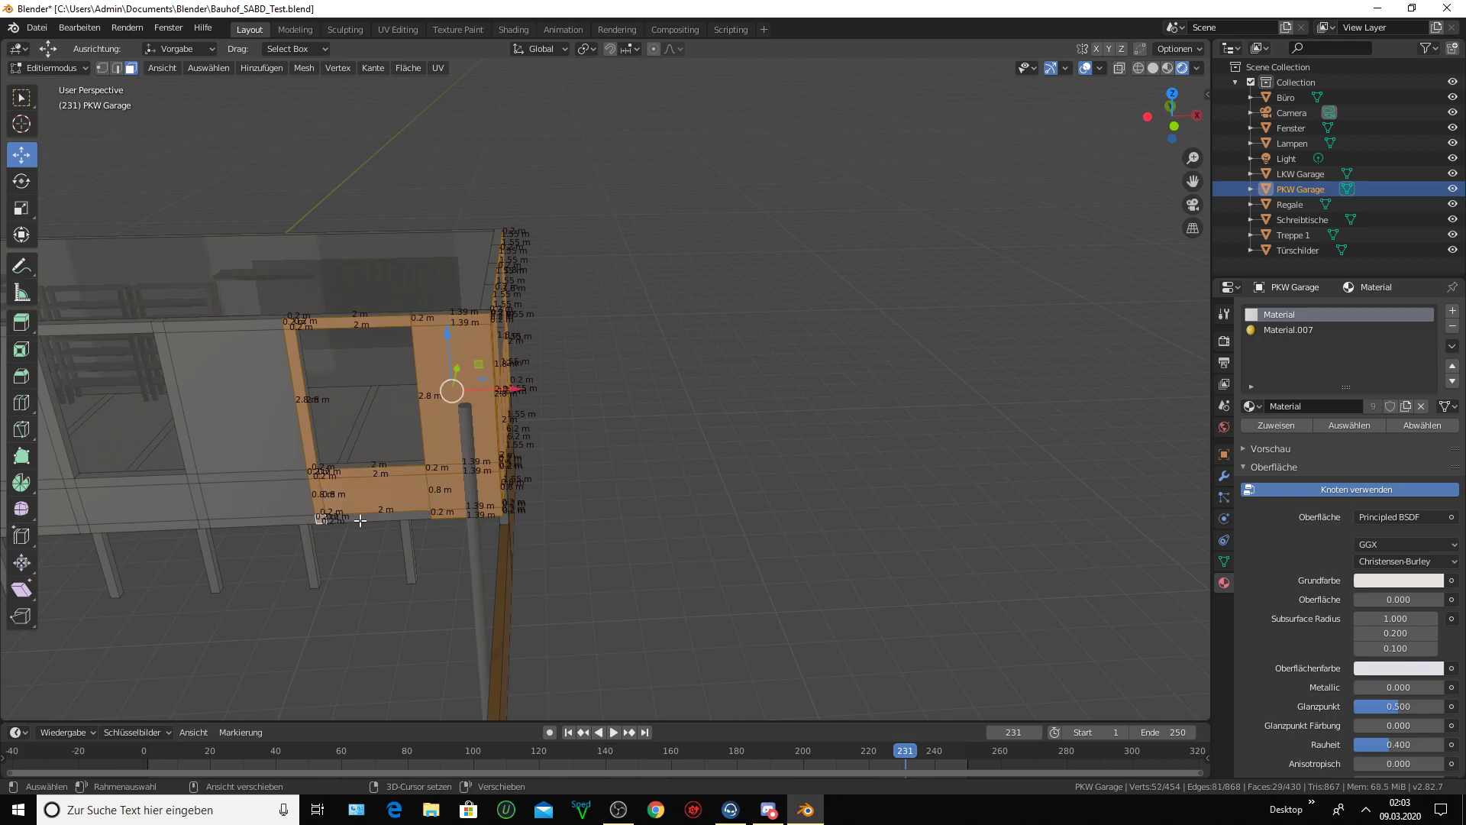
left_click(336, 518, "shift")
left_click(269, 520, "shift")
left_click(268, 474, "shift")
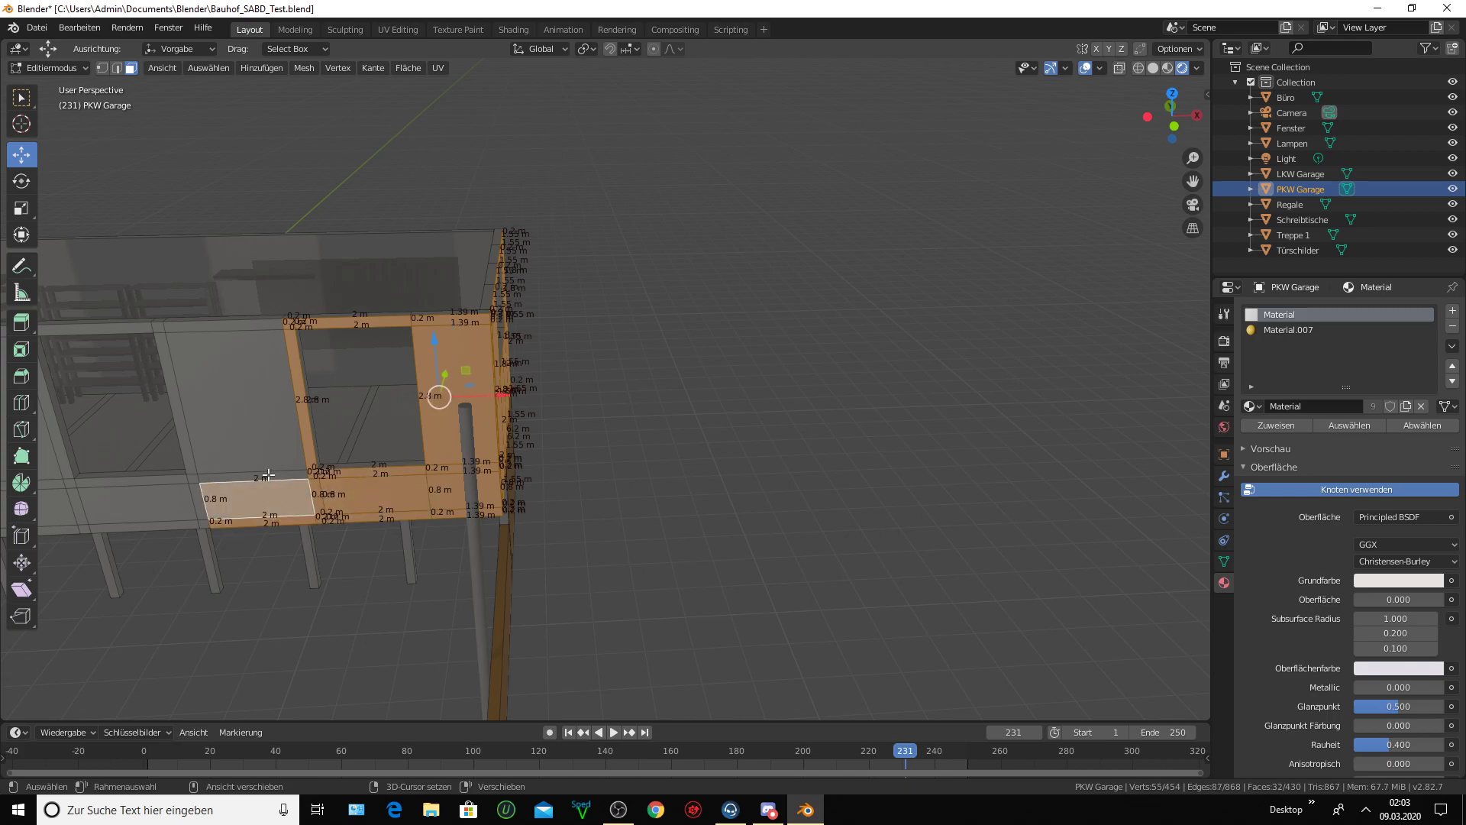
- Add the far-left panel, top-left corner, thin vertical strip and bottom-left faces
left_click(252, 390, "shift")
left_click(226, 327, "shift")
left_click(160, 324, "shift")
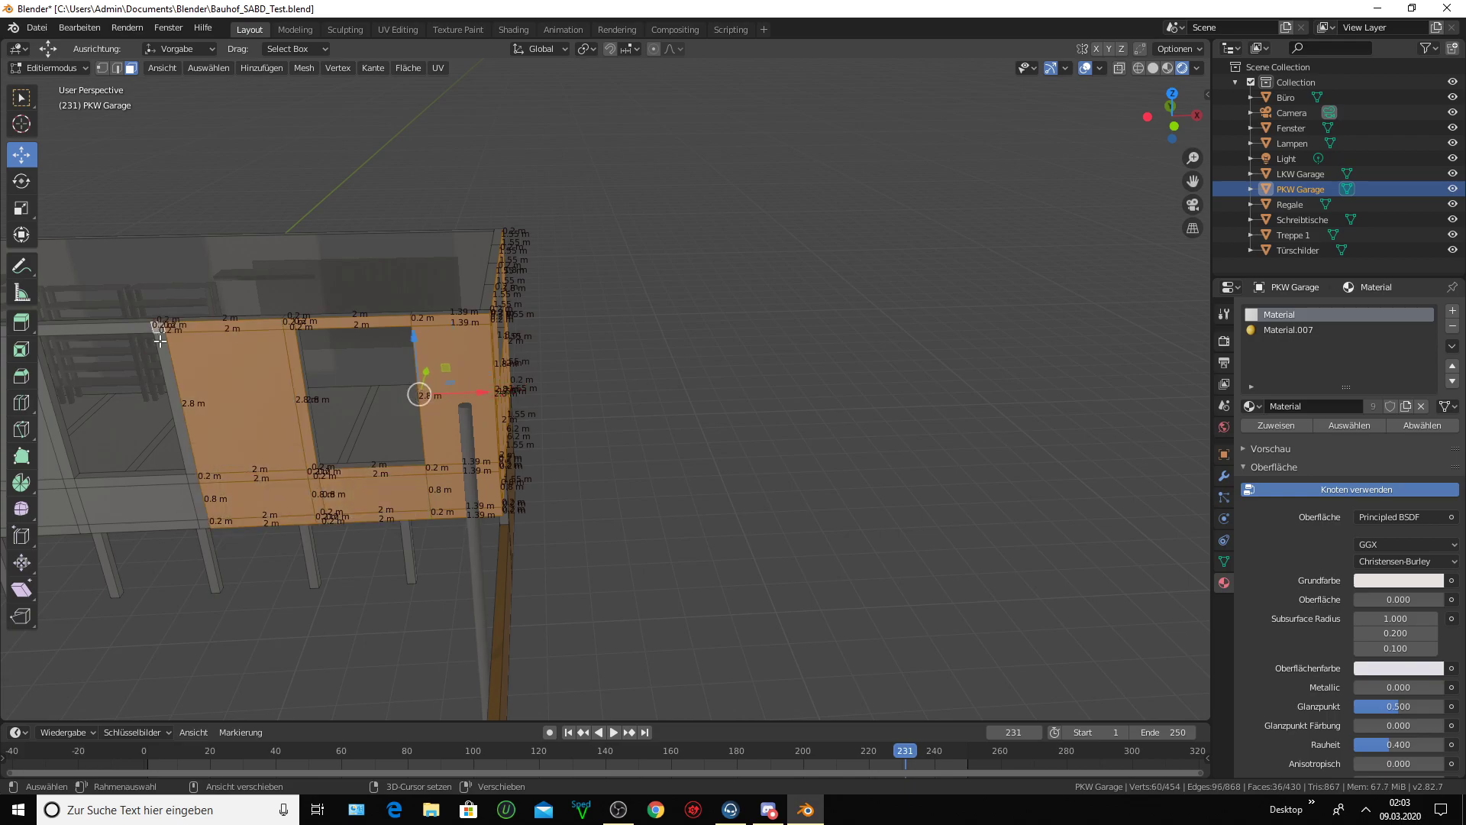
left_click(174, 421, "shift")
left_click(191, 474, "shift")
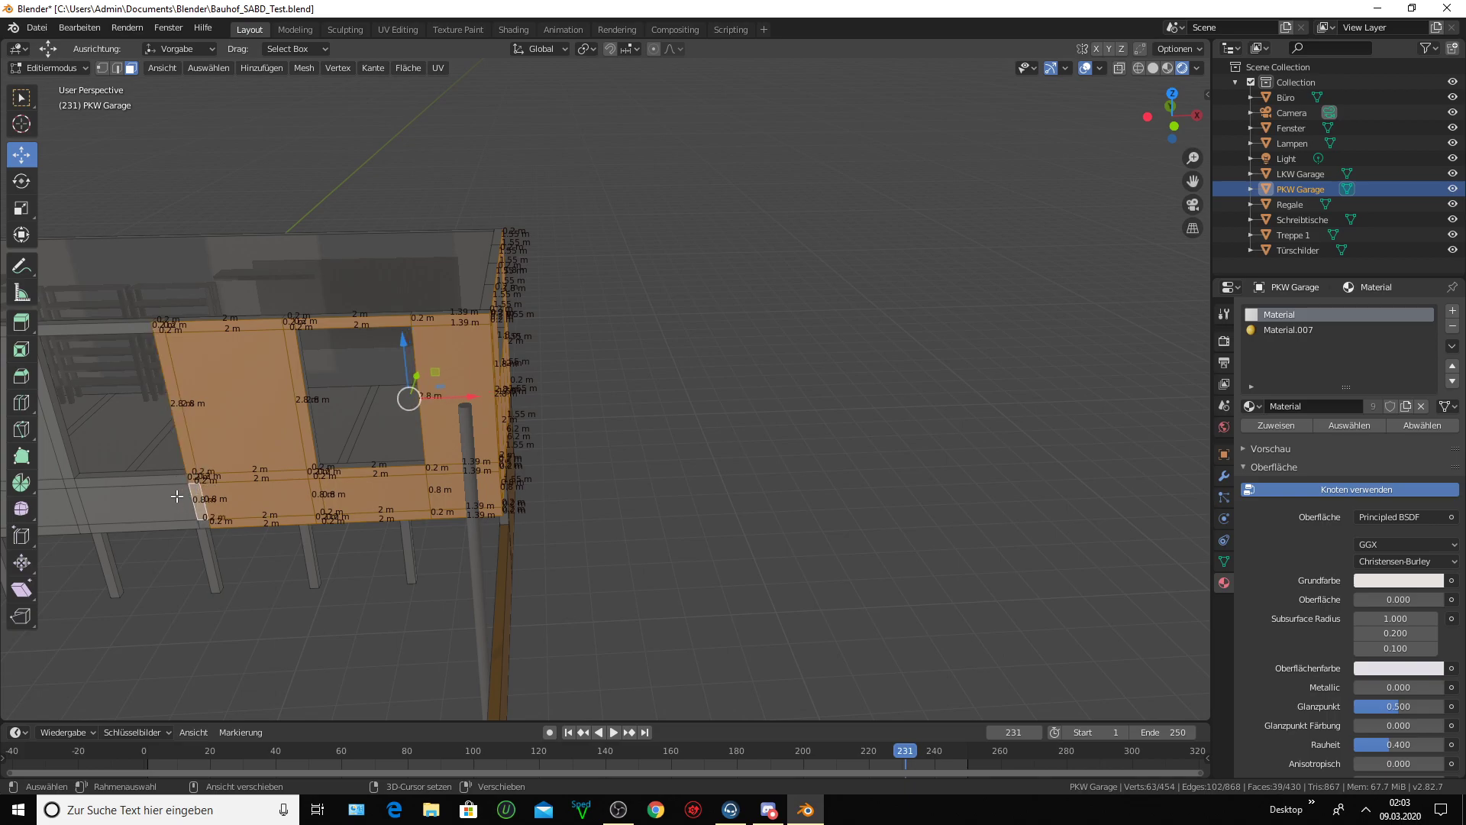
left_click(170, 488, "shift")
left_click(137, 479, "shift")
left_click(145, 525, "shift")
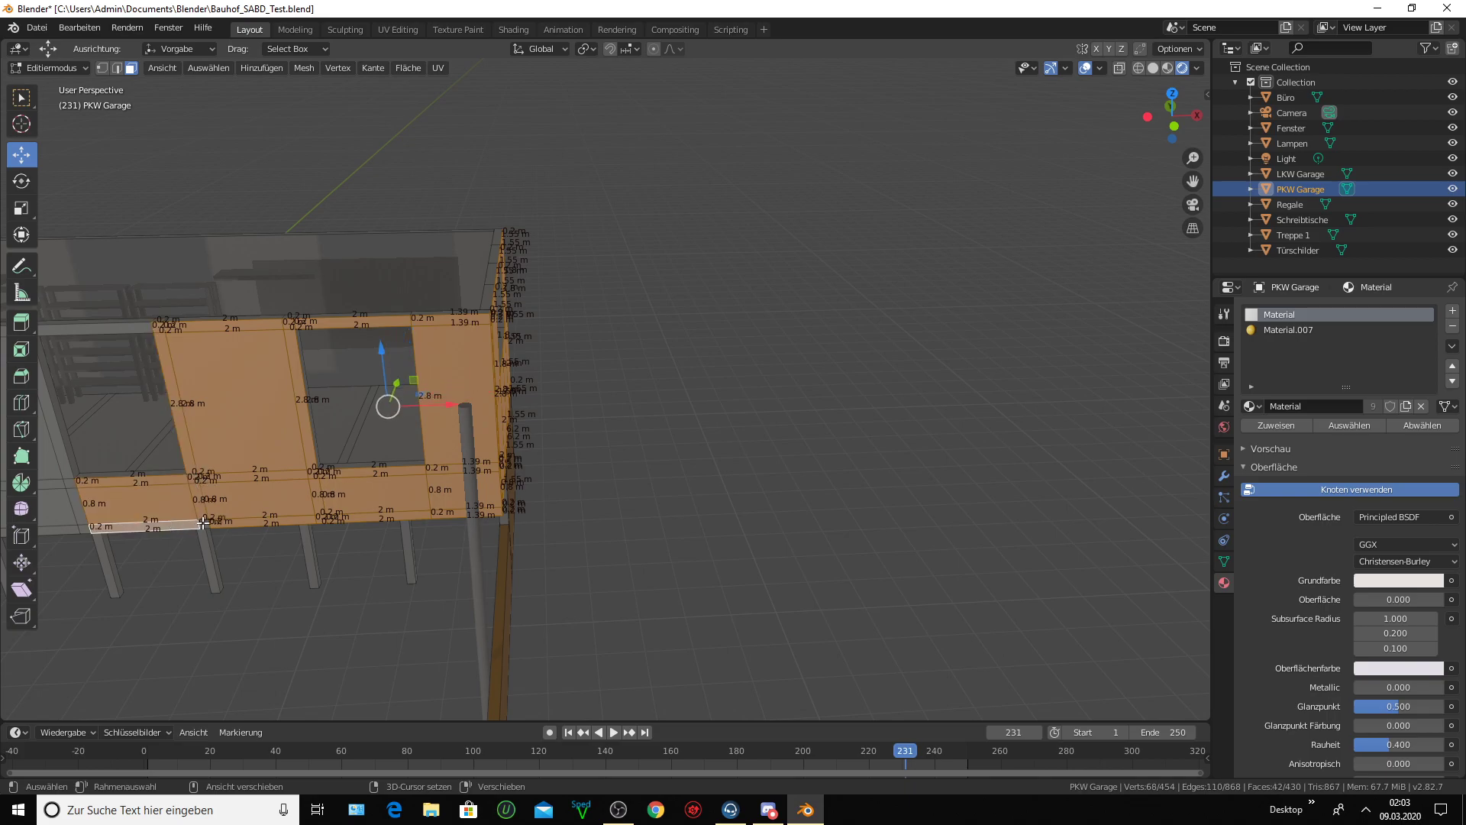
left_click(204, 523, "shift")
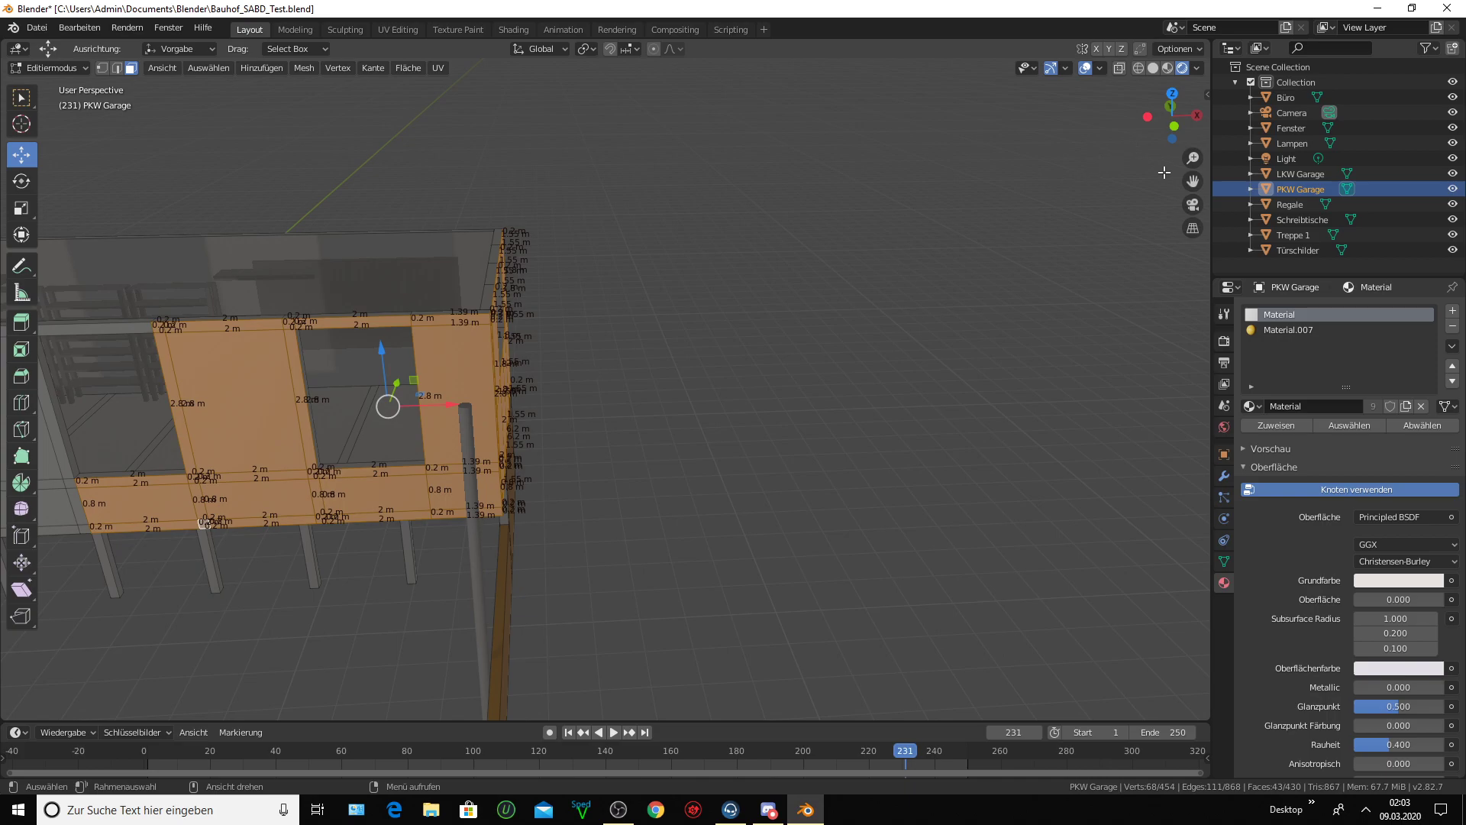
- Add the wall's left part: top-left strip, vertical strips, lower-left faces and the 0.2 m top strip
middle_click_drag(276, 239, 774, 239, "shift")
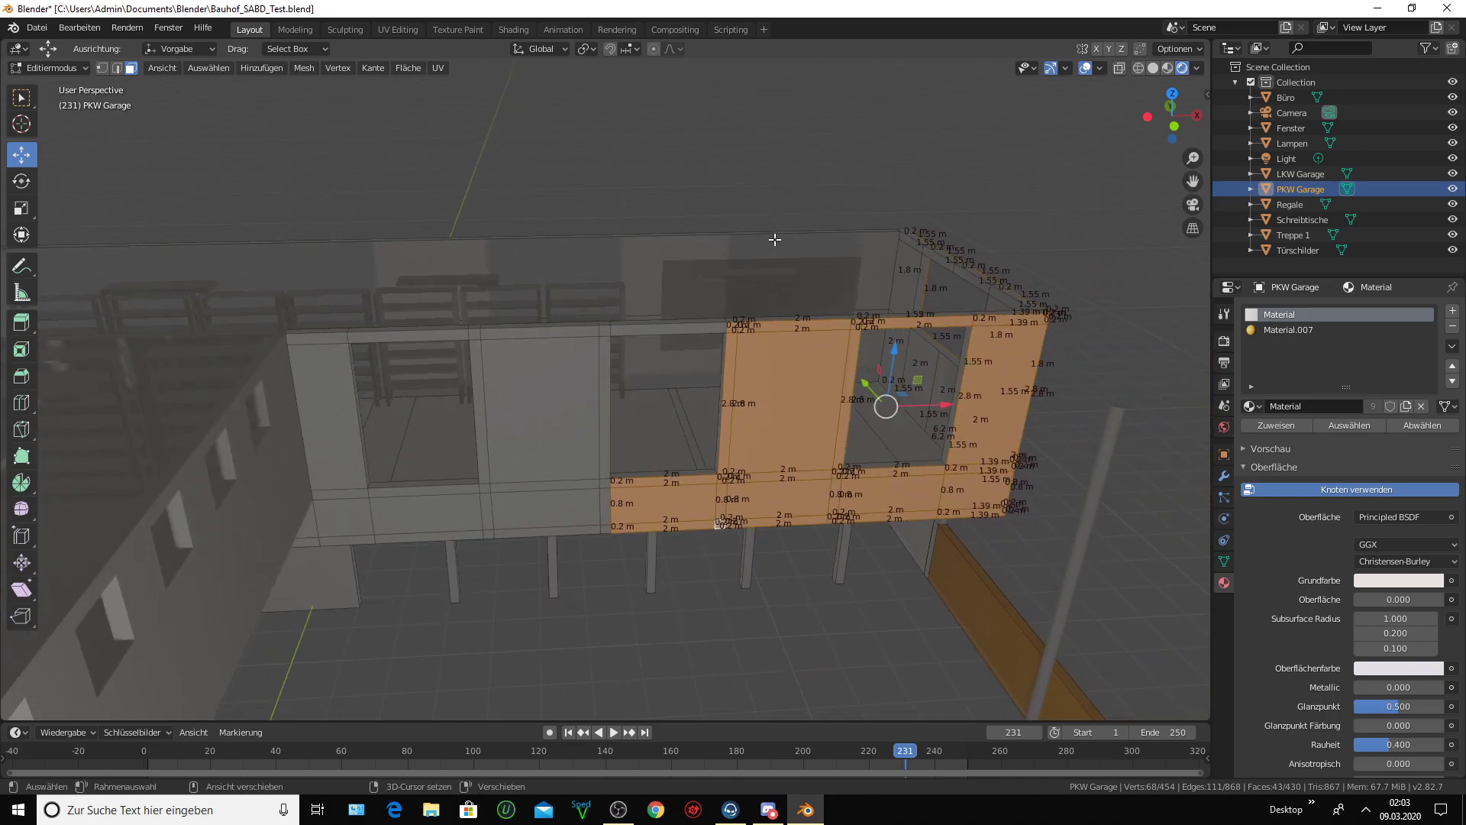
left_click(617, 334, "shift")
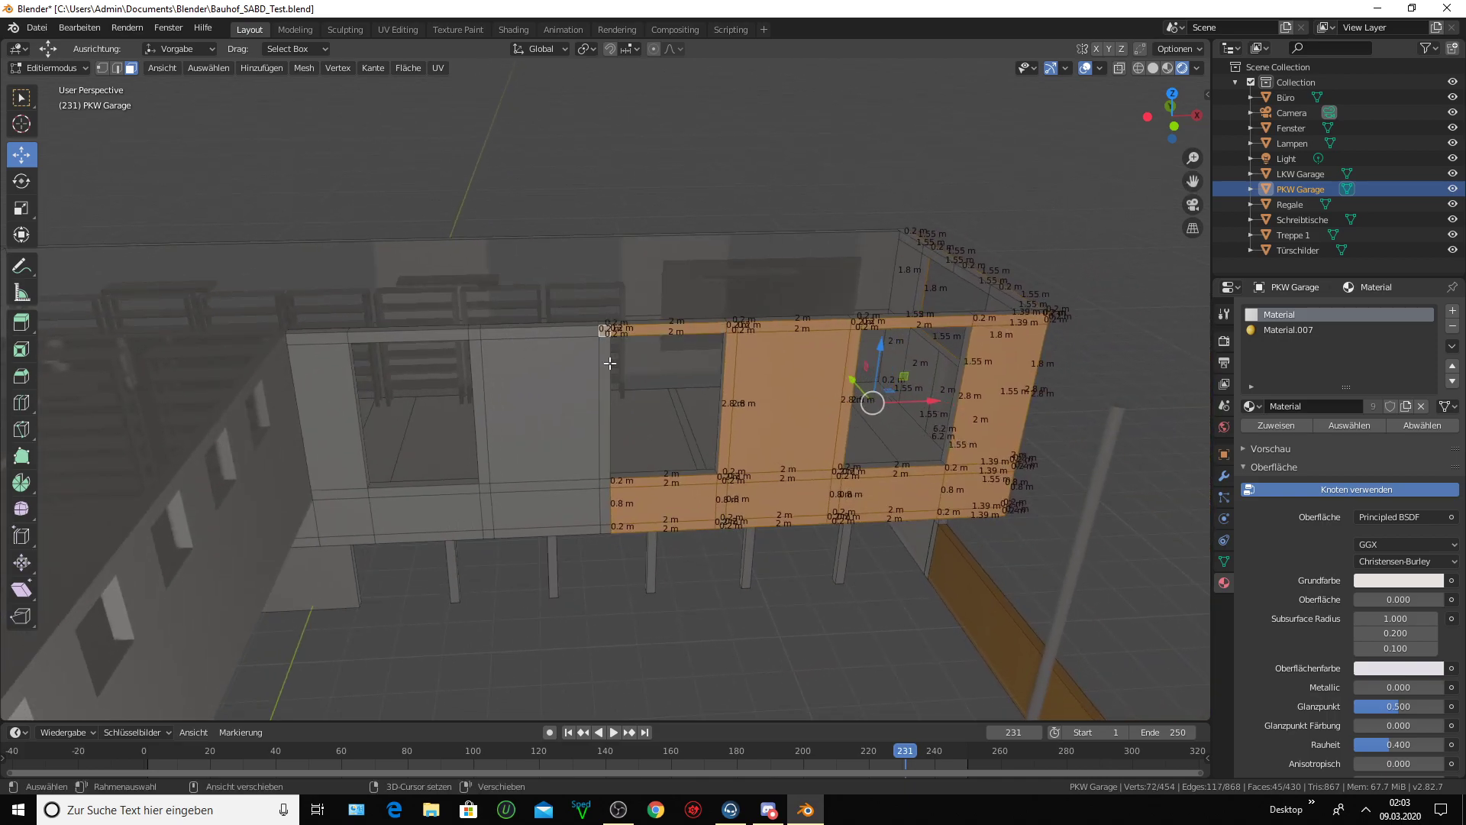
left_click(604, 405, "shift")
left_click(605, 500, "shift")
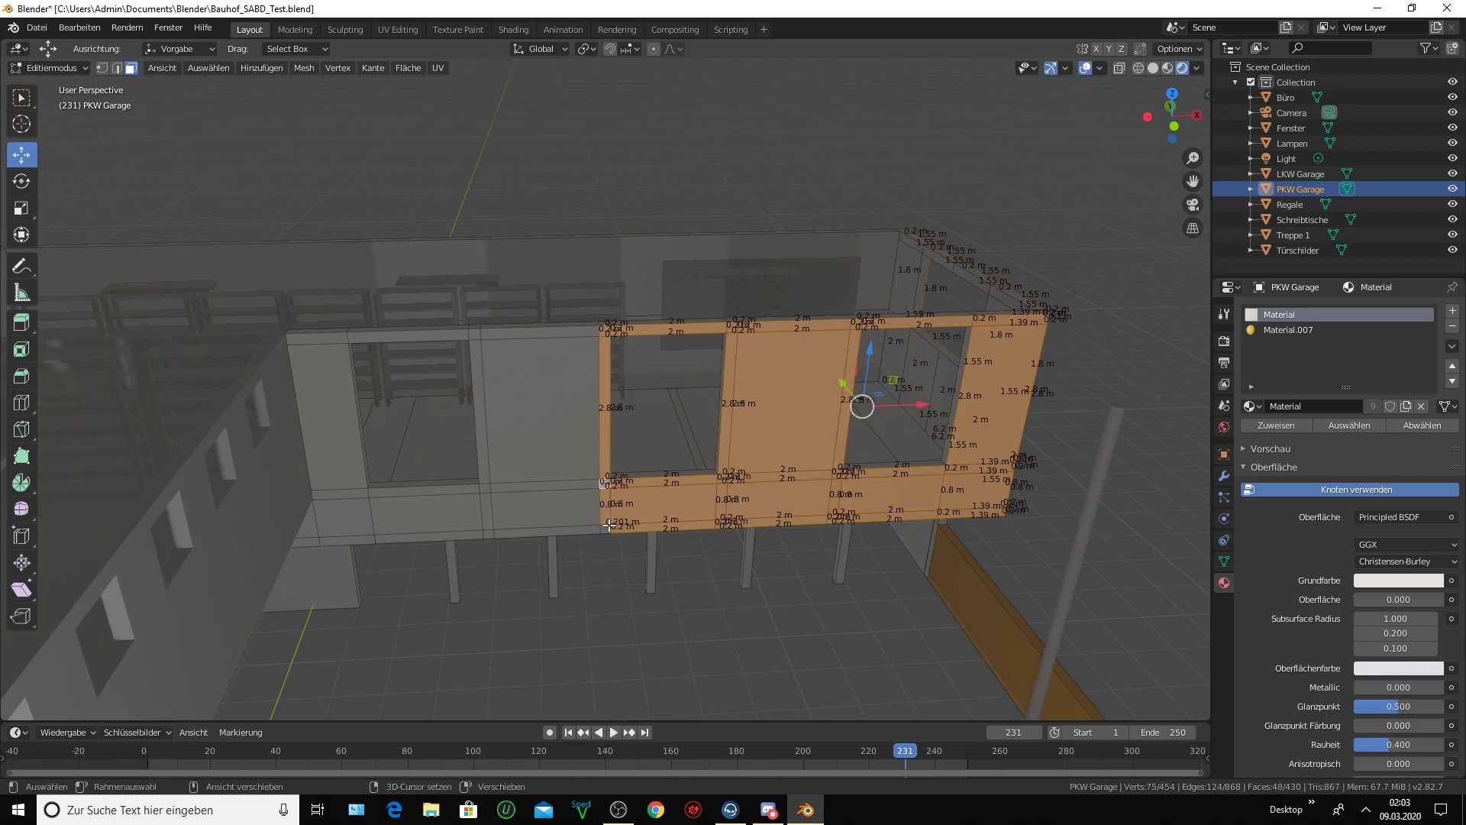
left_click(605, 524, "shift")
left_click(605, 525, "shift")
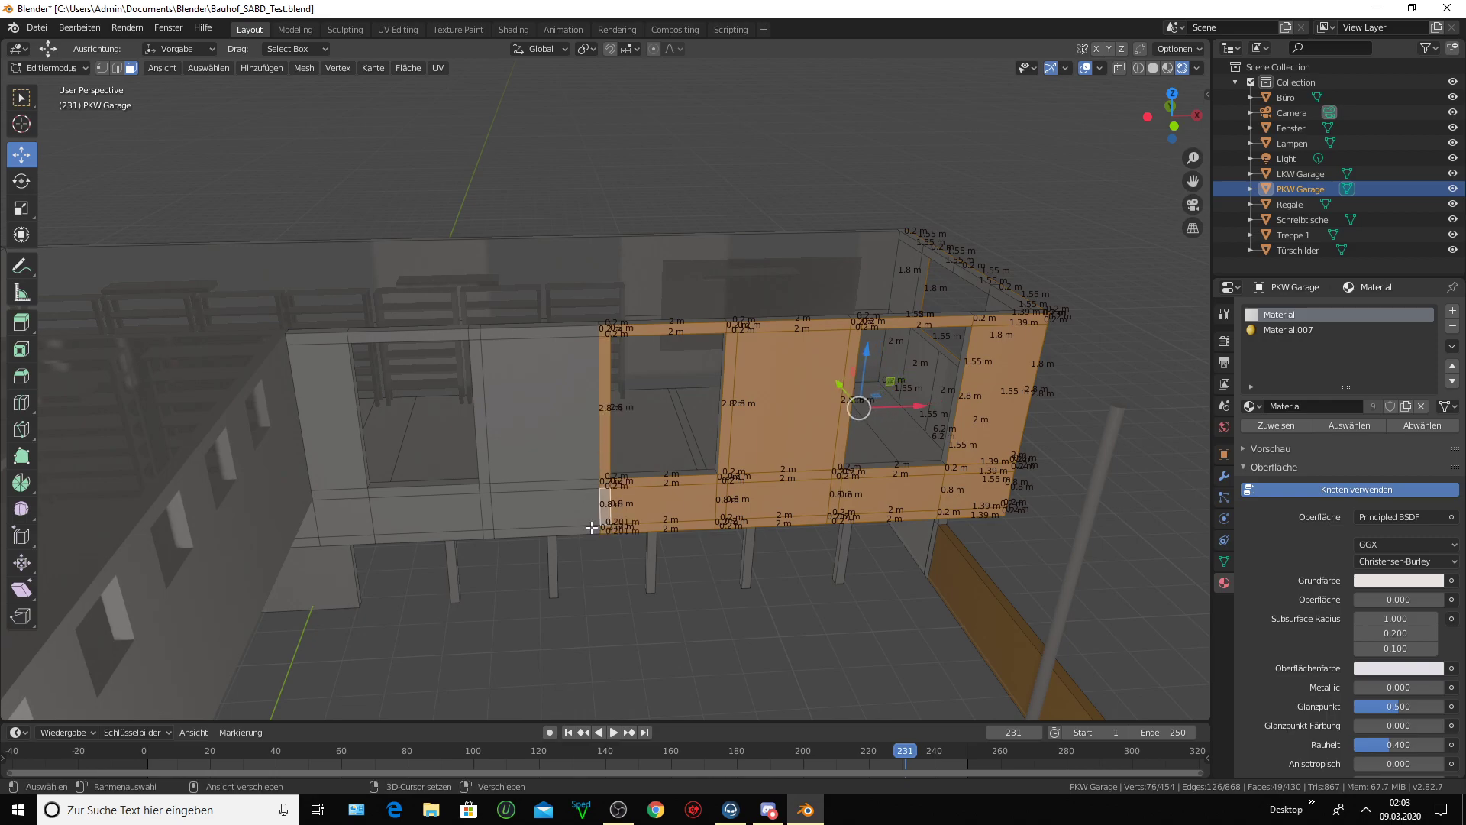
left_click(574, 488, "shift")
left_click(574, 485, "shift")
left_click(523, 387, "shift")
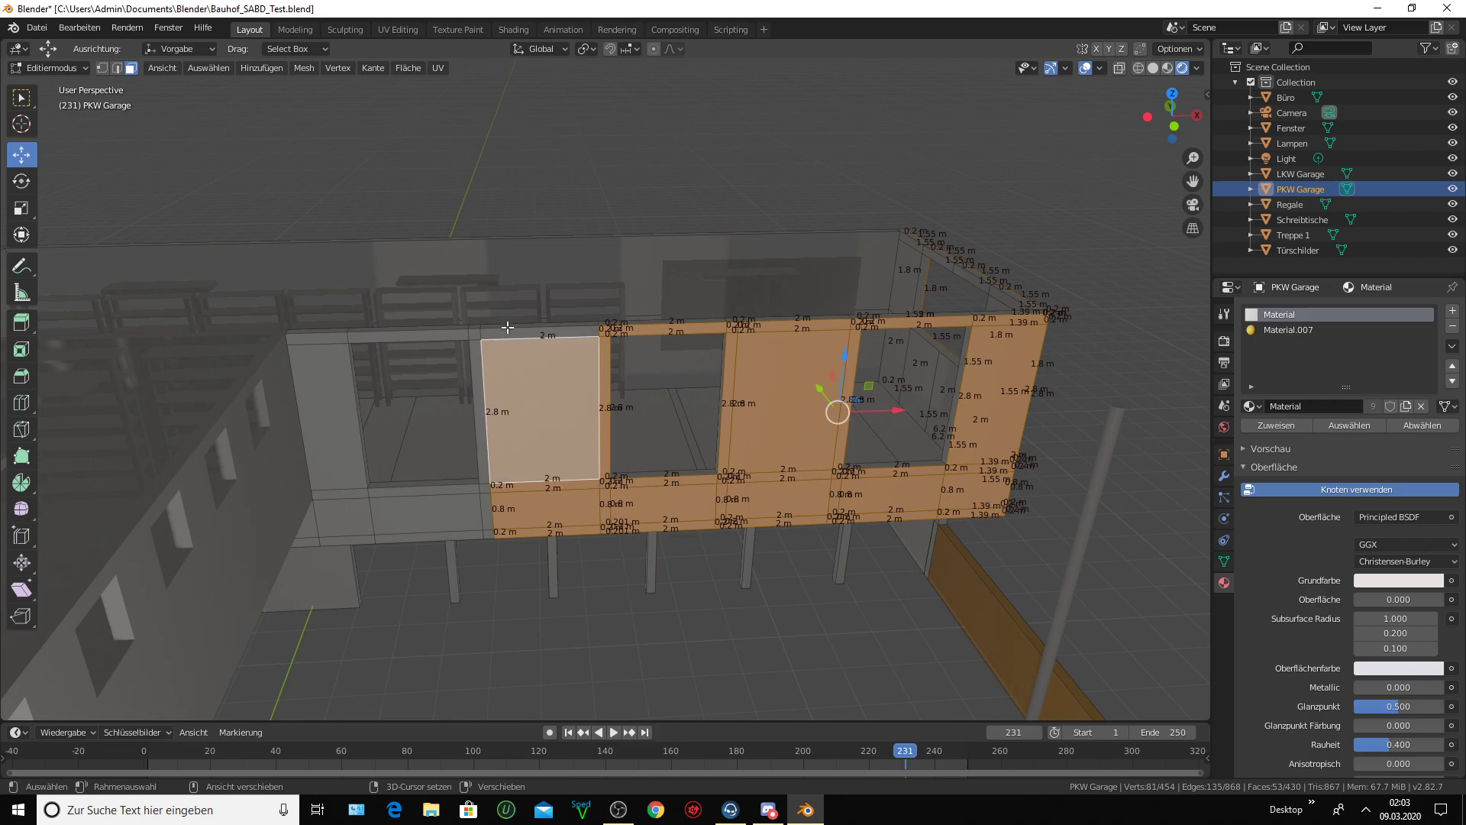
left_click(473, 333, "shift")
- Add the left column's faces and the strips between window columns, reaching 68 selected faces
left_click(475, 333, "shift")
left_click(476, 360, "shift")
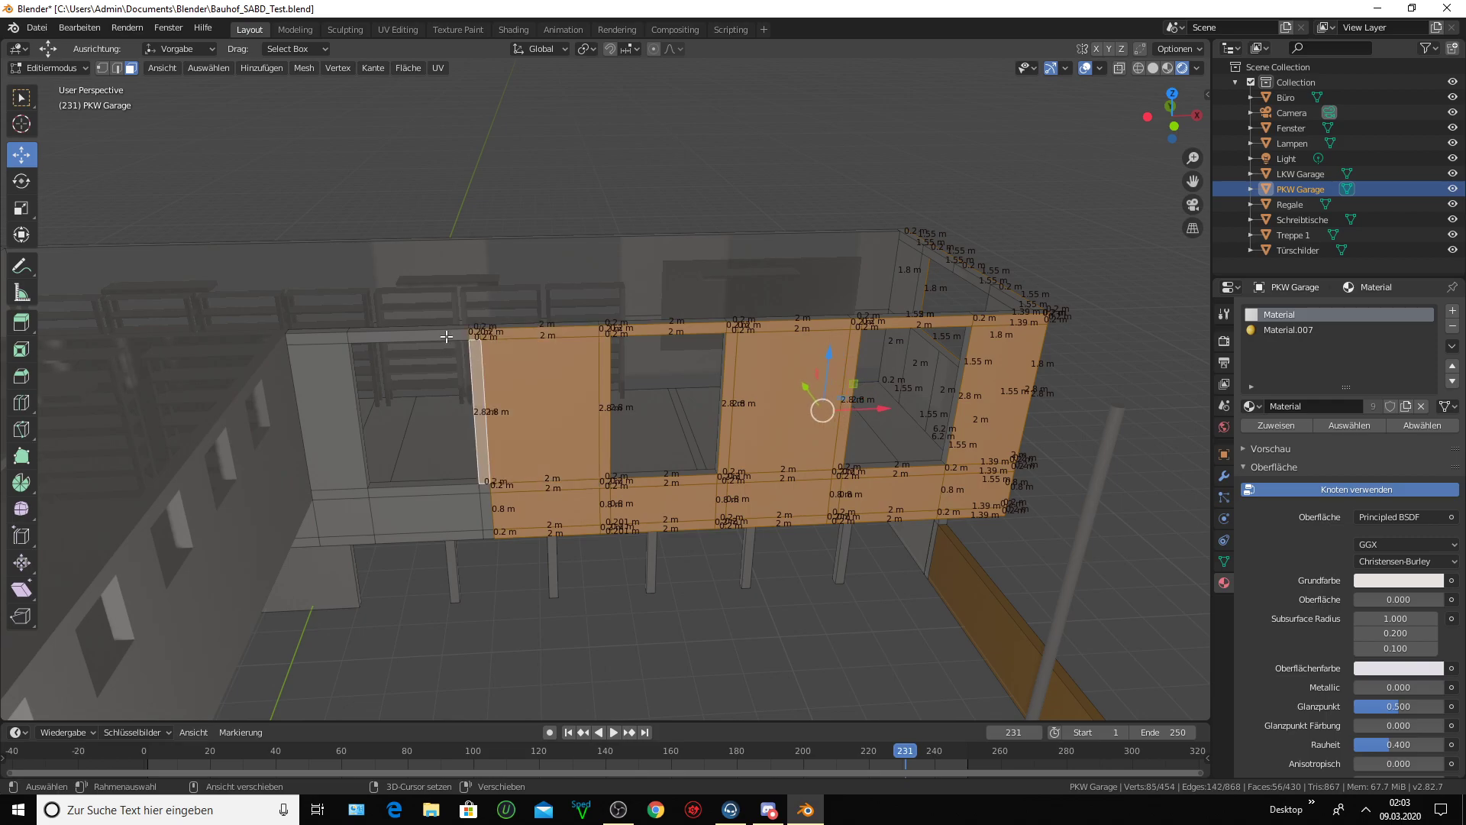
left_click(451, 337, "shift")
left_click(333, 339, "shift")
left_click(333, 396, "shift")
left_click(340, 493, "shift")
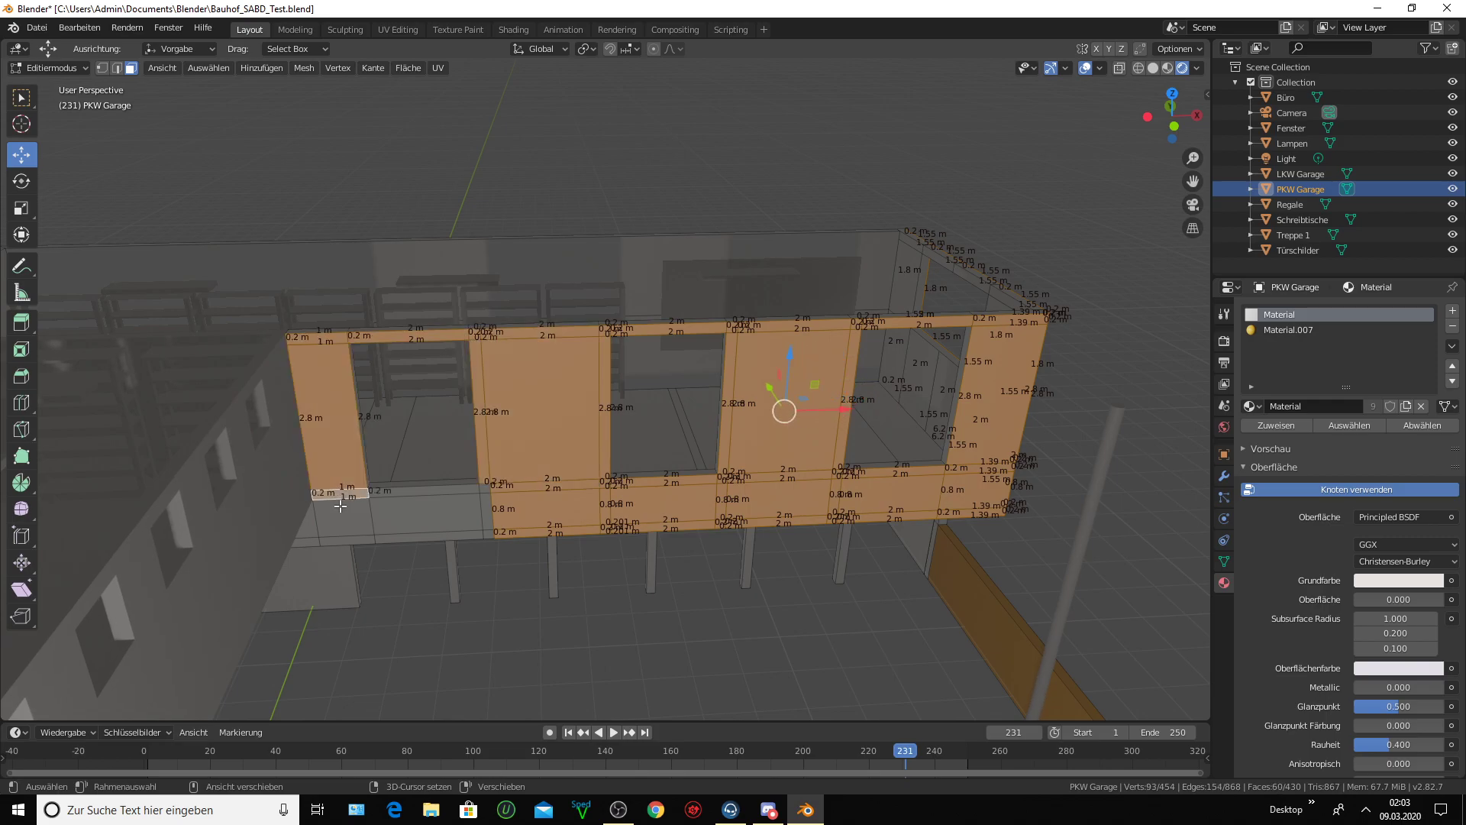
left_click(345, 523, "shift")
left_click(348, 538, "shift")
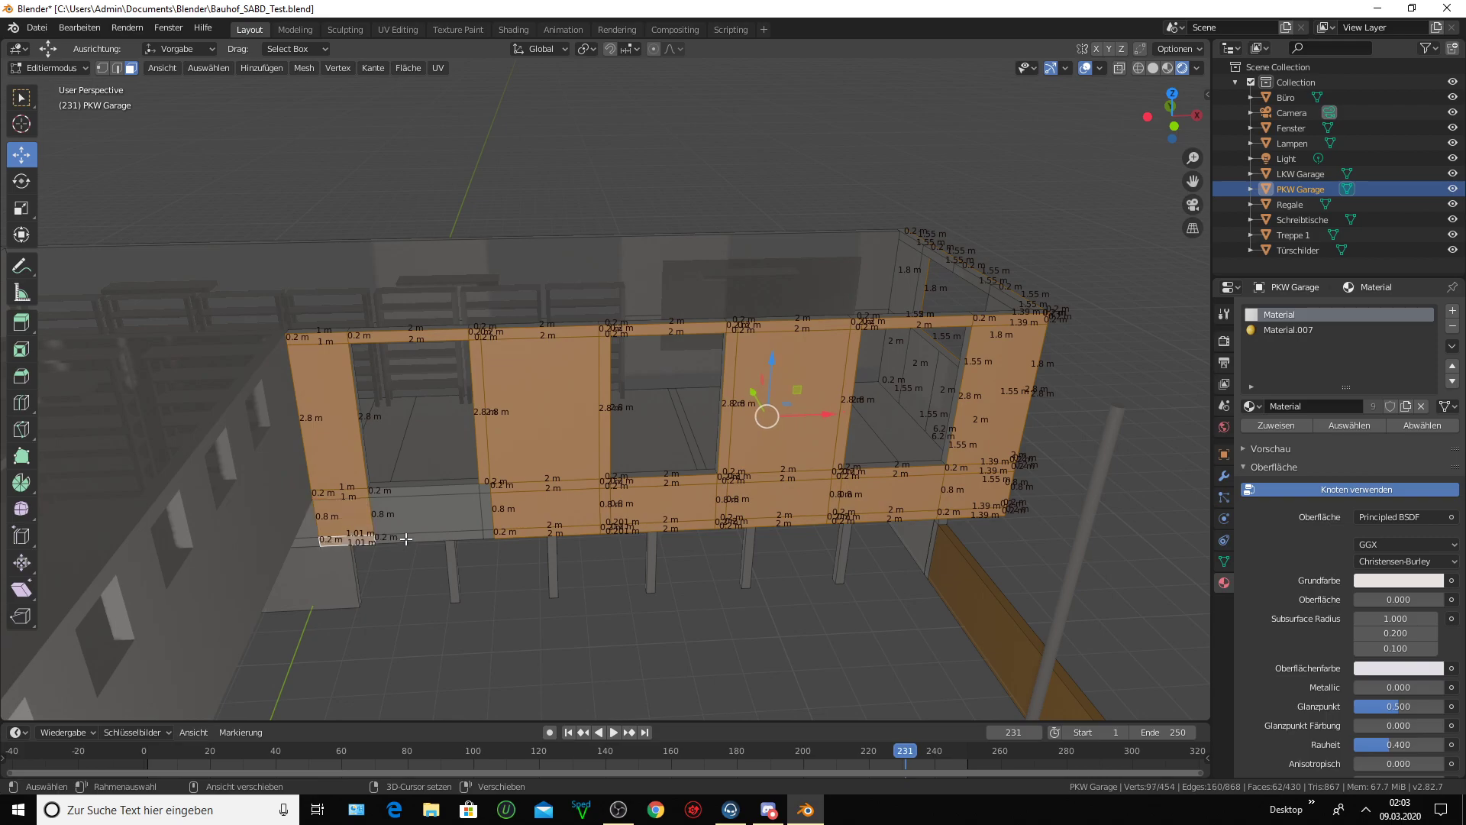
left_click(404, 536, "shift")
left_click(419, 489, "shift")
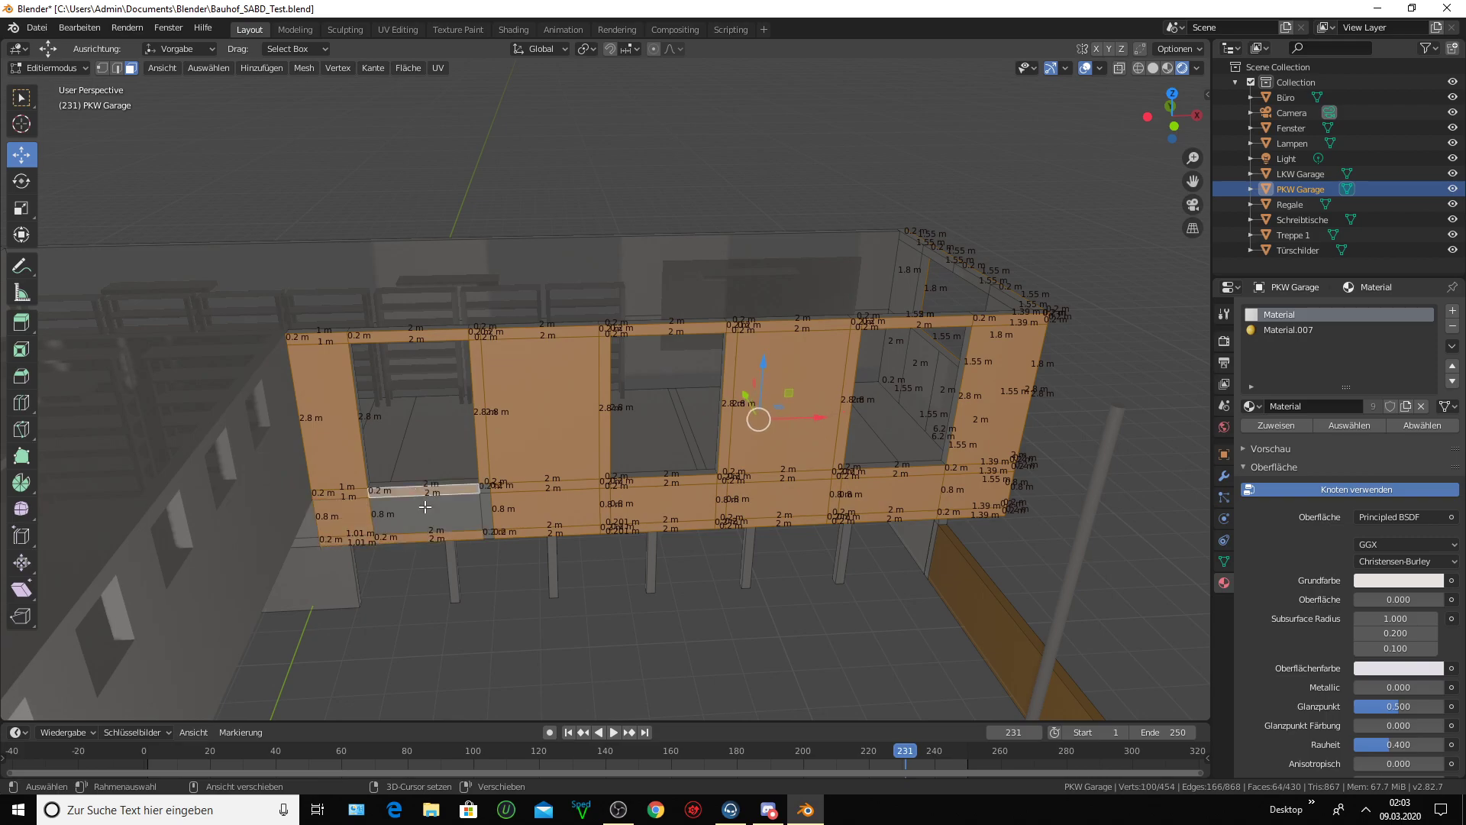
left_click(485, 500, "shift")
left_click(492, 530, "shift")
left_click(492, 537, "shift")
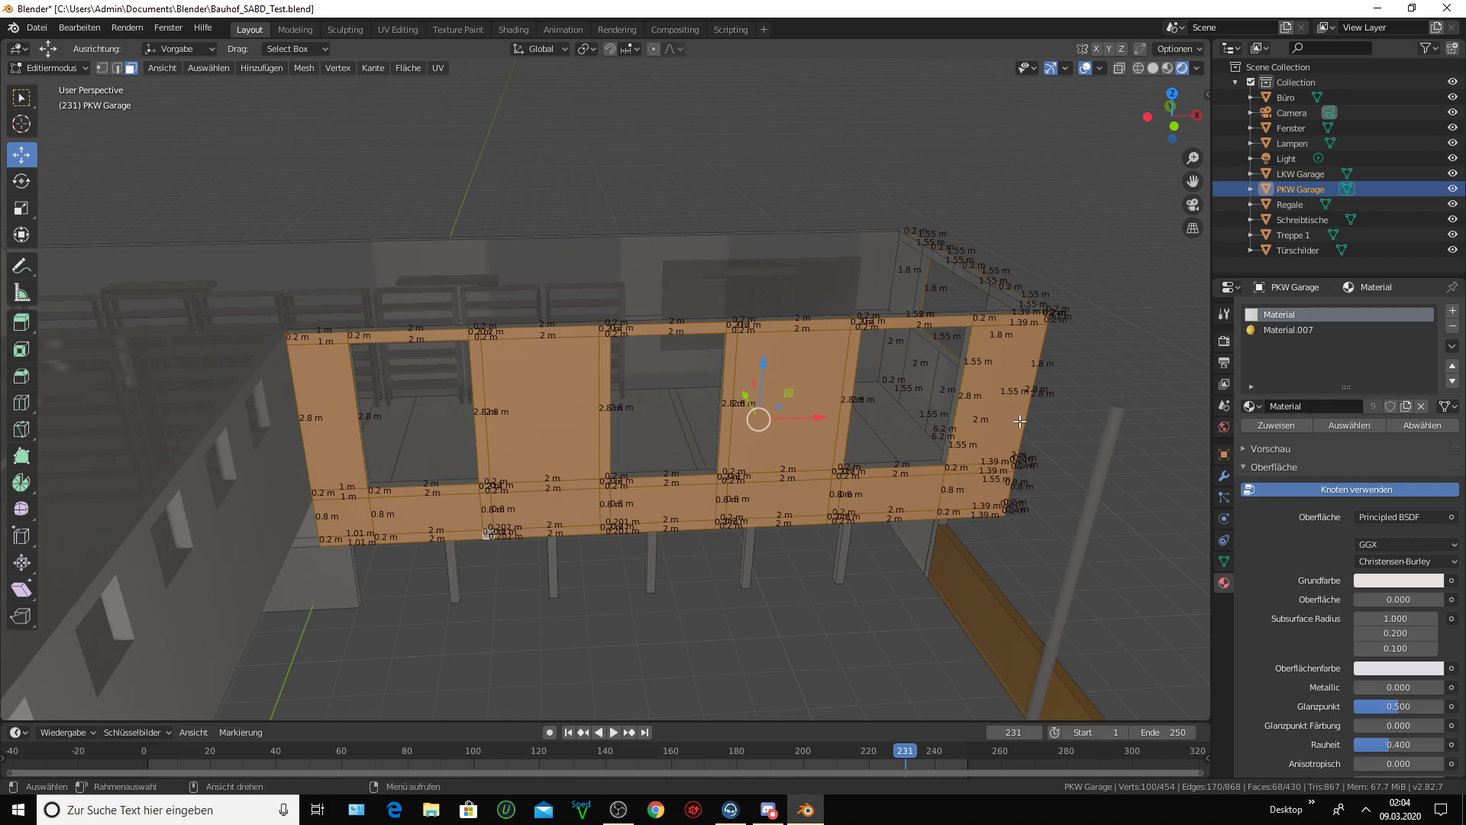
- Assign the orange Material.007 to the selected front-wall faces, deselect, and view the building from above
left_click(1293, 330)
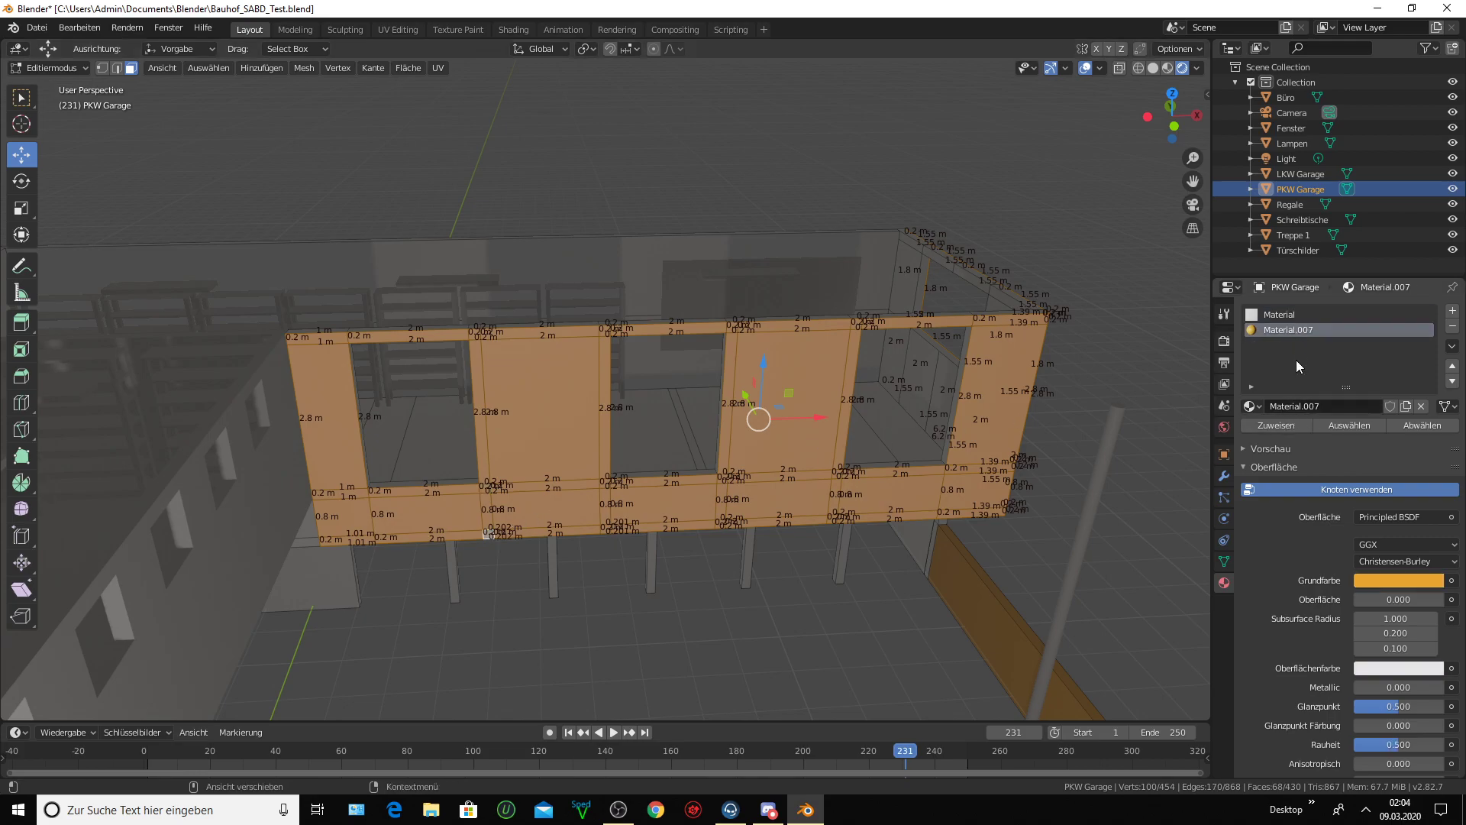
left_click(1276, 428)
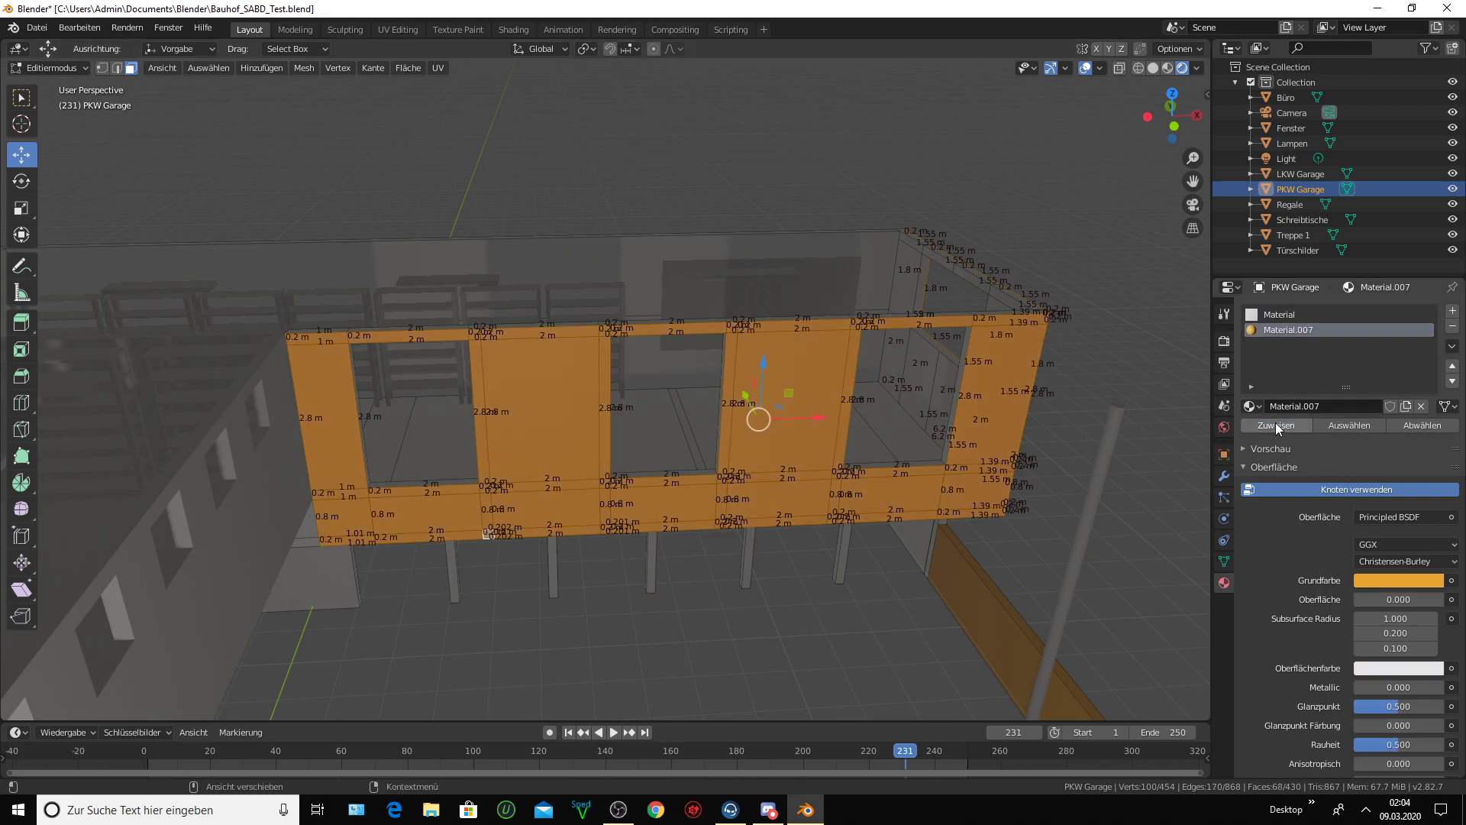
left_click(290, 392)
mouse_move(573, 425)
middle_mouse_down()
mouse_move(589, 417)
mouse_move(498, 383)
mouse_move(504, 363)
mouse_move(496, 381)
mouse_move(572, 369)
mouse_move(582, 348)
middle_mouse_up()
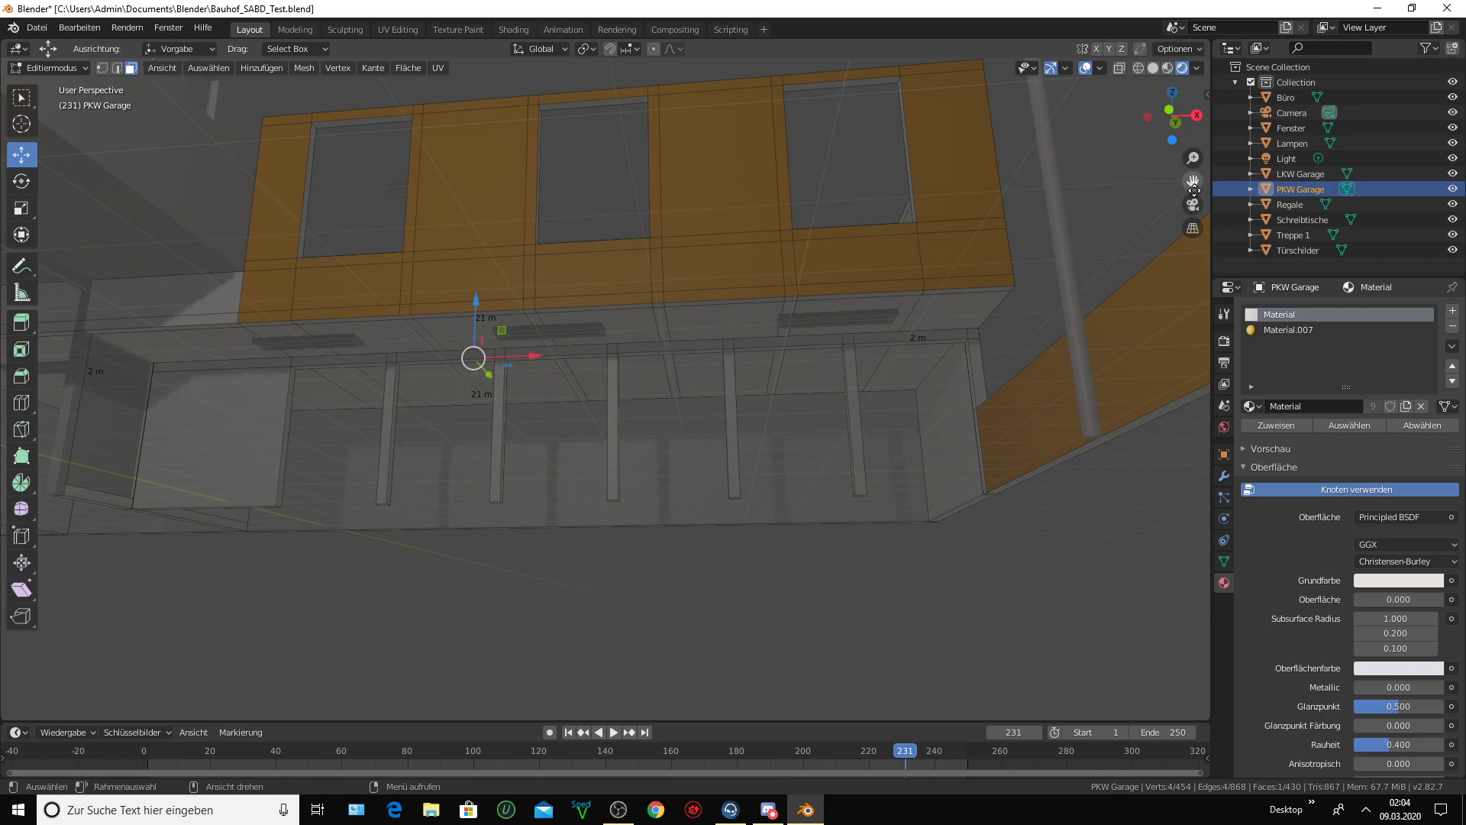
left_click_drag(1193, 181, 829, 412)
mouse_move(829, 412)
middle_mouse_down()
mouse_move(829, 337)
mouse_move(856, 337)
mouse_move(767, 298)
middle_mouse_up()
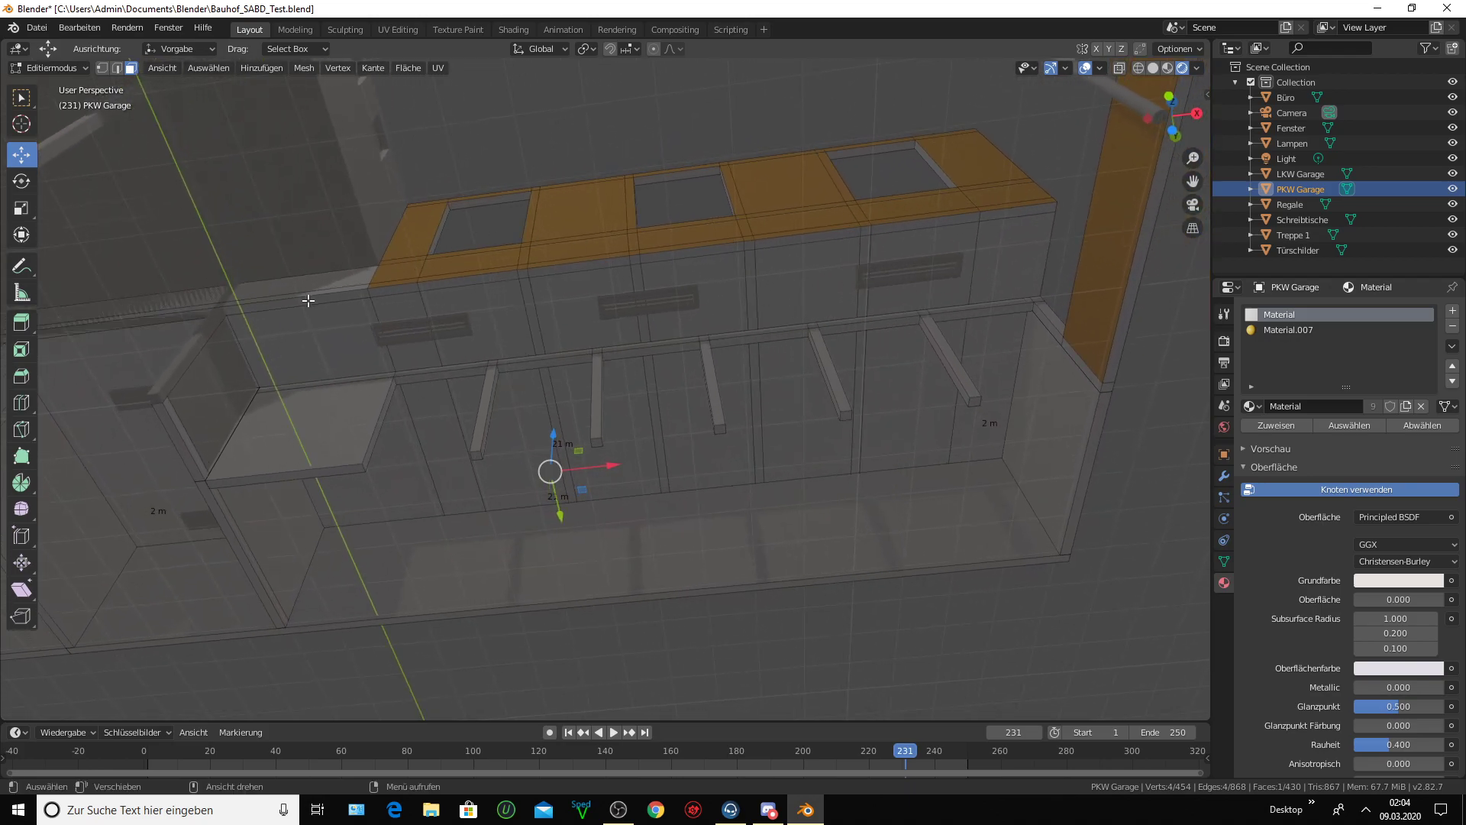
- Select thin wall strips, top strips, a long vertical face and the inner floor faces
left_click(308, 300)
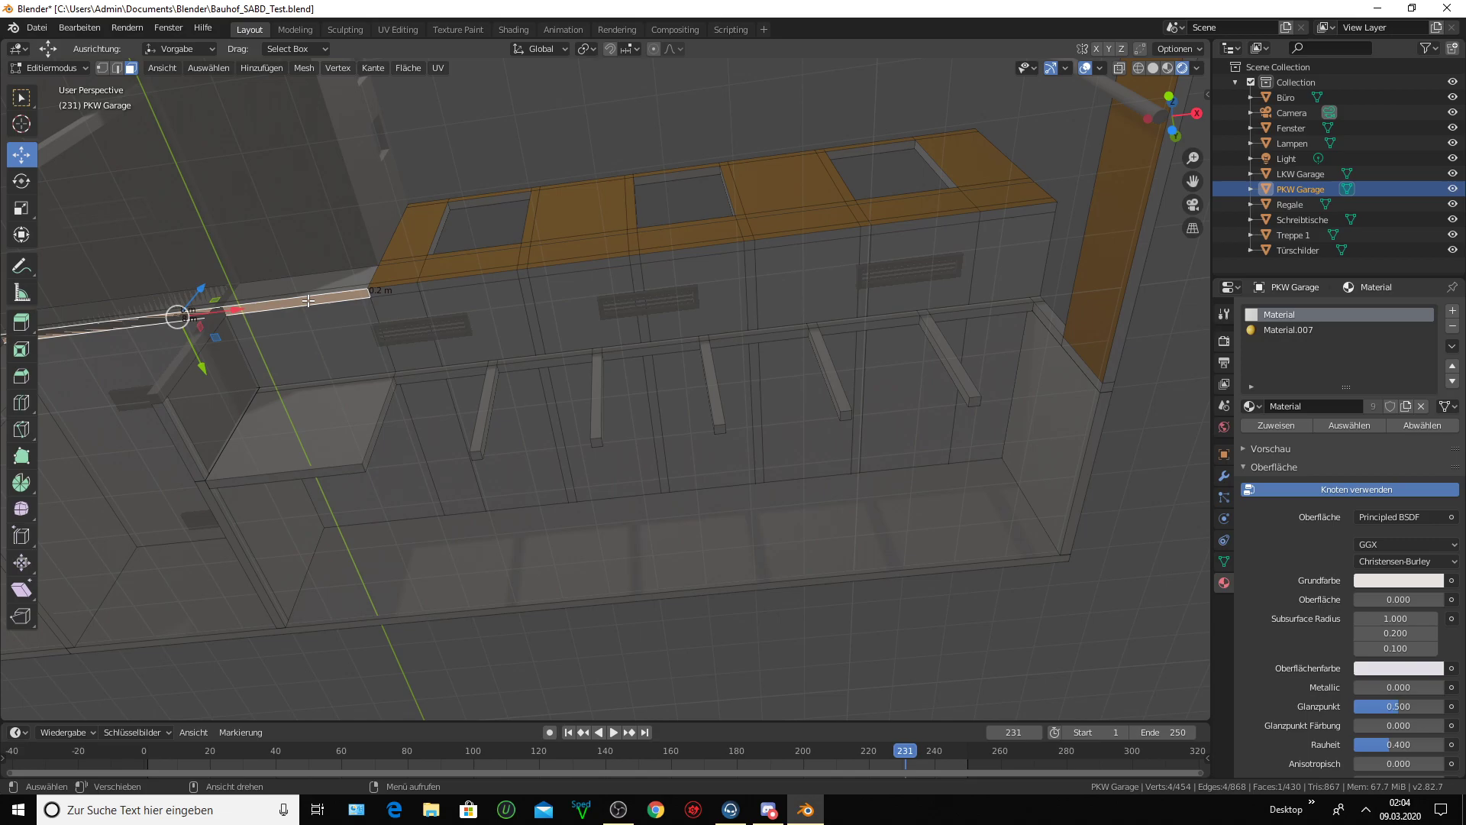
left_click(456, 284, "shift")
left_click(556, 273, "shift")
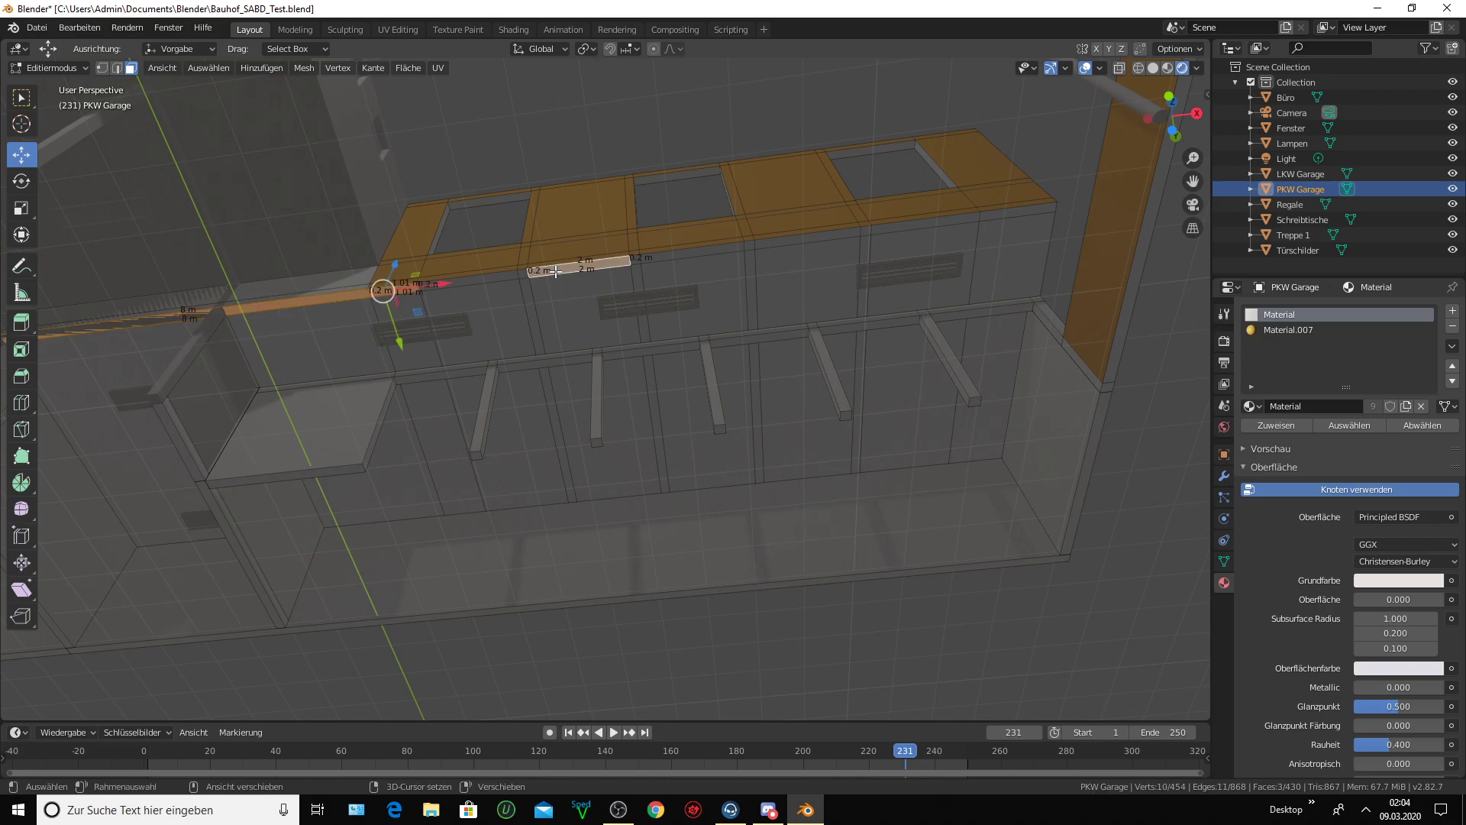
left_click(492, 277, "shift")
left_click(443, 305, "shift")
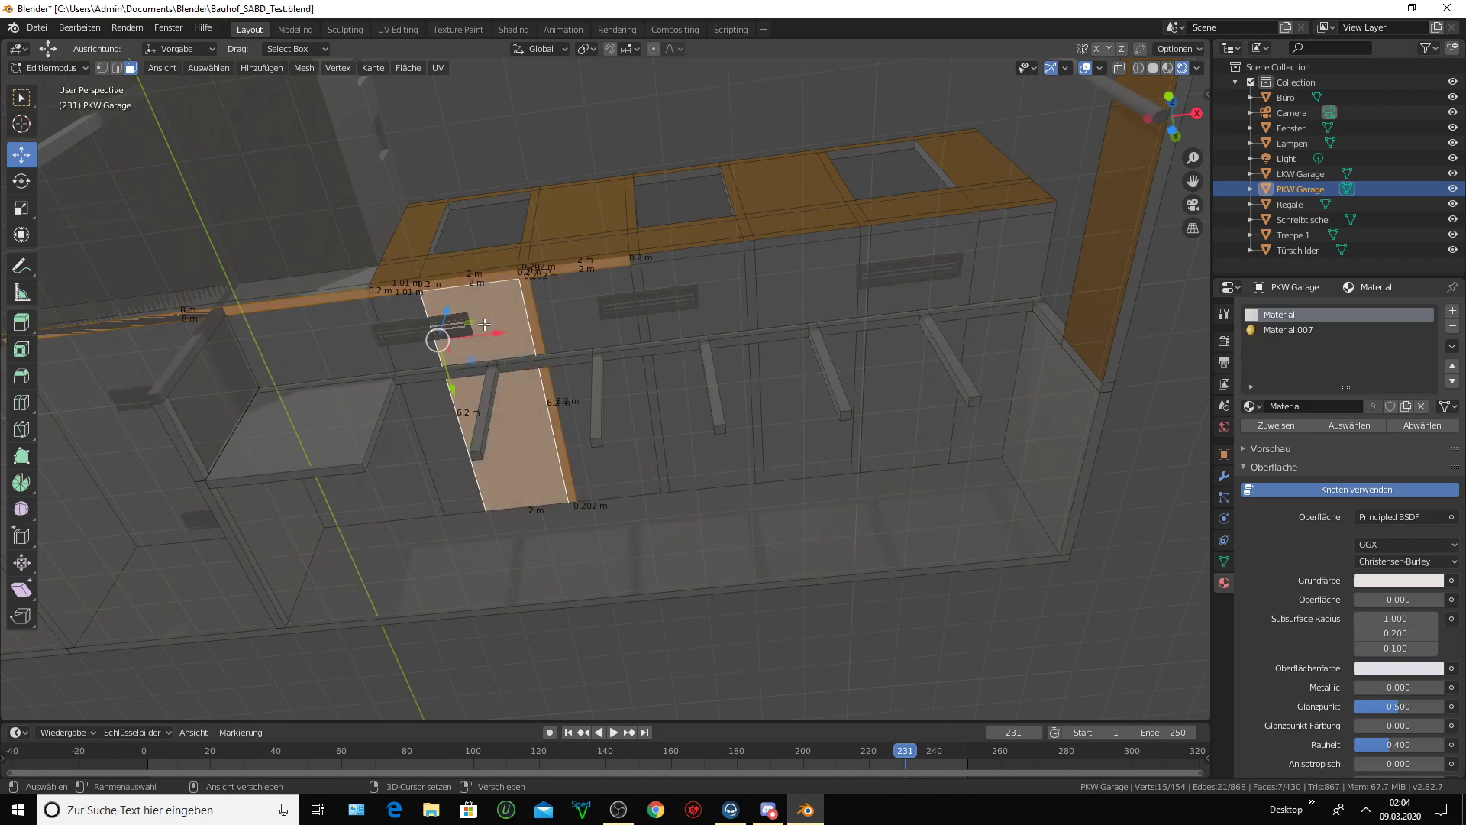
left_click(280, 353, "shift")
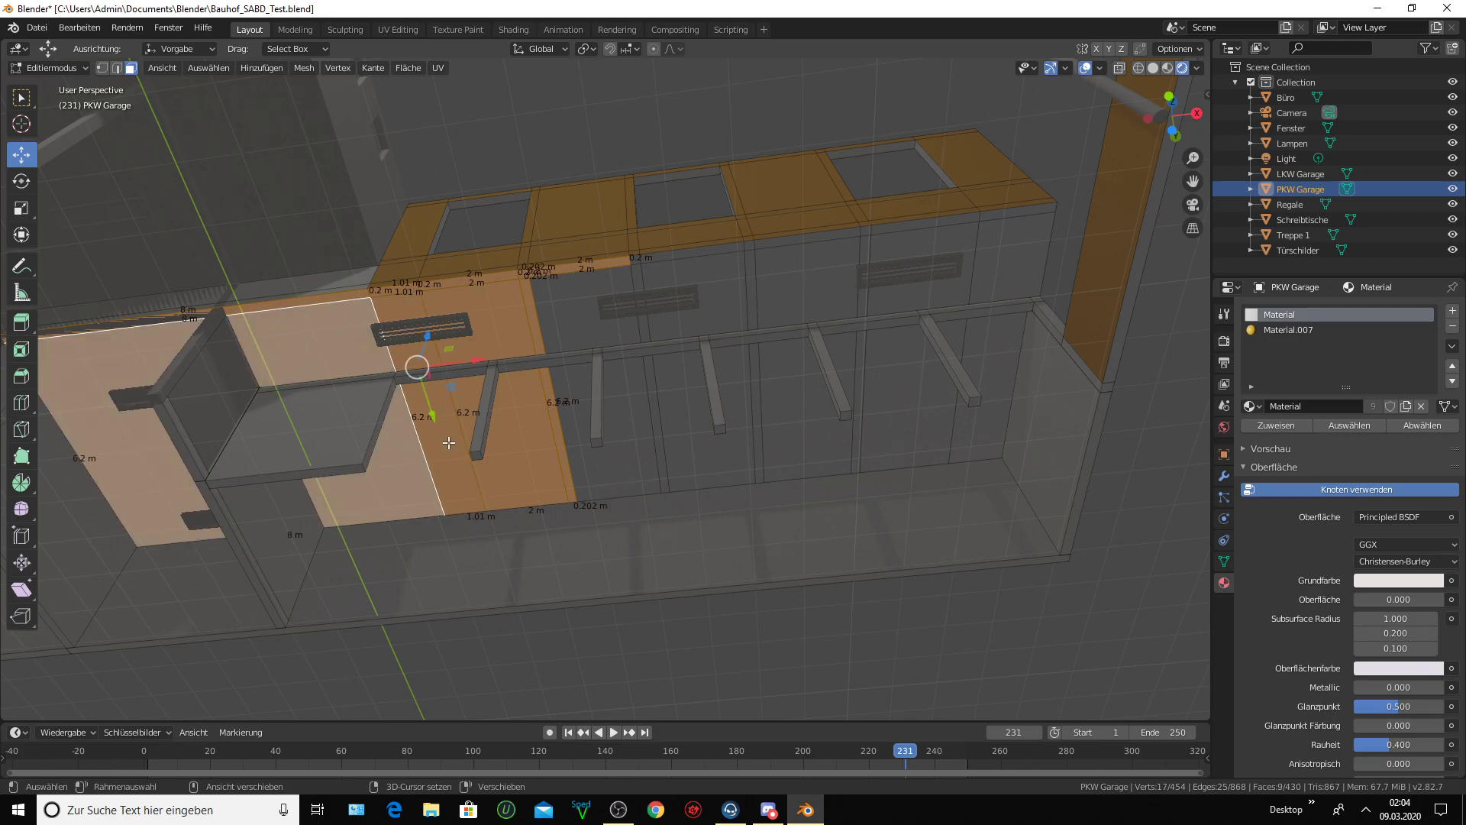
left_click(462, 376, "shift")
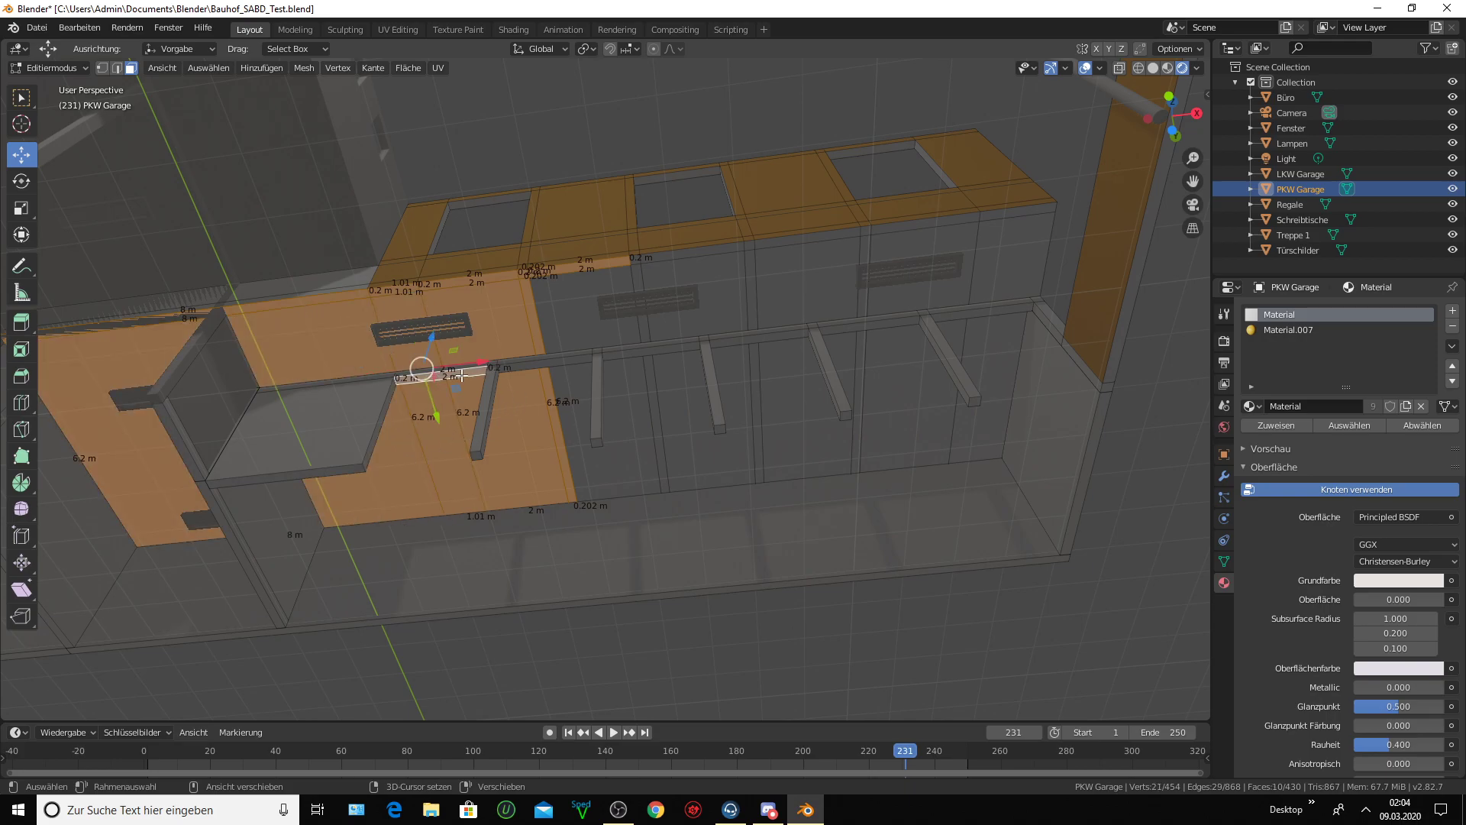
left_click(370, 395, "shift")
- Add the large left floor face, the left floor face and a thin wall strip
left_click(218, 382, "shift")
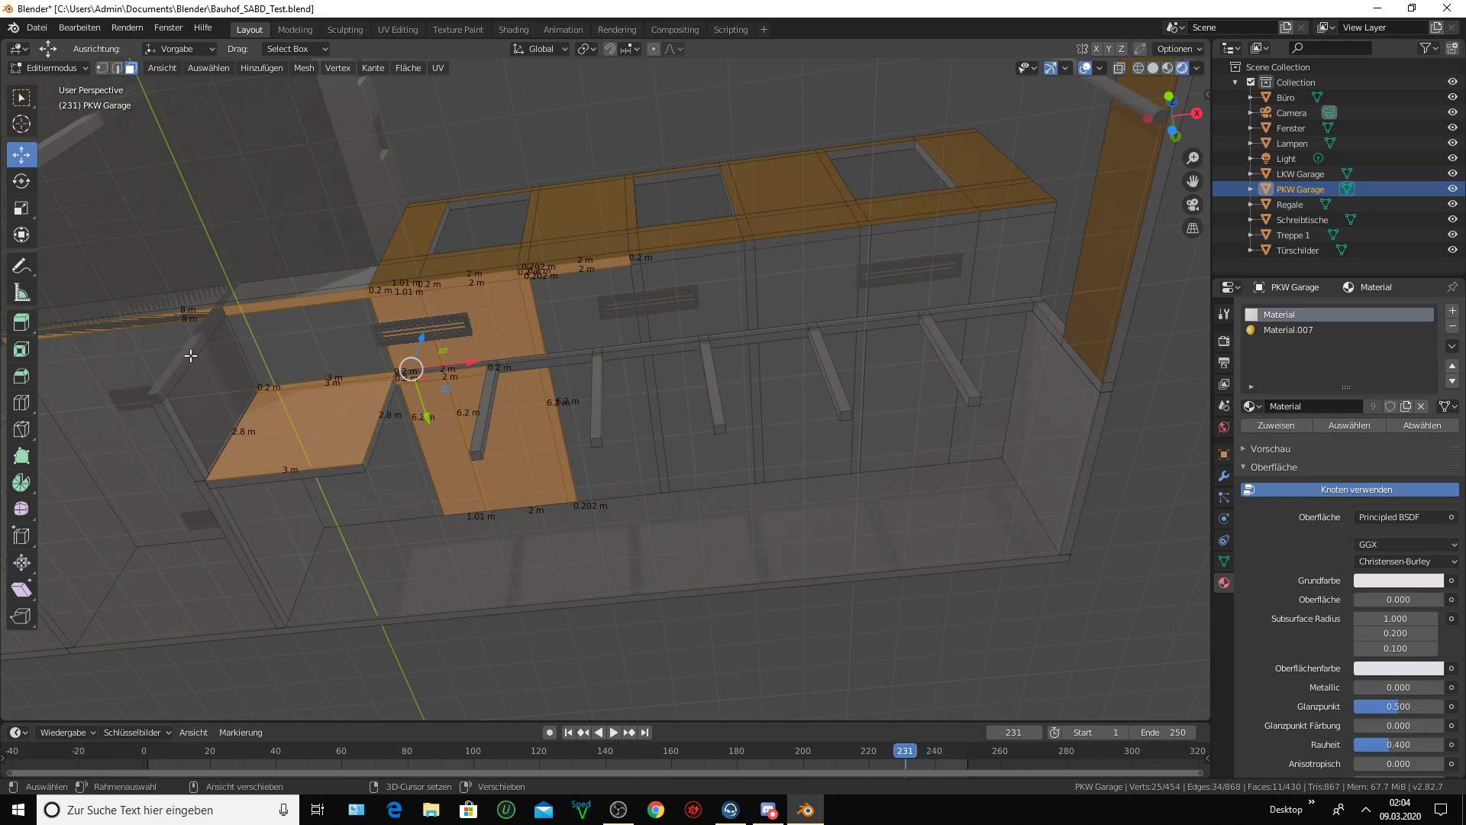
left_click(256, 380, "shift")
left_click(186, 362, "shift")
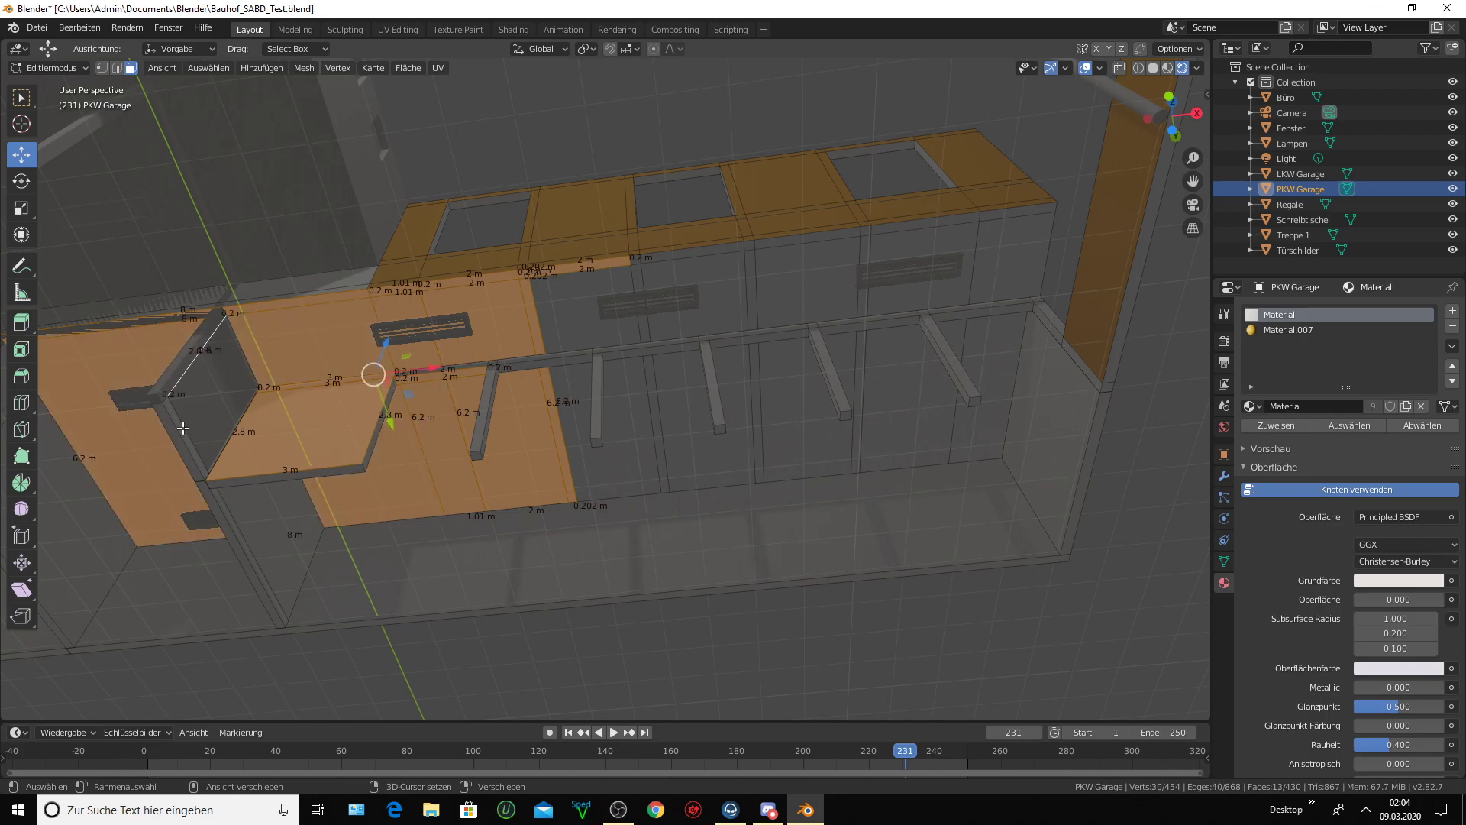
left_click(183, 428, "shift")
left_click(171, 375, "shift")
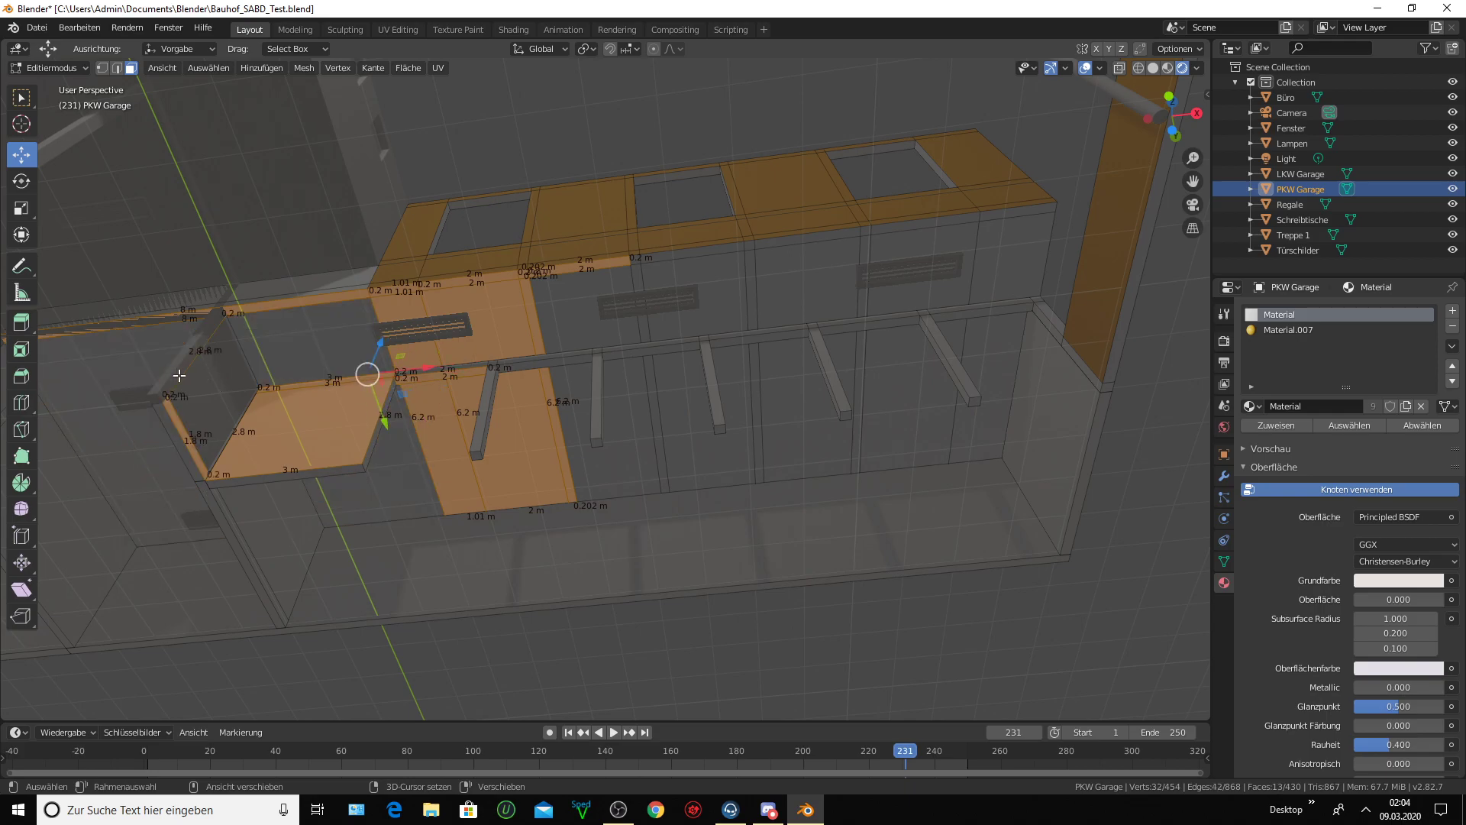
left_click(298, 357, "shift")
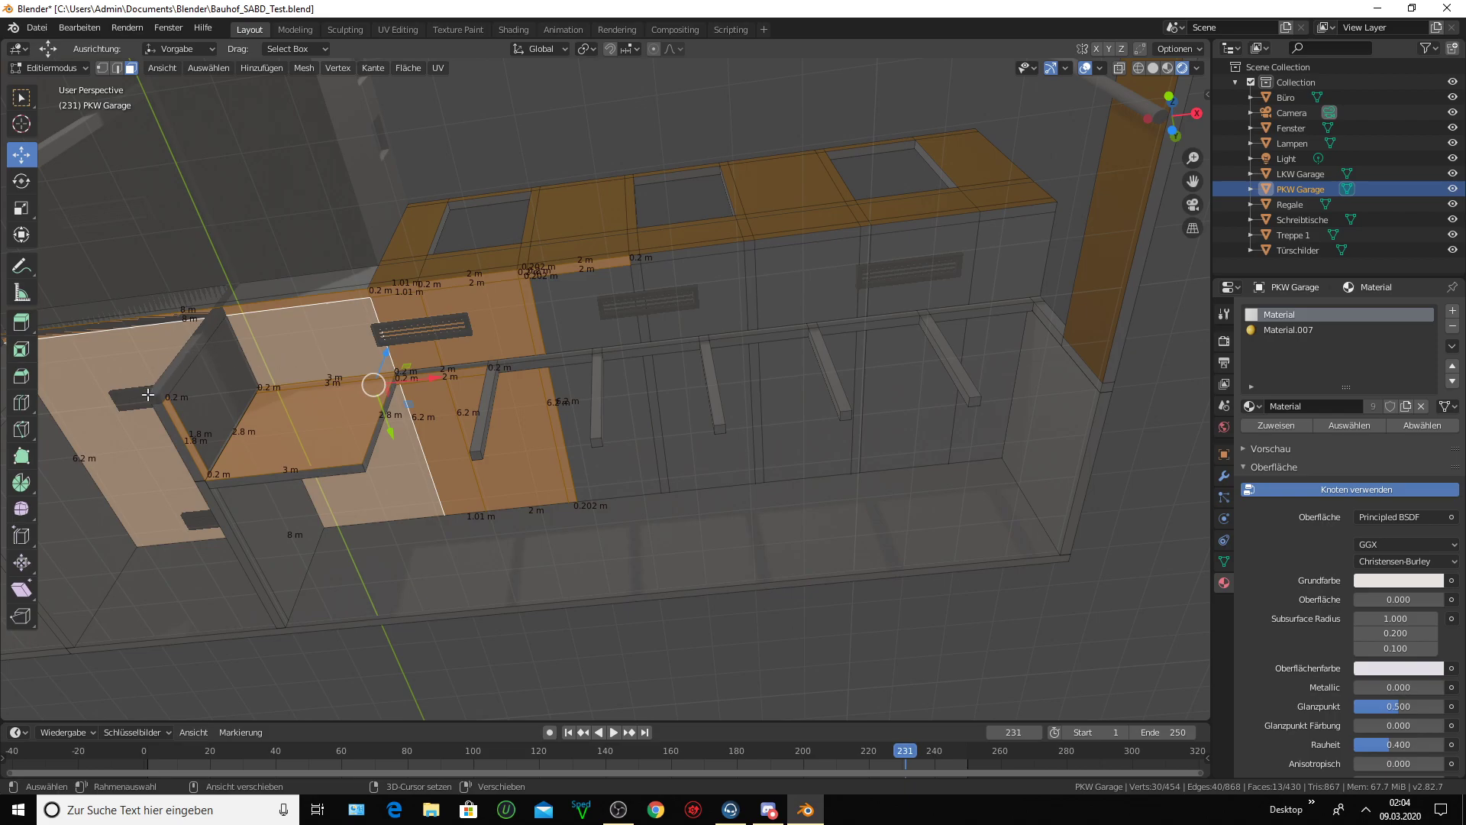
middle_click_drag(196, 427, 187, 444)
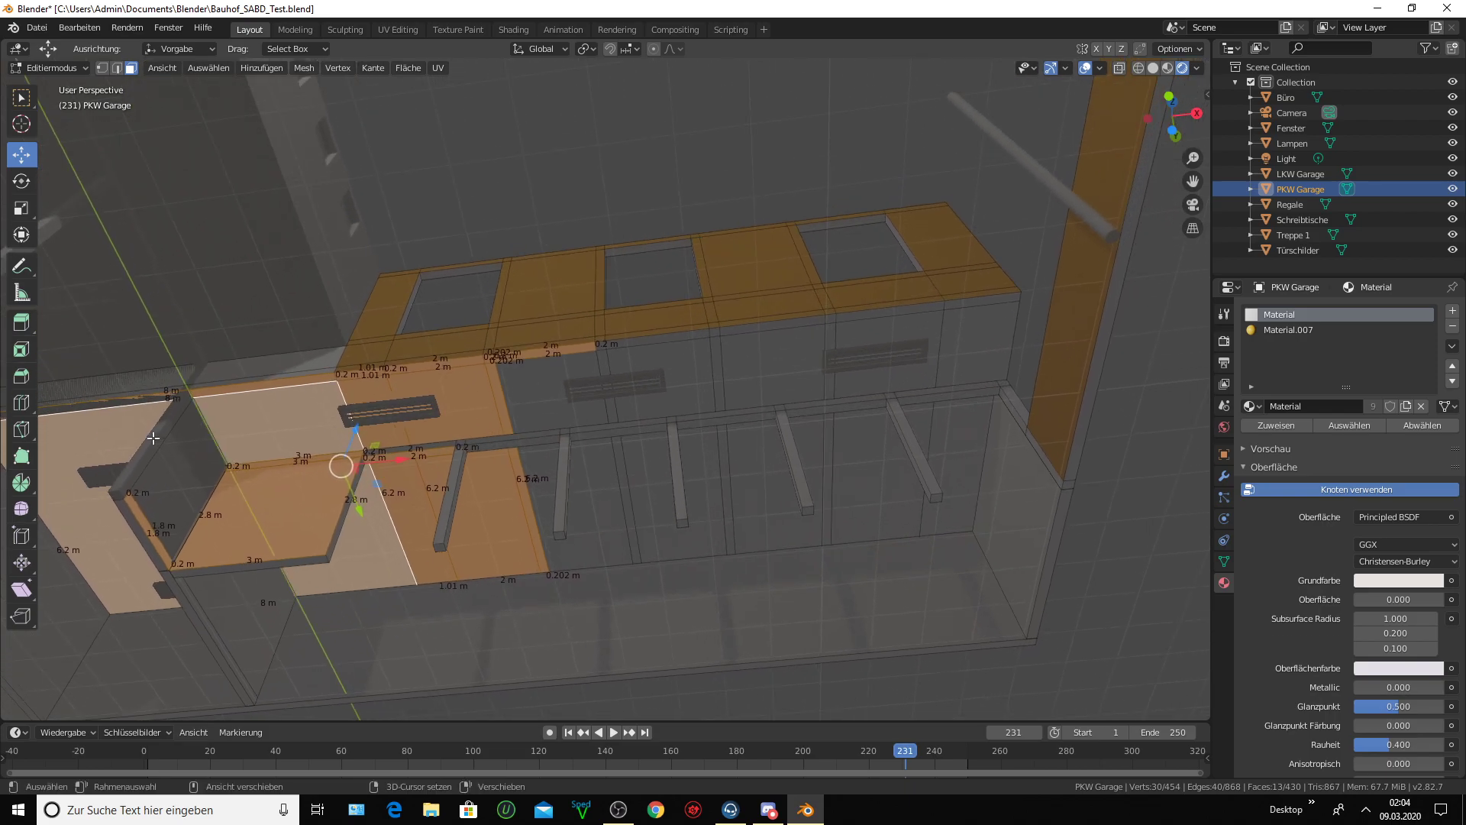
left_click(153, 438, "shift")
left_click(245, 412, "shift")
- Add two more floor faces, thin vertical strips, the right wall panels and top strips
left_click(546, 397, "shift")
left_click(672, 371, "shift")
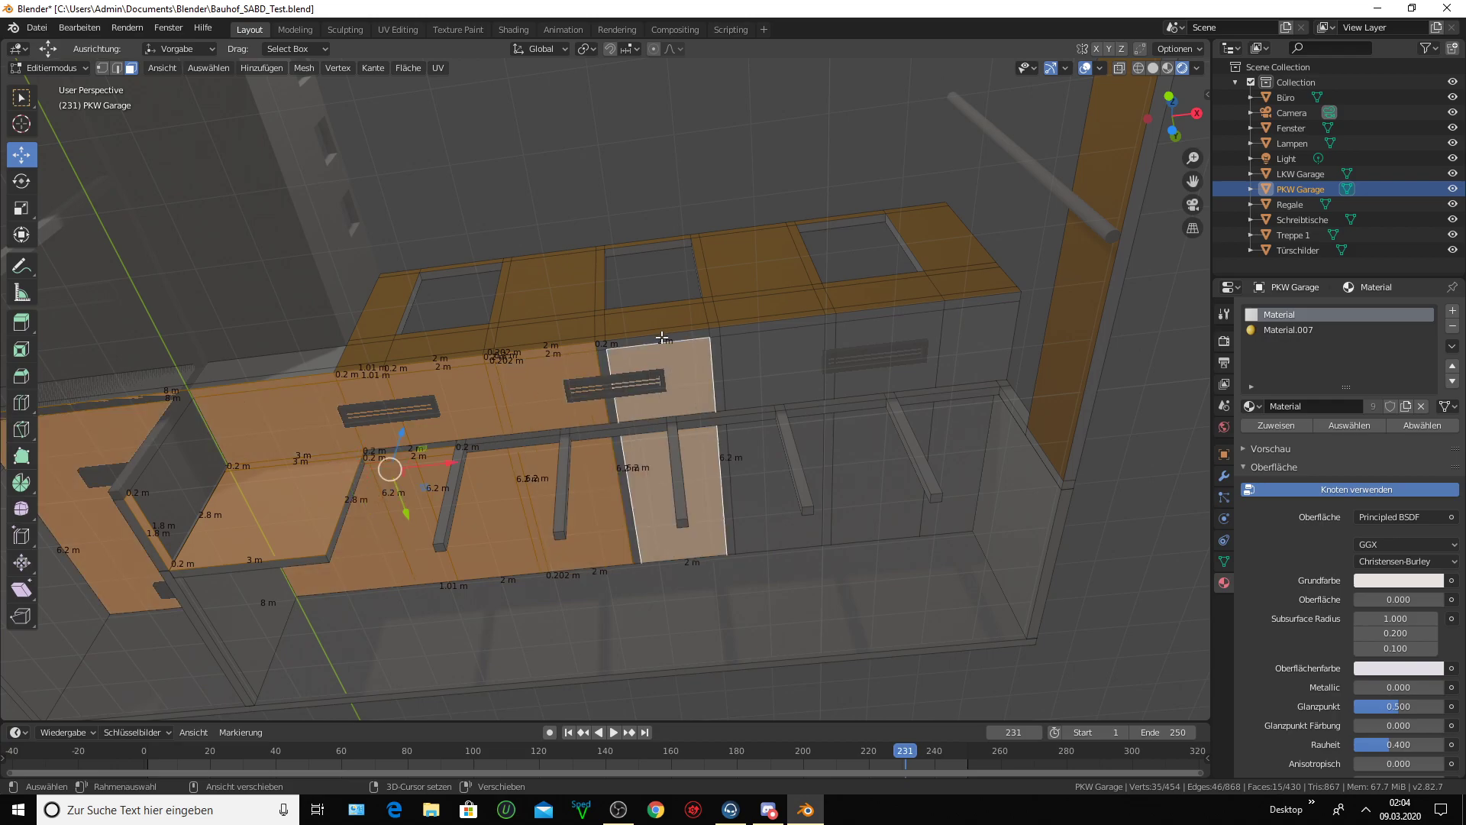
left_click(606, 351, "shift")
left_click(624, 438, "shift")
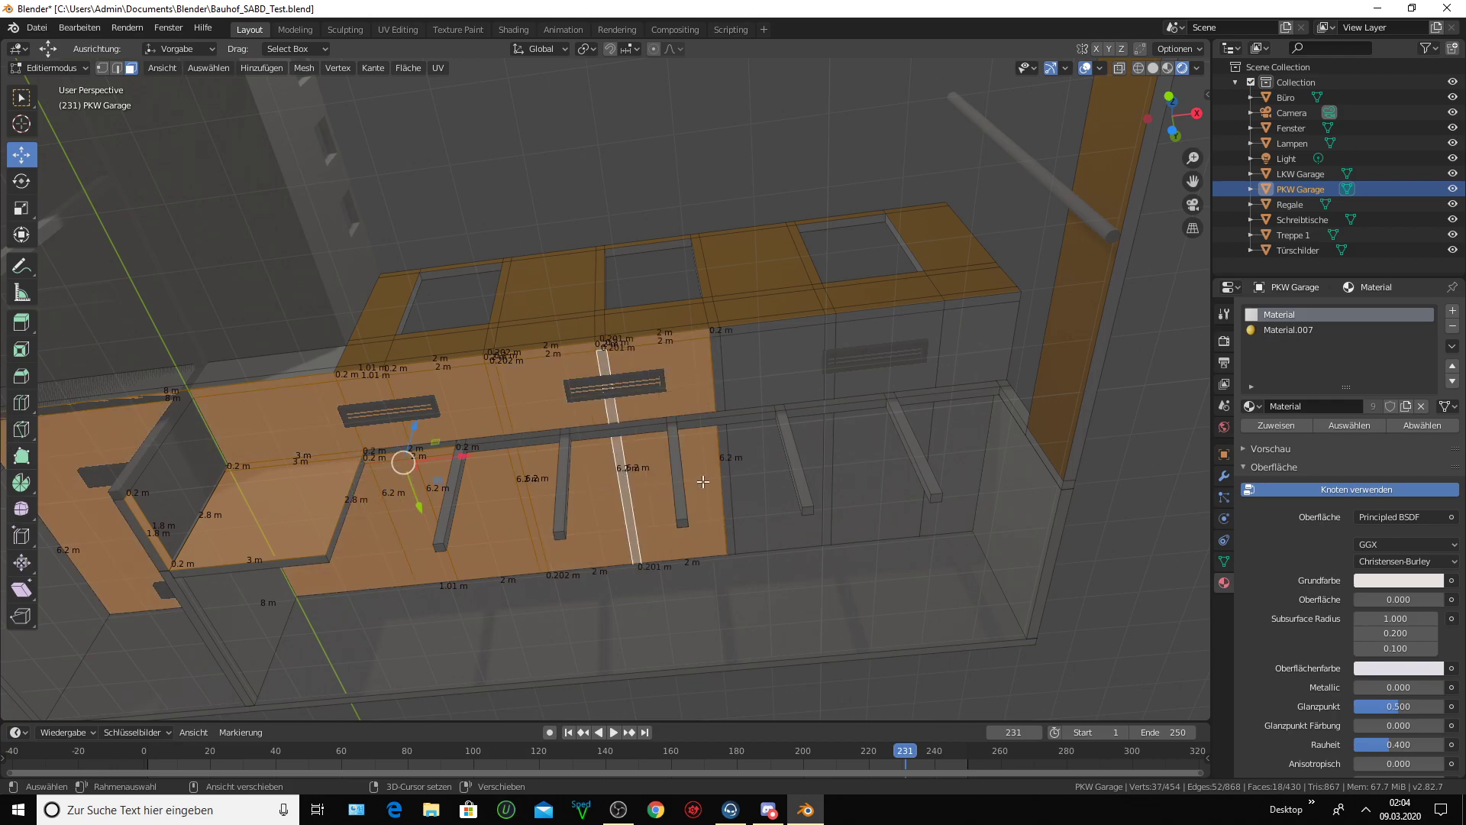
left_click(756, 379, "shift")
left_click(717, 351, "shift")
left_click(734, 329, "shift")
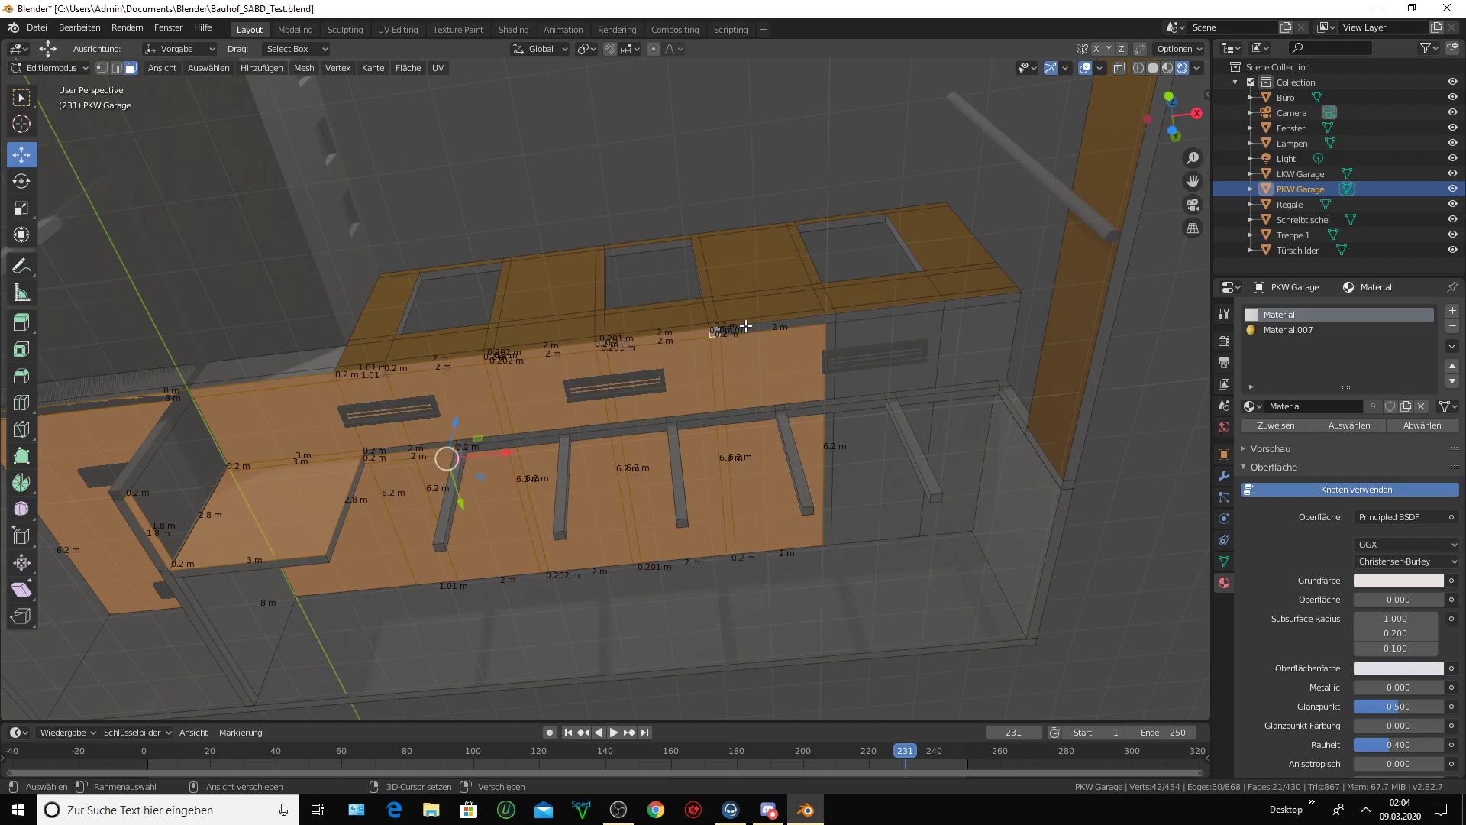
left_click(821, 322, "shift")
left_click(836, 319, "shift")
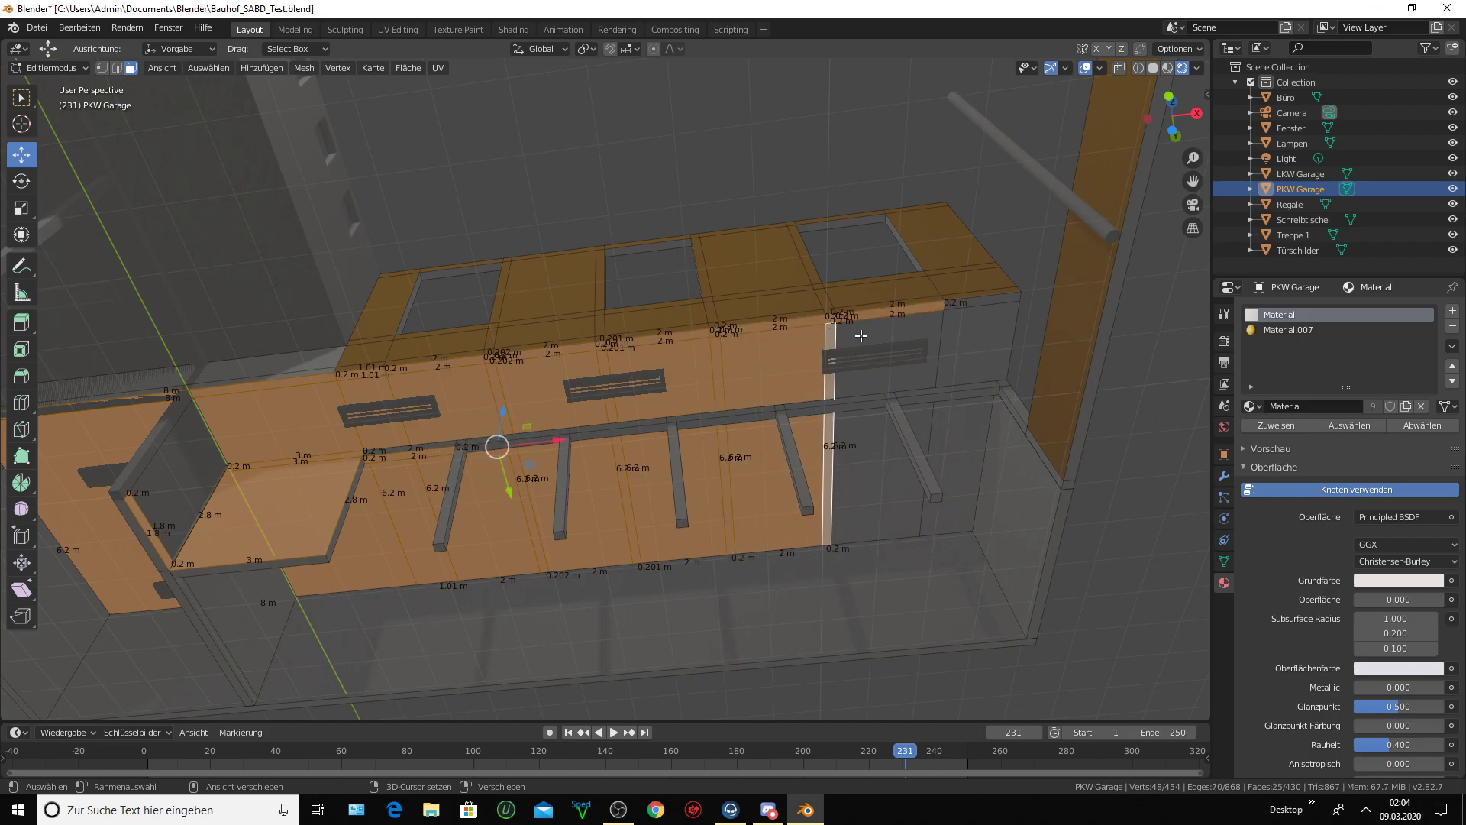
left_click(867, 336, "shift")
left_click(966, 345, "shift")
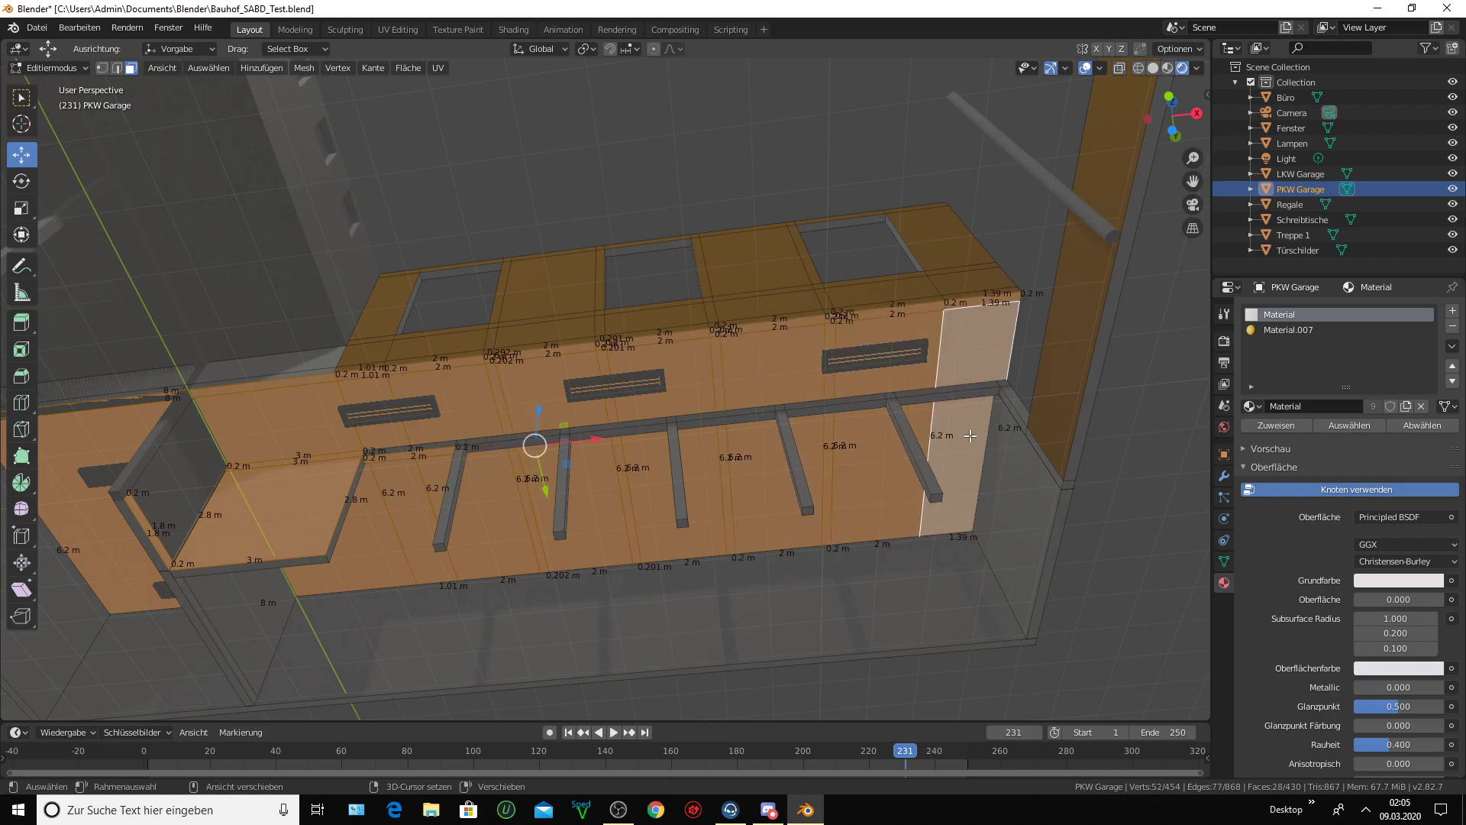
- Add the large garage floor face, the right side panel and its edge strips
left_click(840, 621, "shift")
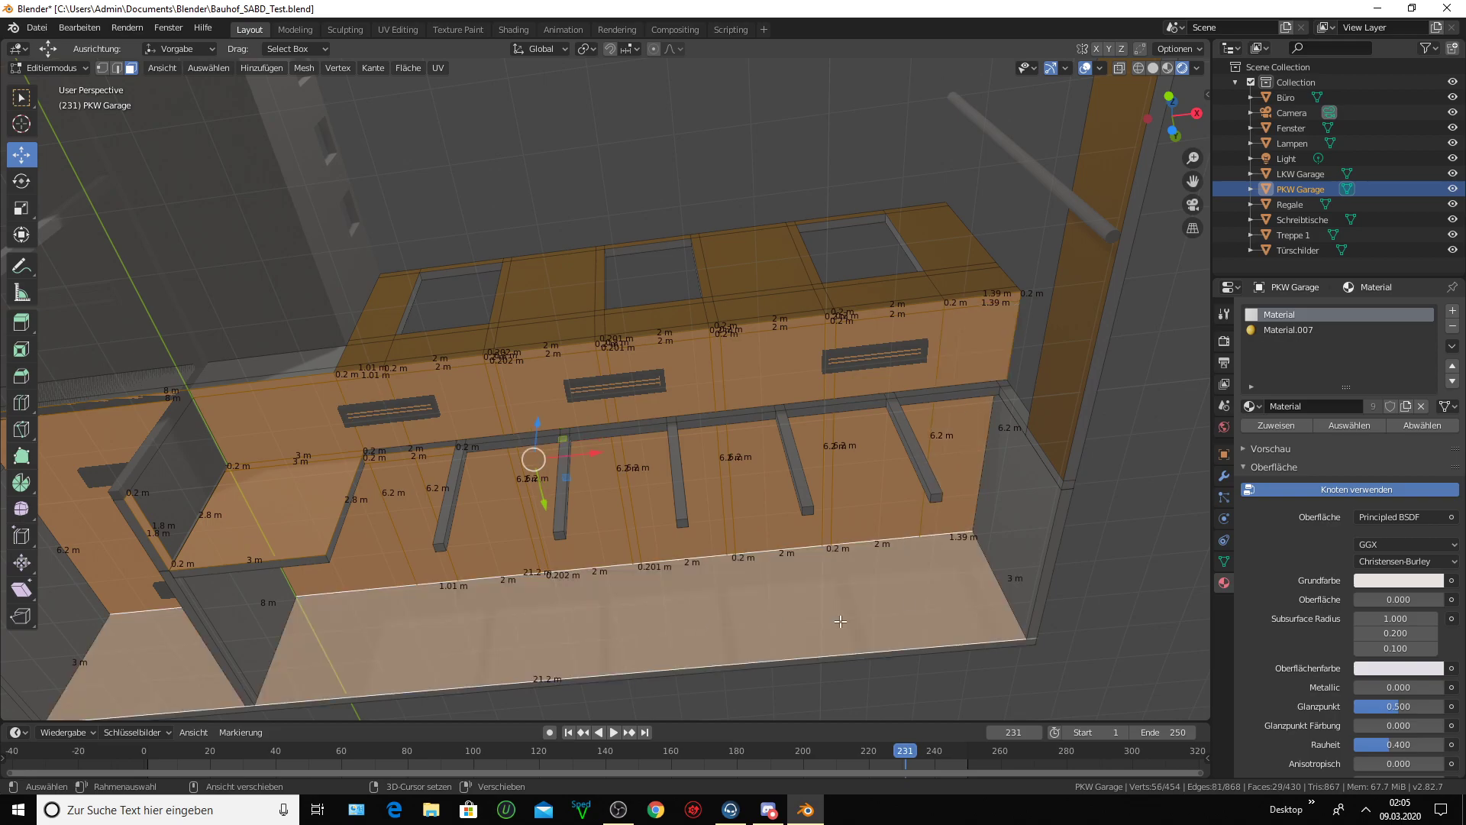
left_click(1018, 508, "shift")
left_click(1021, 420, "shift")
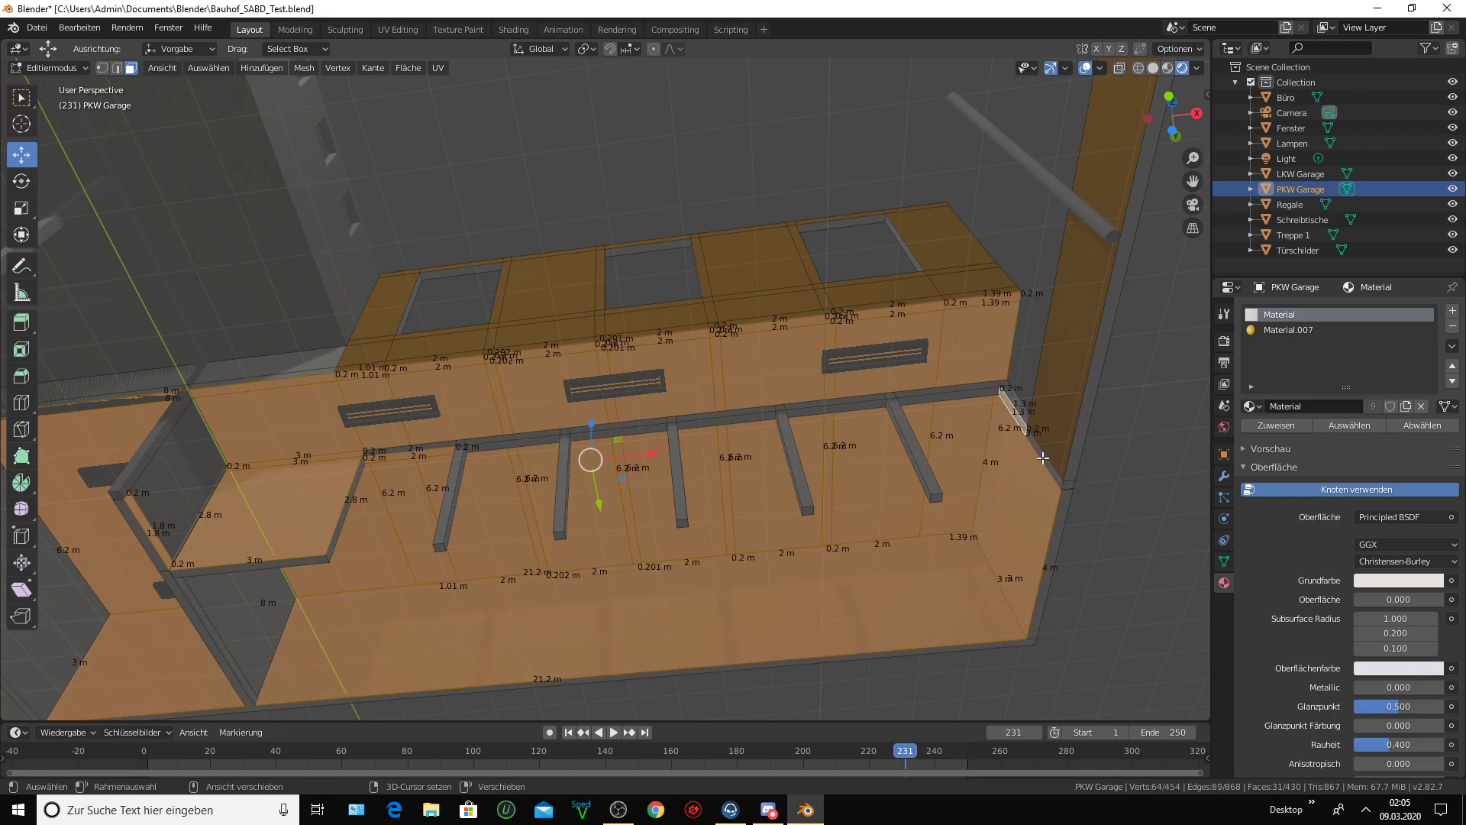
left_click(1055, 478, "shift")
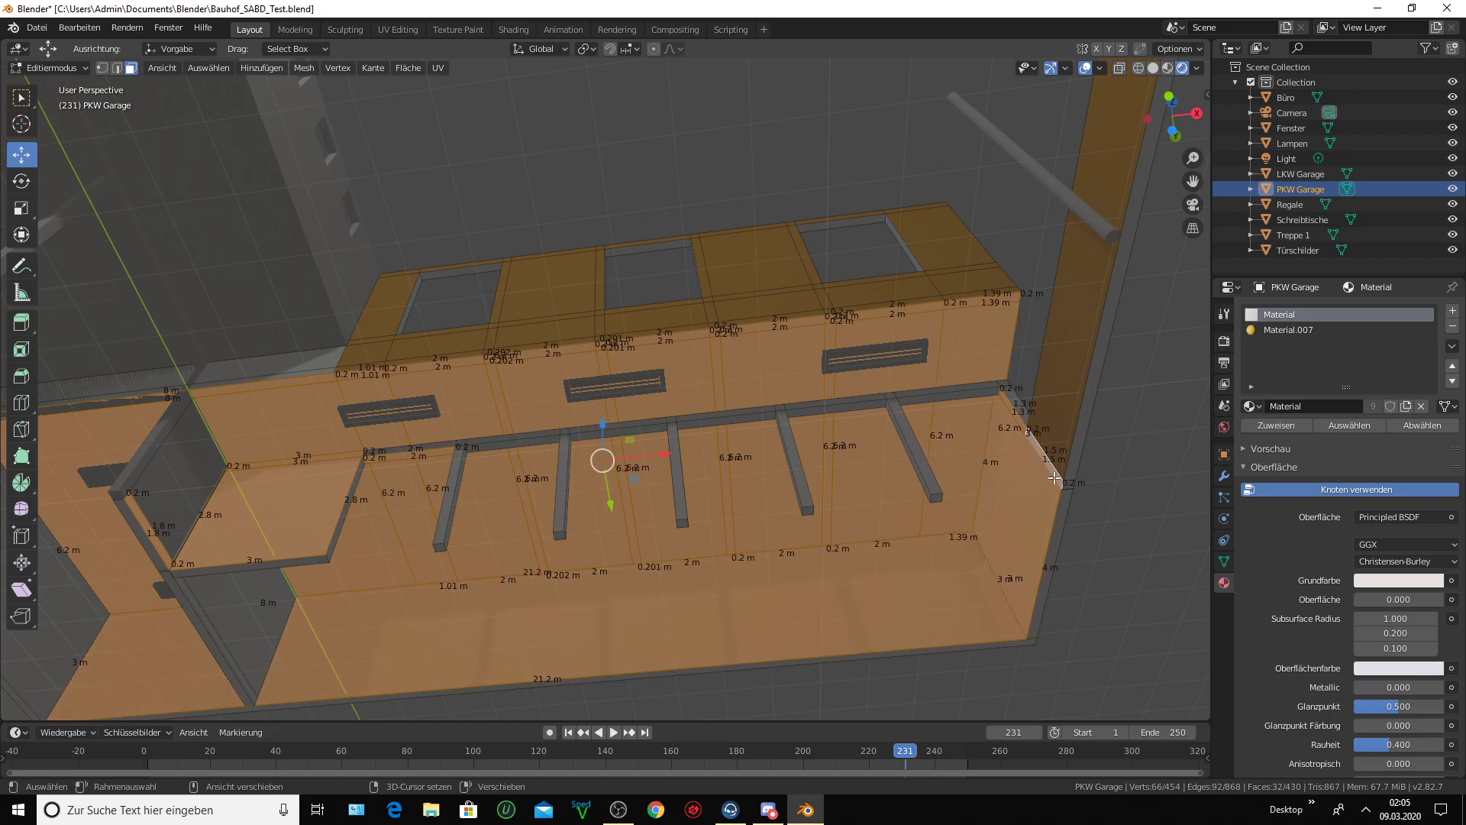
- Add beam strip faces, a vertical beam, the large grey wall and the triangular wall face
left_click(435, 449, "shift")
left_click(447, 450, "shift")
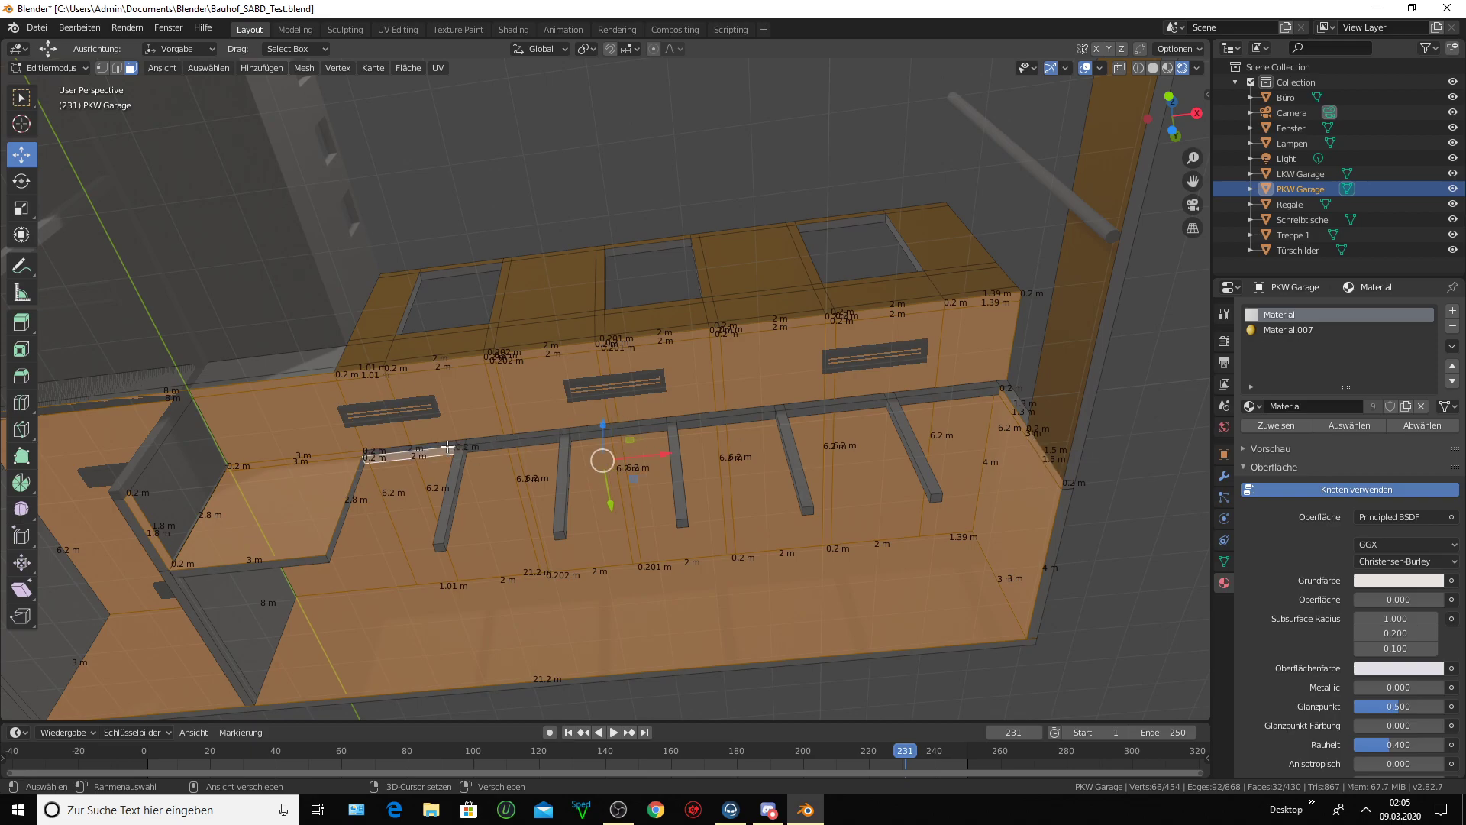
left_click(500, 447, "shift")
left_click(500, 437, "shift")
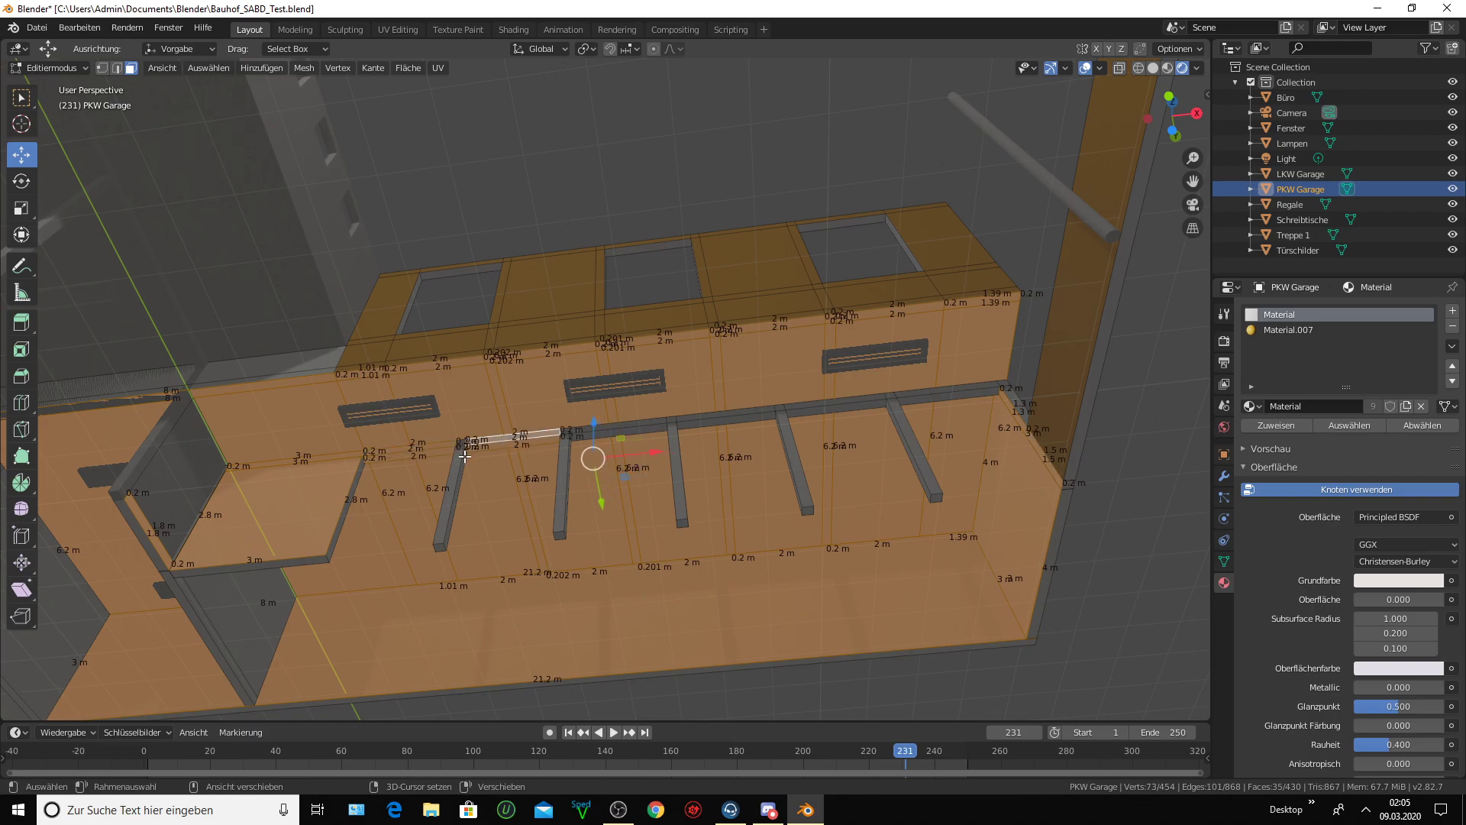
left_click(460, 485, "shift")
left_click(464, 502, "shift")
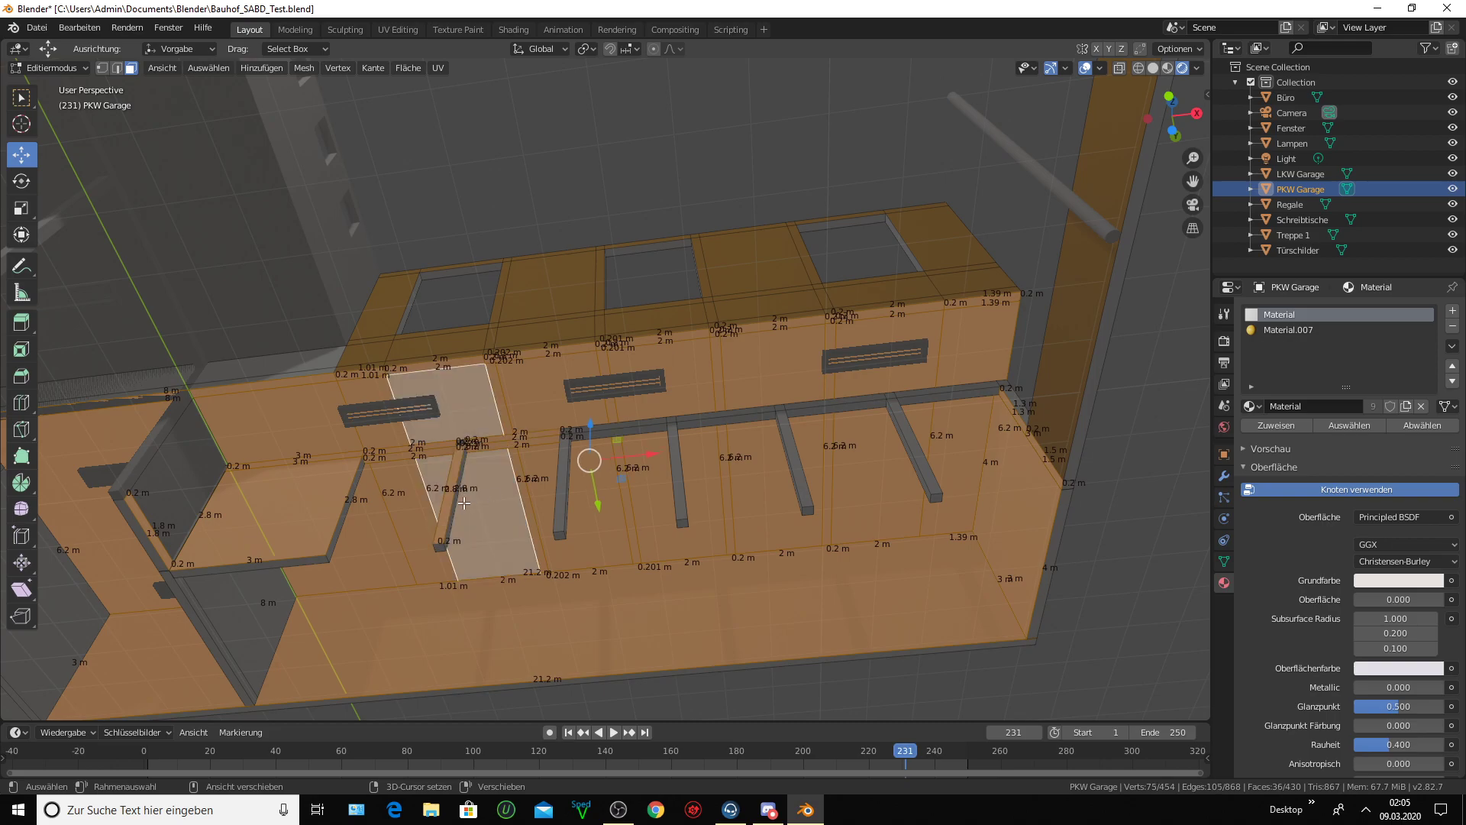
left_click(454, 506, "shift")
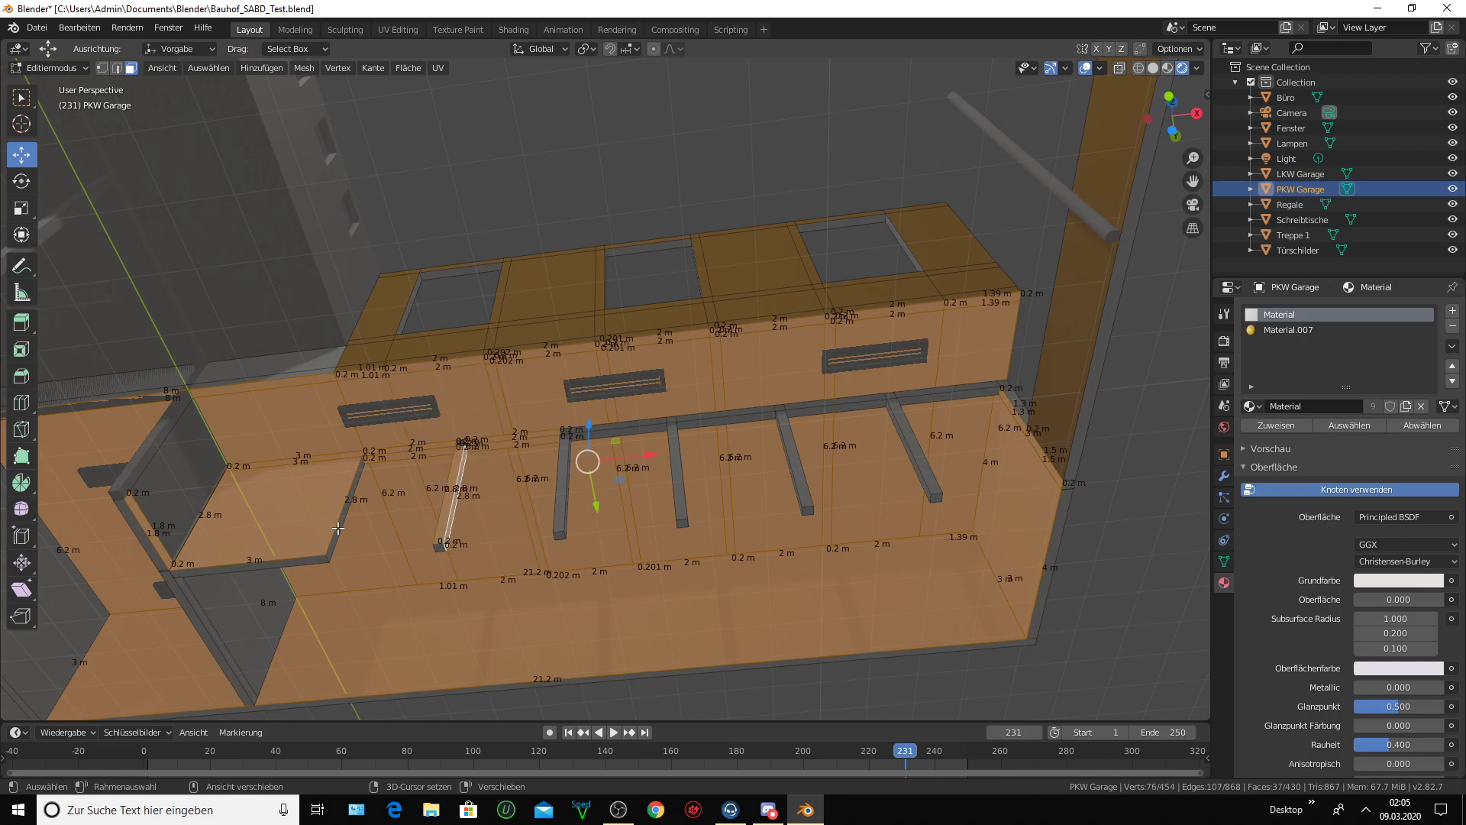
left_click(339, 527, "shift")
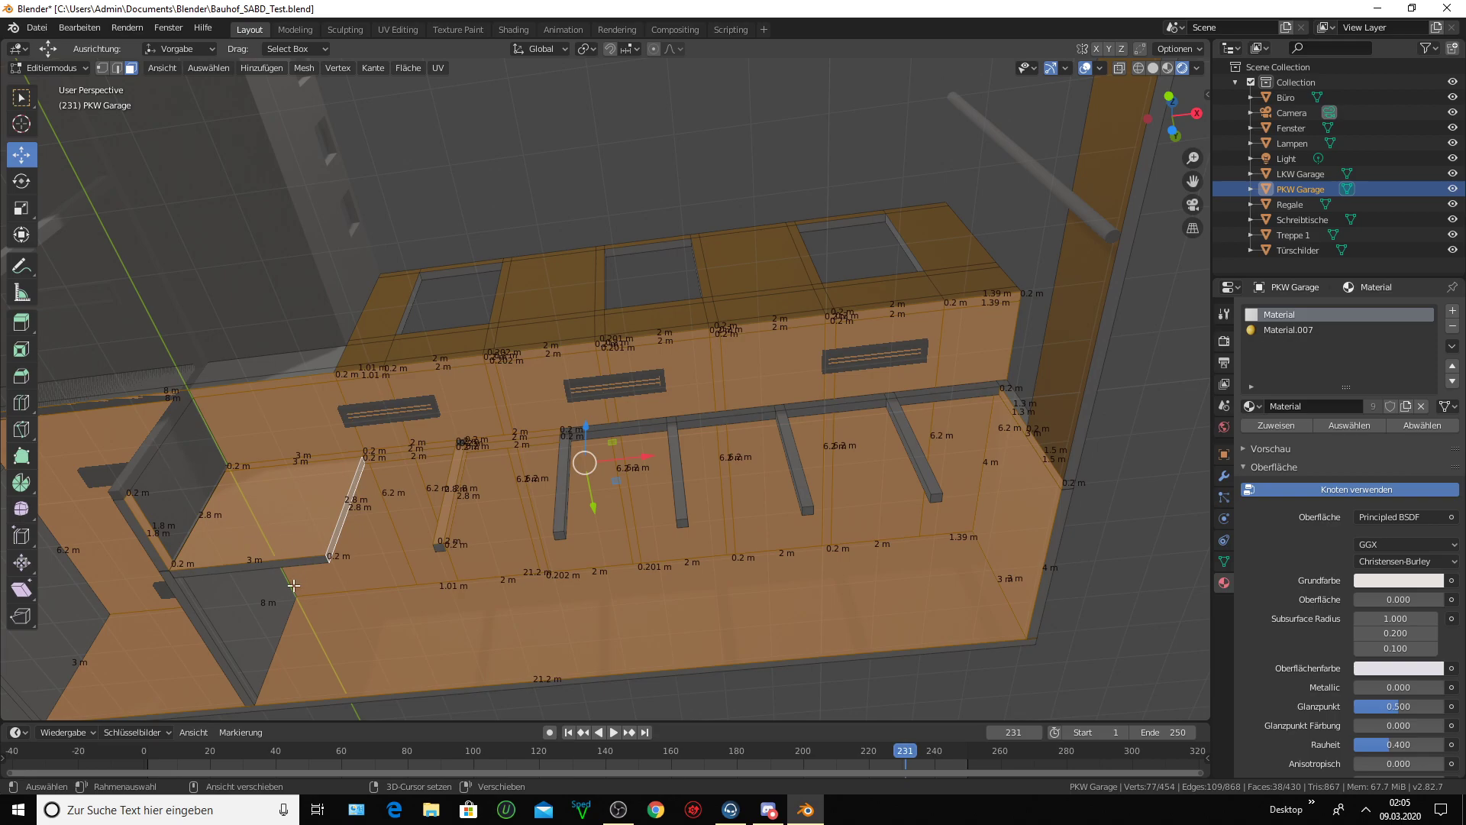
left_click(241, 615, "shift")
left_click(213, 625, "shift")
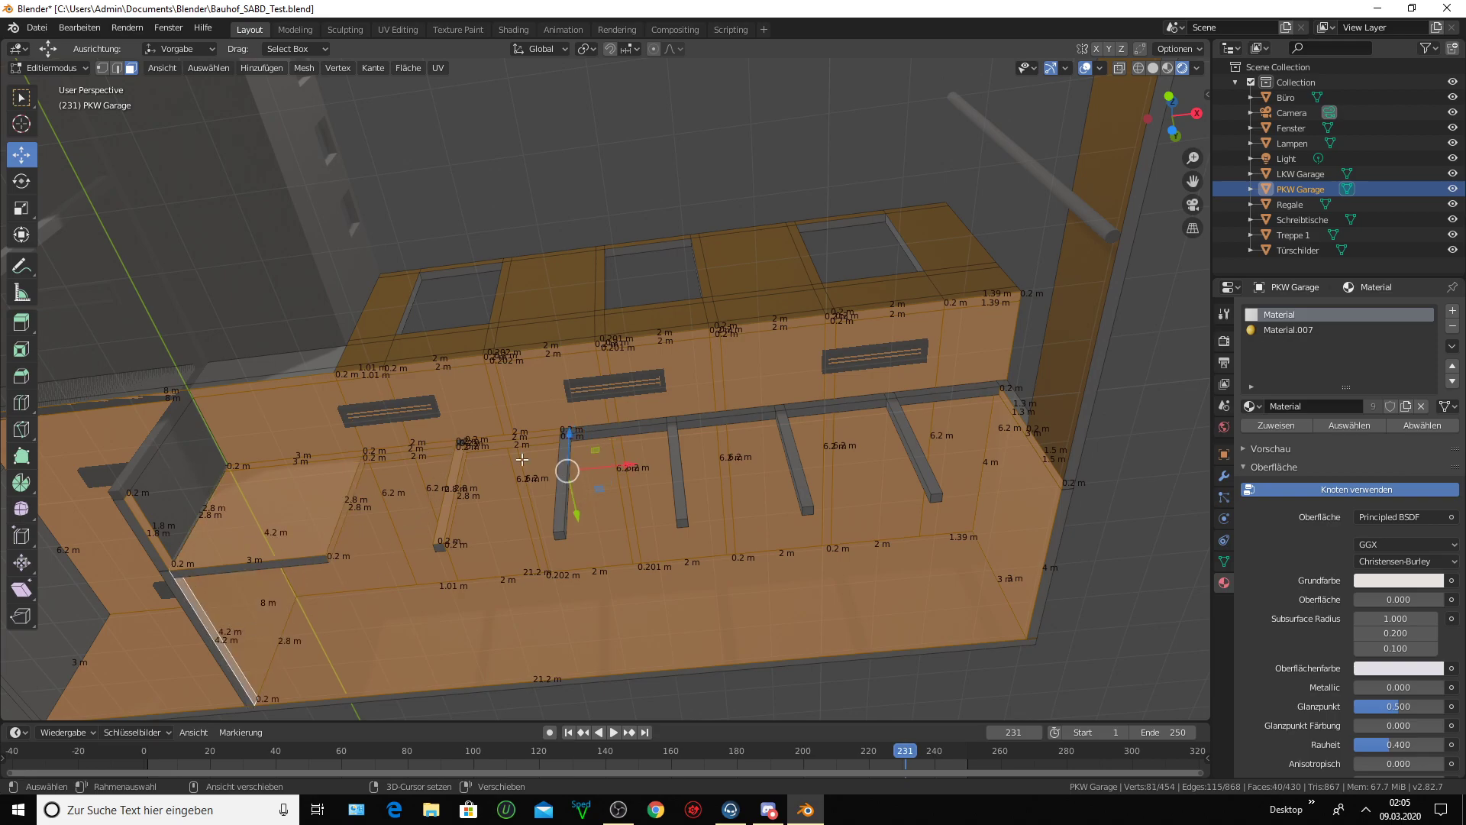
- Add the first two vertical shelf-support beams and a horizontal beam strip
left_click(571, 432, "shift")
left_click(563, 481, "shift")
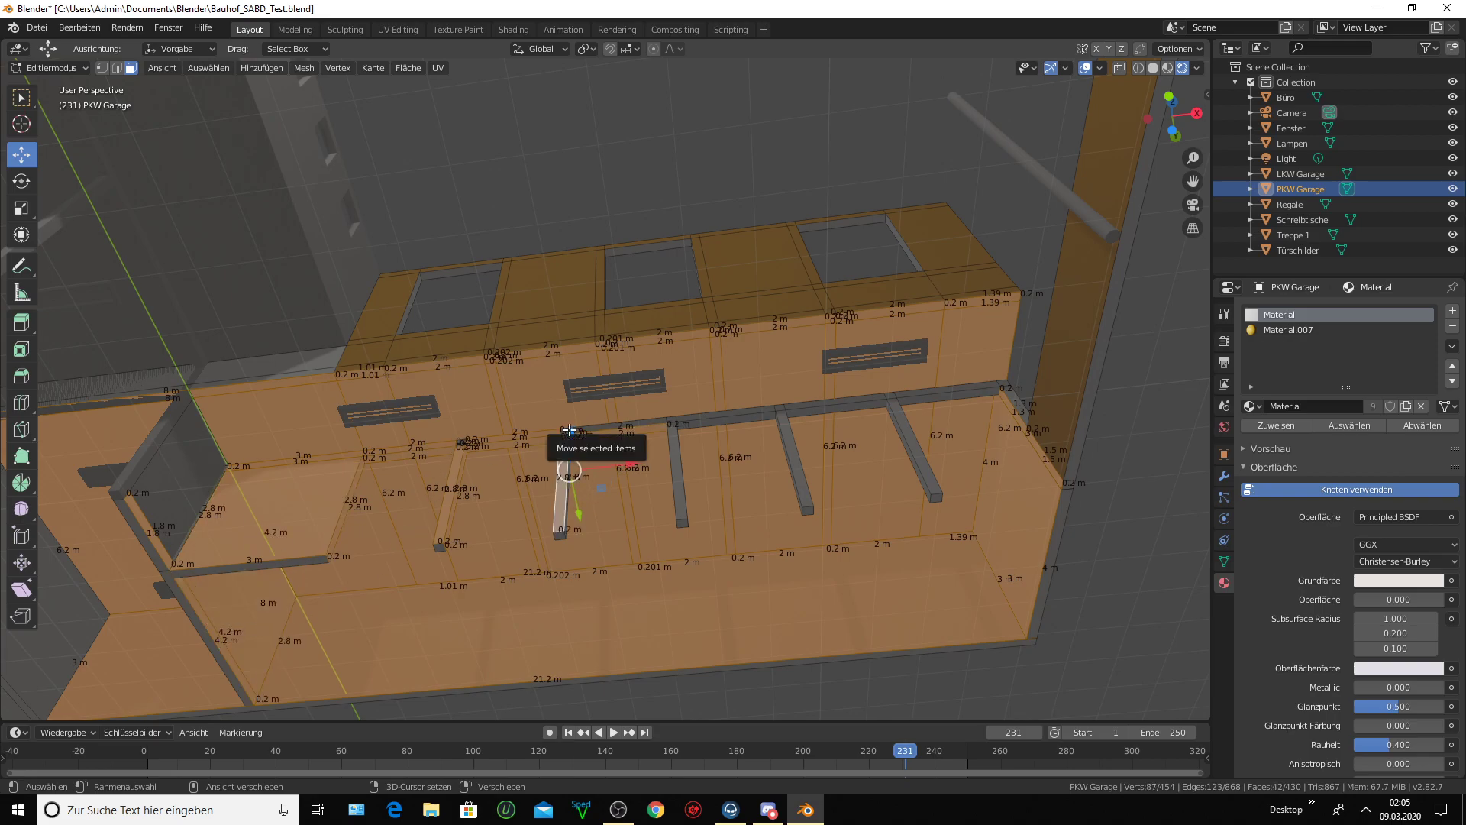
left_click(652, 422, "shift")
left_click(707, 416, "shift")
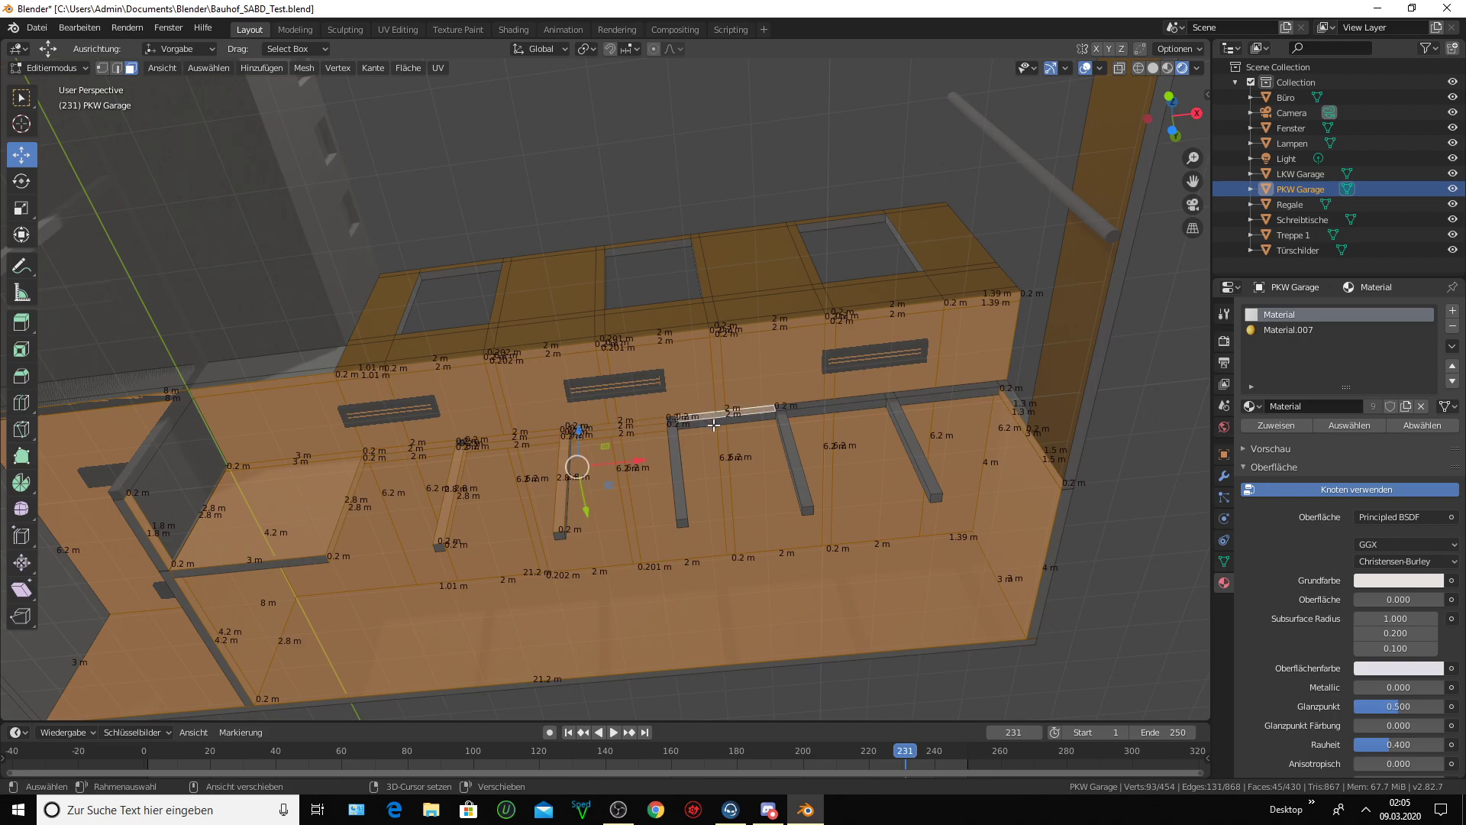
left_click(674, 419, "shift")
left_click(673, 446, "shift")
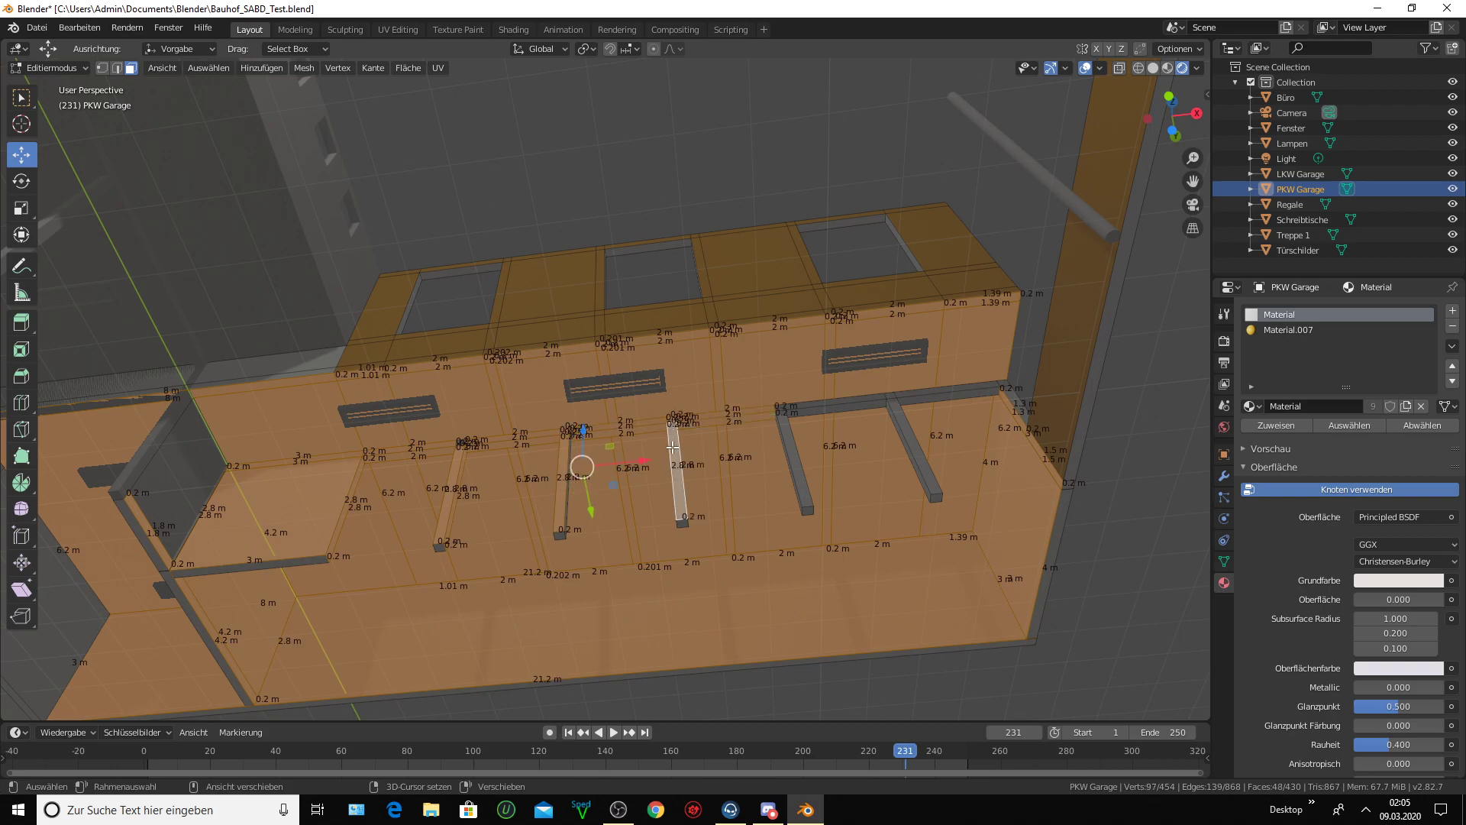
left_click(682, 495, "shift")
- Add the third and fourth vertical beams, right horizontal beam strips and the back wall face
left_click(785, 414, "shift")
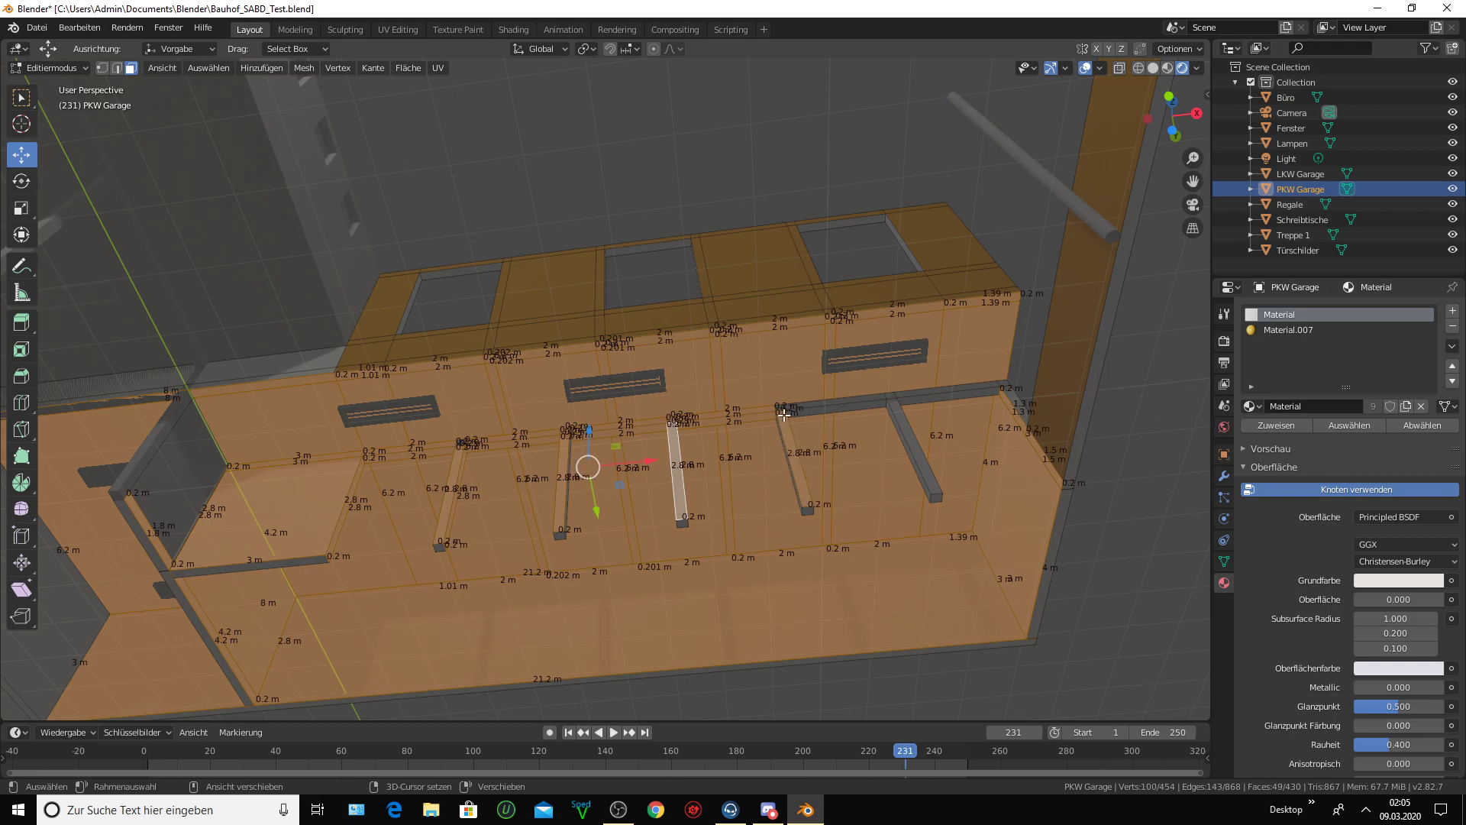
left_click(780, 408, "shift")
left_click(817, 407, "shift")
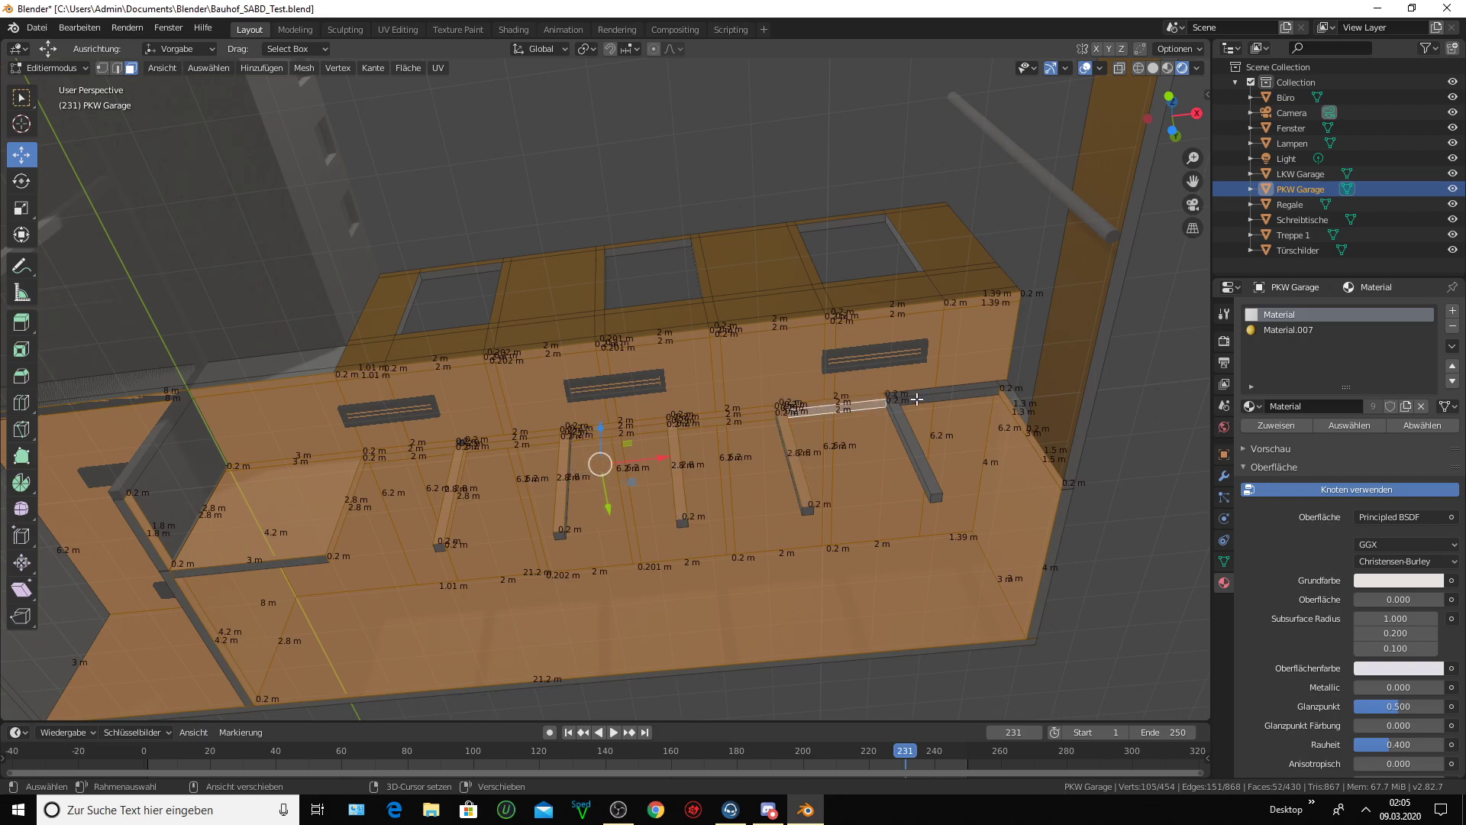
left_click(904, 395, "shift")
left_click(900, 411, "shift")
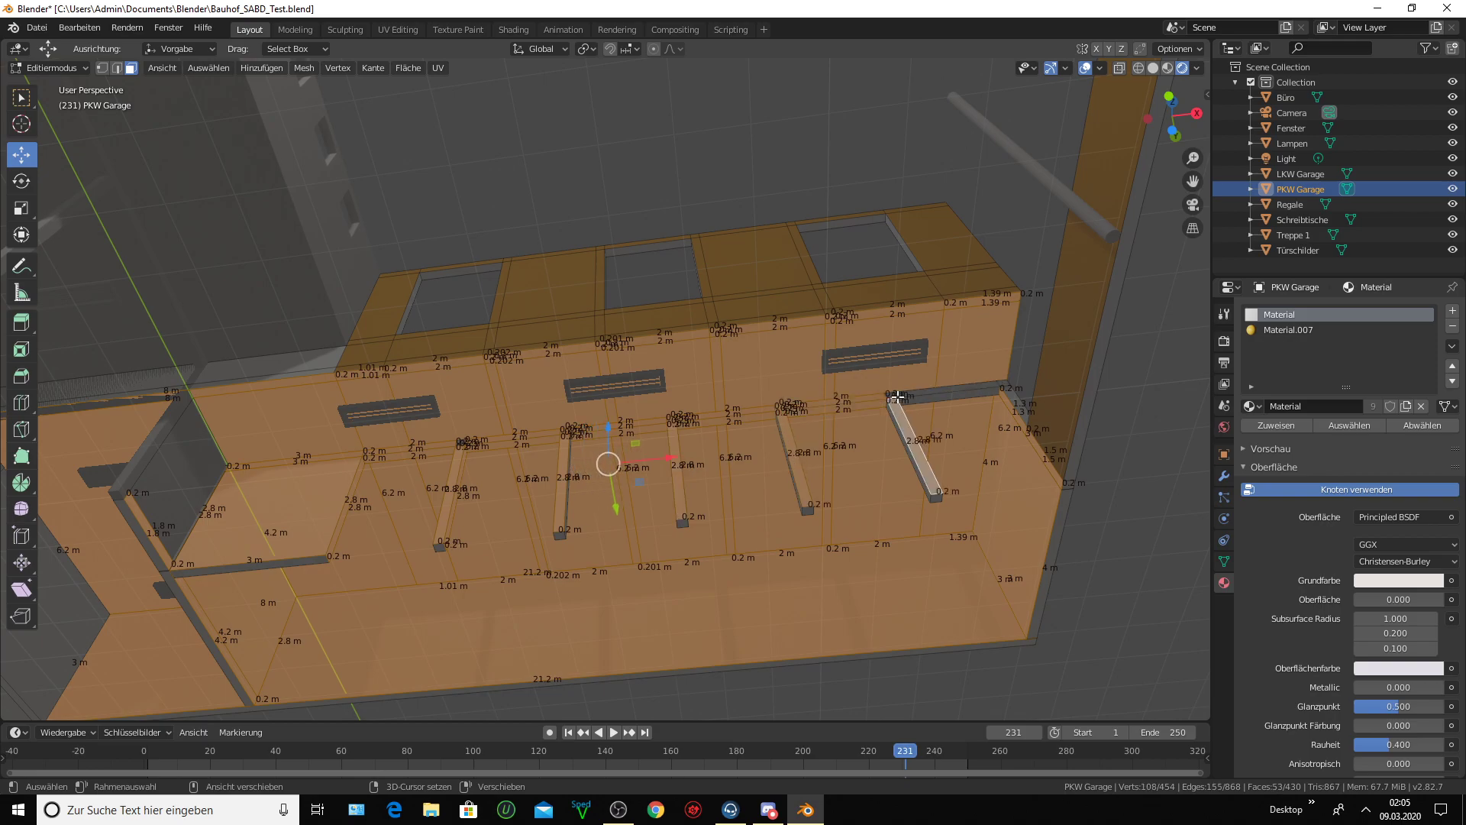
left_click(914, 393, "shift")
left_click(940, 401, "shift")
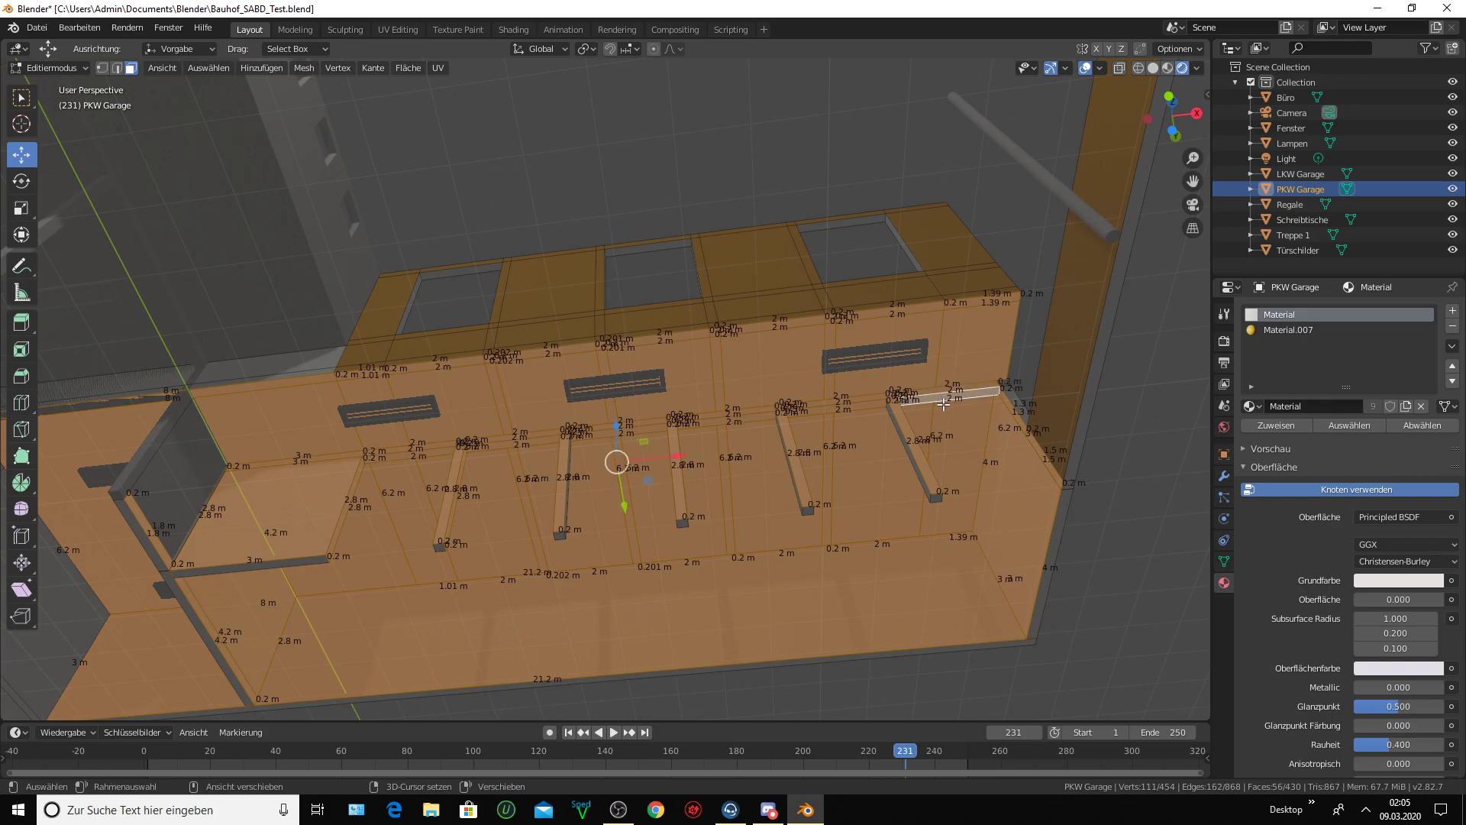
left_click(897, 419, "shift")
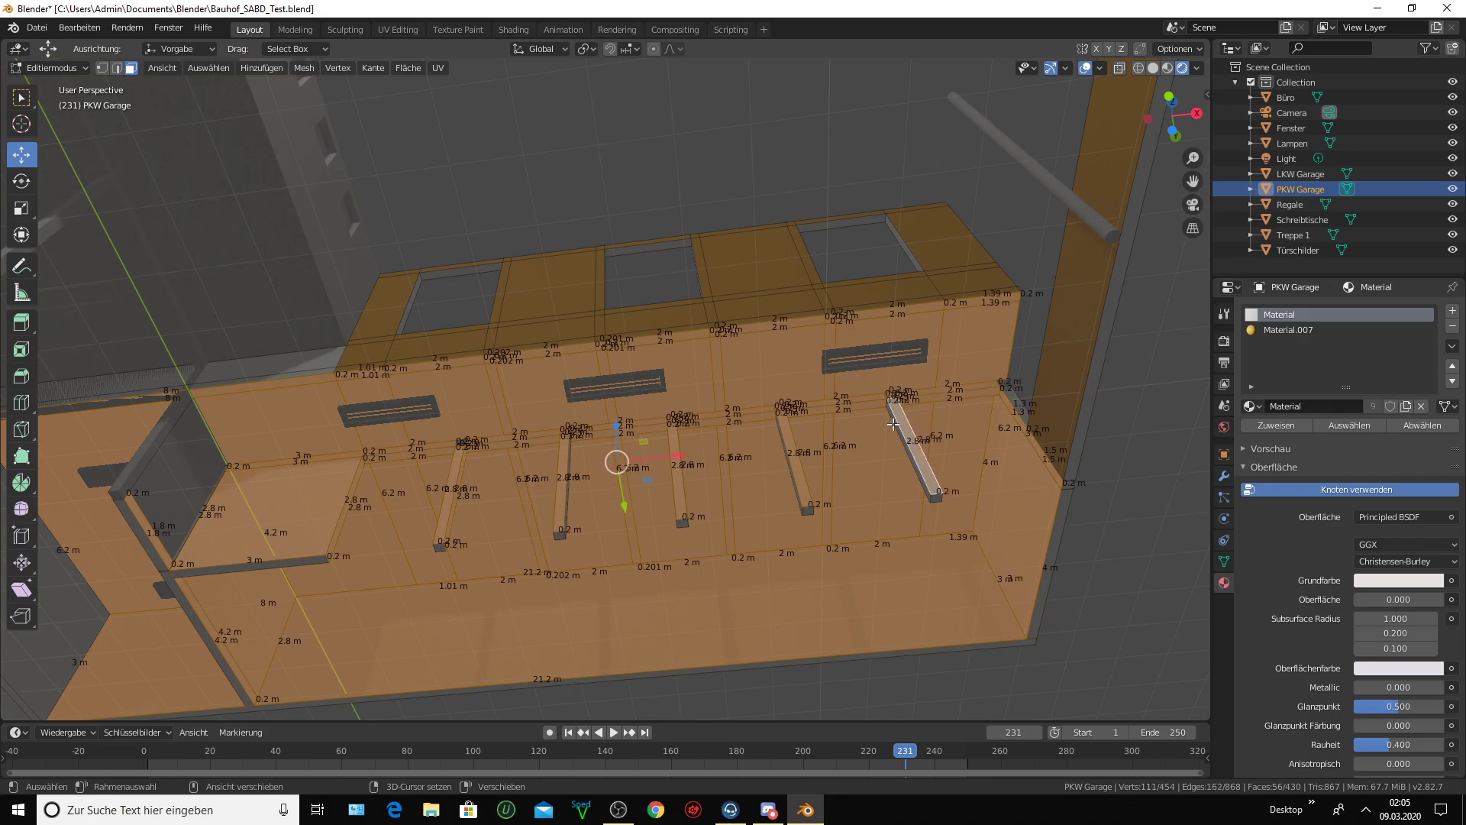
left_click(893, 425, "shift")
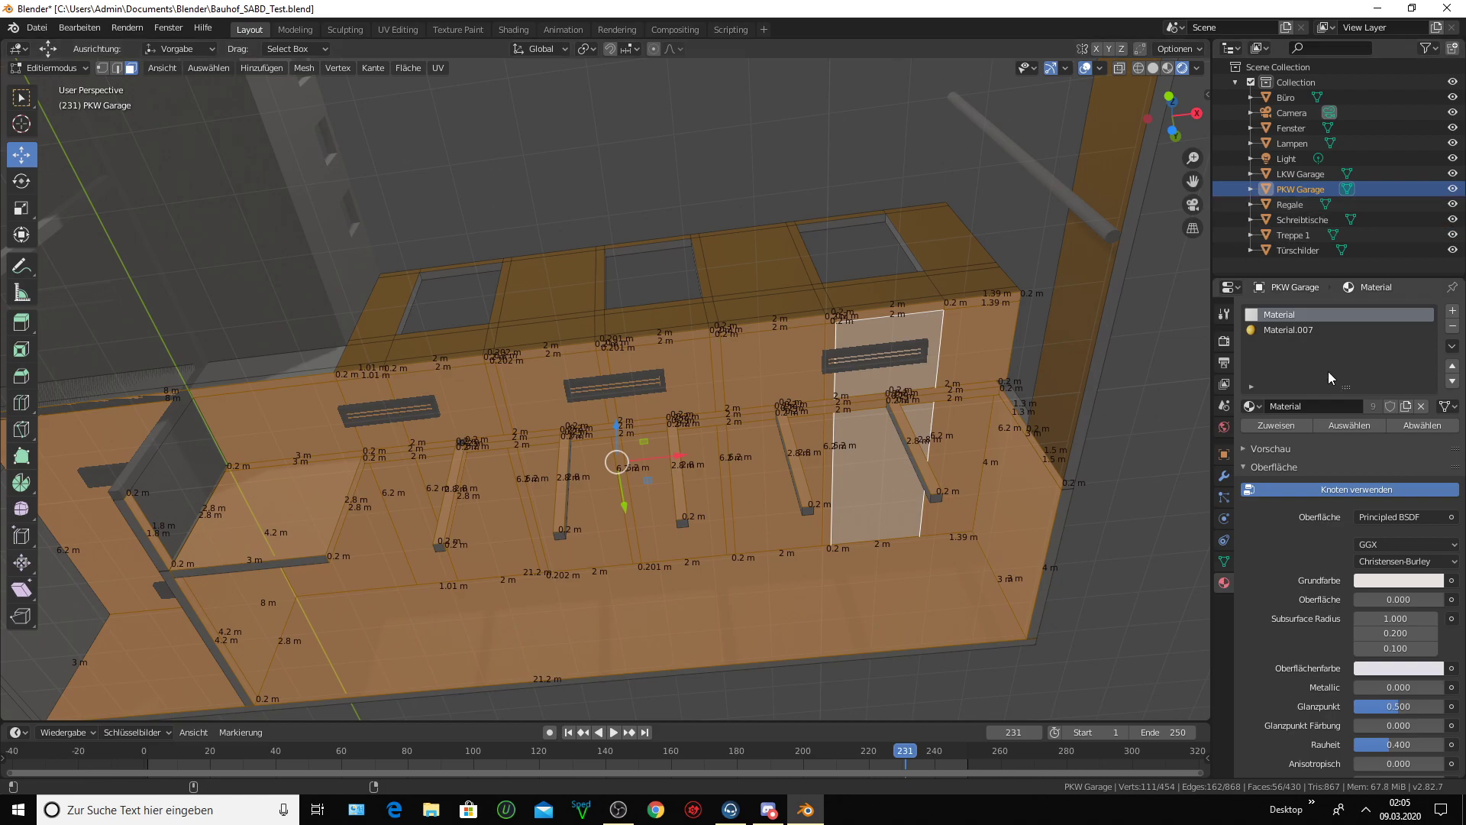
- Assign Material.007 to the selected floor, wall and beam faces, leaving one face selected
left_click(1293, 332)
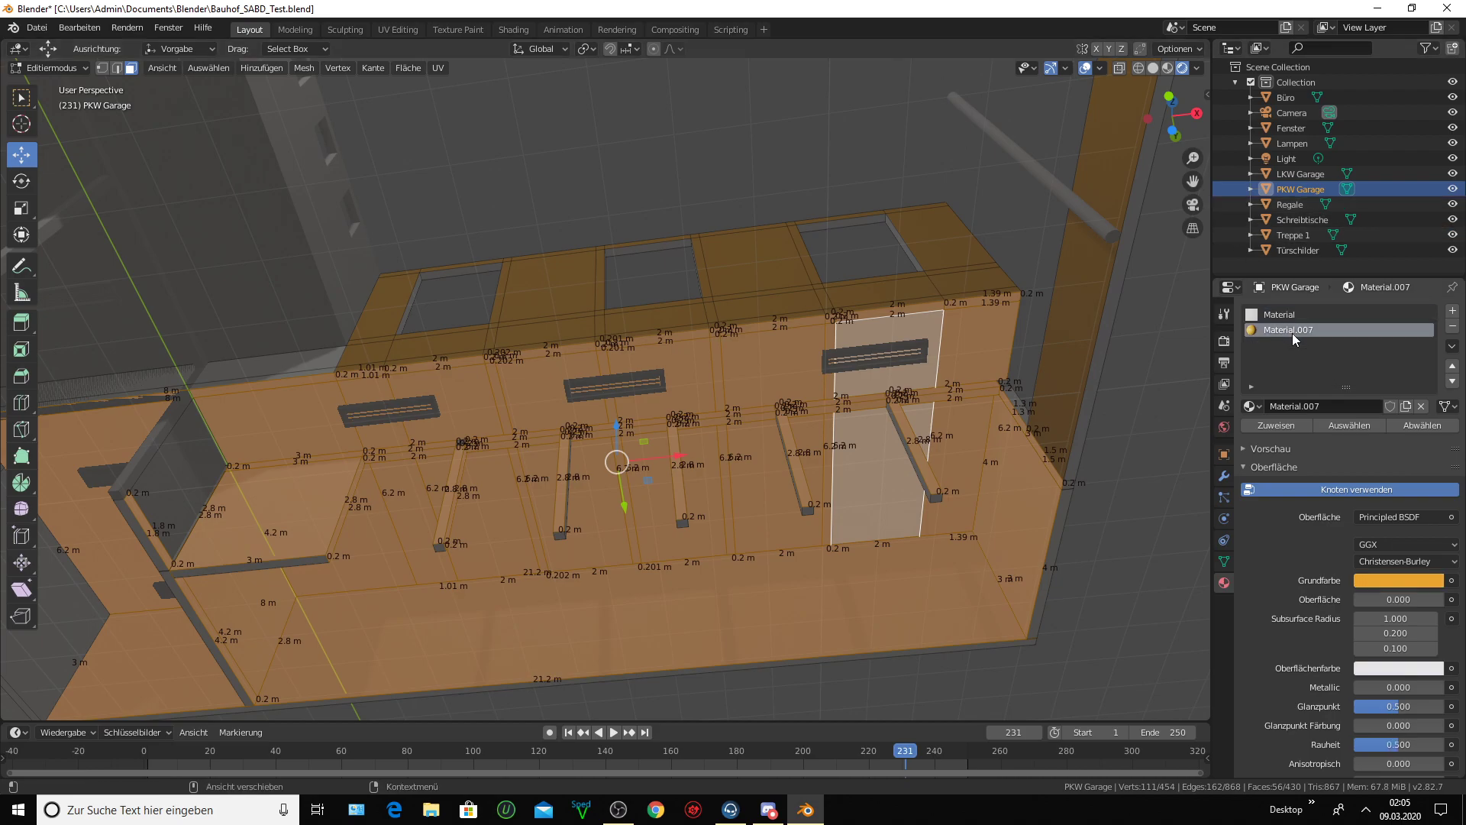
left_click(1273, 423)
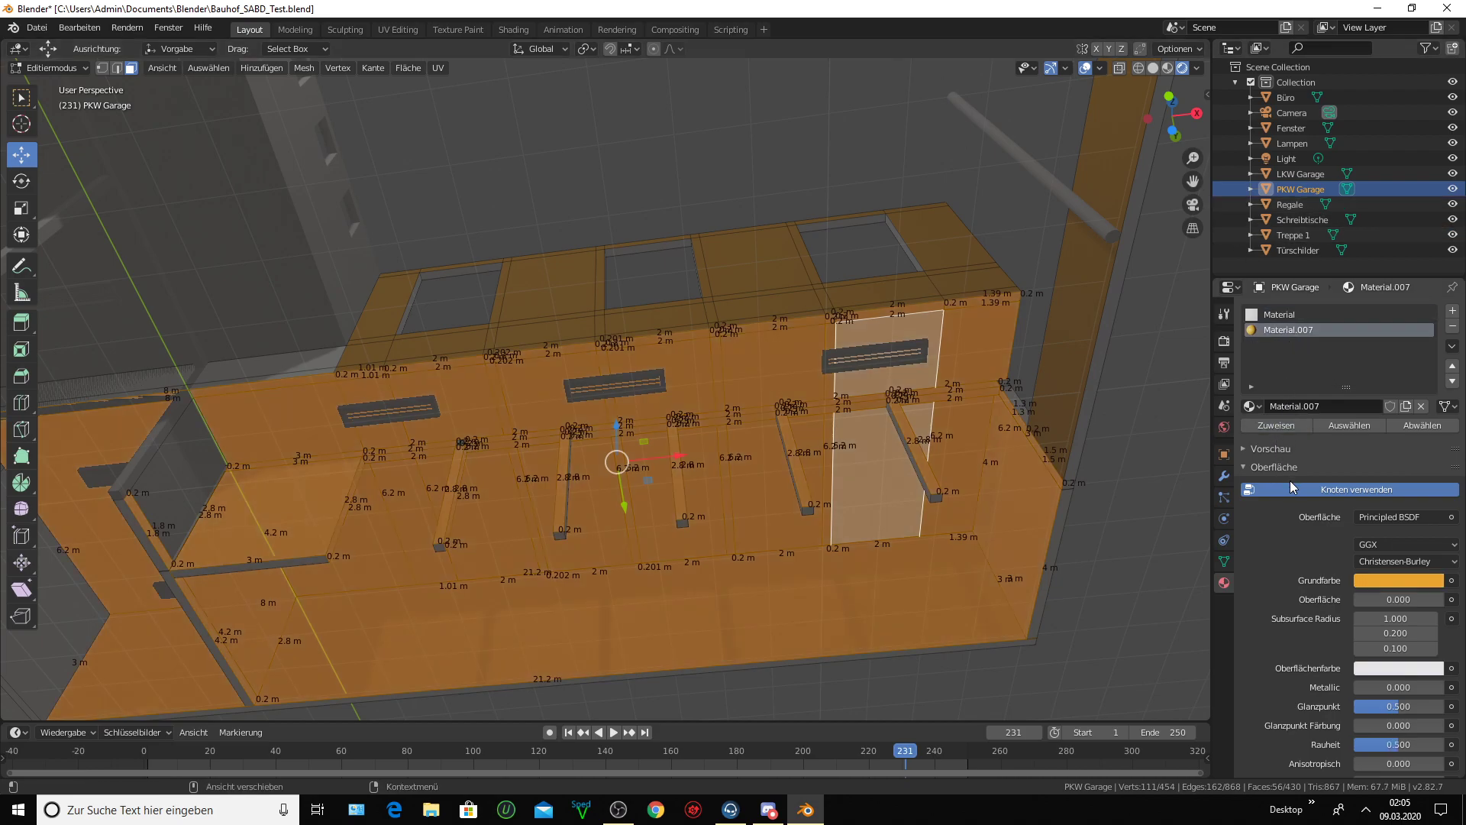
left_click(764, 458)
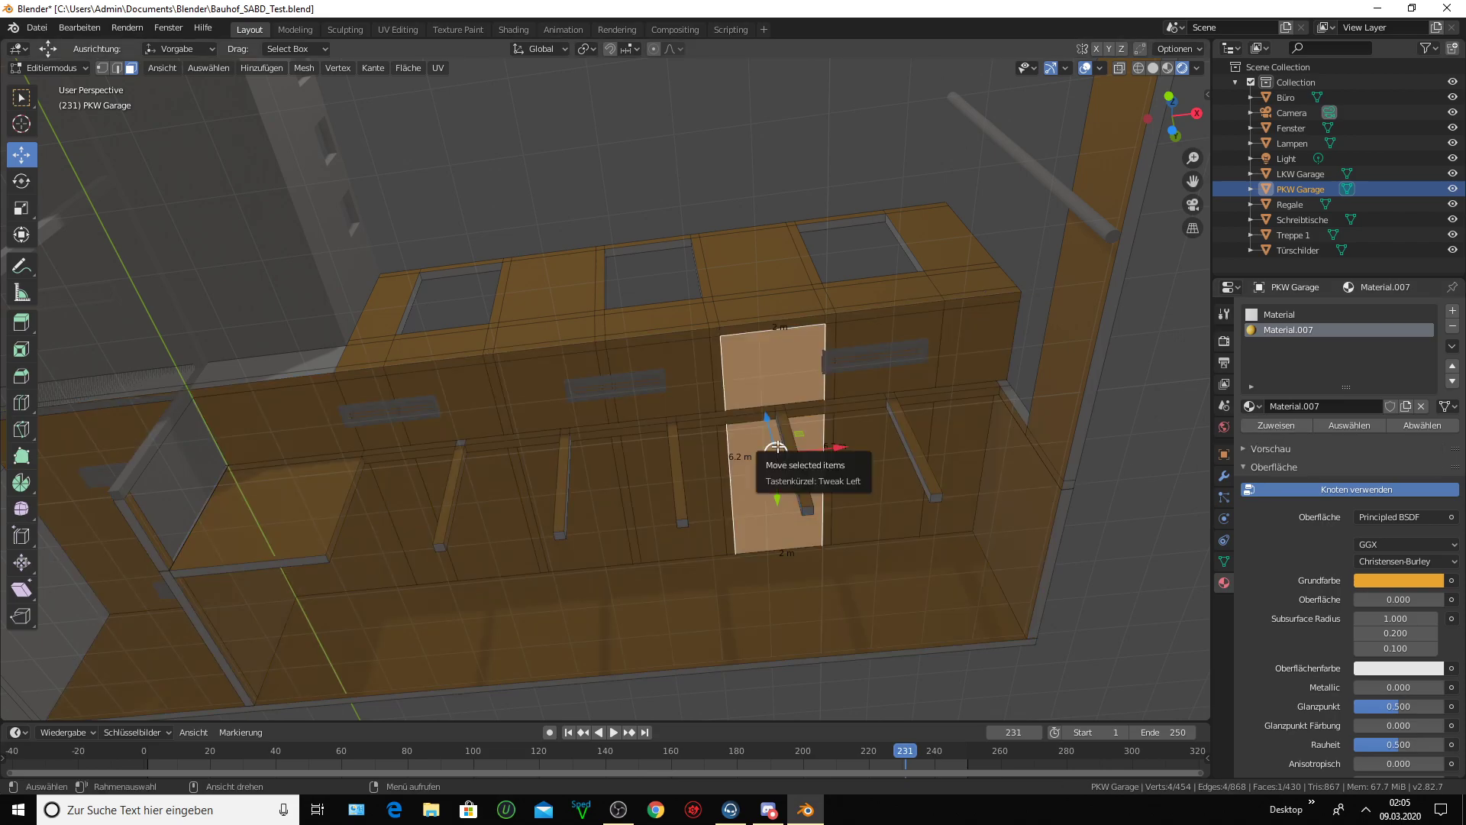
- Orbit the view to inspect the building from the front and from below
mouse_move(768, 457)
middle_mouse_down()
mouse_move(747, 456)
mouse_move(869, 469)
mouse_move(861, 478)
middle_mouse_up()
middle_click_drag(853, 488, 811, 525)
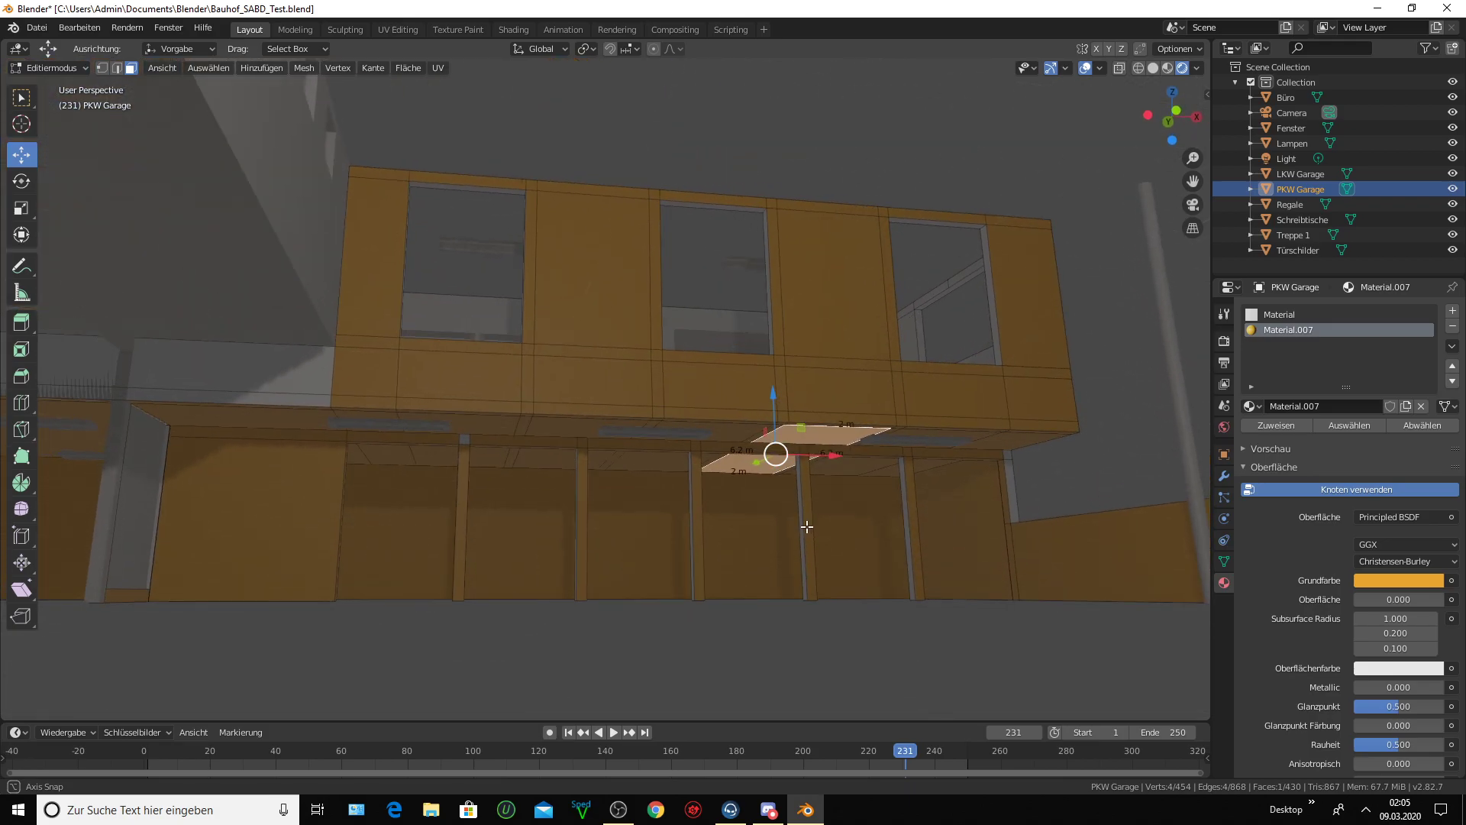
middle_click_drag(812, 526, 844, 502)
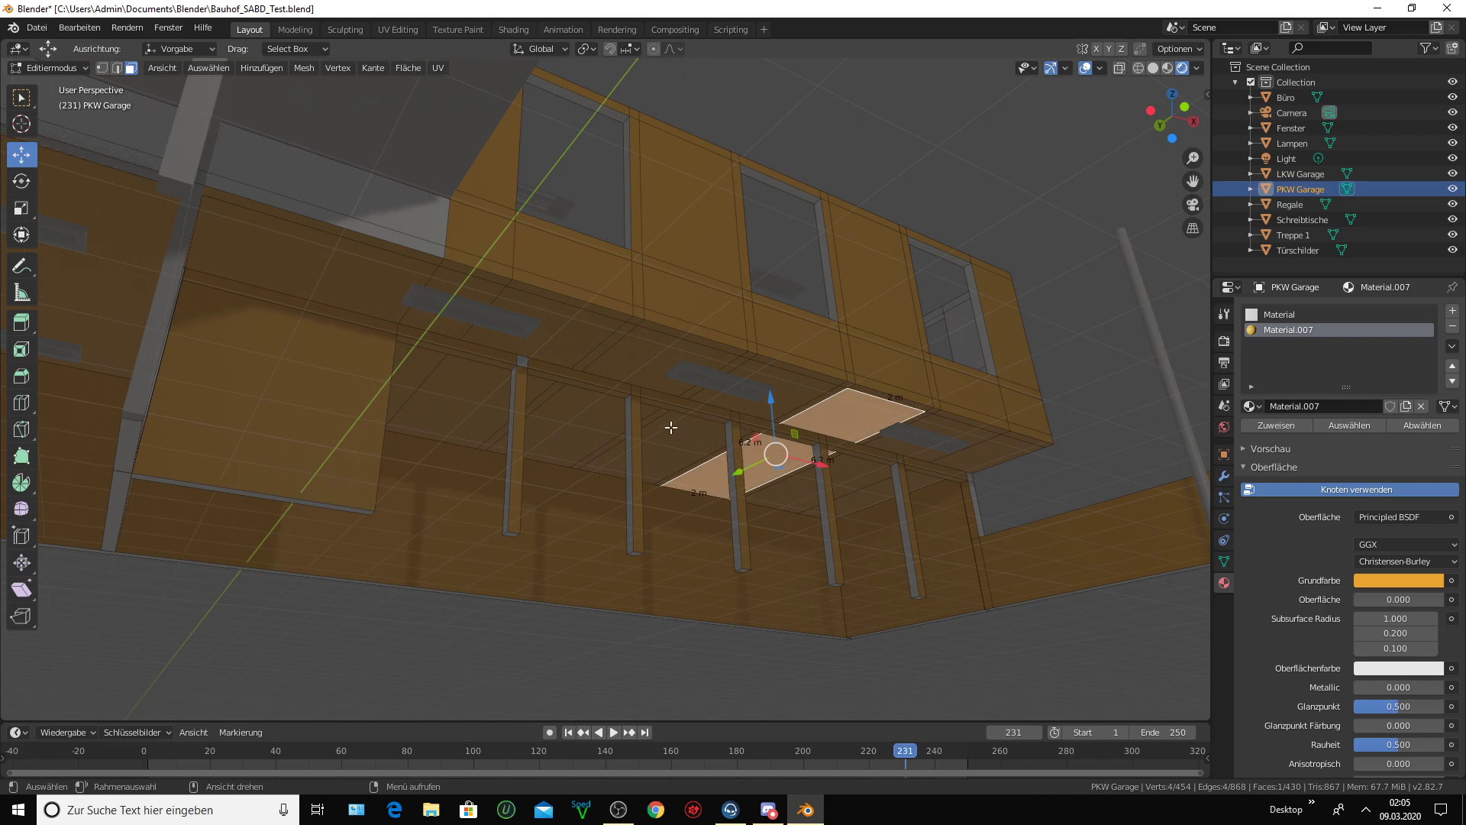
middle_click_drag(628, 432, 555, 386)
- Assign the orange Material.007 to the five PKW Garage pillars
left_click(532, 359)
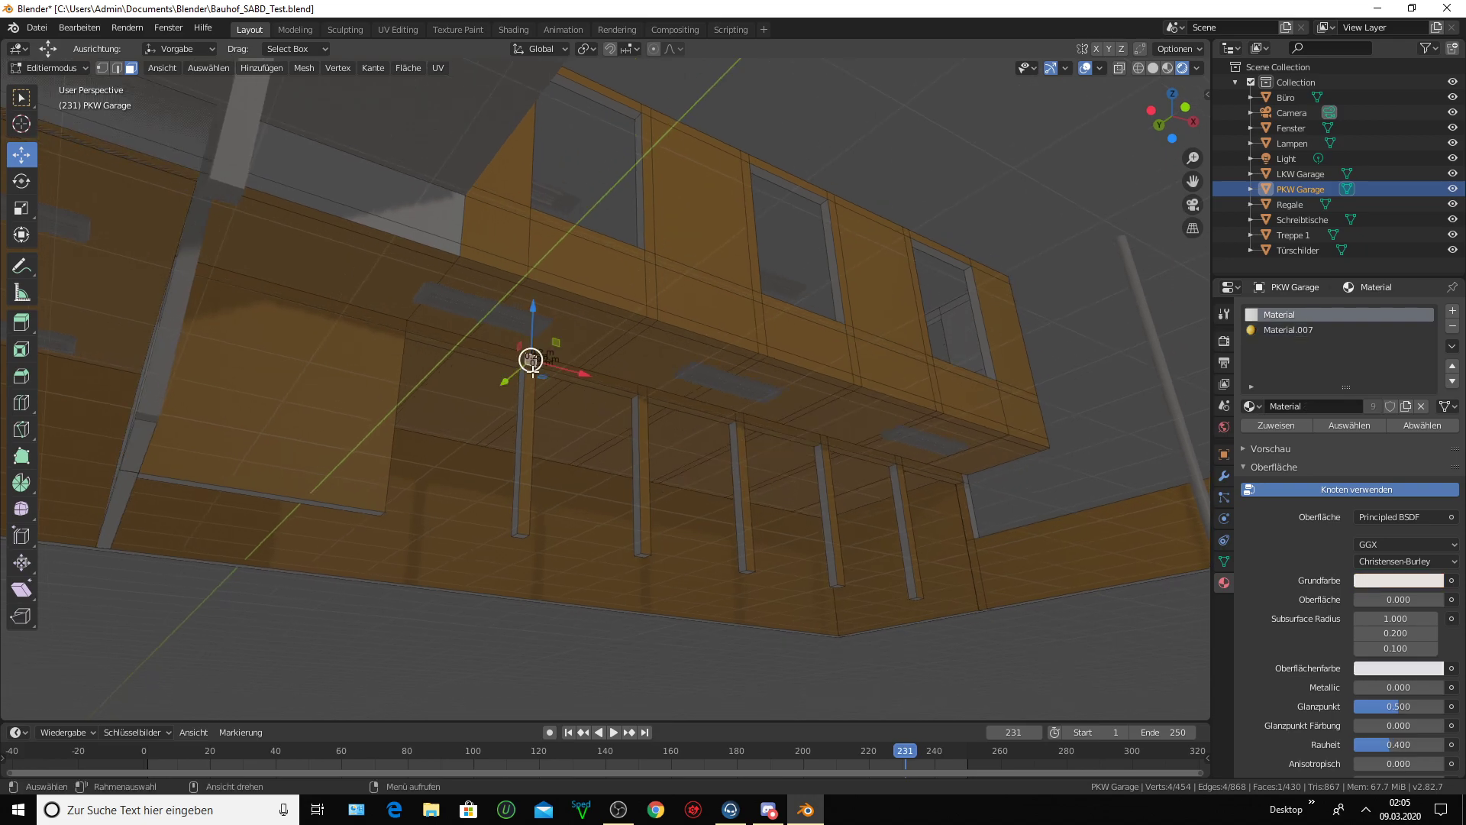
left_click(576, 436, "shift")
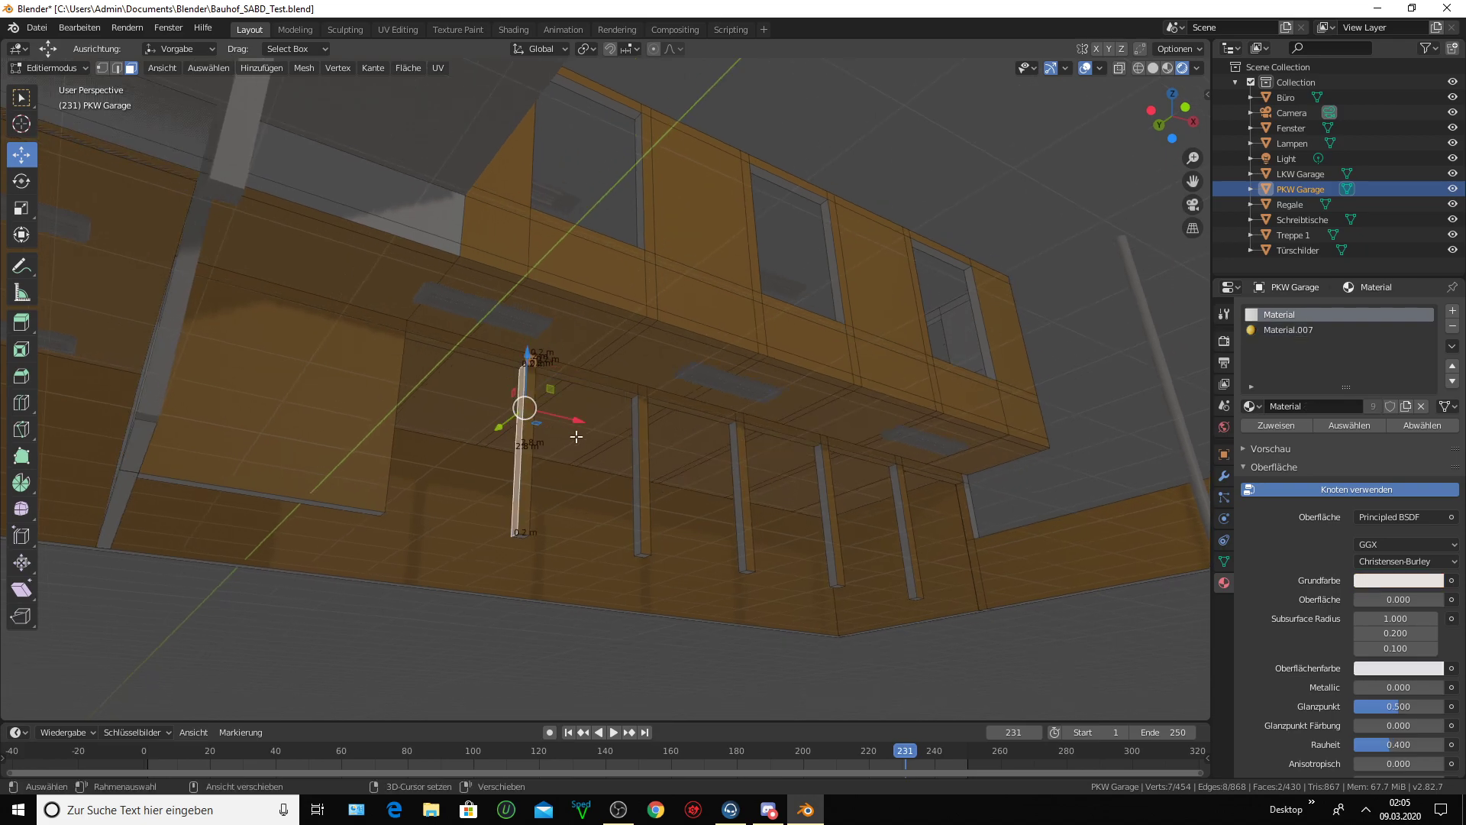
left_click(642, 447, "shift")
left_click(736, 465, "shift")
left_click(829, 484, "shift")
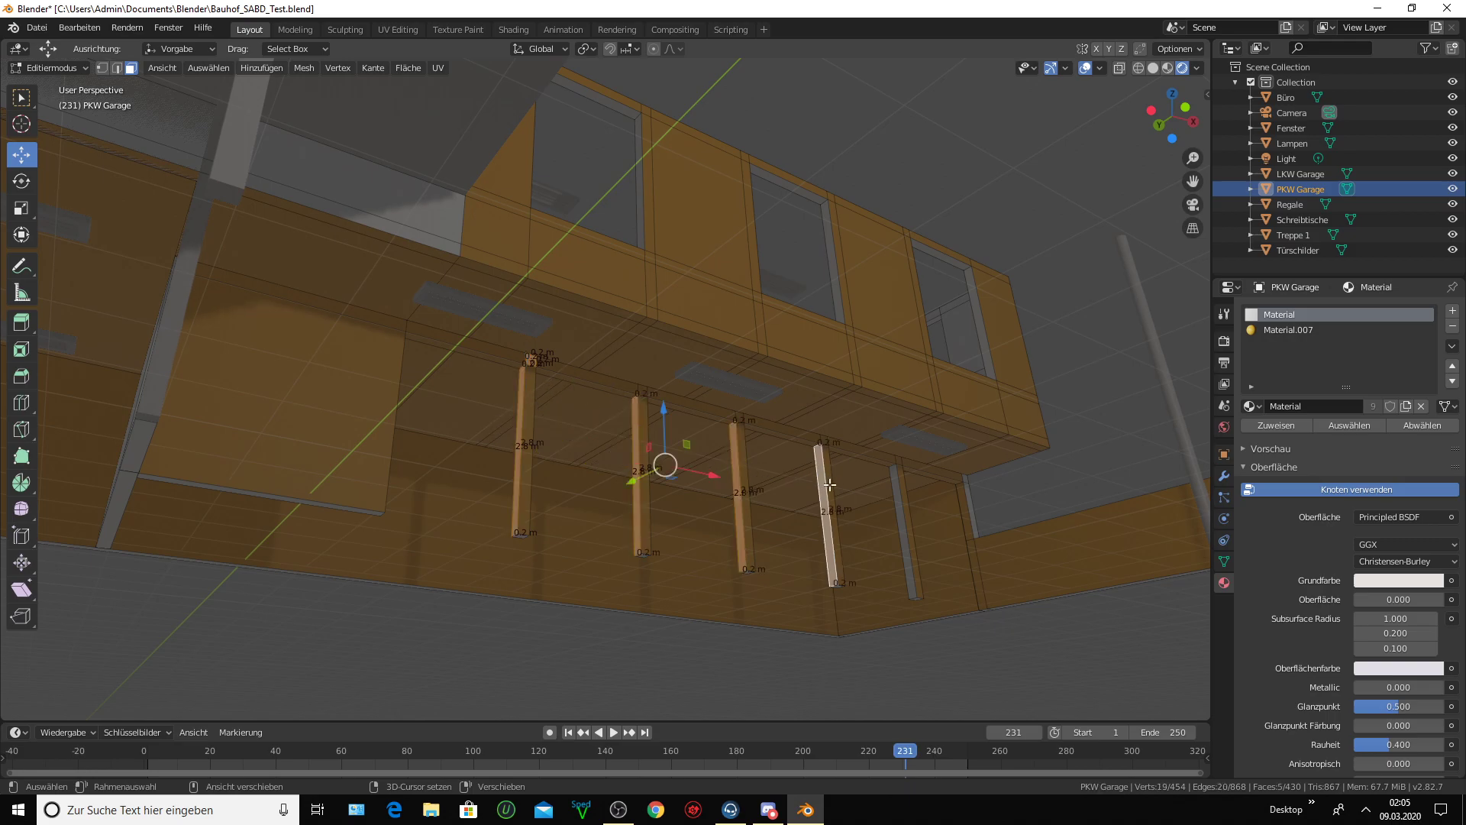
left_click(896, 494, "shift")
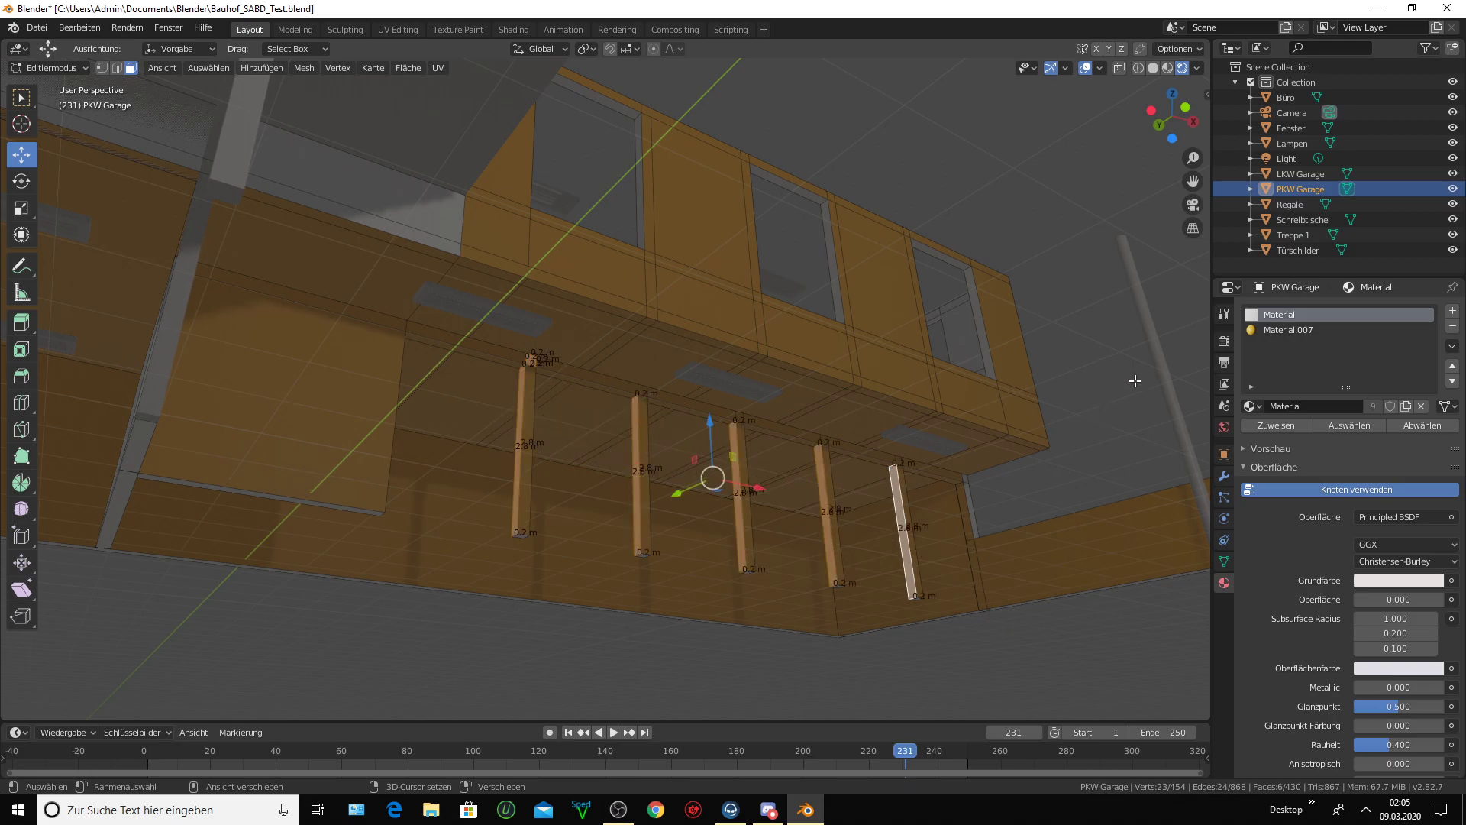
left_click(1293, 330)
left_click(1276, 426)
- Select the upper horizontal beam faces and their adjoining pillar faces across the garage
mouse_move(763, 519)
middle_mouse_down()
mouse_move(854, 517)
mouse_move(966, 484)
mouse_move(532, 414)
middle_mouse_up()
left_click(397, 422, "shift")
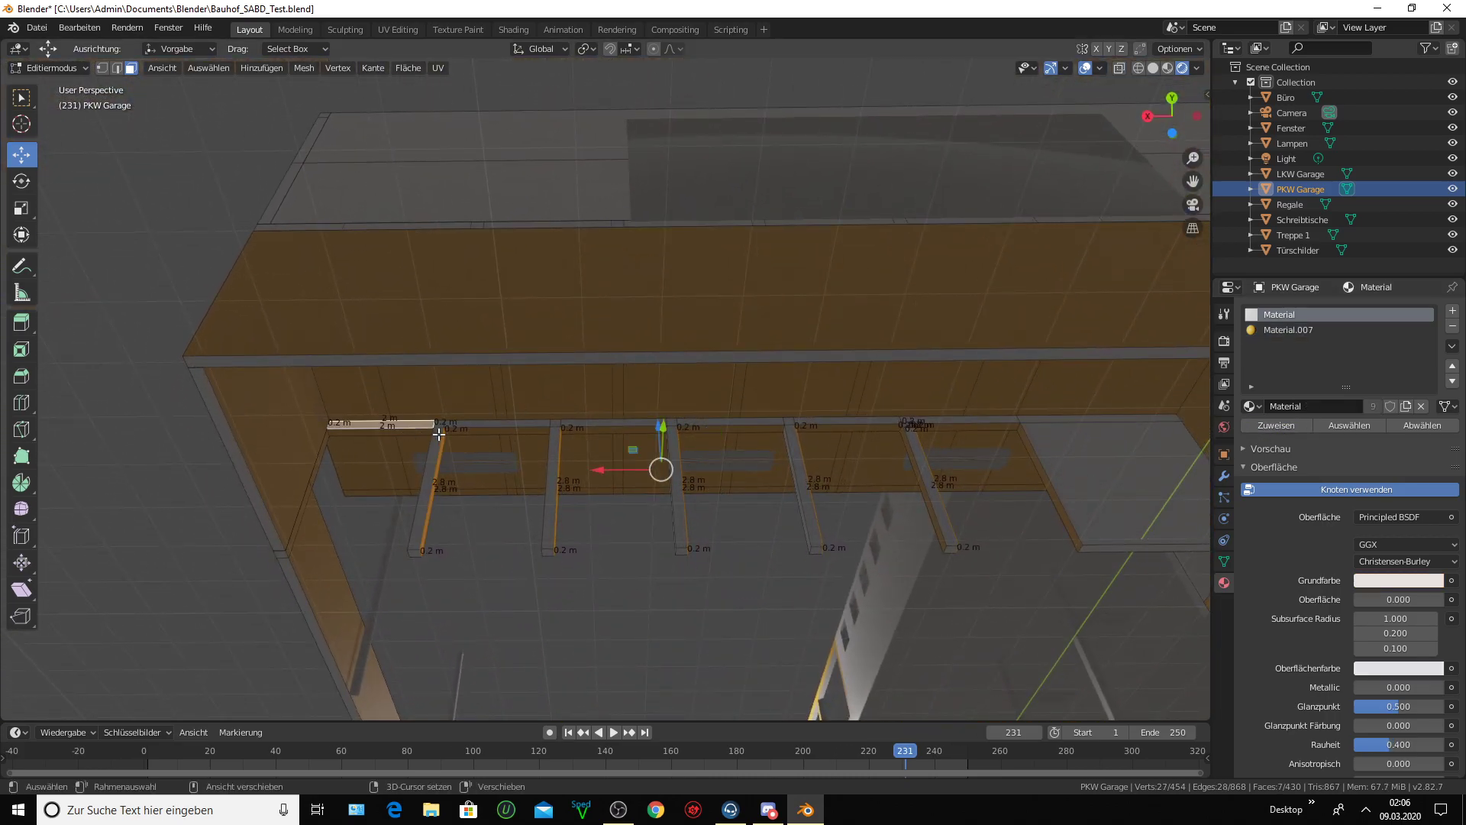
left_click(440, 432, "shift")
left_click(498, 428, "shift")
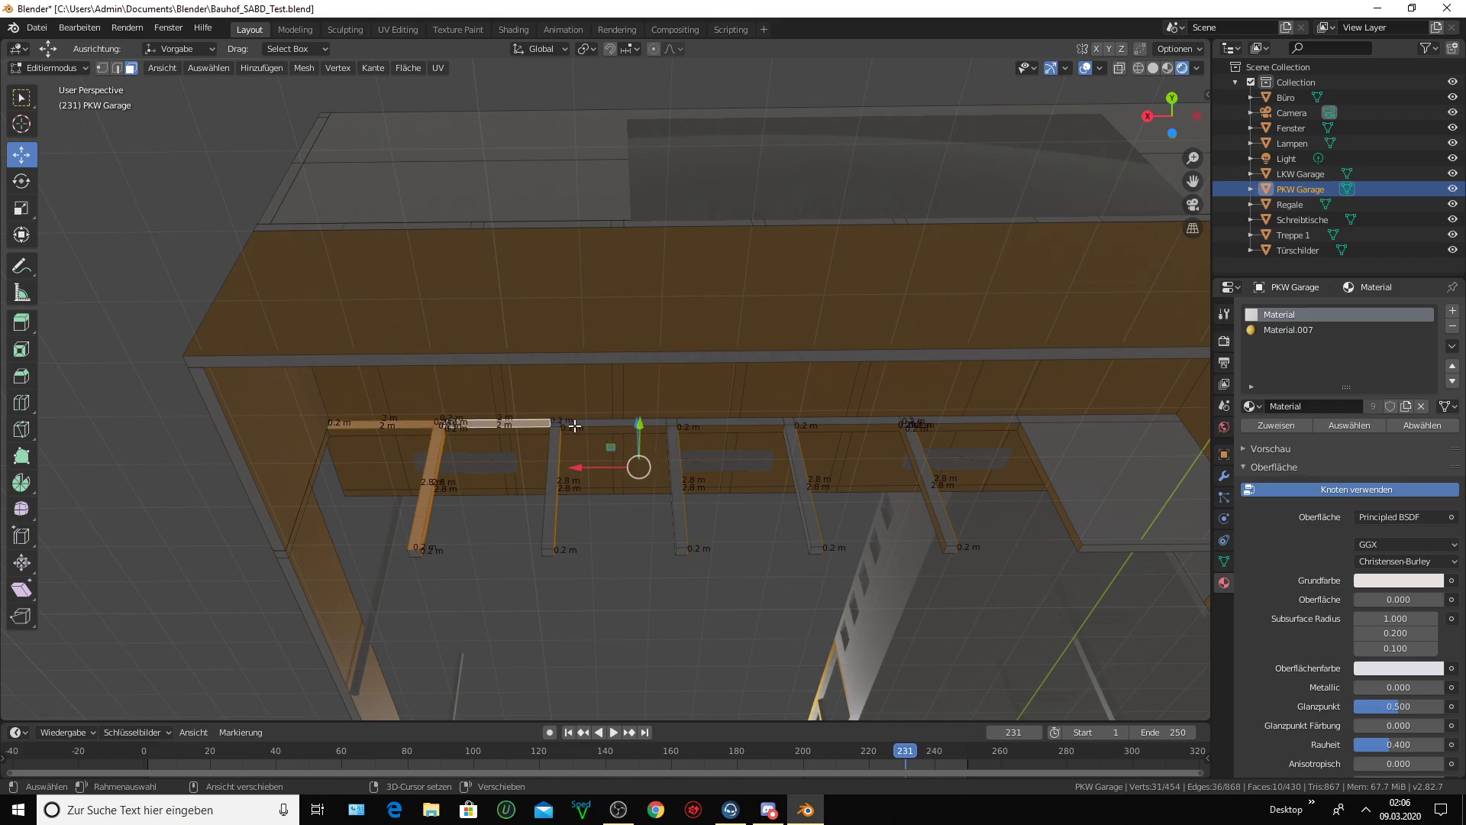
left_click(611, 421, "shift")
left_click(559, 443, "shift")
left_click(554, 473, "shift")
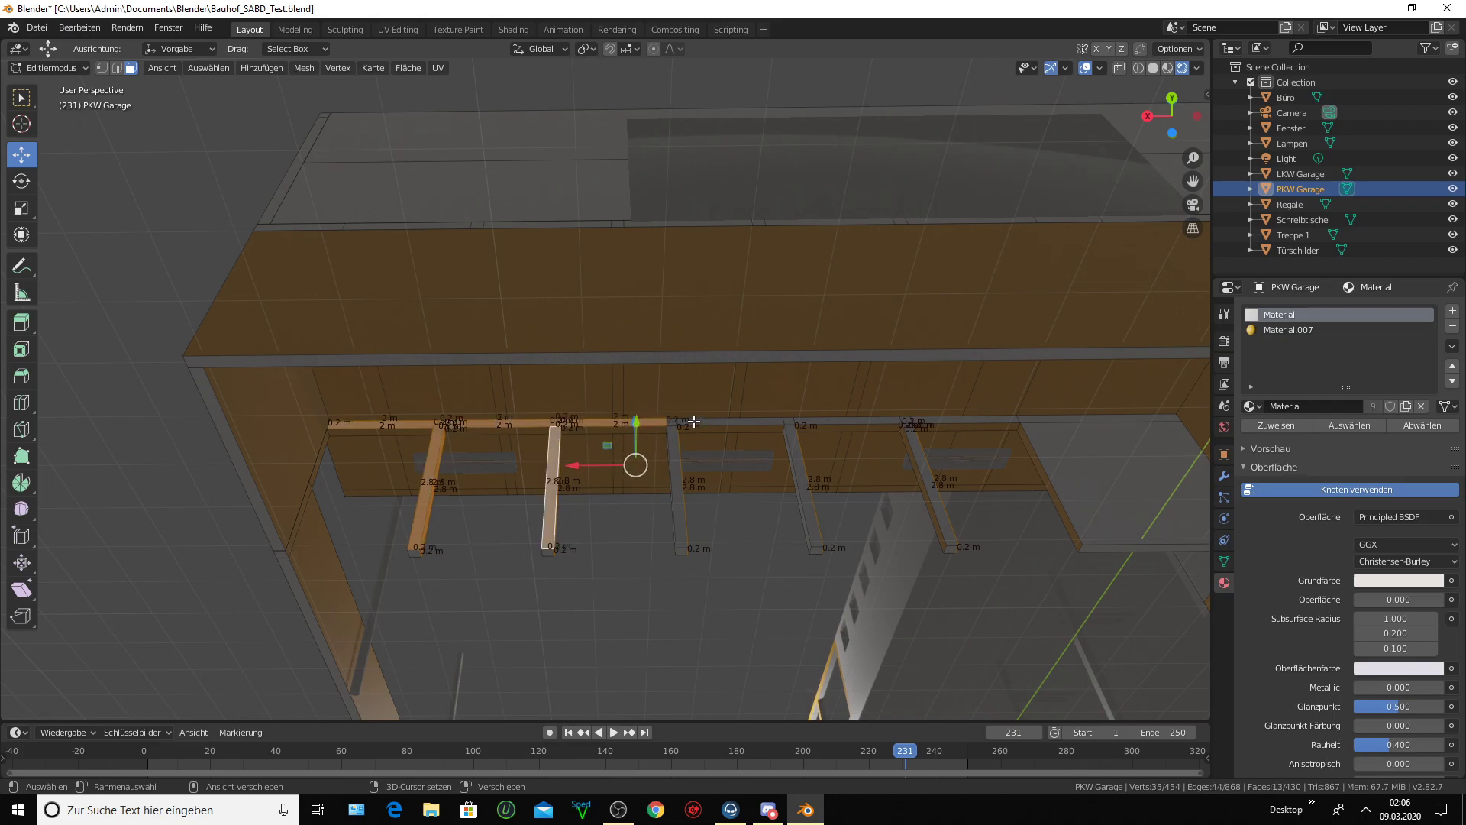
left_click(691, 421, "shift")
left_click(737, 420, "shift")
left_click(687, 458, "shift")
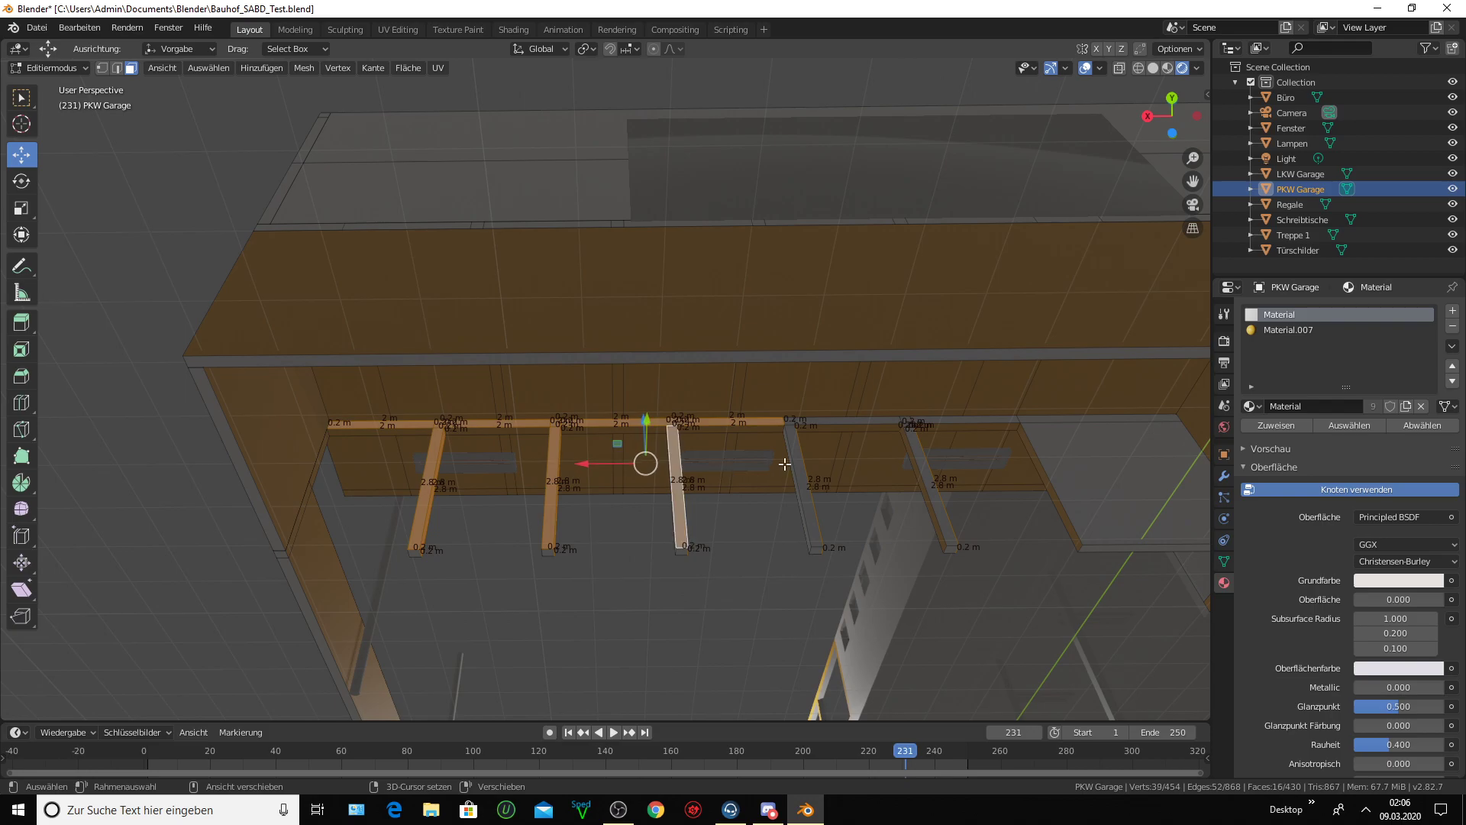
left_click(797, 421, "shift")
left_click(855, 423, "shift")
left_click(795, 434, "shift")
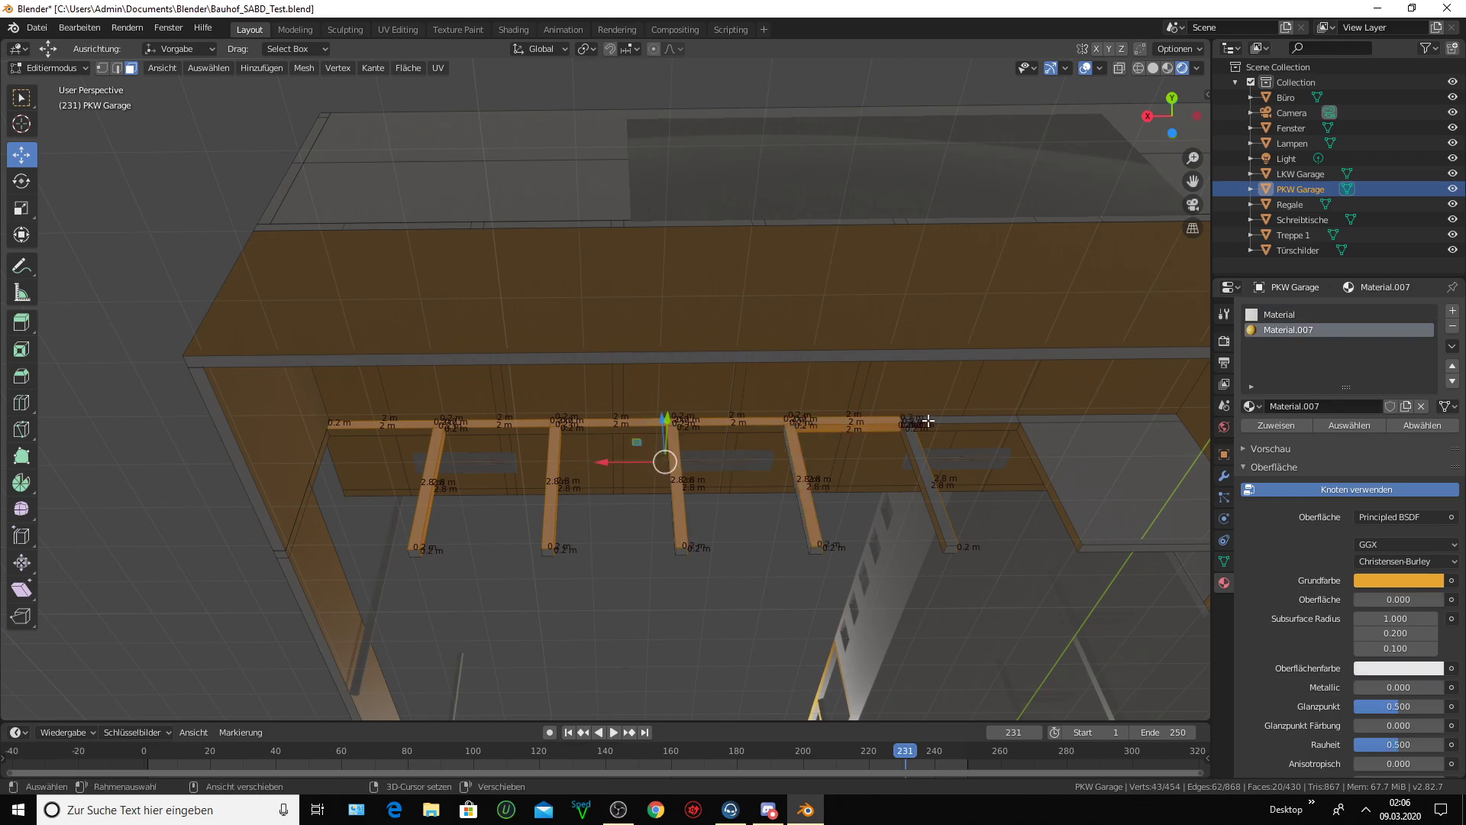
left_click(928, 421, "shift")
left_click(912, 421, "shift")
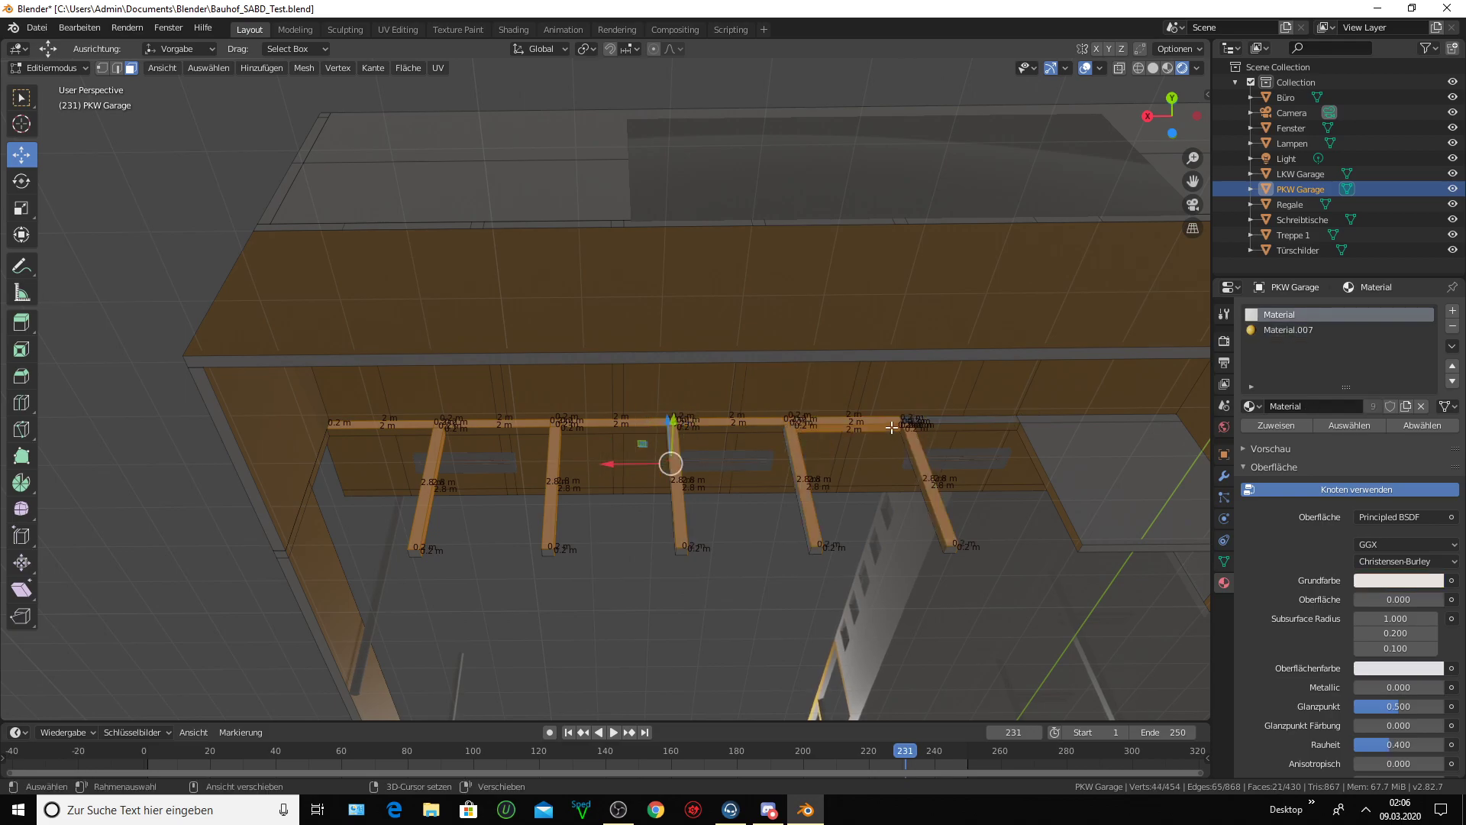
- Add the large right floor face and thin strip, then assign Material.007 to all
left_click(1107, 477, "shift")
left_click(1052, 416, "shift")
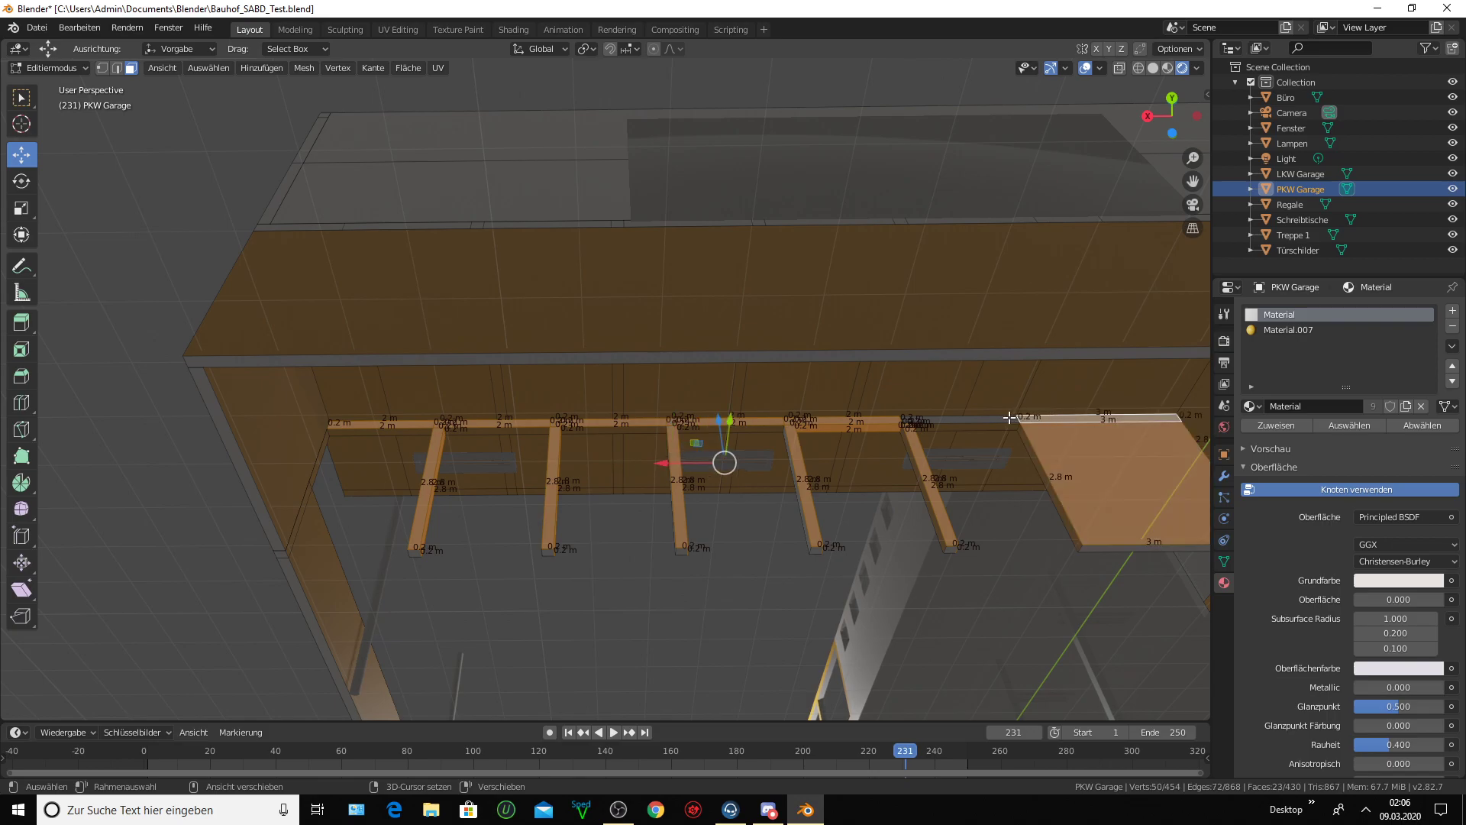
left_click(1283, 328)
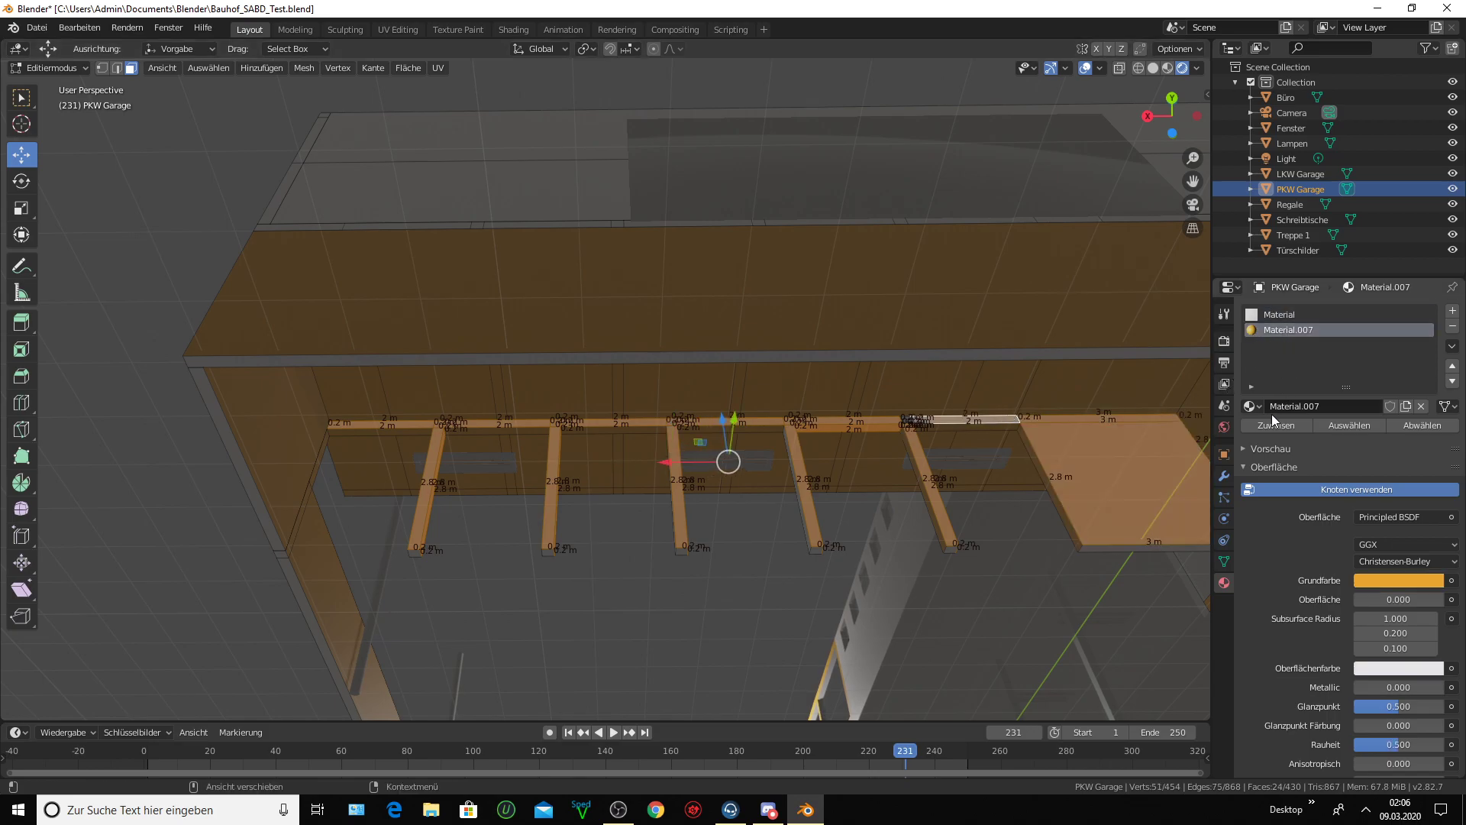
left_click(1267, 423)
mouse_move(954, 436)
middle_mouse_down()
mouse_move(914, 441)
mouse_move(795, 530)
middle_mouse_up()
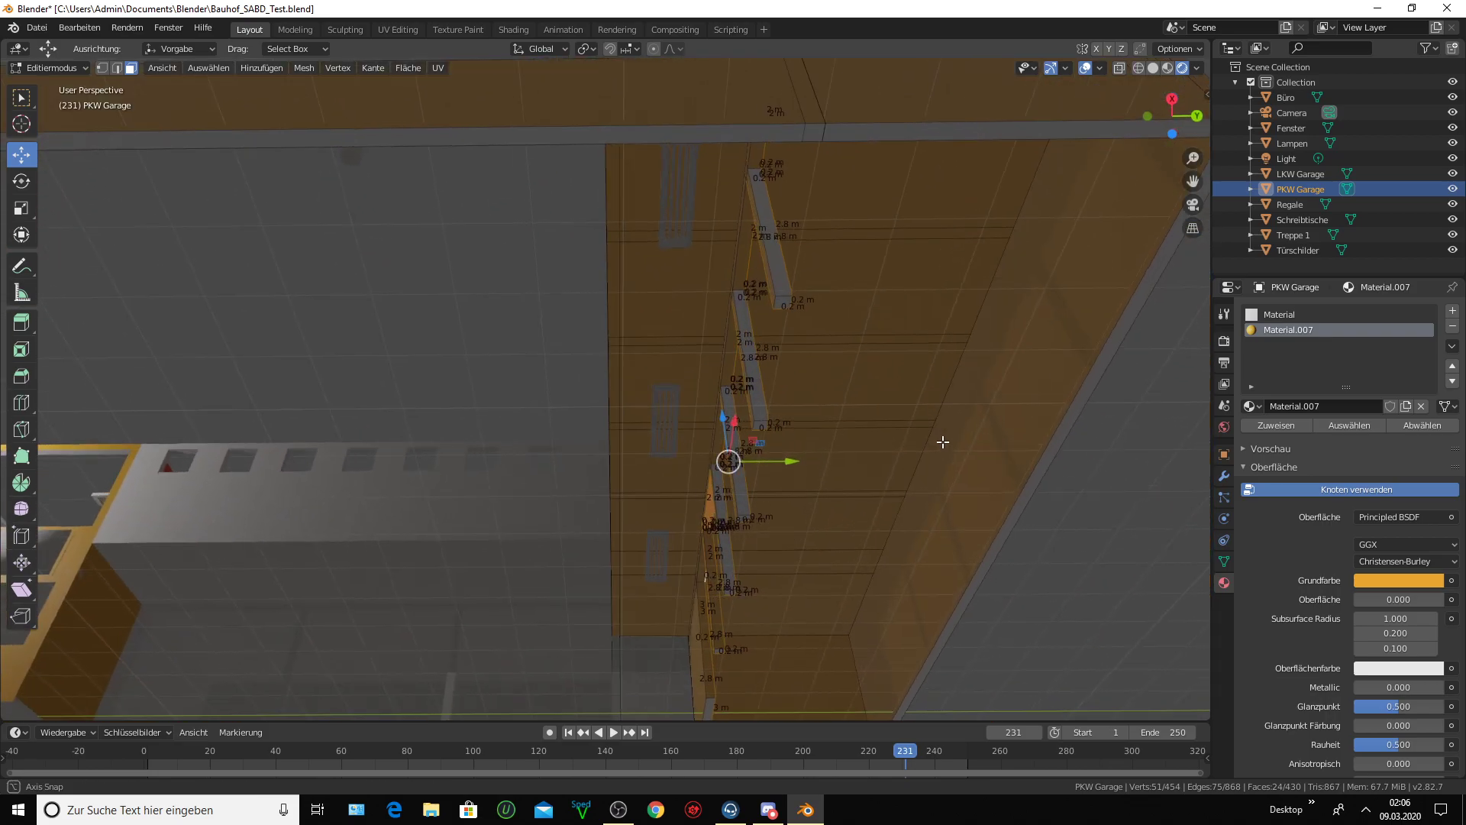
- Select the four thin stair-side strips with Material.007 active, then pick a ceiling face
left_click(725, 553, "shift")
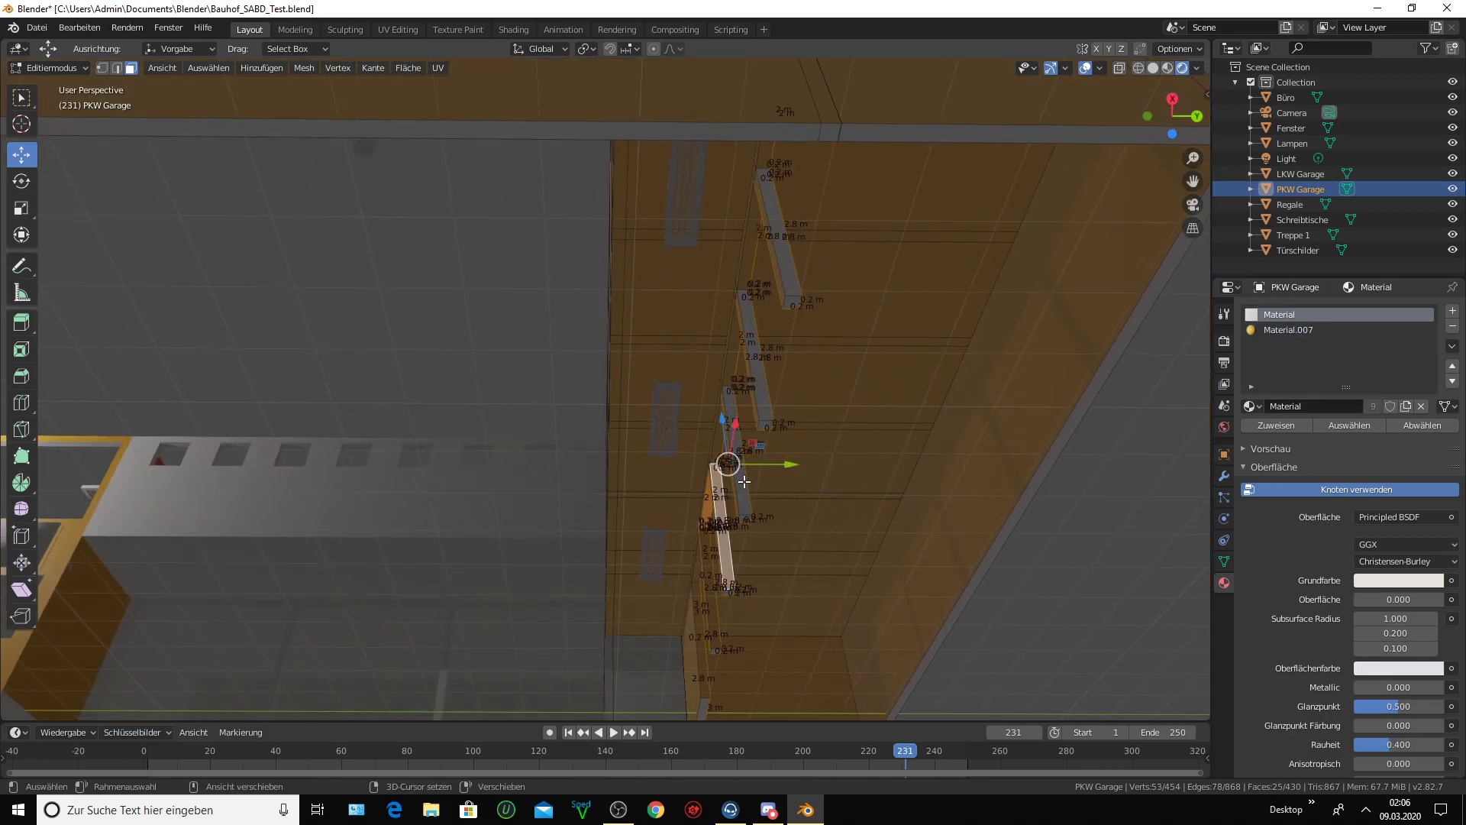
left_click(745, 481, "shift")
left_click(754, 355, "shift")
left_click(778, 229, "shift")
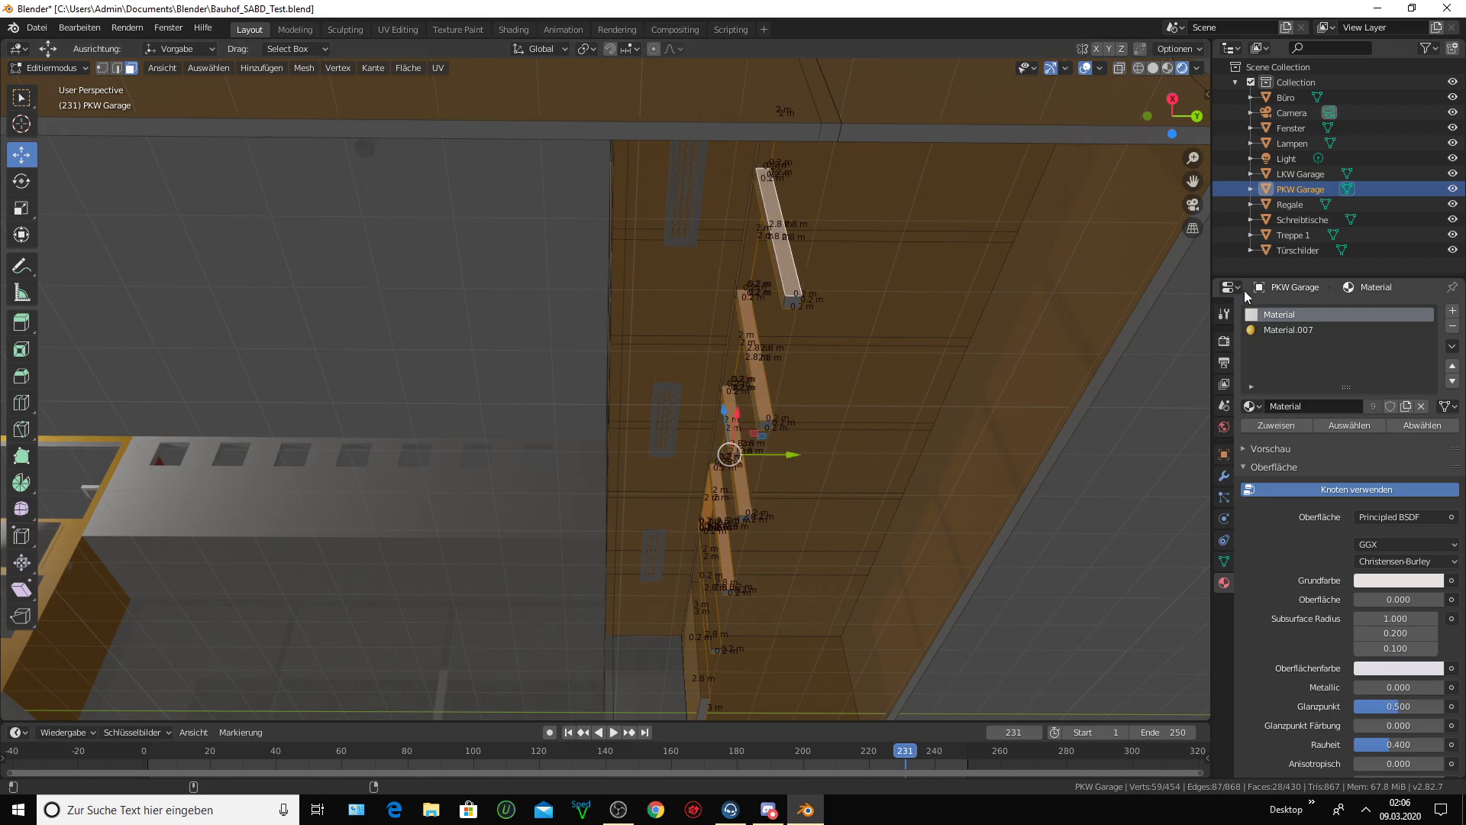
left_click(1276, 331)
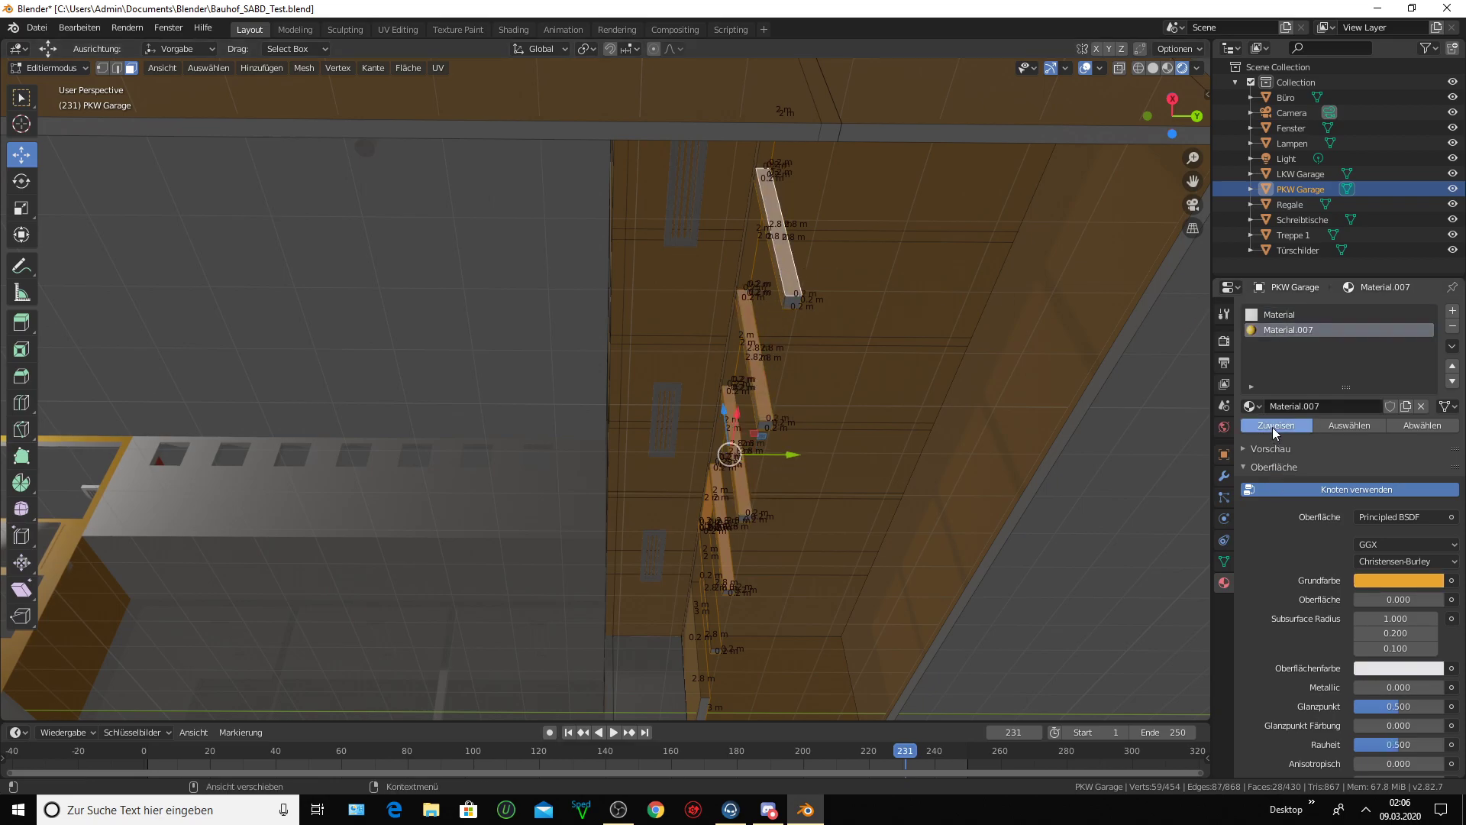
mouse_move(707, 418)
middle_mouse_down()
mouse_move(765, 341)
mouse_move(562, 335)
mouse_move(322, 421)
middle_mouse_up()
left_click(765, 341)
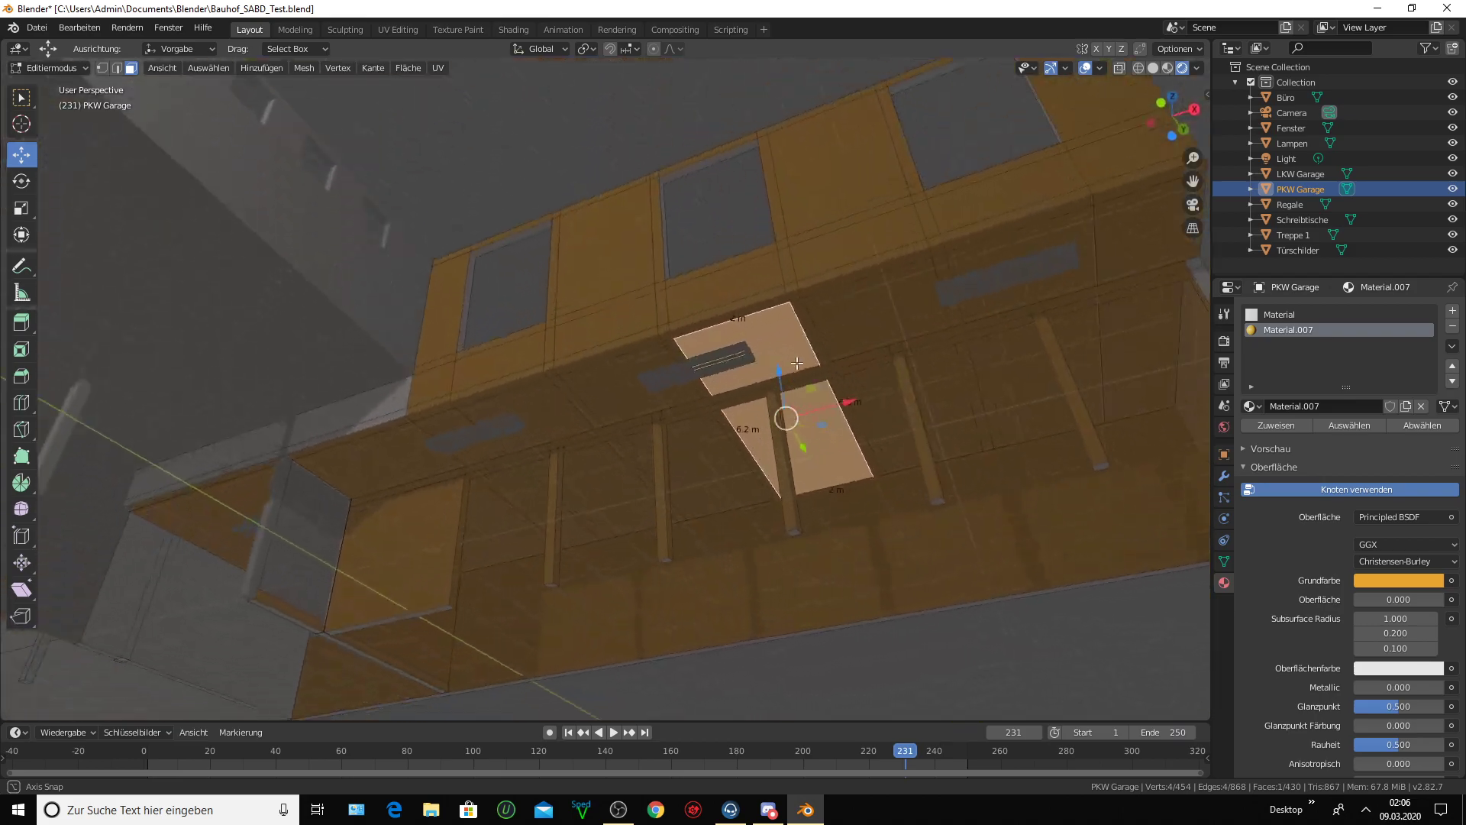
mouse_move(233, 492)
middle_mouse_down()
mouse_move(346, 540)
mouse_move(425, 510)
mouse_move(373, 552)
middle_mouse_up()
left_click(365, 526)
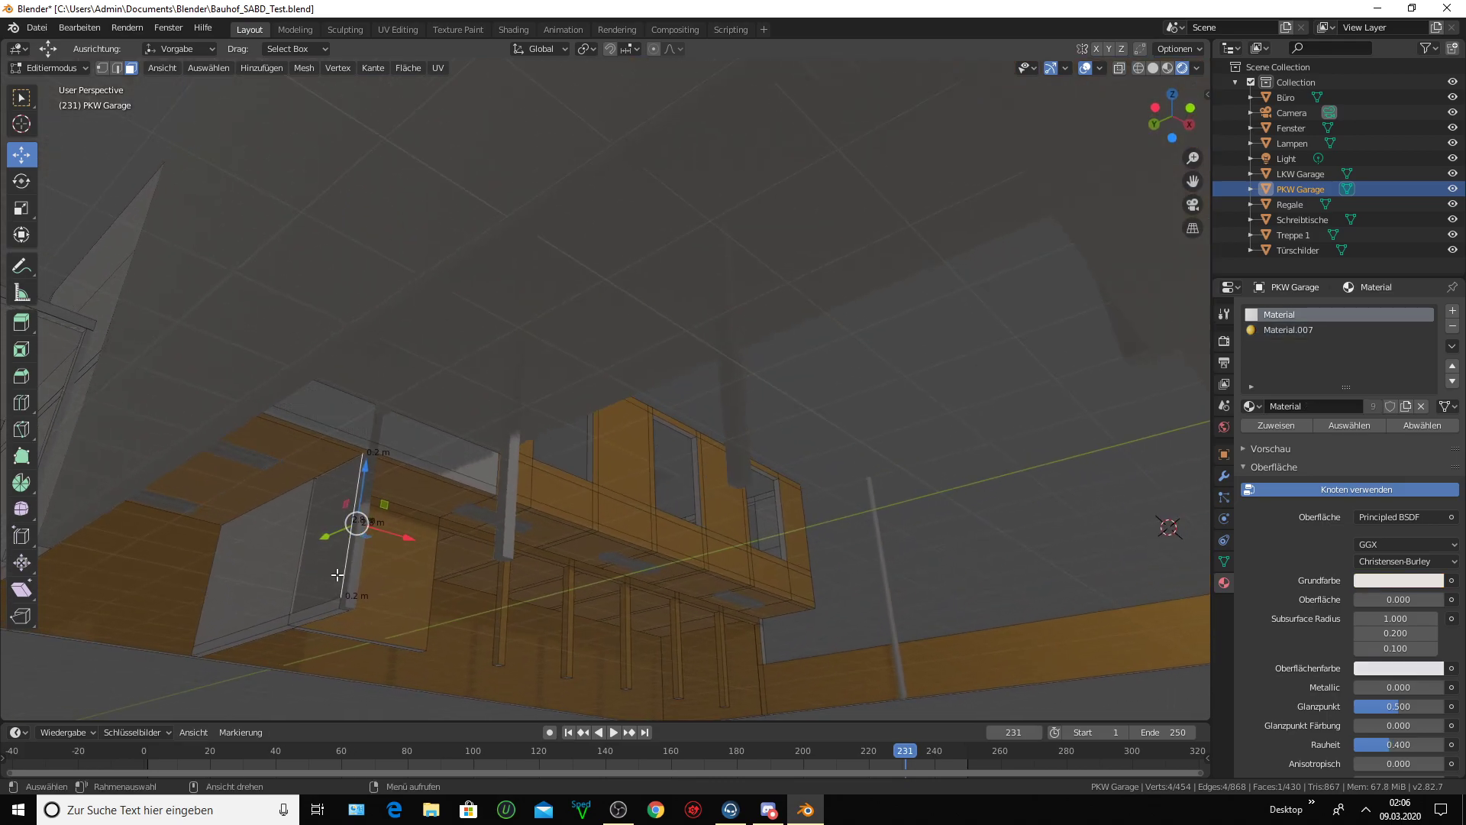
left_click(357, 573)
left_click(277, 553)
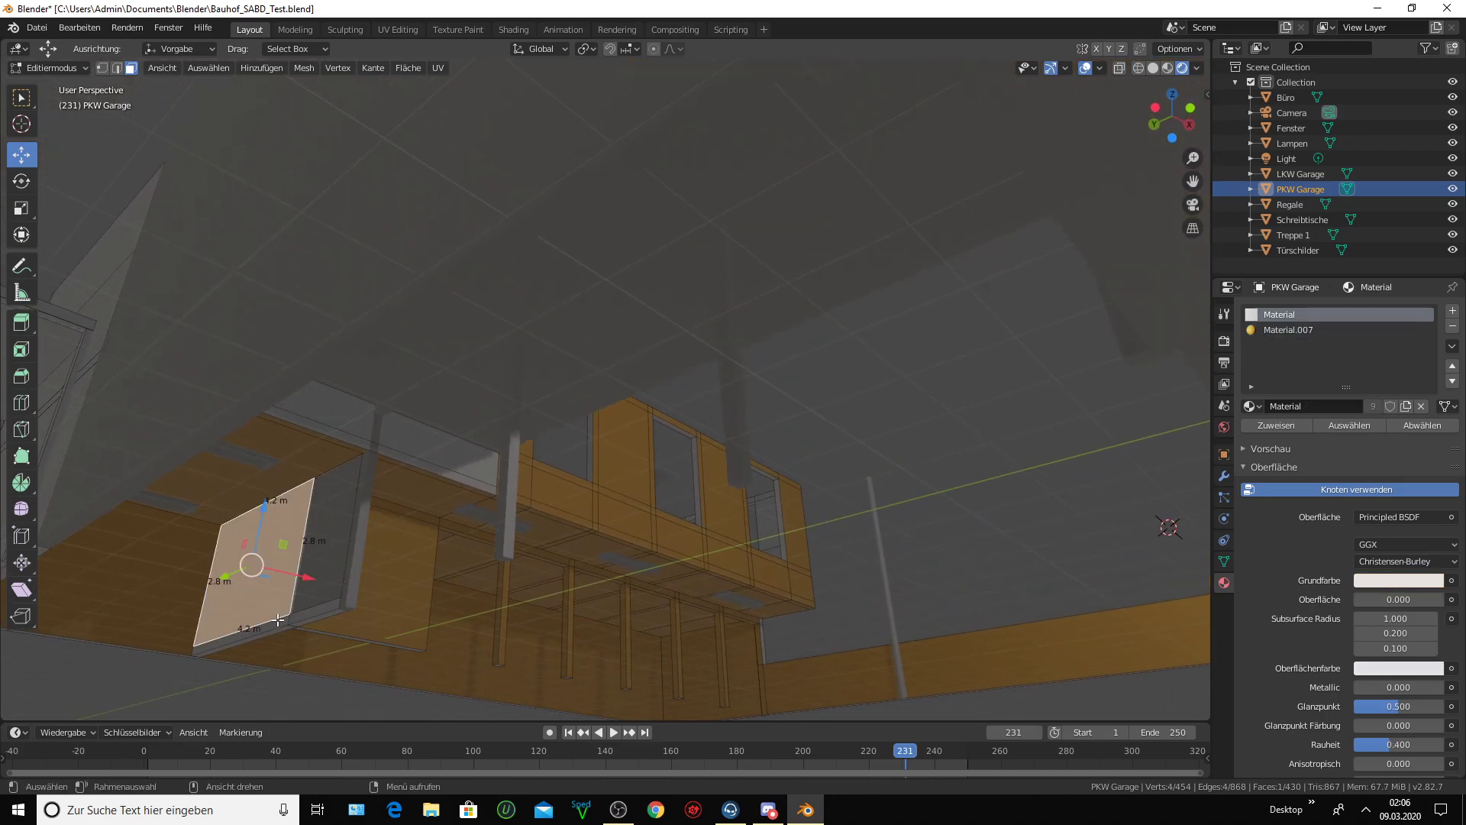
left_click(278, 621, "shift")
middle_click_drag(317, 611, 420, 575)
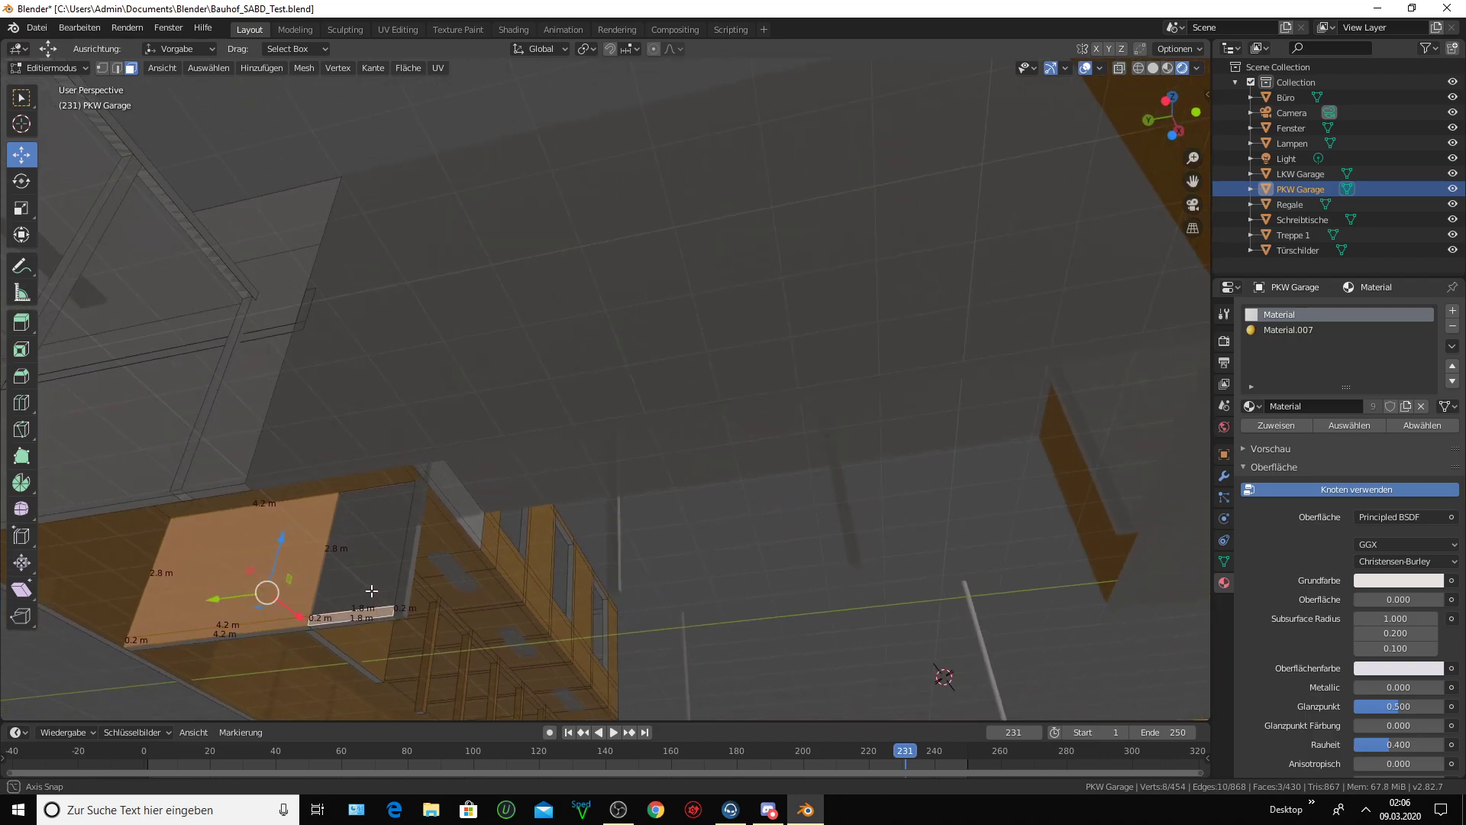
left_click(420, 576, "shift")
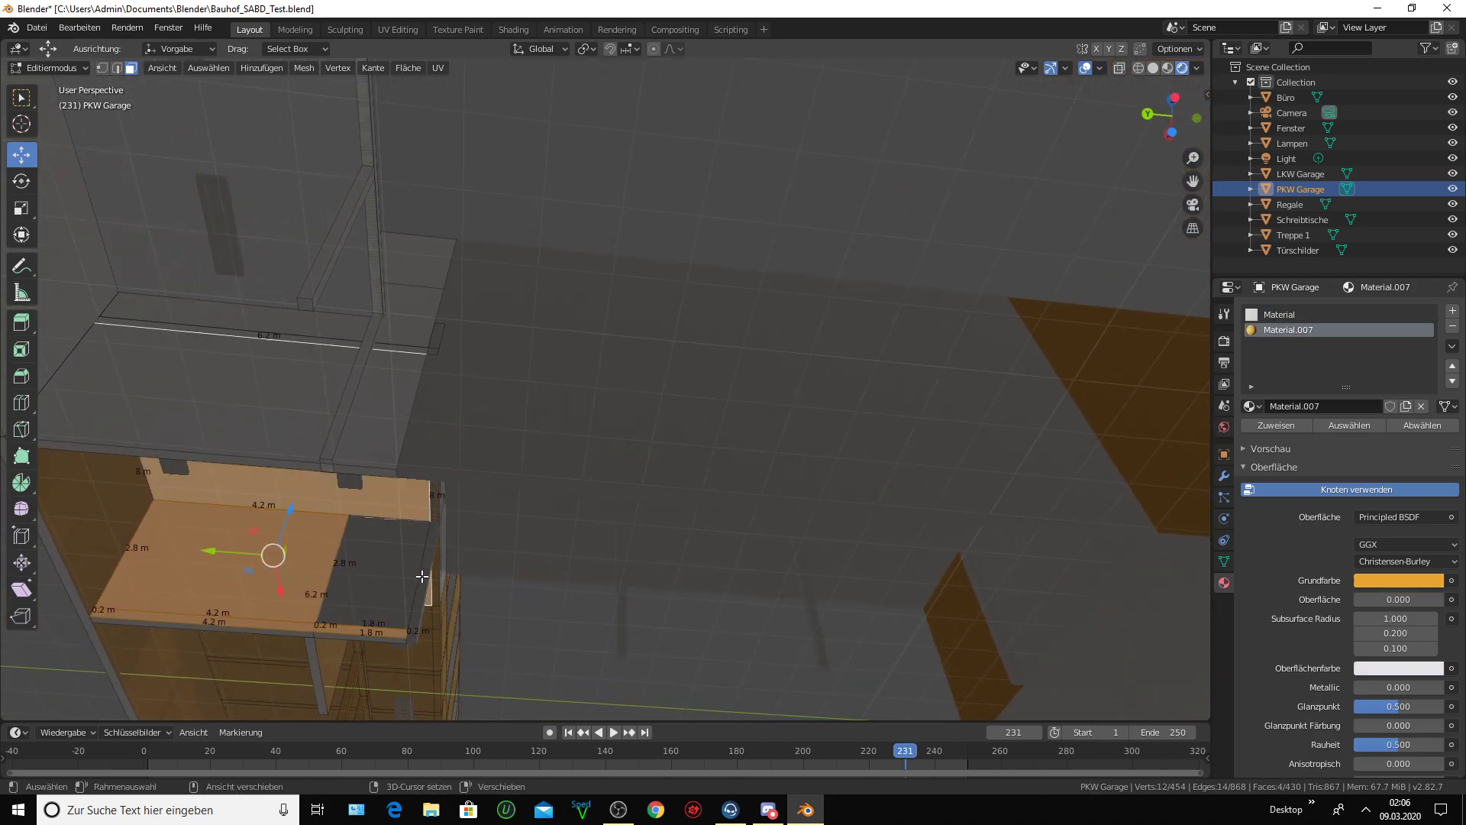
left_click(391, 511, "shift")
middle_click_drag(435, 563, 410, 559, "shift")
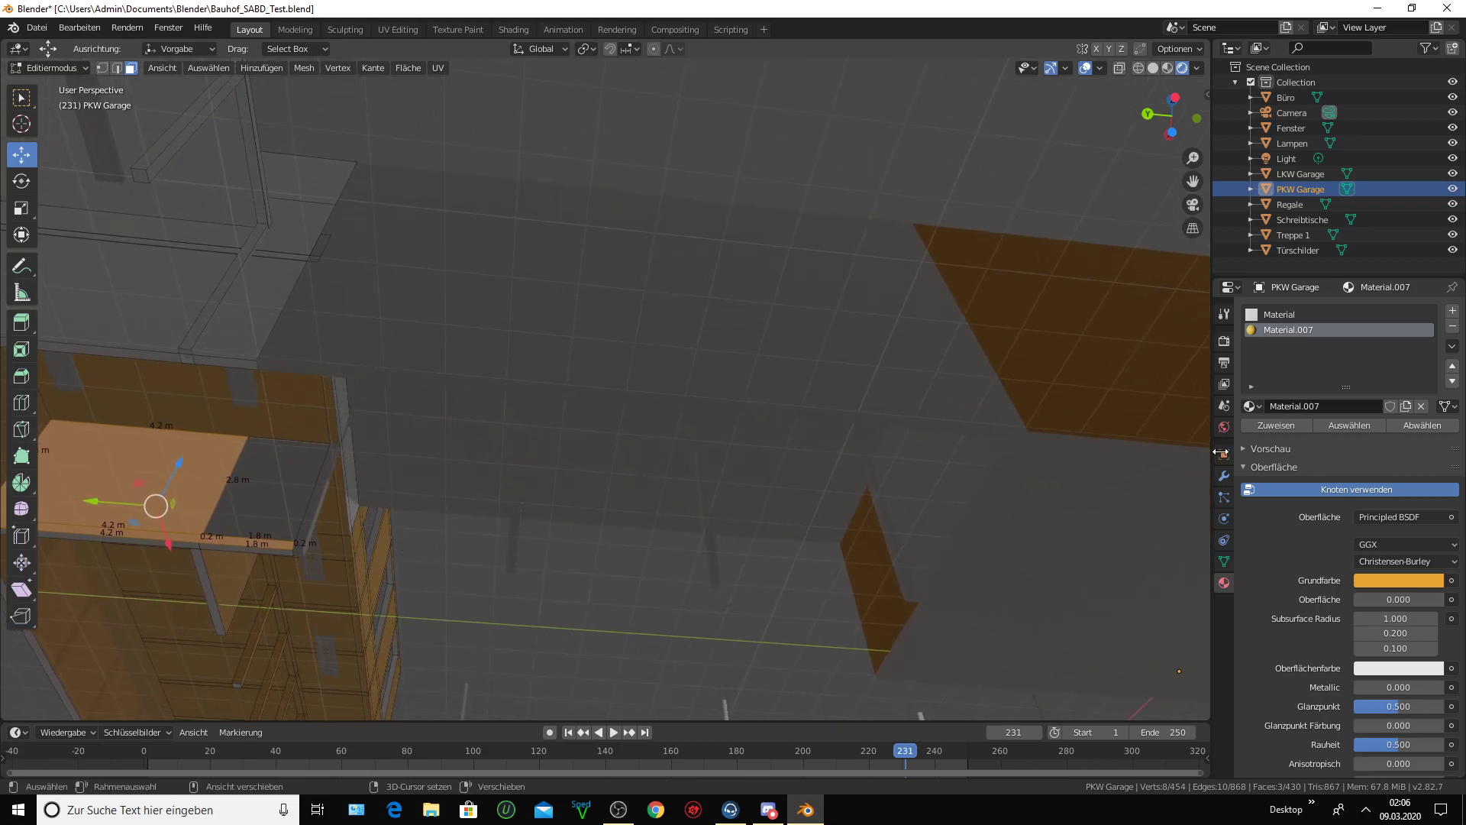
middle_click_drag(573, 485, 563, 489)
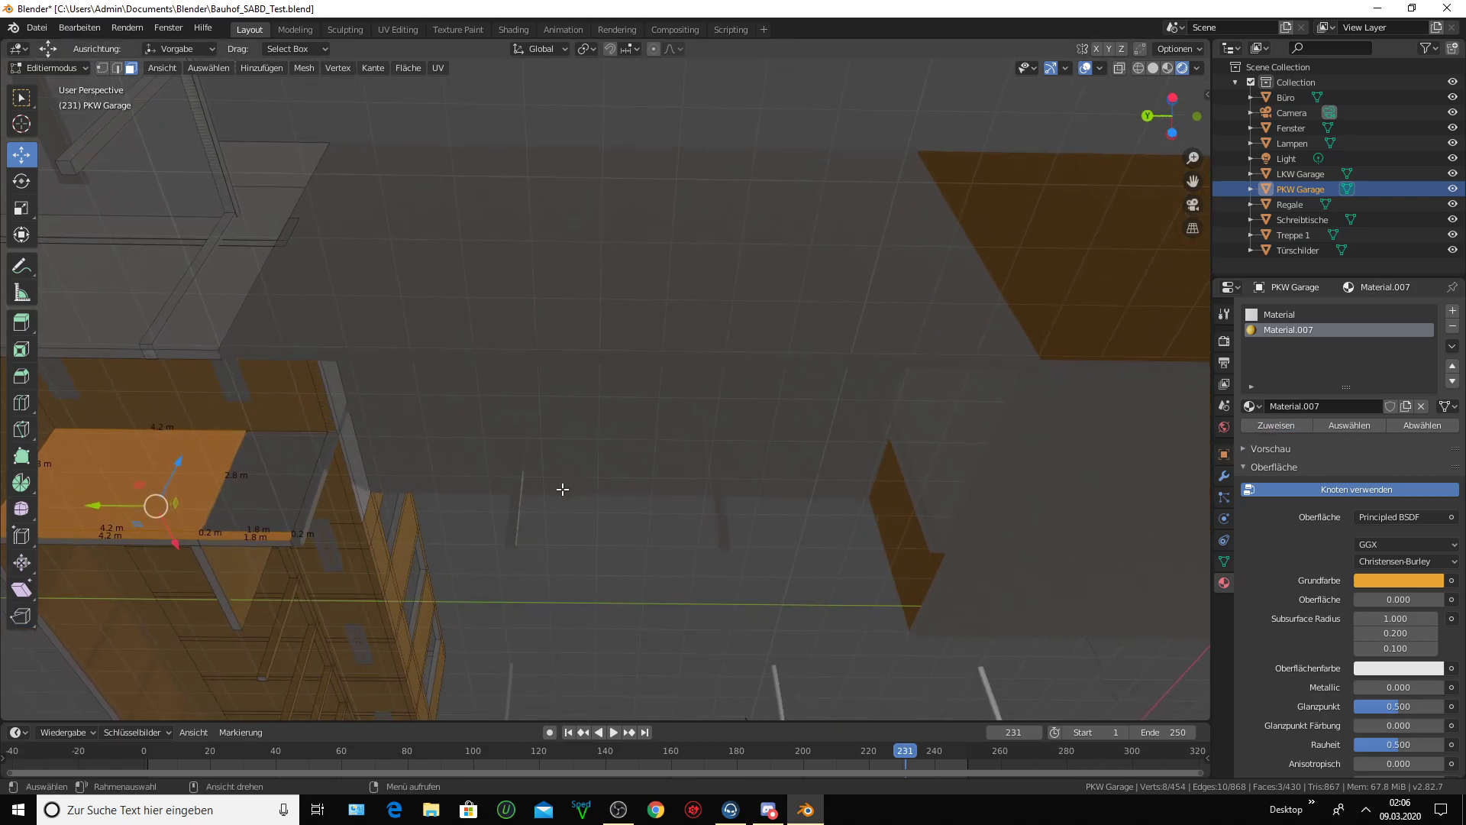
left_click(330, 424)
mouse_move(330, 424)
middle_mouse_down()
mouse_move(302, 468)
mouse_move(85, 485)
mouse_move(197, 506)
middle_mouse_up()
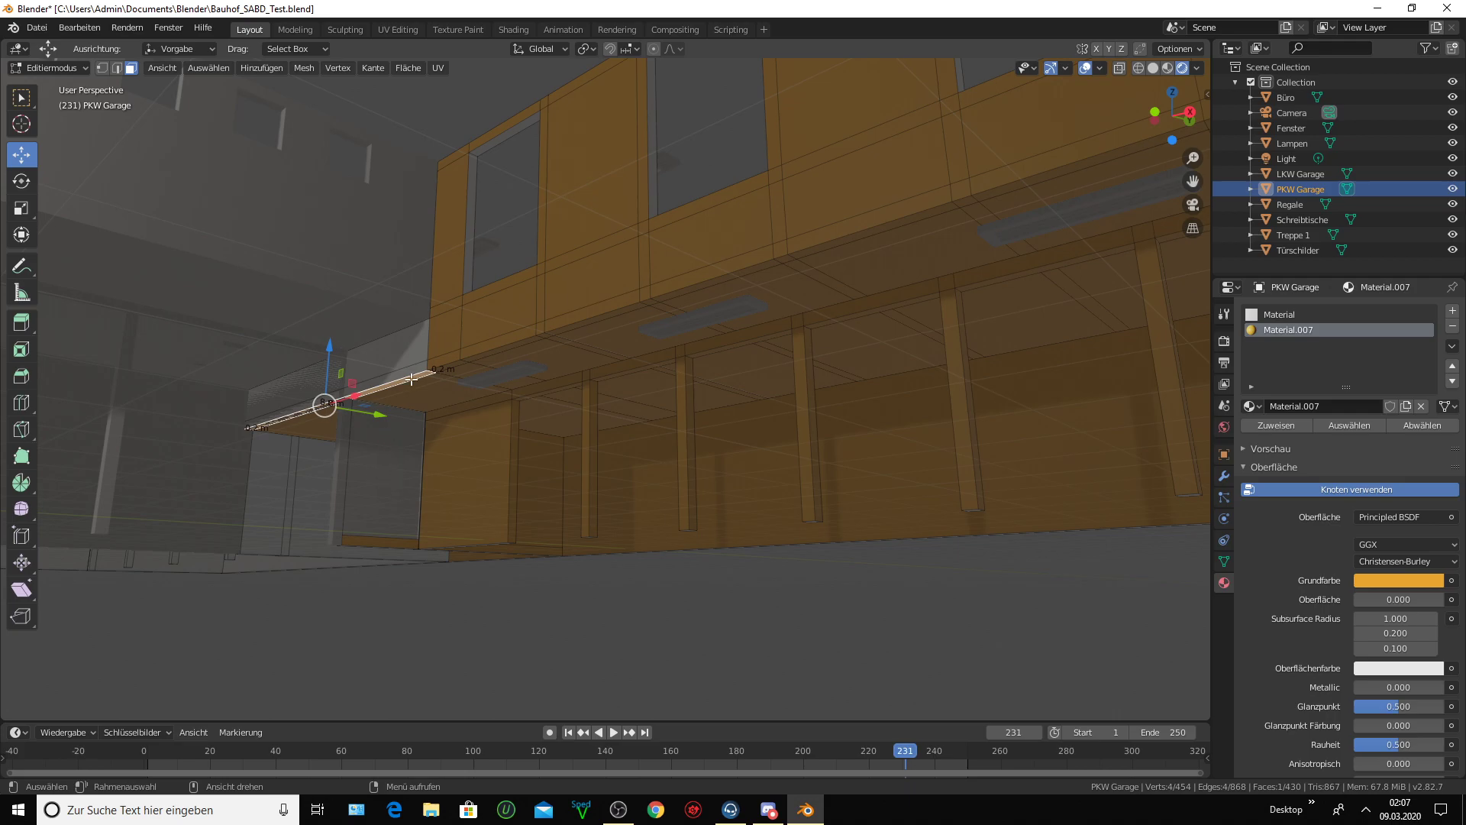
- Delete the old tall vertical parapet panel face at the end of the upper floor
left_click(396, 360)
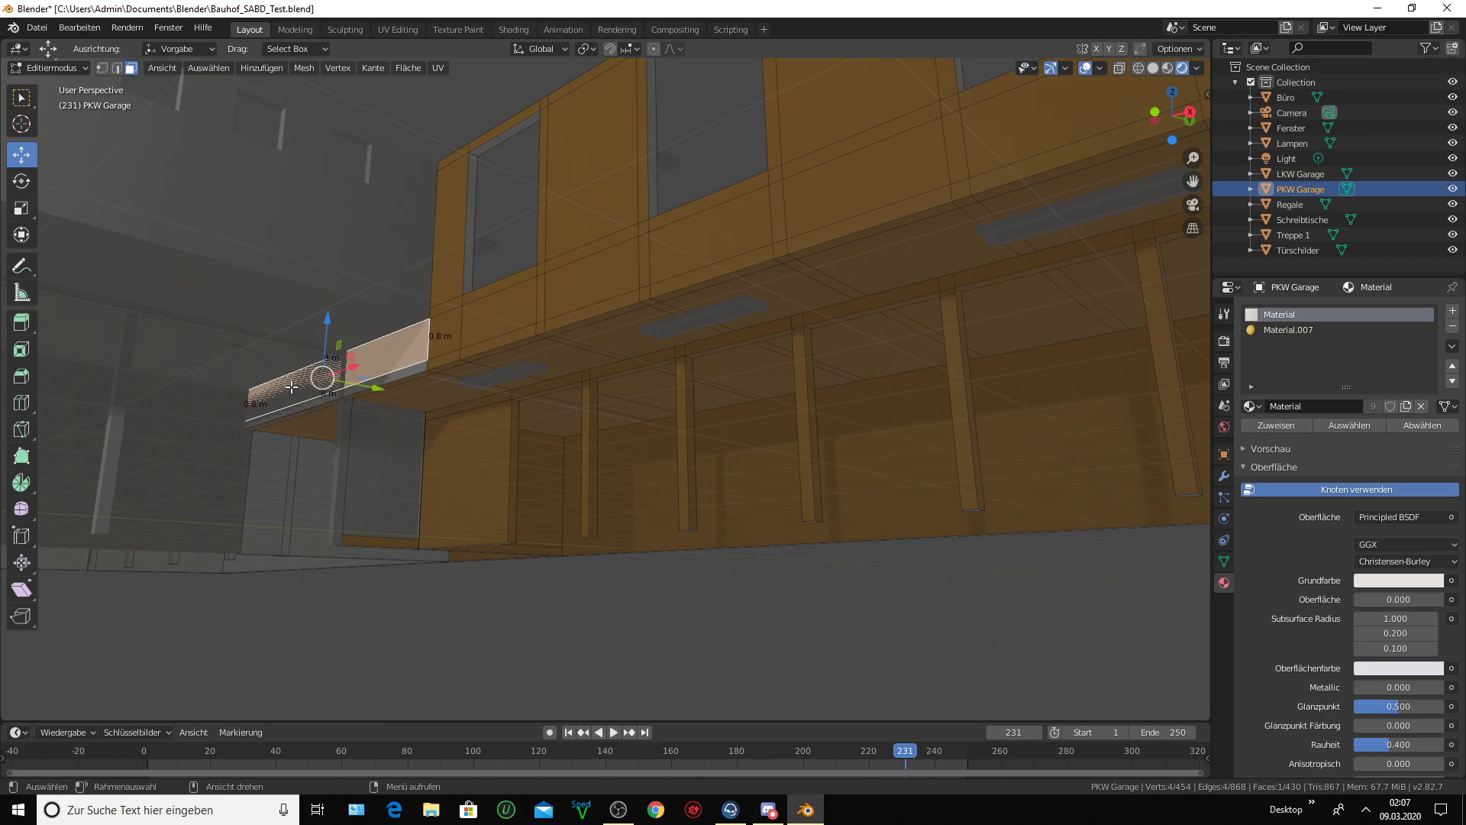
middle_click_drag(291, 387, 325, 393)
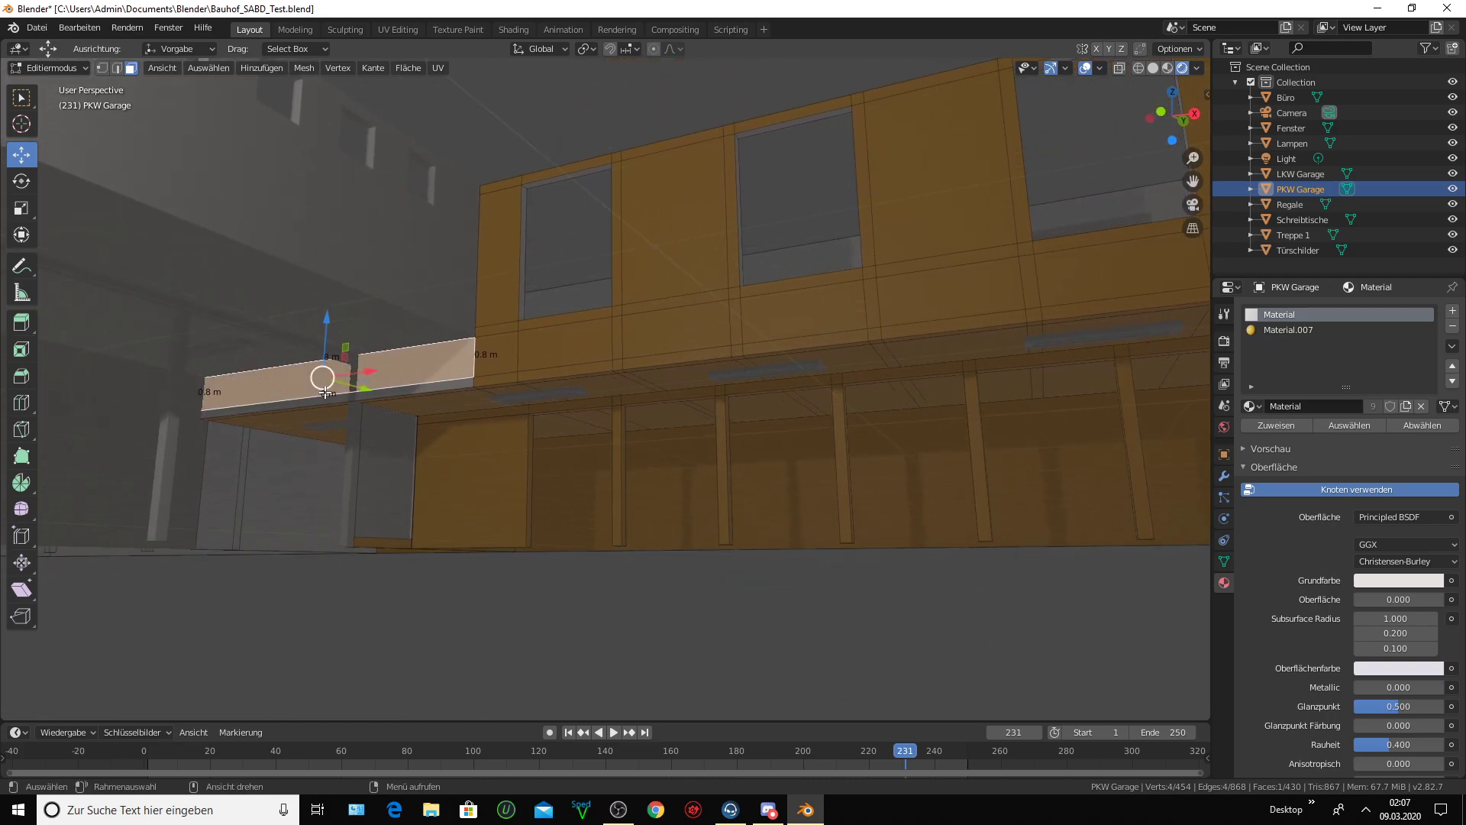
key("x")
left_click(281, 387)
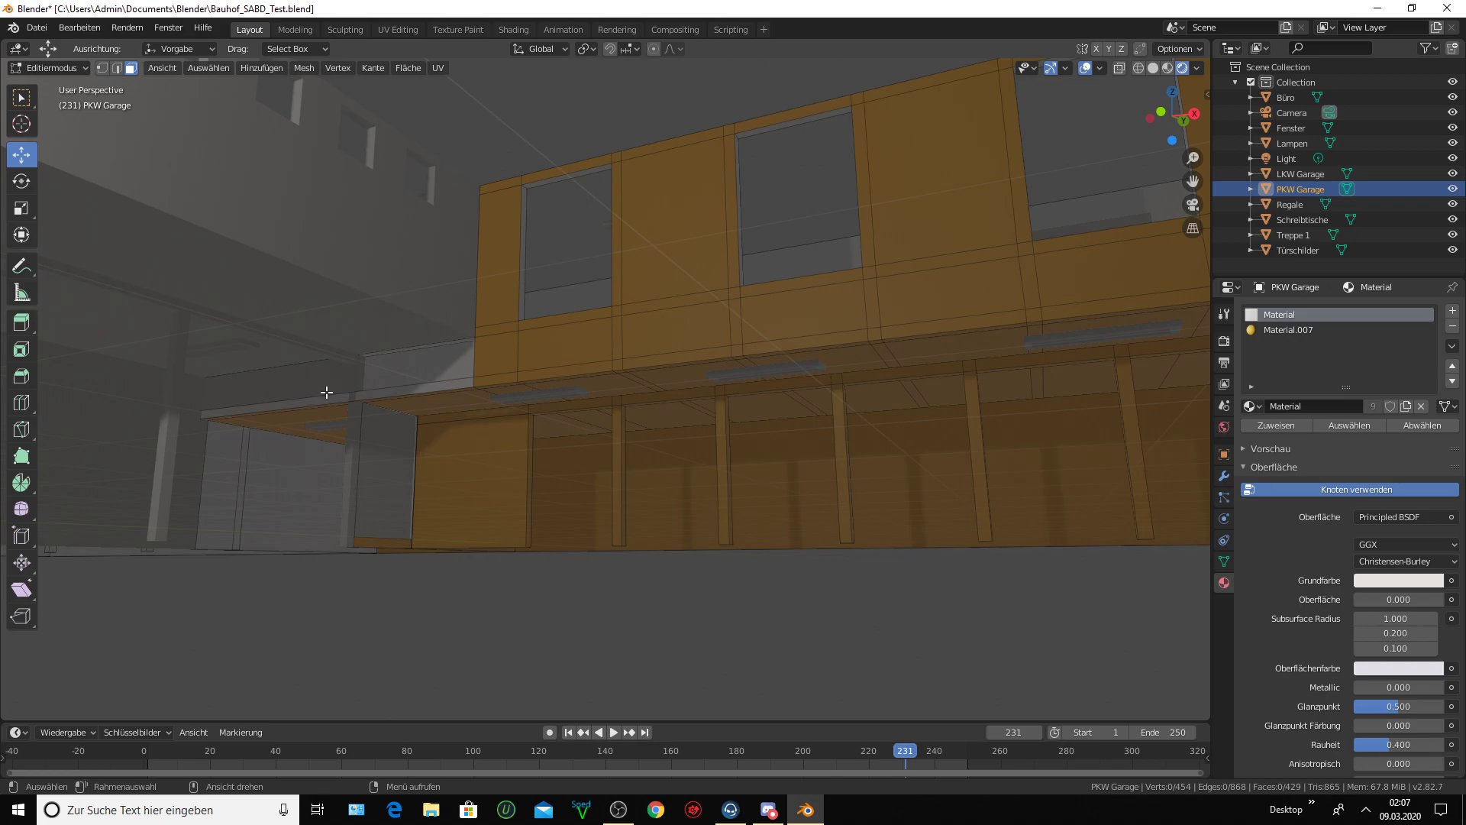
scroll(350, 391, "up", 5)
scroll(350, 391, "down", 5)
mouse_move(350, 389)
middle_mouse_down()
mouse_move(432, 378)
mouse_move(353, 396)
mouse_move(394, 335)
middle_mouse_up()
scroll(433, 378, "up", 5)
scroll(377, 386, "down", 5)
scroll(355, 351, "up", 5)
- Fill a new face between the gap's upper and bottom edges
left_click(389, 402)
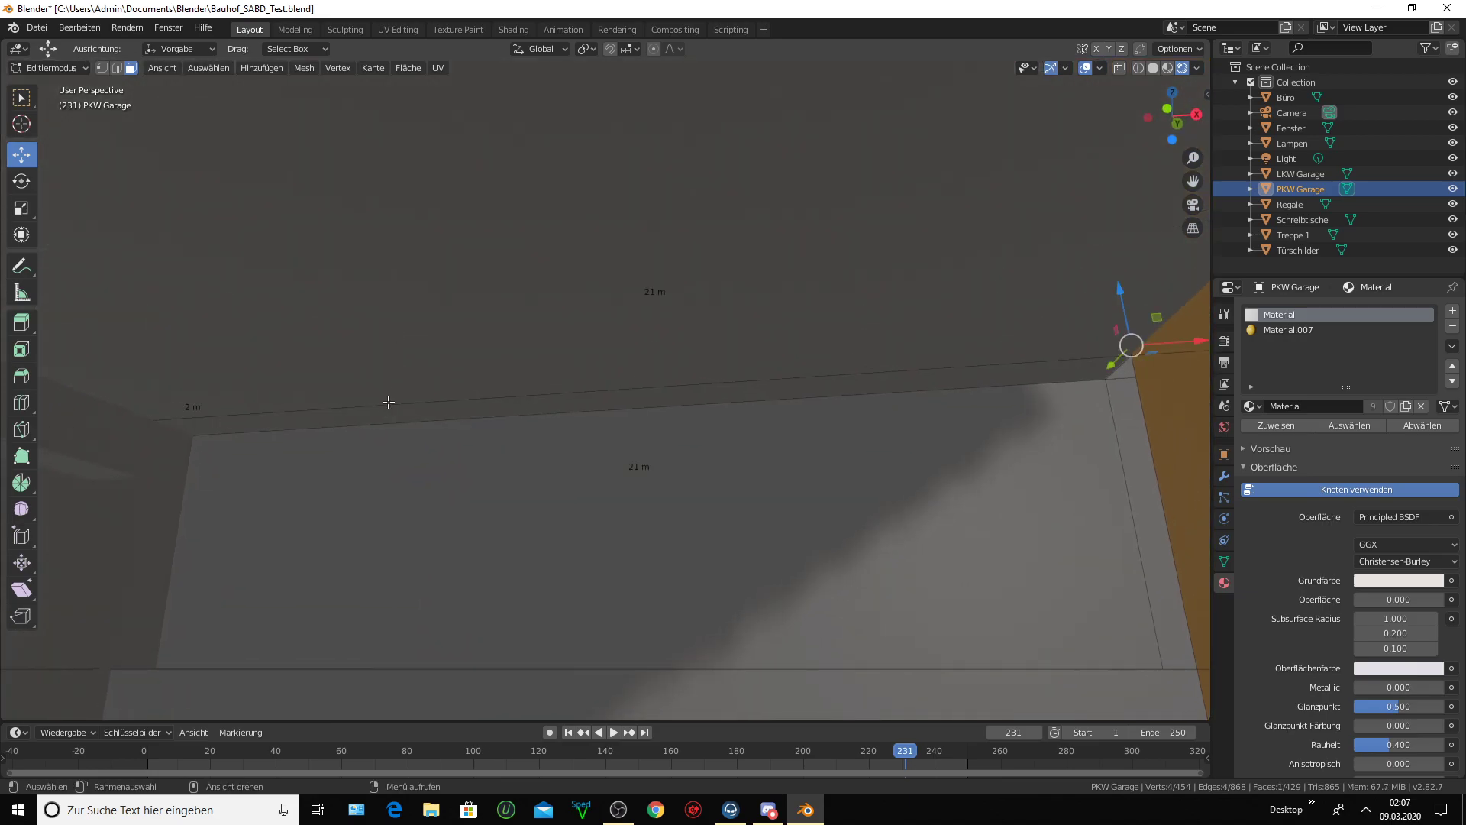
key("alt+a")
left_click(117, 68)
left_click(460, 395)
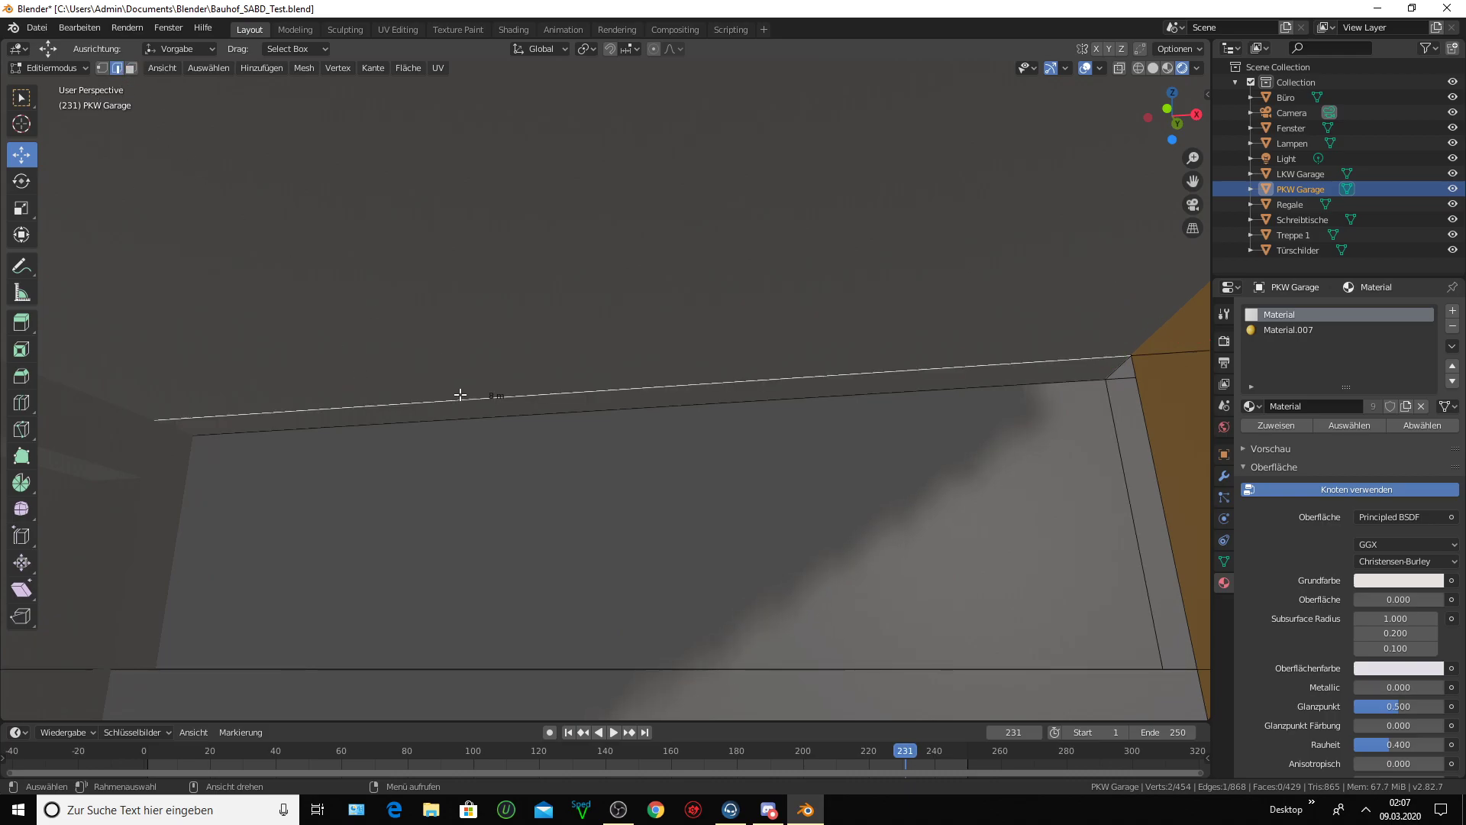
left_click(372, 673, "shift")
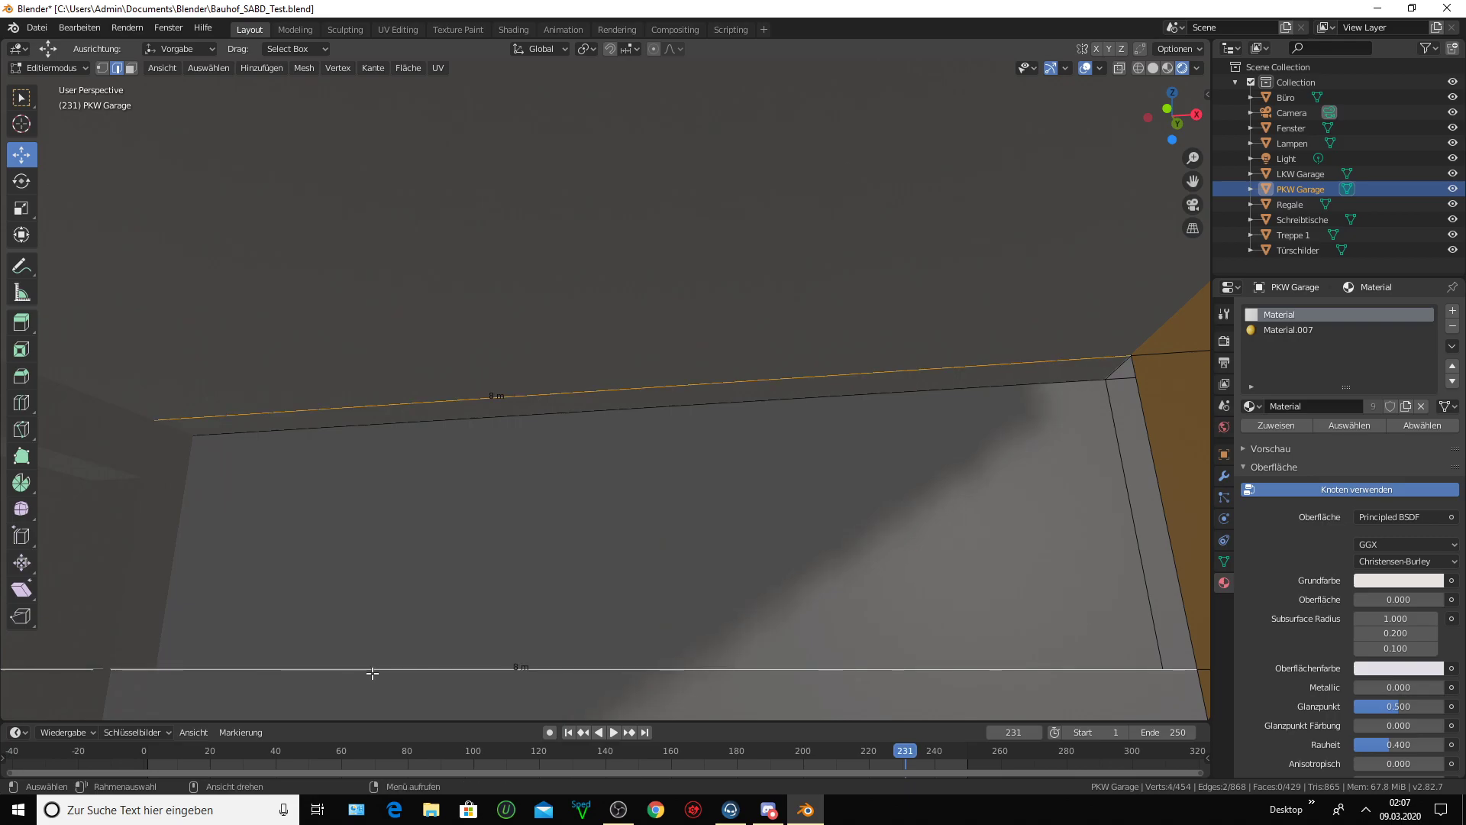
key("f")
- Assign Material.007 to the new panel face and the thin strip below it
scroll(329, 604, "down", 5)
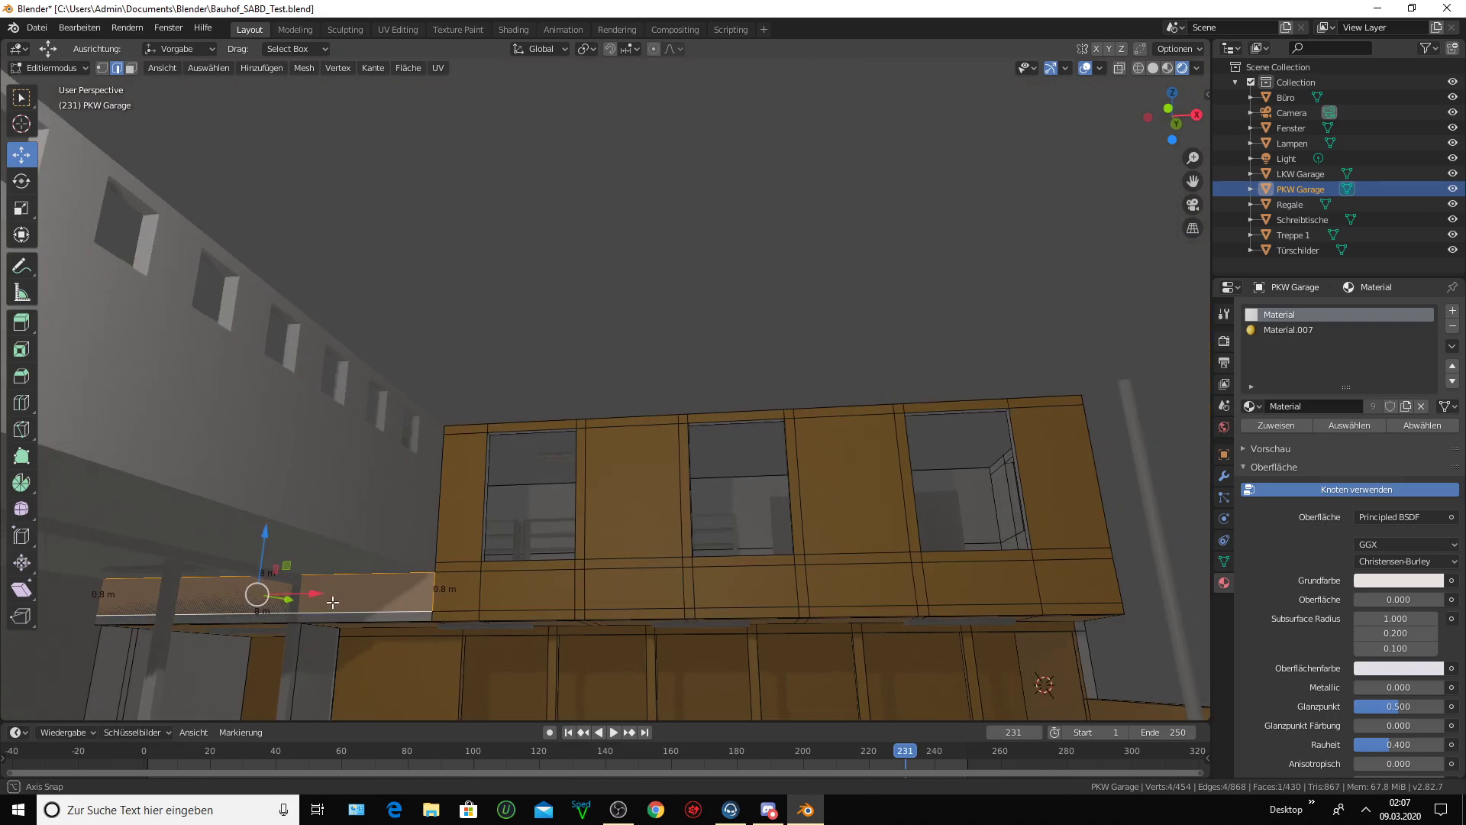
left_click(316, 607)
left_click(330, 592)
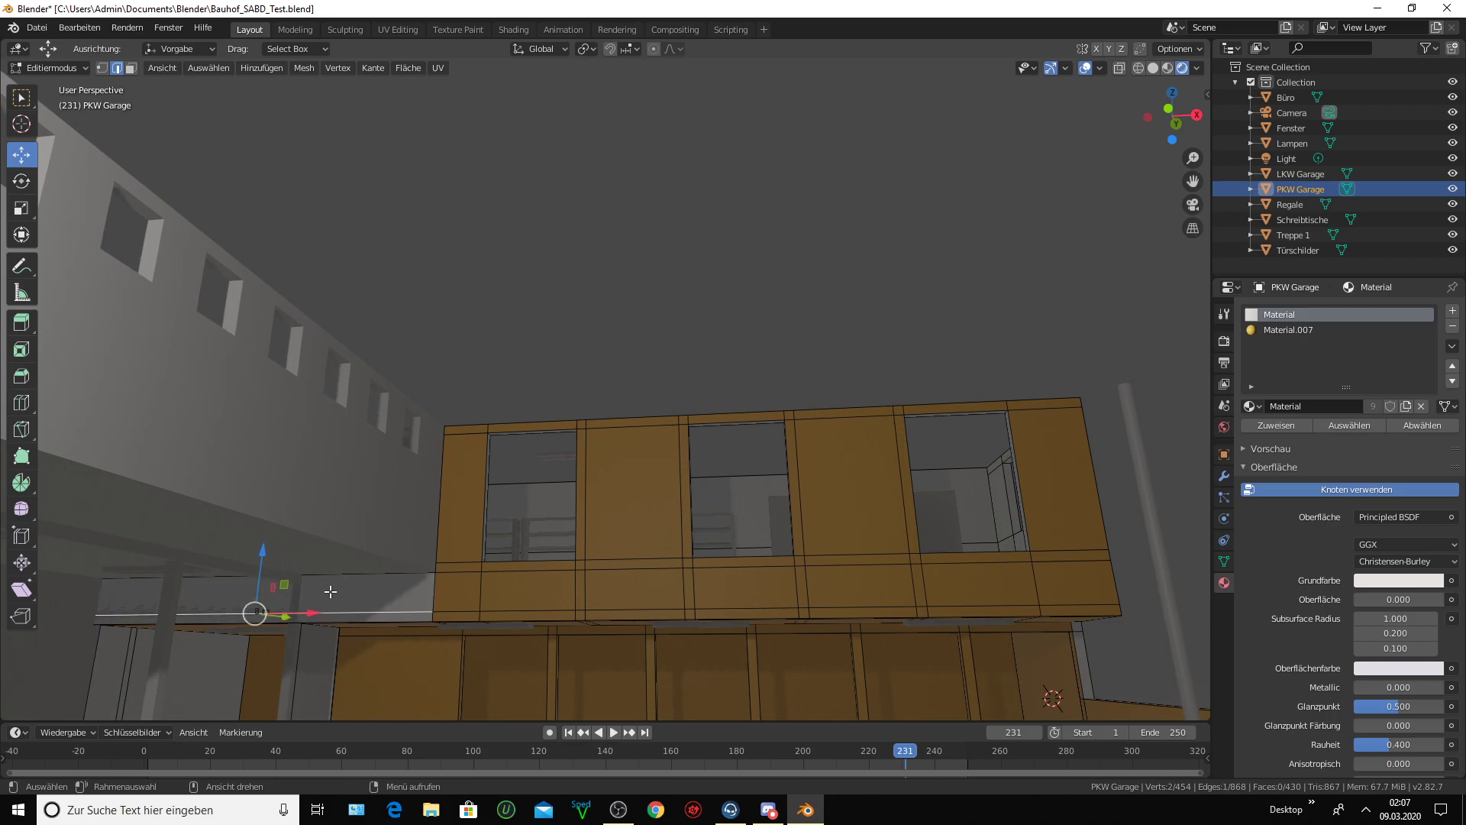
left_click(131, 68)
left_click(259, 594)
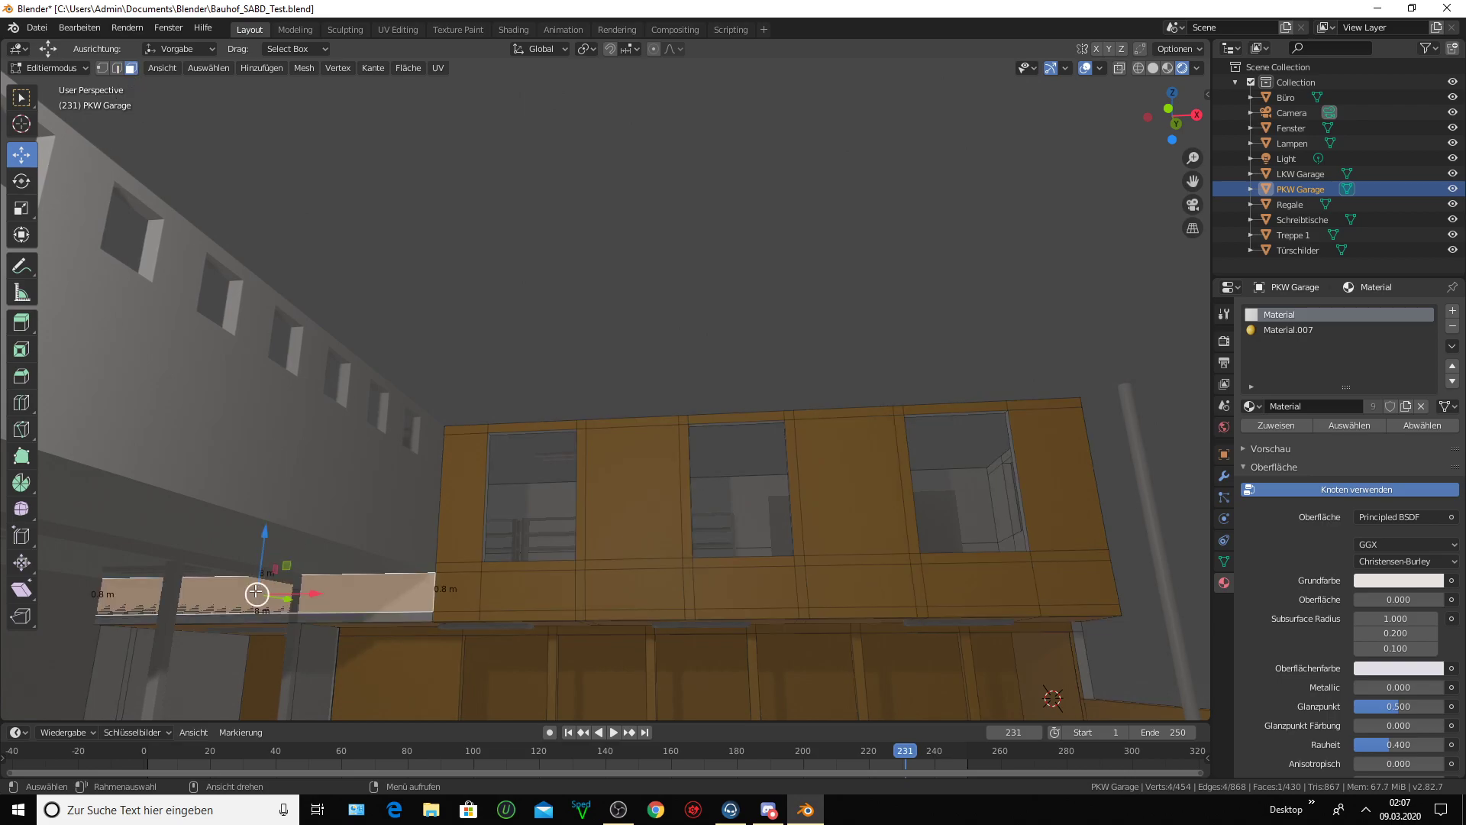
mouse_move(258, 593)
middle_mouse_down()
mouse_move(302, 603)
mouse_move(306, 559)
middle_mouse_up()
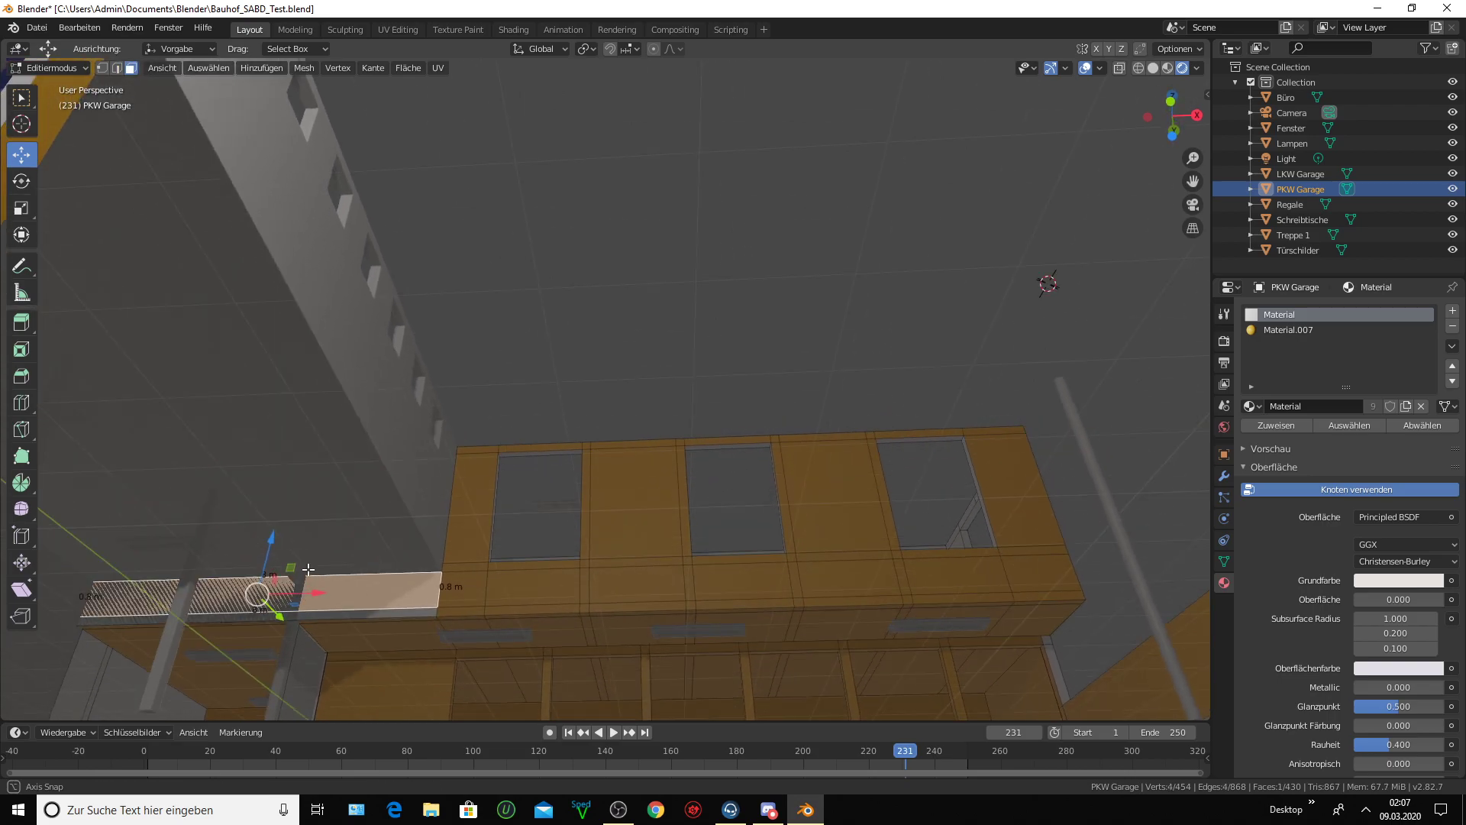
left_click(336, 599, "shift")
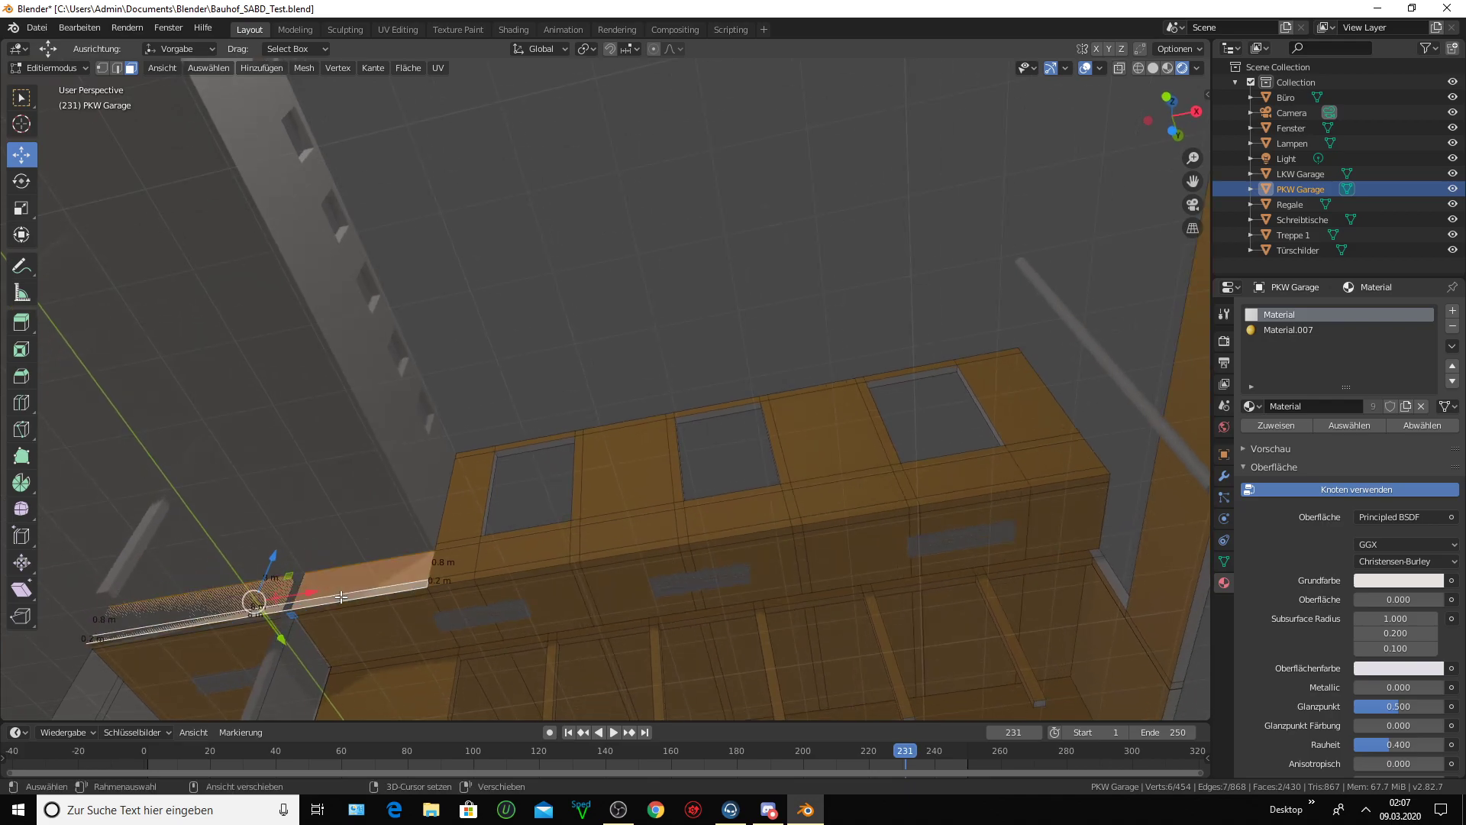
left_click(1304, 329)
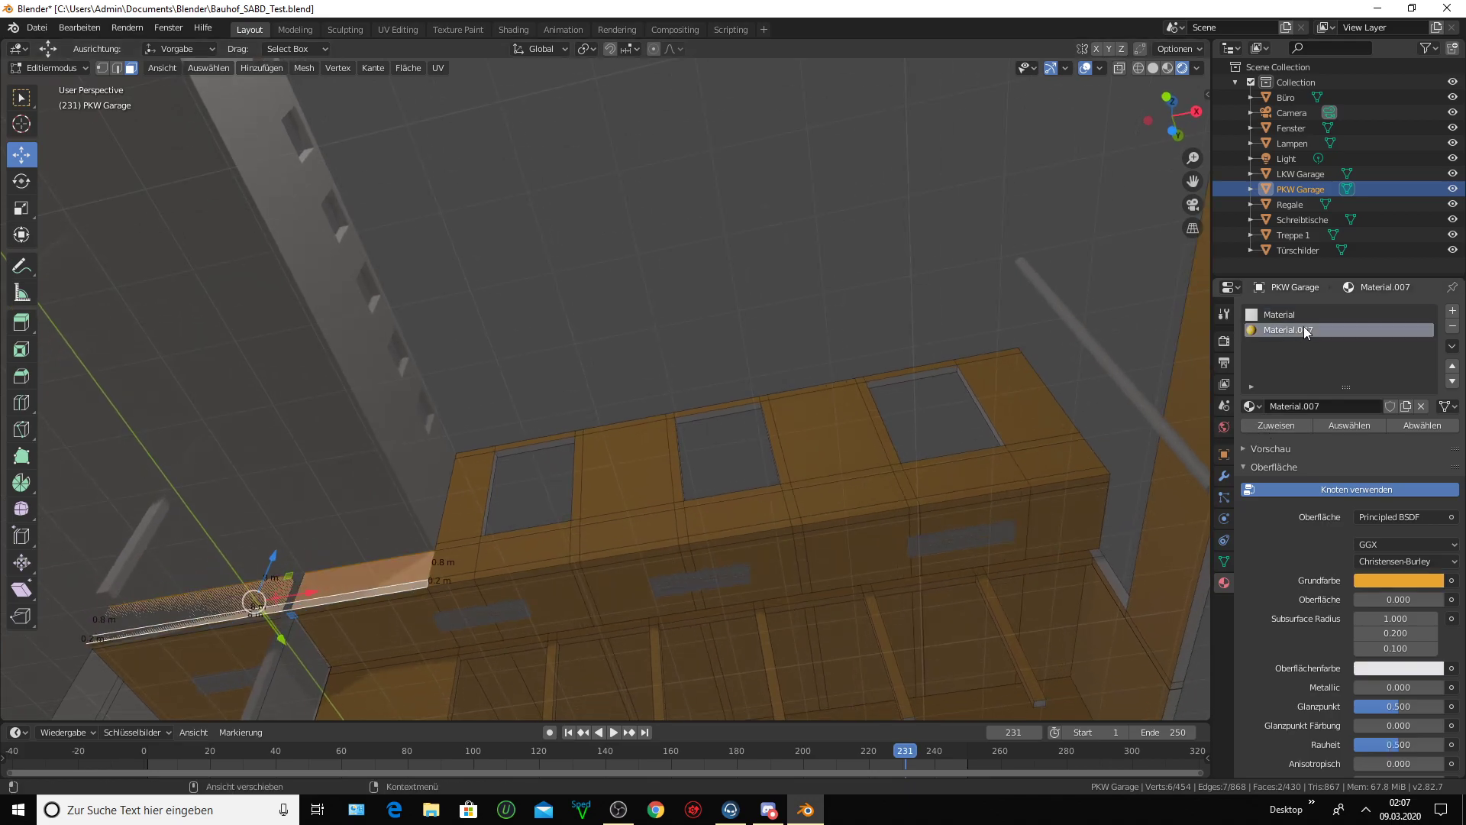
left_click(1272, 426)
mouse_move(796, 539)
middle_mouse_down()
mouse_move(480, 583)
mouse_move(457, 541)
mouse_move(455, 573)
mouse_move(390, 622)
mouse_move(292, 645)
mouse_move(415, 631)
mouse_move(381, 616)
middle_mouse_up()
left_click_drag(1186, 180, 610, 441)
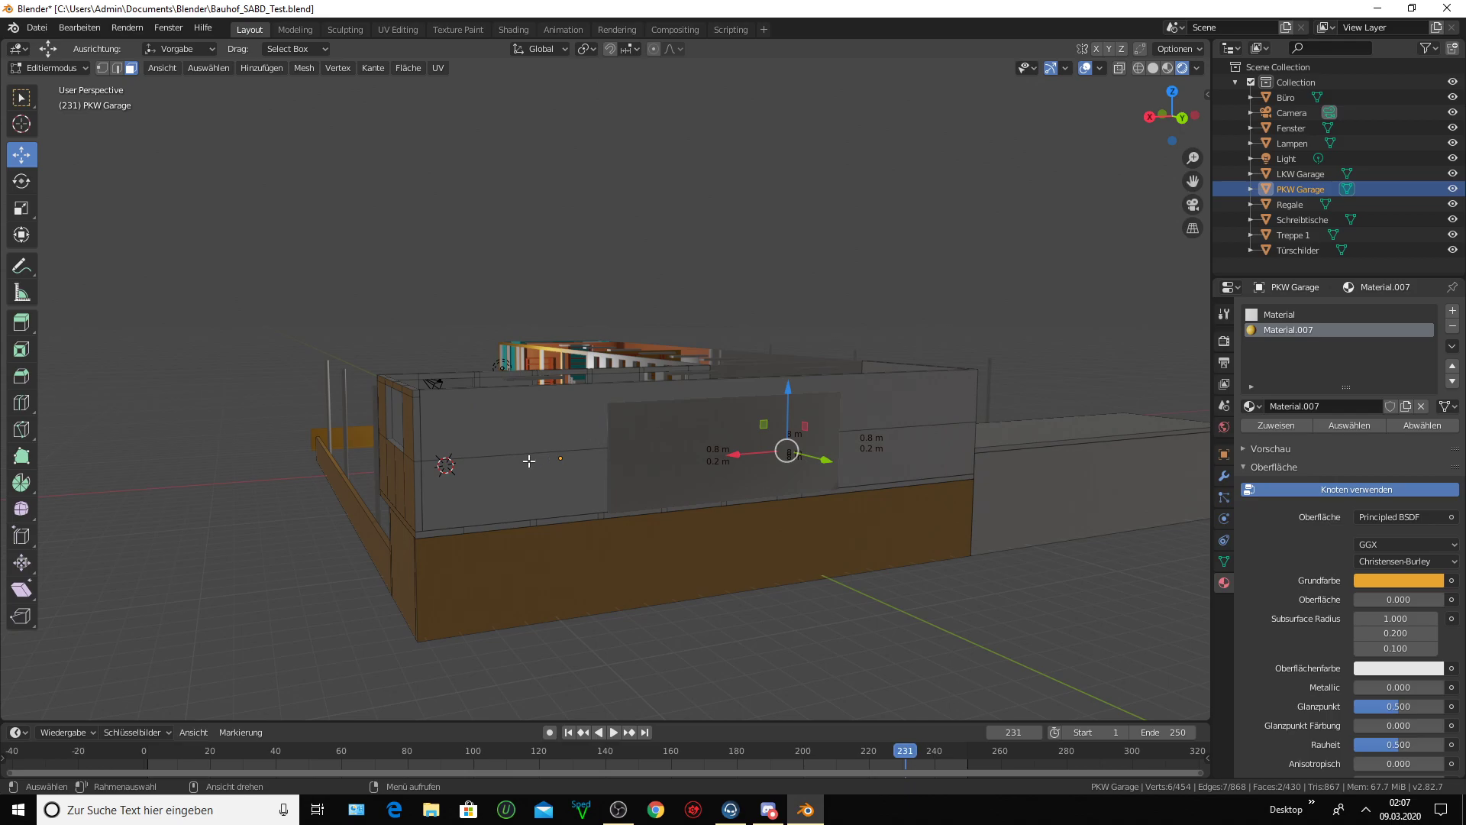
- Select the narrow corner faces and thin top-edge faces of the brown base wall
scroll(529, 460, "up", 3)
scroll(528, 460, "down", 3)
middle_click_drag(528, 461, 441, 440)
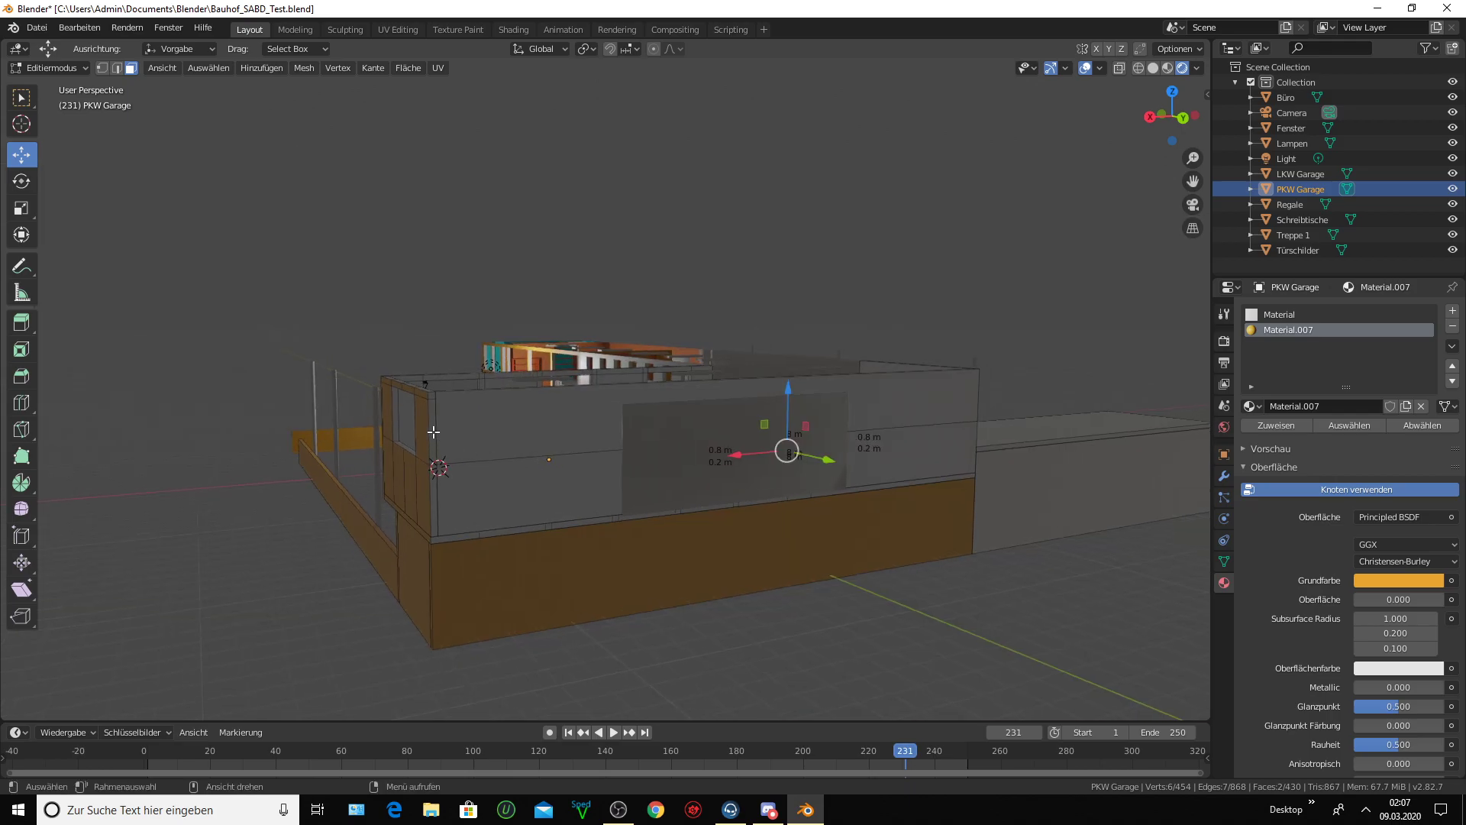
left_click(433, 432)
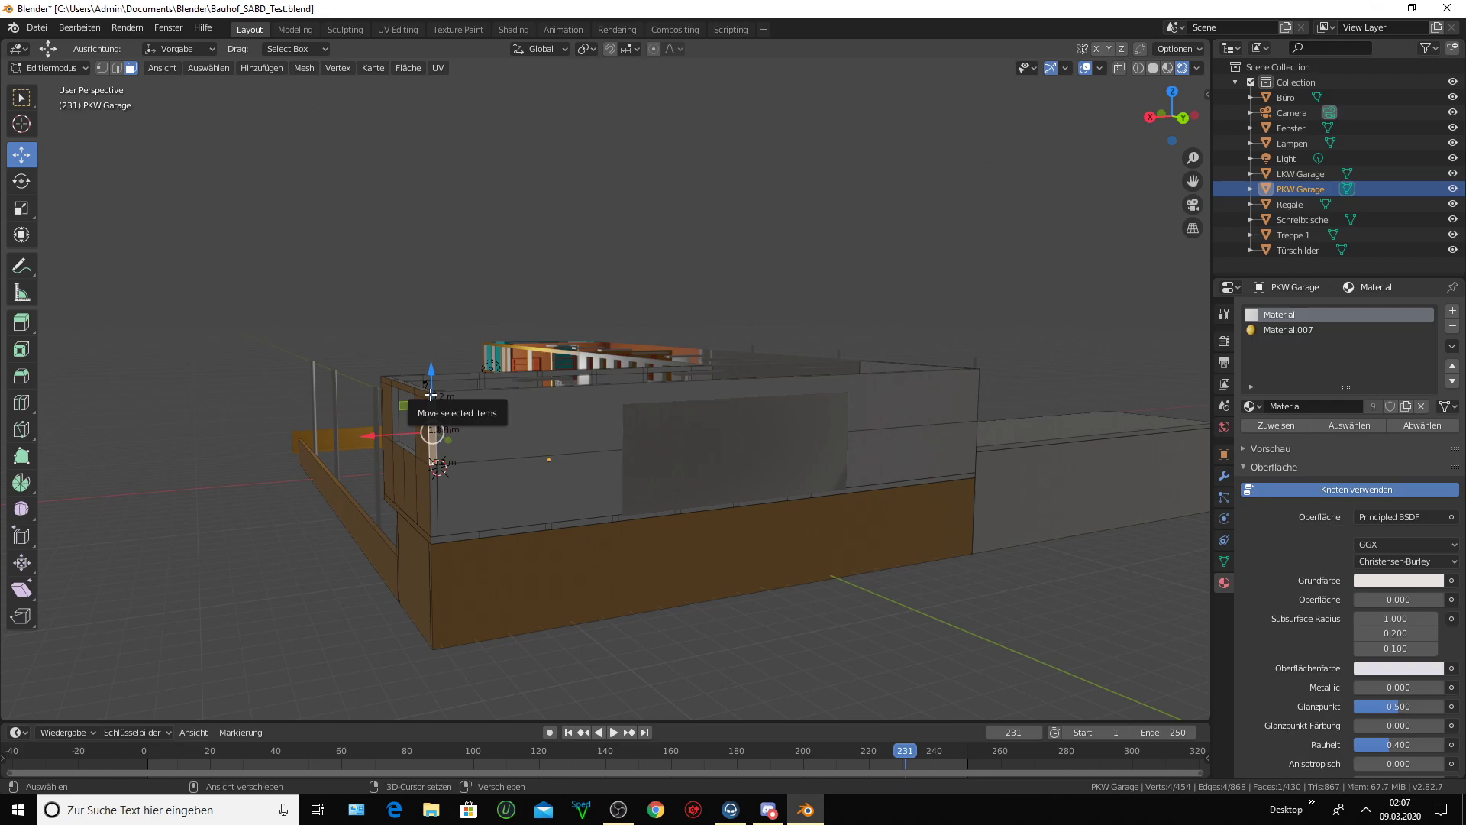
left_click(431, 394, "shift")
left_click(434, 489, "shift")
left_click(506, 540, "shift")
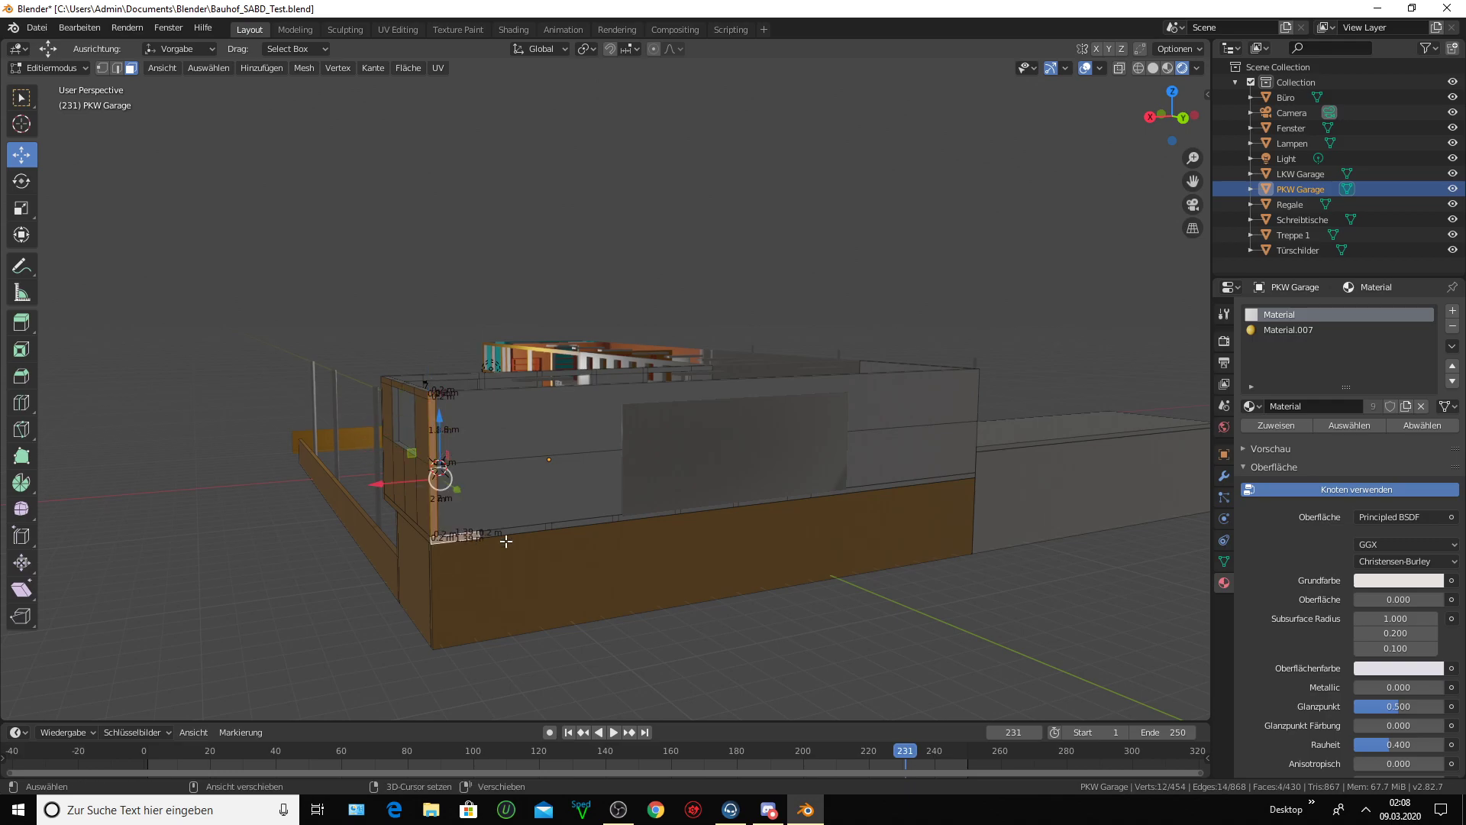
left_click(554, 526, "shift")
left_click(603, 521, "shift")
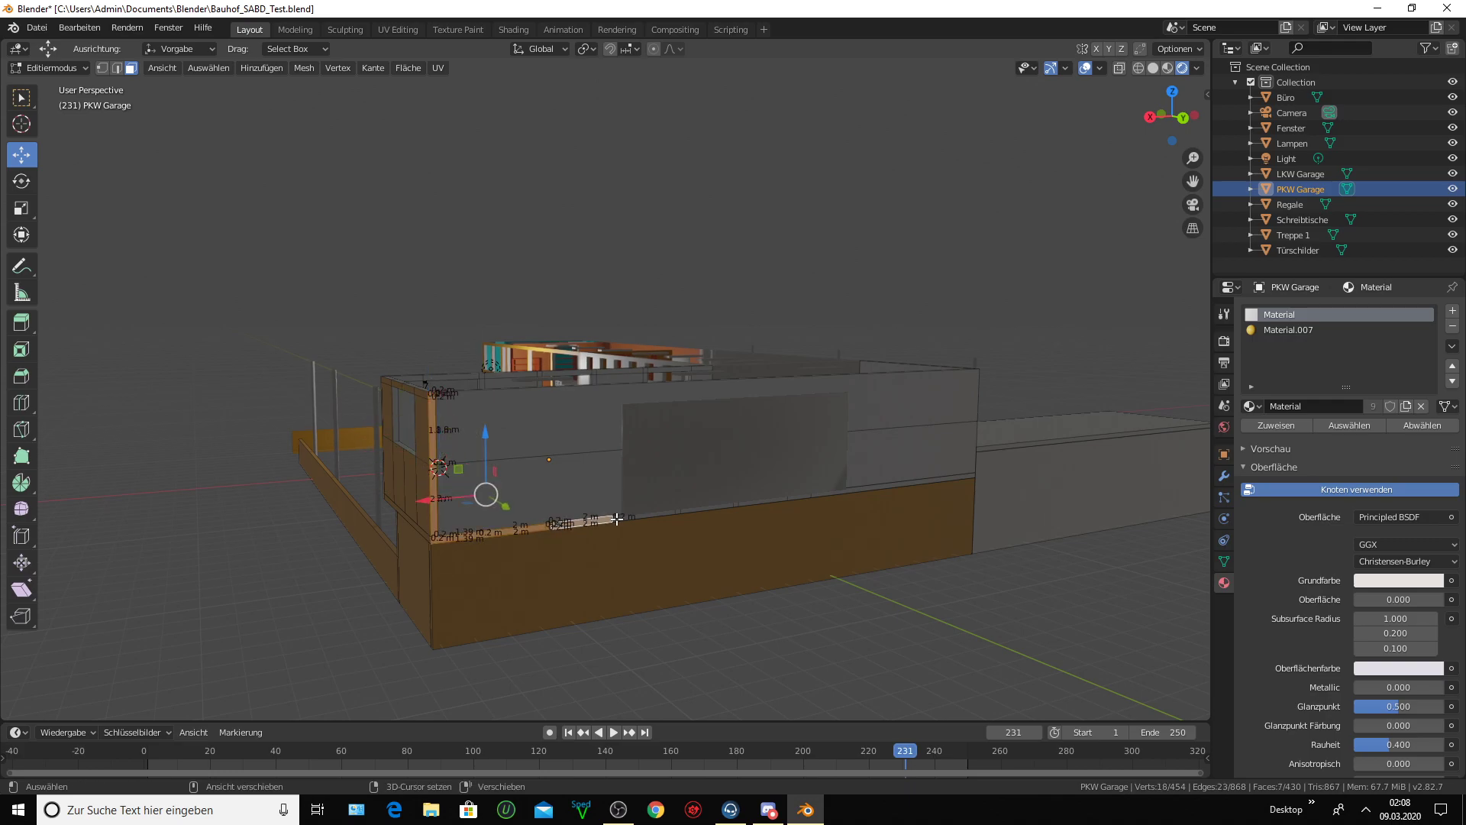
left_click(619, 517, "shift")
- Extend the selection along the wall-top strip, then clear it and recentre the wall
scroll(669, 550, "up", 5)
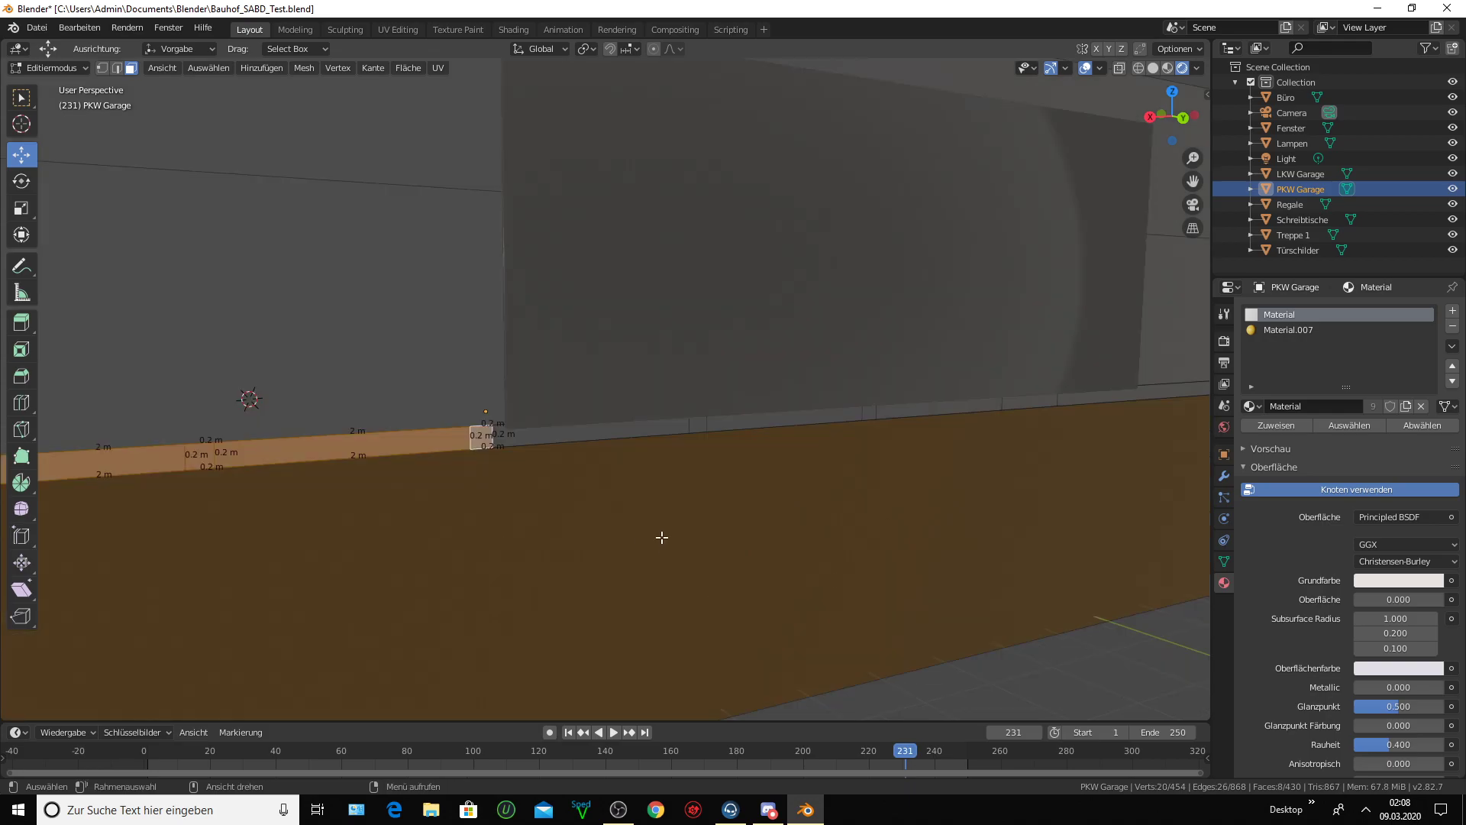
left_click(563, 432, "shift")
left_click(697, 424, "shift")
left_click(801, 426, "shift")
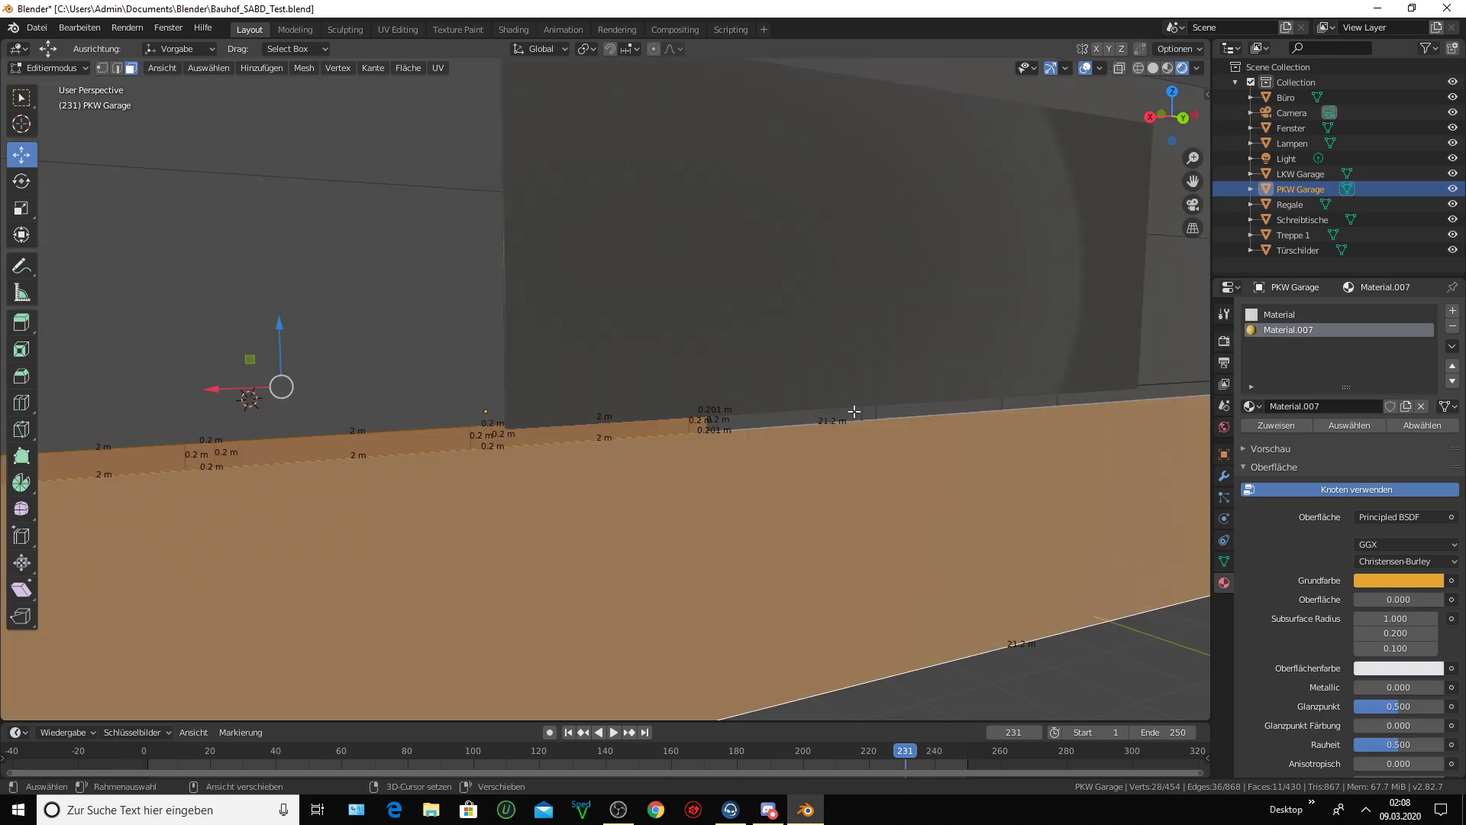
left_click(853, 412, "shift")
left_click(867, 413, "shift")
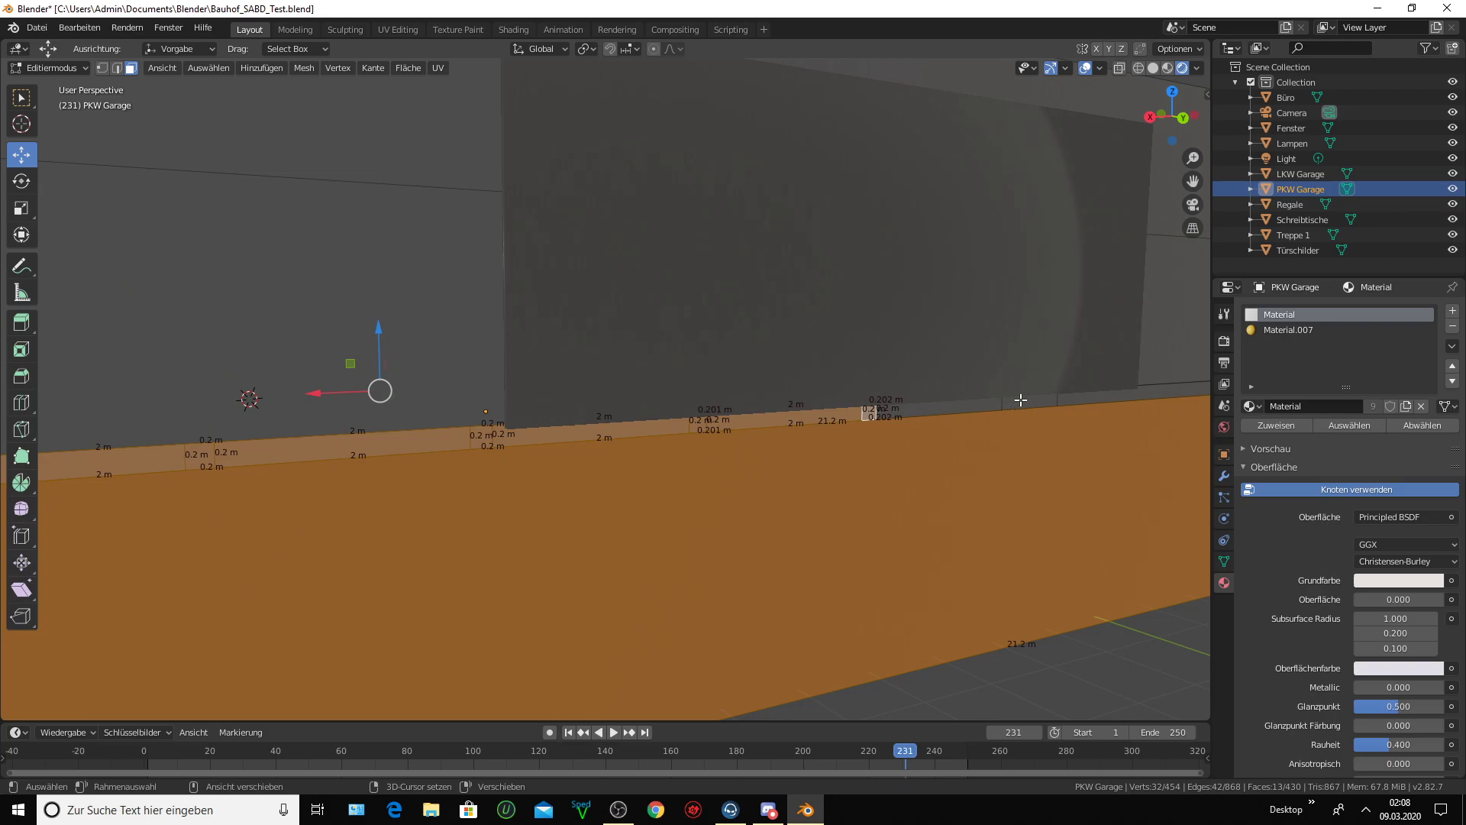
left_click(1020, 399, "shift")
left_click(964, 407, "shift")
left_click(1123, 395, "shift")
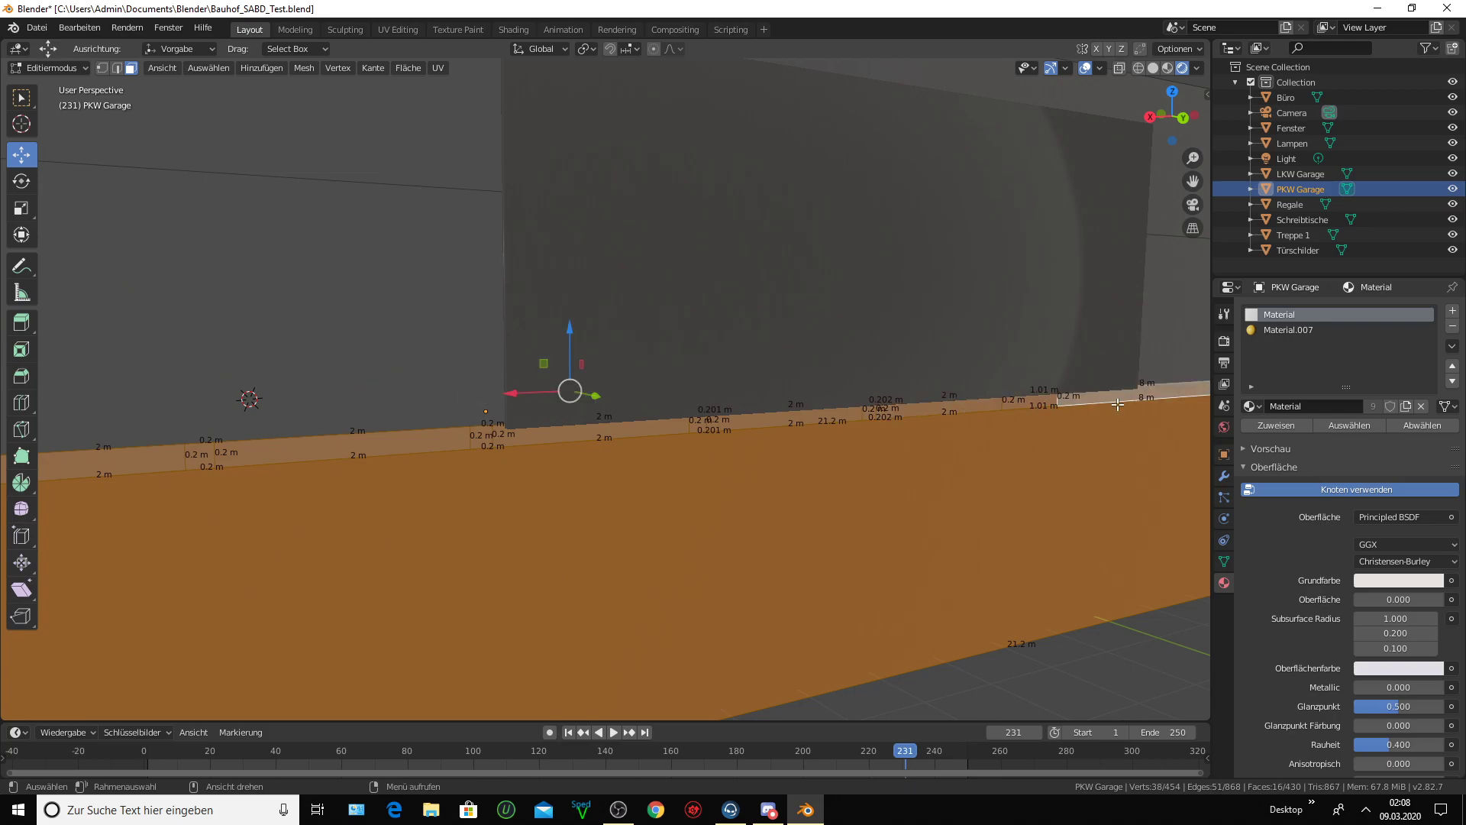
middle_click_drag(1123, 395, 1191, 300)
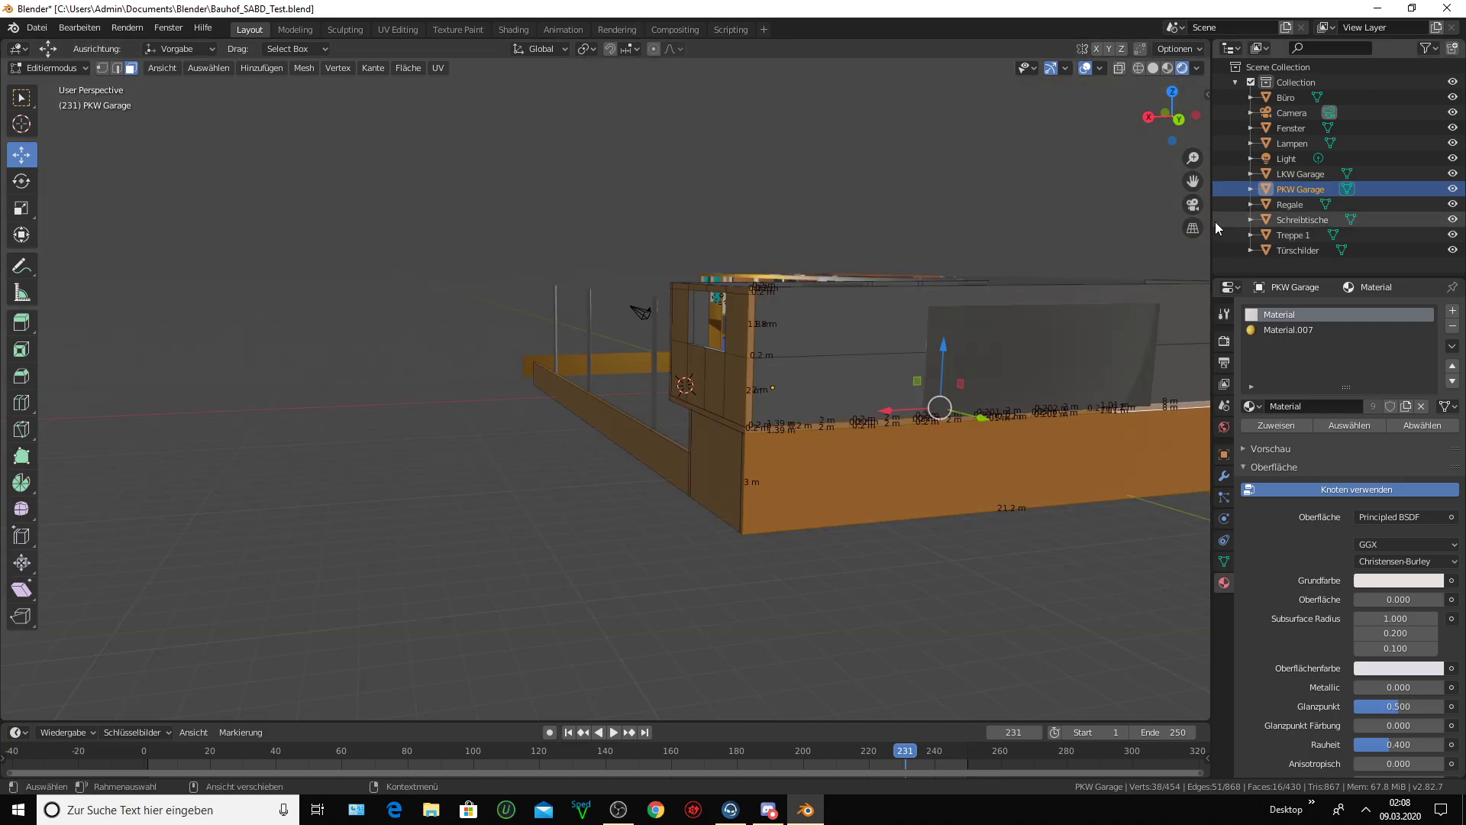
left_click(1161, 178)
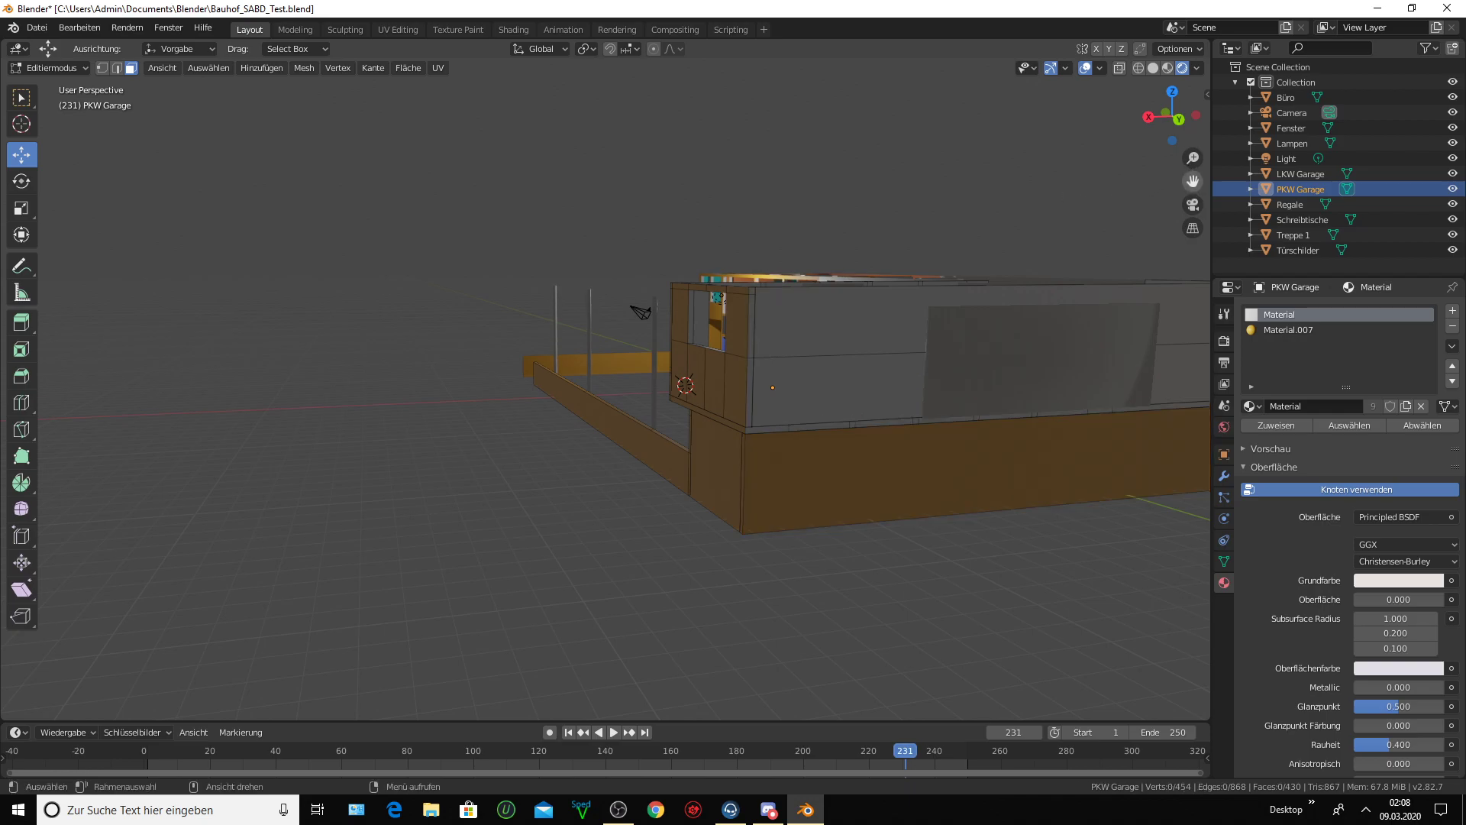
left_click_drag(1193, 181, 740, 417)
- Assign Material.007 to the five top-strip segments of the base wall
left_click(714, 435)
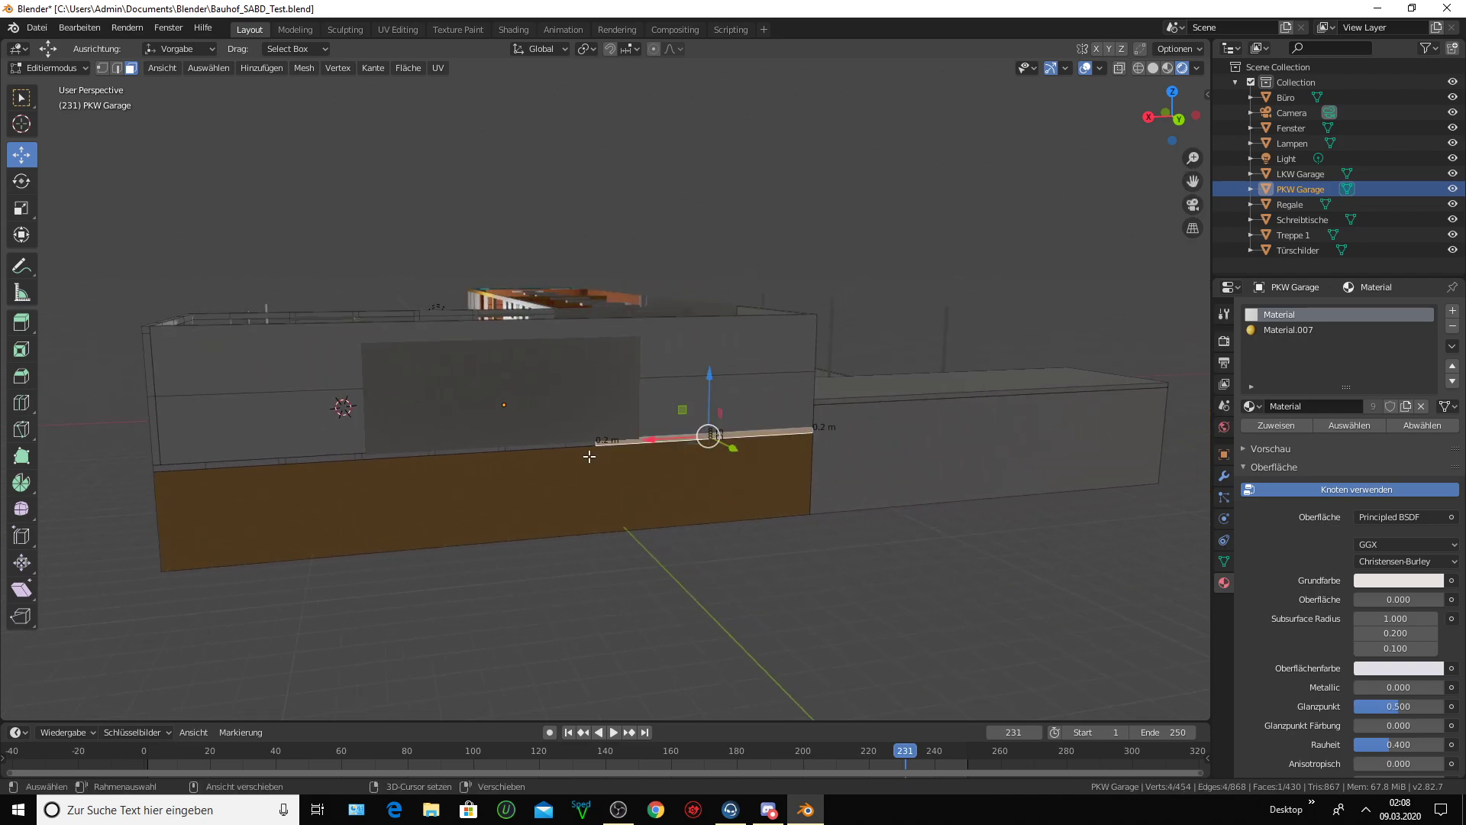
scroll(587, 455, "up", 4)
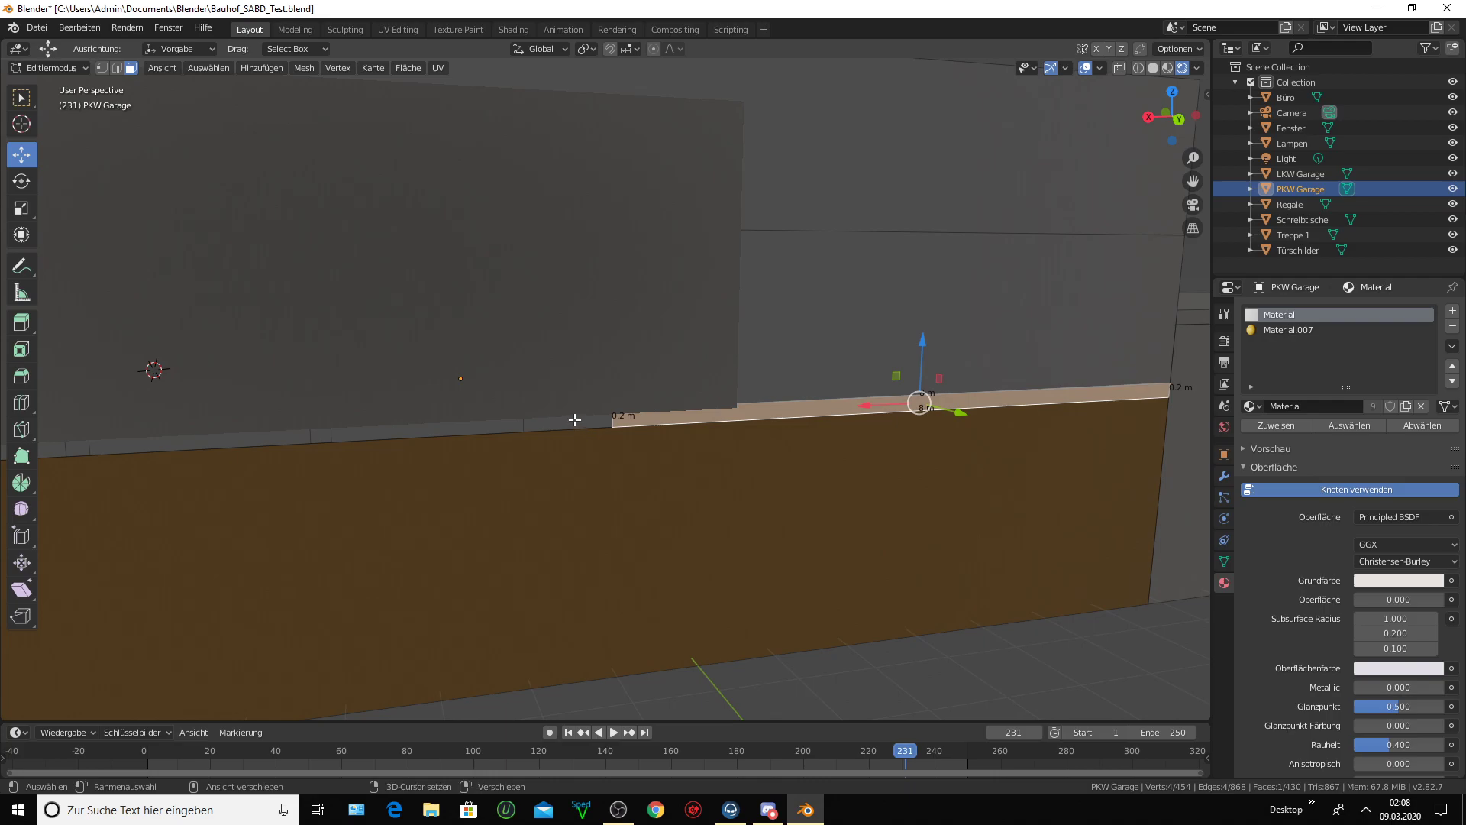
left_click(433, 422, "shift")
left_click(577, 422, "shift")
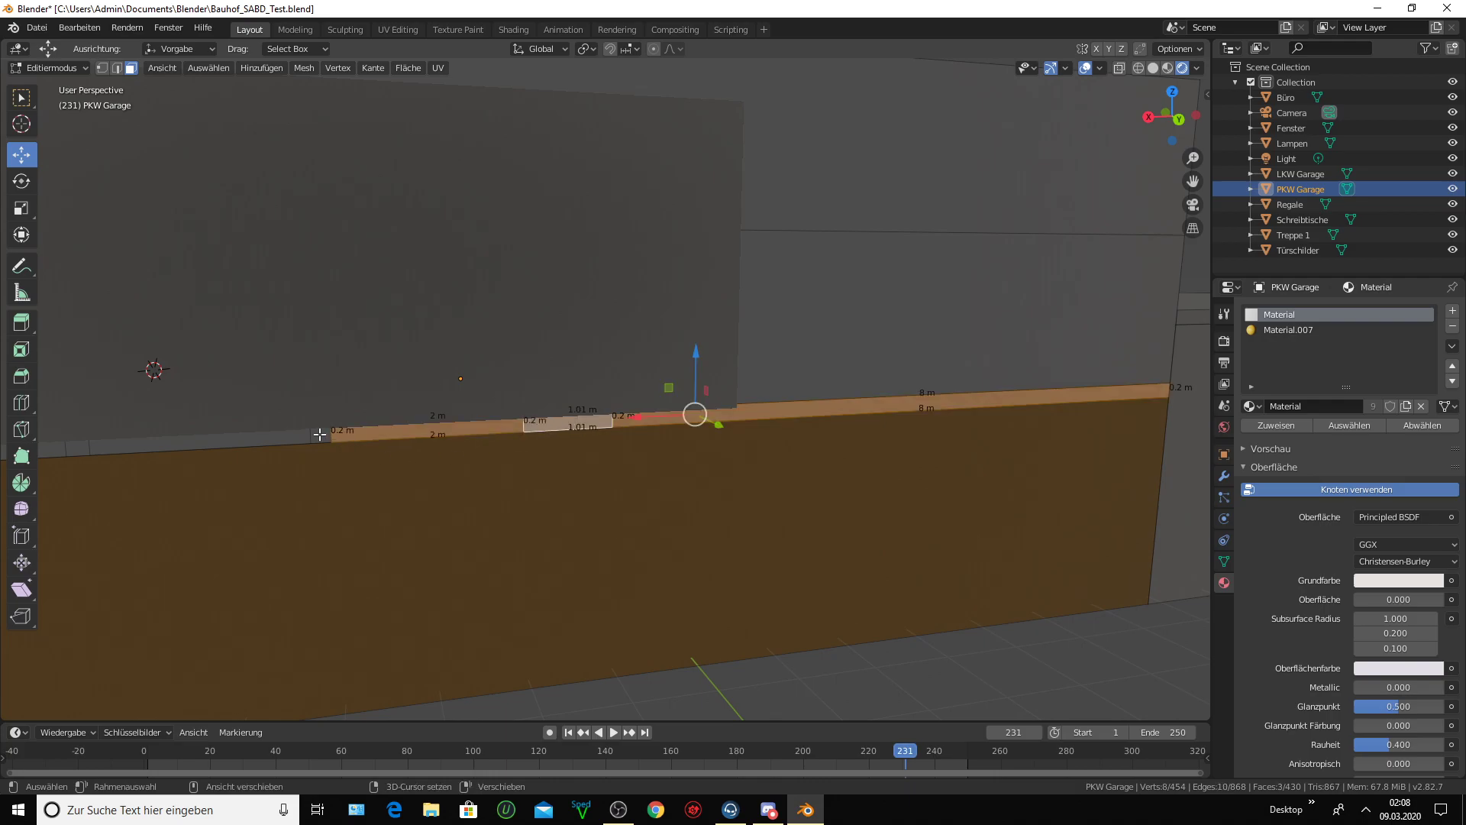
left_click(319, 434, "shift")
left_click(206, 442, "shift")
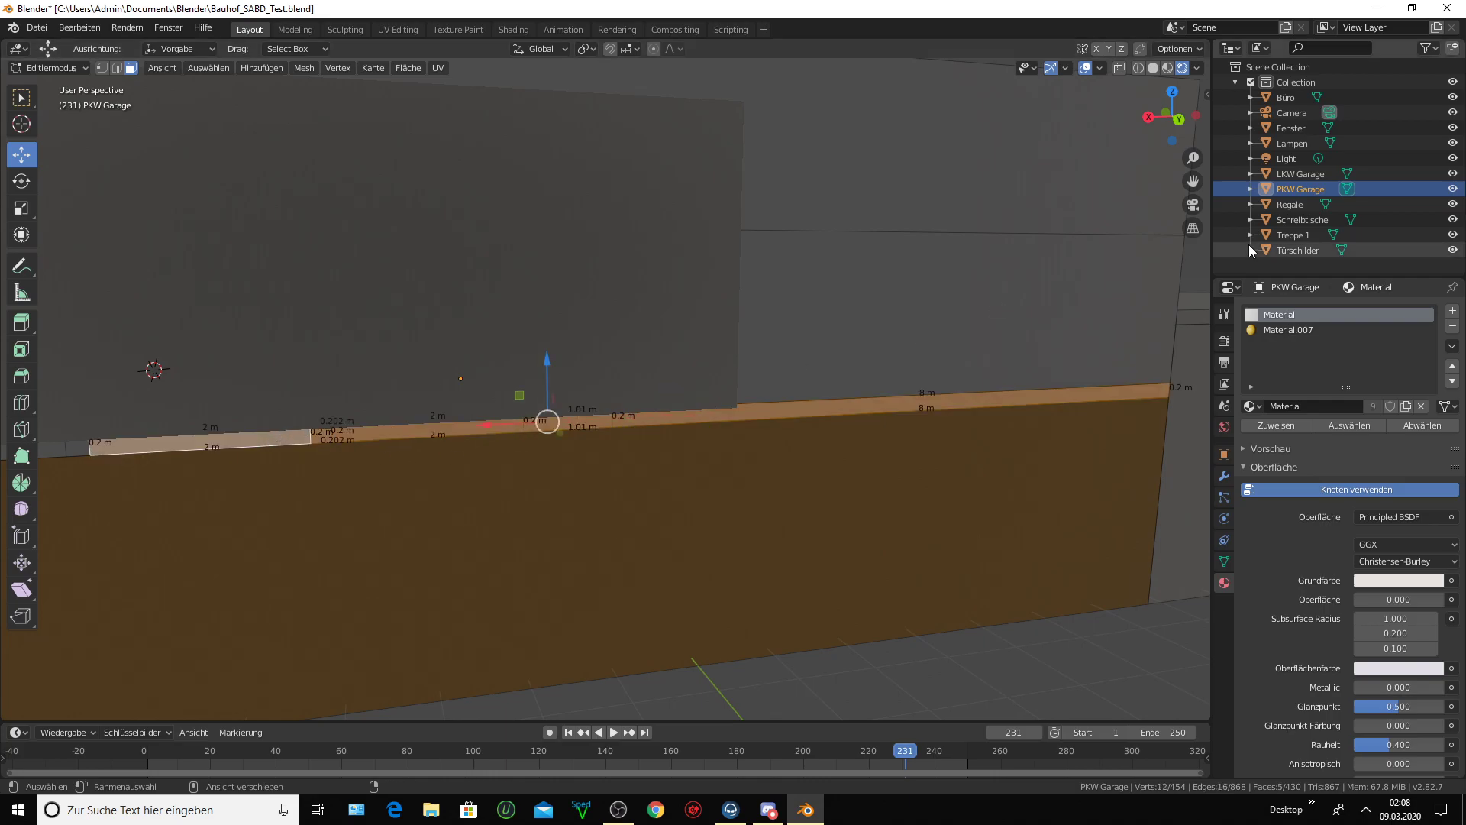
left_click(1276, 335)
left_click(1269, 426)
- Select a single strip face and pan the view to bring it closer
middle_click_drag(708, 415, 694, 413)
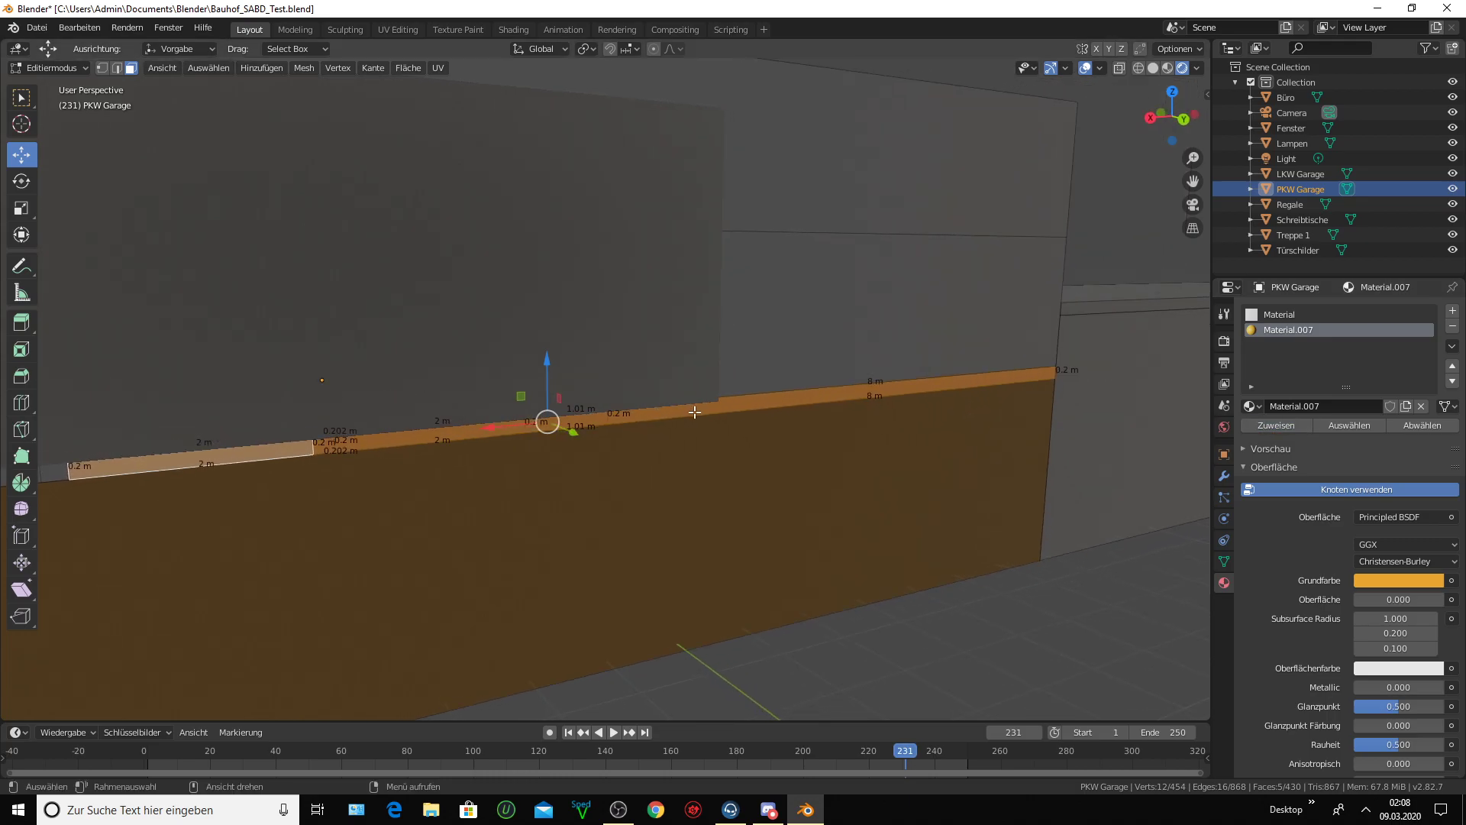
scroll(637, 420, "down", 5)
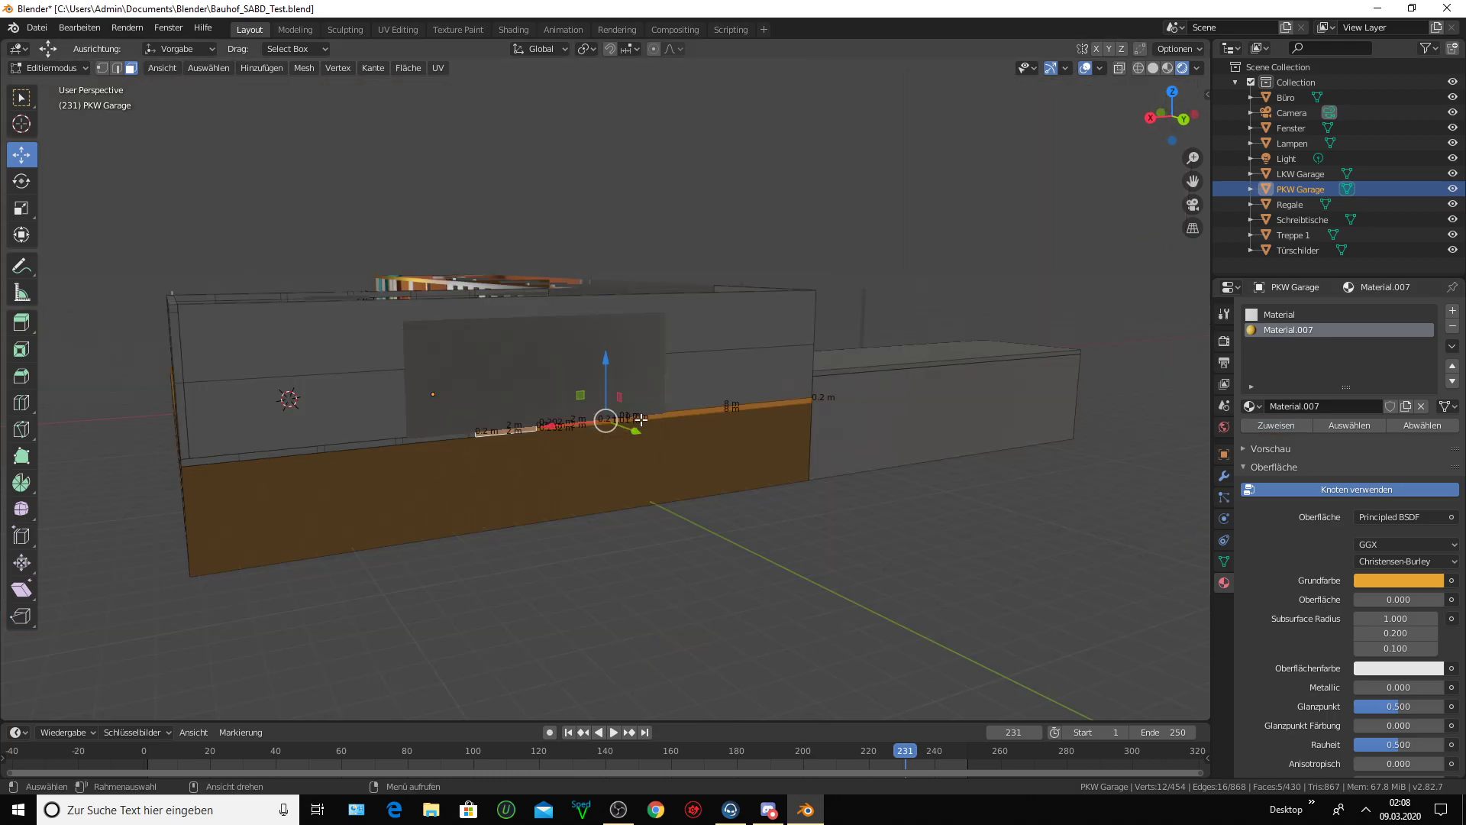
left_click(452, 441)
left_click_drag(1193, 181, 1268, 160)
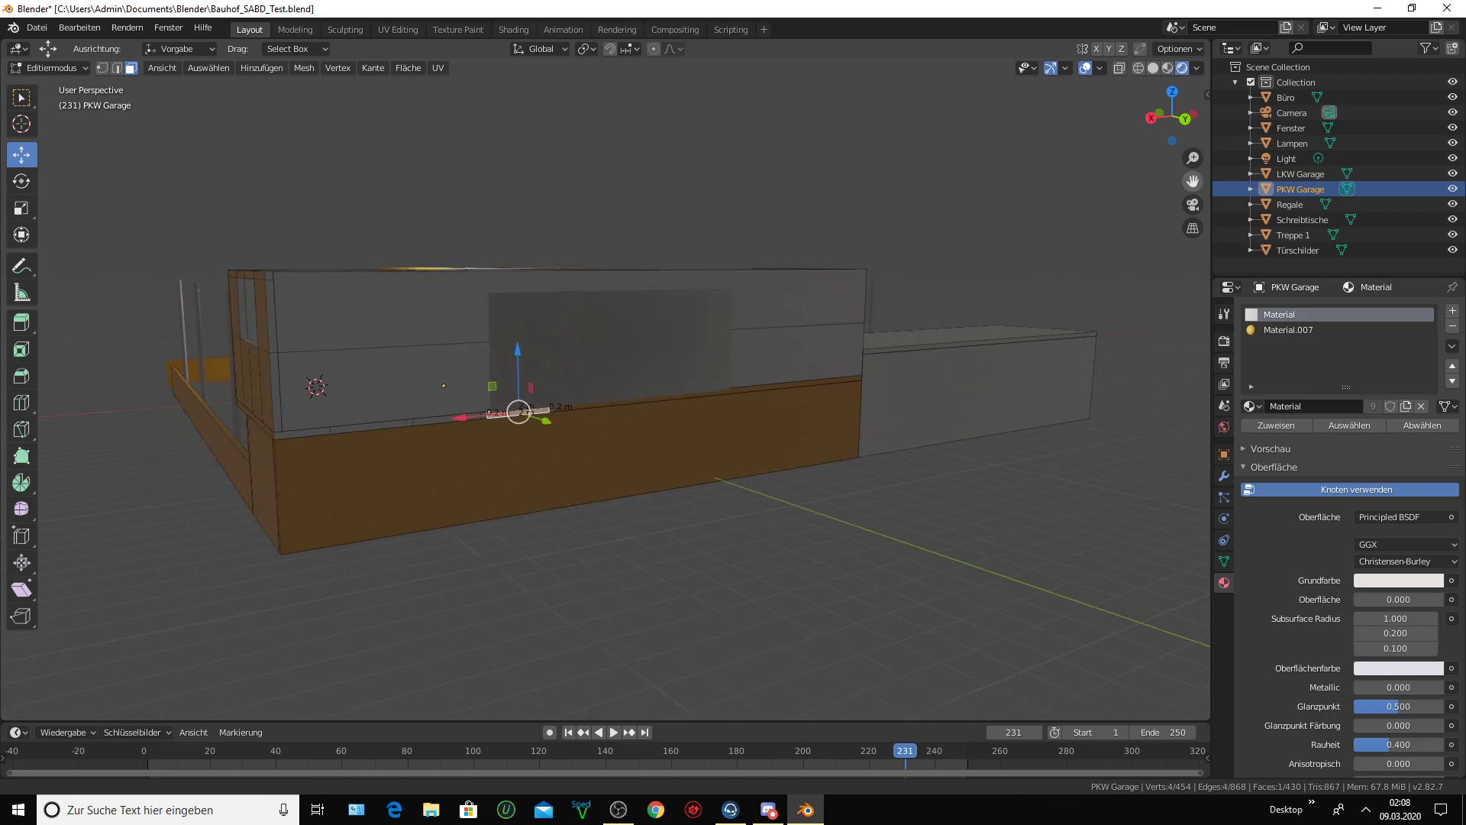
middle_click_drag(672, 305, 939, 304, "shift")
scroll(940, 304, "up", 6)
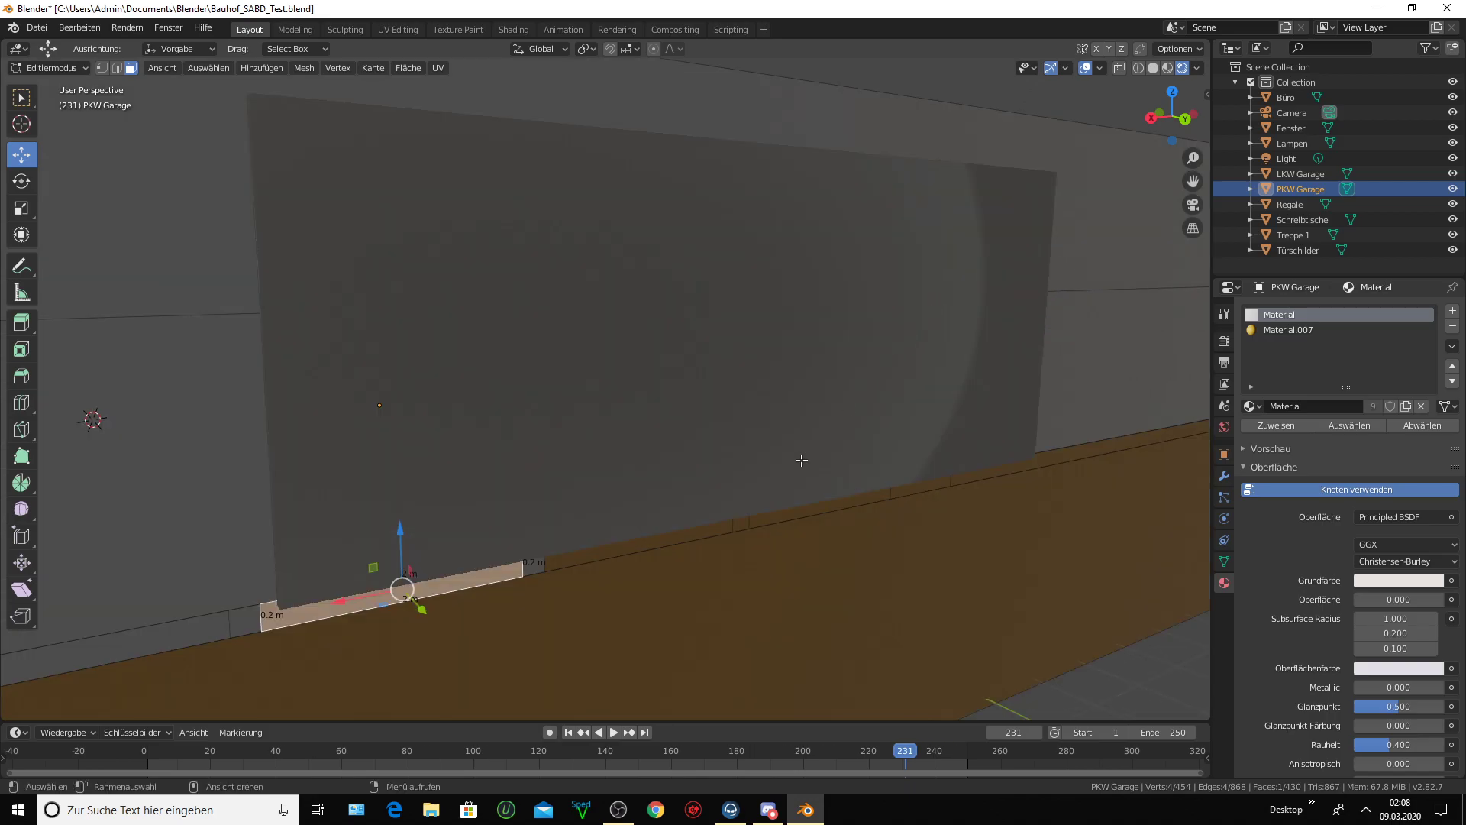
- Assign Material.007 to two small square faces and the long left strip face
left_click(534, 569, "shift")
left_click(263, 613, "shift")
left_click(193, 639, "shift")
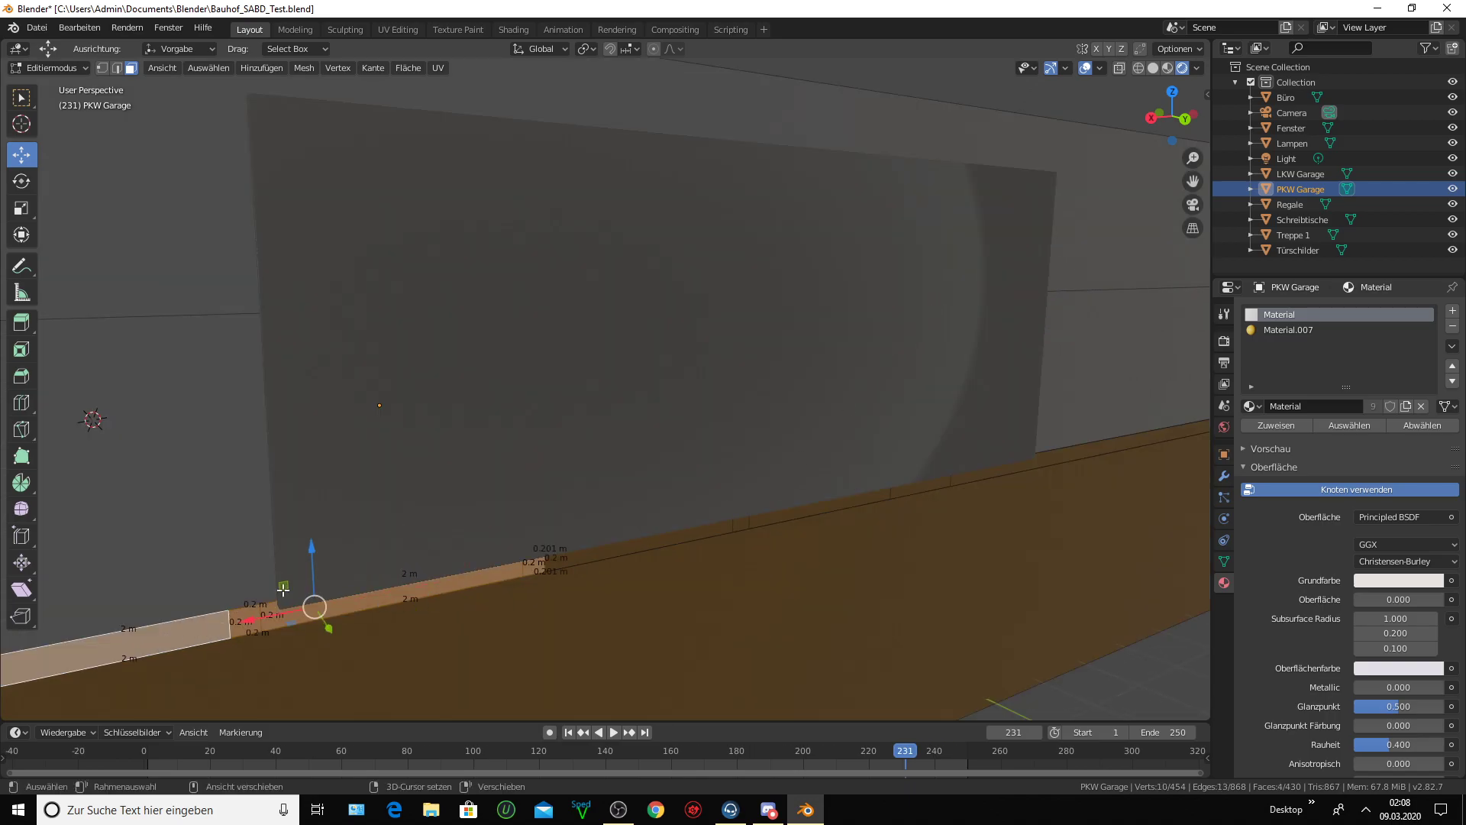
left_click(1291, 330)
left_click(1304, 424)
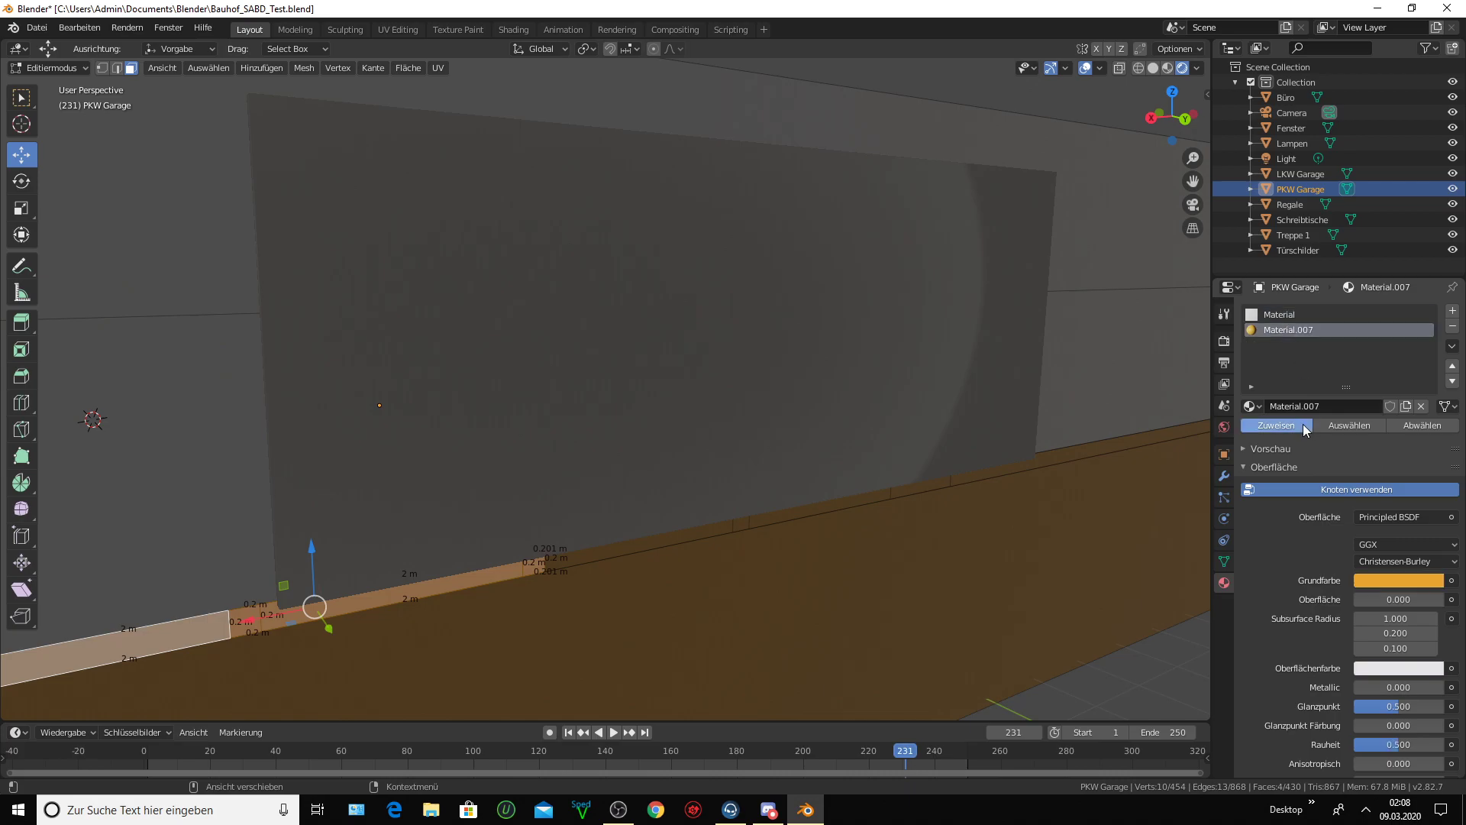
- Shift a small wall-top face slightly left along X with the Move gizmo
scroll(564, 461, "down", 6)
middle_click_drag(564, 461, 670, 427)
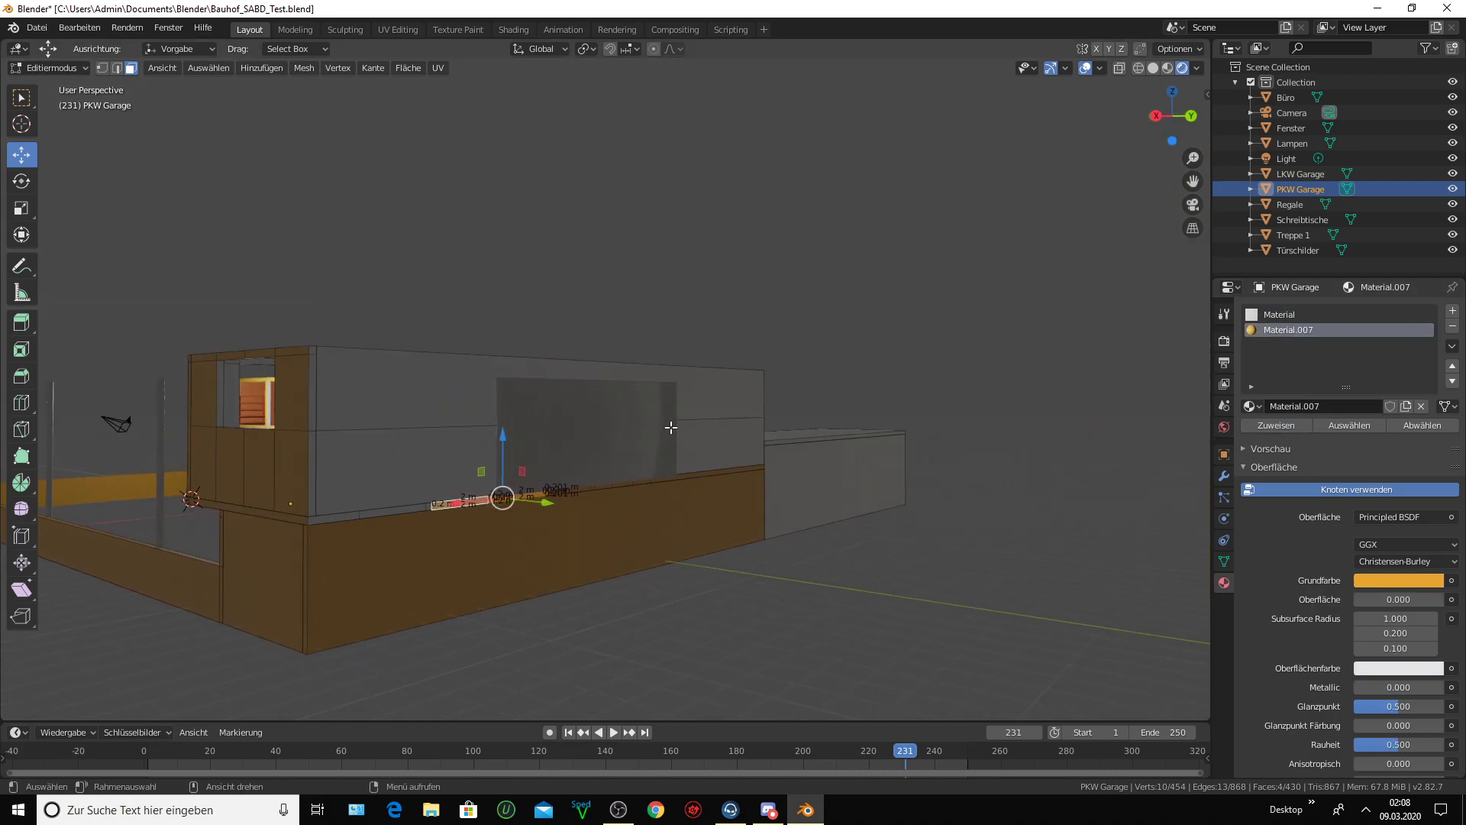
left_click_drag(1193, 181, 1205, 164)
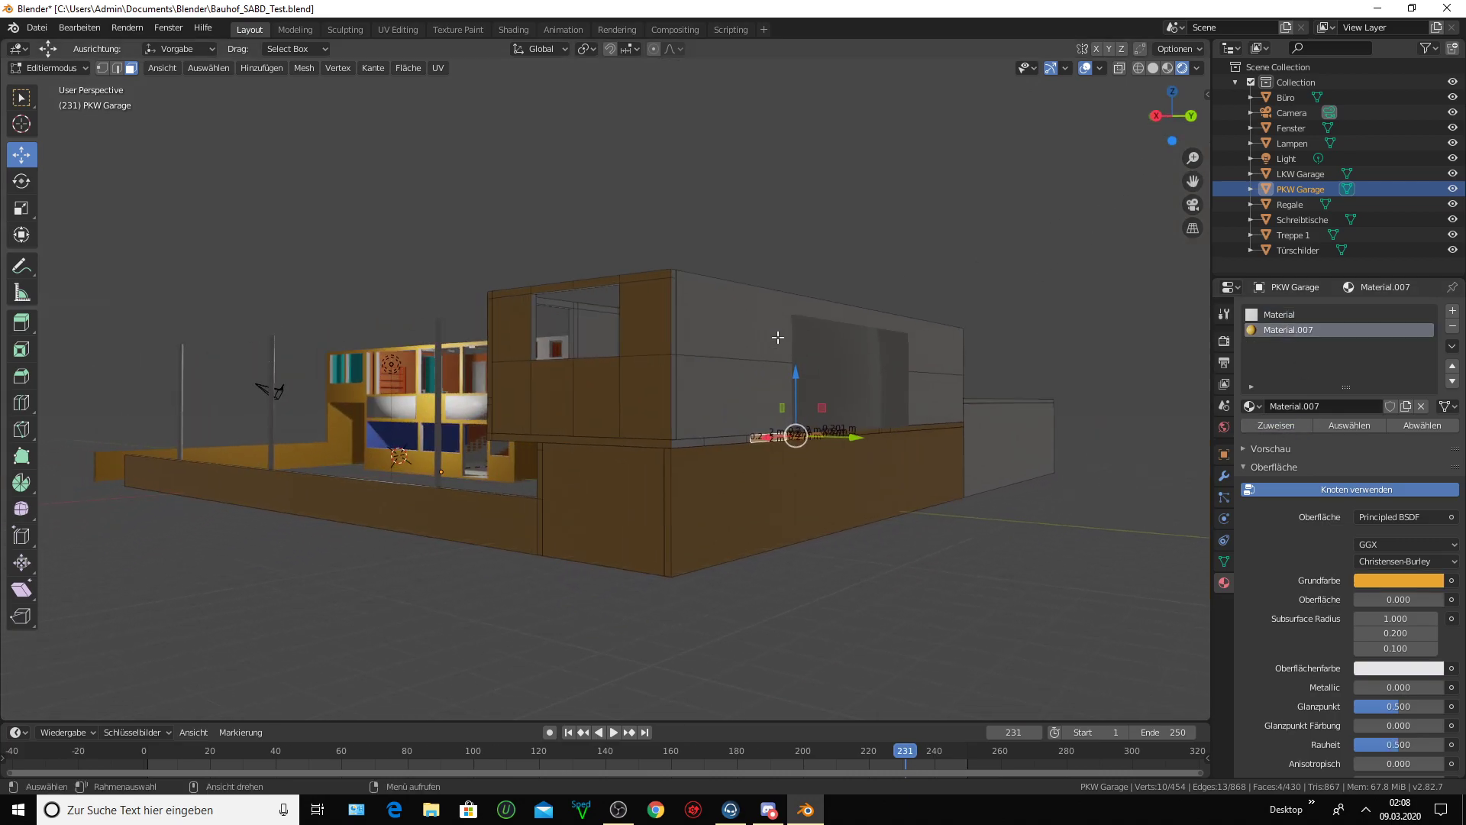
scroll(777, 337, "up", 5)
scroll(774, 336, "down", 5)
mouse_move(774, 337)
middle_mouse_down()
mouse_move(735, 347)
mouse_move(732, 406)
middle_mouse_up()
left_click(724, 443)
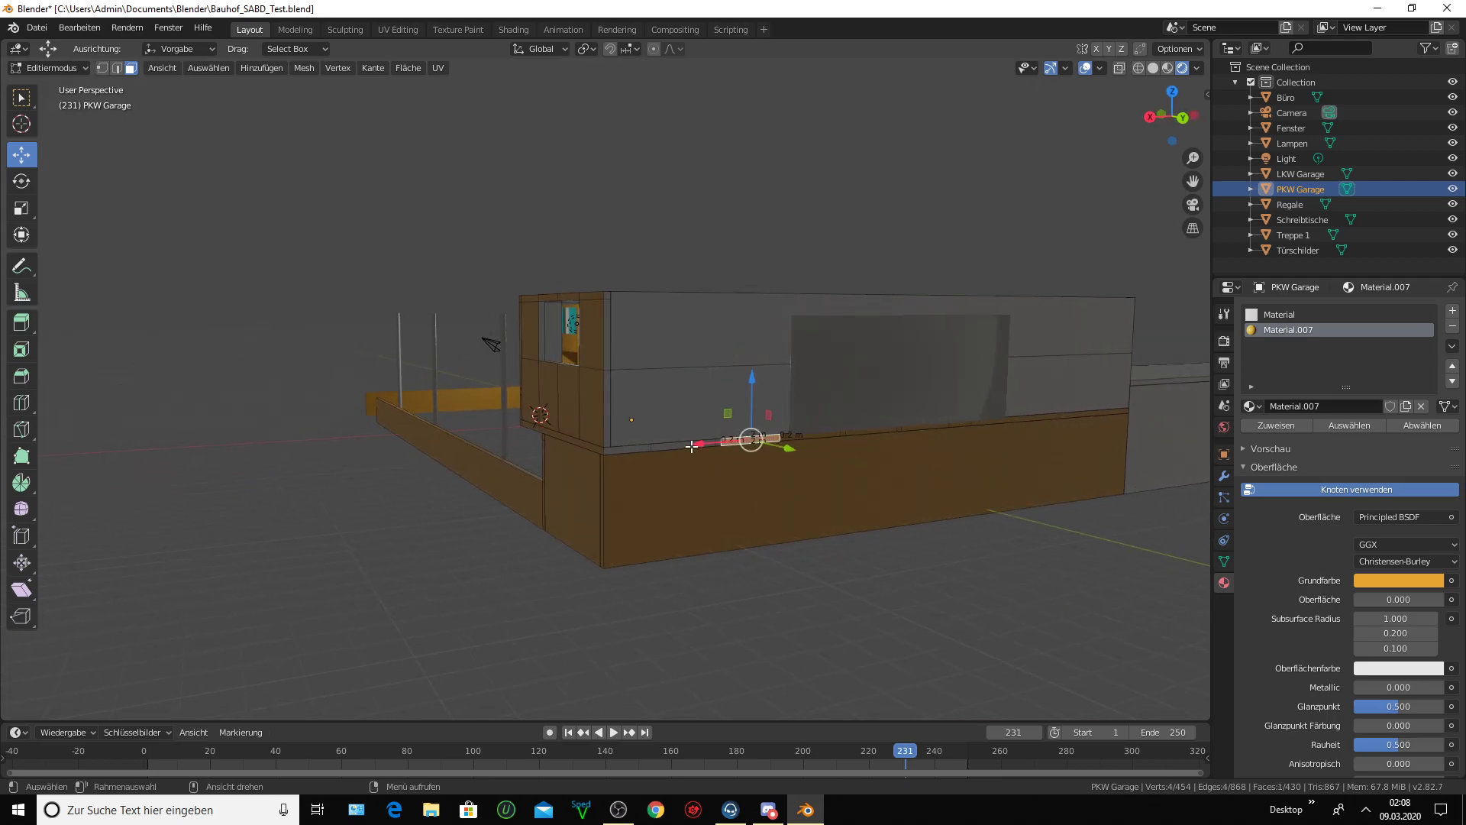
left_click_drag(692, 446, 686, 447)
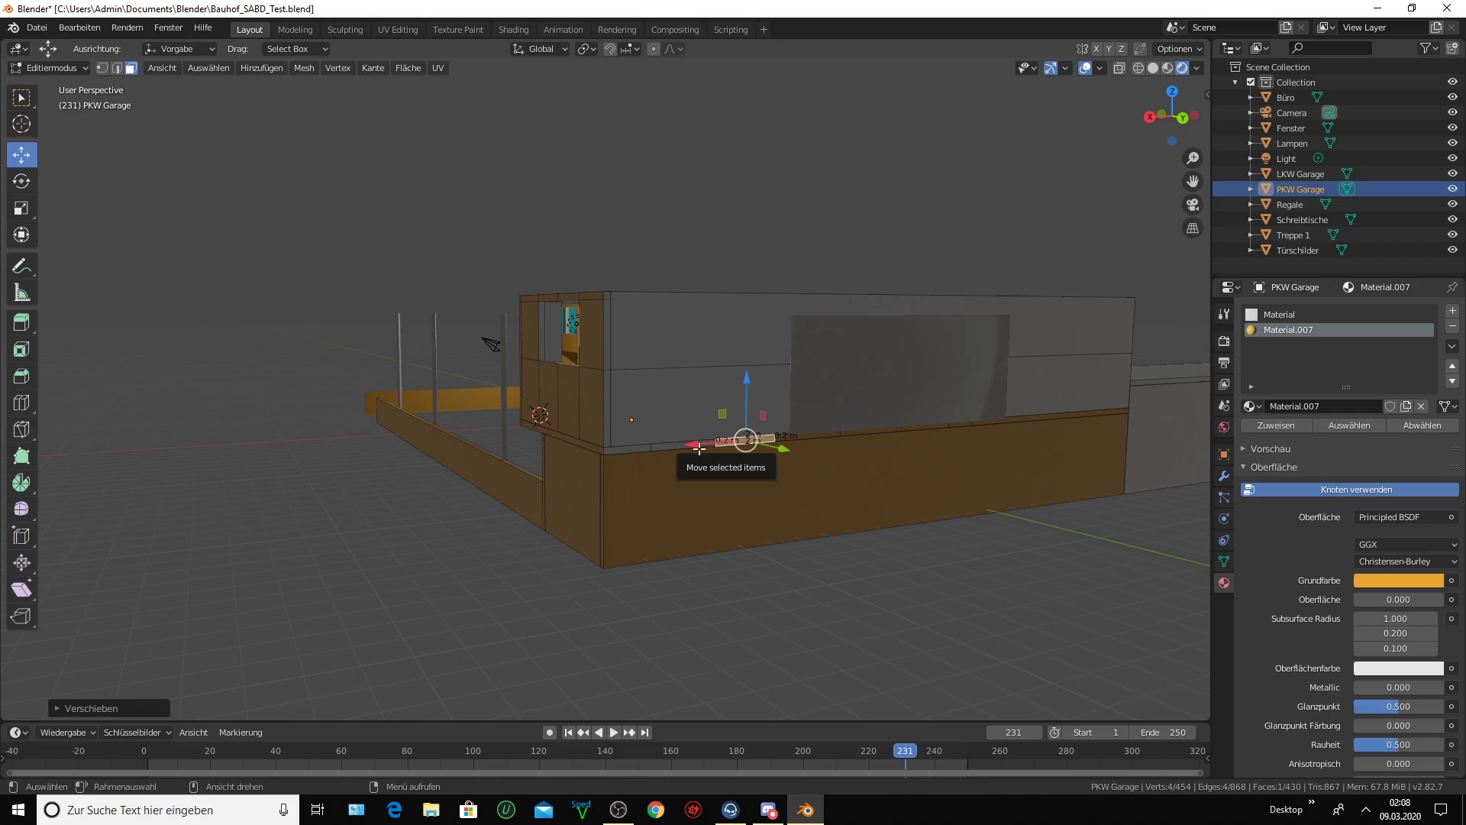
- Add the middle strip, left wall-strip and vertical wall-strip faces to the selection
scroll(699, 449, "up", 7)
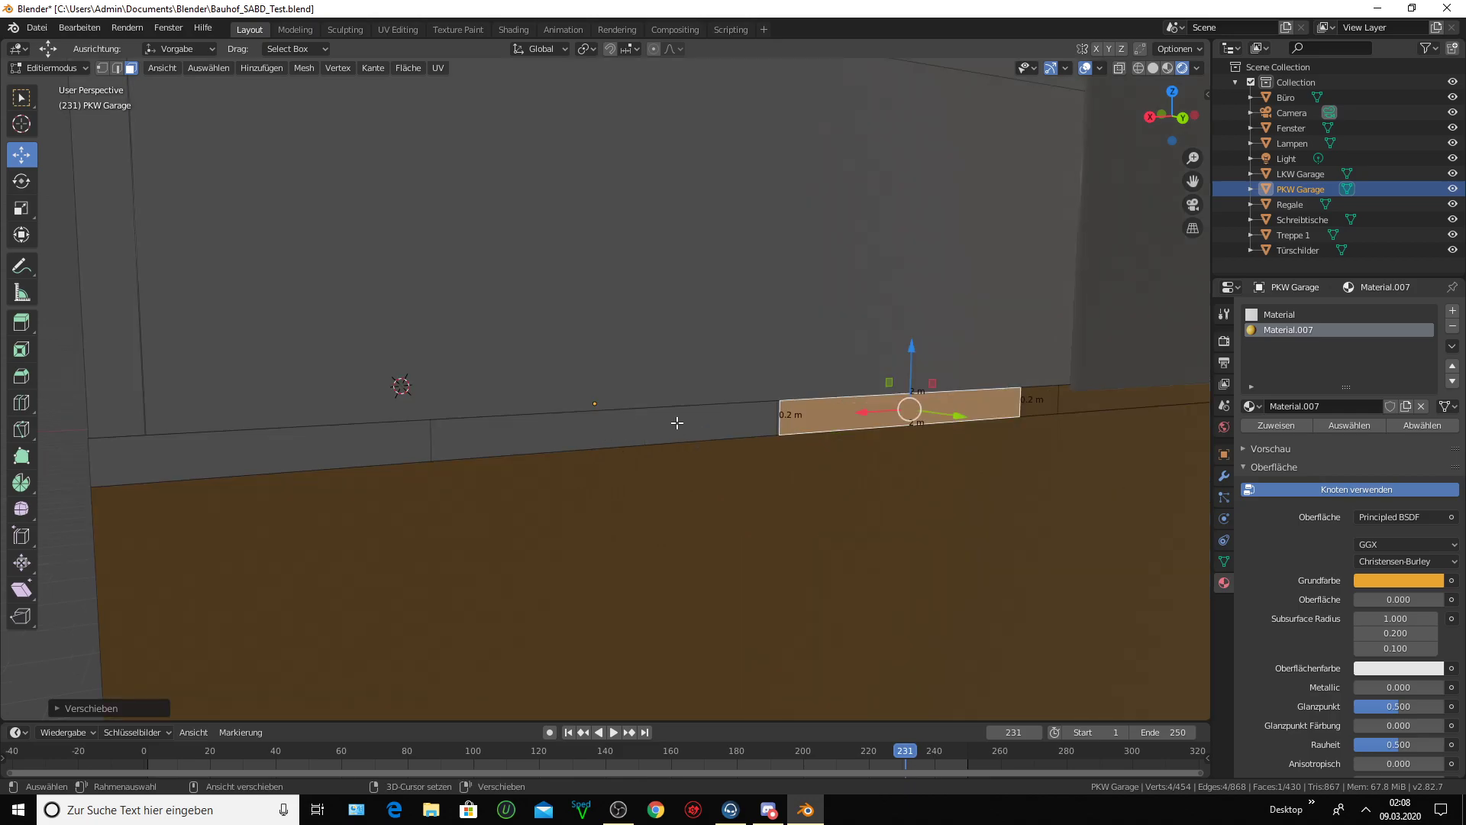
left_click(675, 424, "shift")
left_click(348, 456, "shift")
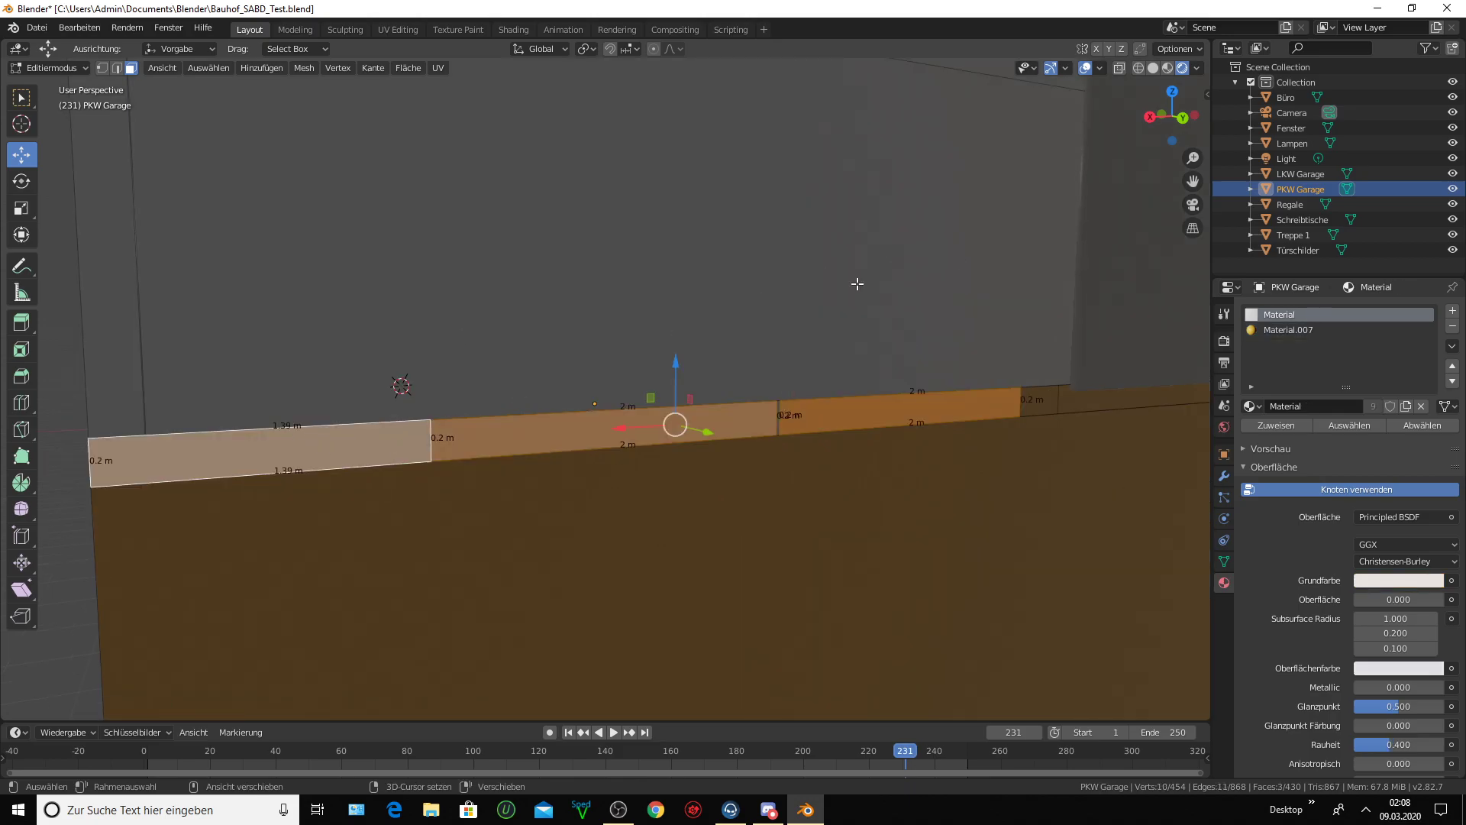
left_click(118, 307, "shift")
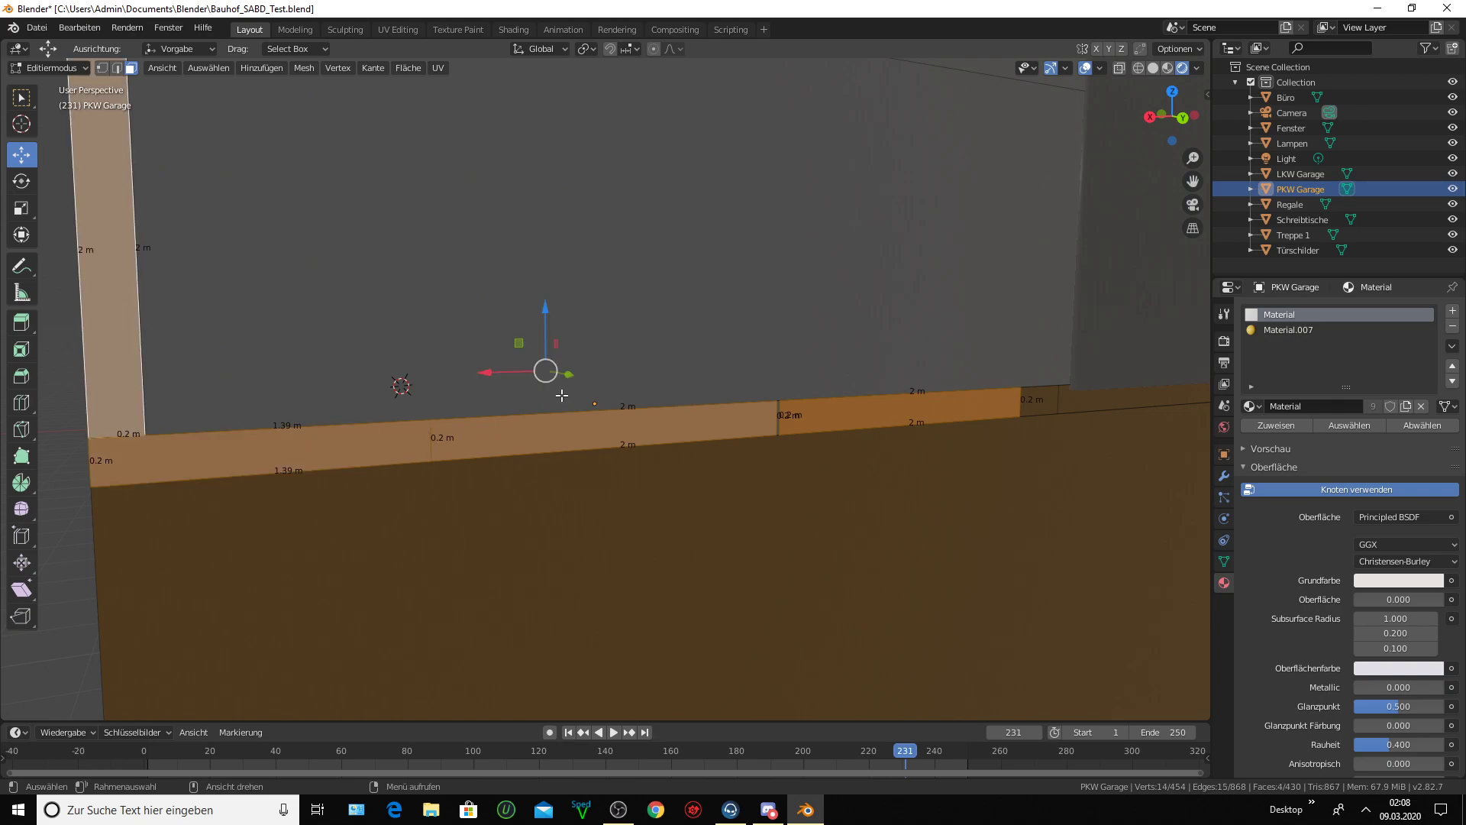
middle_click_drag(561, 394, 496, 303, "ctrl")
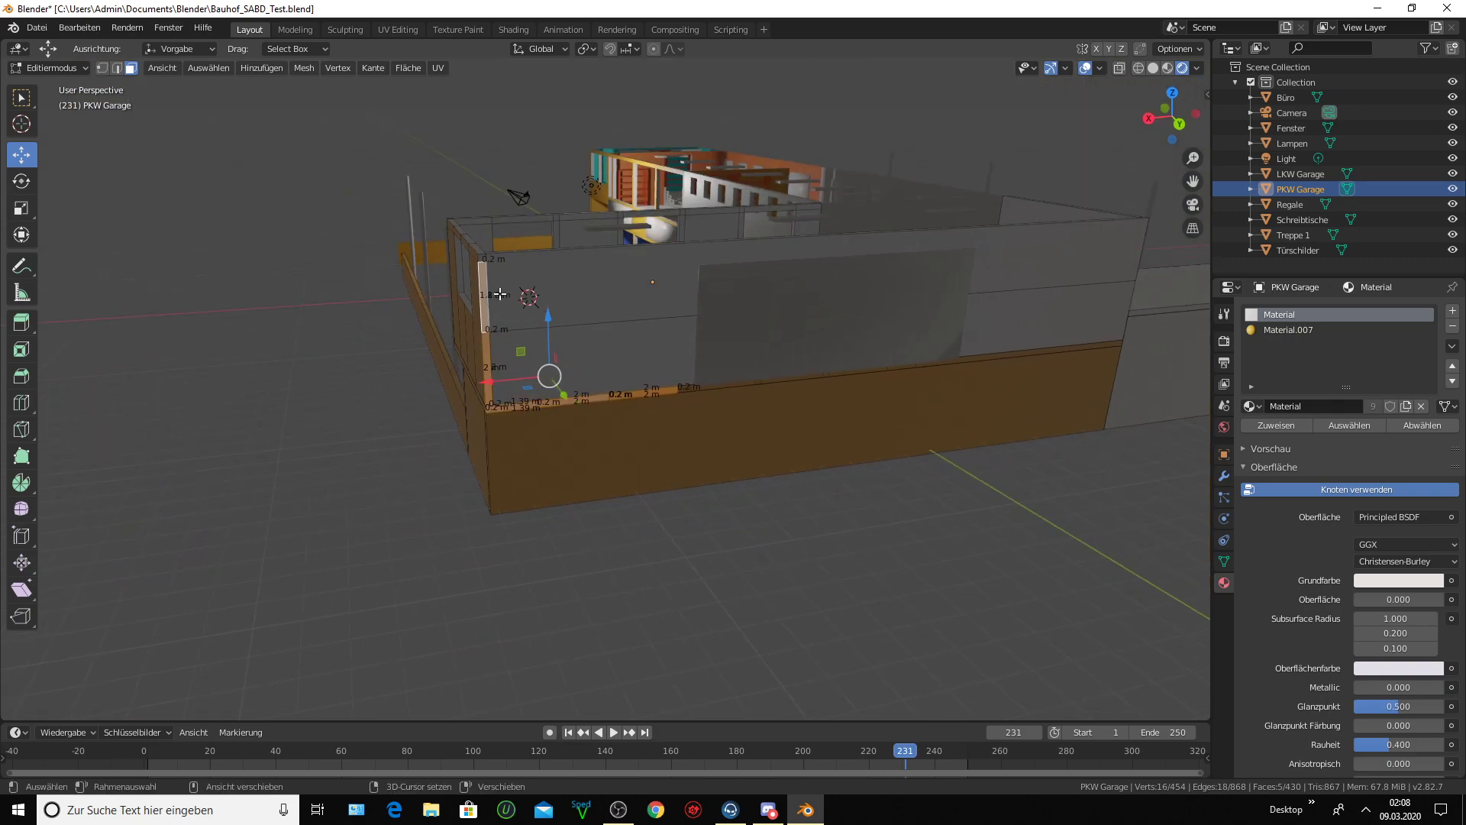
- Add the upper and lower wall bands around the door and assign them Material.007
left_click(510, 296, "shift")
left_click(533, 348, "shift")
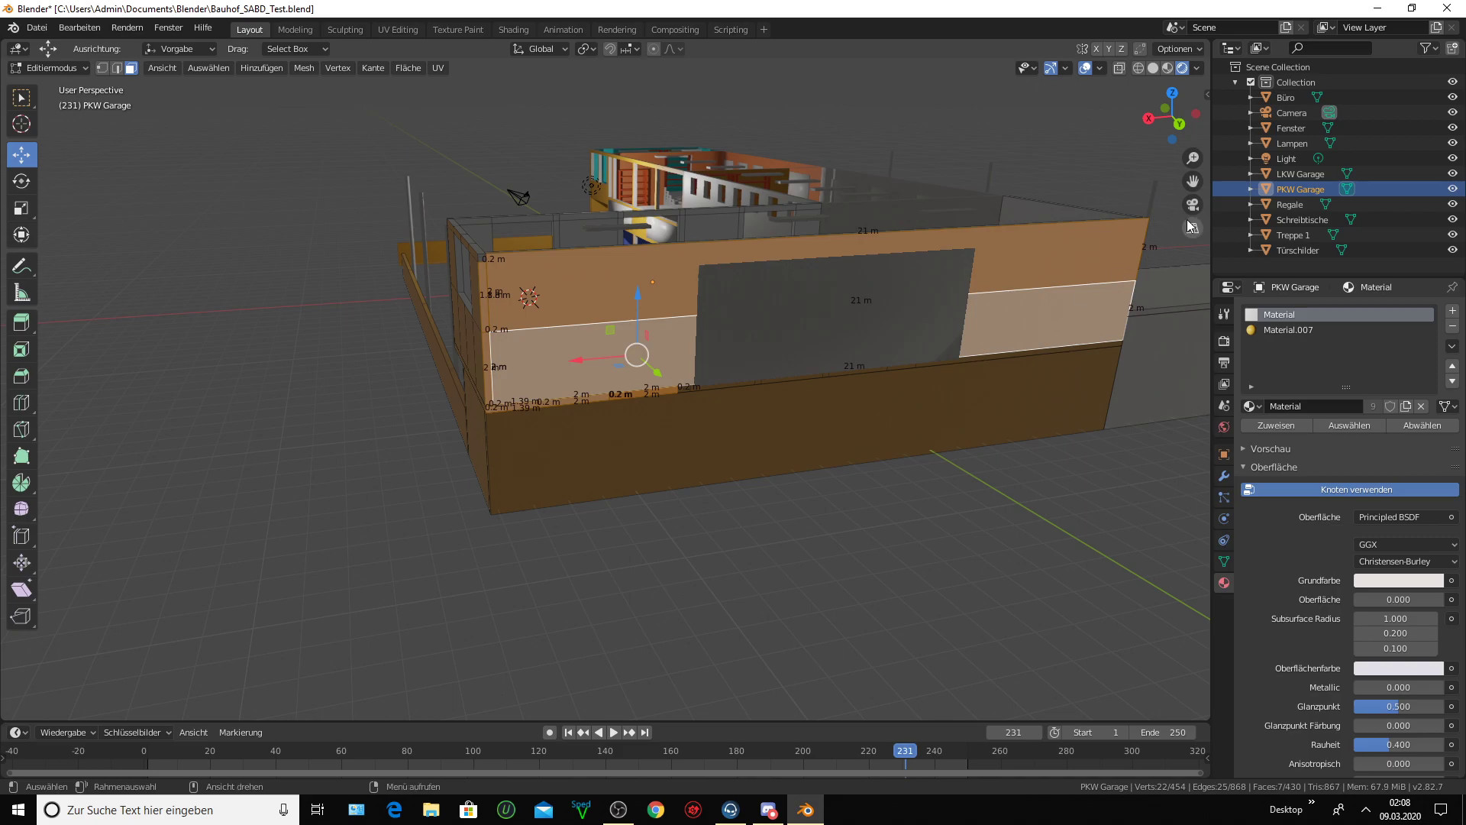
left_click(1287, 330)
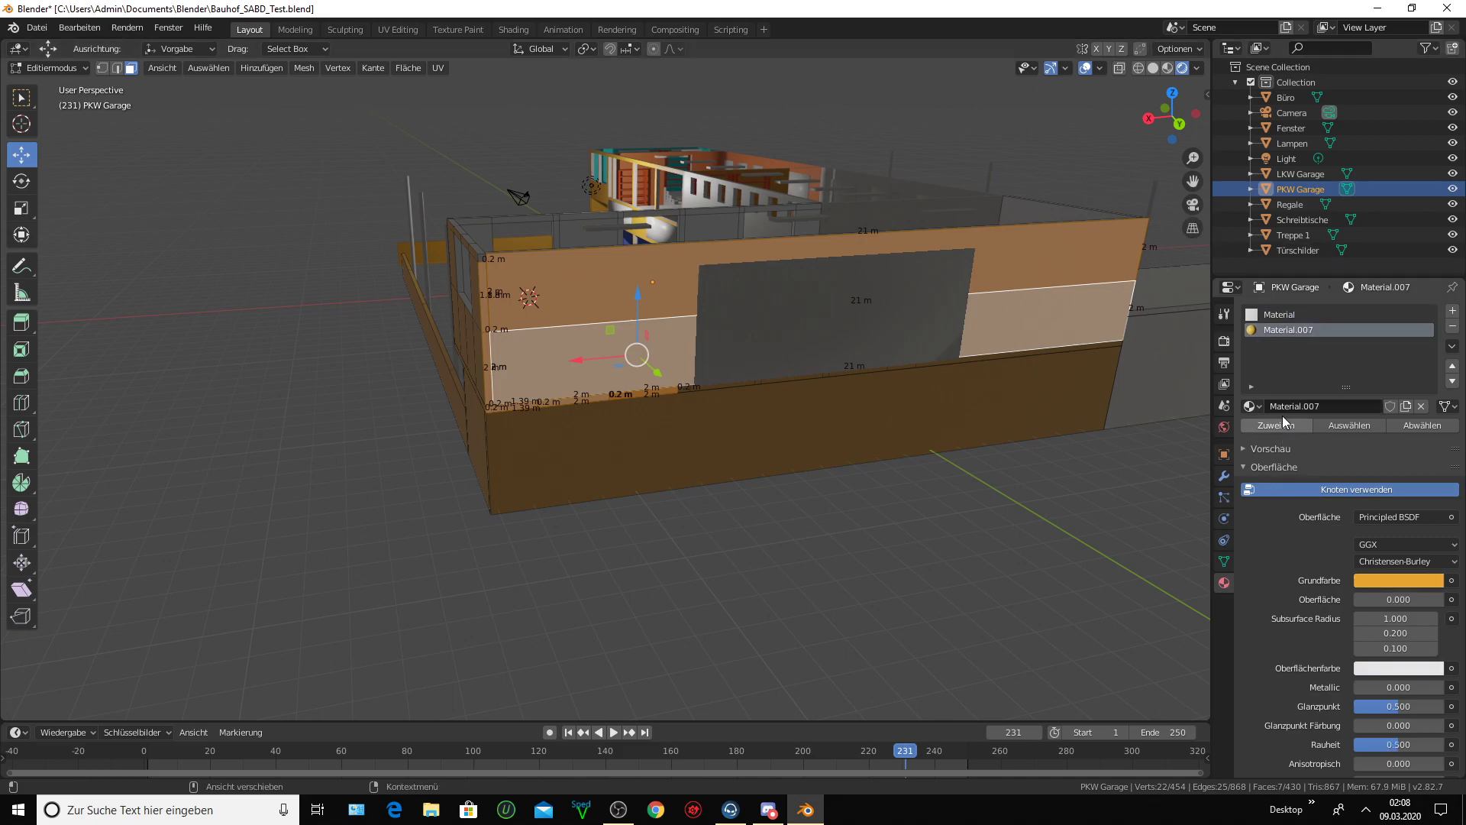
left_click(1283, 424)
- Select the lower wall face, then the box's long top edge, top and front faces
left_click(764, 415)
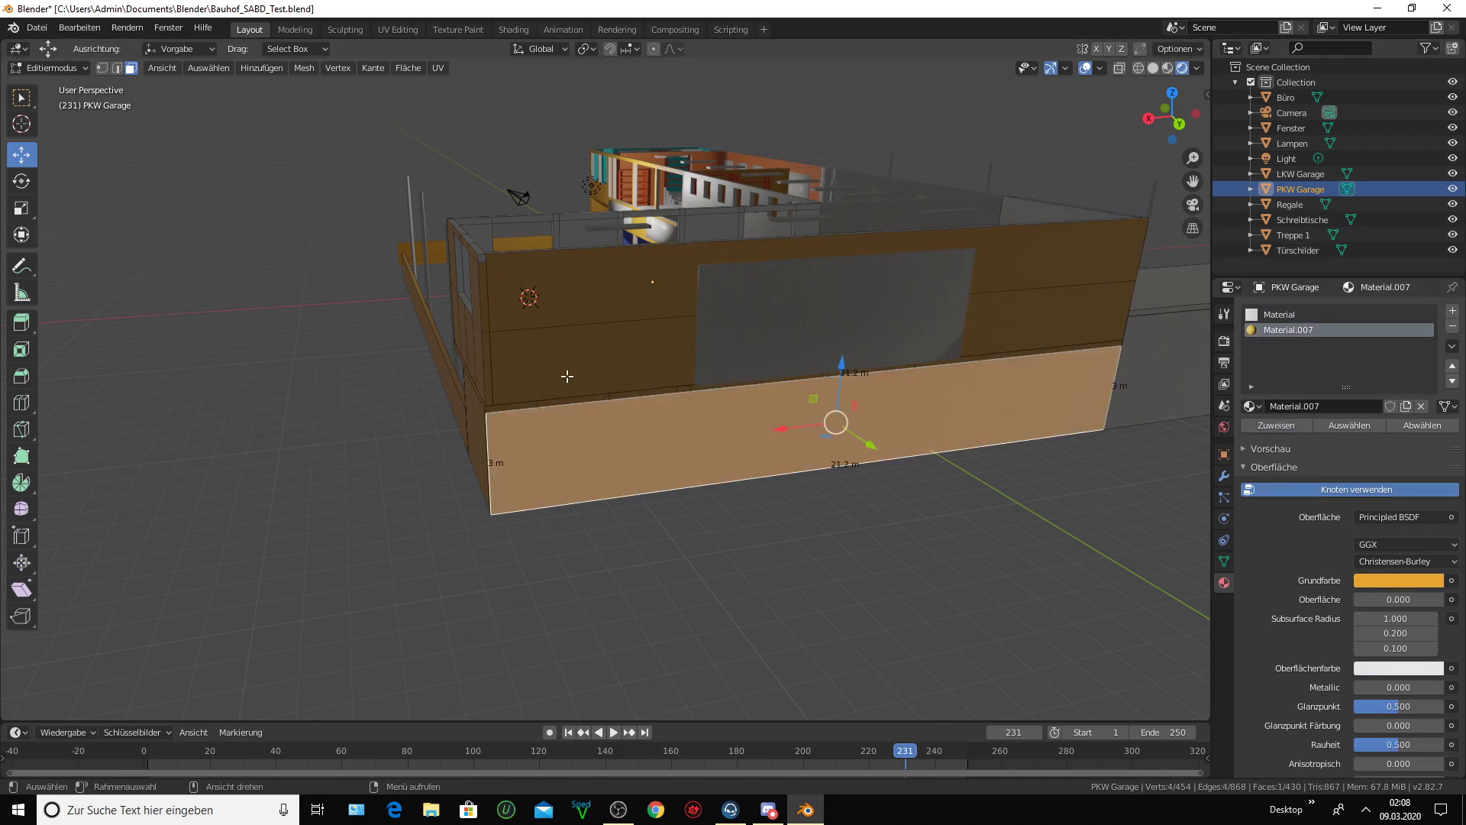
middle_click_drag(540, 348, 518, 299)
left_click(493, 264)
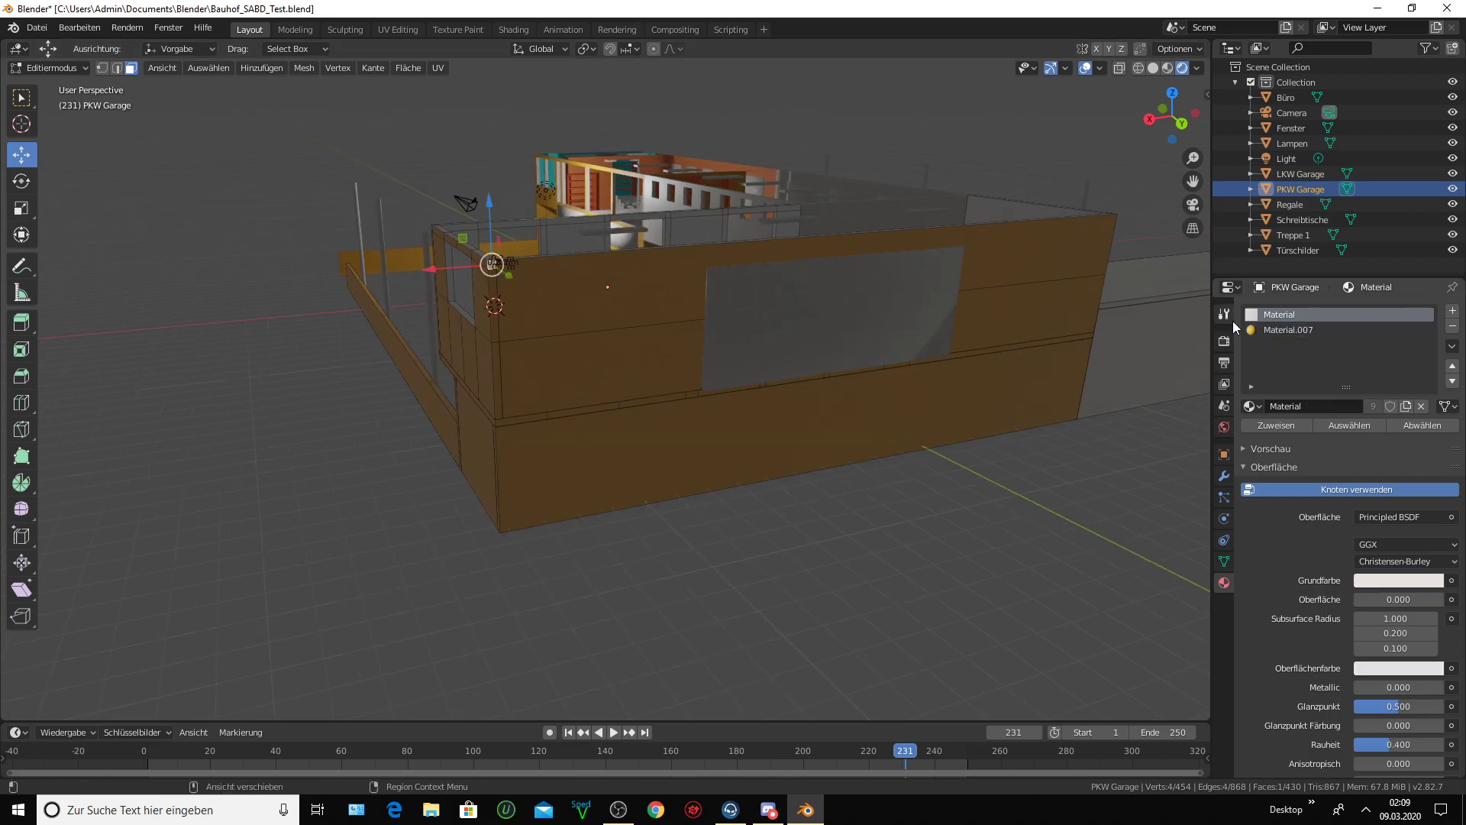
mouse_move(885, 370)
middle_mouse_down()
mouse_move(809, 347)
mouse_move(906, 341)
mouse_move(796, 328)
mouse_move(793, 342)
middle_mouse_up()
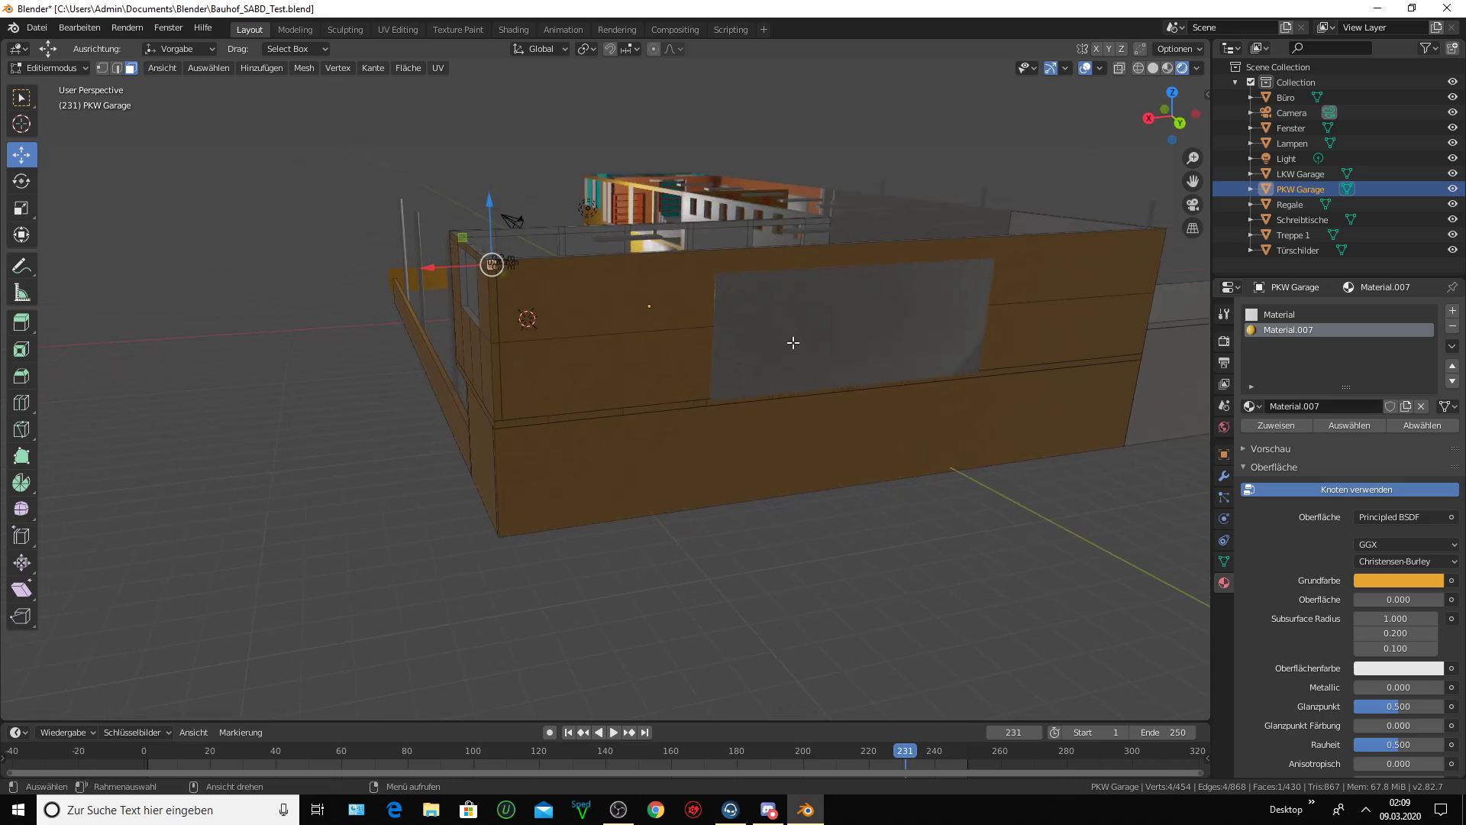
middle_click_drag(634, 378, 624, 377)
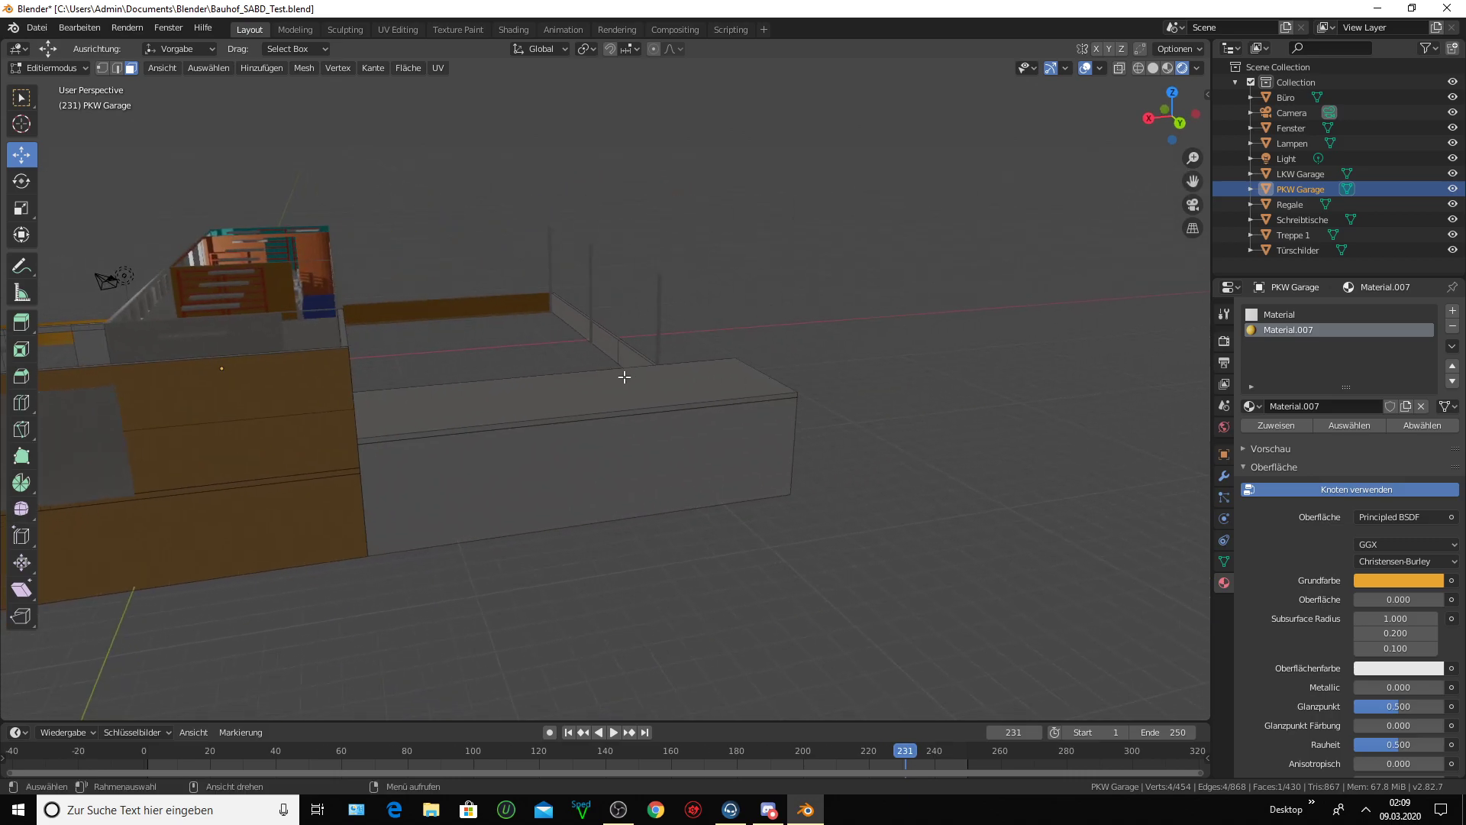
left_click(617, 415)
left_click(466, 414, "shift")
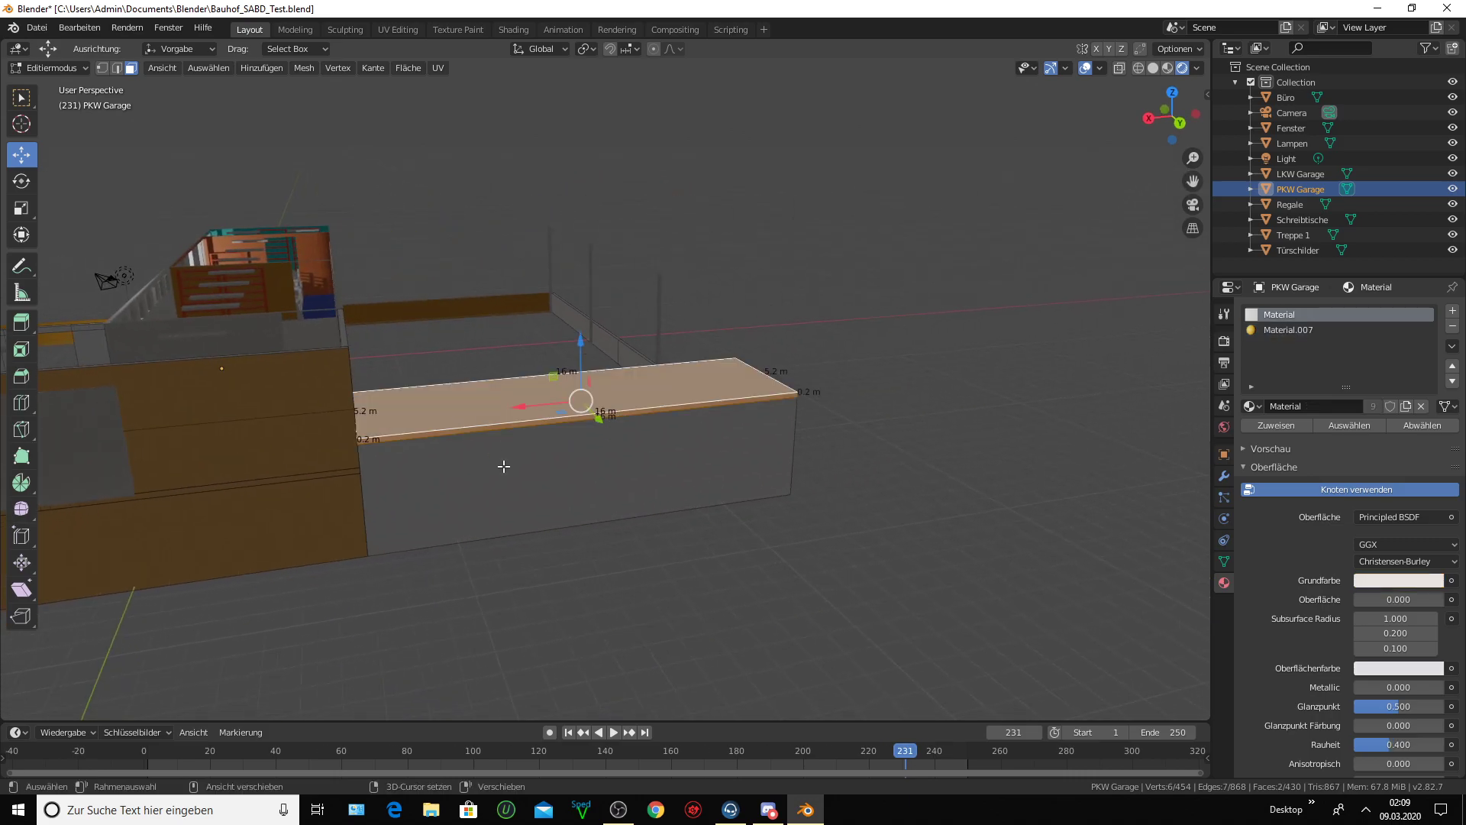
left_click(503, 468, "shift")
- Re-angle the view onto the box and walls and select the box's thin face strip
middle_click_drag(945, 391, 842, 393, "shift")
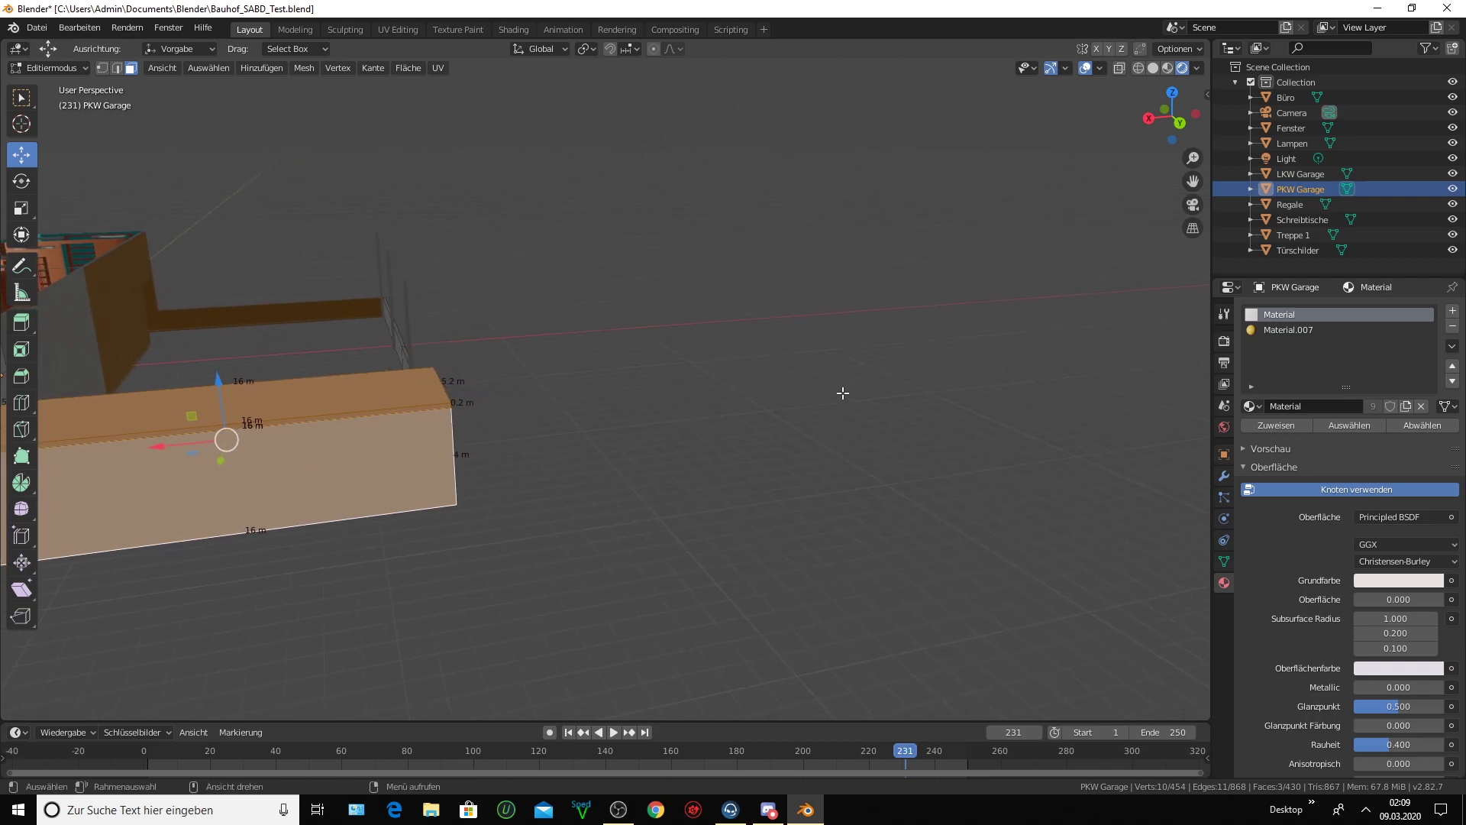
left_click_drag(1193, 181, 576, 362)
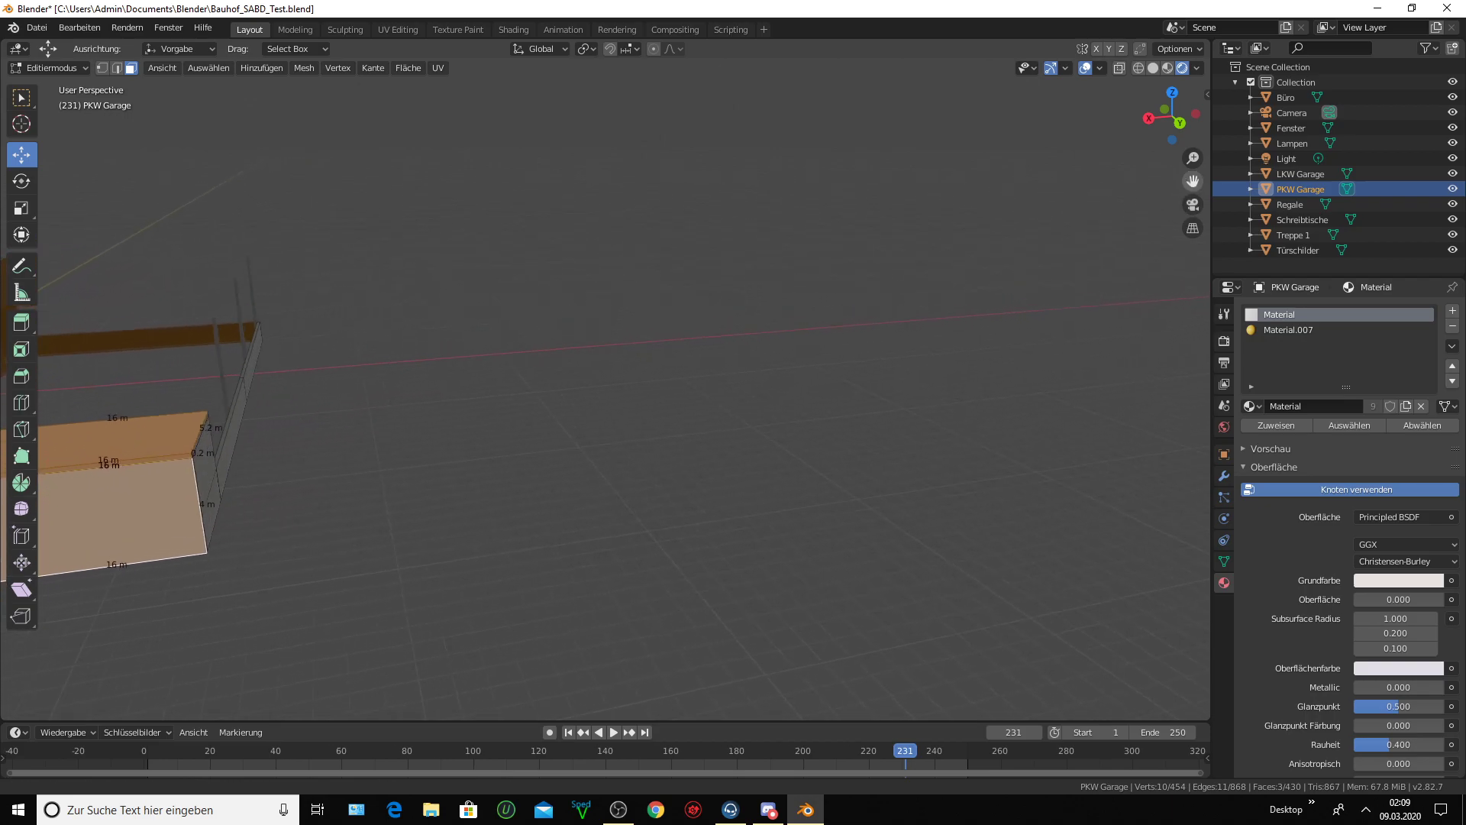
mouse_move(577, 362)
middle_mouse_down()
mouse_move(452, 354)
mouse_move(653, 294)
middle_mouse_up()
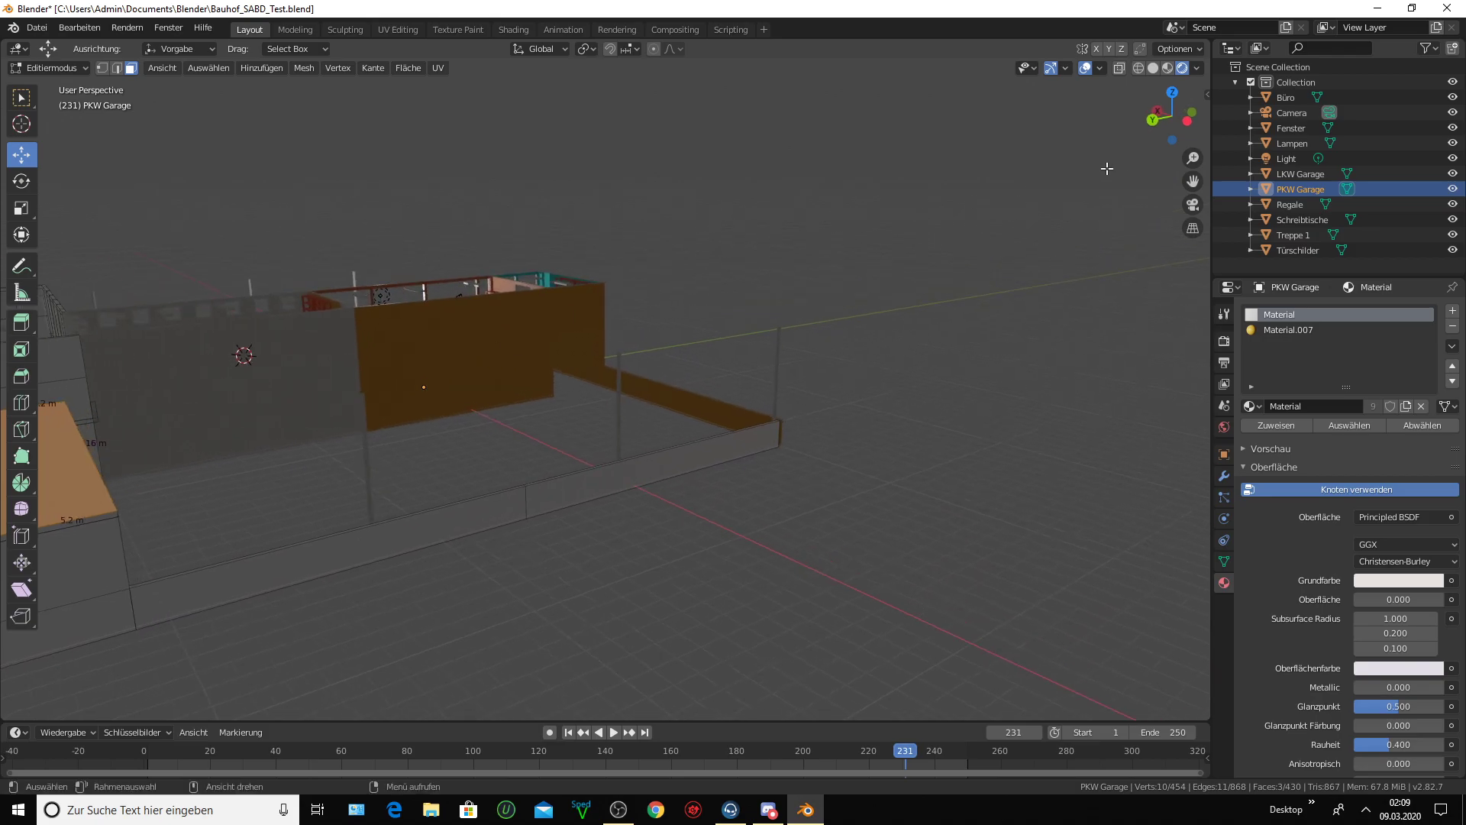
scroll(617, 377, "up", 3)
scroll(617, 377, "up", 2)
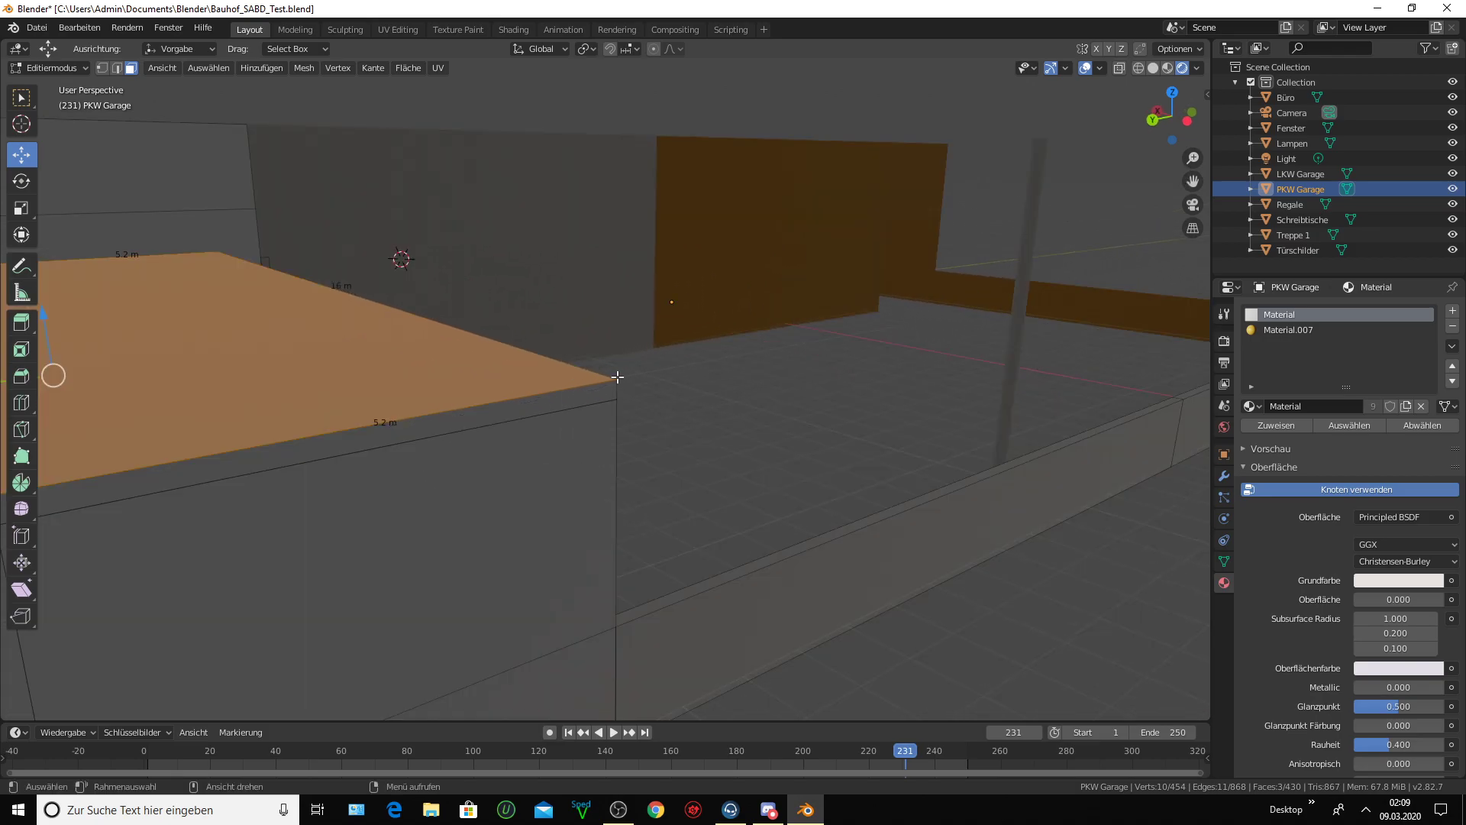
left_click(492, 422)
scroll(492, 423, "down", 3)
scroll(491, 422, "down", 3)
- Select the box's top face plus its edge strip, corner strip and front faces
left_click(387, 401)
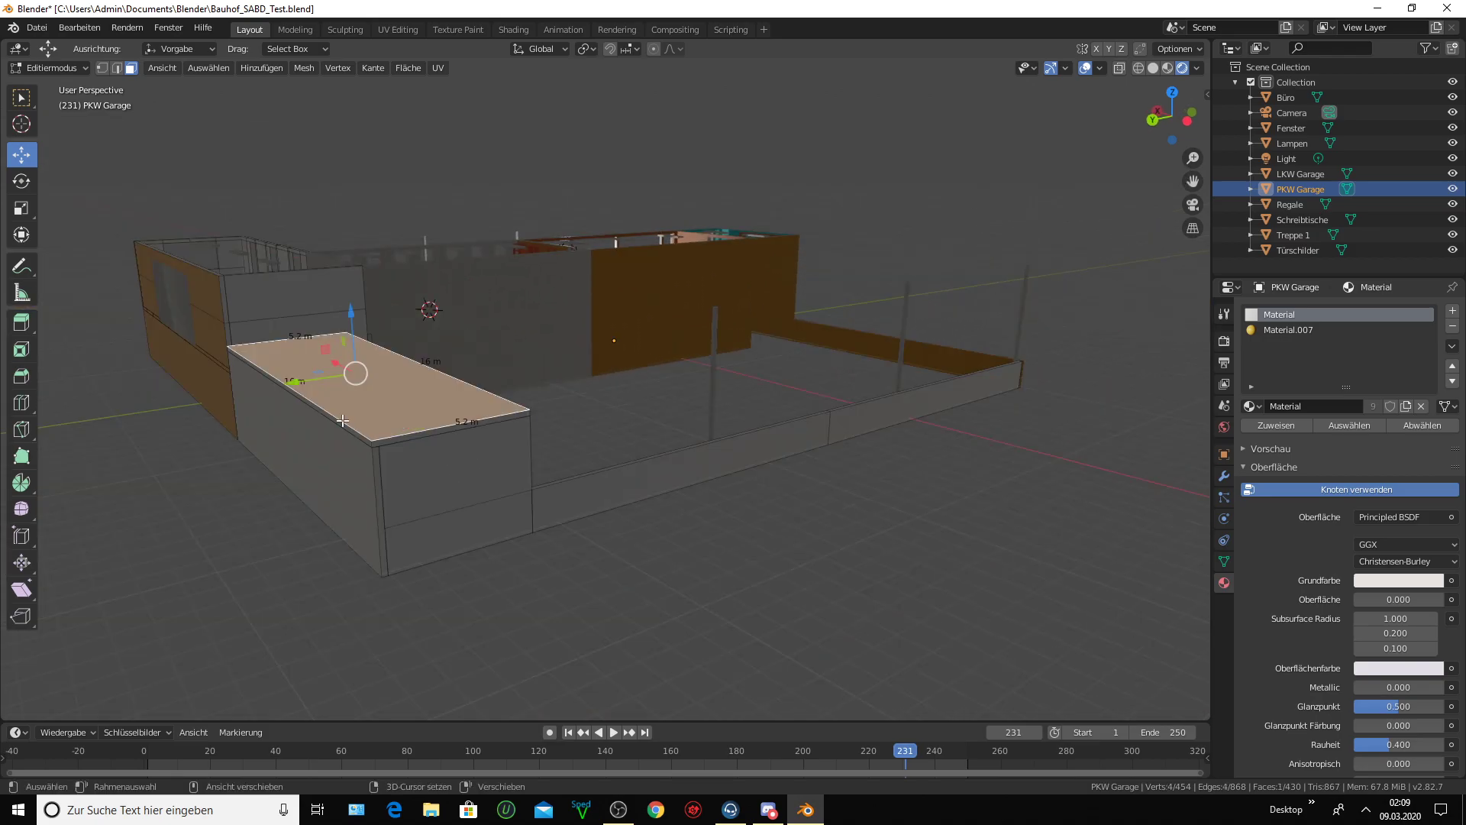
left_click(339, 425, "shift")
left_click(357, 467, "shift")
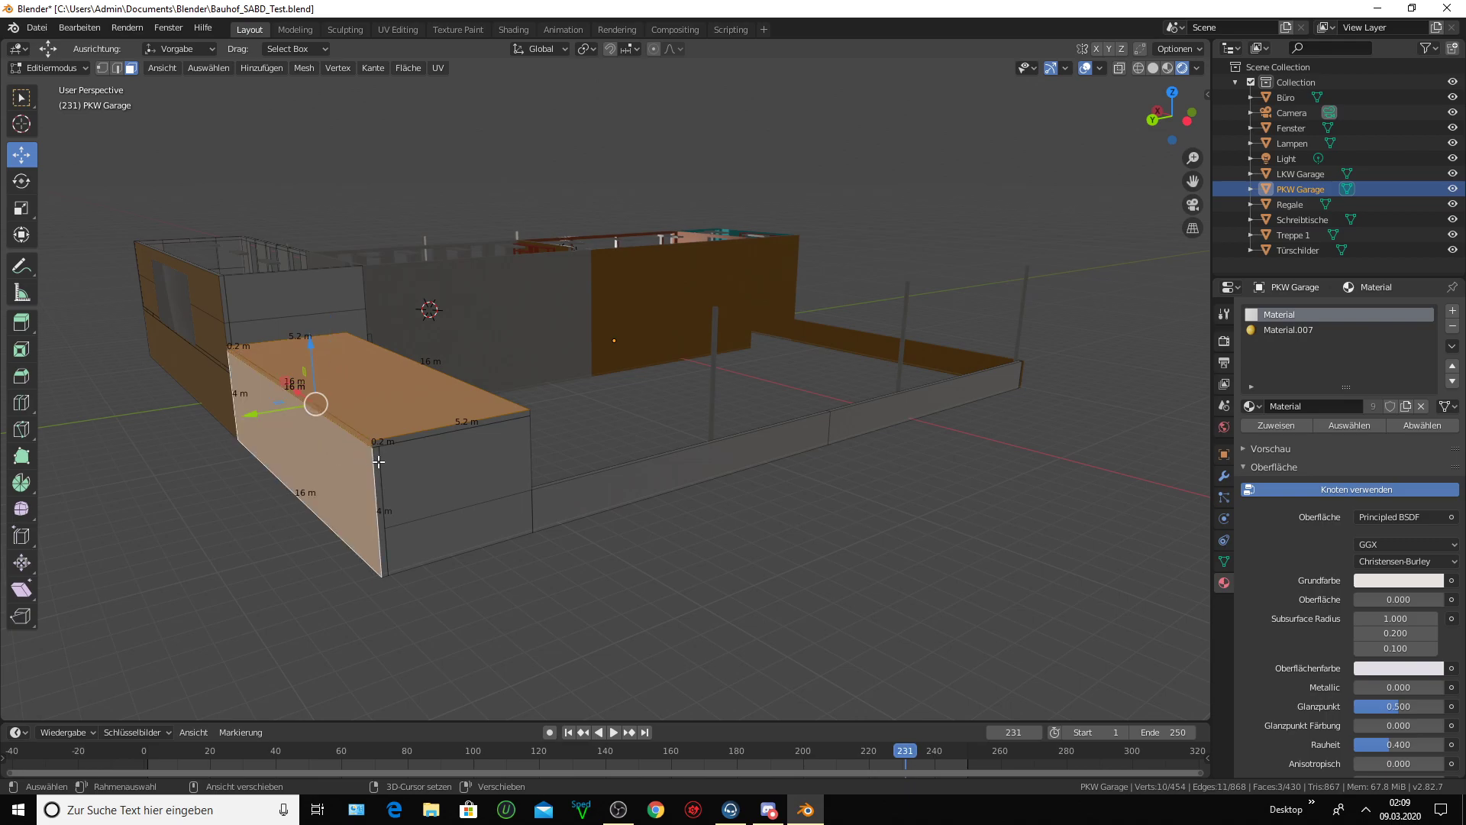
left_click(378, 461, "shift")
left_click(458, 542, "shift")
left_click(458, 458, "shift")
left_click(458, 561, "shift")
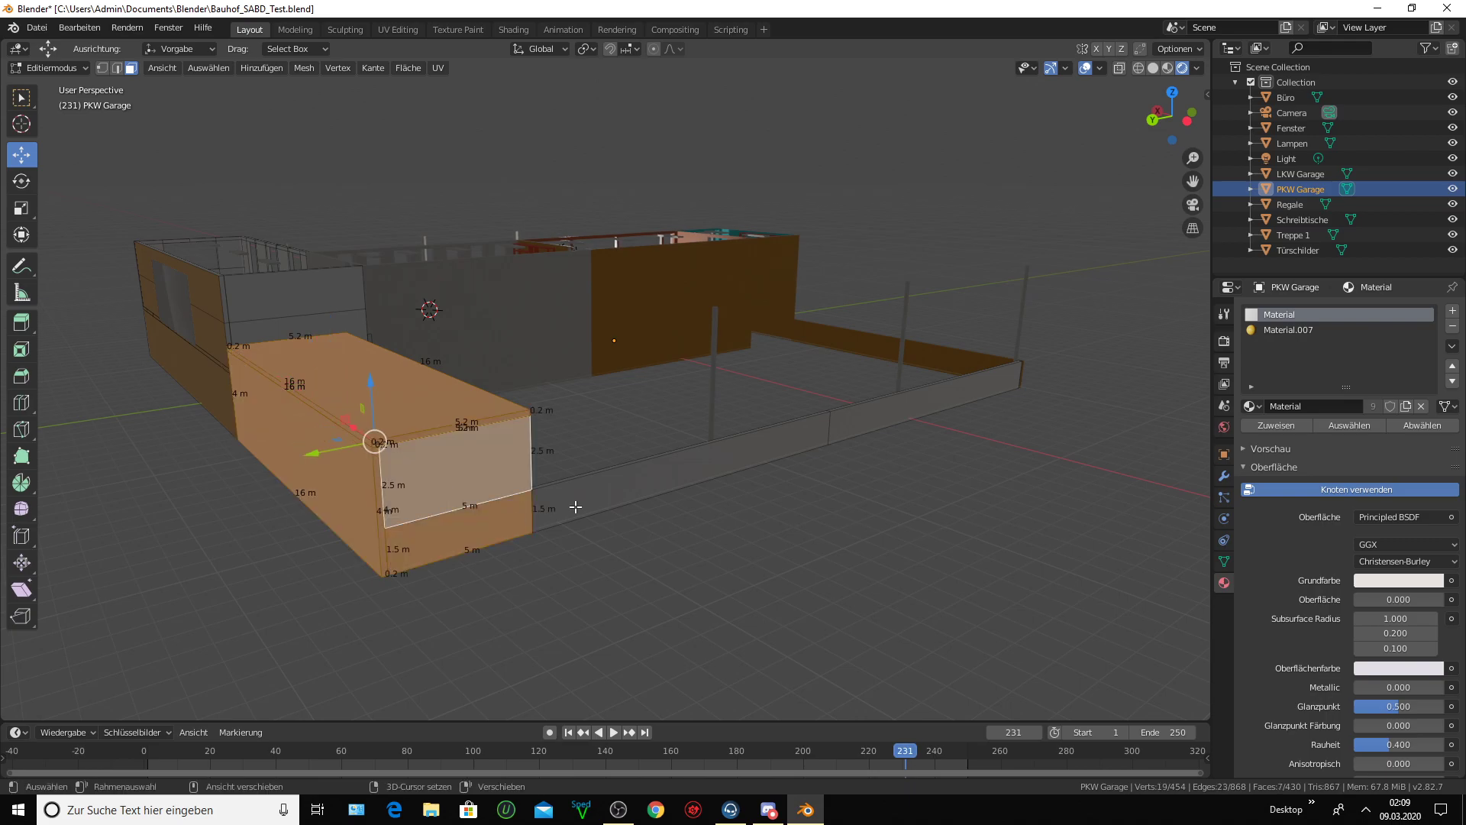
- Add the long low wall and far grey wall faces with their thin top strips
left_click(587, 500, "shift")
left_click(705, 455, "shift")
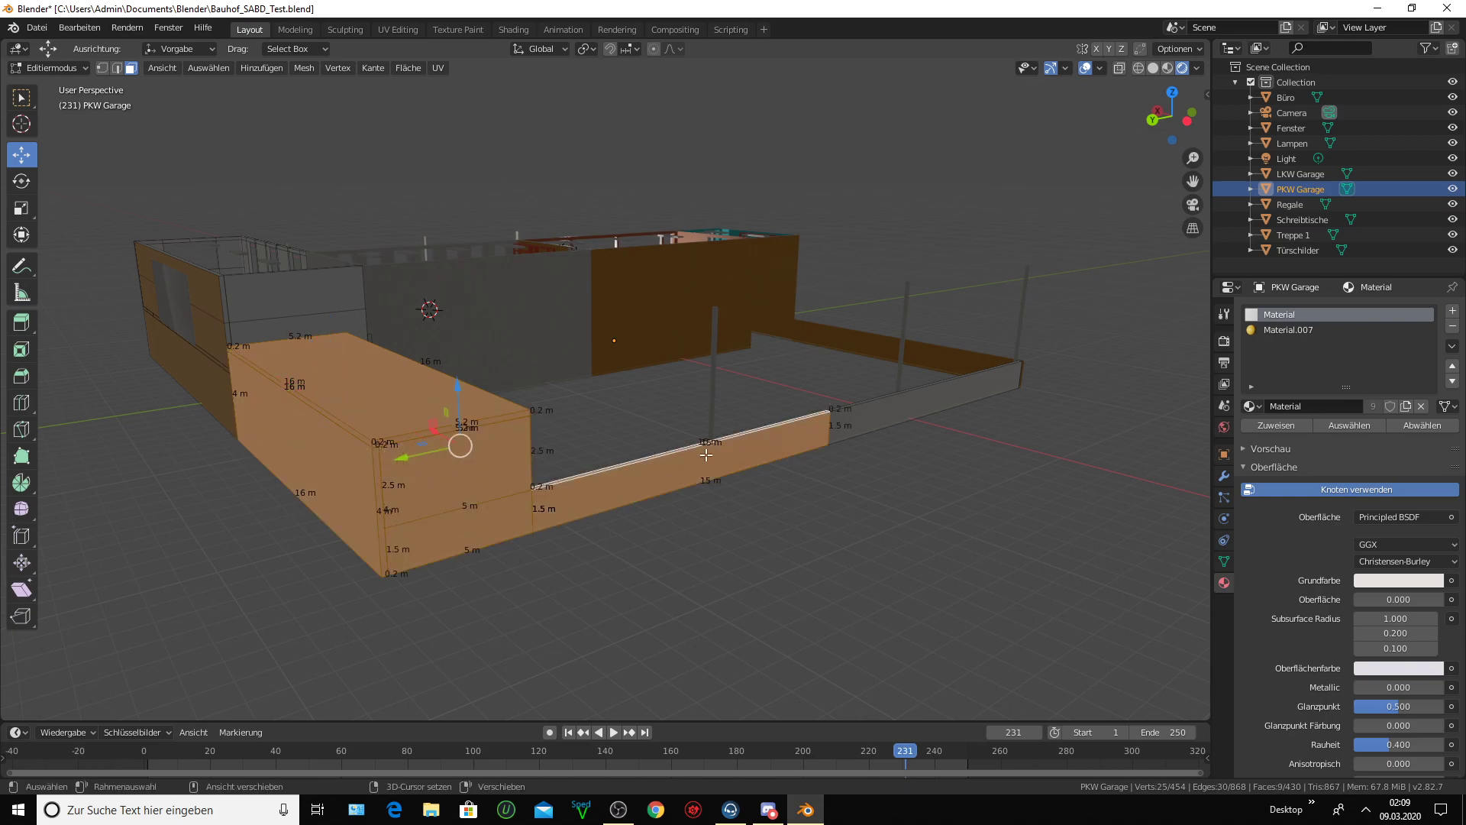
left_click(877, 415, "shift")
left_click(891, 395, "shift")
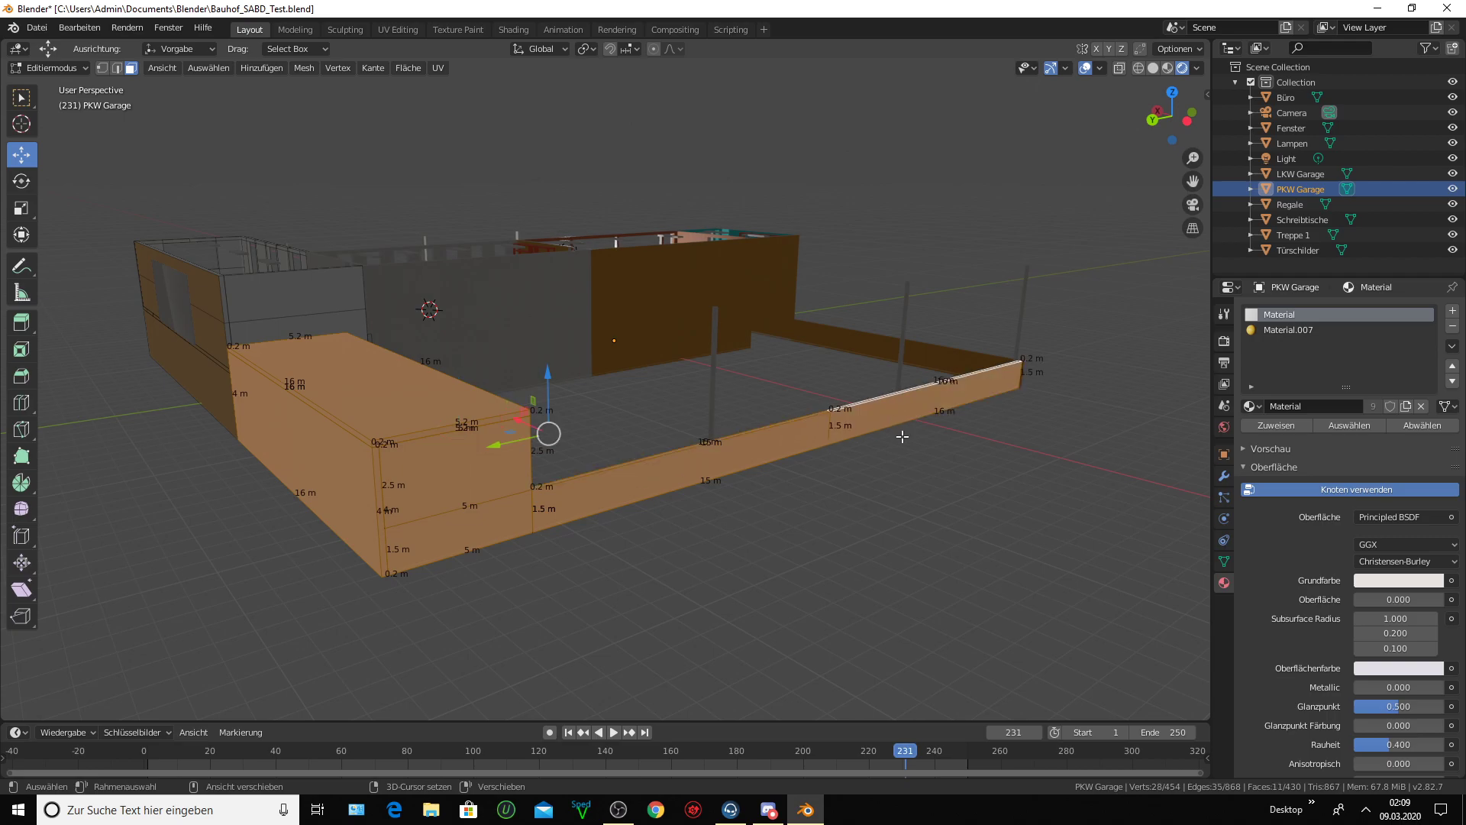
- Add the small upper wall faces and strips of the raised back section
middle_click_drag(611, 349, 478, 376)
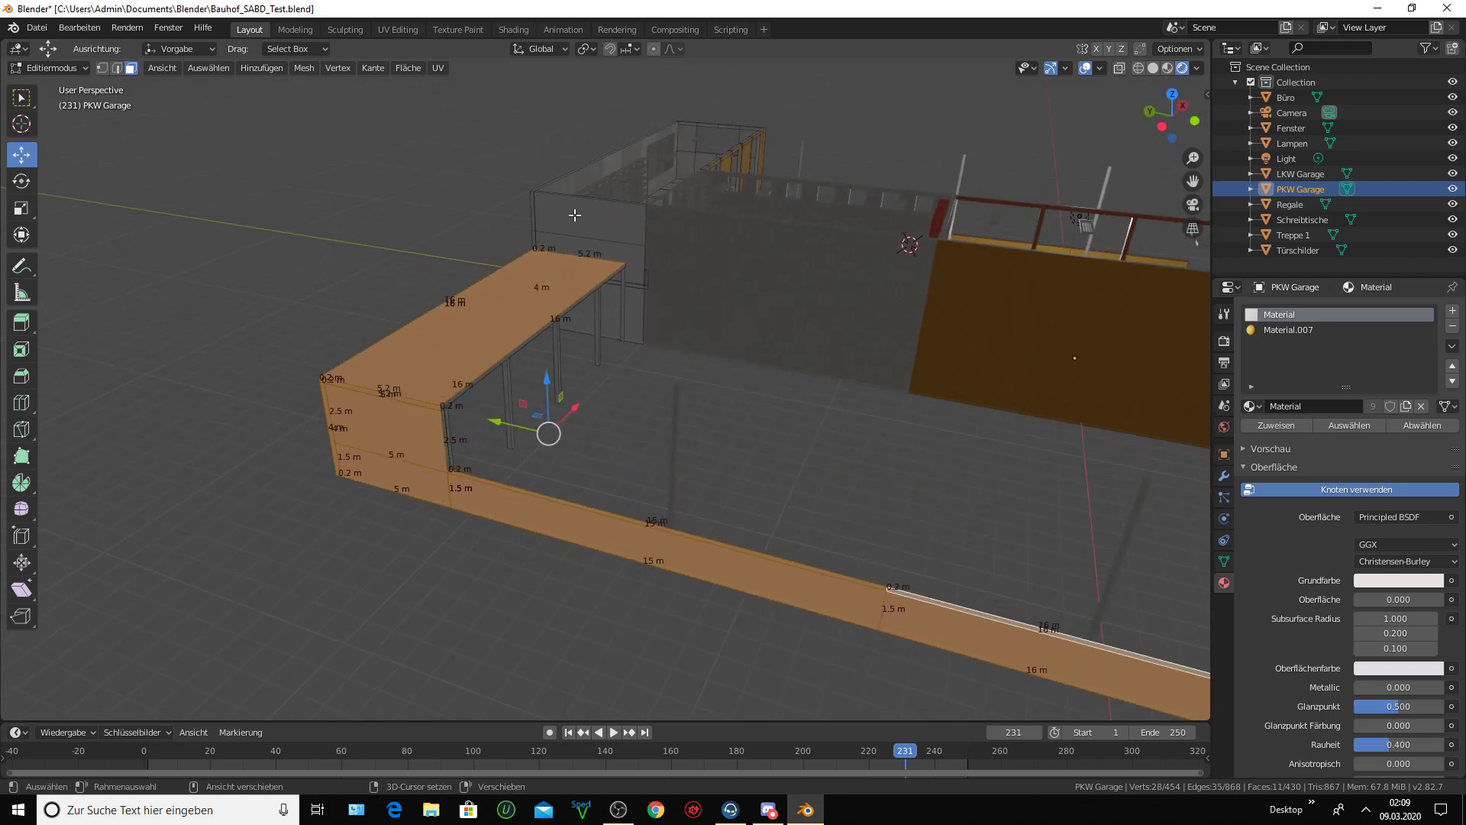
left_click(618, 237, "shift")
left_click(636, 275, "shift")
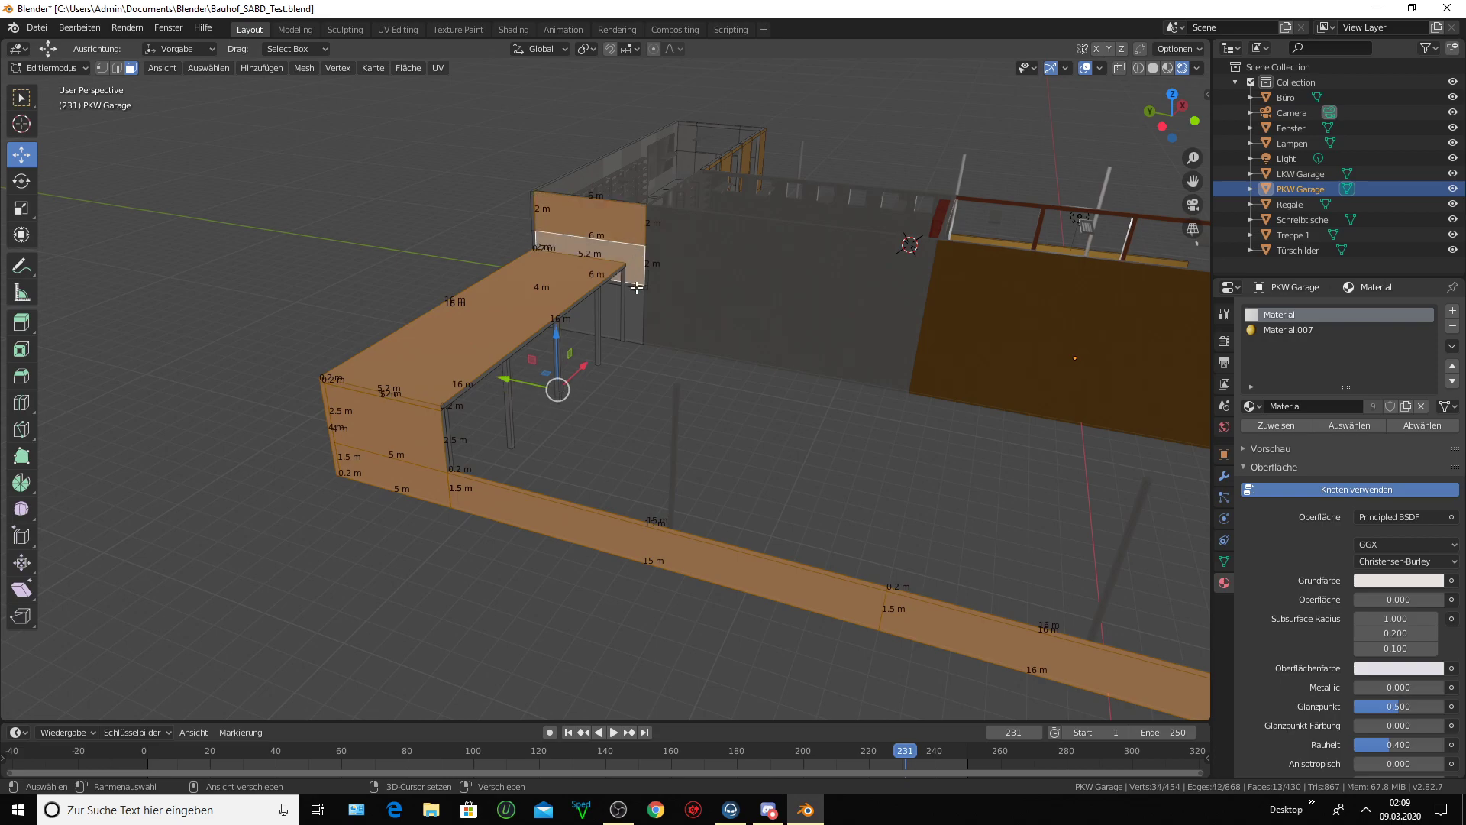
left_click(636, 296, "shift")
left_click(631, 285, "shift")
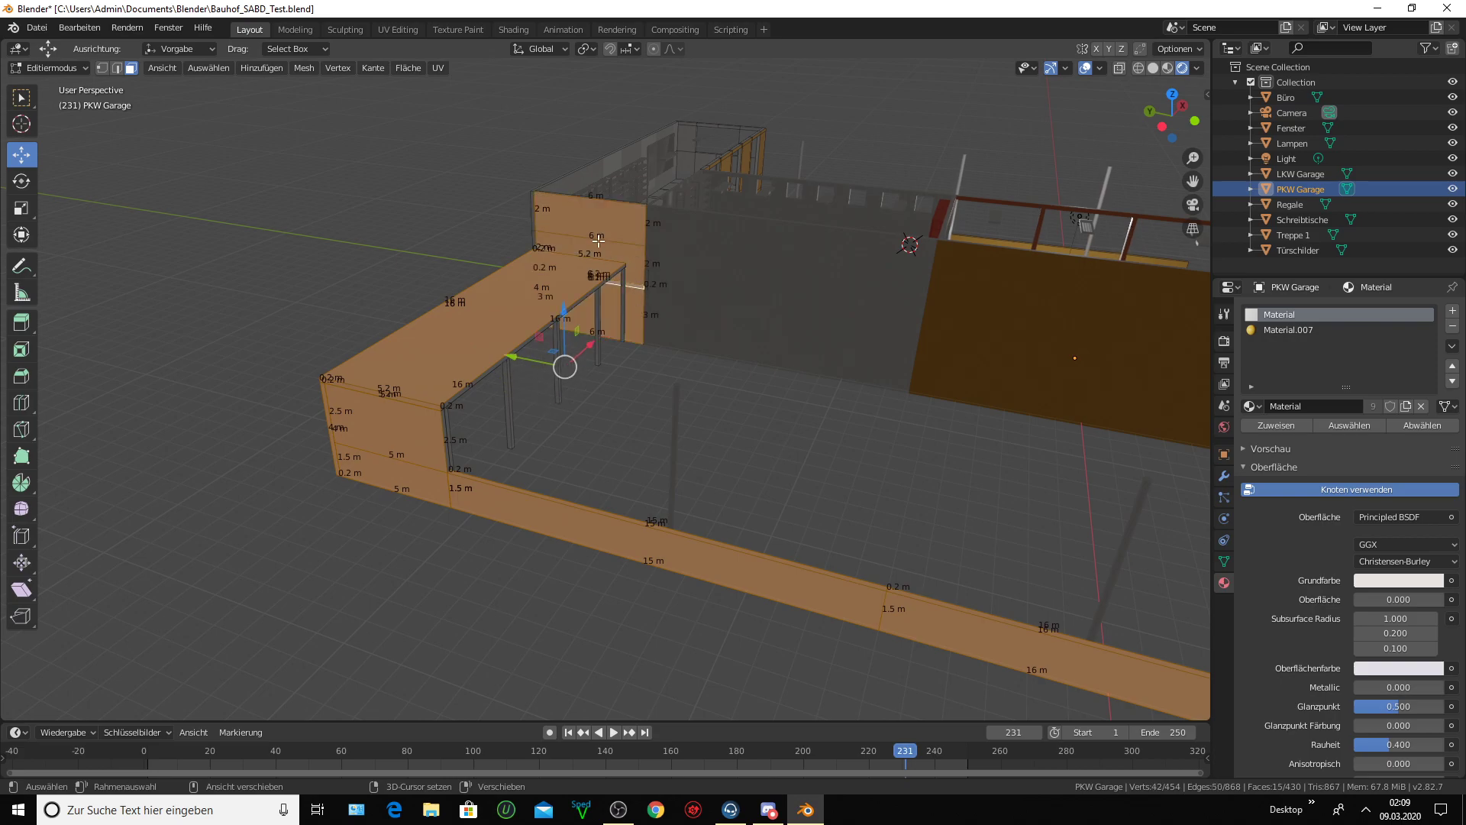
middle_click_drag(598, 241, 662, 222)
left_click(672, 225, "shift")
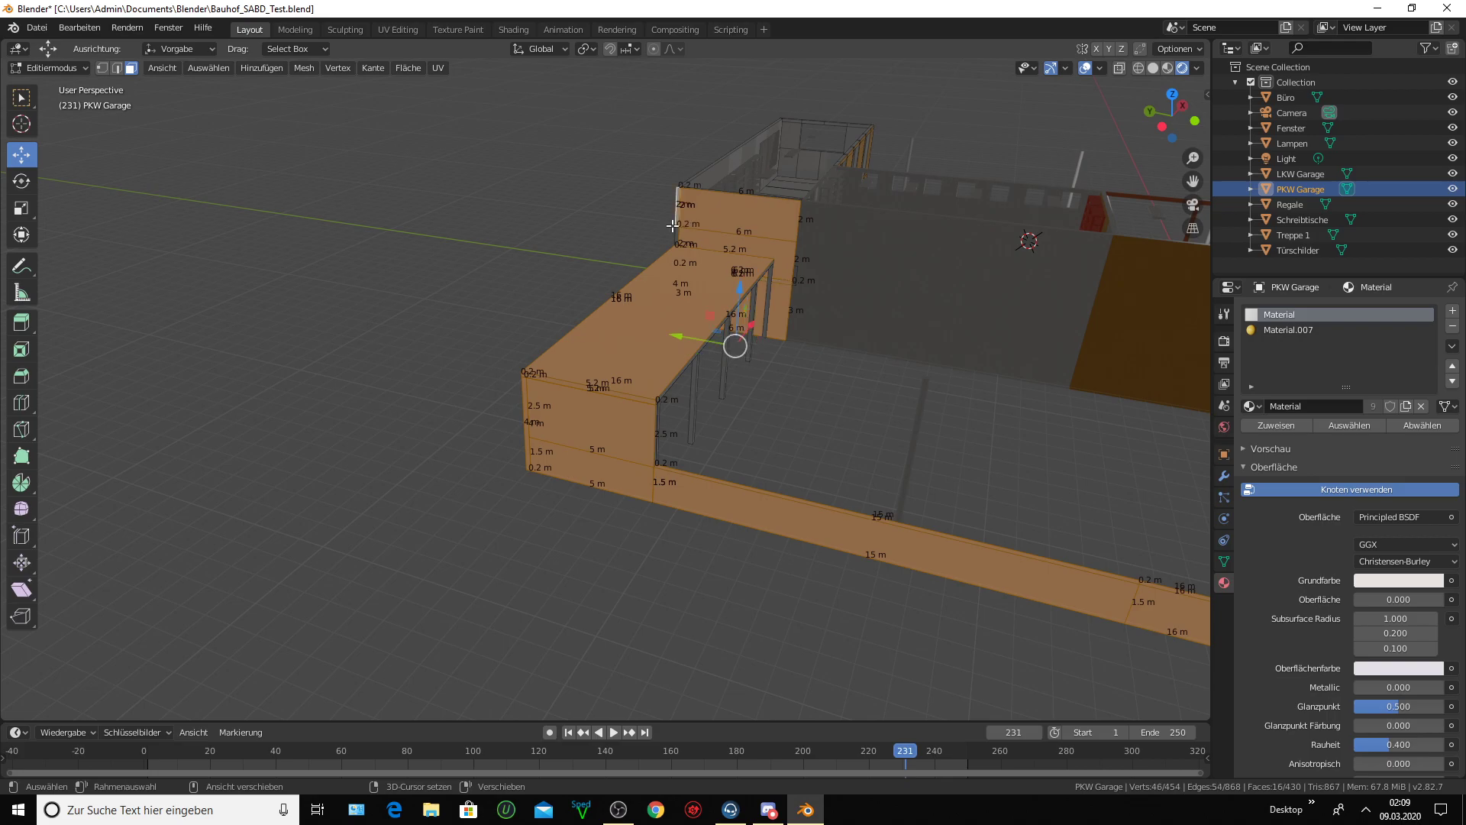
left_click(677, 232, "shift")
- Add the door frame's top beam and vertical column faces to the selection
scroll(677, 232, "up", 5)
mouse_move(678, 232)
middle_mouse_down()
mouse_move(661, 239)
mouse_move(687, 229)
middle_mouse_up()
middle_click_drag(1191, 185, 936, 252)
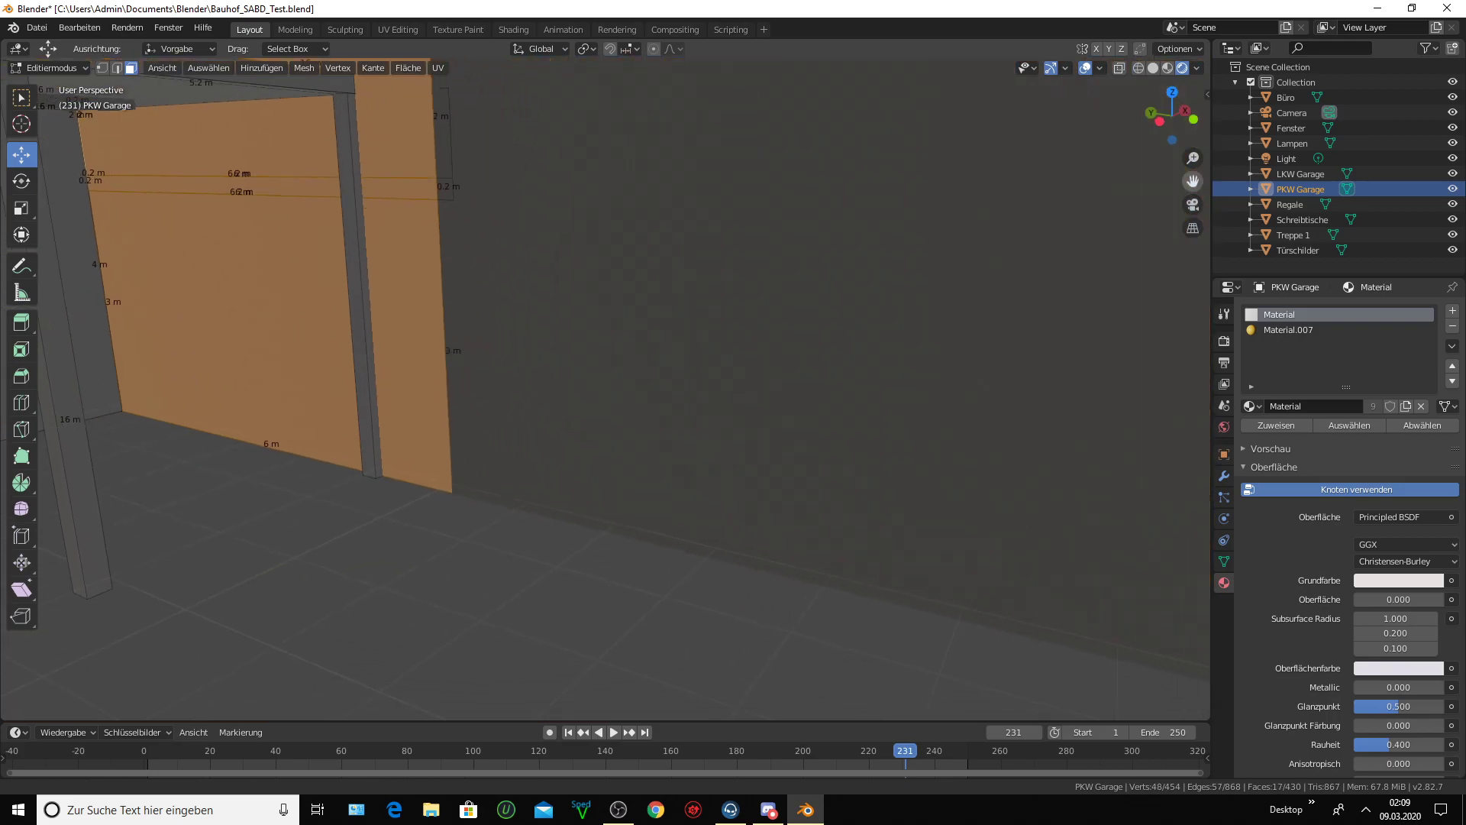
mouse_move(566, 271)
middle_mouse_down()
mouse_move(571, 254)
mouse_move(476, 226)
middle_mouse_up()
left_click(483, 154, "shift")
left_click(368, 245, "shift")
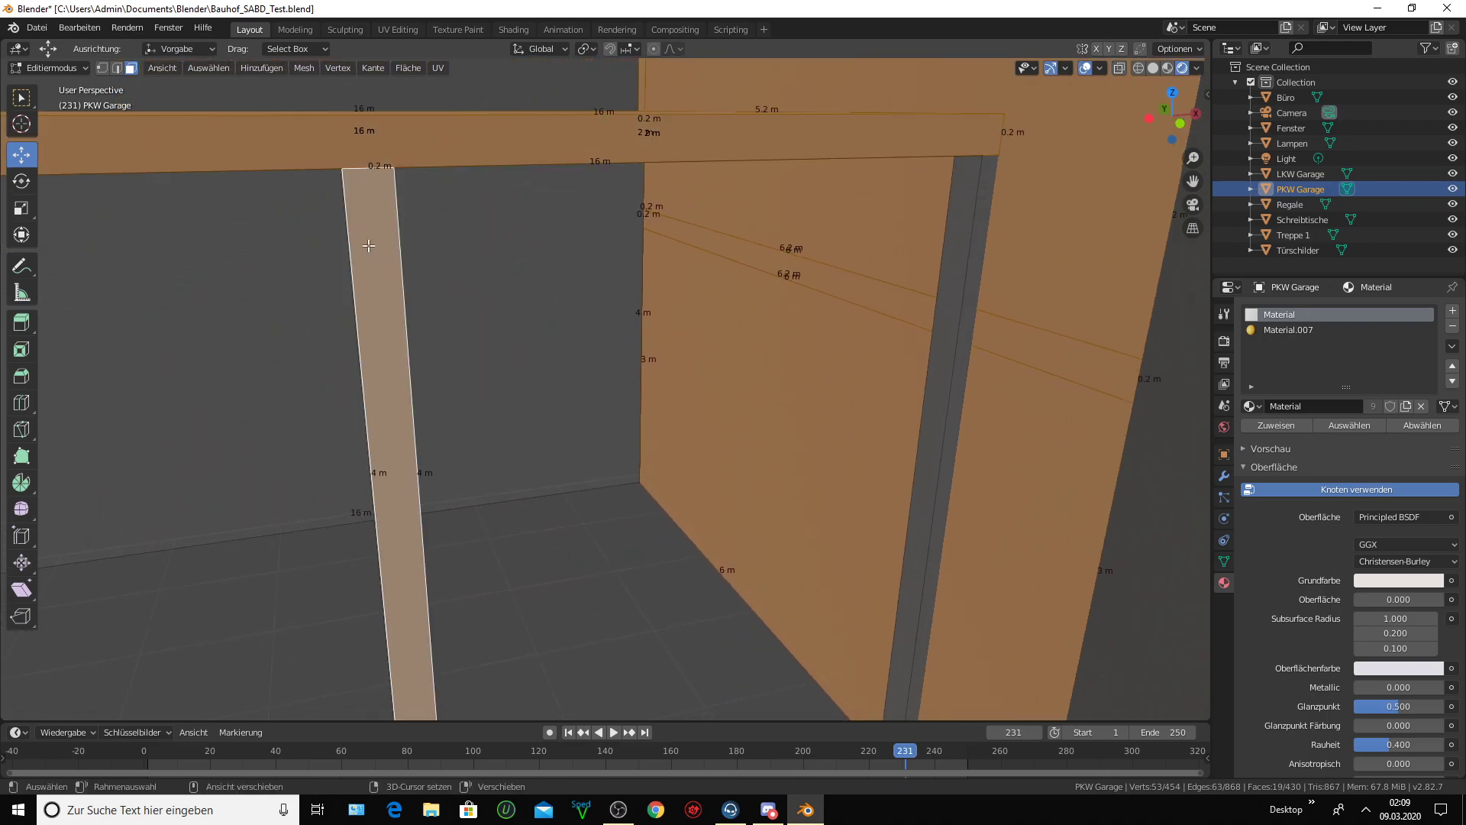
- Add the door-frame strip, column, left support and back-wall faces to the selection
left_click(947, 346, "shift")
key("KP_Decimal")
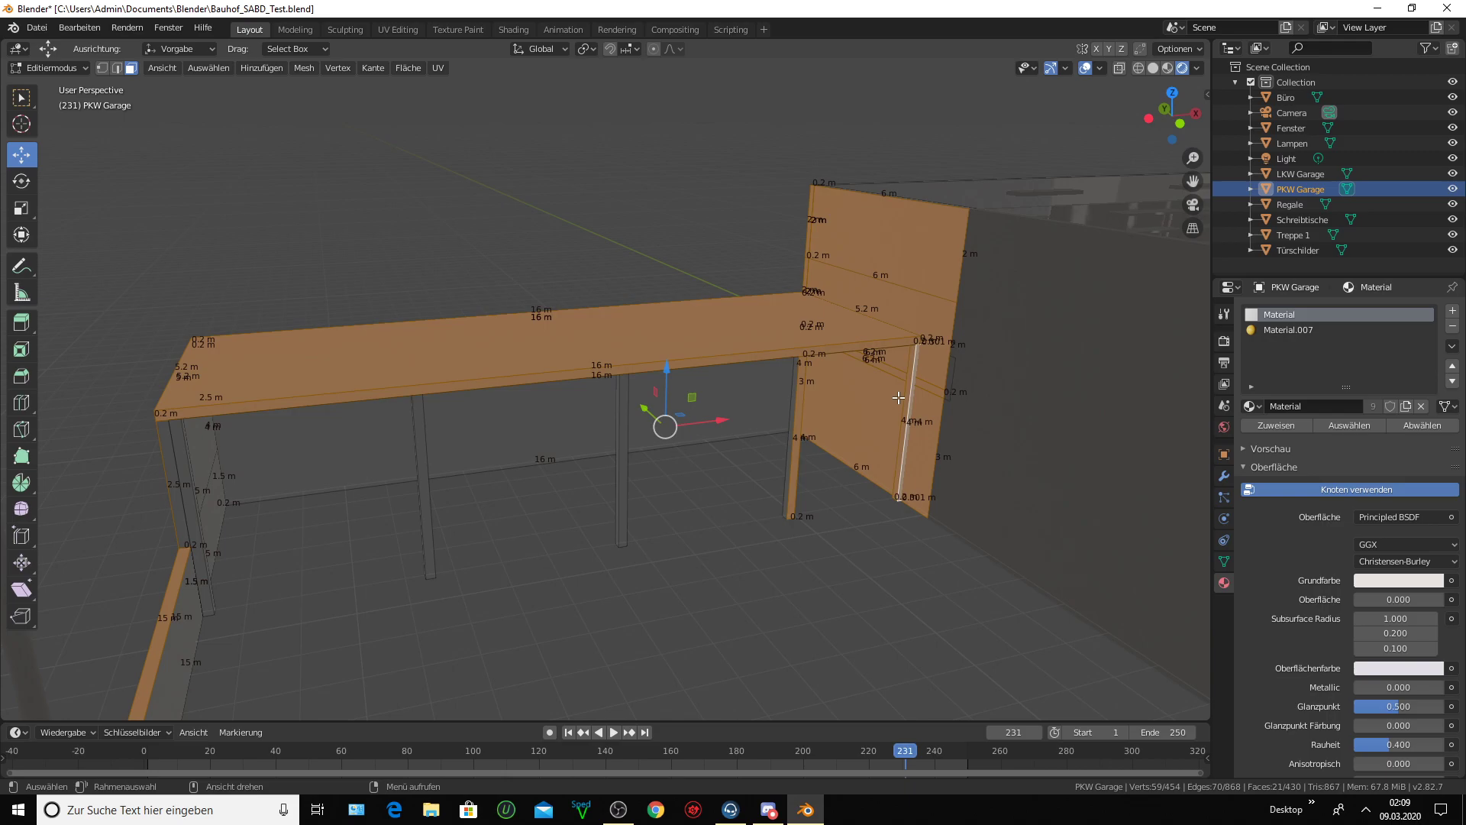
left_click(623, 425, "shift")
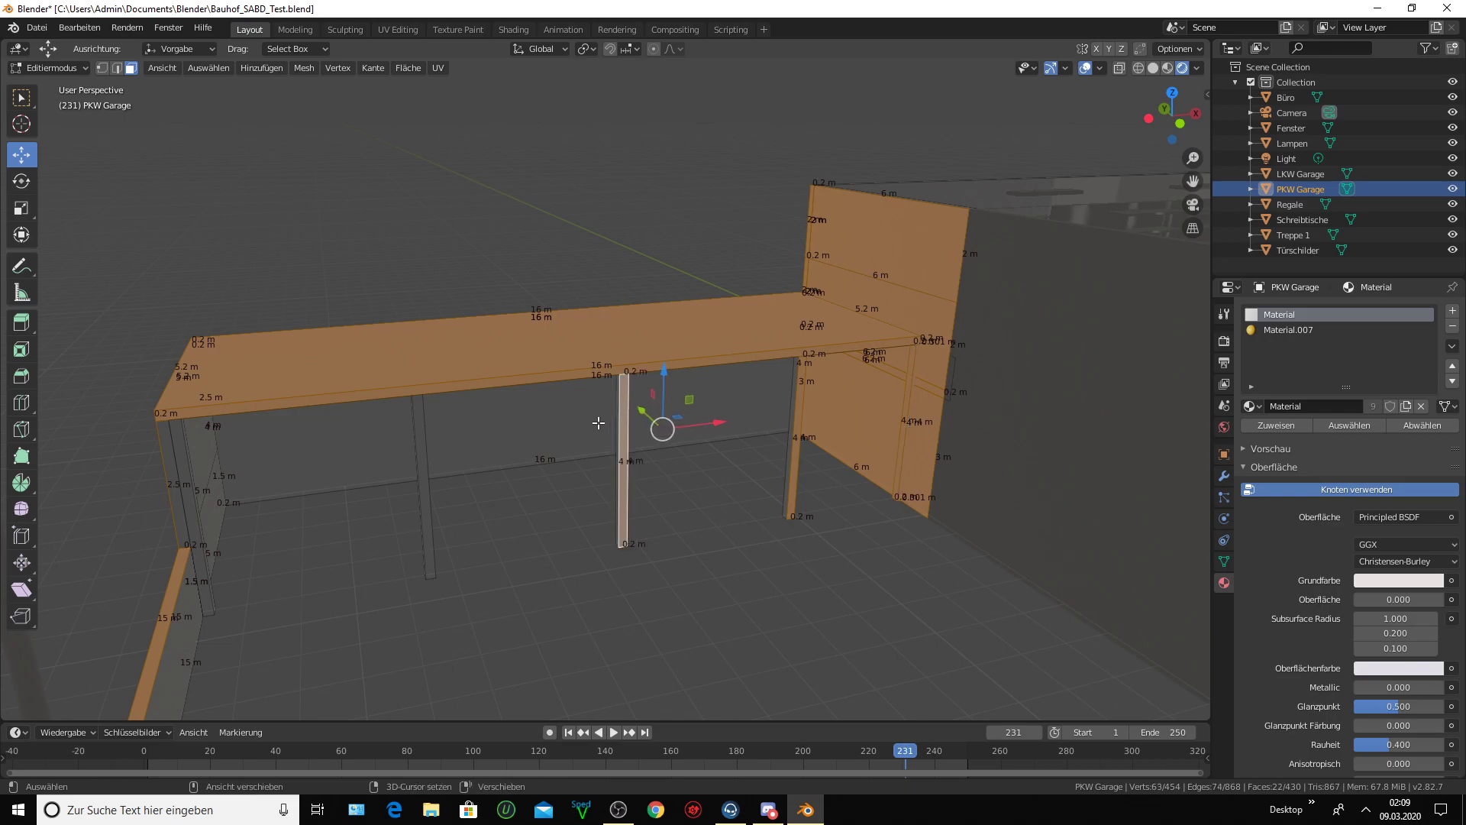
left_click(420, 441, "shift")
left_click(177, 479, "shift")
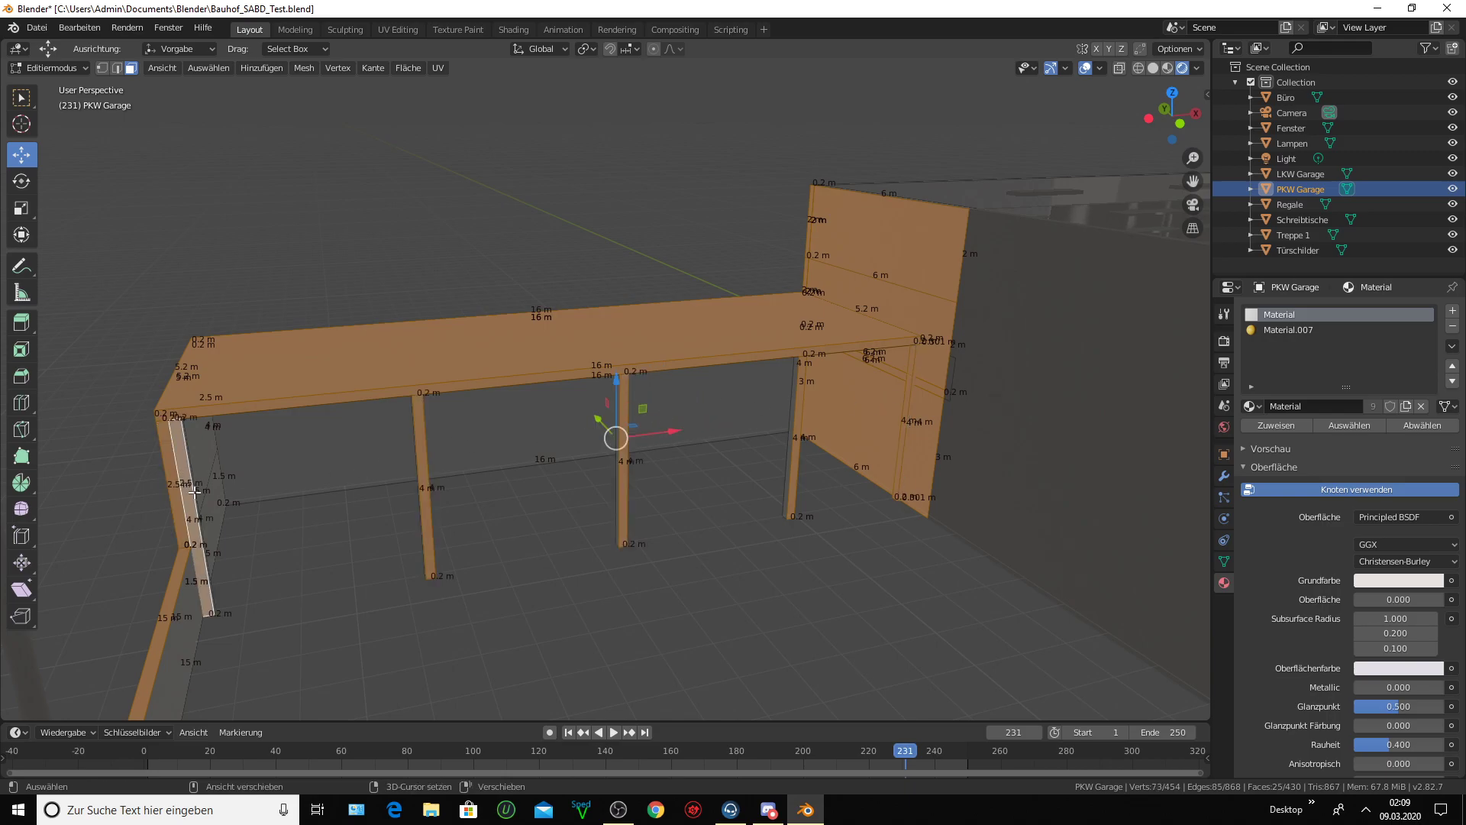
left_click(208, 454, "shift")
left_click(214, 490, "shift")
left_click(298, 457, "shift")
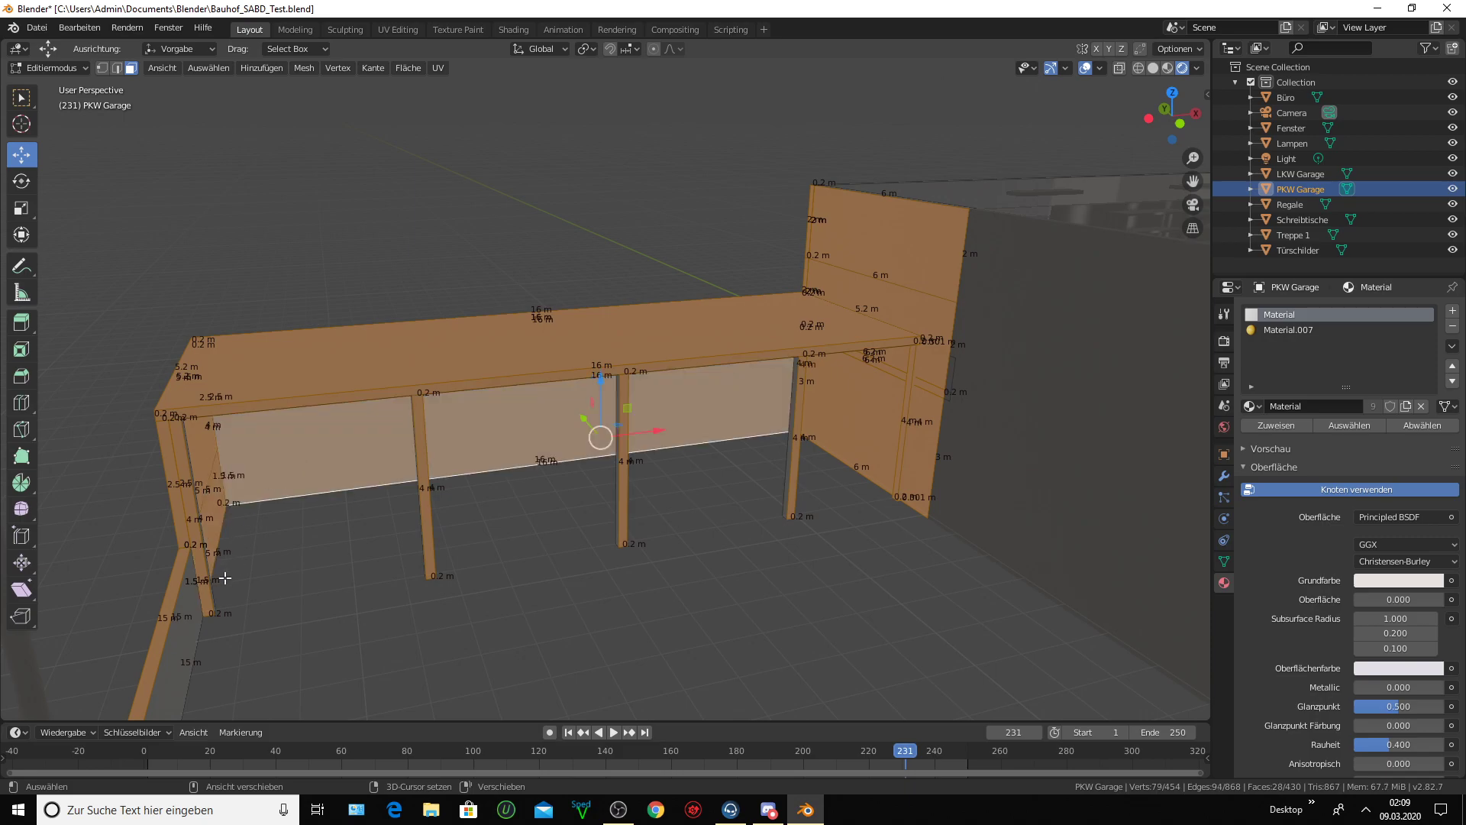
left_click(195, 605, "shift")
- Add the left column, thin column and middle table leg, undoing an accidental single selection
middle_click_drag(309, 548, 262, 530)
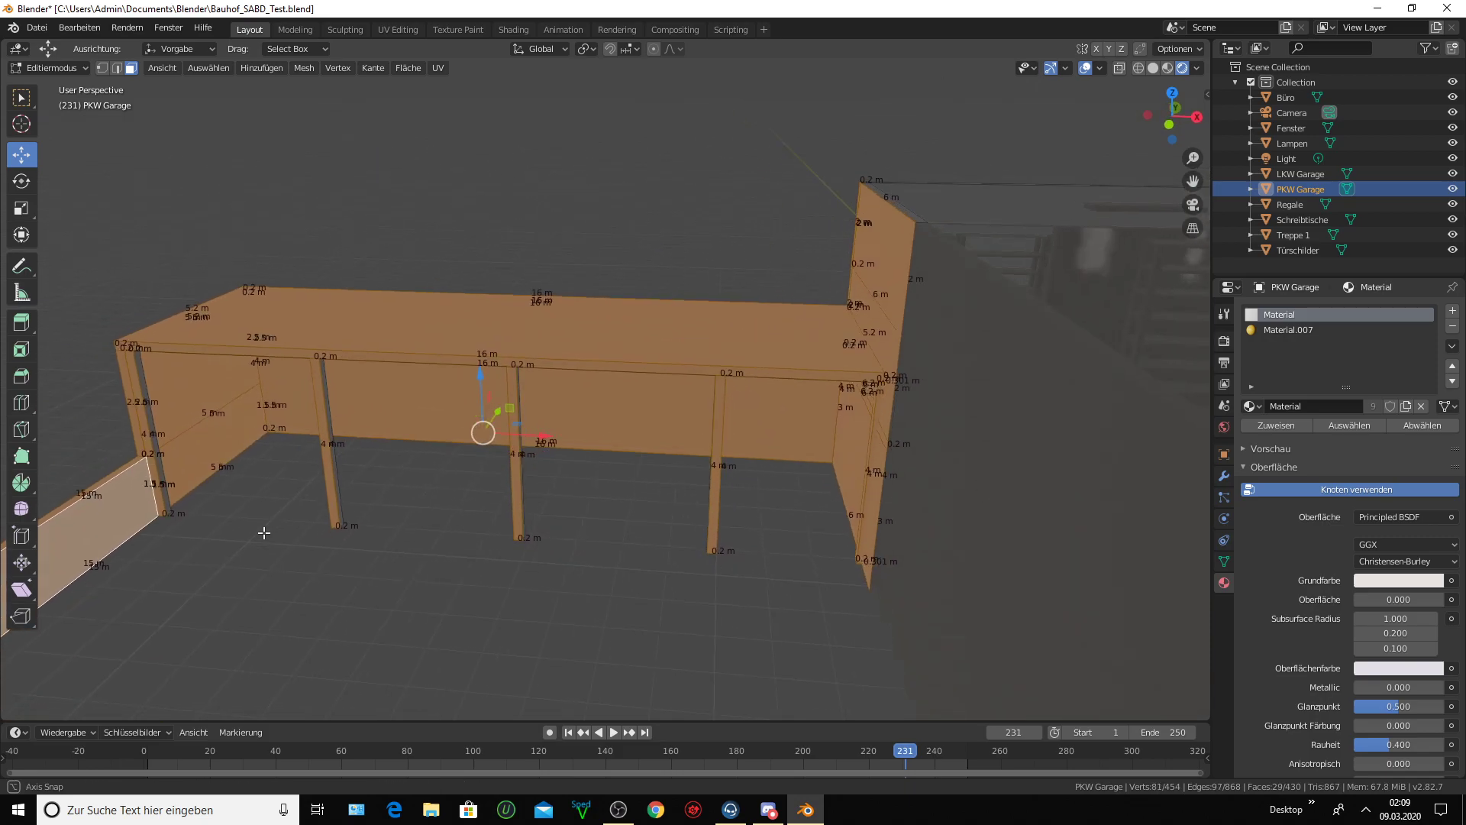
left_click(147, 393, "shift")
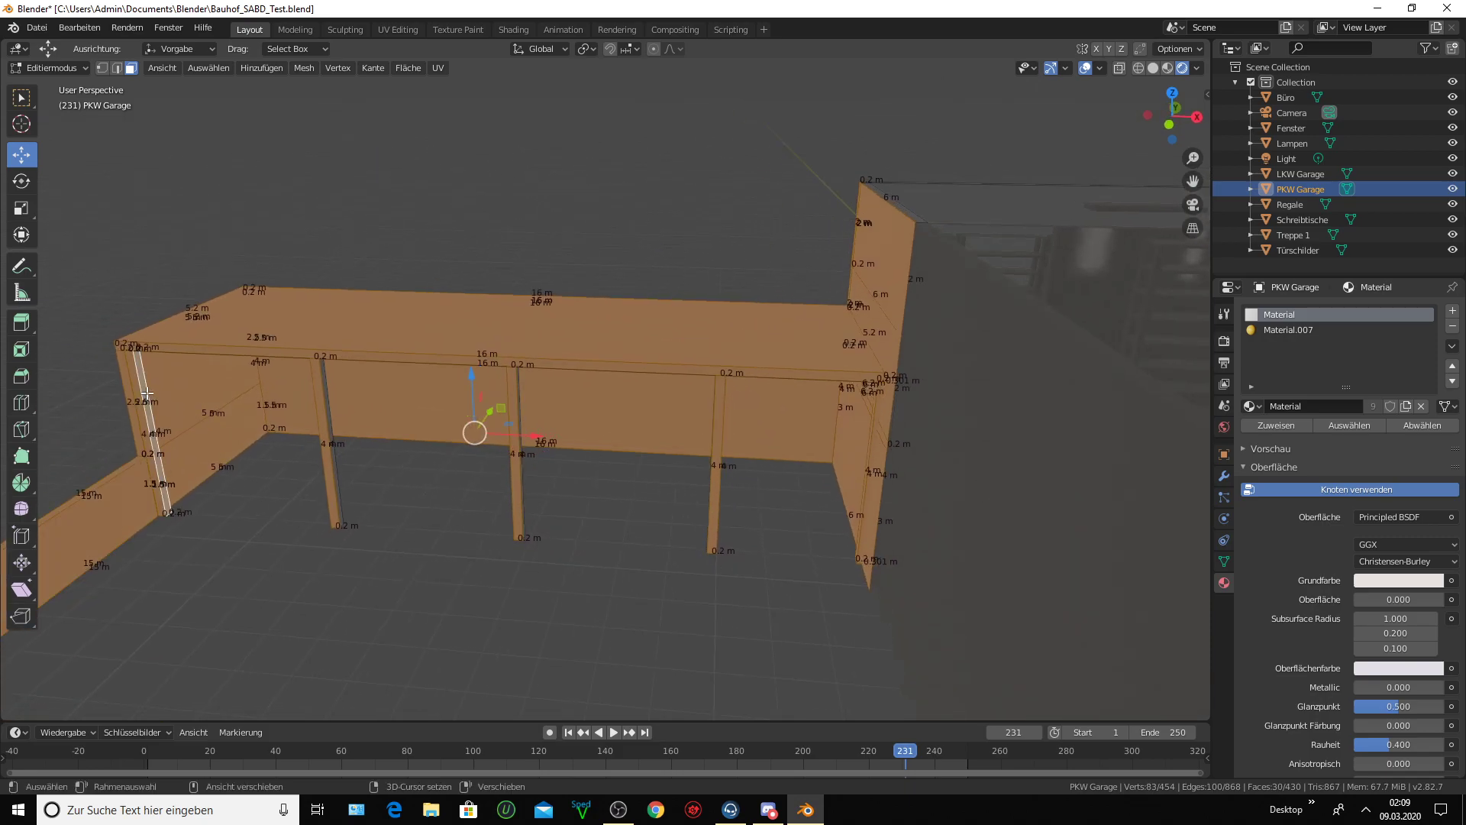
left_click(328, 405, "shift")
middle_click_drag(524, 431, 459, 426)
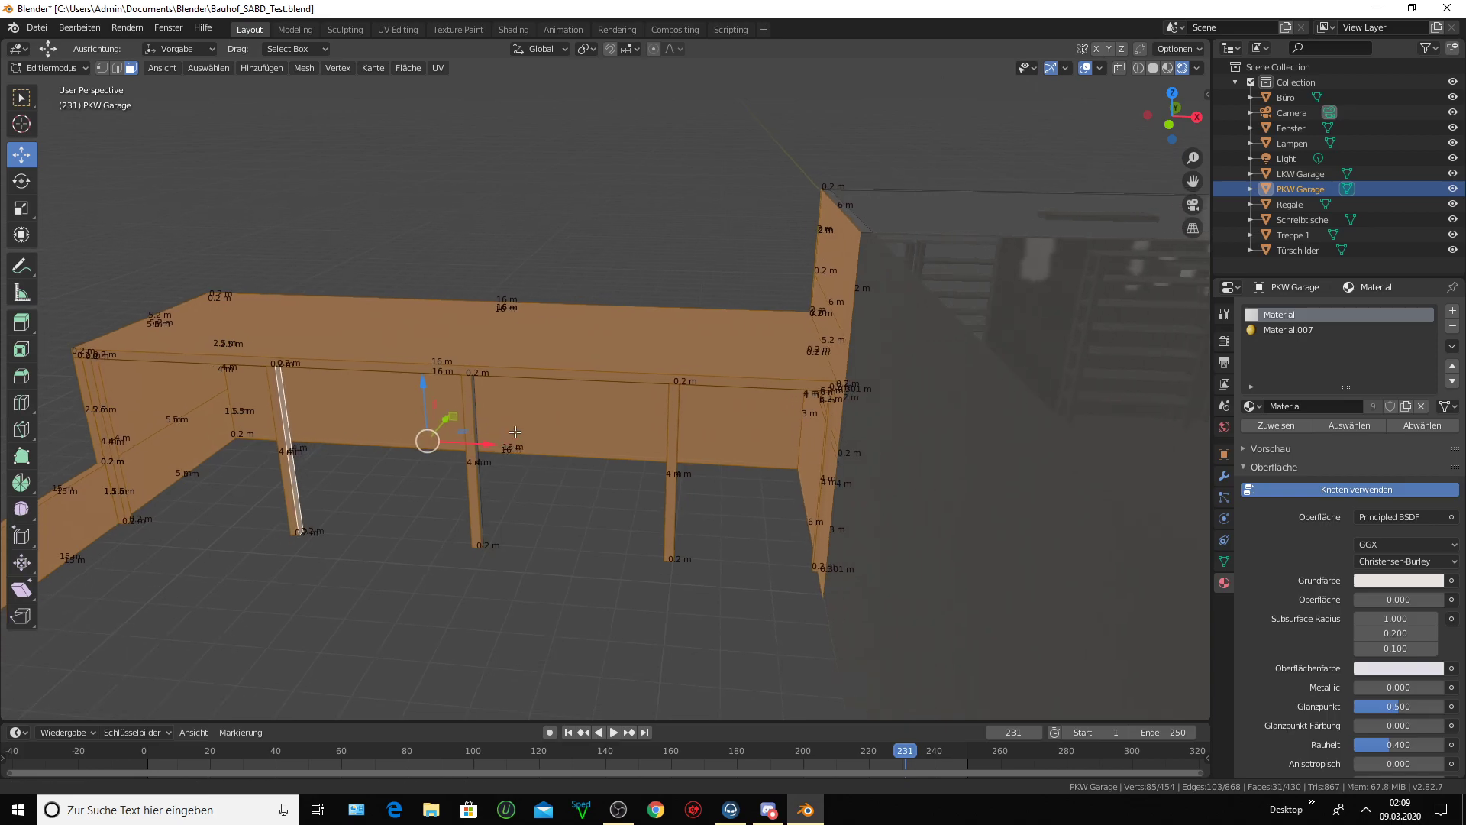
left_click(366, 436)
middle_click_drag(366, 436, 372, 452)
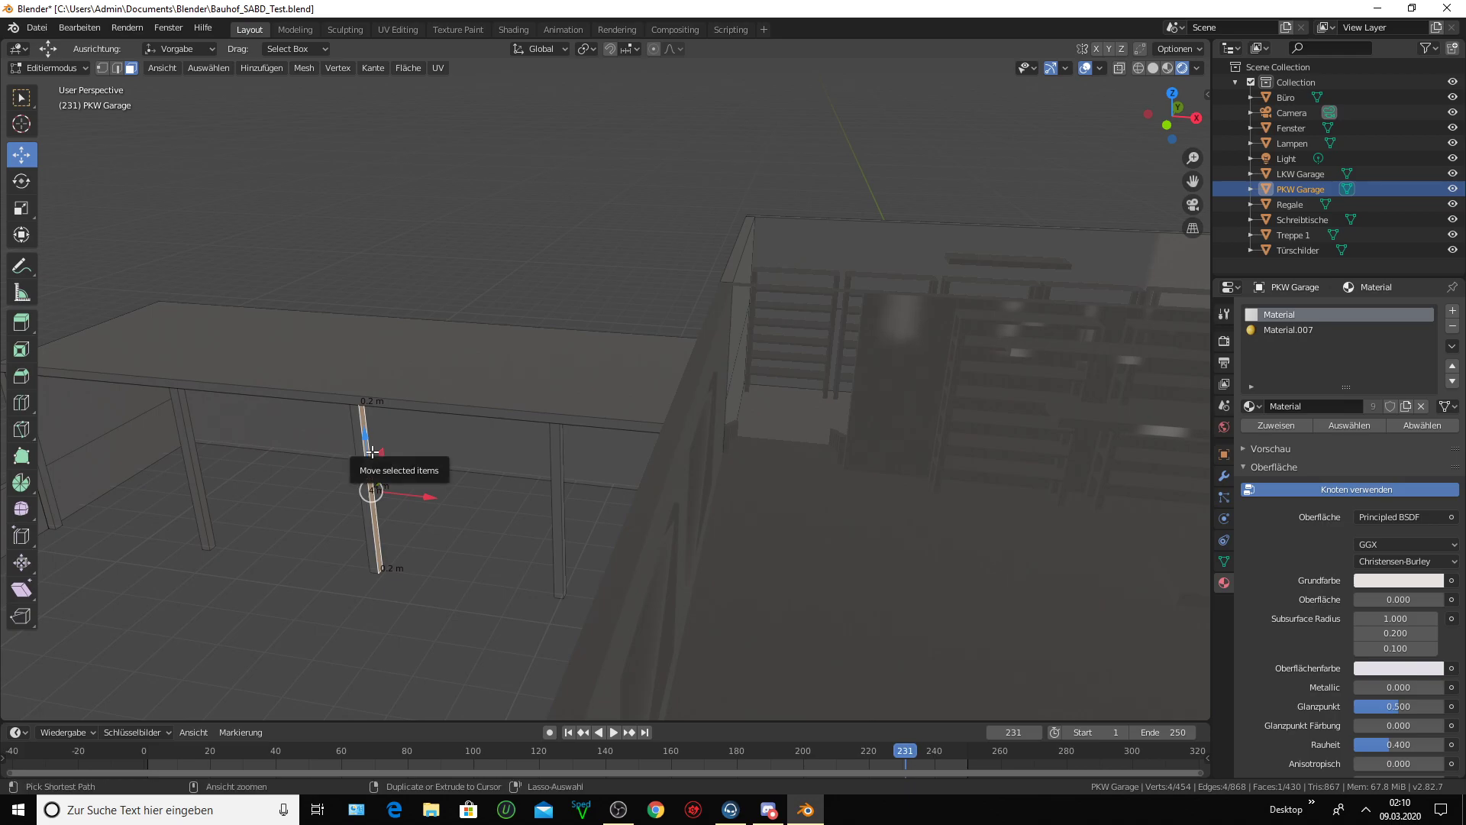
key("ctrl+z")
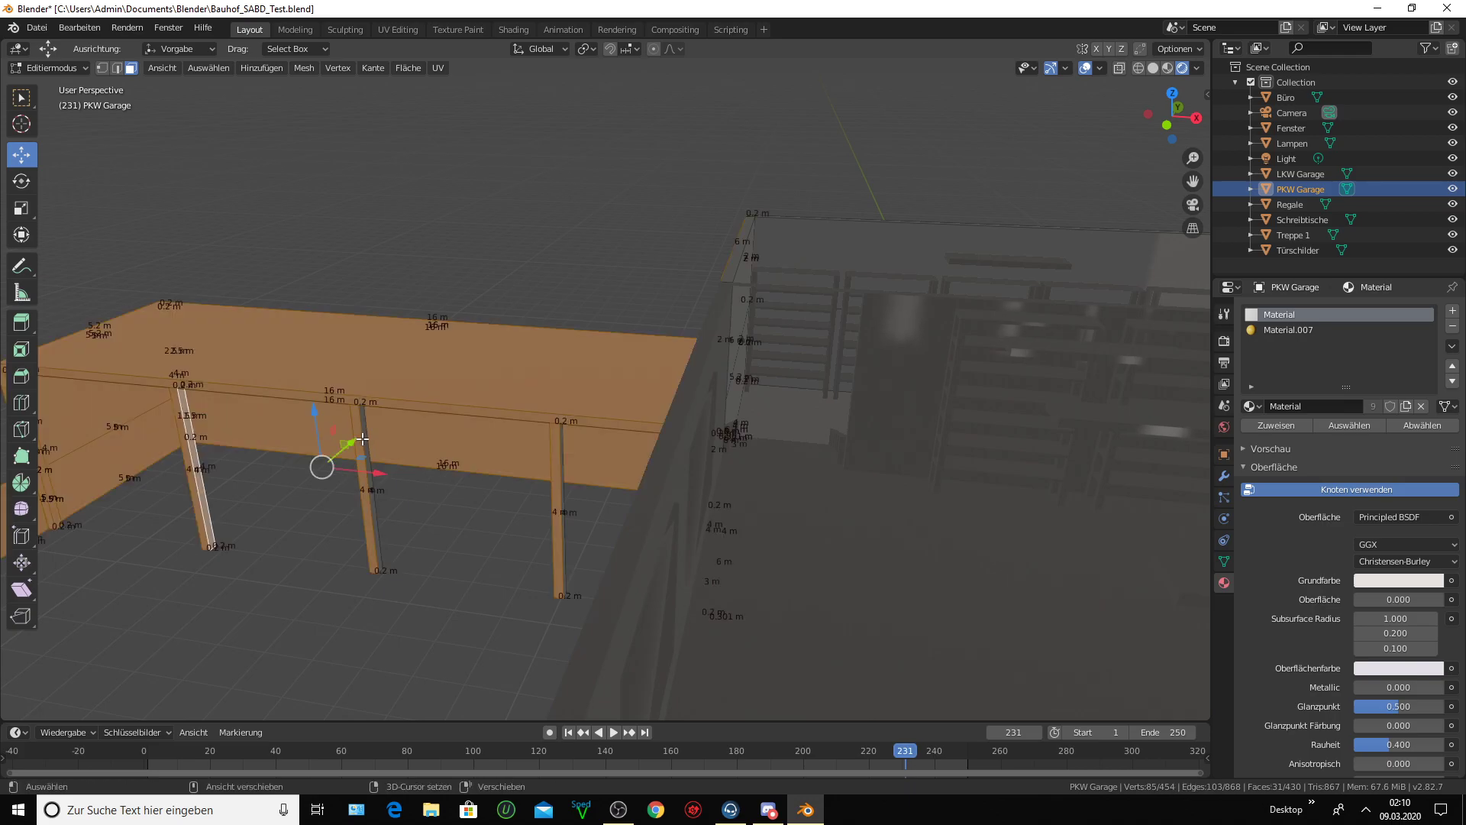
left_click(366, 438, "shift")
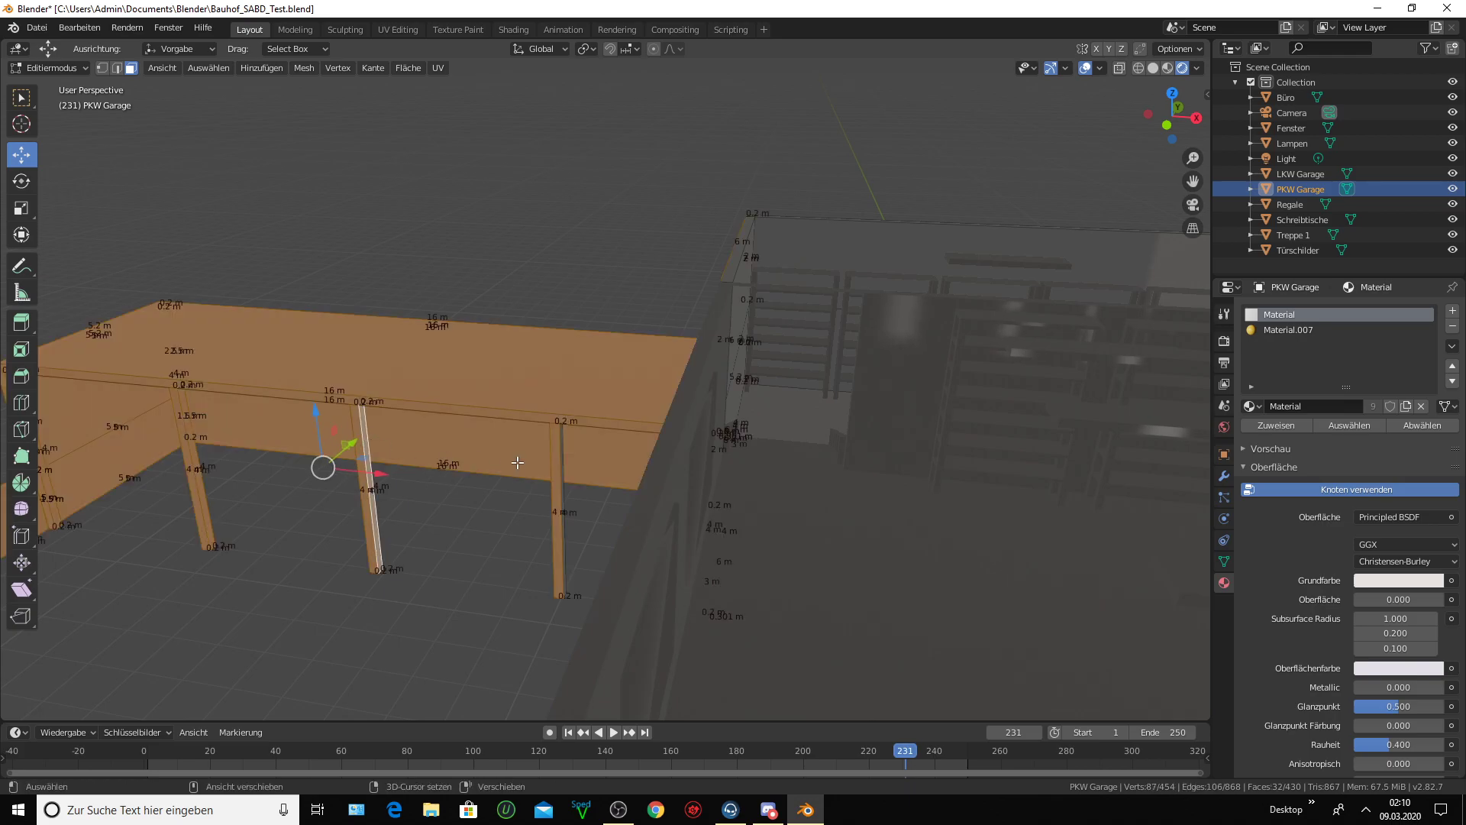
- Add the thin table-end face and assign Material.007 to the whole selection
middle_click_drag(562, 459, 543, 463)
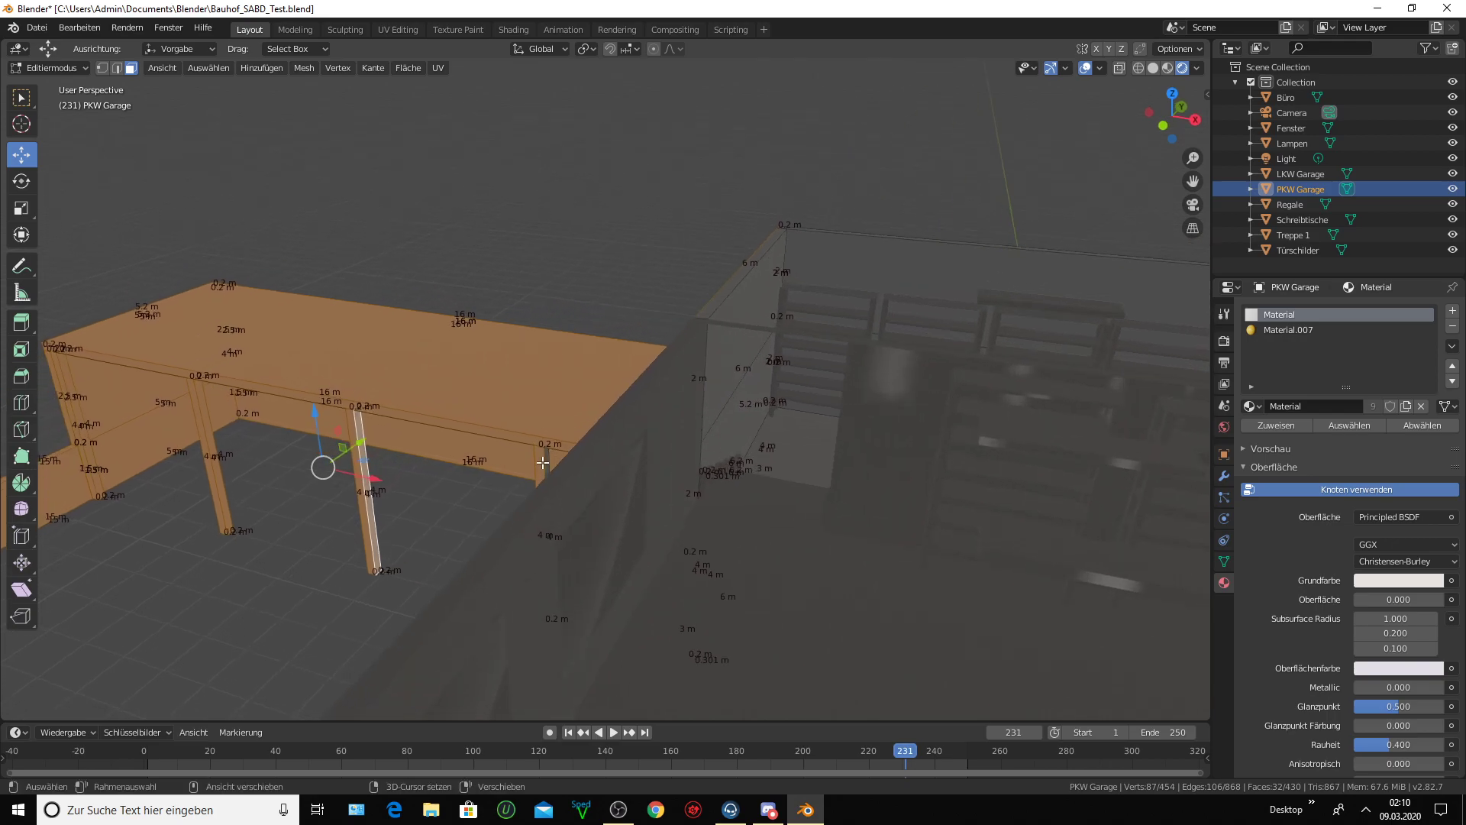
left_click(546, 459, "shift")
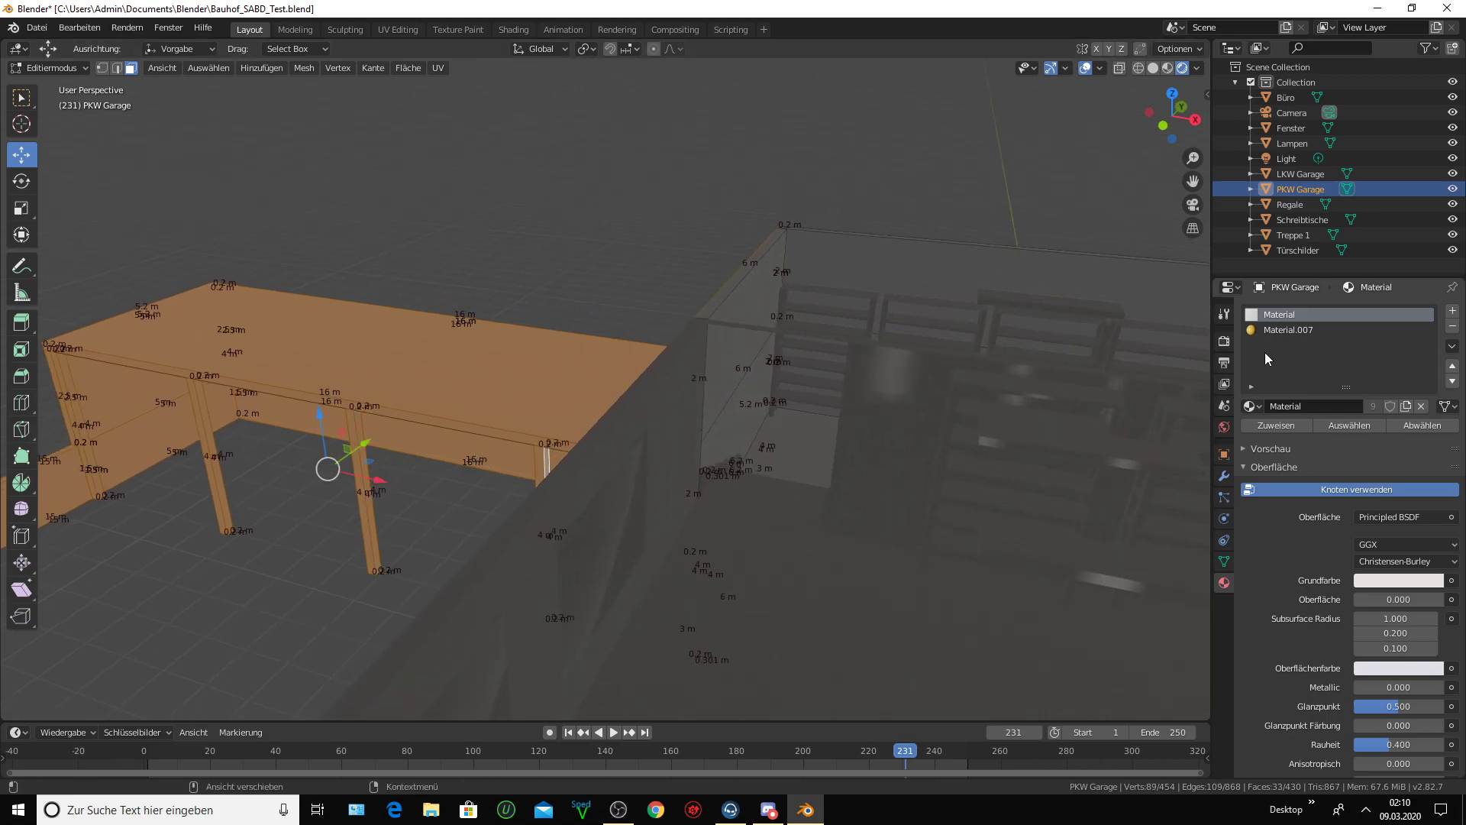
left_click(1281, 330)
left_click(1275, 425)
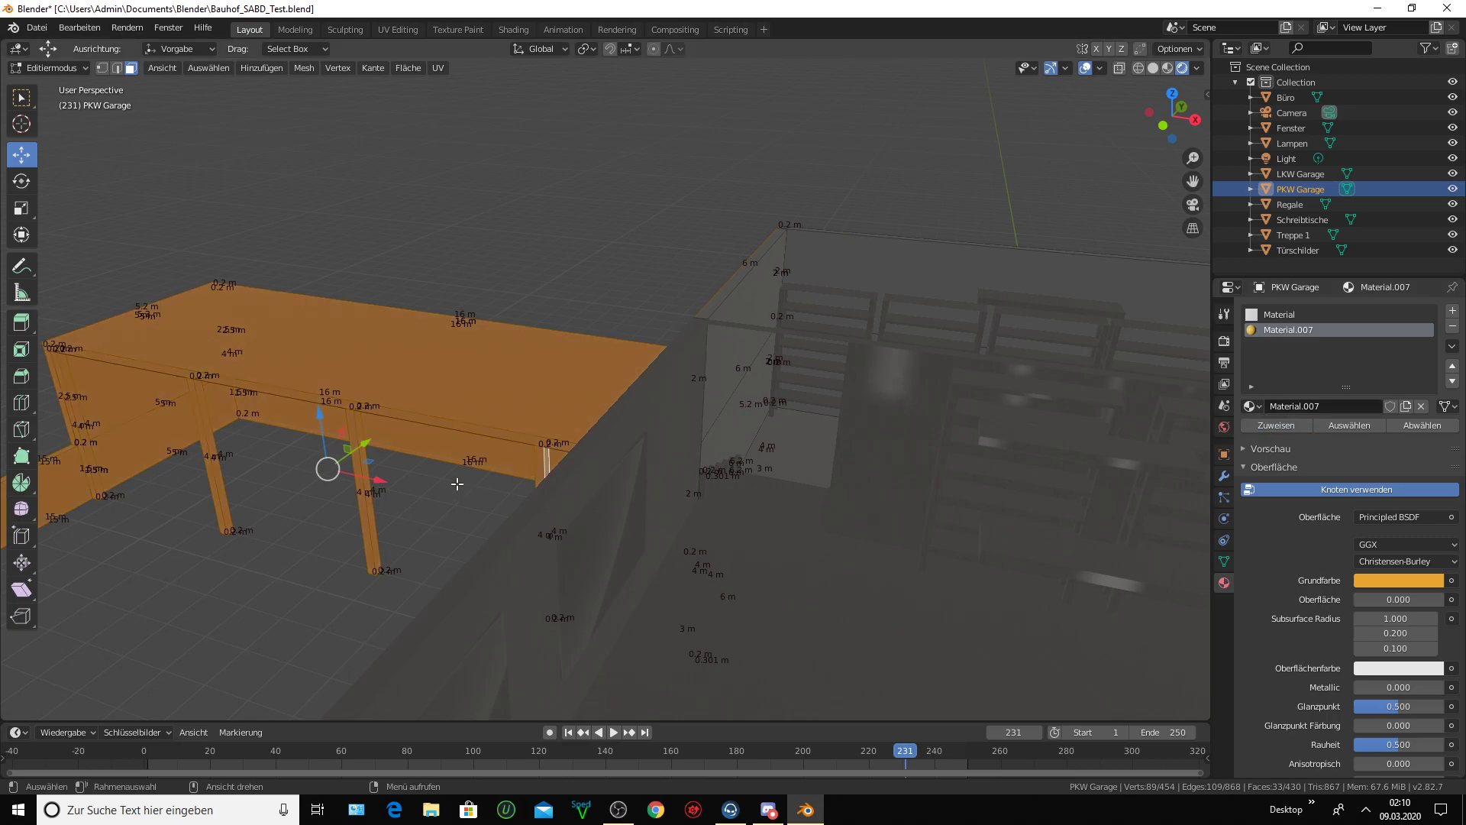
middle_click_drag(458, 436, 611, 437)
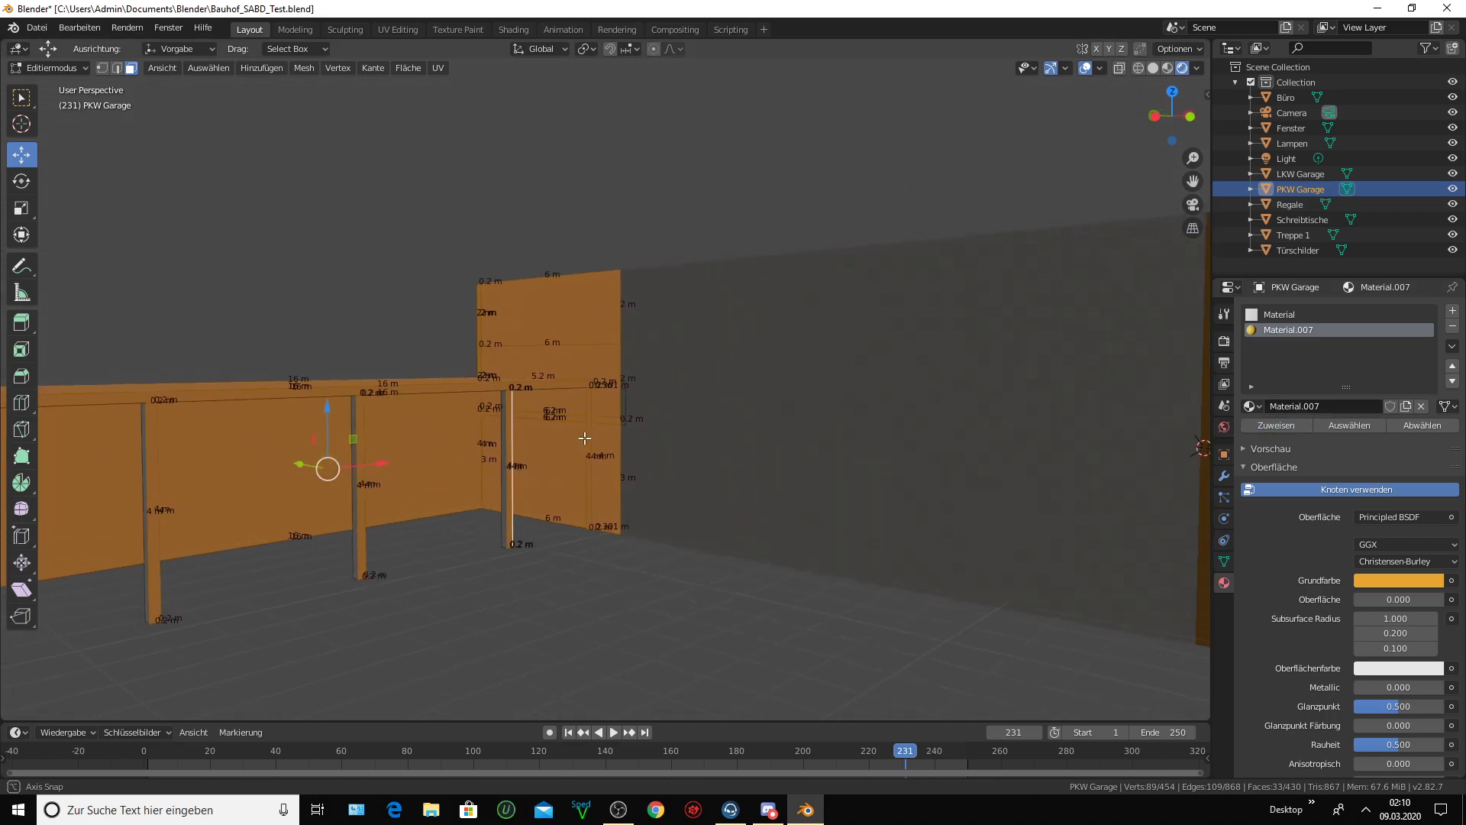
- Select three table leg faces and assign them Material.007
left_click(463, 464)
middle_click_drag(463, 464, 447, 465)
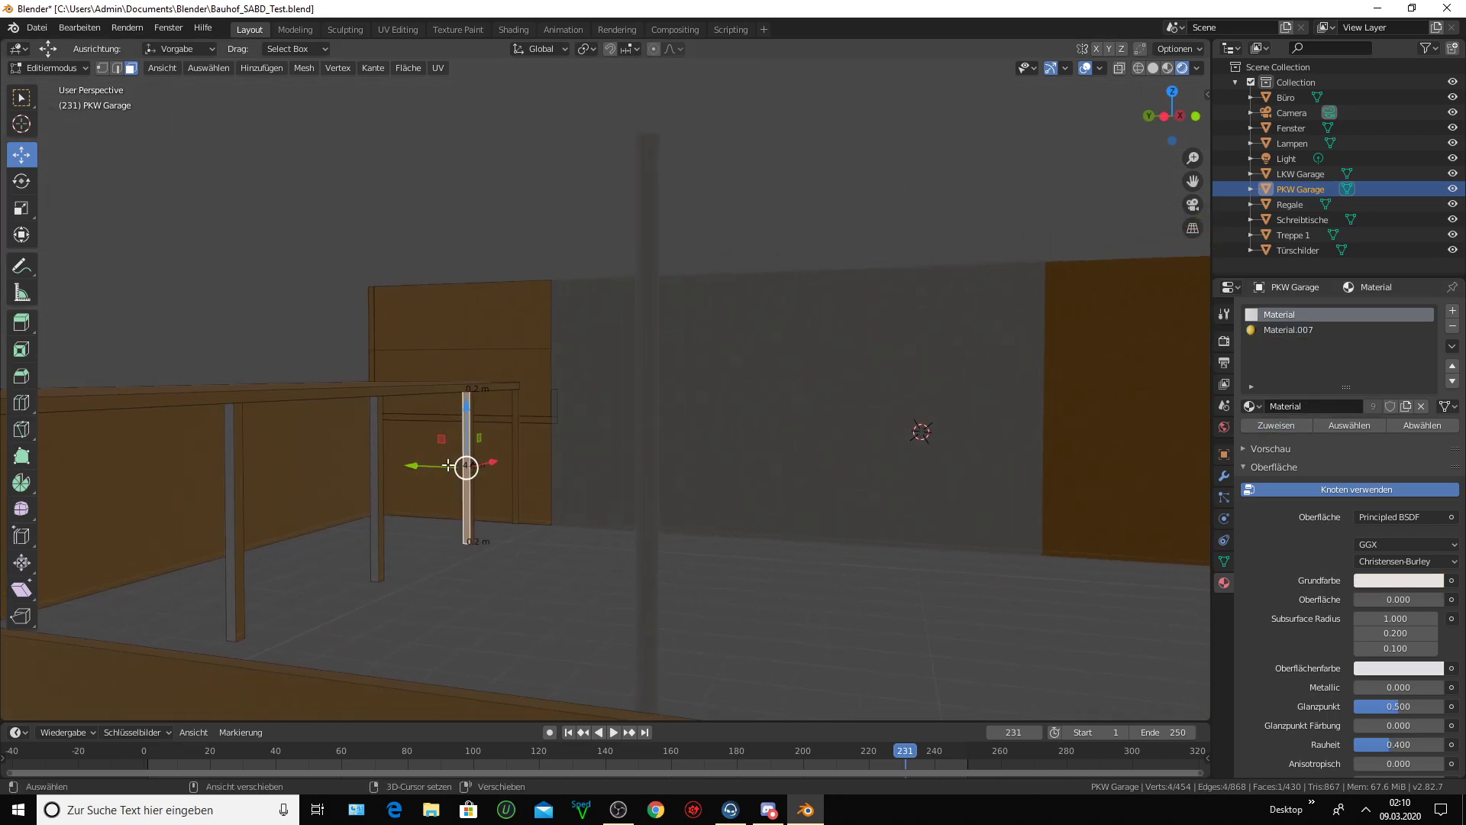
left_click(373, 457, "shift")
left_click(232, 495, "shift")
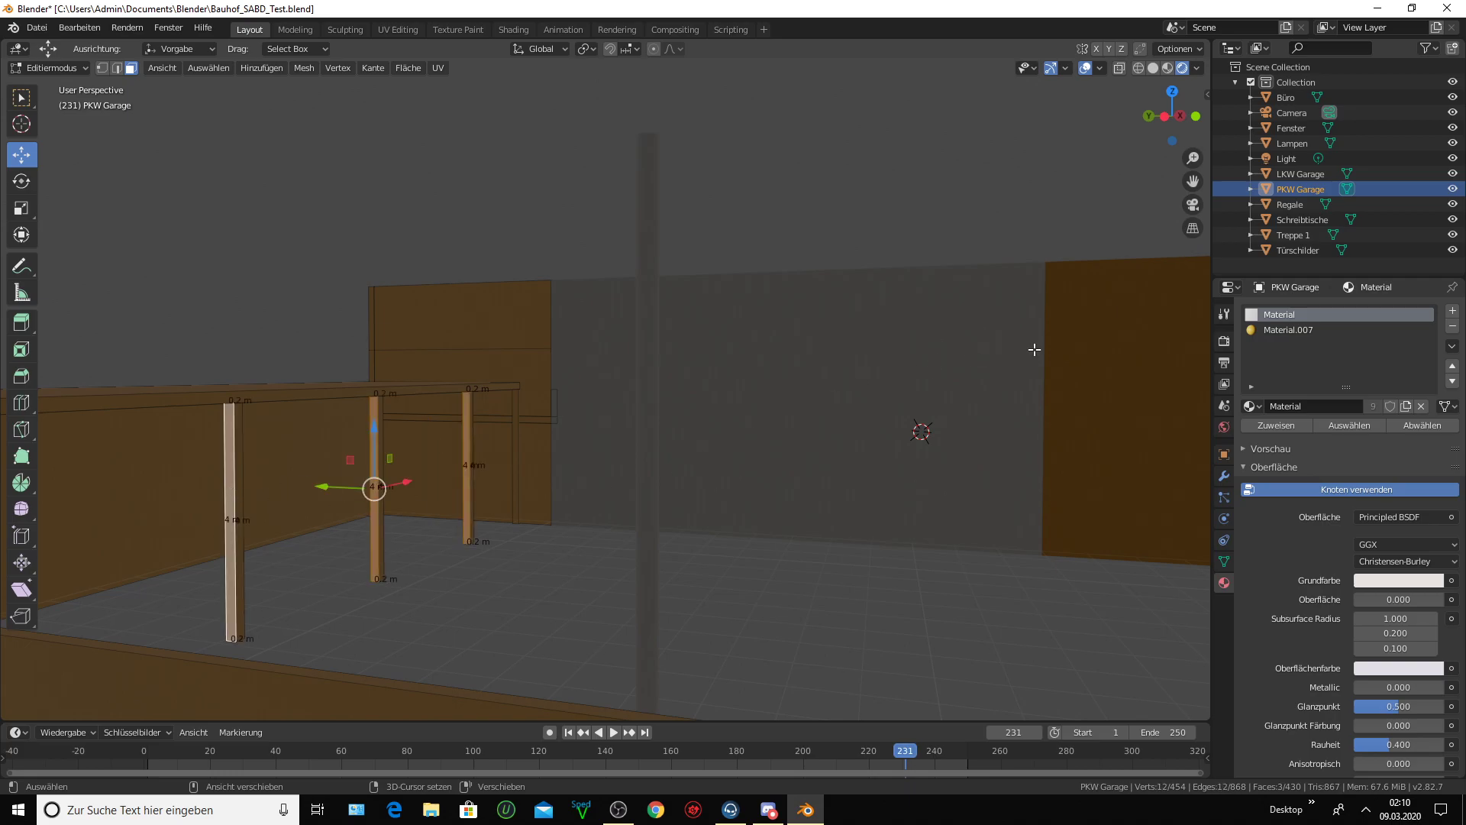
left_click(1289, 330)
left_click(1288, 425)
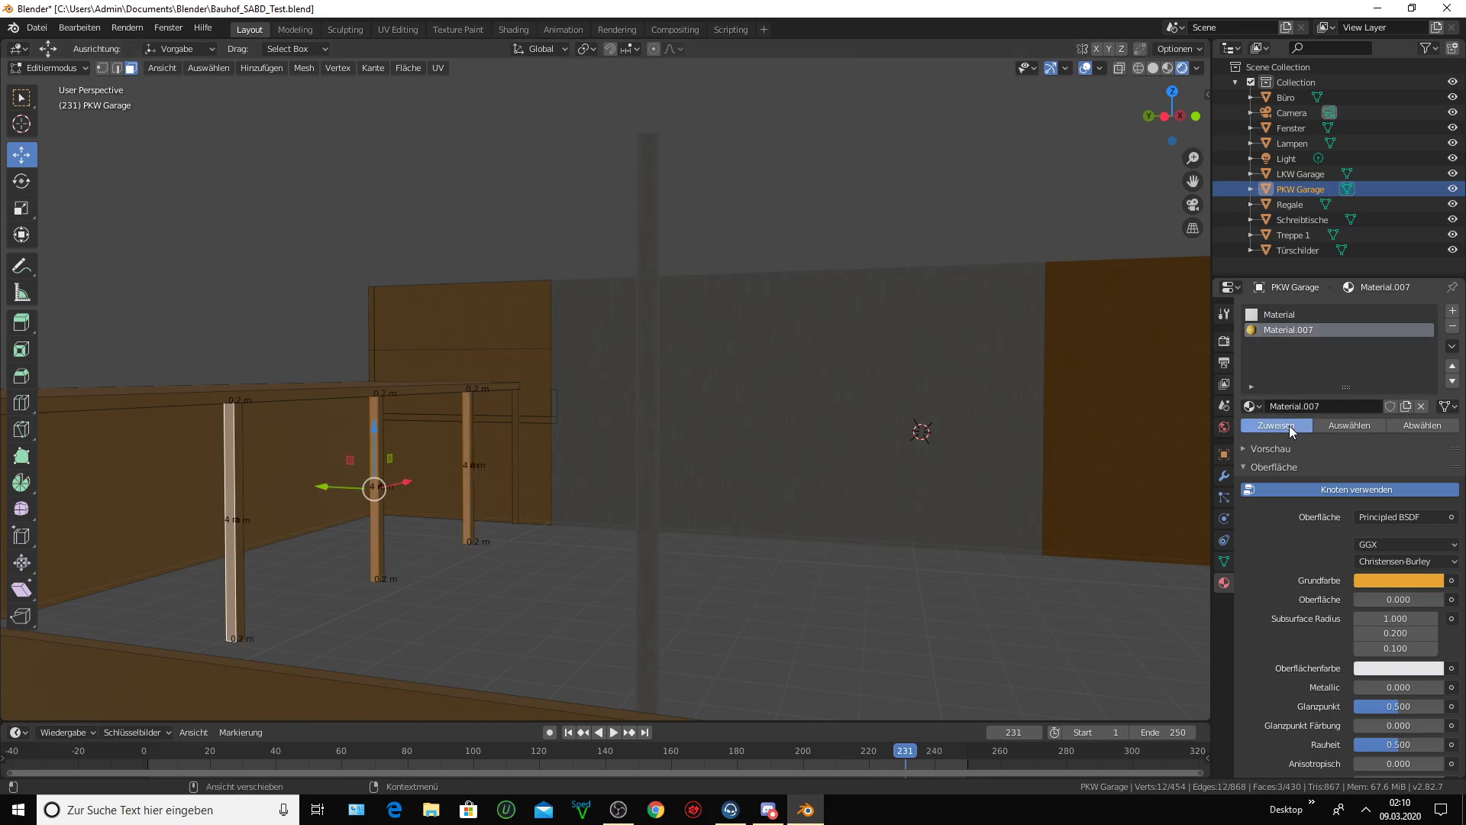
- Assign Material.007 to the underside face of the table top
mouse_move(671, 448)
middle_mouse_down()
mouse_move(717, 446)
mouse_move(707, 433)
middle_mouse_up()
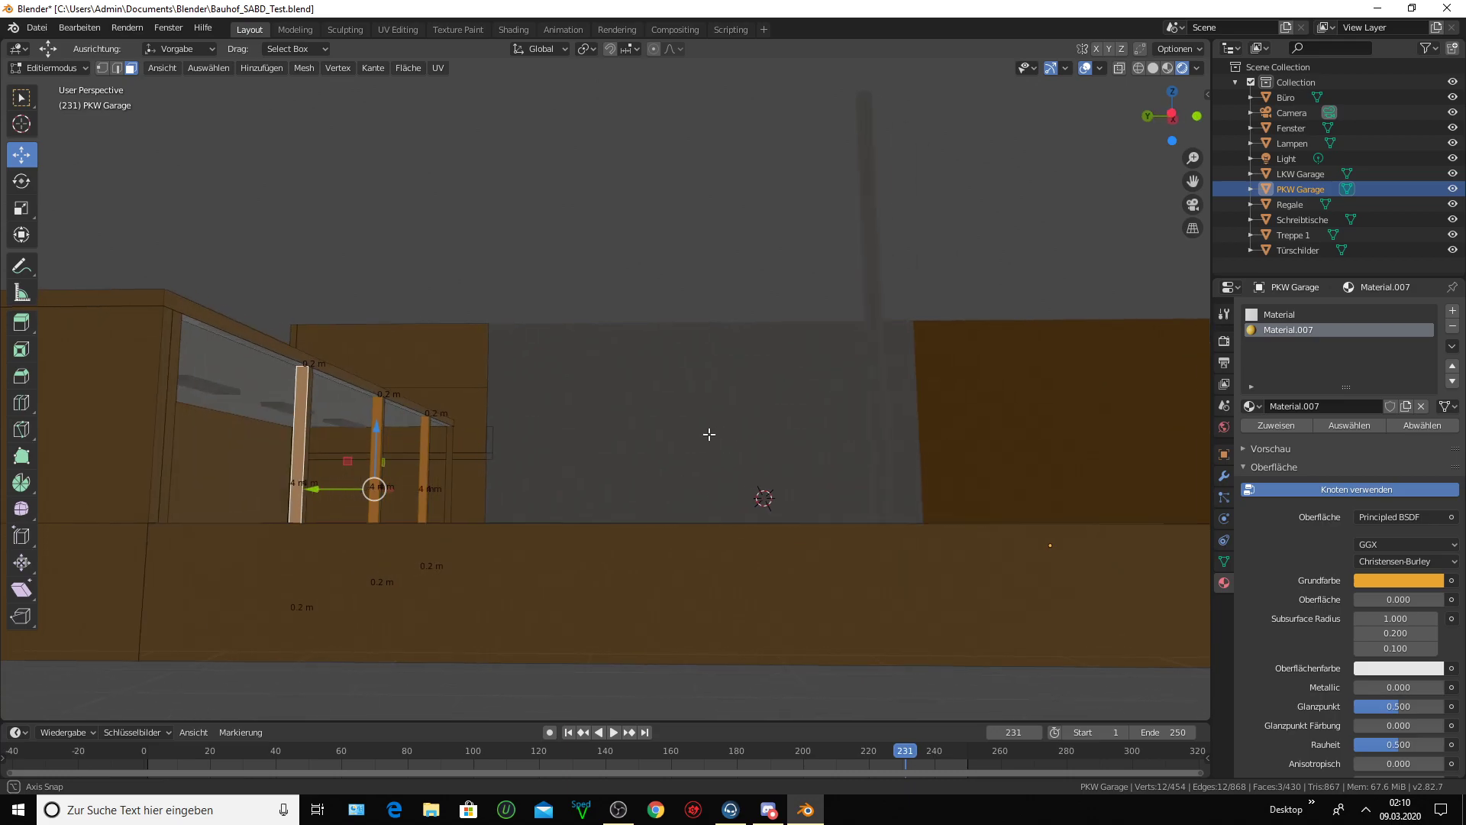
left_click(265, 358)
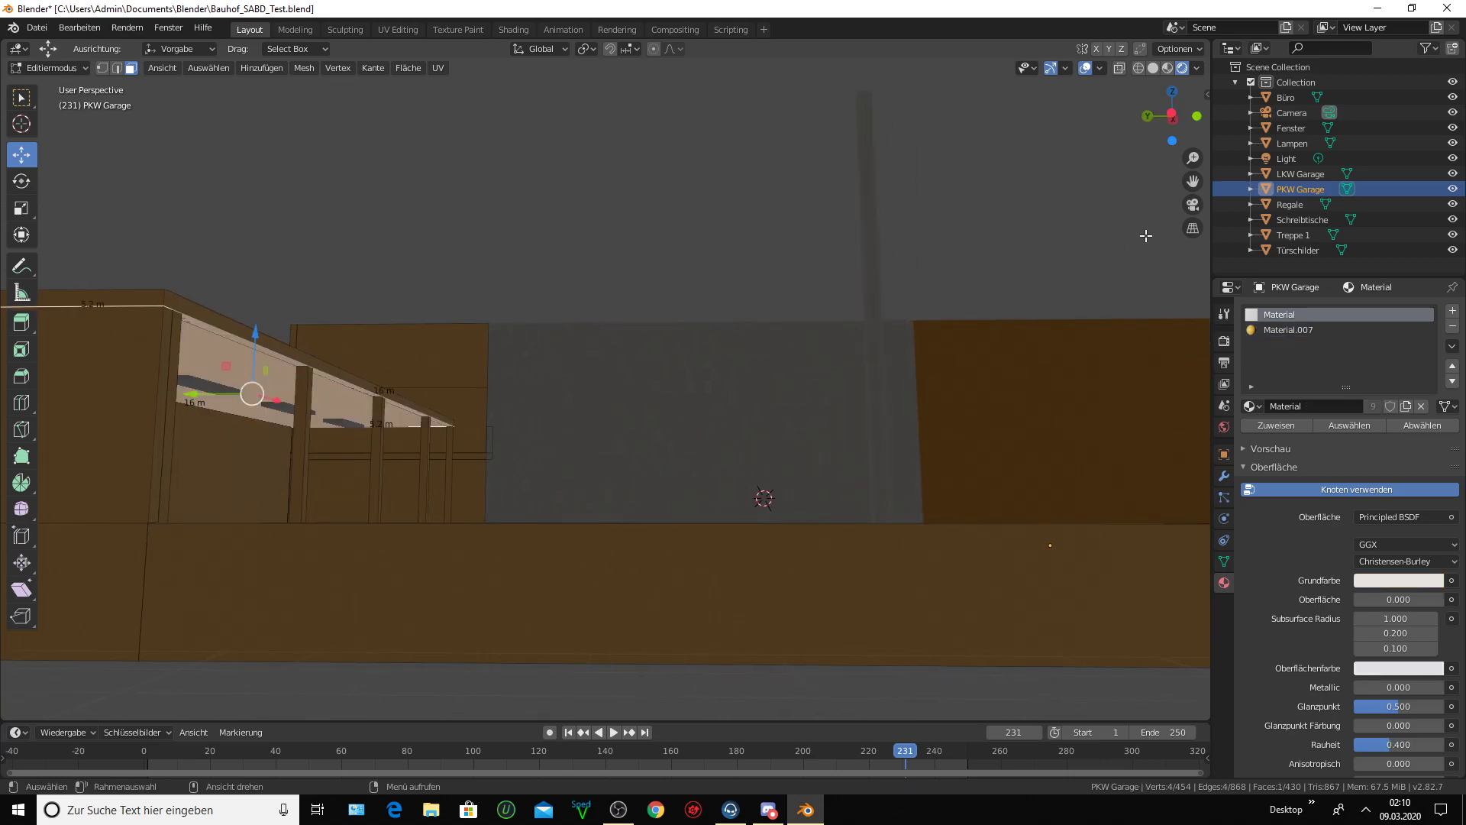
left_click(1266, 331)
left_click(1280, 429)
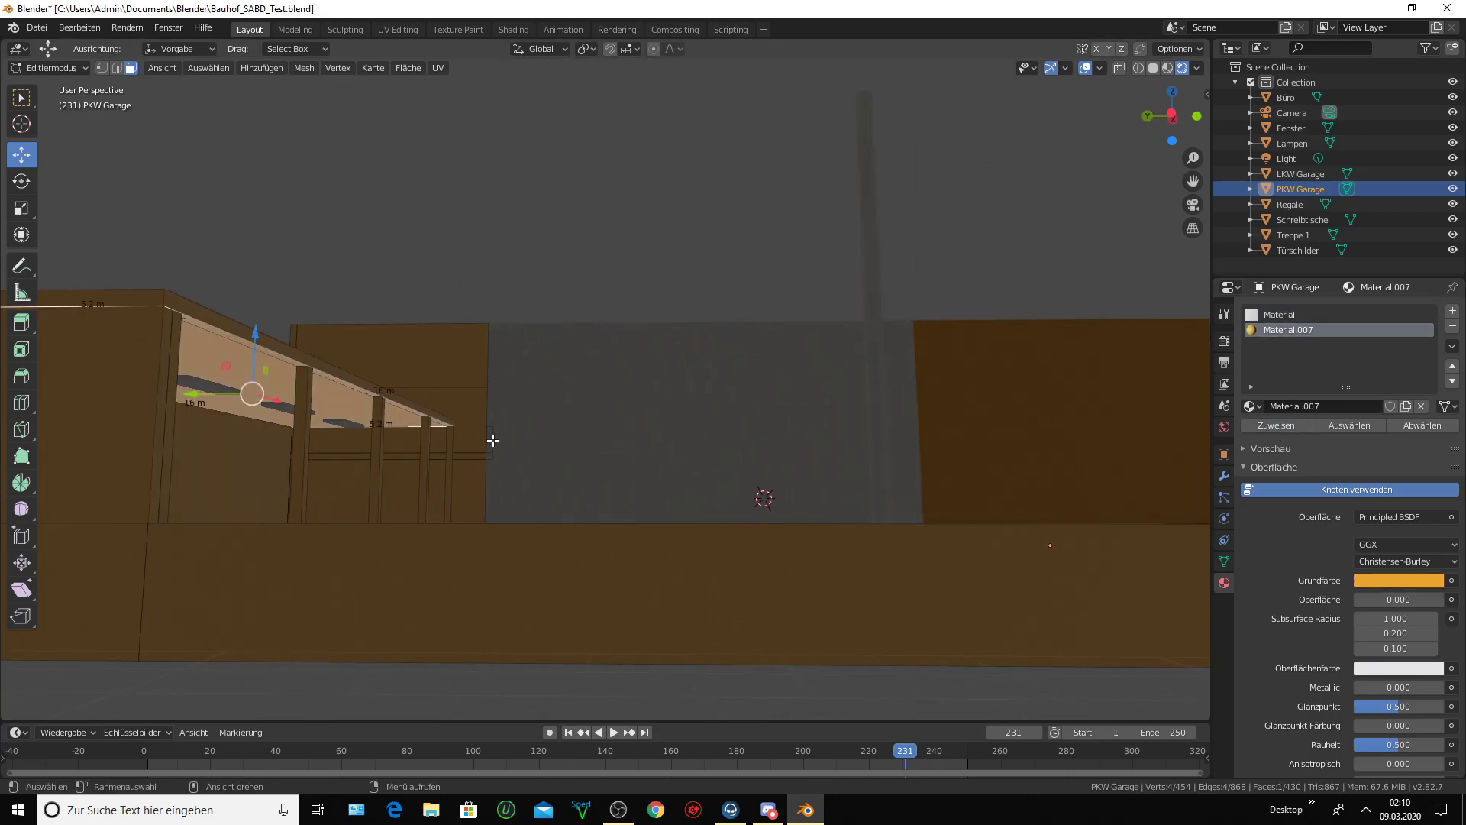
left_click(490, 440)
scroll(370, 399, "up", 3)
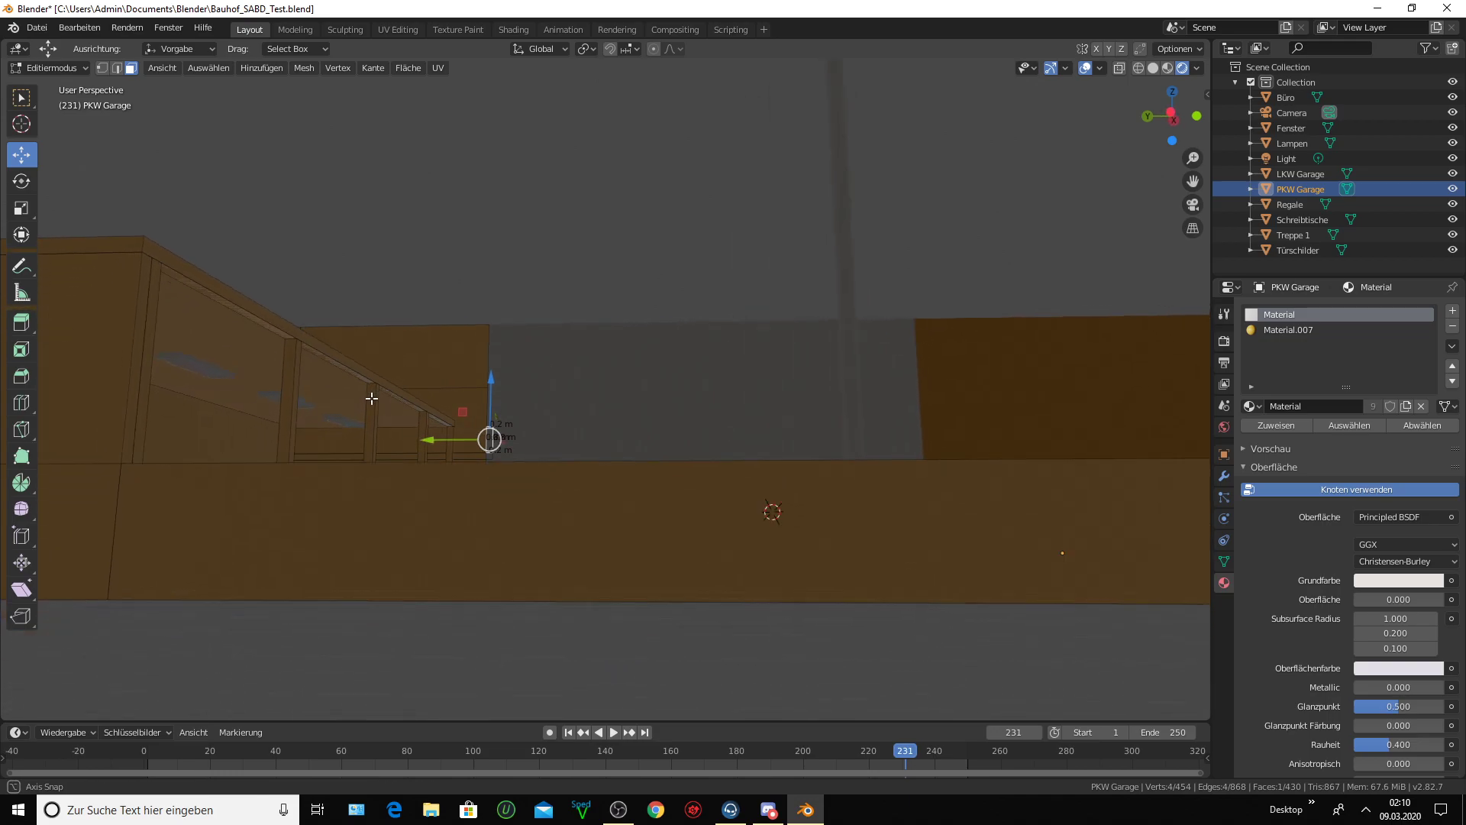
scroll(253, 365, "up", 4)
middle_click_drag(520, 405, 509, 403)
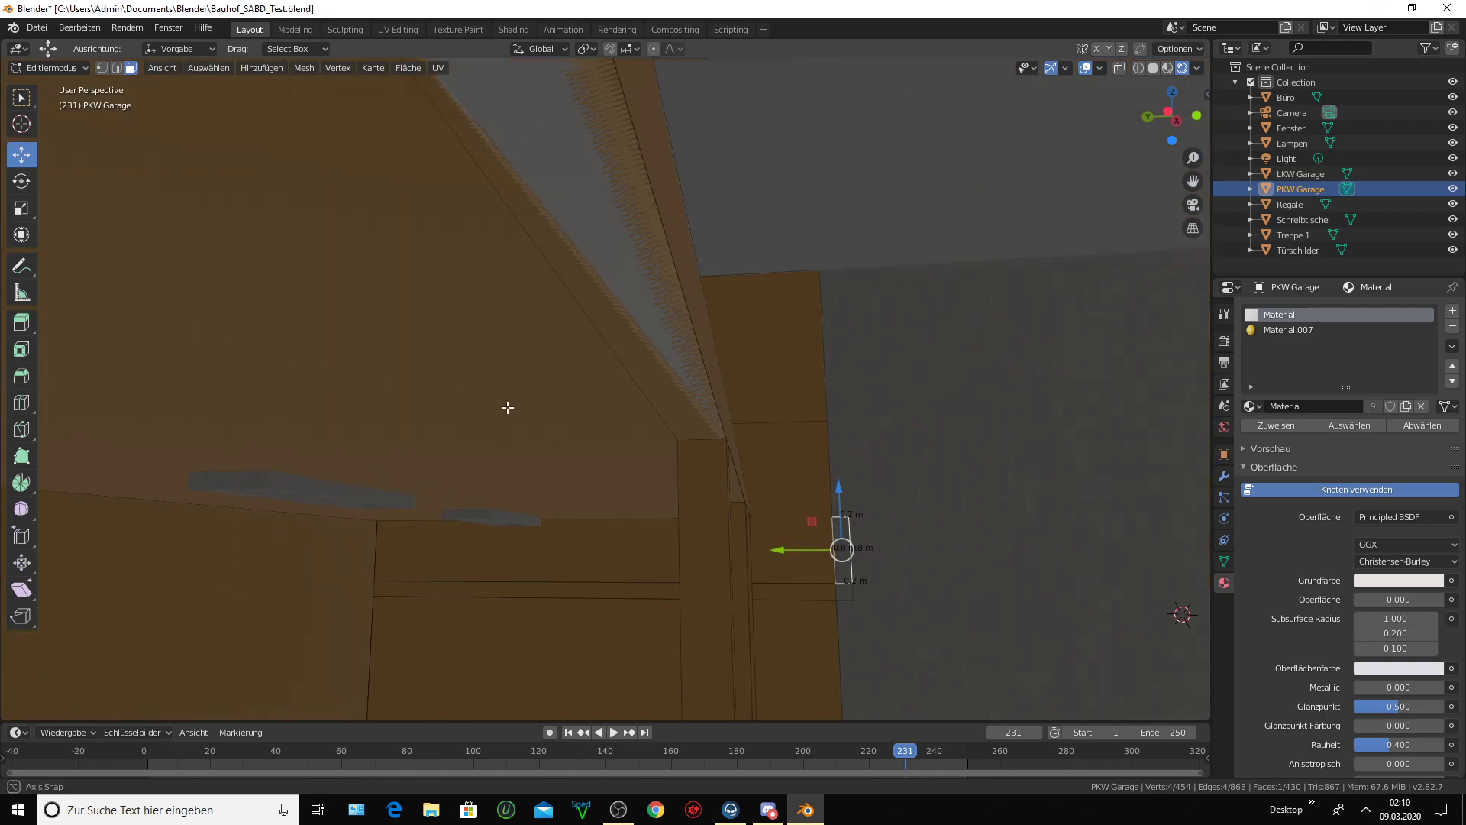
- Delete two stray ceiling beam faces using X with Only Faces
left_click(552, 287)
key("x")
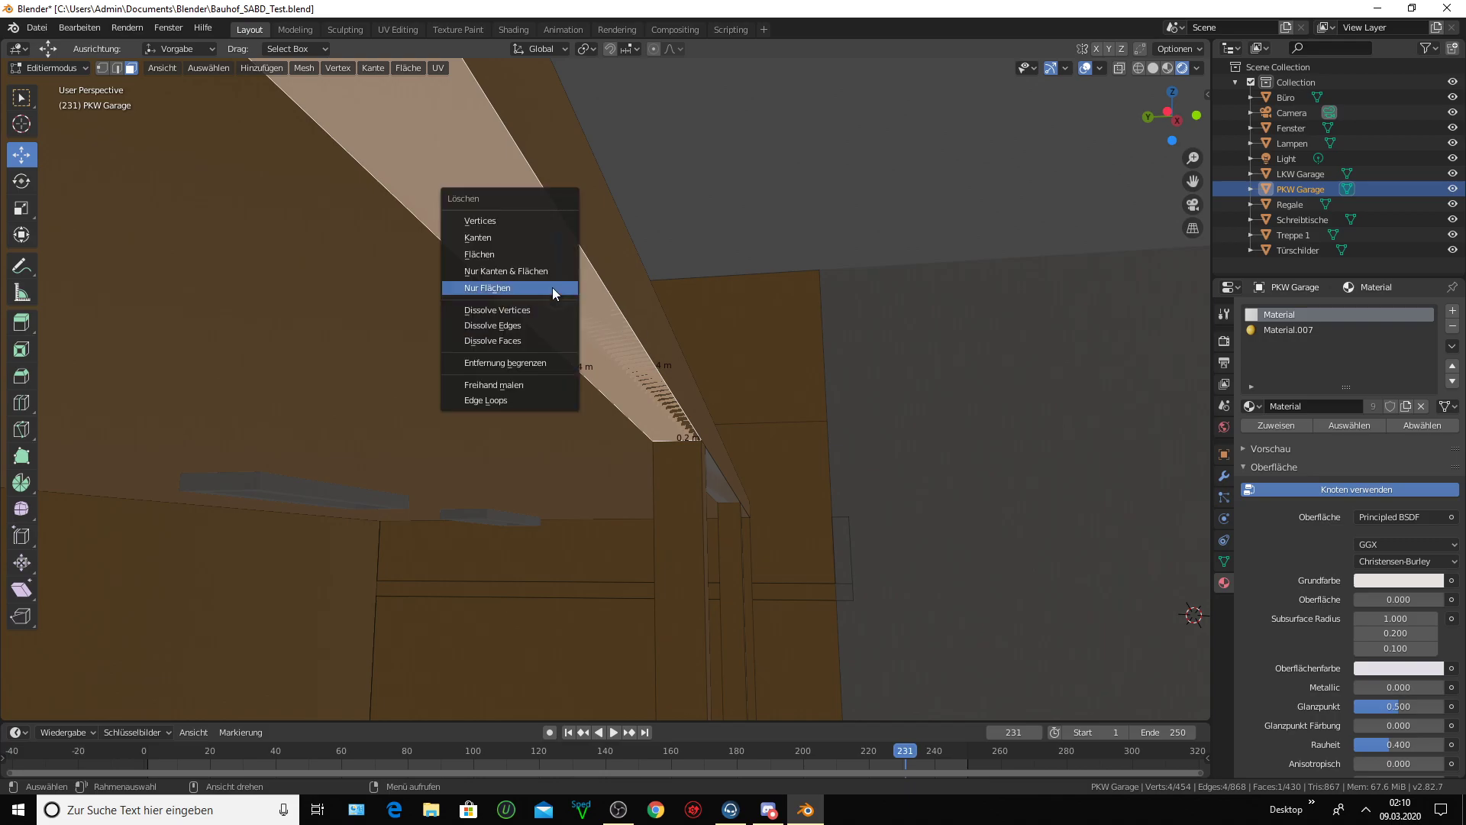
left_click(552, 289)
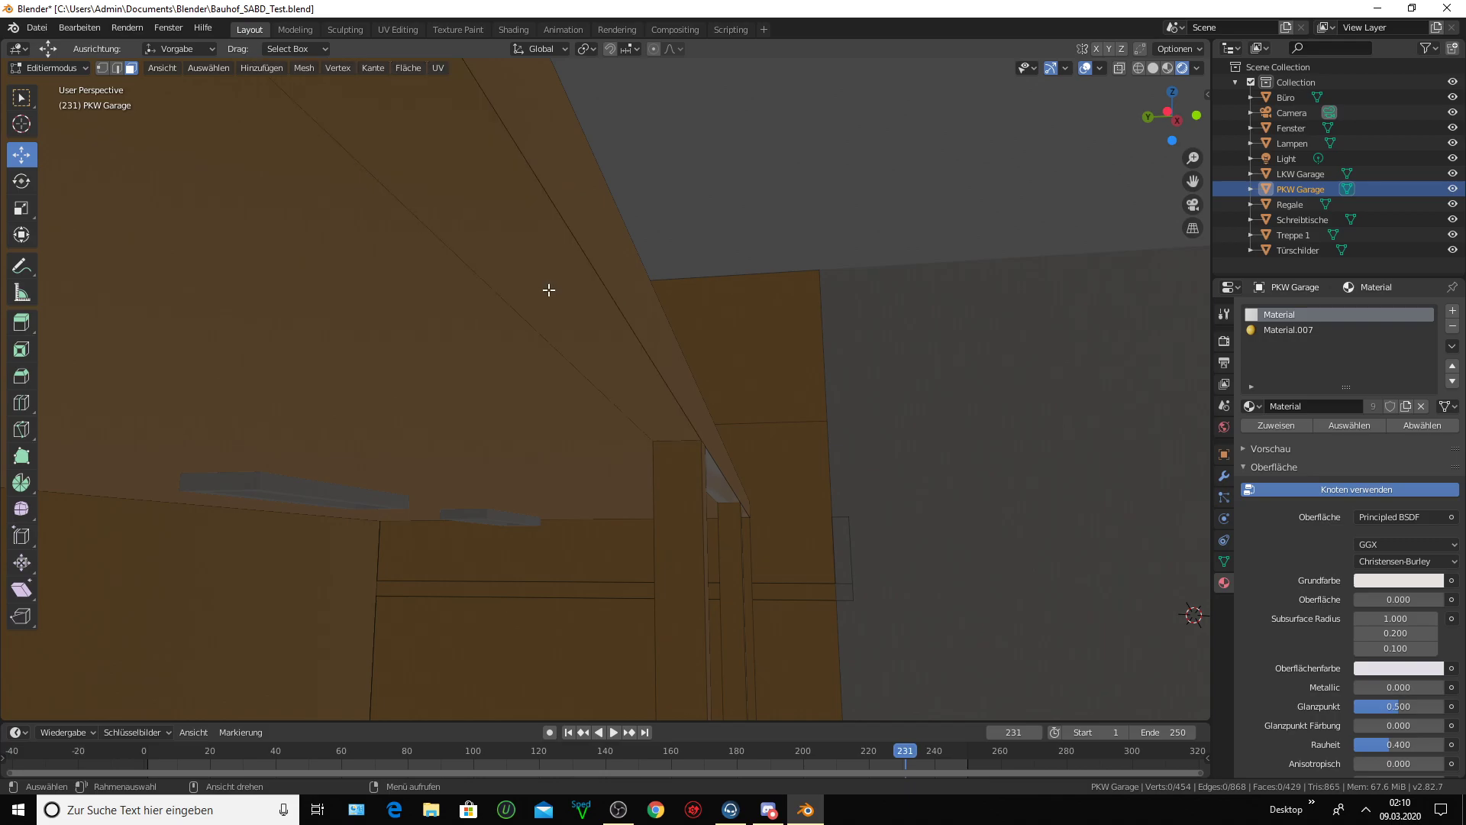
left_click(713, 470)
key("x")
left_click(707, 471)
mouse_move(707, 470)
middle_mouse_down()
mouse_move(720, 462)
mouse_move(702, 501)
middle_mouse_up()
- Delete a narrow beam face and the ceiling edge strip, keeping the large ceiling face
left_click(703, 501)
key("x")
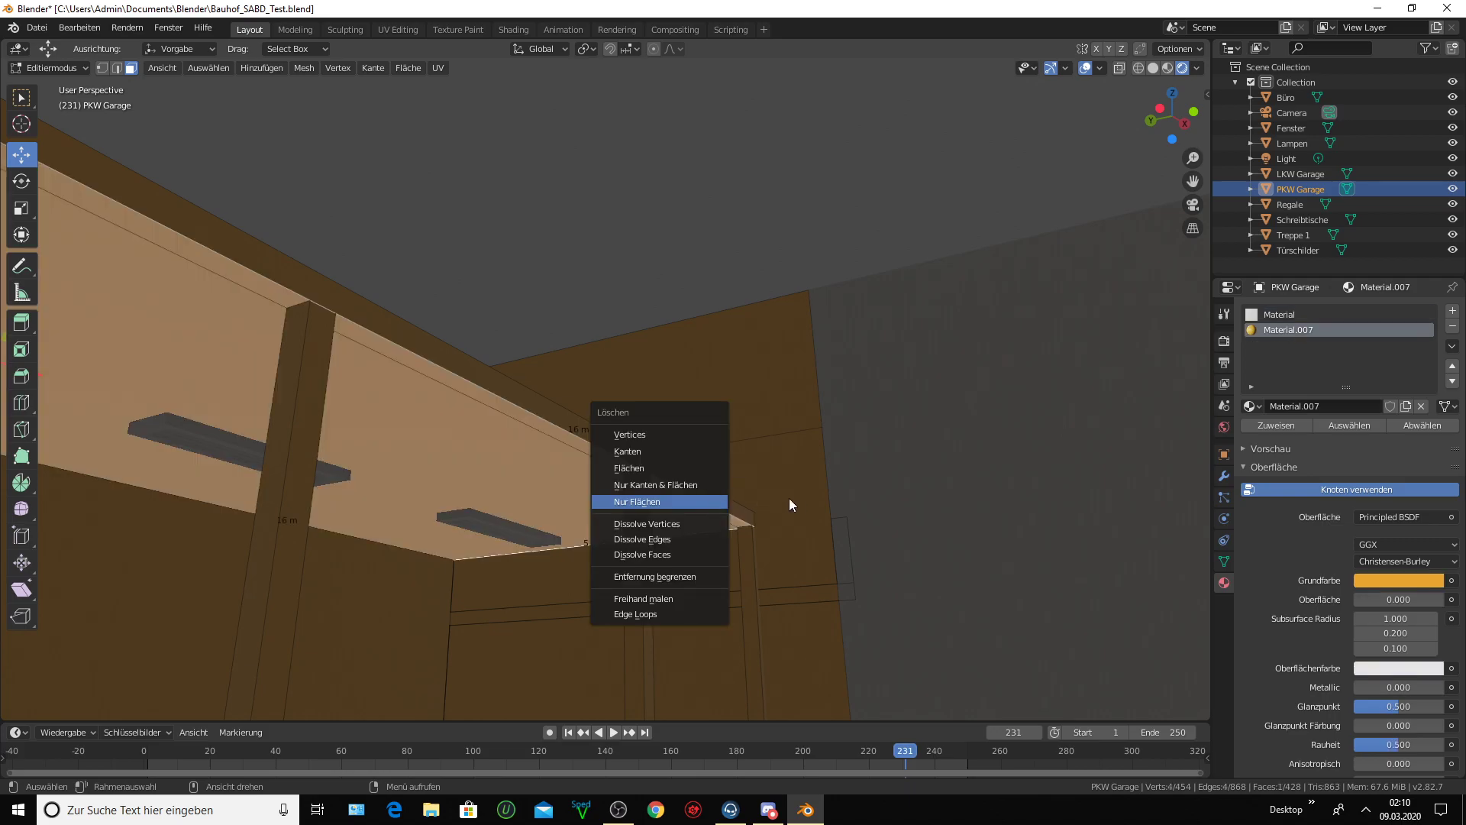
mouse_move(603, 493)
middle_mouse_down()
mouse_move(701, 513)
mouse_move(882, 493)
middle_mouse_up()
left_click(962, 487)
key("x")
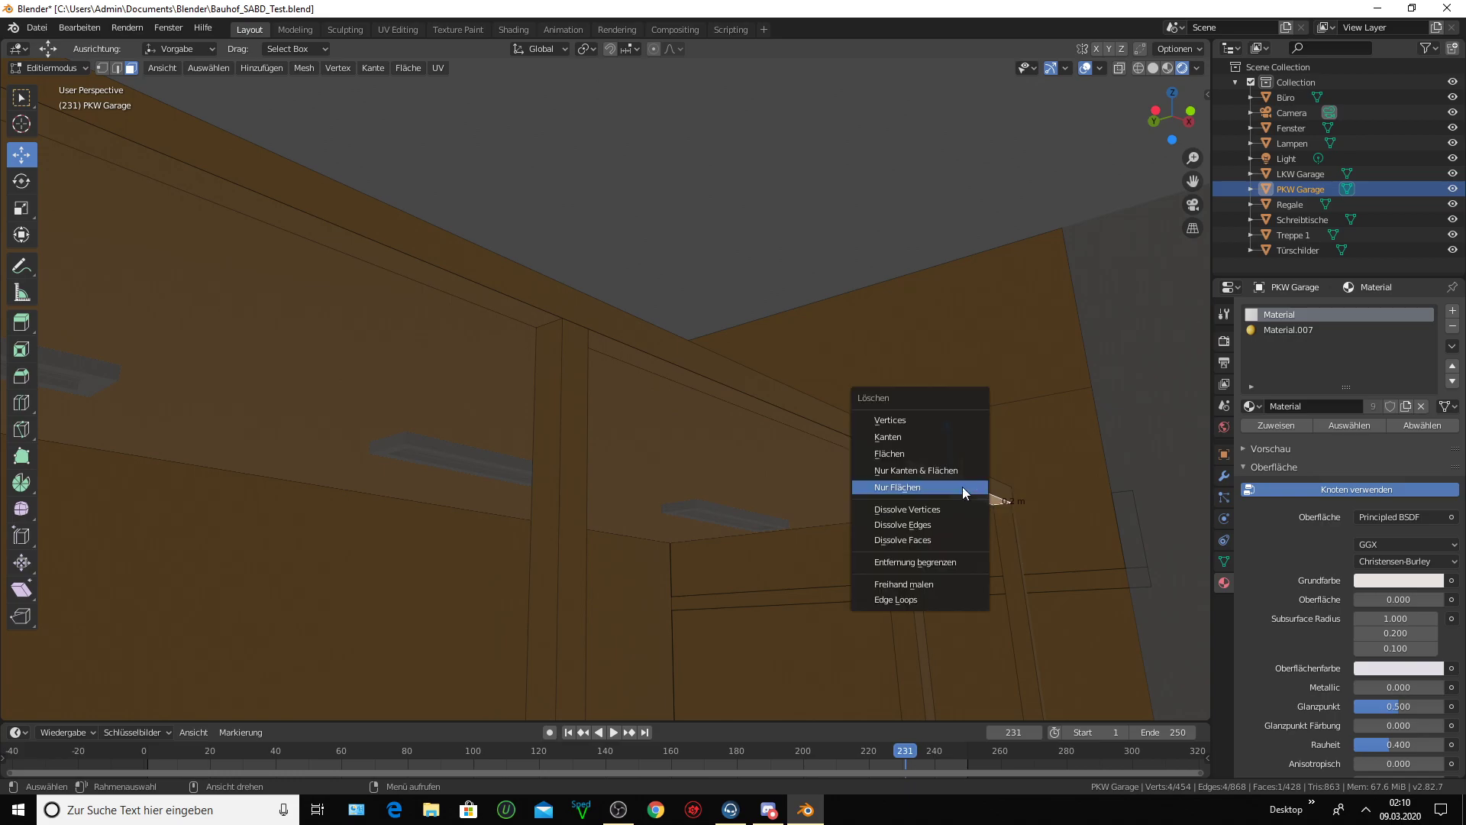
left_click(924, 476)
mouse_move(922, 486)
middle_mouse_down()
mouse_move(852, 459)
mouse_move(521, 442)
mouse_move(543, 425)
mouse_move(470, 412)
middle_mouse_up()
left_click(246, 352)
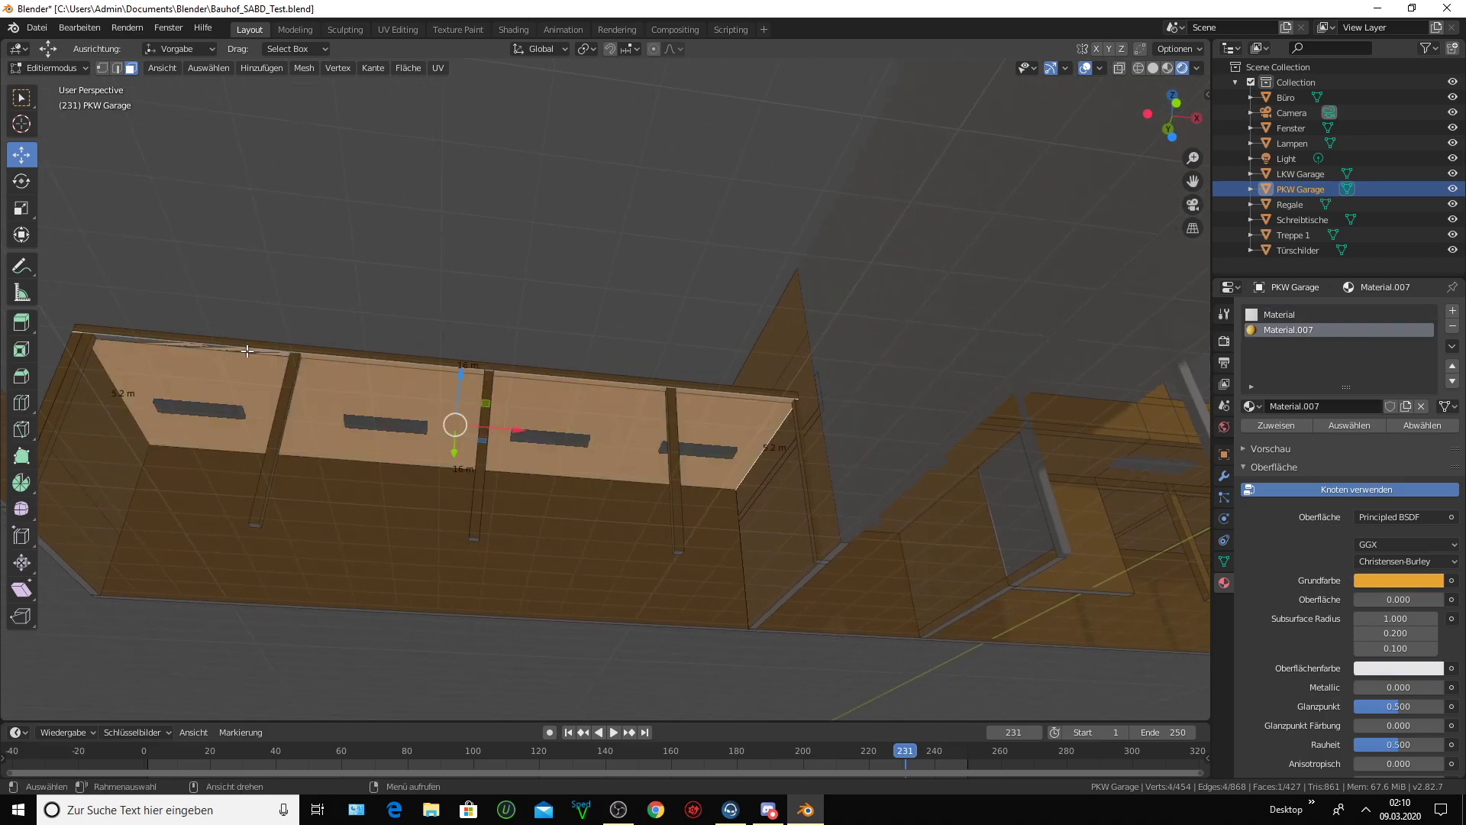
left_click(139, 340)
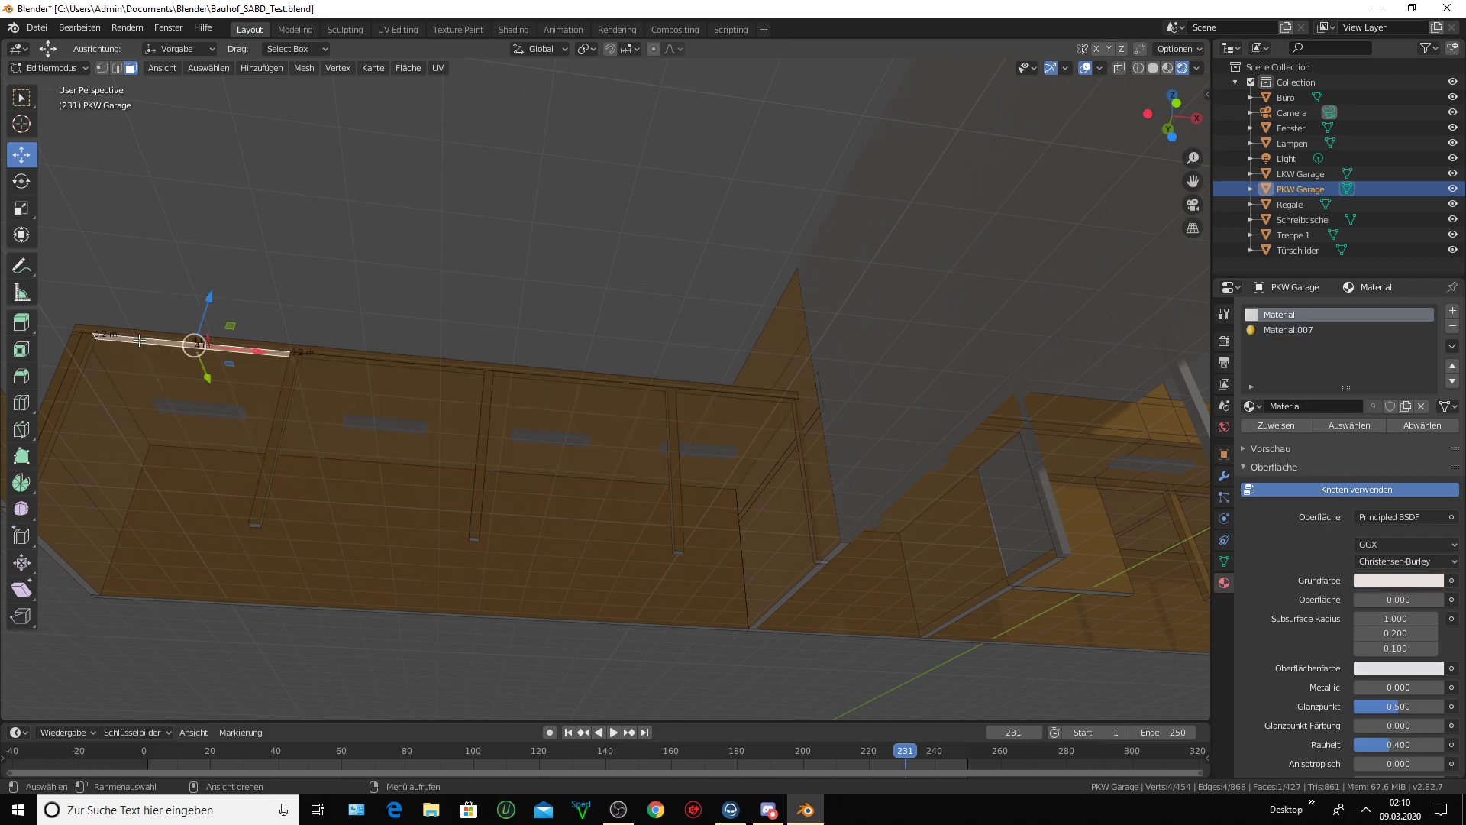
key("x")
left_click(135, 337)
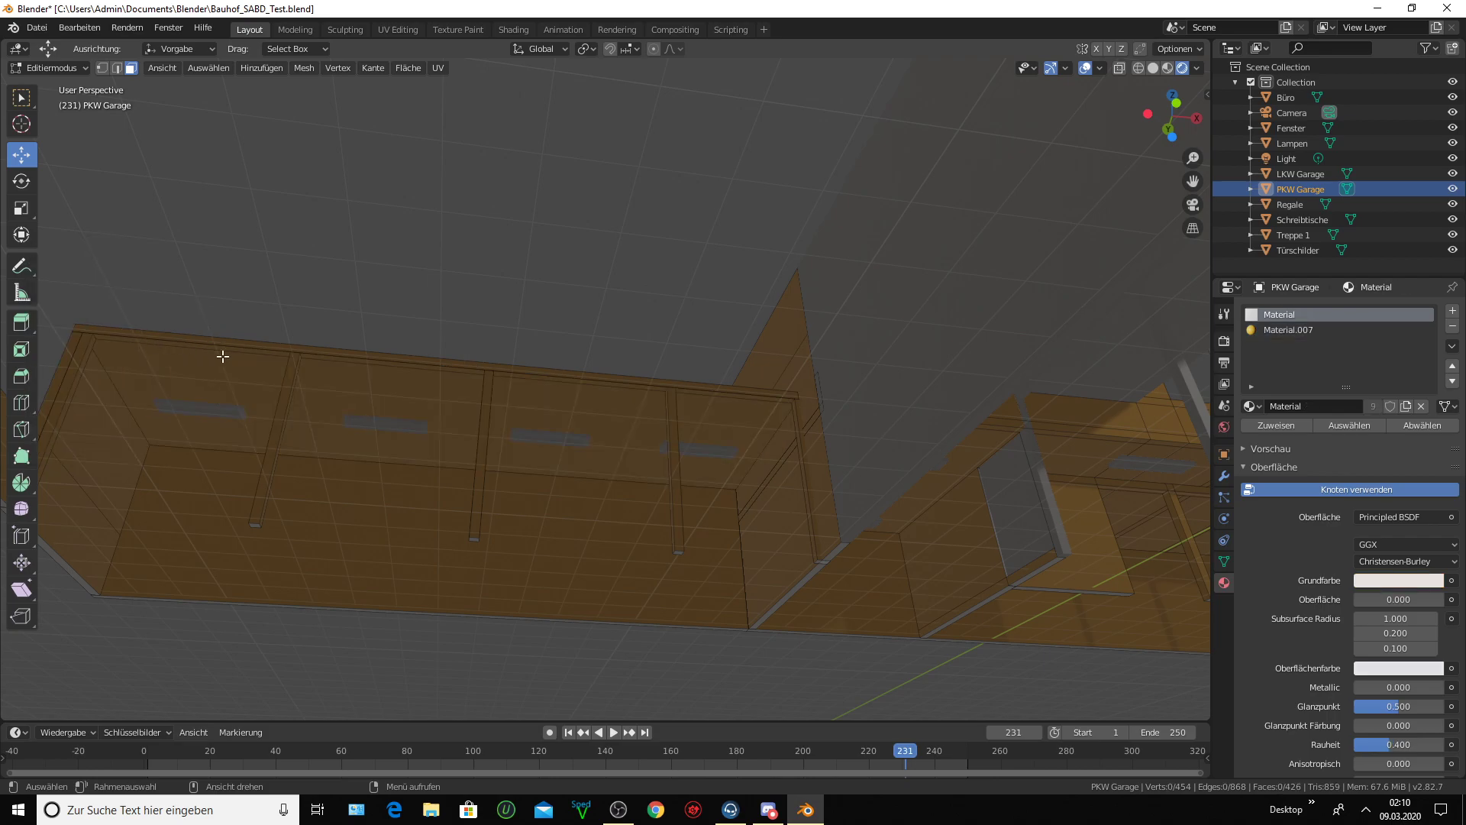
- Select all five legs of the second table and give them Material.007
mouse_move(222, 351)
middle_mouse_down()
mouse_move(249, 359)
mouse_move(282, 337)
mouse_move(219, 357)
mouse_move(232, 343)
mouse_move(458, 350)
mouse_move(523, 332)
middle_mouse_up()
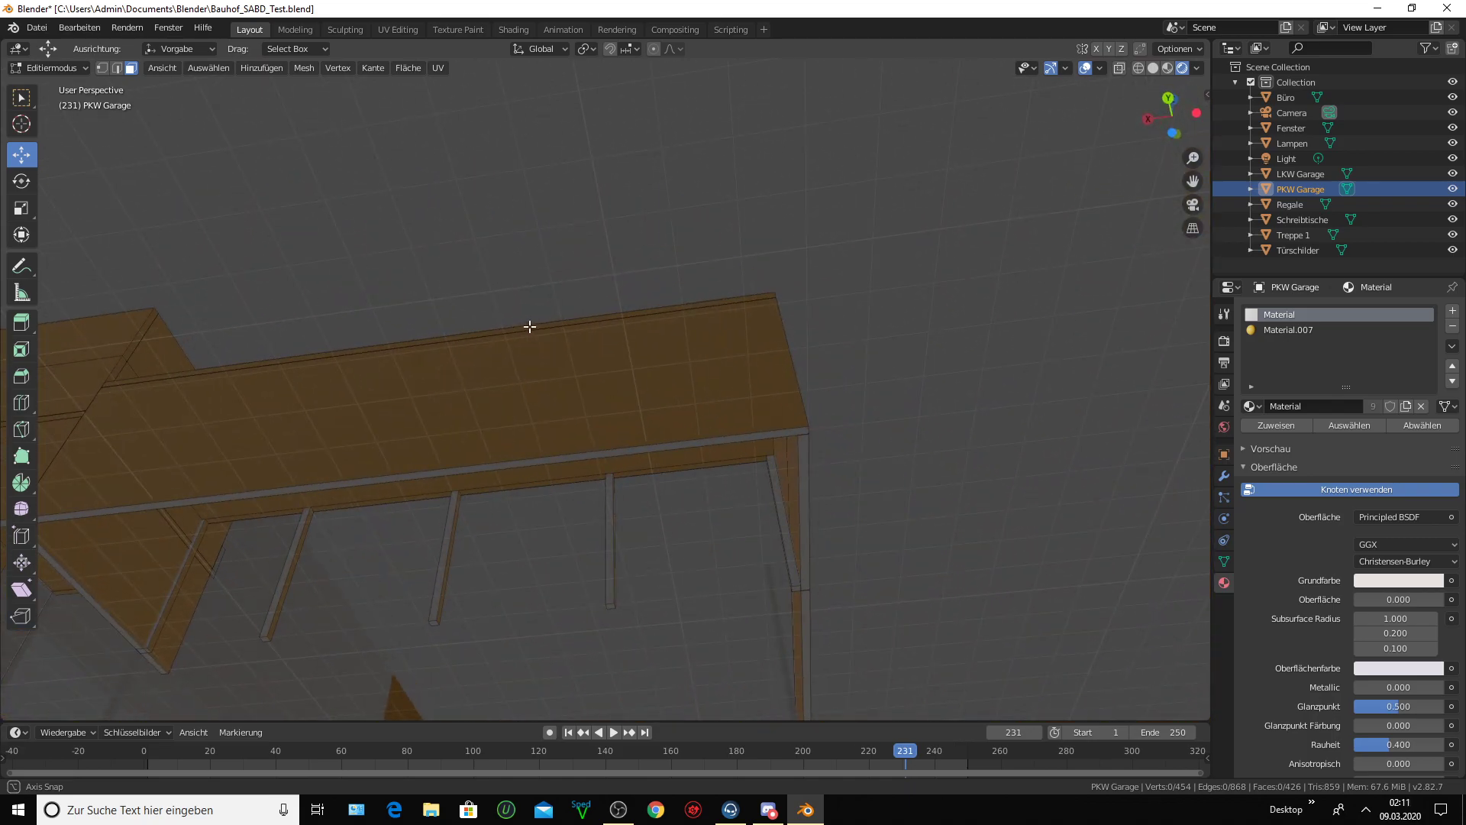
left_click(180, 572)
mouse_move(180, 574)
middle_mouse_down()
mouse_move(250, 600)
mouse_move(252, 584)
mouse_move(166, 572)
mouse_move(282, 588)
middle_mouse_up()
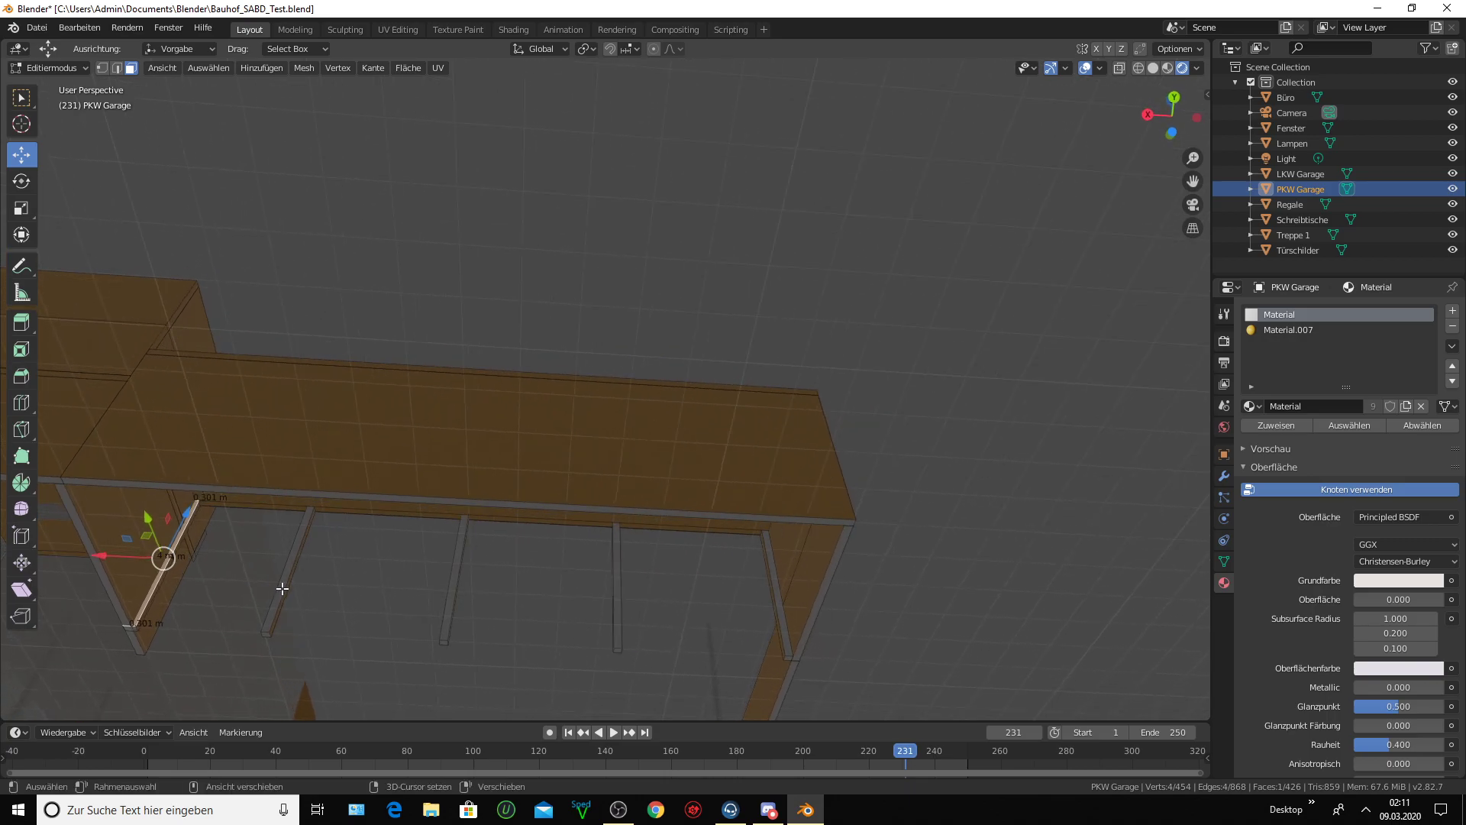
left_click(282, 588, "shift")
left_click(455, 585, "shift")
left_click(617, 593, "shift")
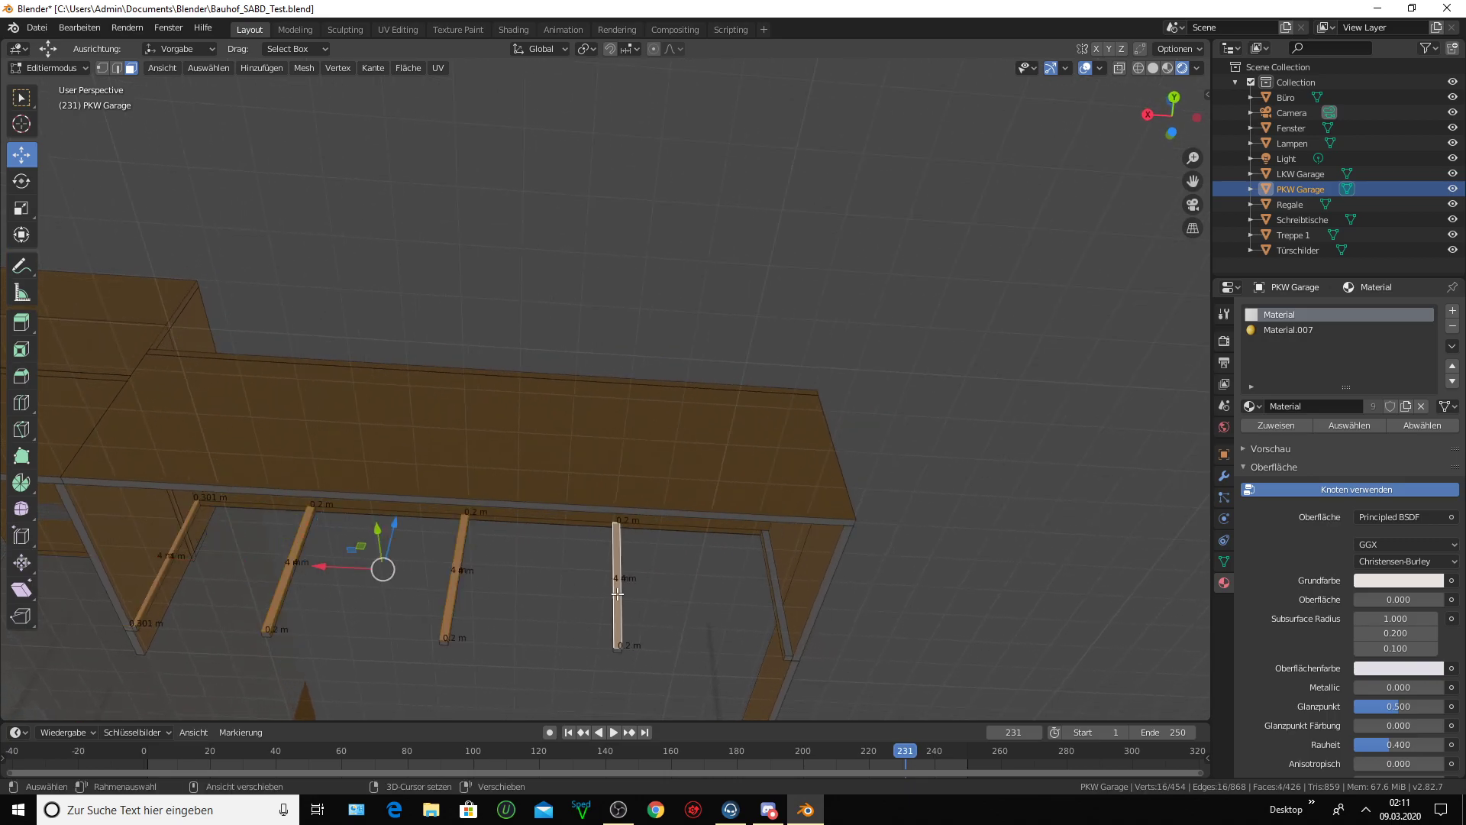
left_click(778, 595, "shift")
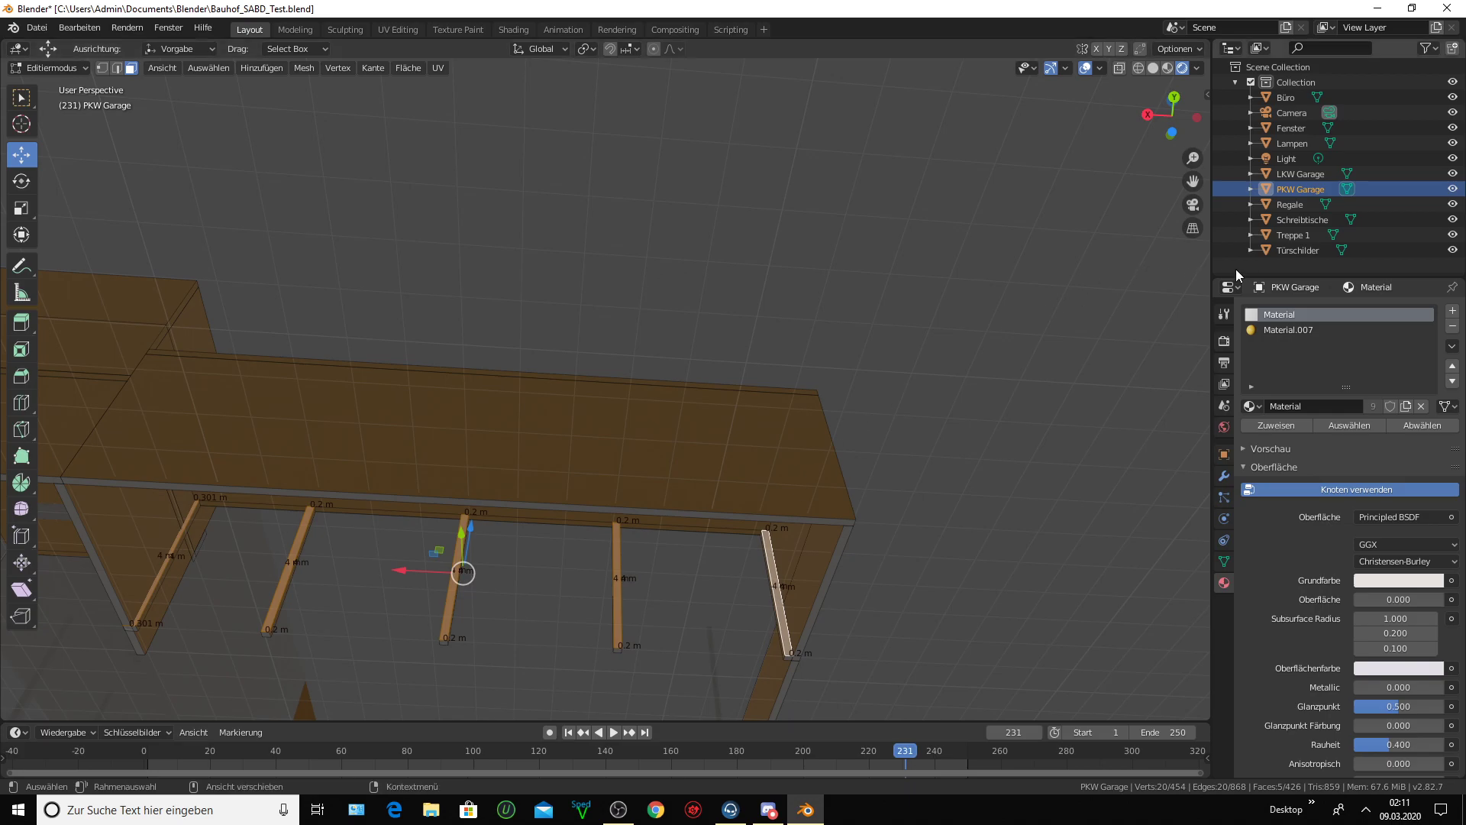
left_click(1268, 329)
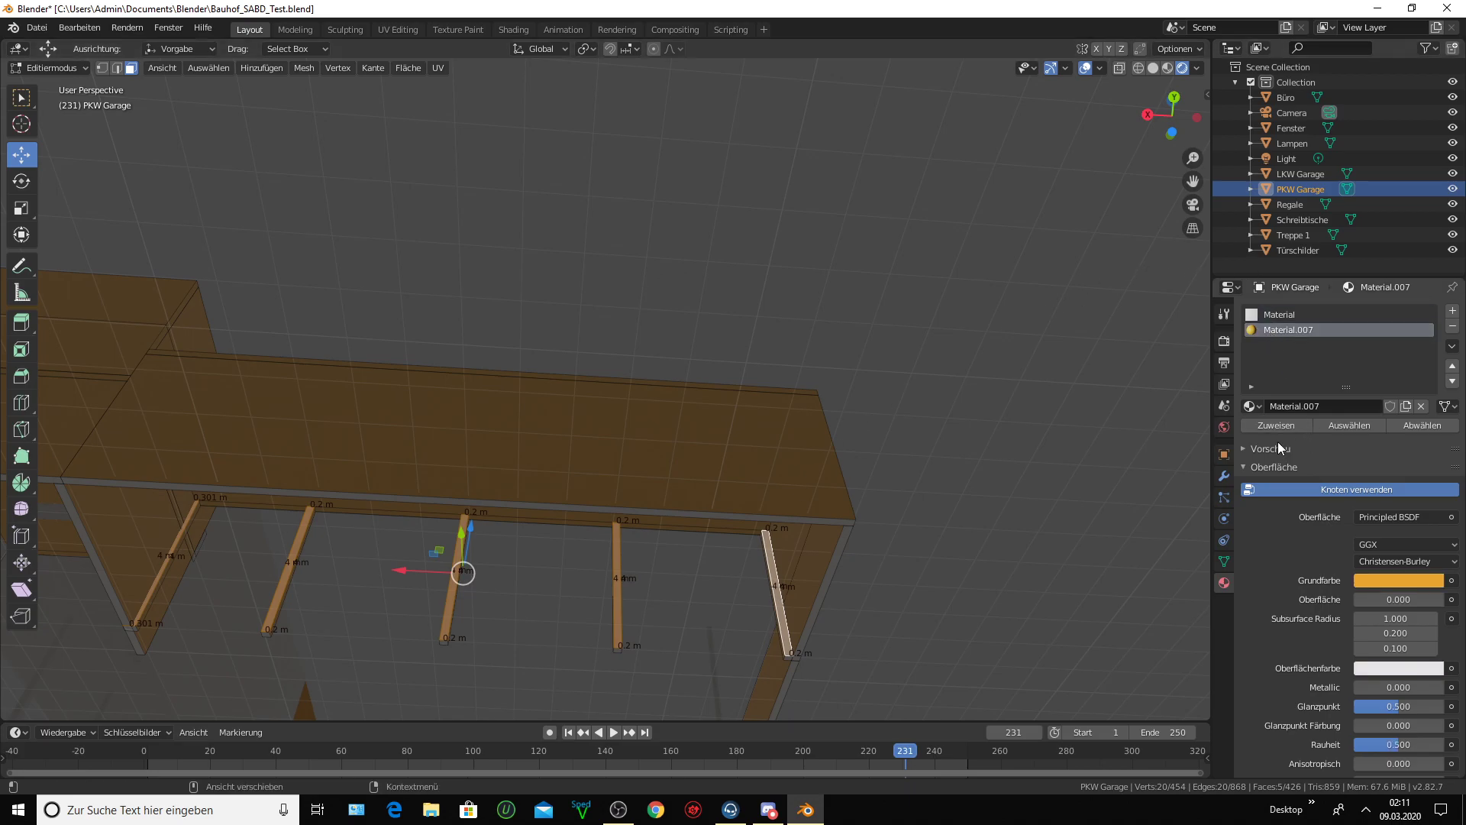
left_click(609, 485)
mouse_move(609, 485)
middle_mouse_down()
mouse_move(475, 432)
mouse_move(337, 511)
mouse_move(392, 527)
mouse_move(437, 506)
mouse_move(593, 494)
mouse_move(465, 593)
mouse_move(602, 582)
mouse_move(1172, 206)
middle_mouse_up()
left_click_drag(1192, 183, 487, 297)
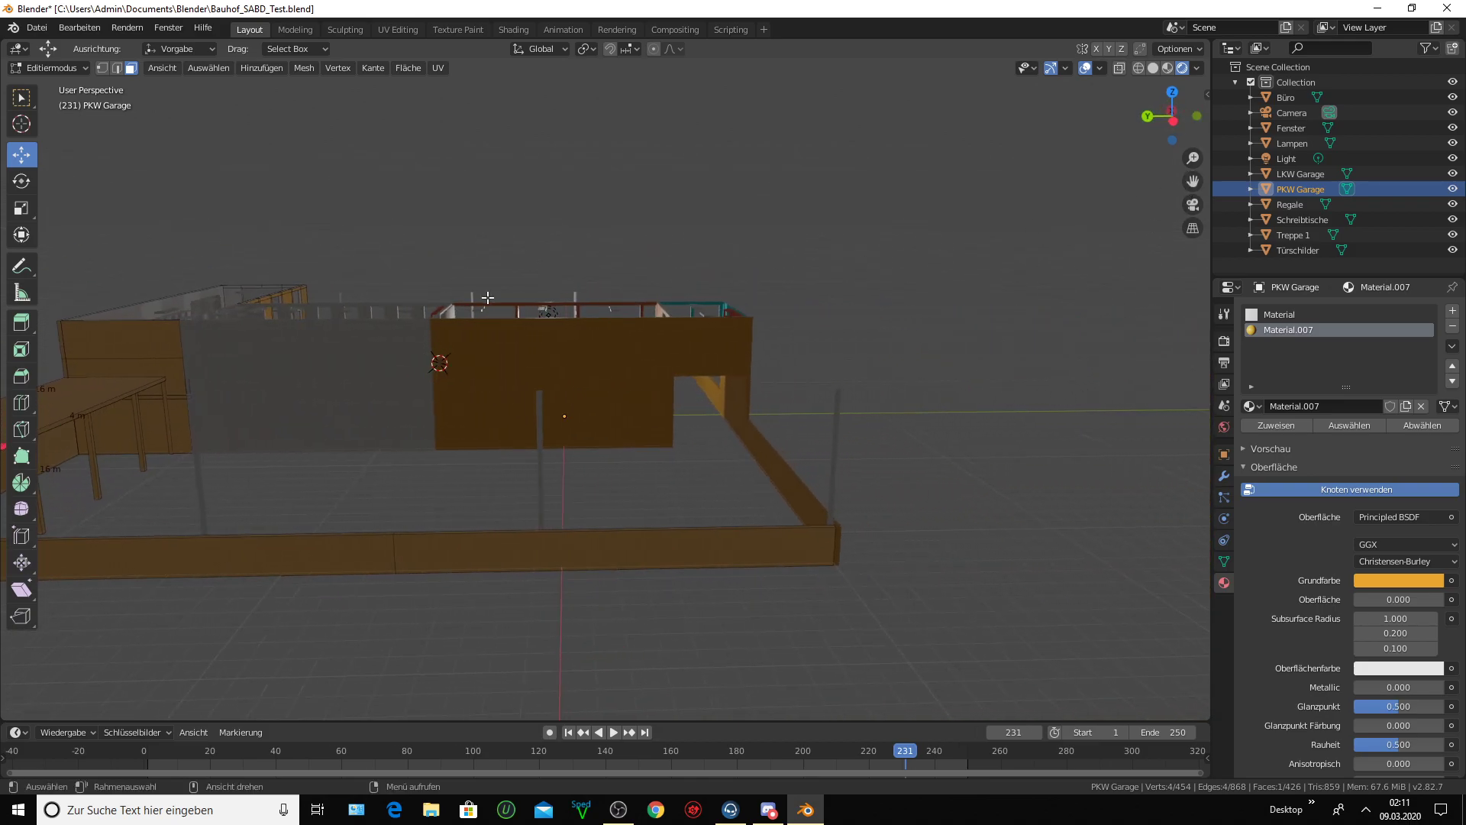
- Zoom, orbit and pan around the garage to inspect its outer and inner walls
mouse_move(348, 363)
middle_mouse_down()
mouse_move(546, 396)
mouse_move(517, 389)
middle_mouse_up()
scroll(383, 364, "up", 3)
scroll(382, 363, "down", 2)
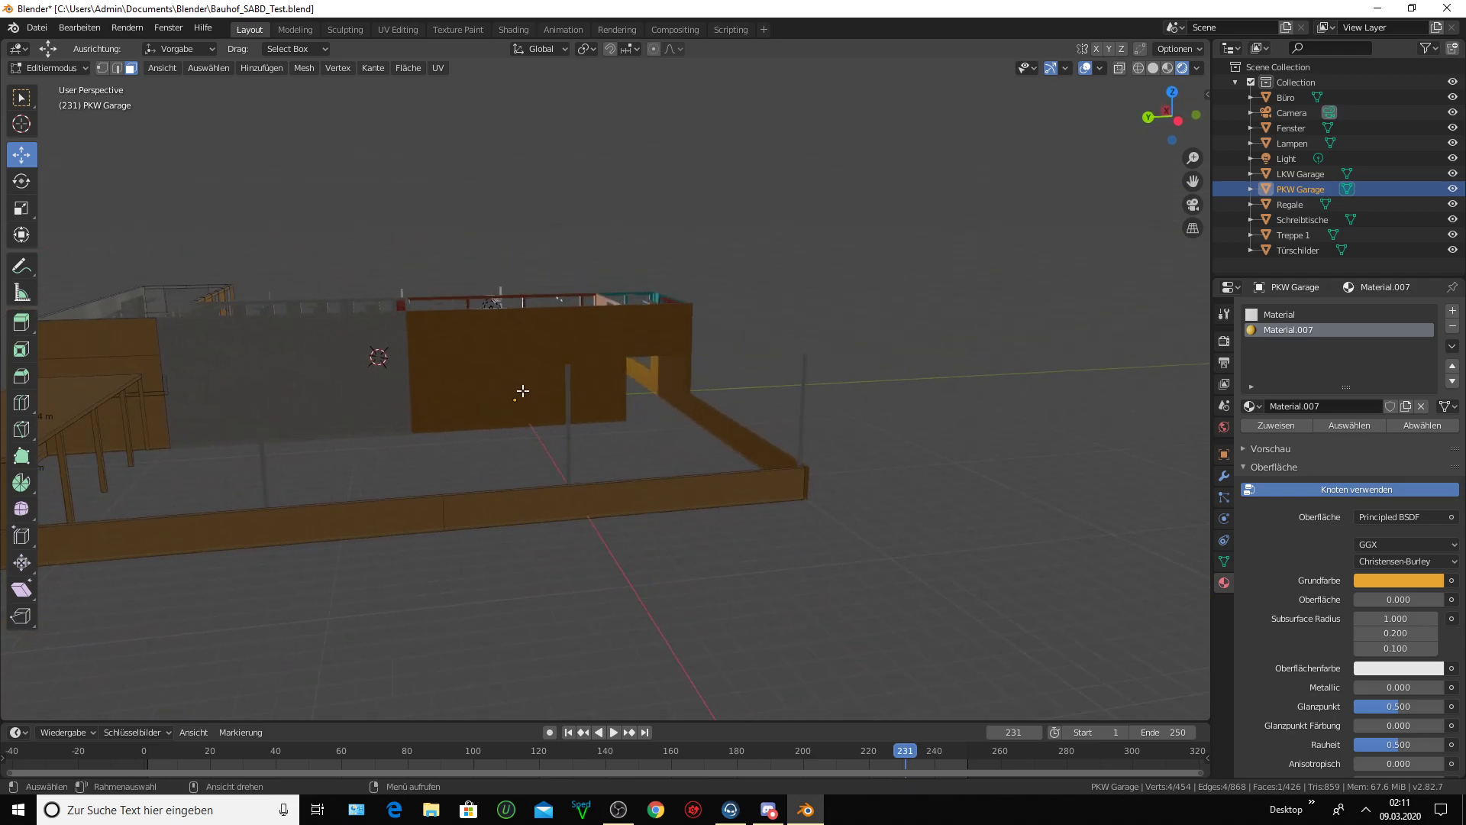
scroll(678, 453, "up", 3)
scroll(678, 454, "up", 2)
mouse_move(651, 449)
middle_mouse_down()
mouse_move(635, 435)
mouse_move(649, 447)
middle_mouse_up()
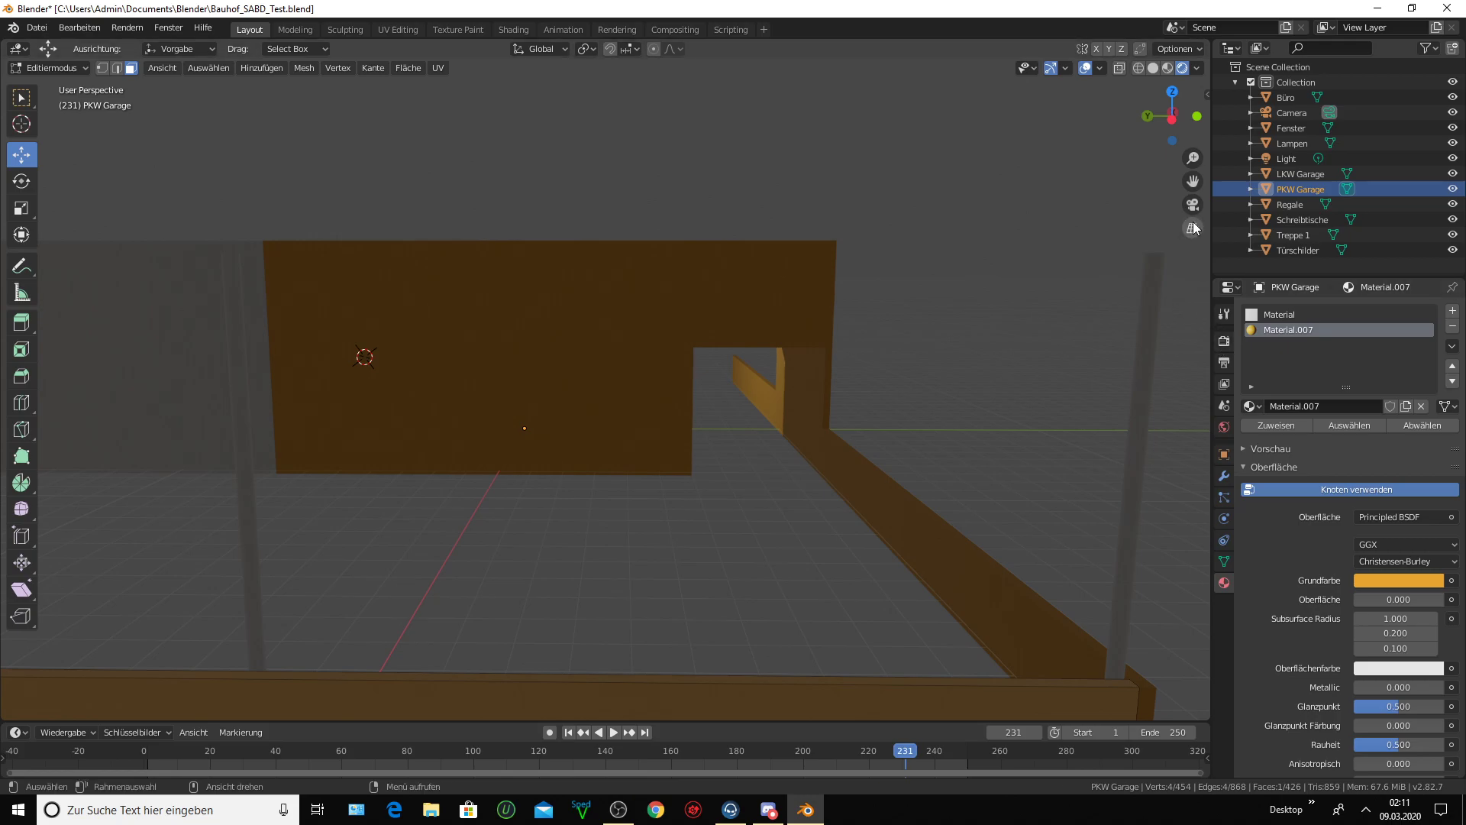
left_click_drag(1193, 181, 1016, 122)
scroll(591, 423, "down", 2)
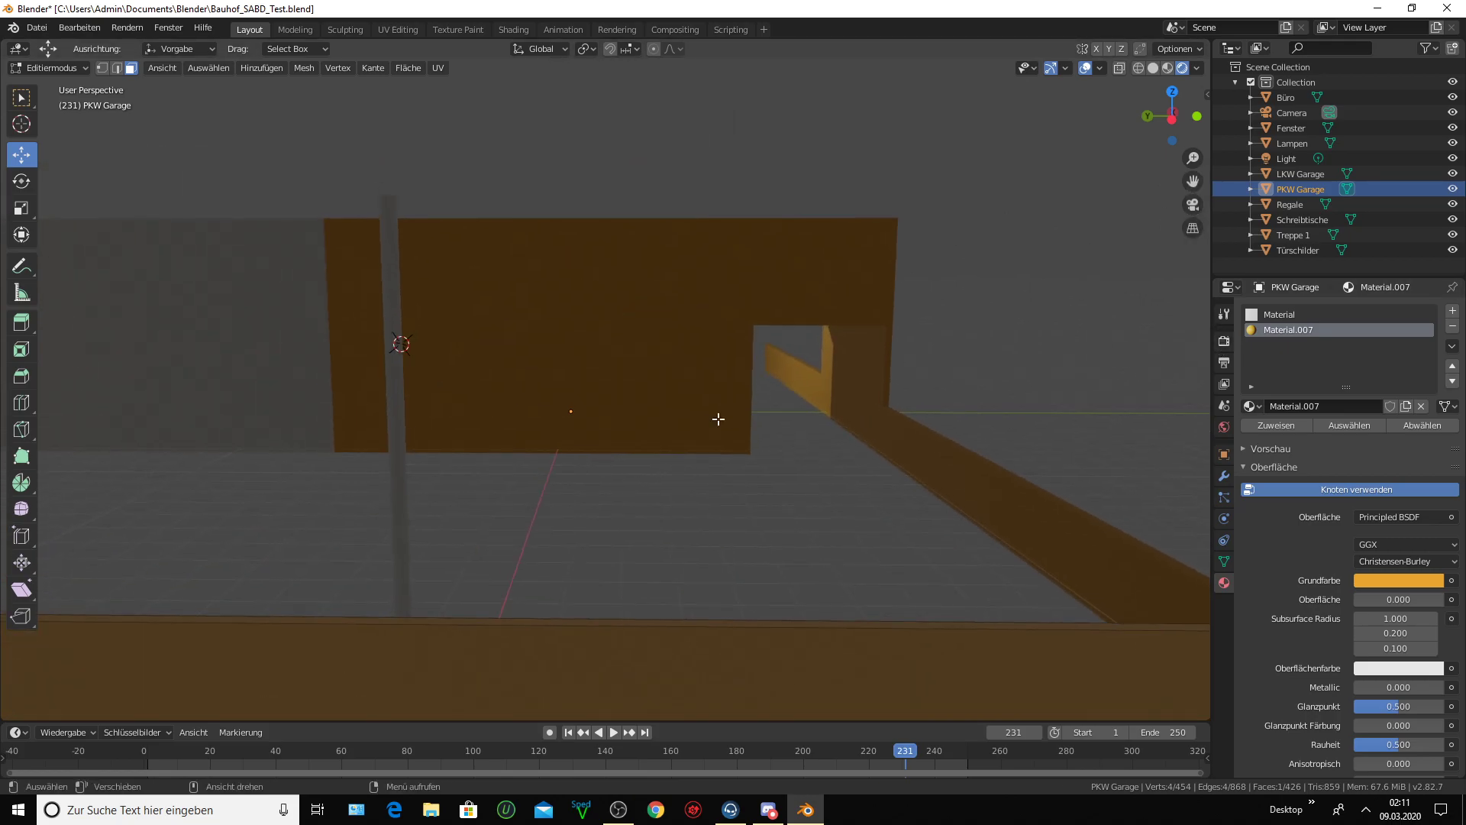
scroll(591, 423, "down", 2)
scroll(590, 442, "down", 2)
middle_click_drag(672, 455, 640, 448)
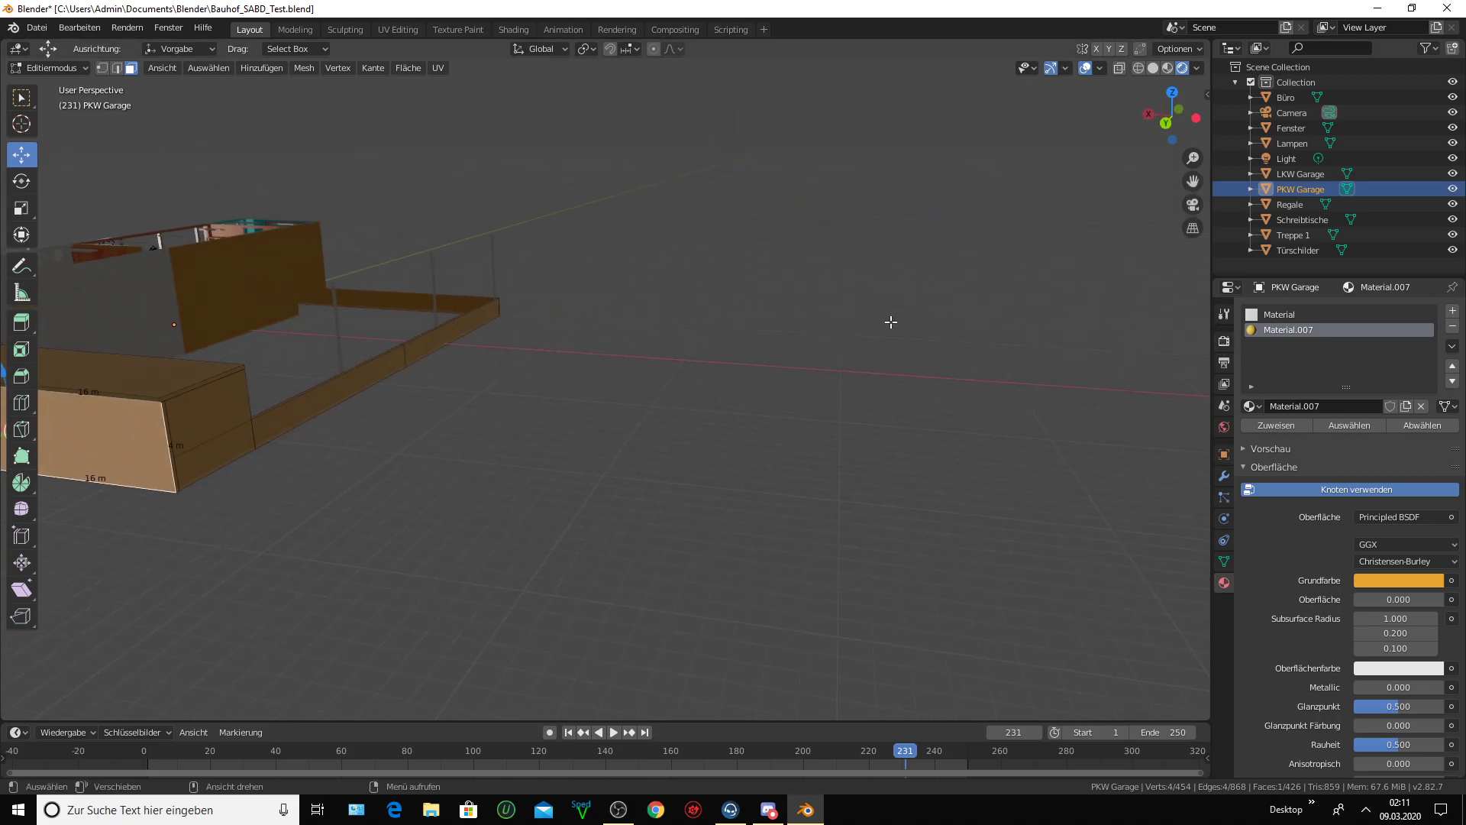
key("KP_Decimal")
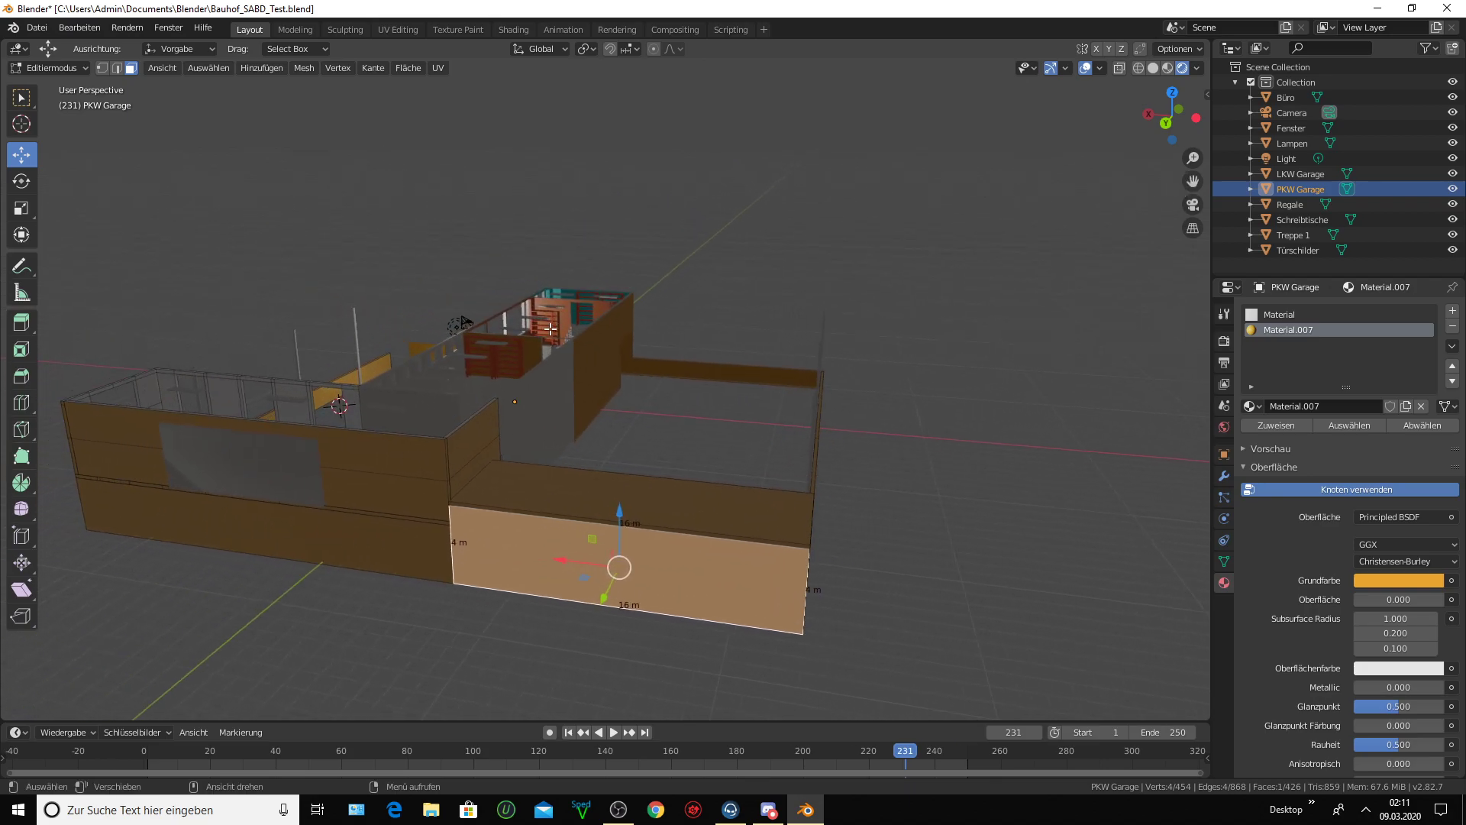
middle_click_drag(549, 329, 602, 325)
middle_click_drag(715, 354, 1096, 320, "shift")
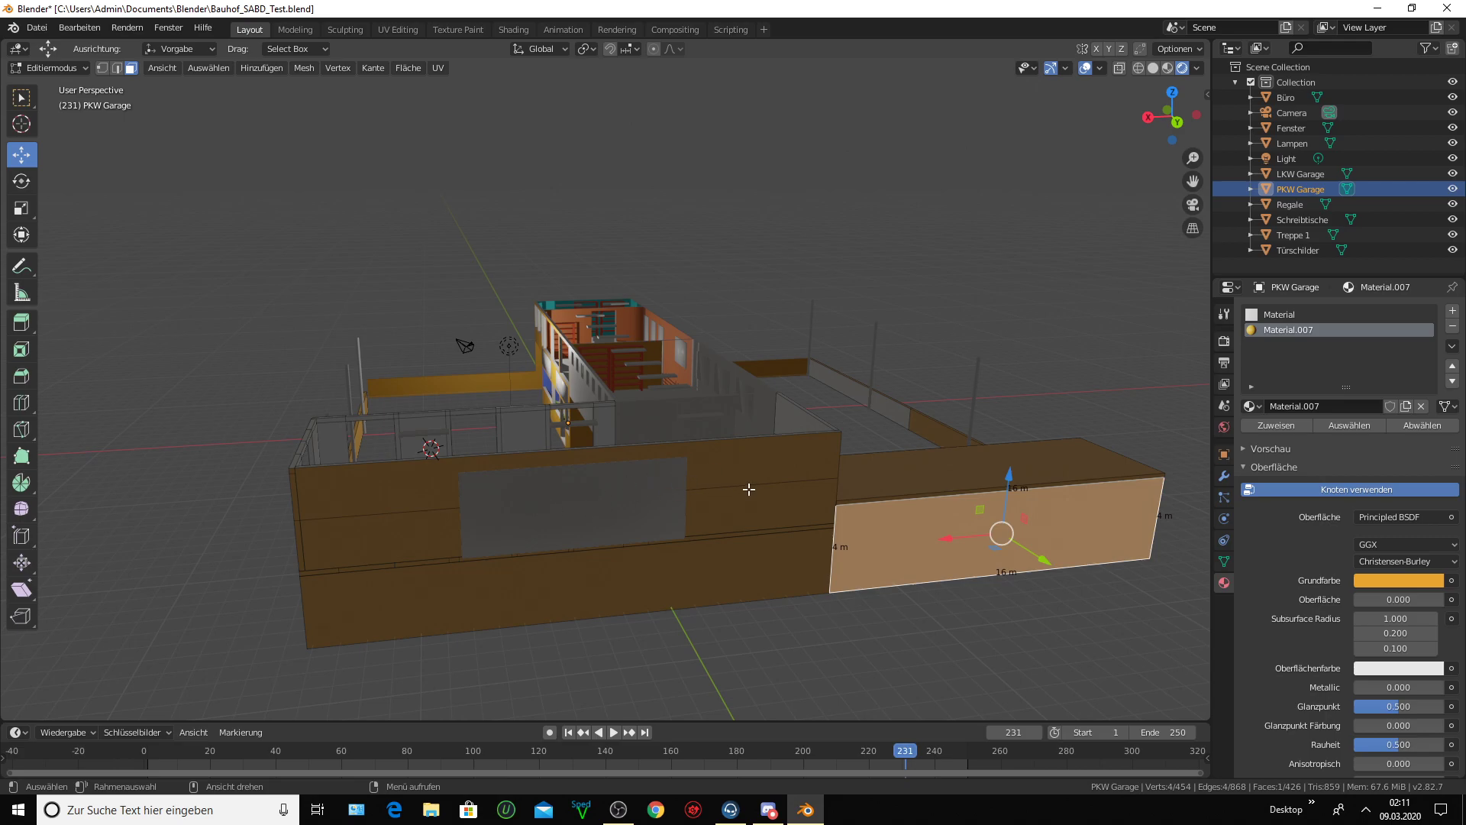
scroll(900, 446, "up", 3)
scroll(883, 409, "up", 3)
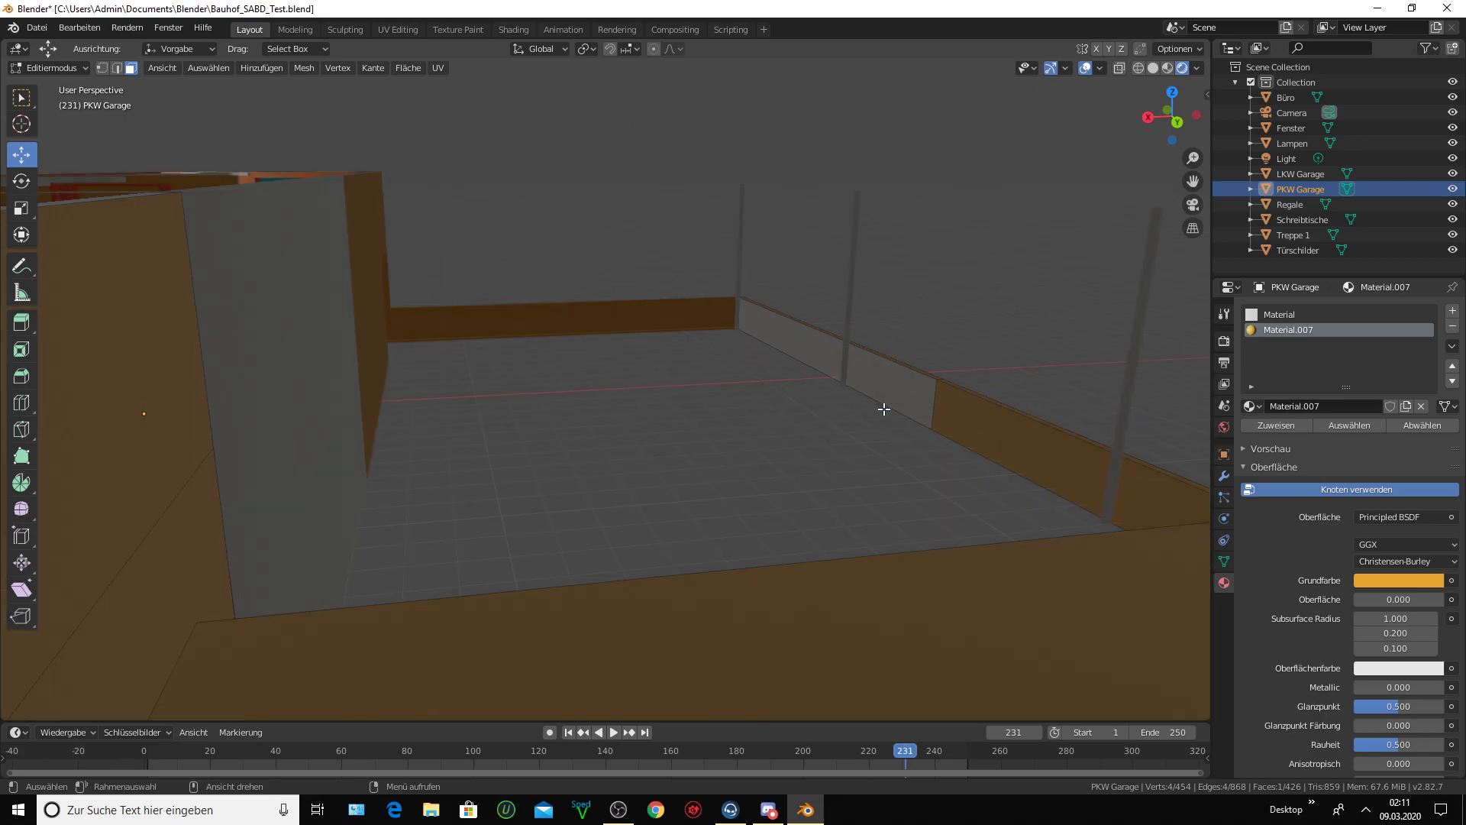
- Select the grey inner wall panel, then orbit around the office block and garage wing
left_click(886, 391)
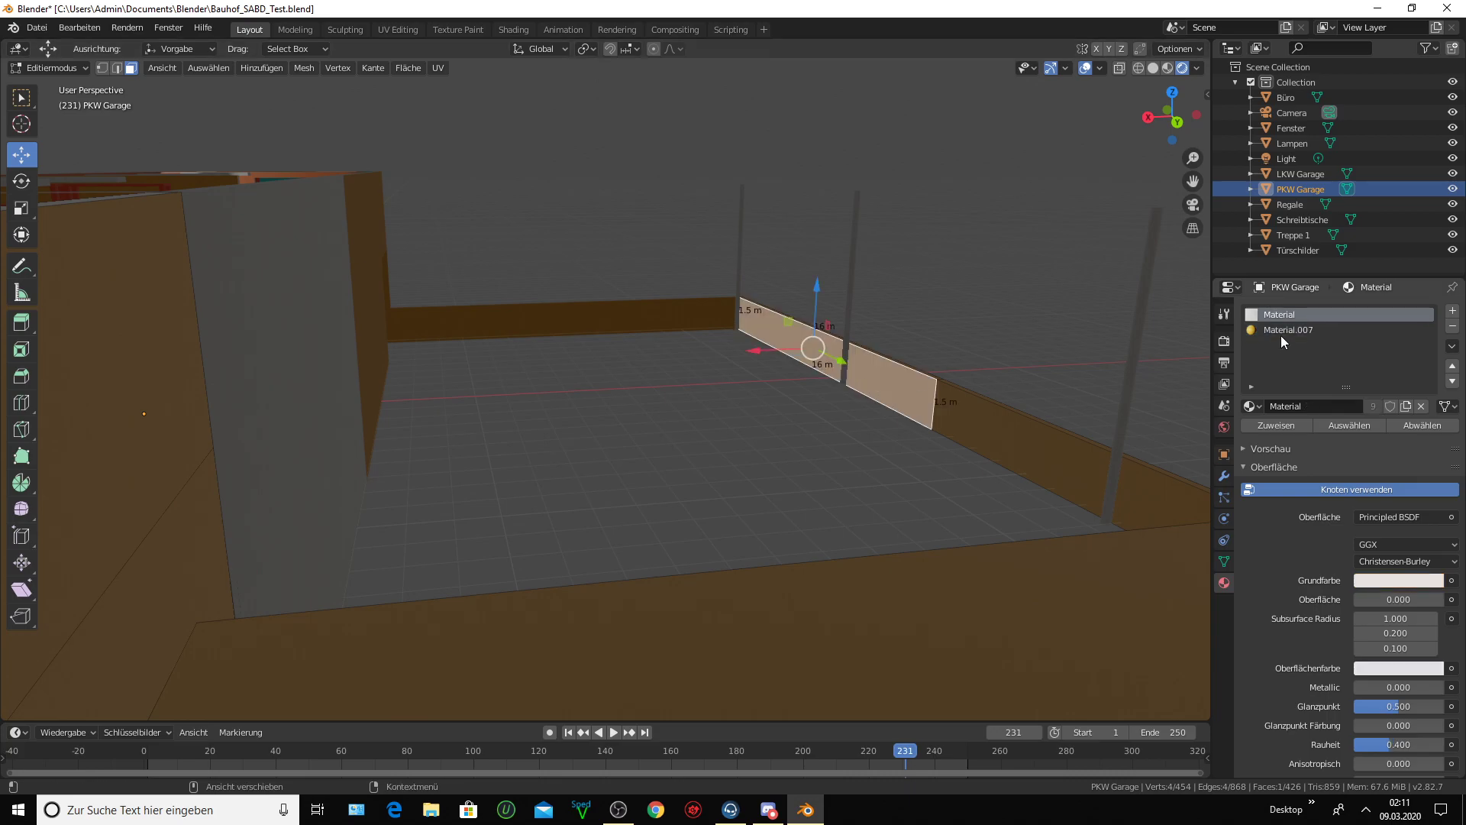
scroll(799, 409, "down", 5)
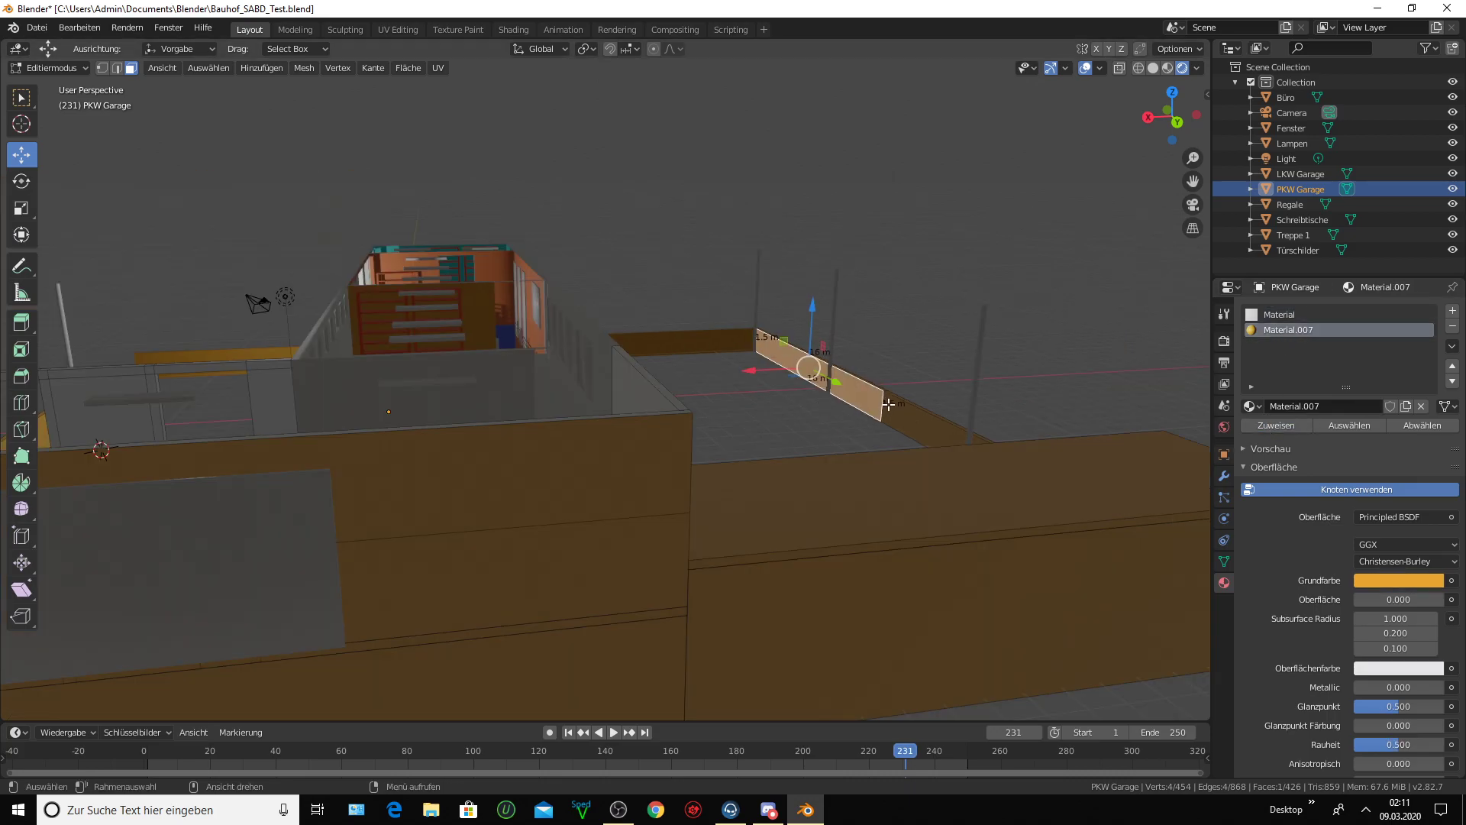
scroll(658, 446, "down", 3)
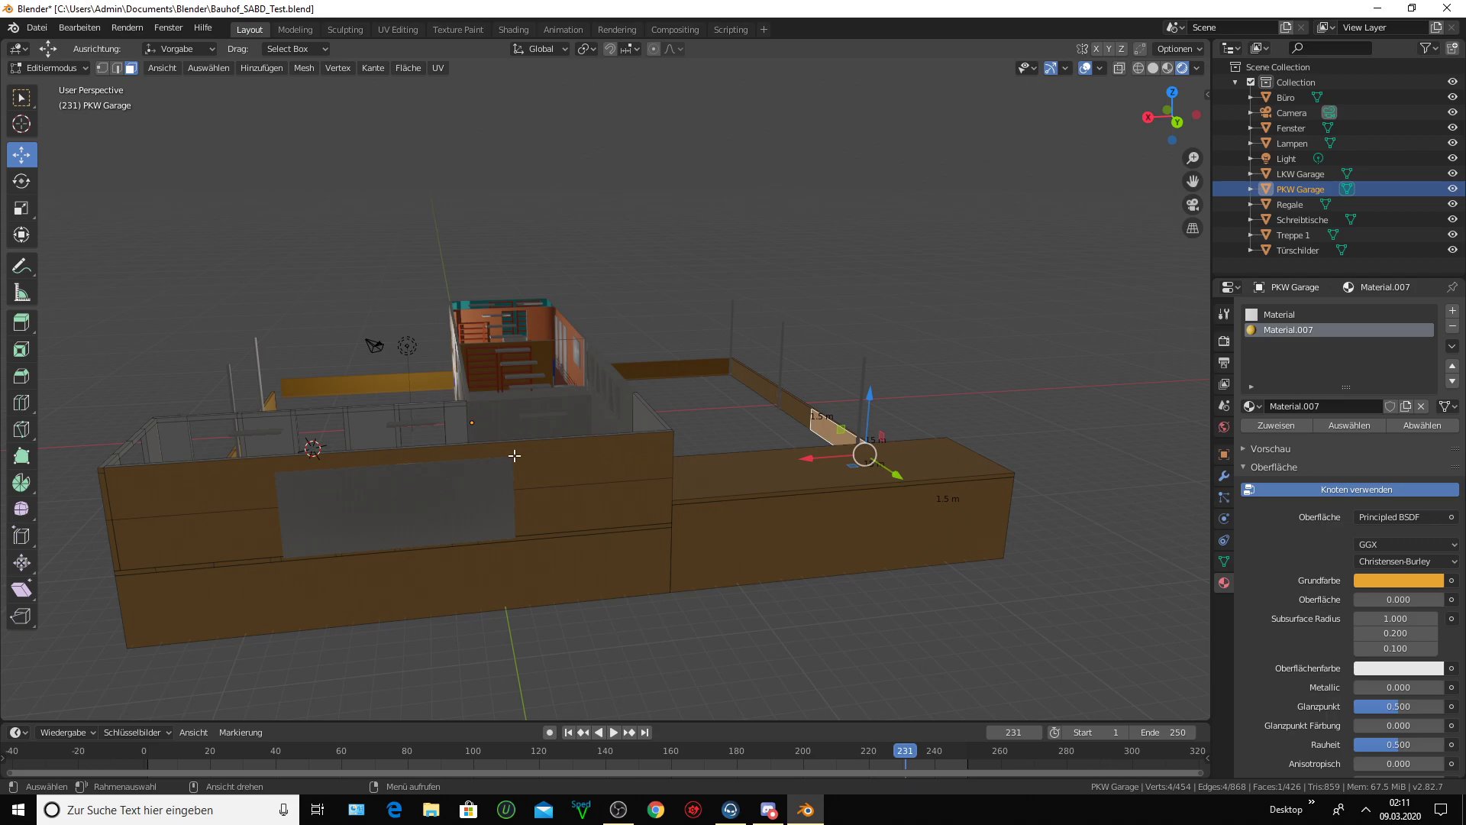
middle_click_drag(407, 504, 647, 599)
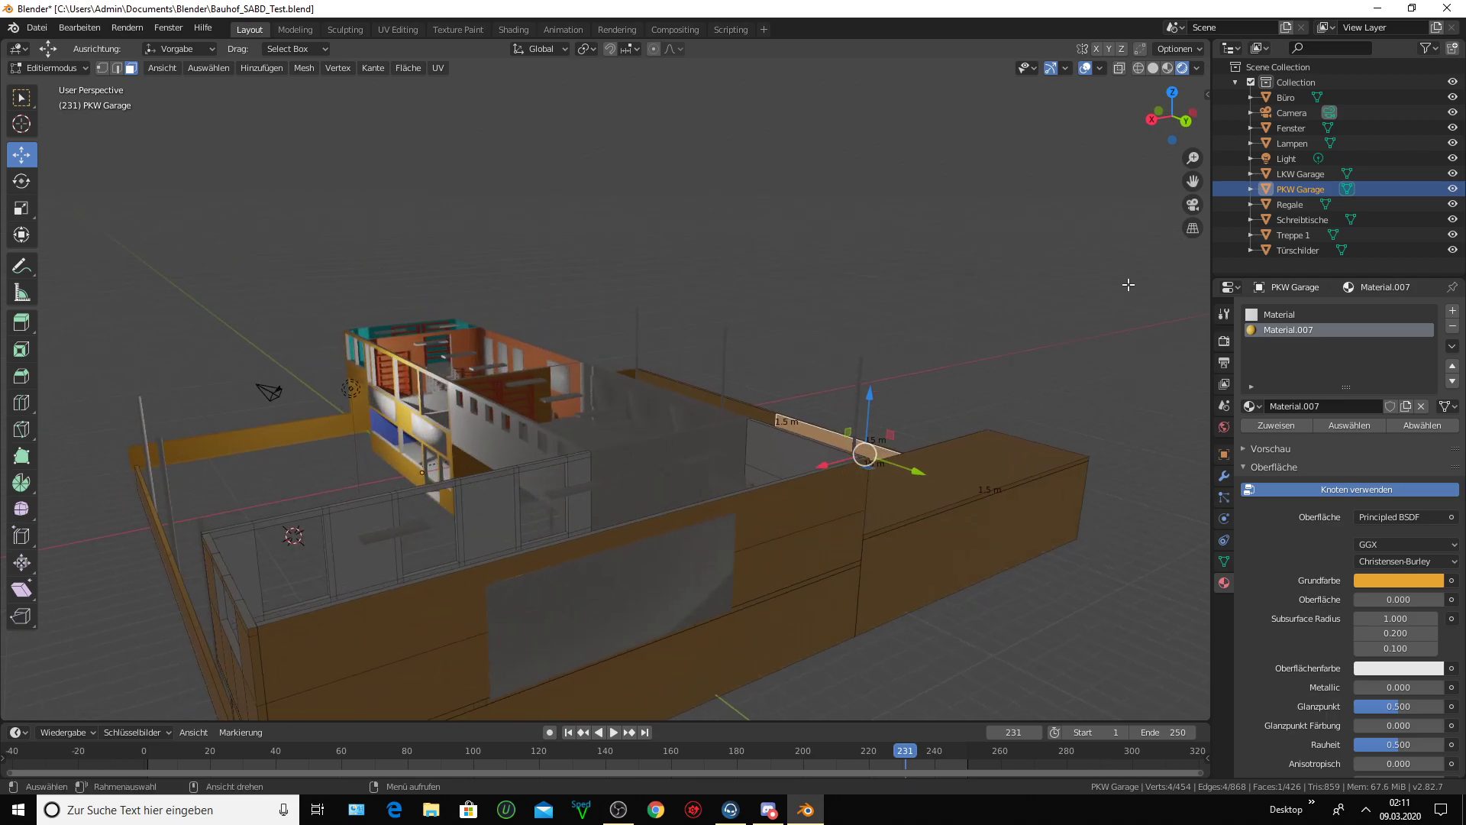
middle_click_drag(1193, 205, 738, 410)
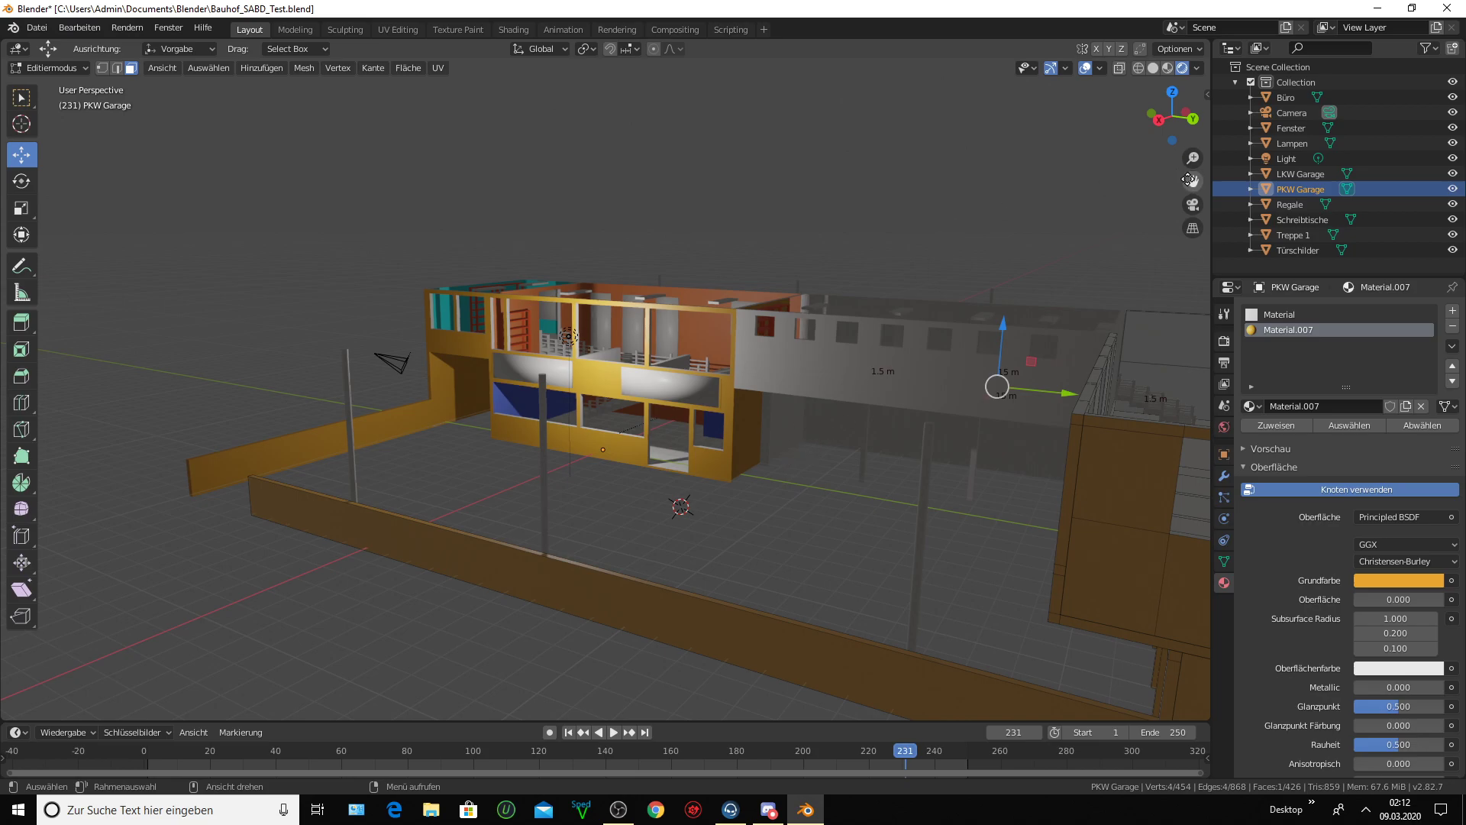
left_click_drag(1189, 180, 822, 382)
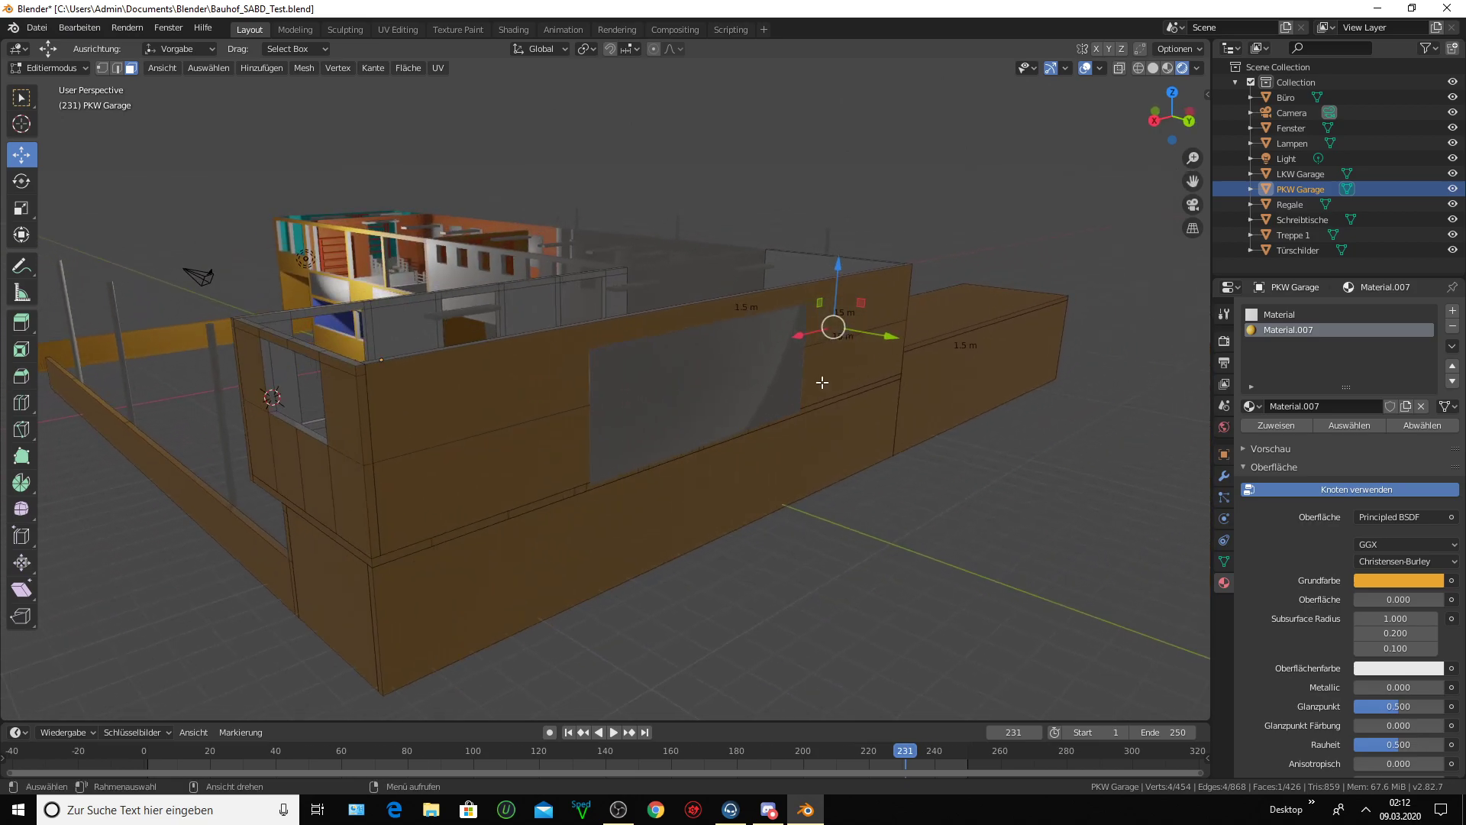
middle_click_drag(526, 405, 876, 337)
middle_click_drag(1190, 163, 544, 392)
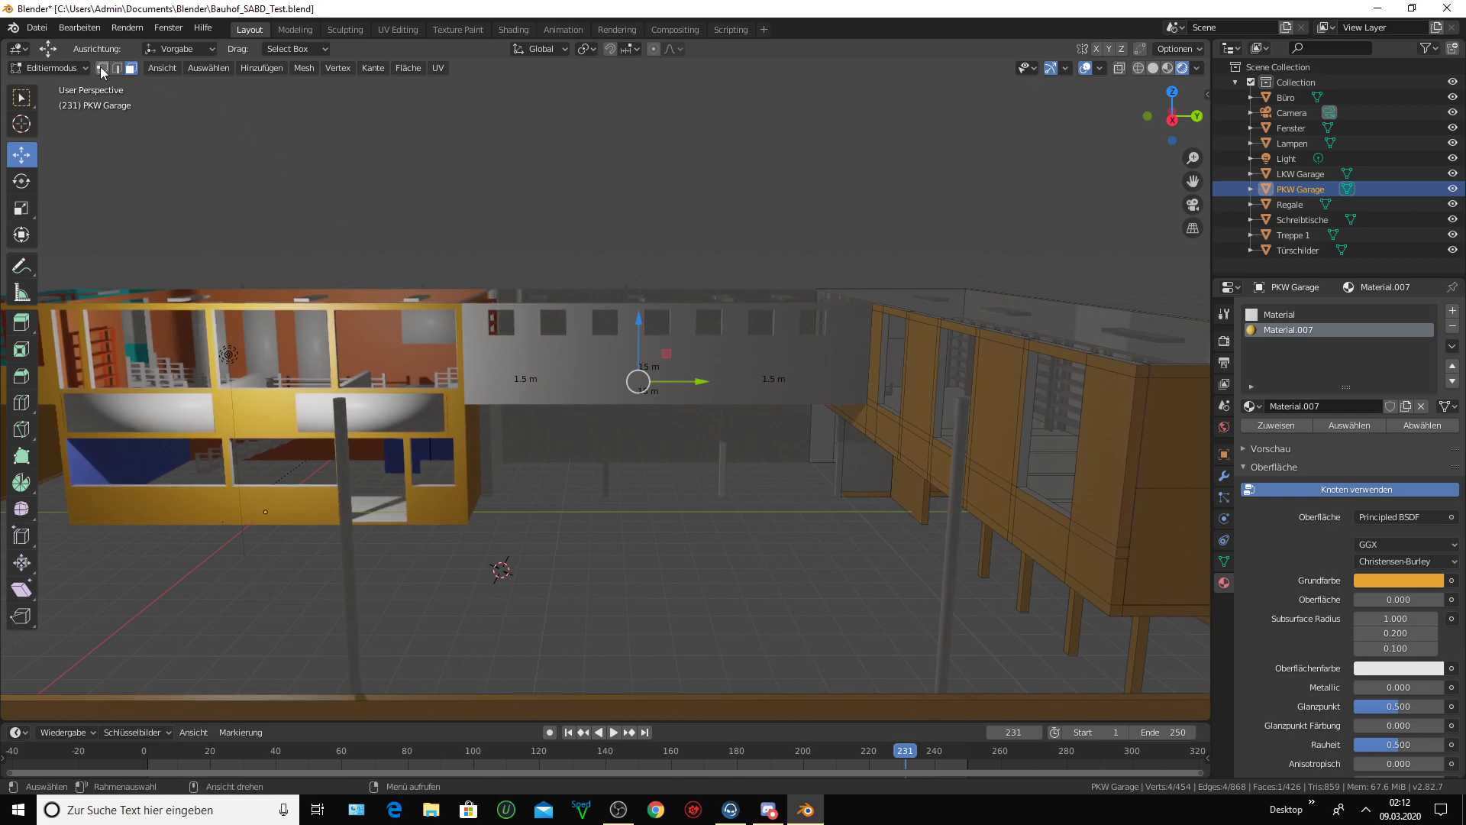
- Leave the PKW Garage for Object Mode, then open the LKW Garage in Edit Mode
left_click(50, 68)
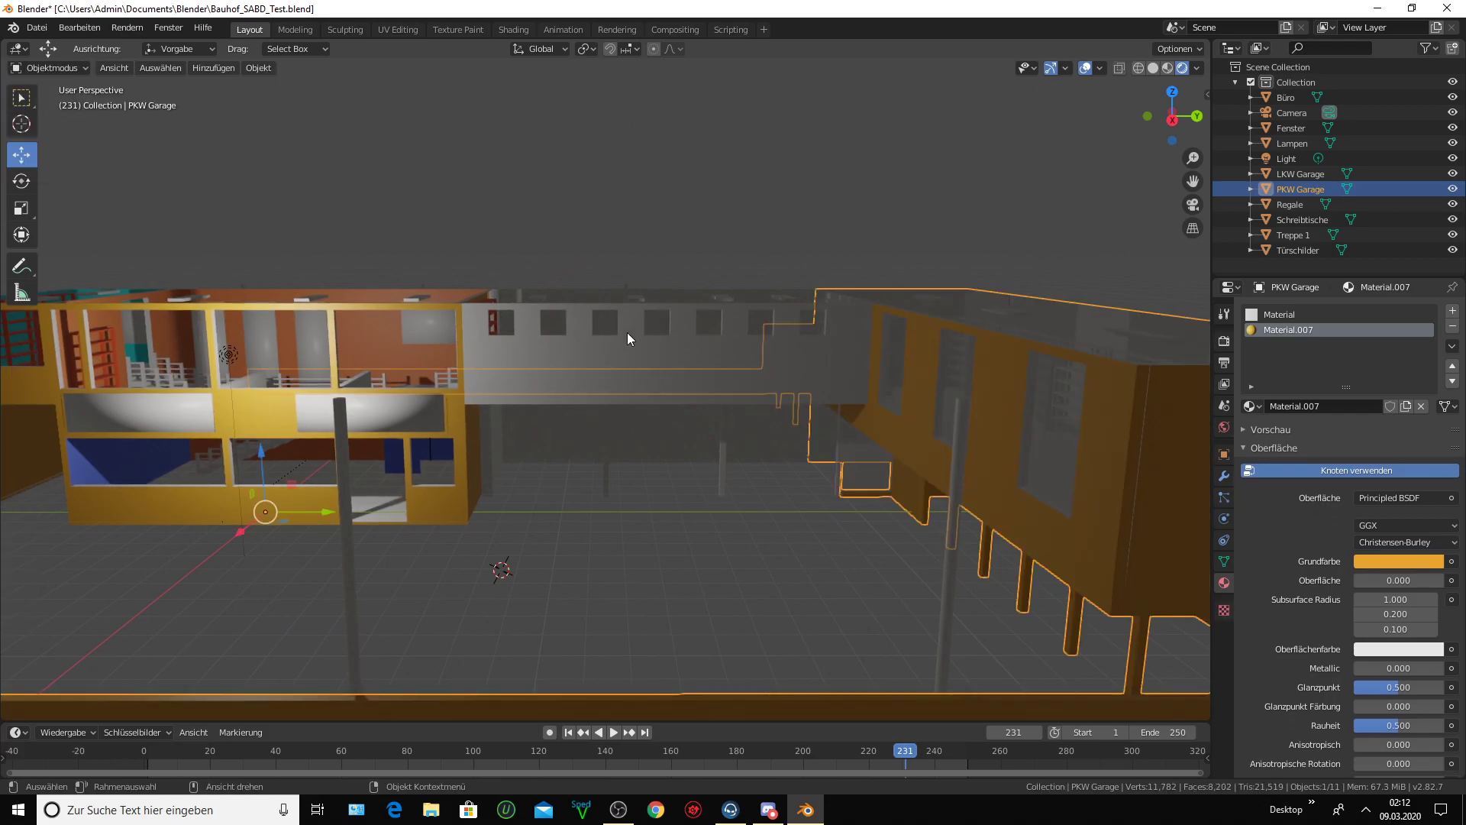
left_click(725, 260)
scroll(764, 305, "down", 5)
mouse_move(813, 351)
middle_mouse_down()
mouse_move(488, 375)
mouse_move(653, 365)
mouse_move(856, 302)
mouse_move(746, 288)
mouse_move(772, 308)
mouse_move(743, 334)
mouse_move(677, 344)
mouse_move(542, 341)
mouse_move(521, 313)
middle_mouse_up()
scroll(587, 353, "up", 4)
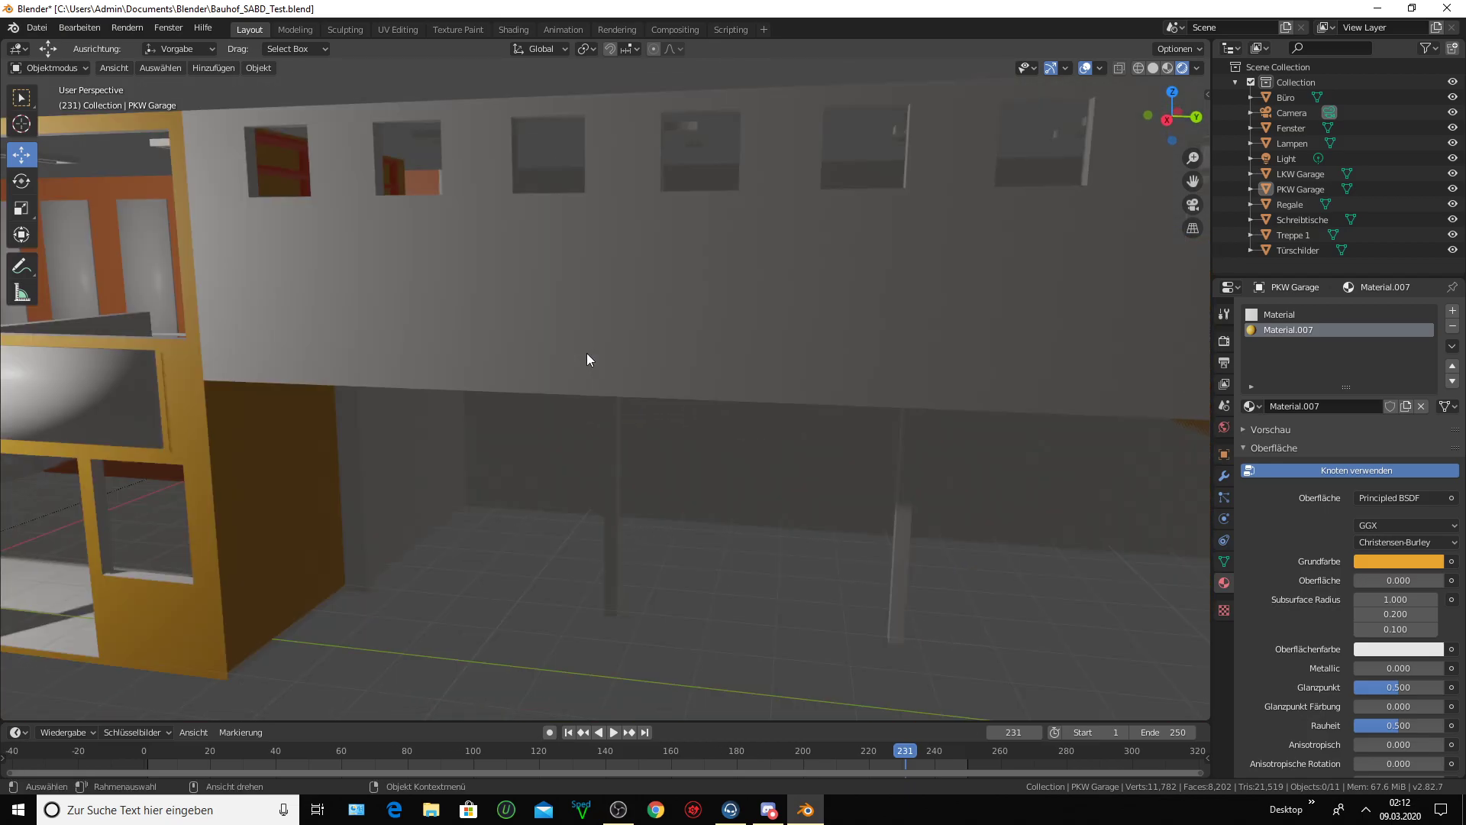
scroll(586, 353, "up", 2)
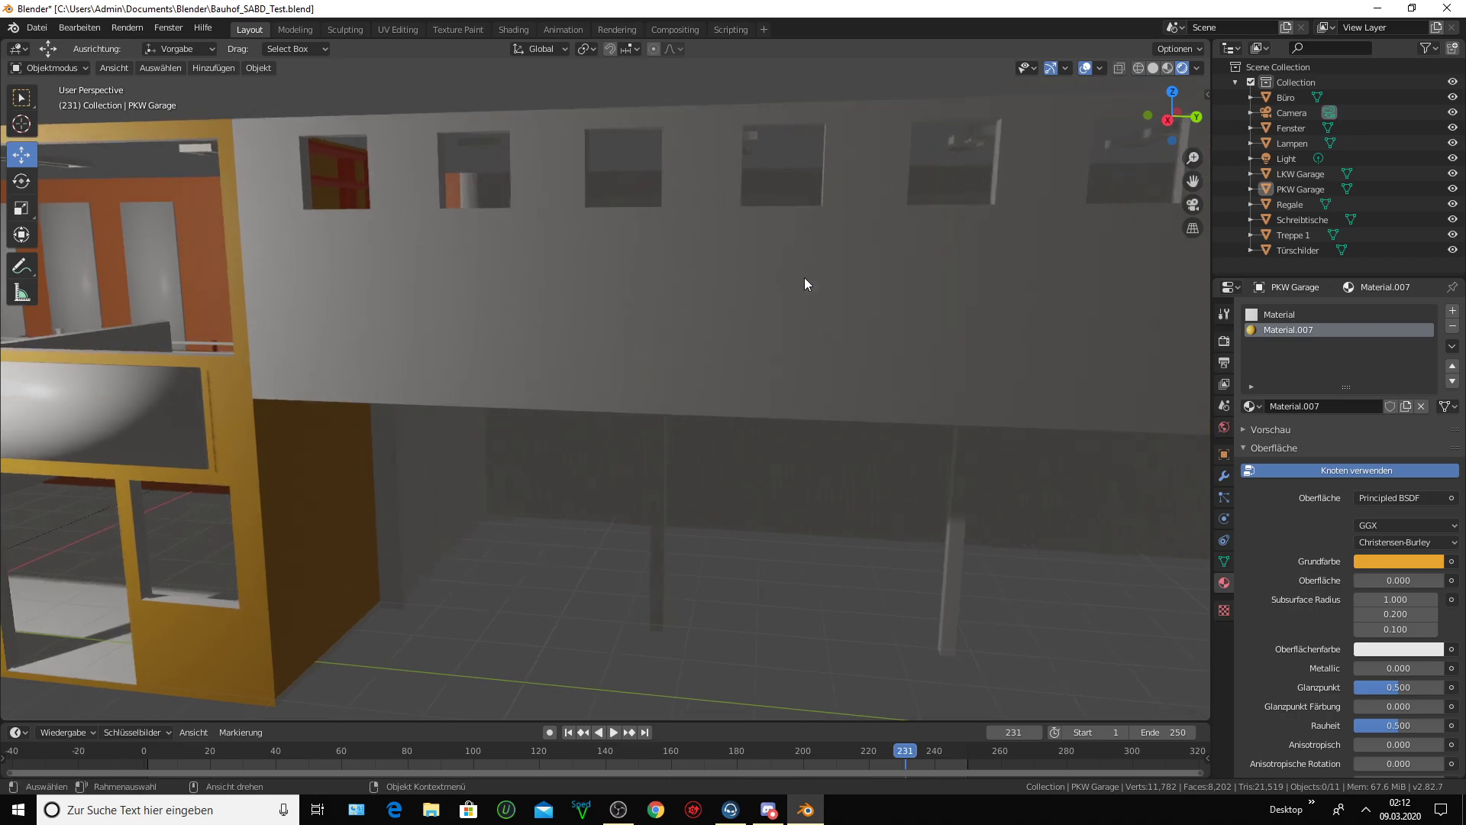
left_click(1303, 177)
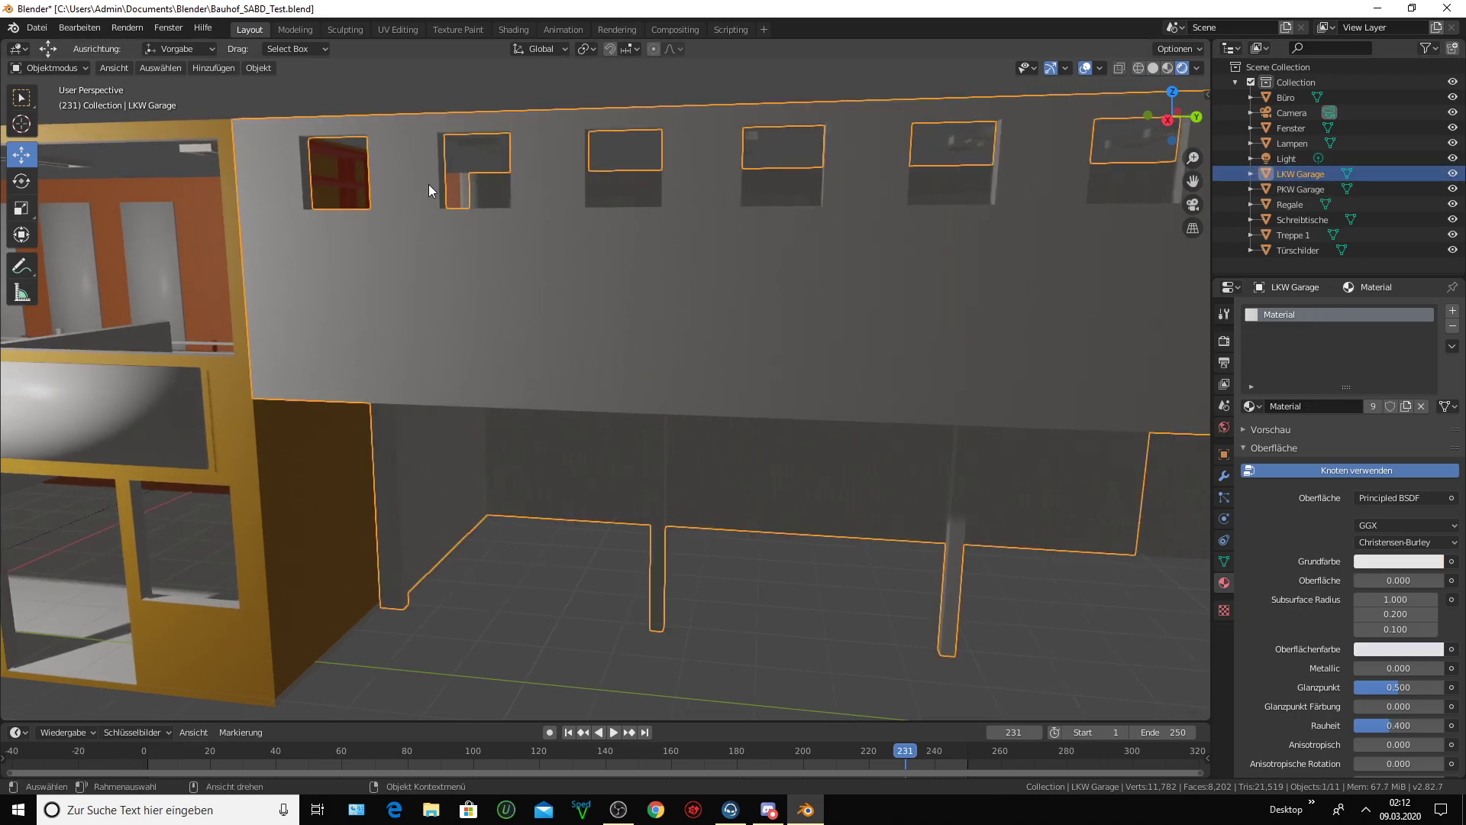
left_click(88, 67)
left_click(74, 103)
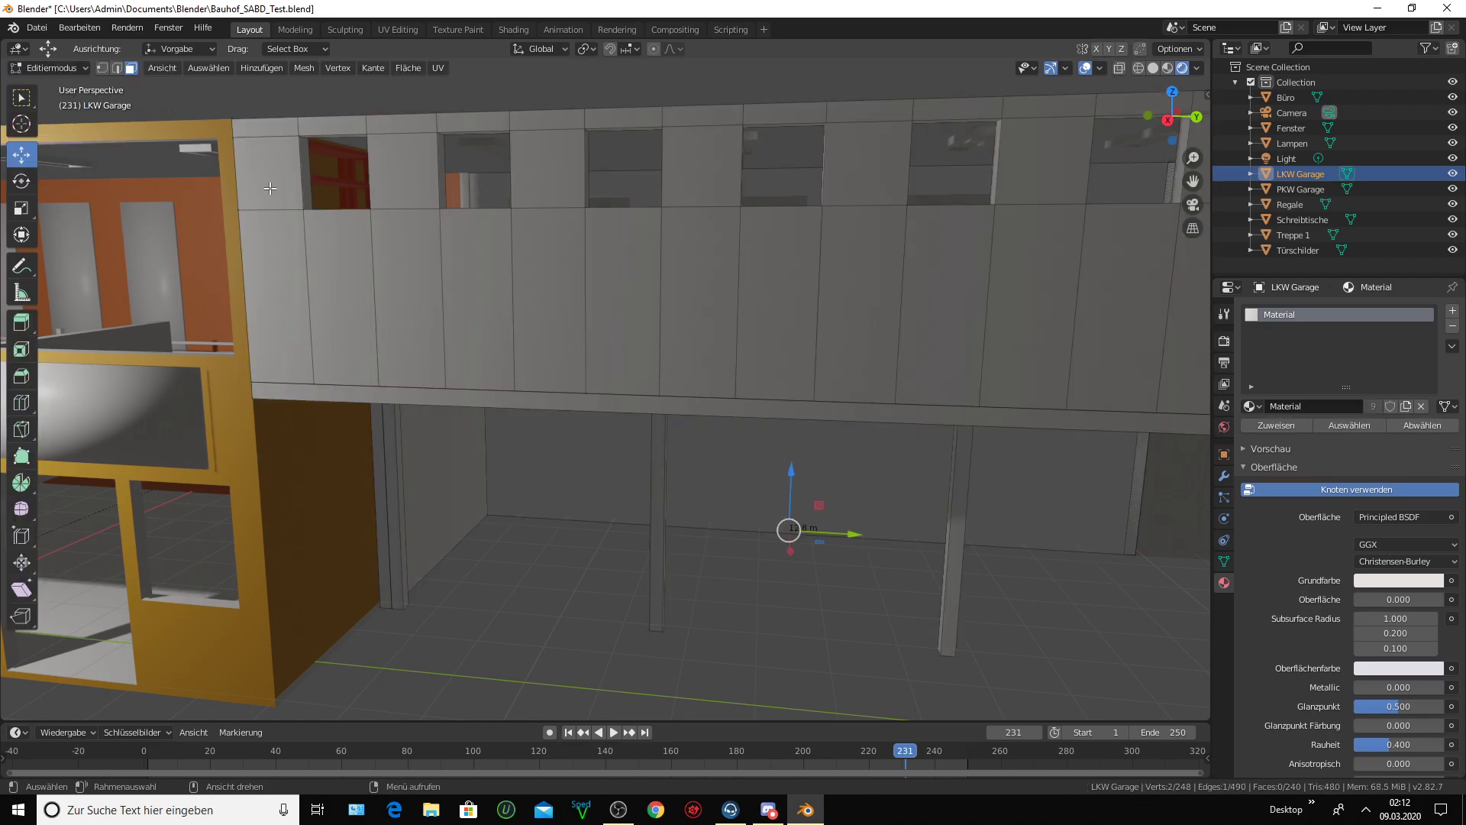
- Select the LKW Garage's left wall panels, top strips, window panels and the beam face
left_click(266, 130)
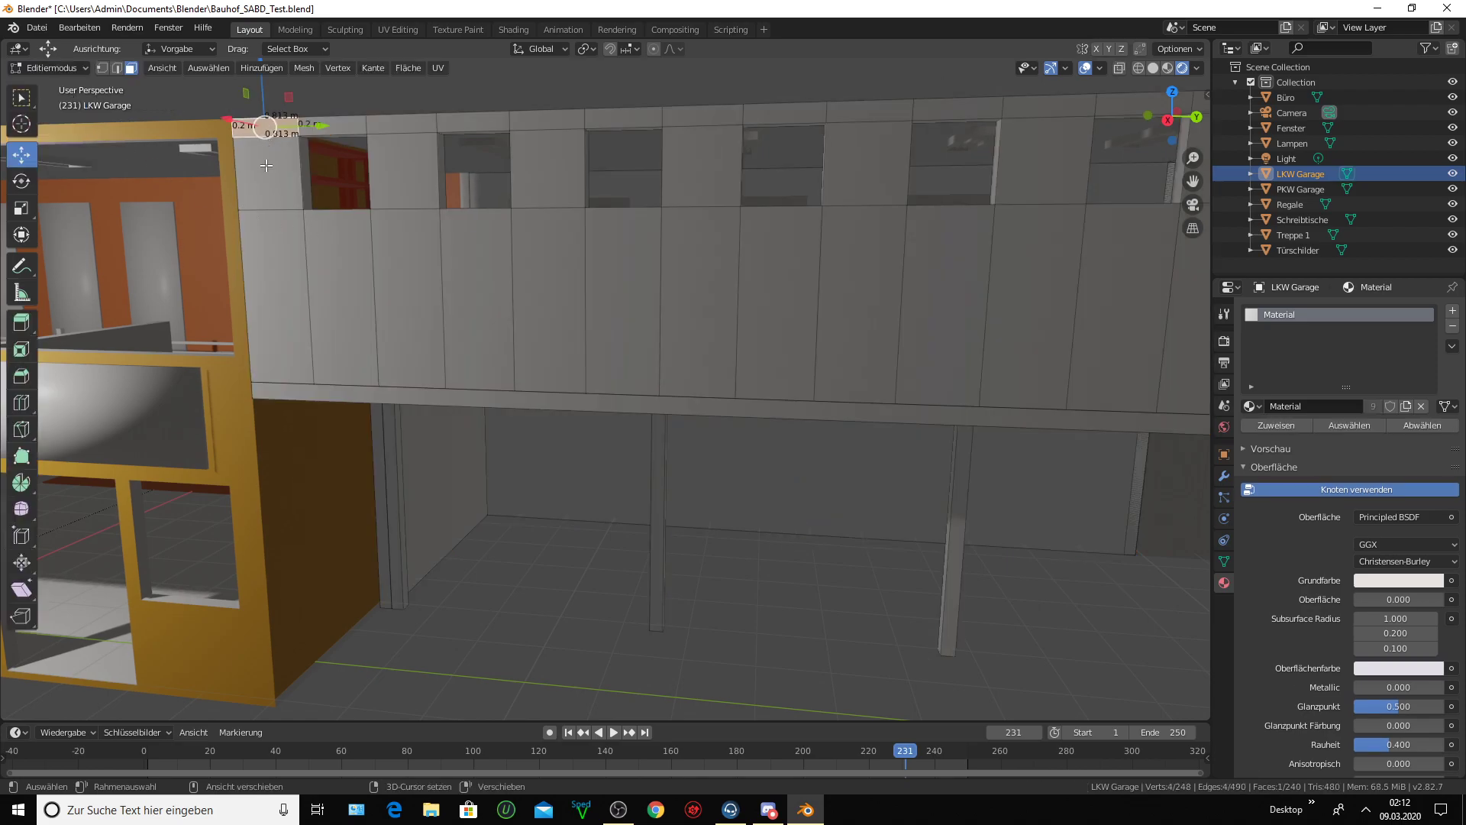
left_click(268, 171, "shift")
left_click(275, 306, "shift")
left_click(341, 349, "shift")
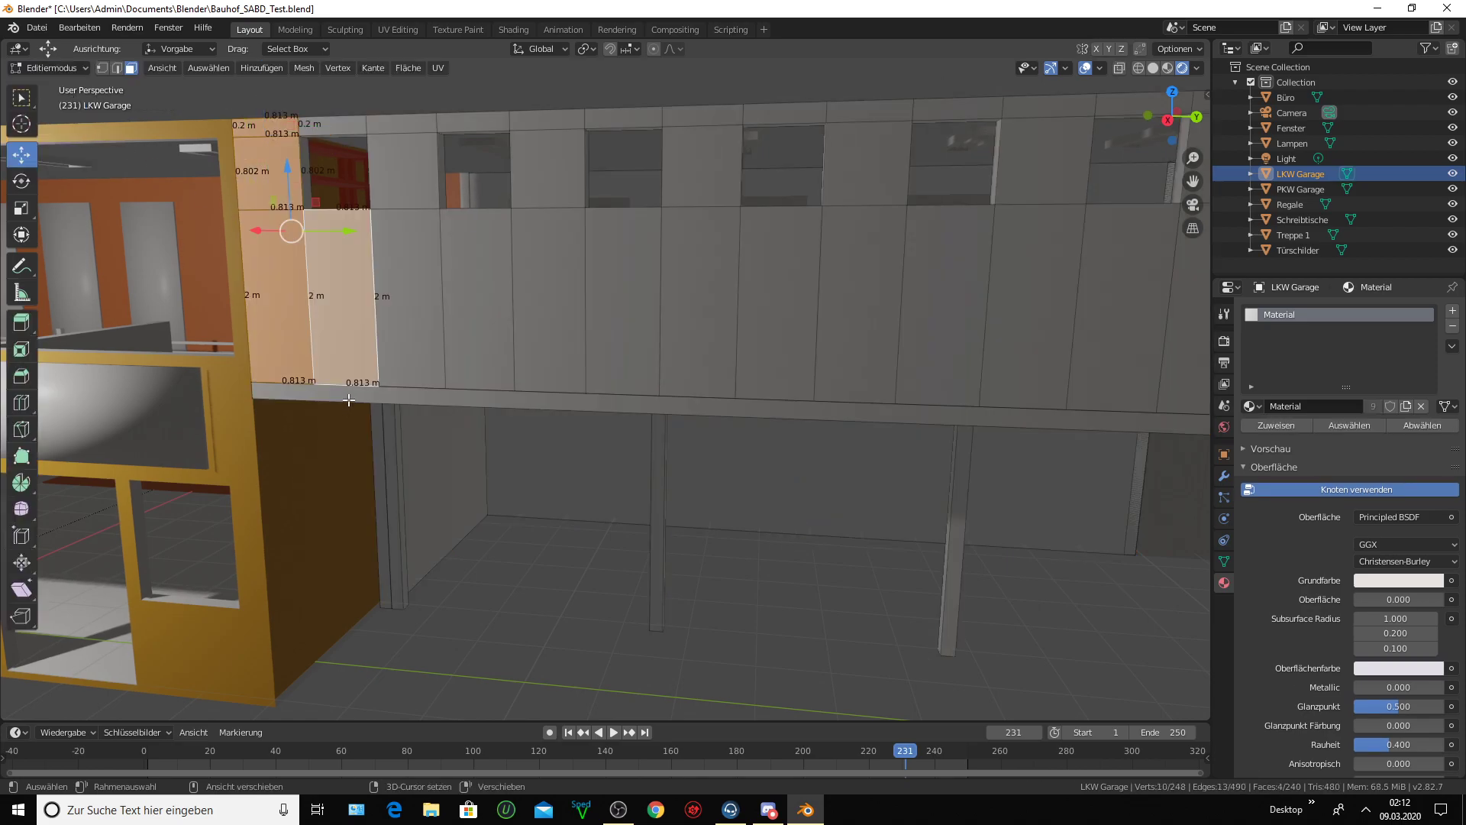
left_click(348, 399, "shift")
left_click(413, 336, "shift")
left_click(559, 302, "shift")
left_click(552, 153, "shift")
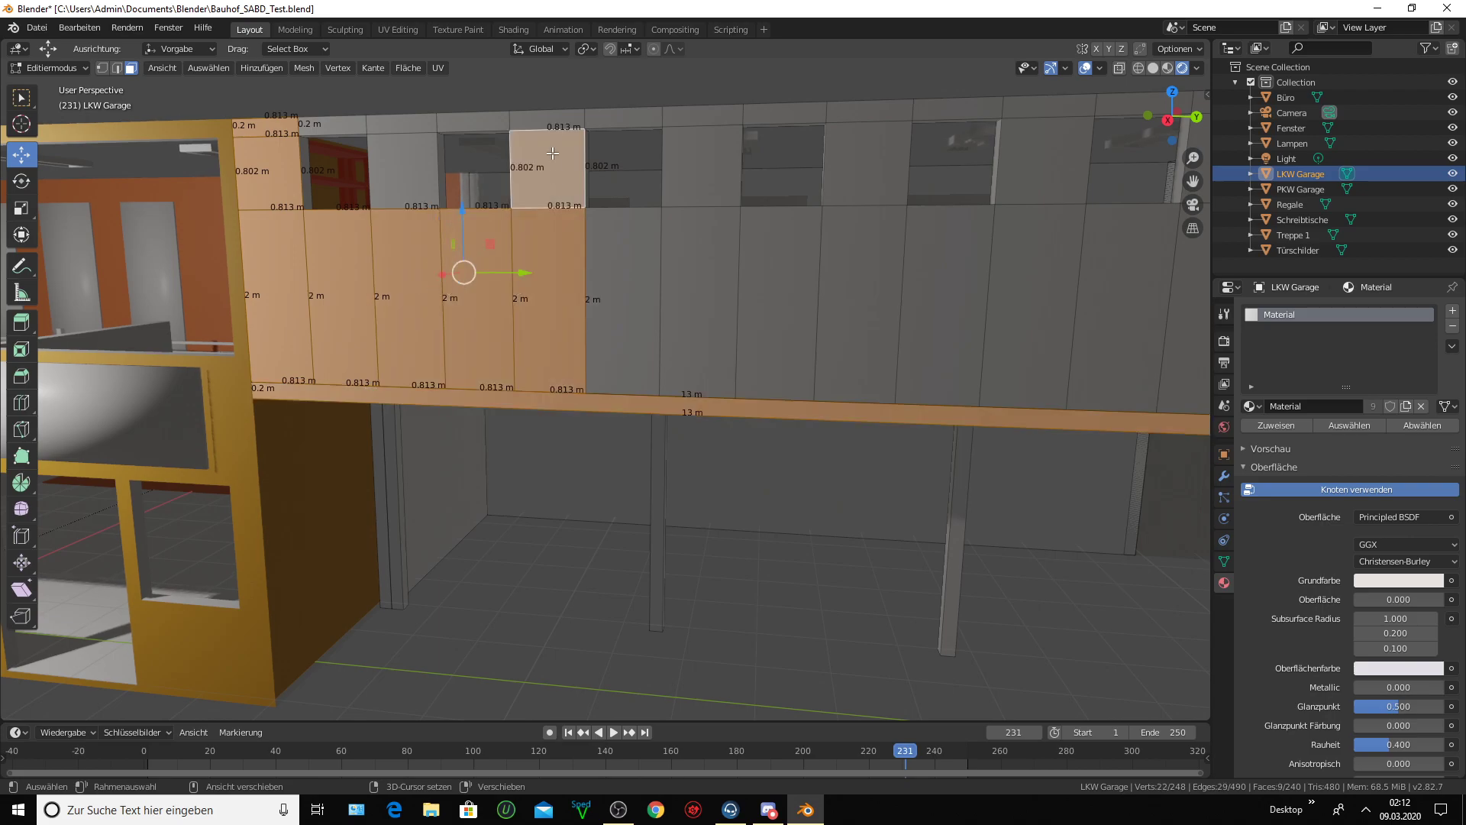
left_click(538, 120, "shift")
left_click(475, 118, "shift")
left_click(401, 164, "shift")
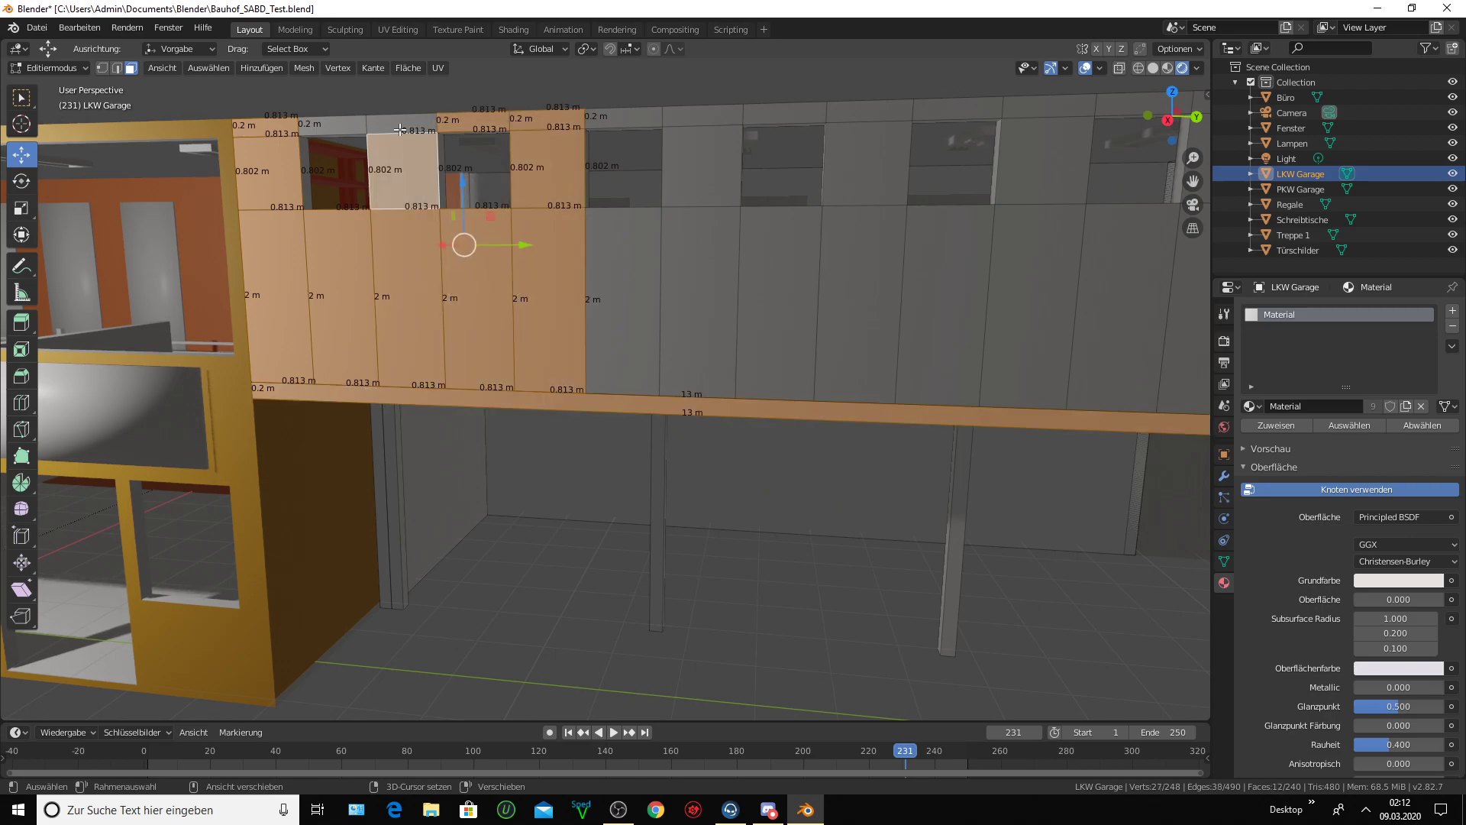
left_click(401, 125, "shift")
left_click(332, 124, "shift")
- Add the remaining wall columns' upper panels, top strips and lower panels, bringing the selection to 29 faces
left_click(601, 118, "shift")
left_click(623, 168, "shift")
left_click(698, 115, "shift")
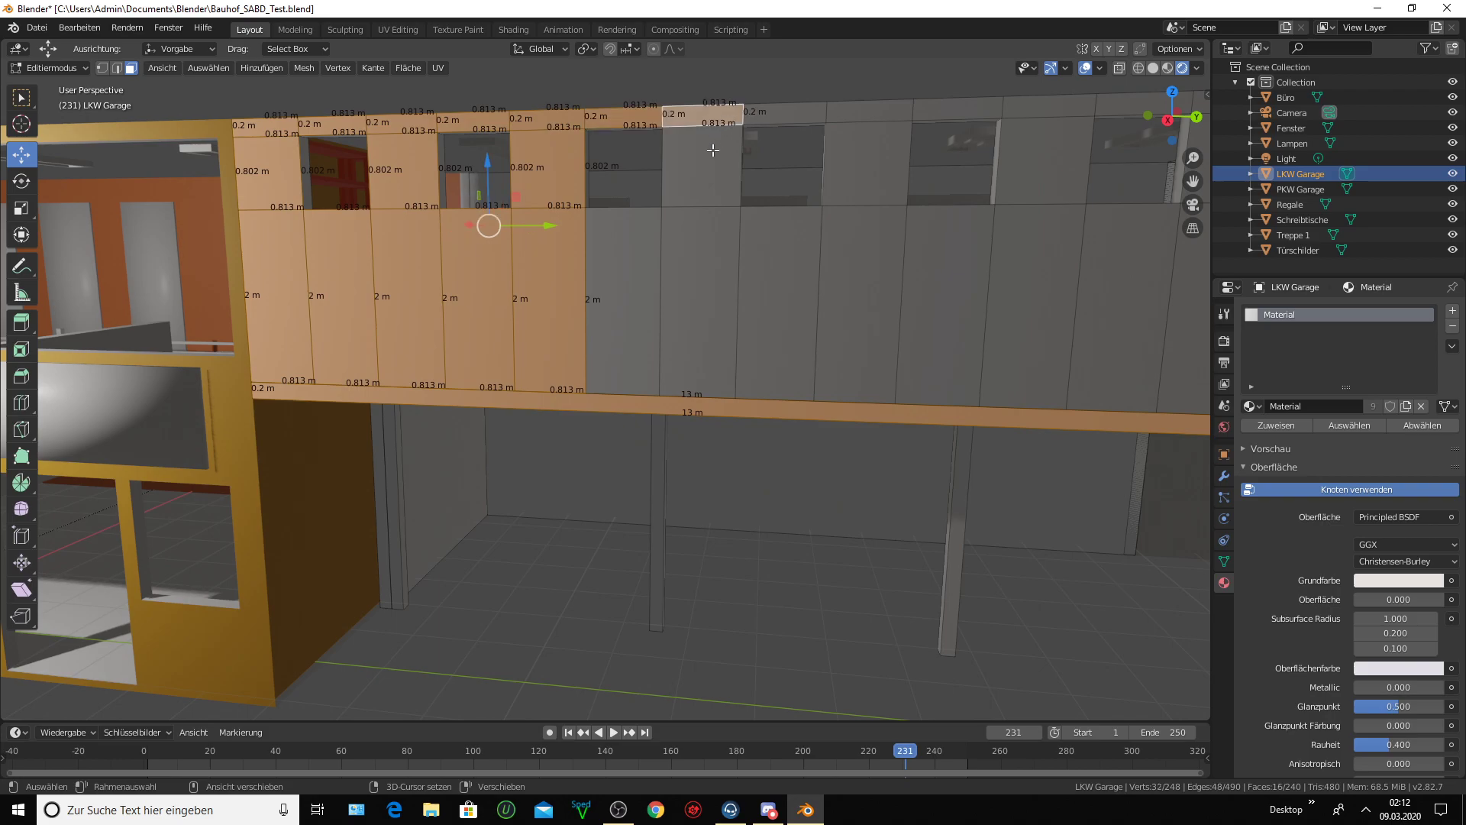
left_click(699, 164, "shift")
left_click(622, 298, "shift")
left_click(698, 302, "shift")
left_click(775, 301, "shift")
left_click(859, 302, "shift")
left_click(866, 162, "shift")
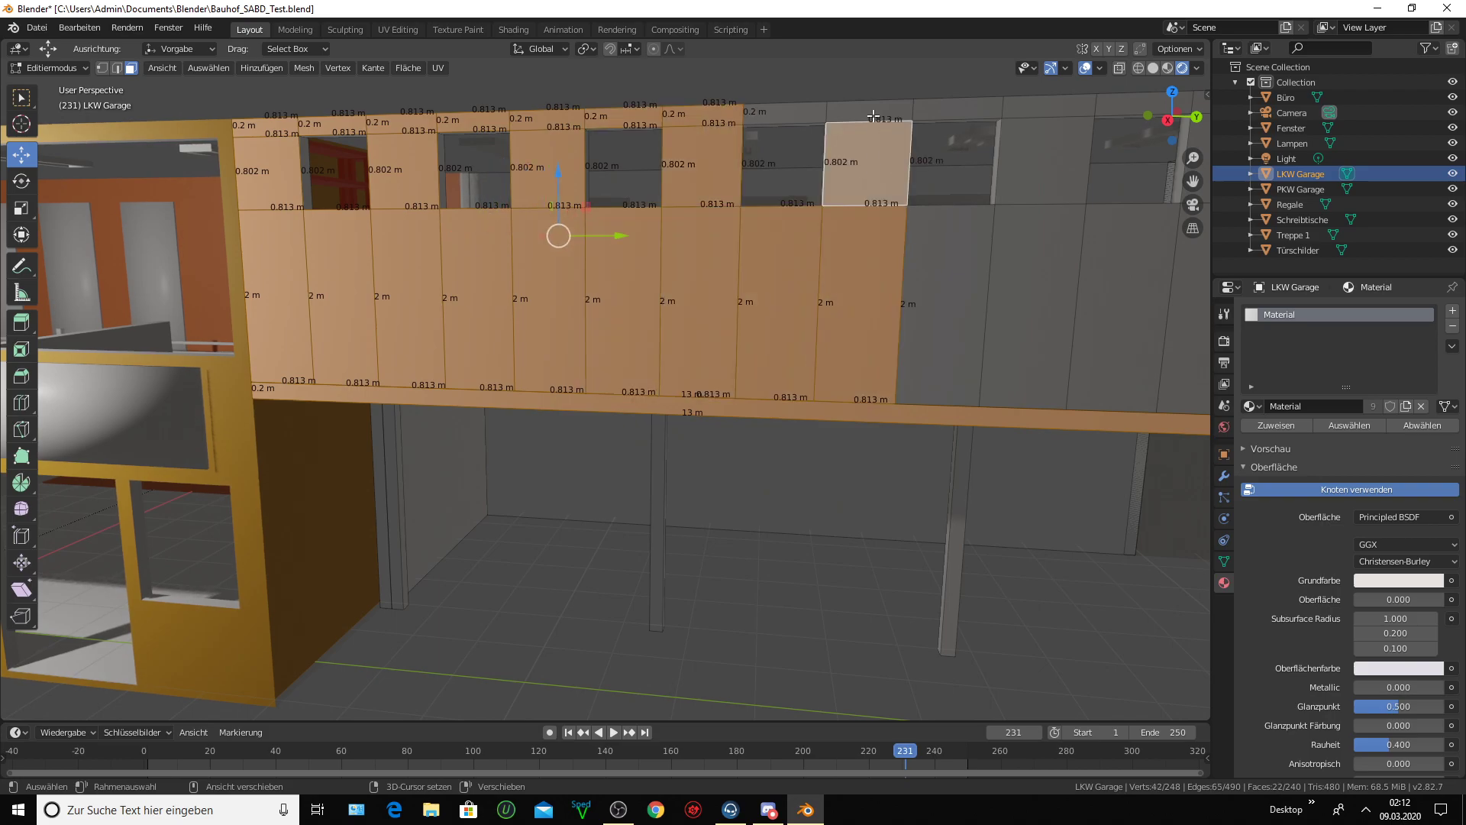
left_click(870, 111, "shift")
left_click(785, 112, "shift")
left_click(960, 107, "shift")
left_click(1042, 113, "shift")
left_click(1040, 162, "shift")
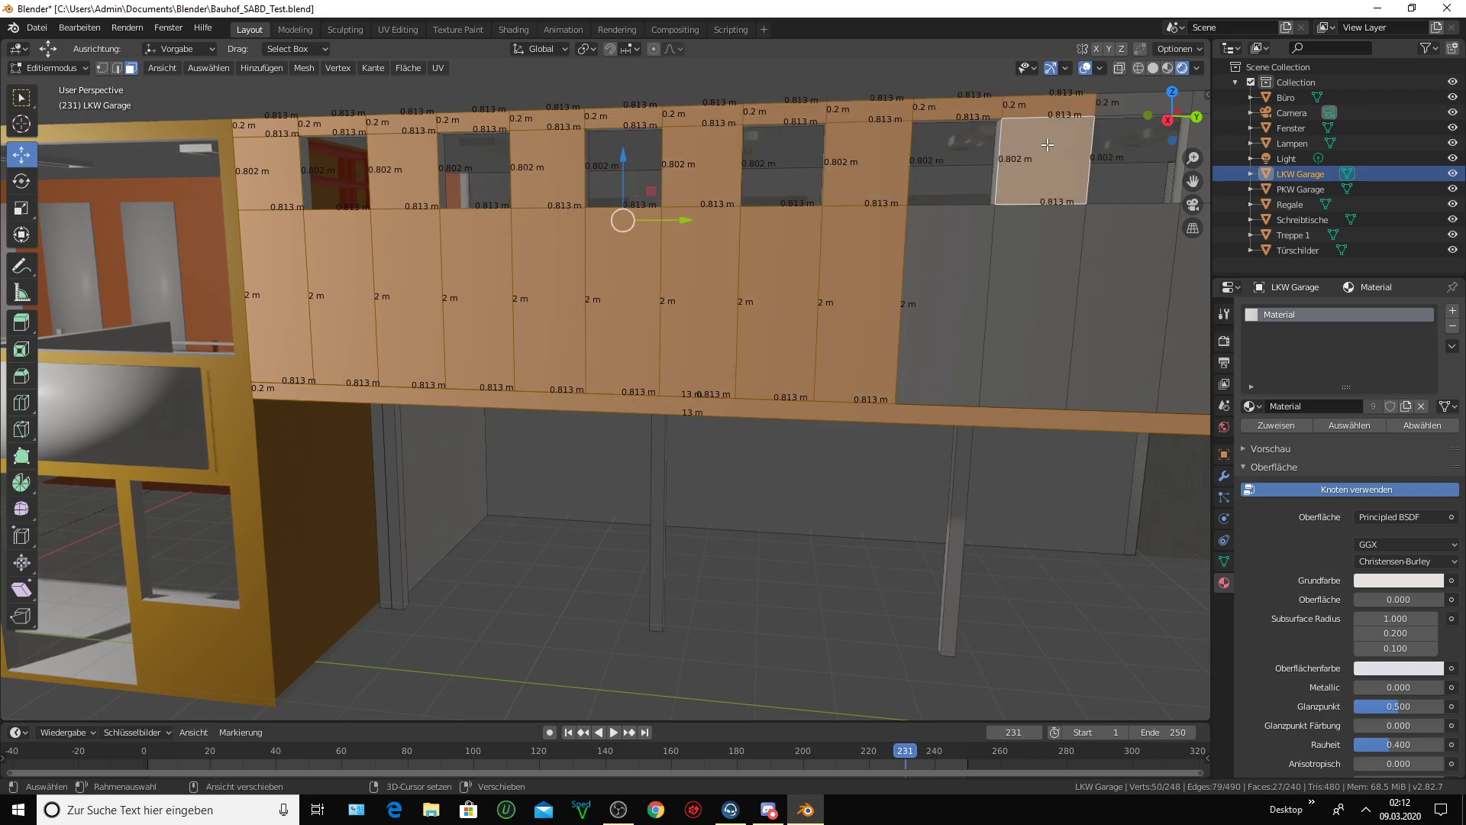
left_click(986, 248, "shift")
left_click(1035, 271, "shift")
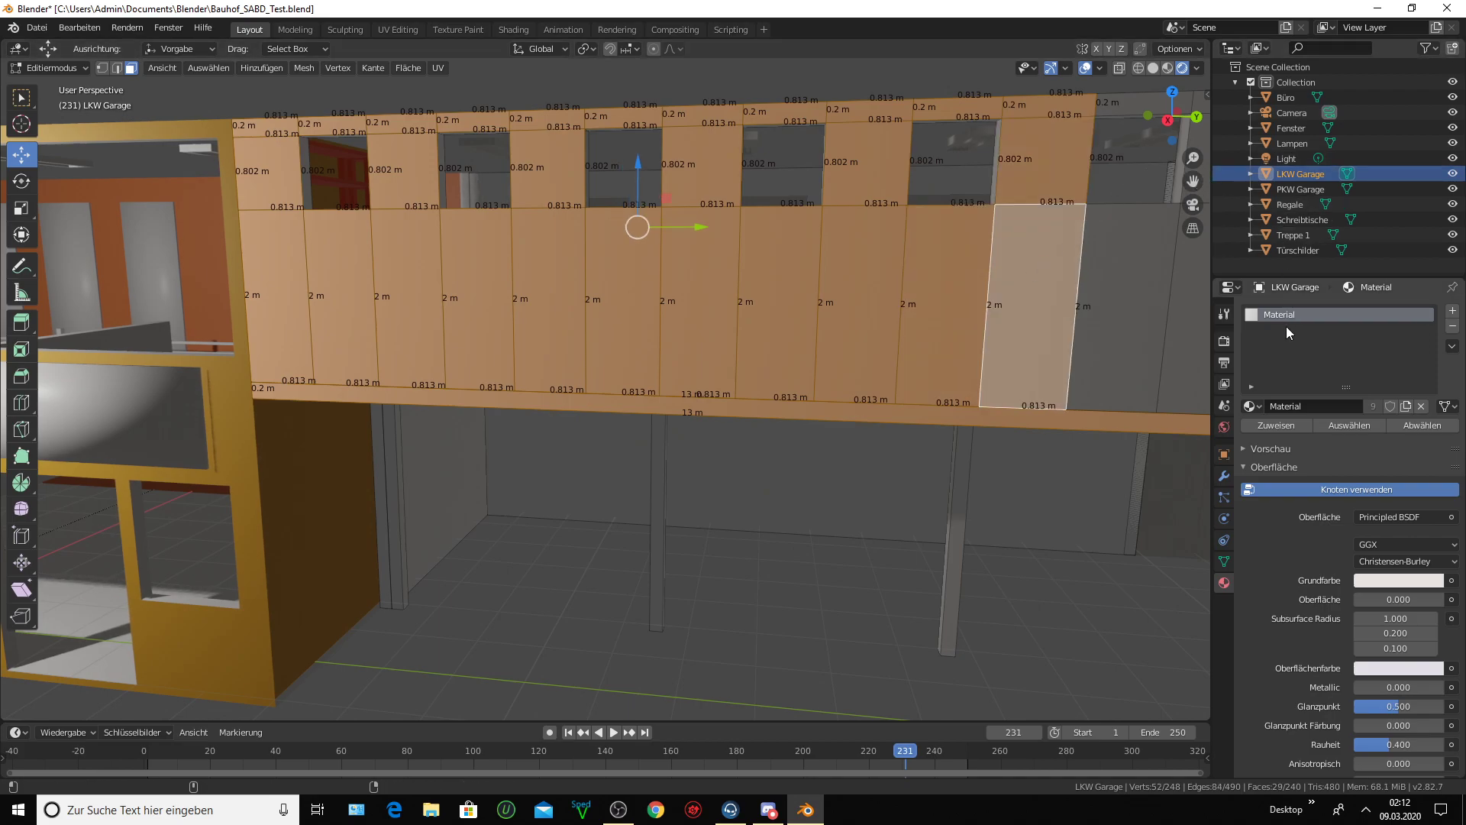
- Add a second material slot holding new Material.008 and start editing its base colour hue
left_click(1453, 311)
left_click(1353, 406)
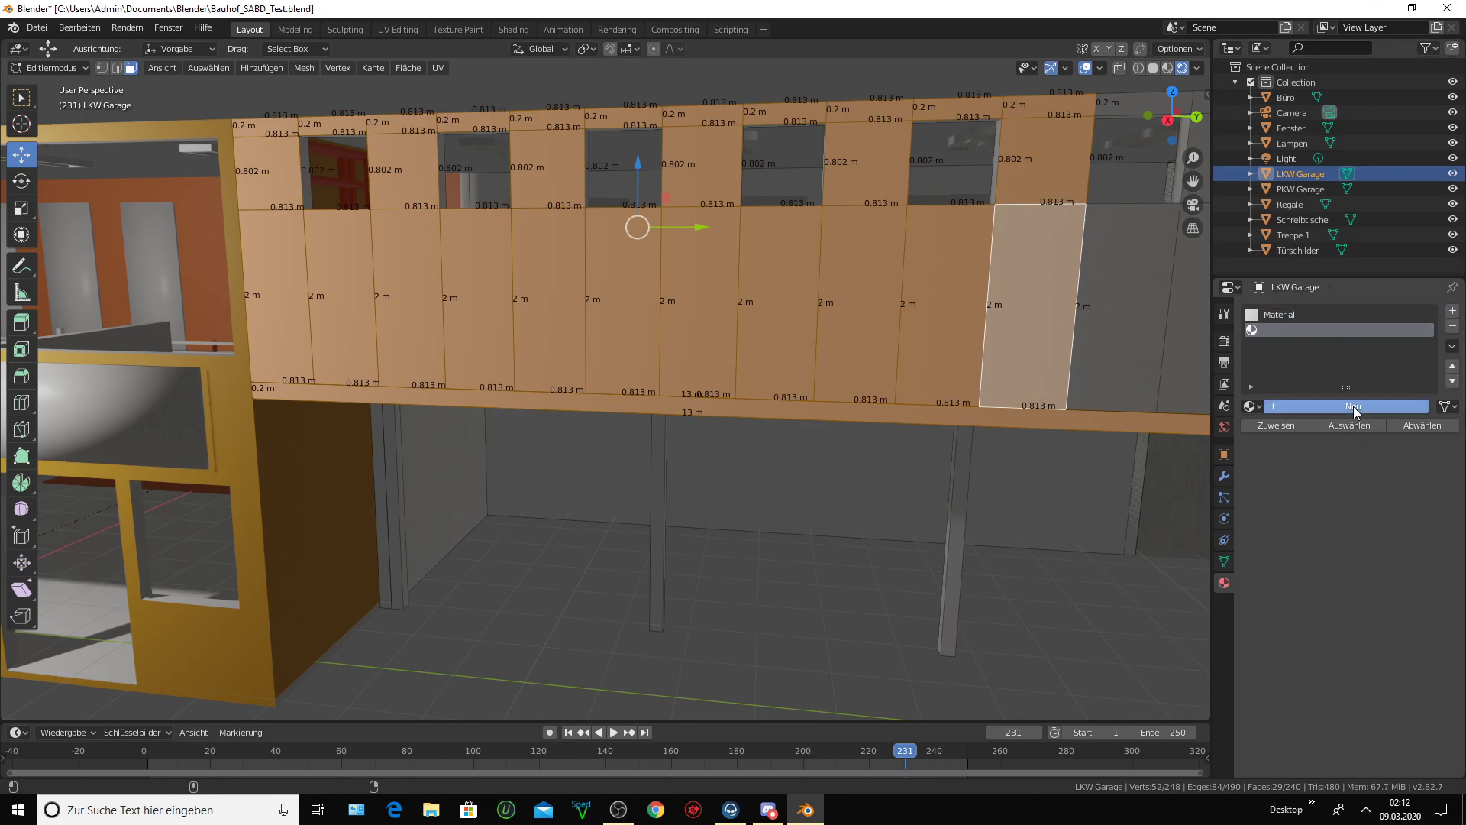
left_click(1393, 580)
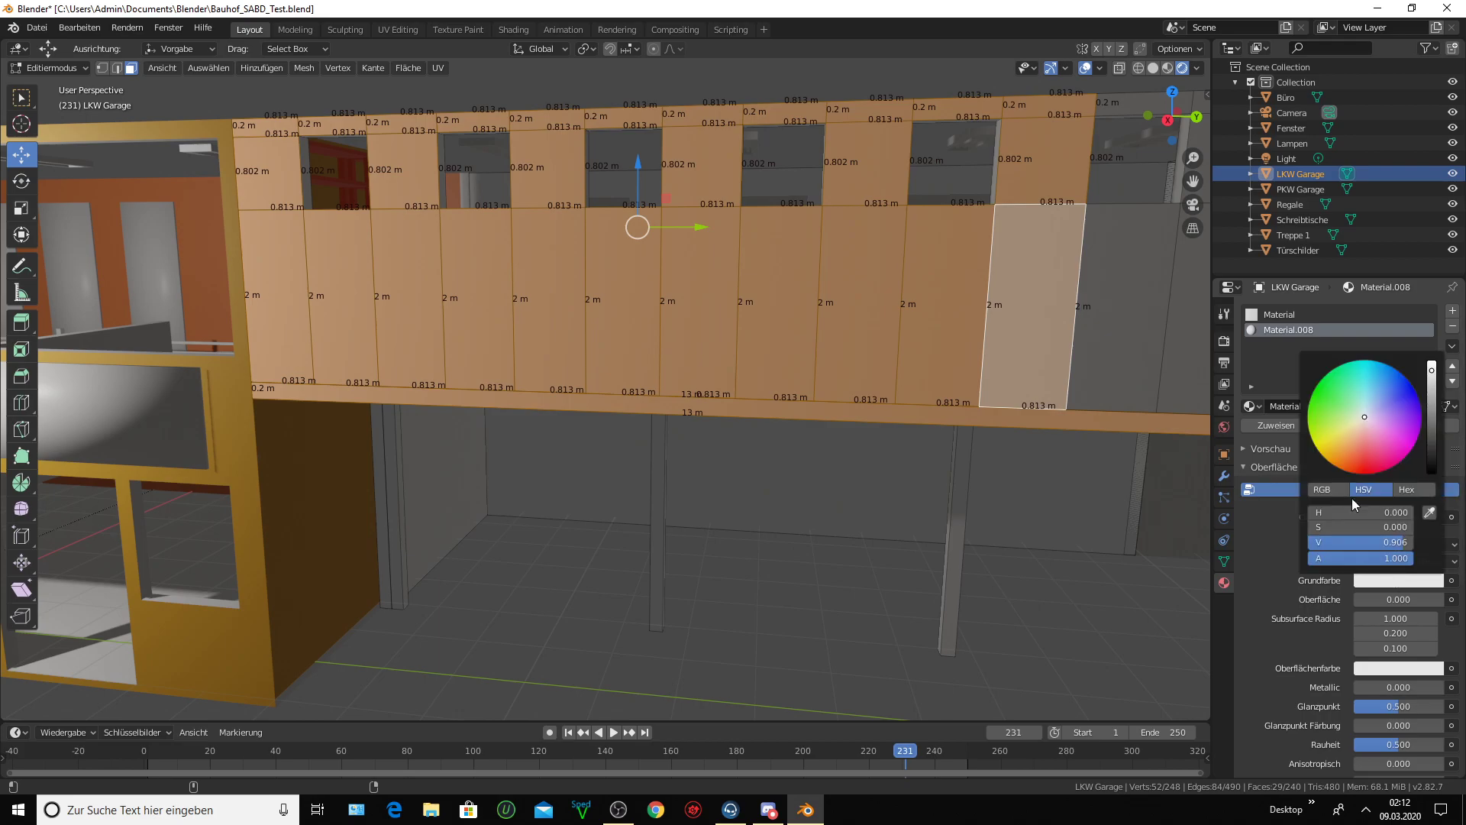
left_click(1362, 511)
key("BackSpace")
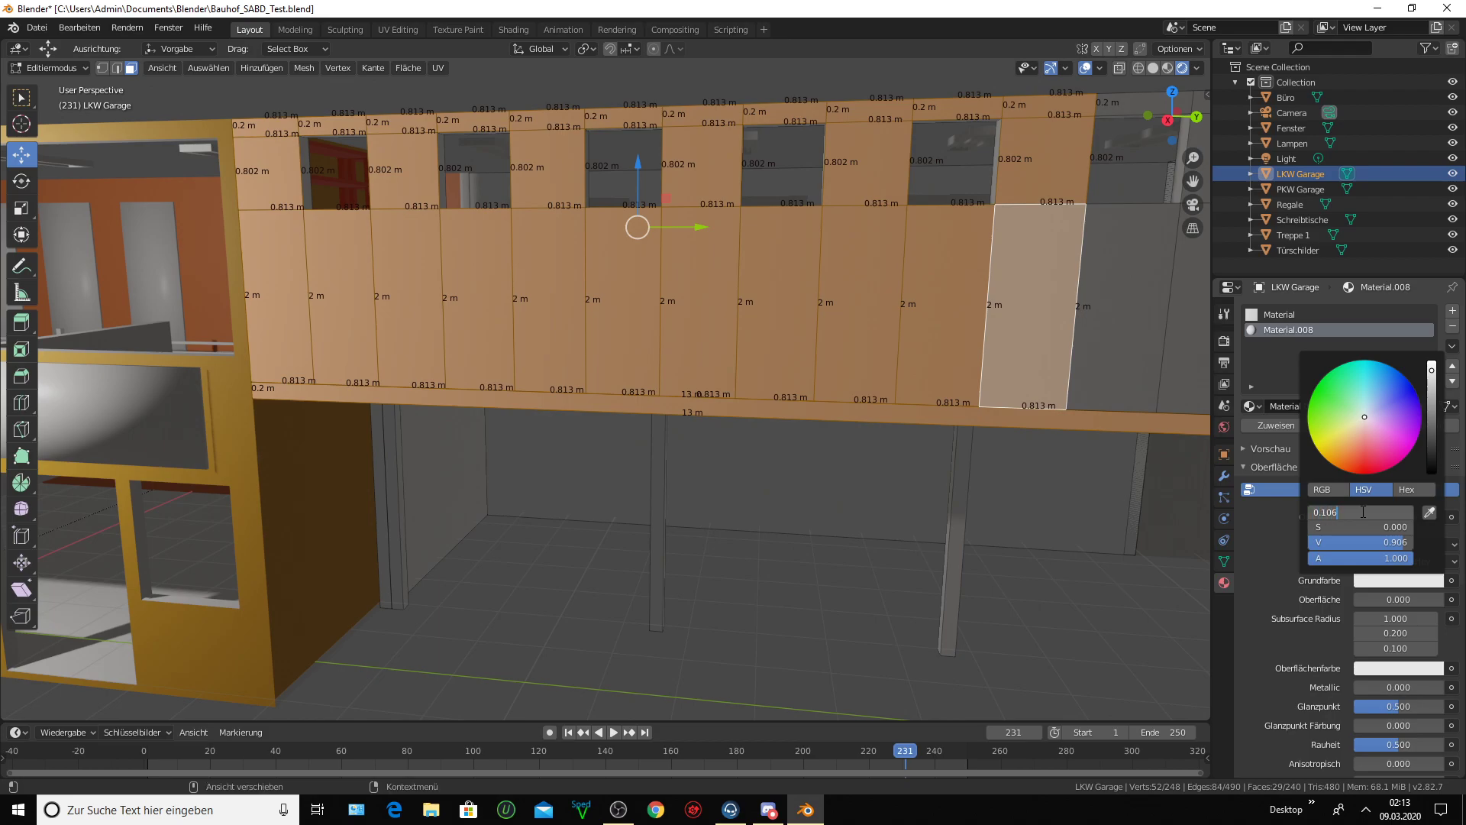
- Give Material.008 an orange base colour with hue 0.106 and saturation 0.798, then close the picker
key("Return")
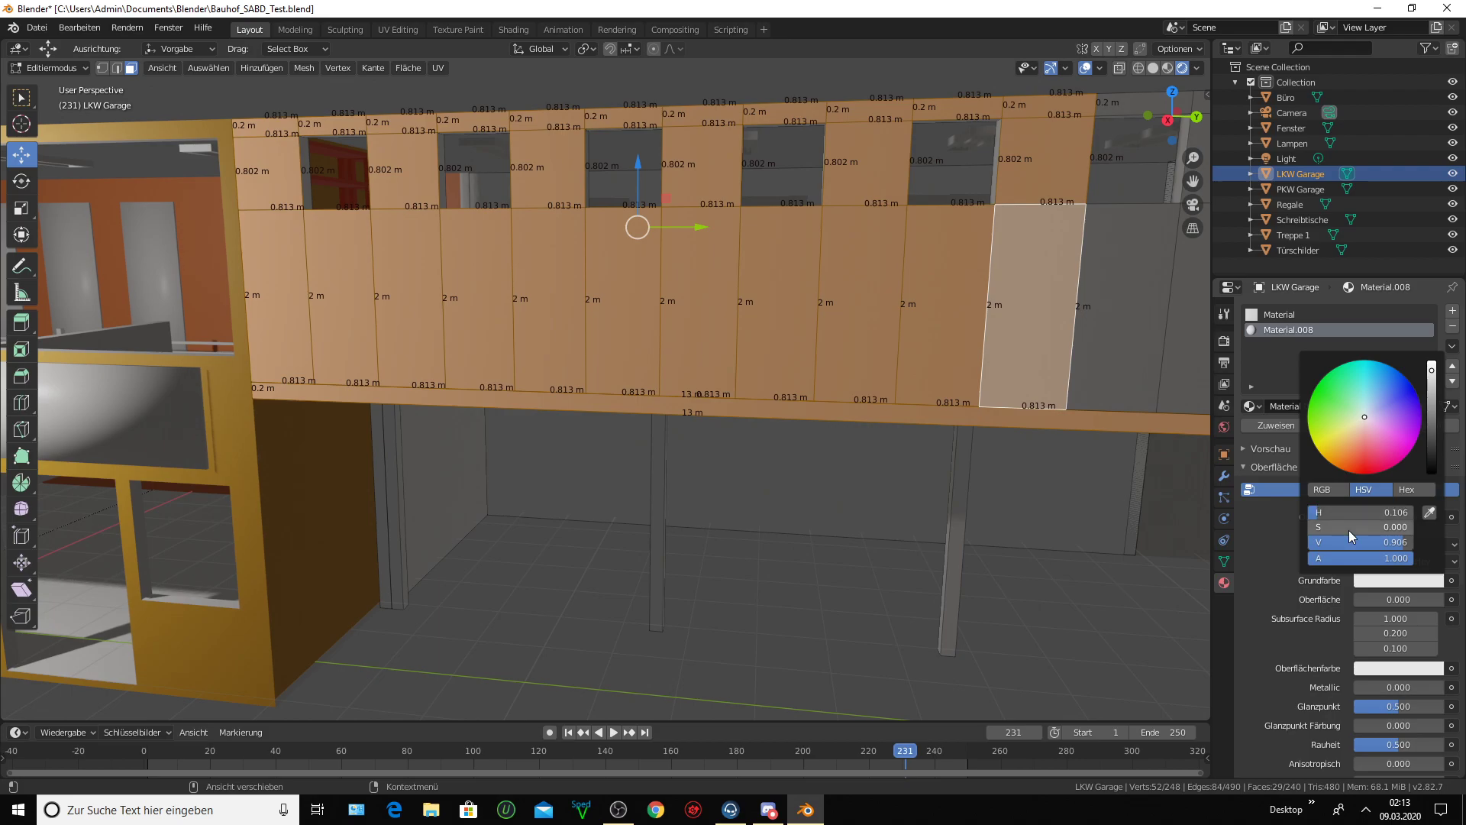
left_click(1402, 528)
type("0.798")
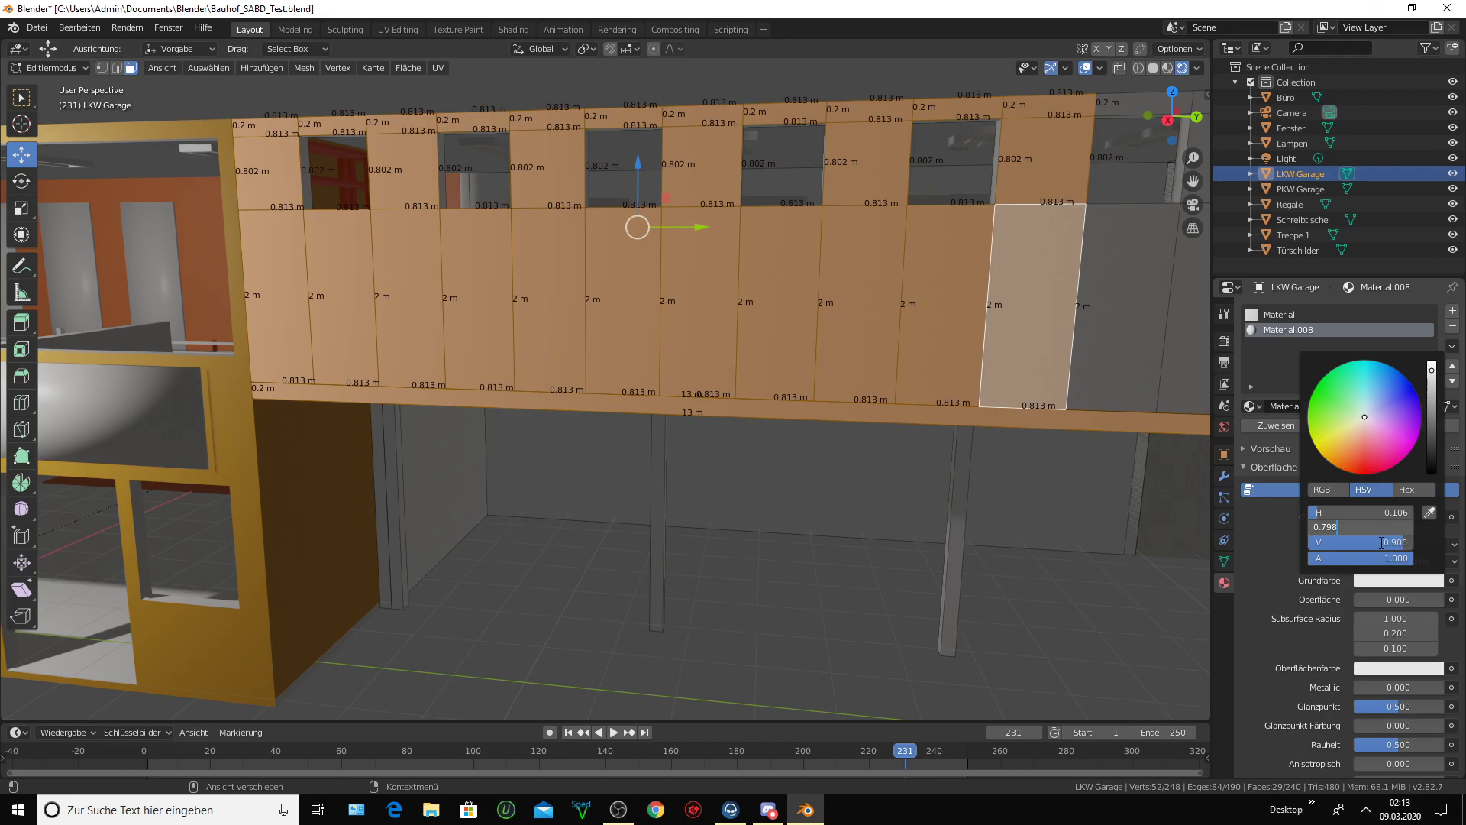
key("Return")
left_click(1389, 544)
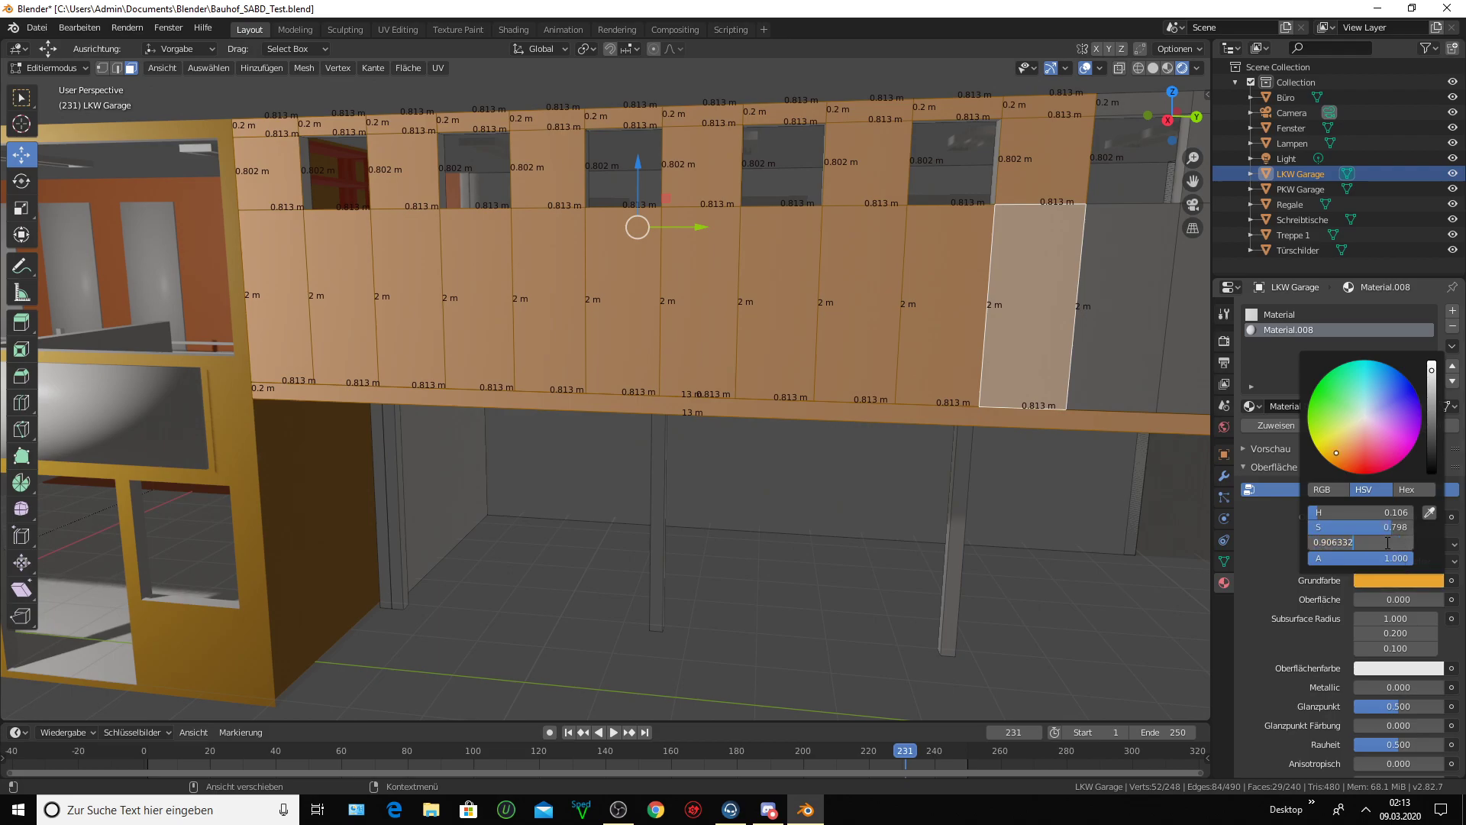
left_click_drag(1369, 543, 1311, 543)
type("0")
key("Return")
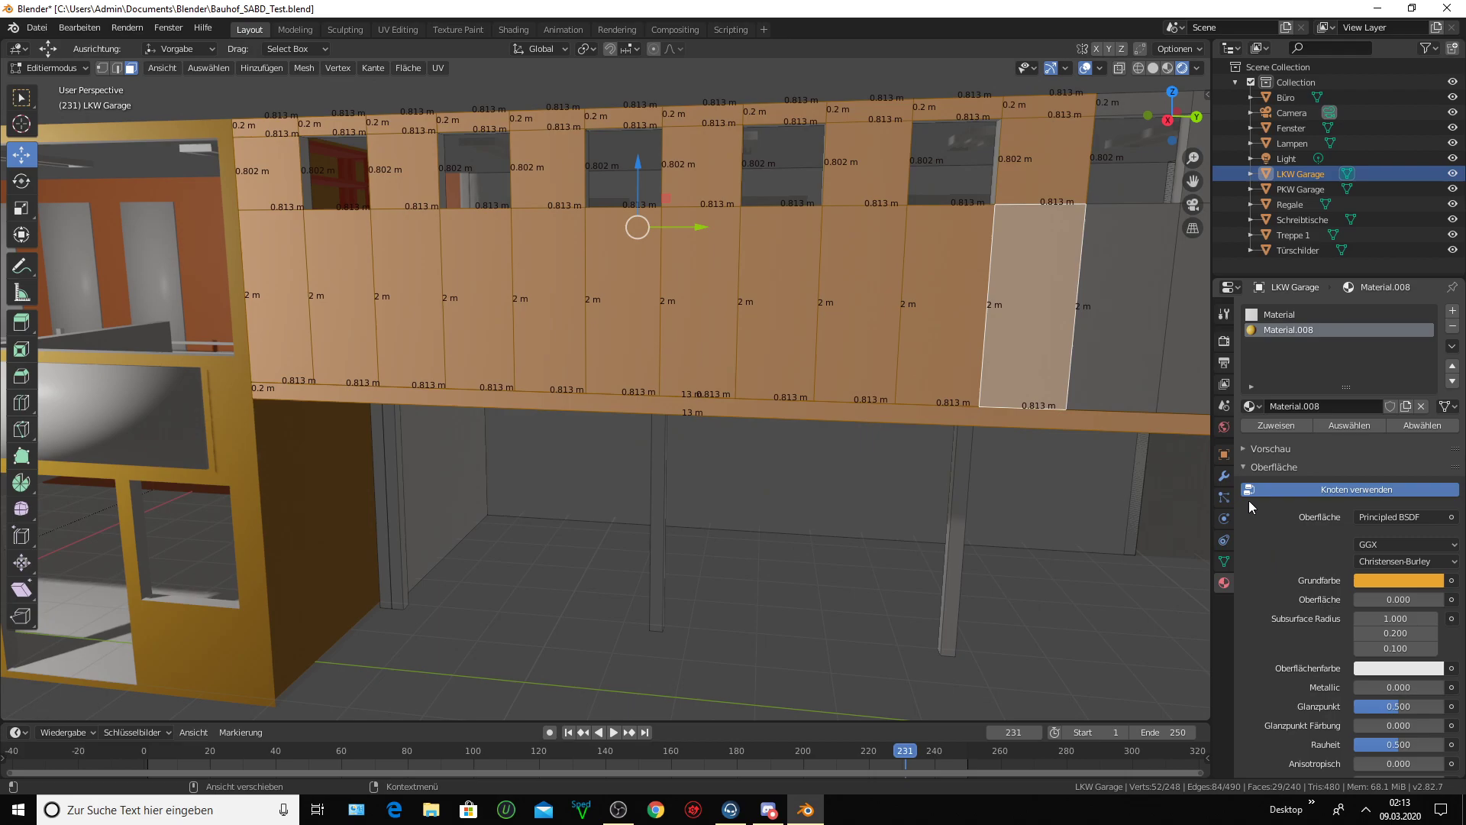
- Assign orange Material.008 to the selected faces, then select a single wall face
left_click(1286, 424)
left_click(1124, 329)
scroll(1121, 328, "down", 5)
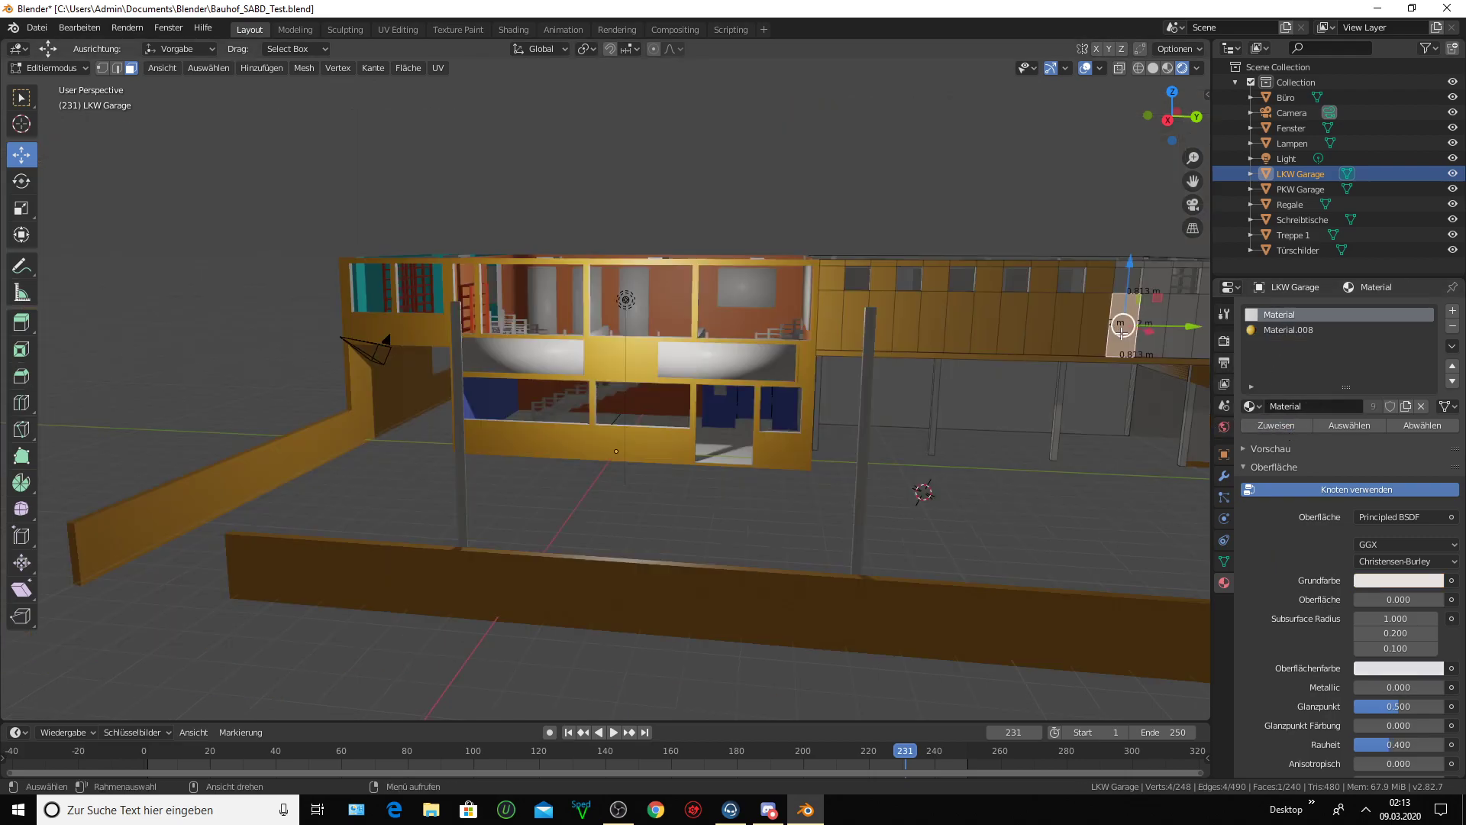
middle_click_drag(993, 440, 1115, 369)
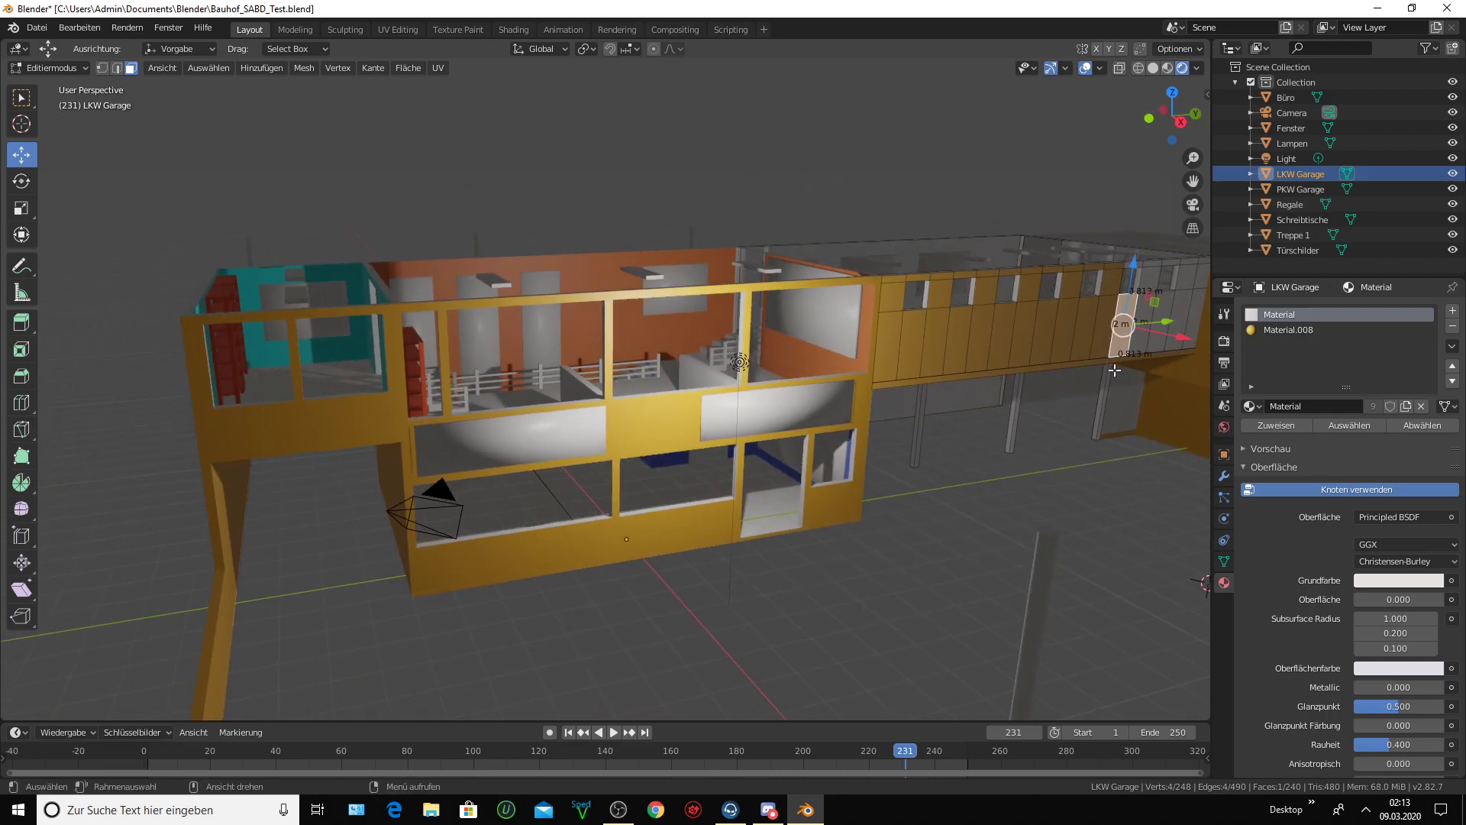
left_click_drag(1193, 181, 929, 302)
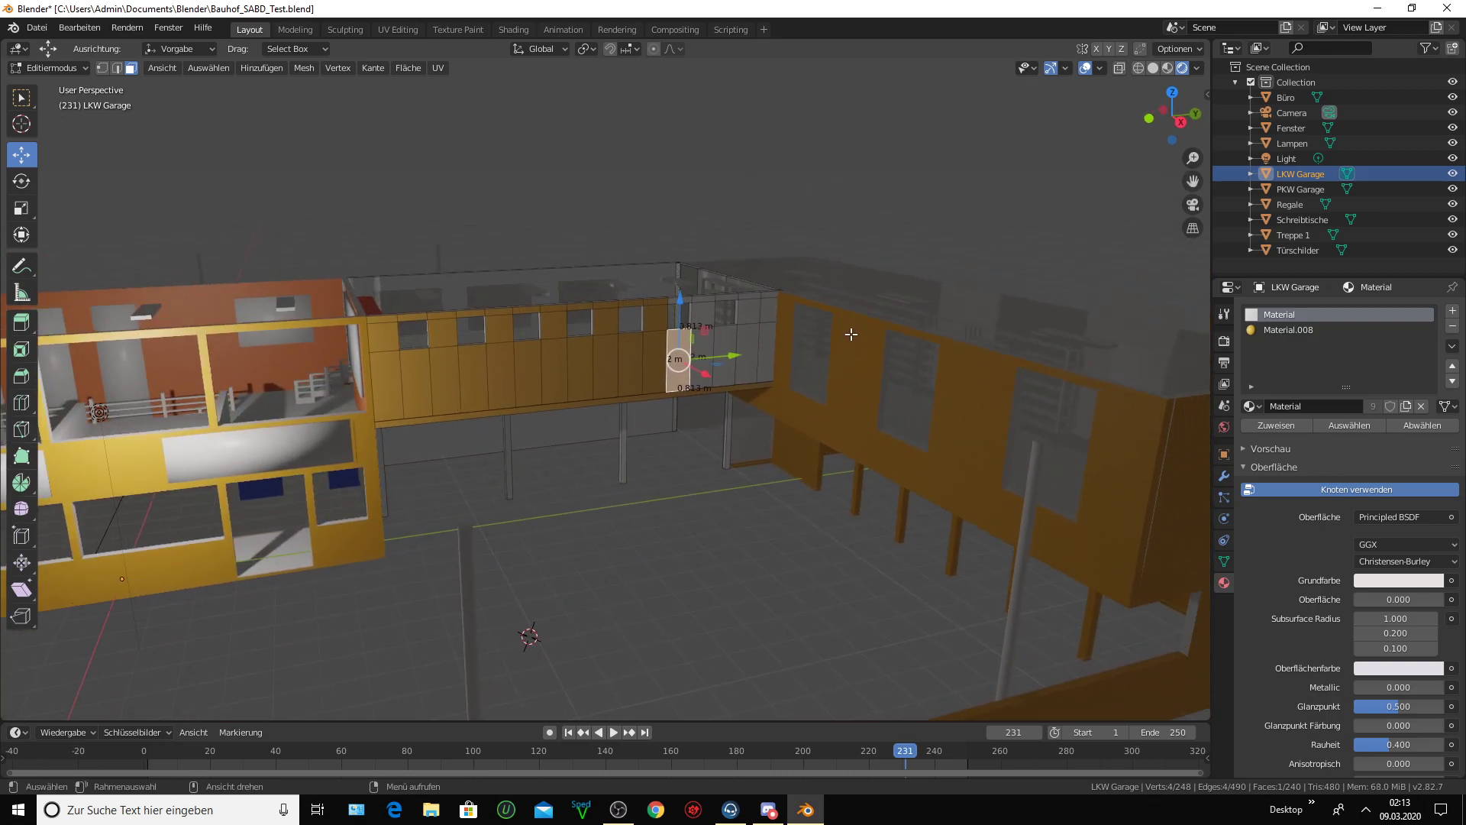
scroll(852, 333, "up", 6)
- Select the window-strip faces and upper wall faces above the windows
left_click(278, 221)
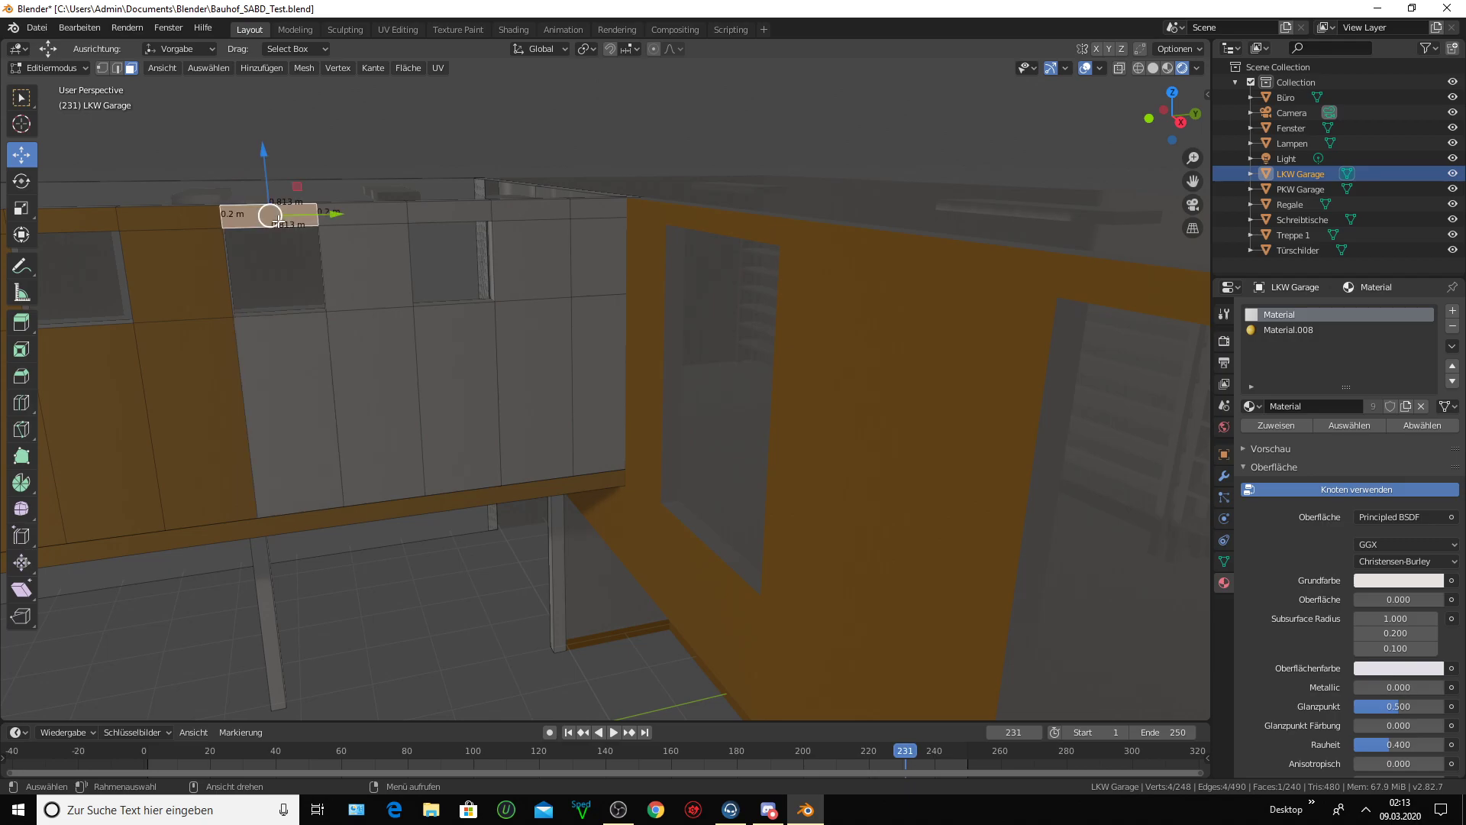
left_click(359, 214, "shift")
left_click(347, 238, "shift")
left_click(450, 214, "shift")
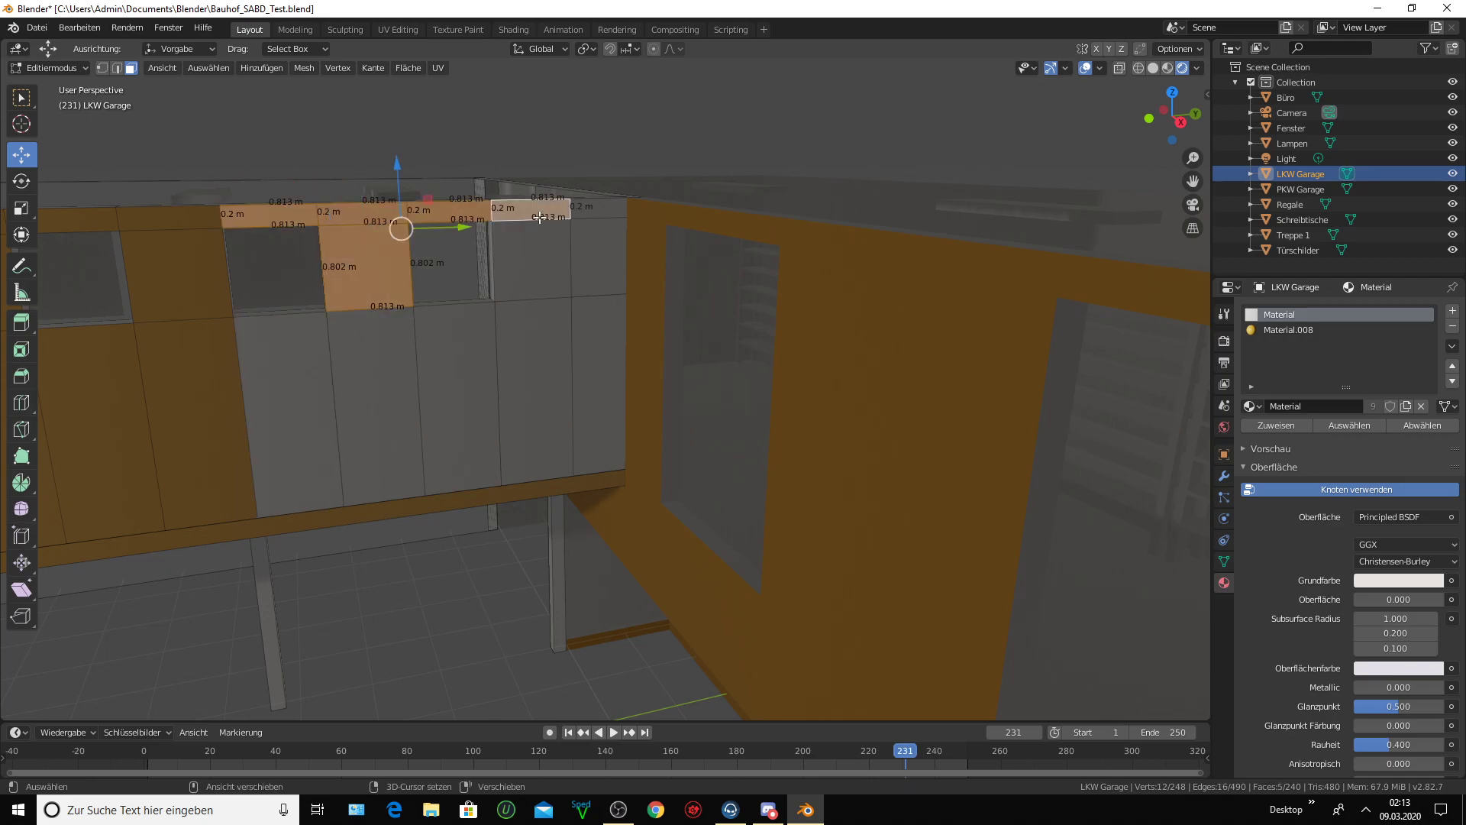
left_click(533, 210, "shift")
left_click(600, 208, "shift")
left_click(592, 252, "shift")
- Add the tall wall panels and assign orange Material.008 to the whole selection
left_click(535, 264, "shift")
left_click(534, 367, "shift")
left_click(598, 355, "shift")
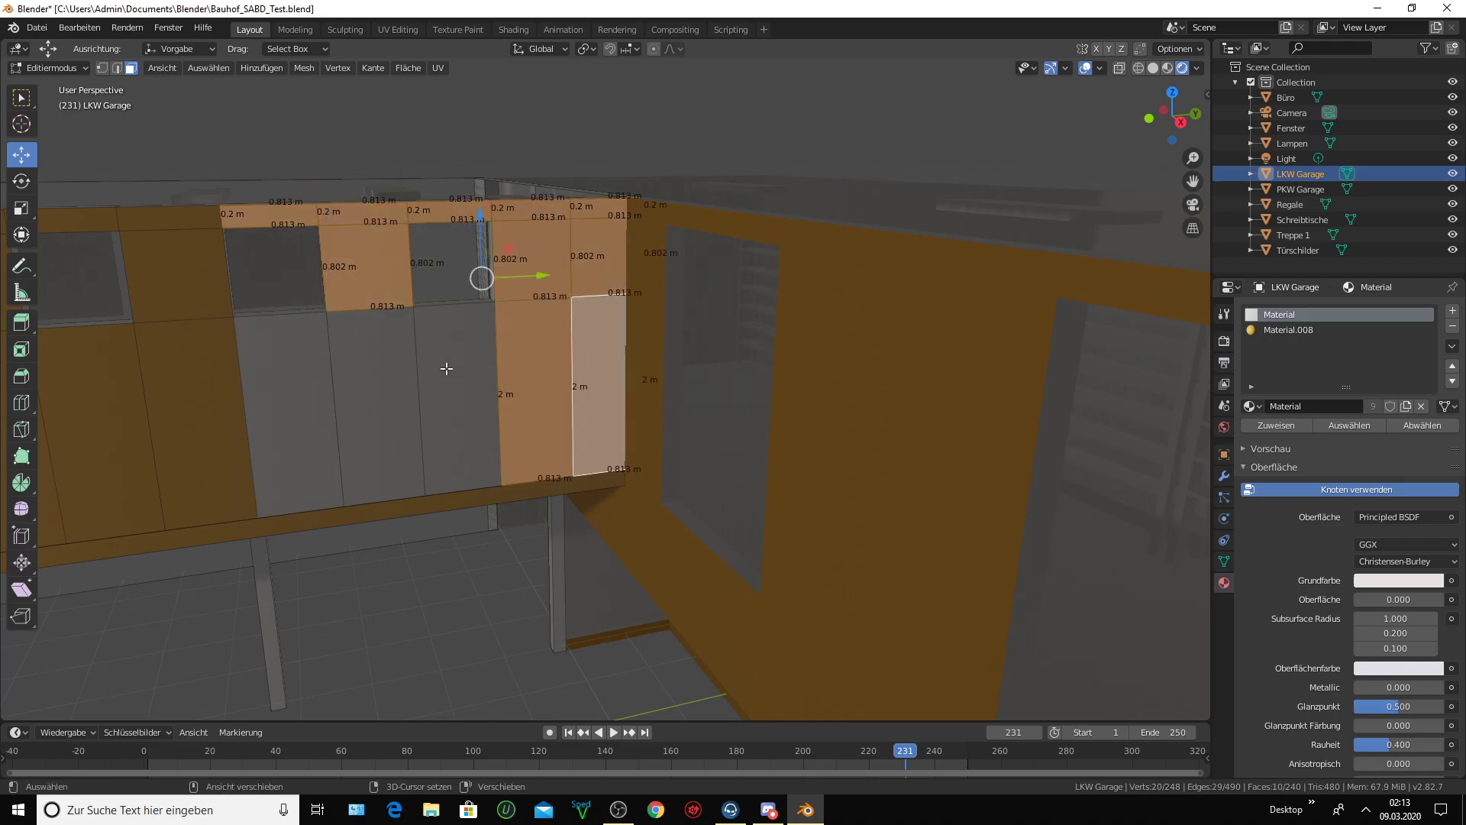
left_click(445, 367, "shift")
left_click(374, 378, "shift")
left_click(288, 379, "shift")
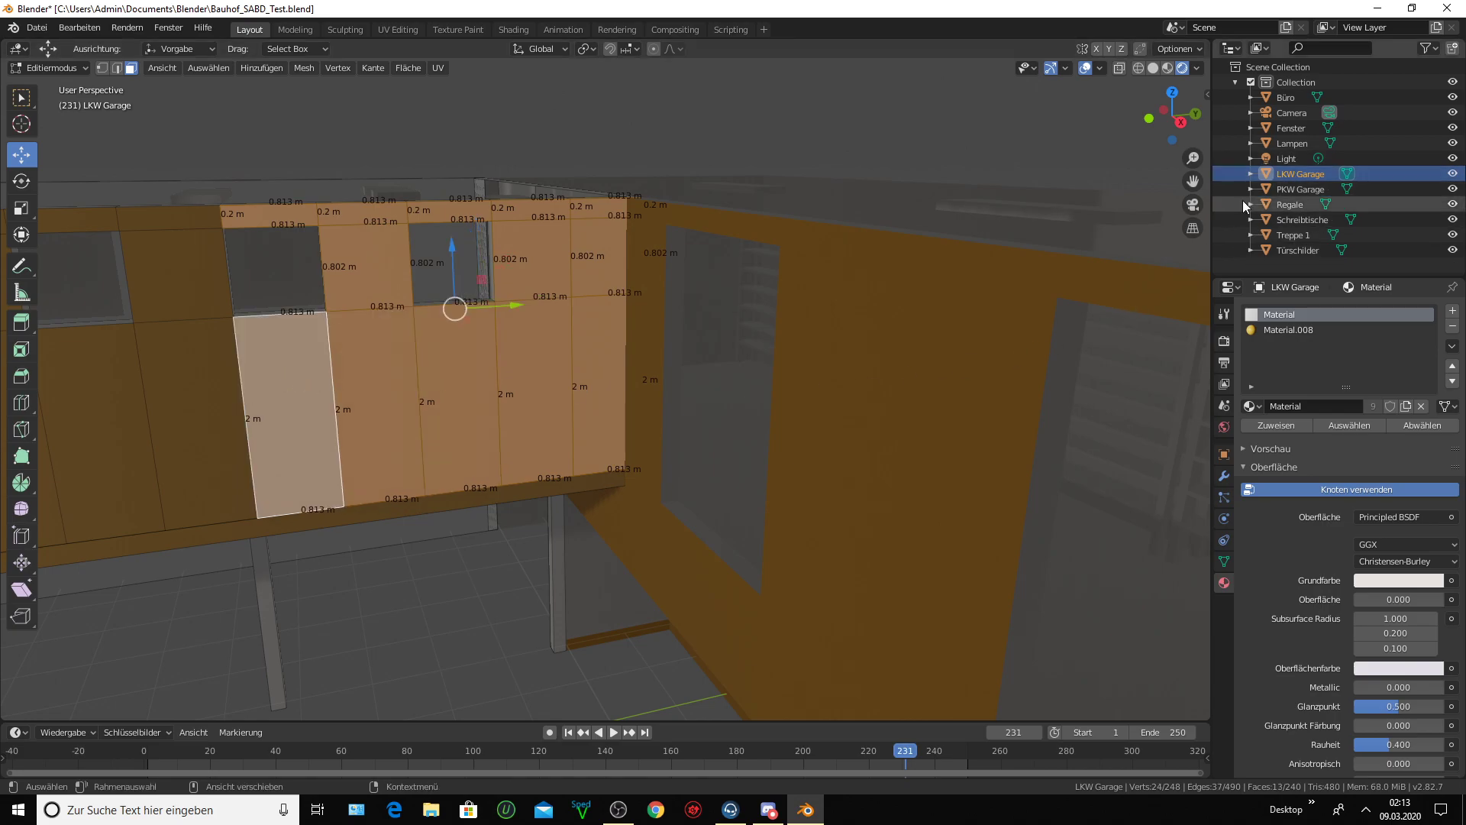
left_click(1291, 329)
left_click(1288, 425)
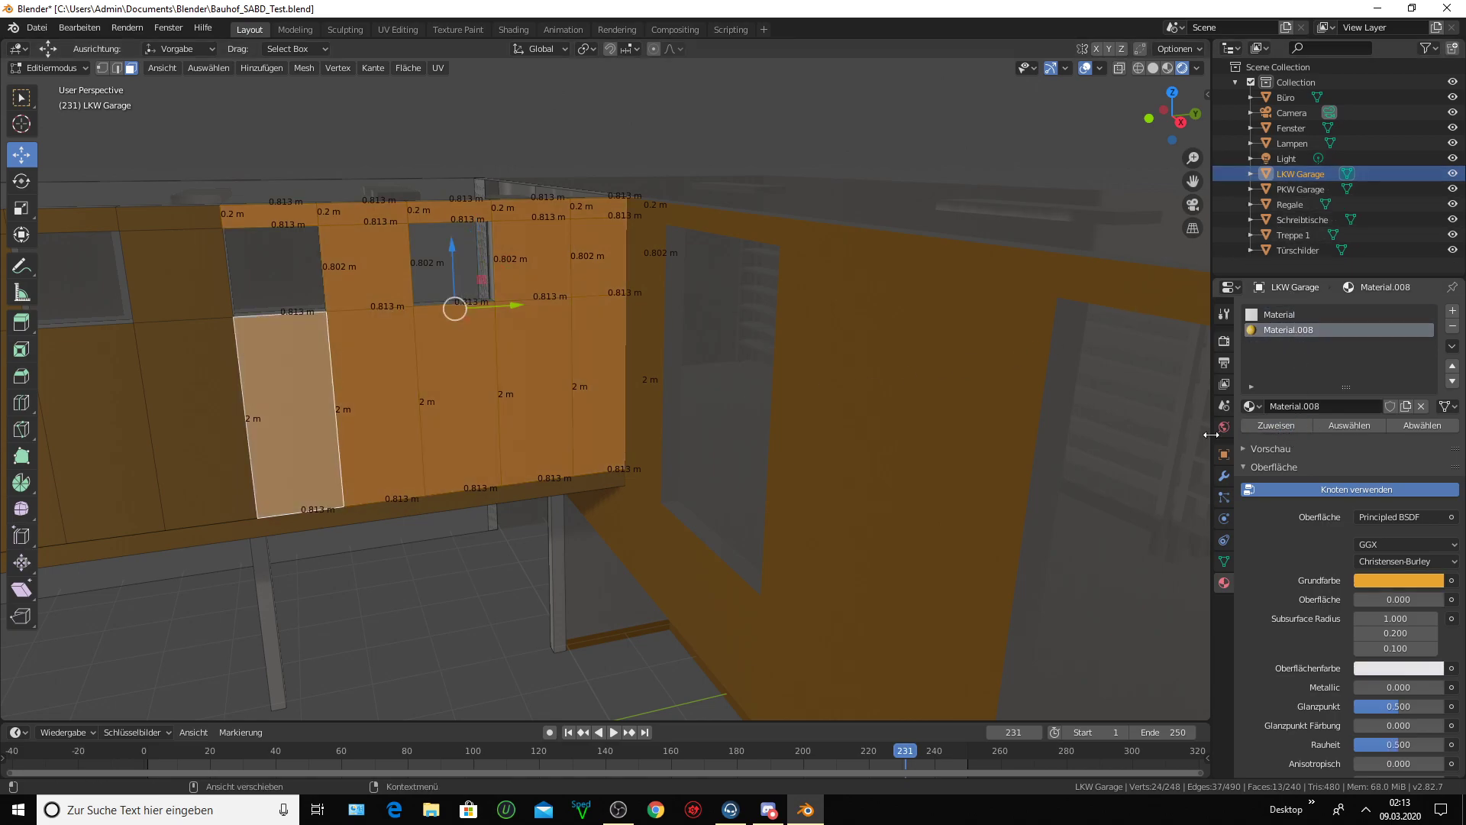
- Begin selecting the underside faces, starting with the large lower face
mouse_move(582, 413)
middle_mouse_down()
mouse_move(622, 366)
mouse_move(624, 324)
mouse_move(611, 336)
middle_mouse_up()
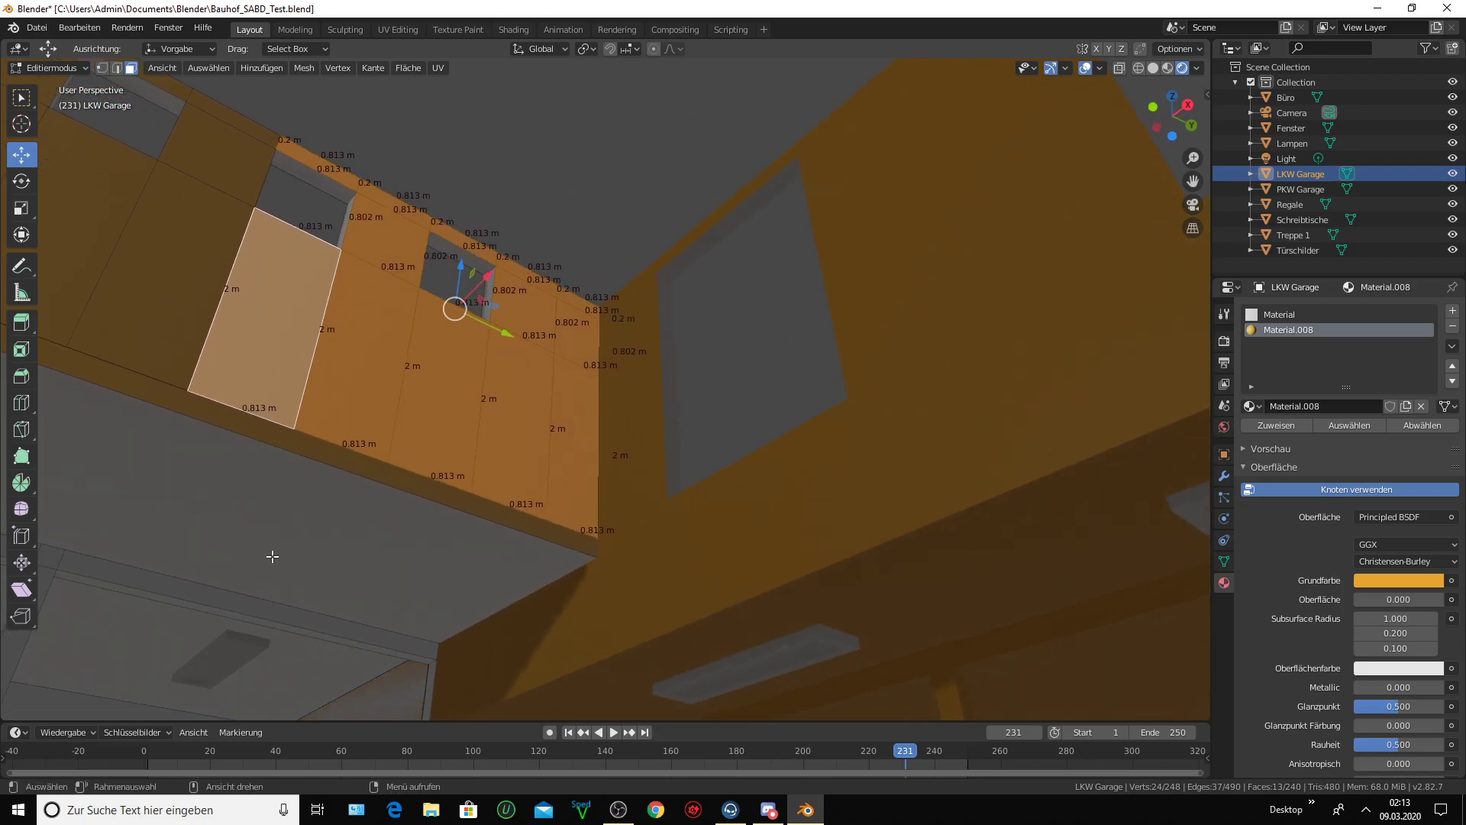
left_click(273, 557, "shift")
left_click(274, 633, "shift")
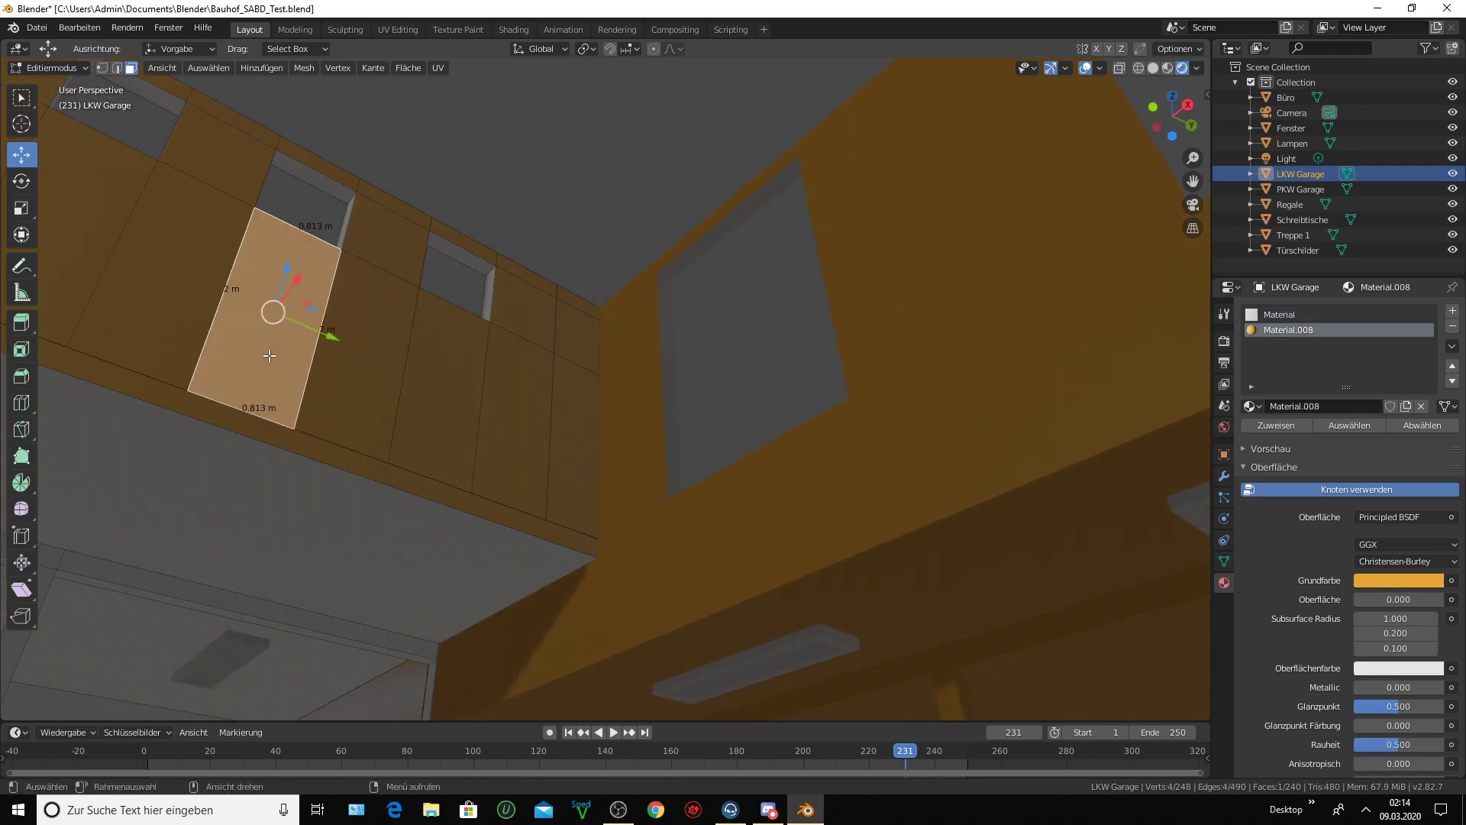
key("ctrl+z")
left_click(297, 534)
- Add the narrow underside strip and trim faces to the selection
left_click(252, 608, "shift")
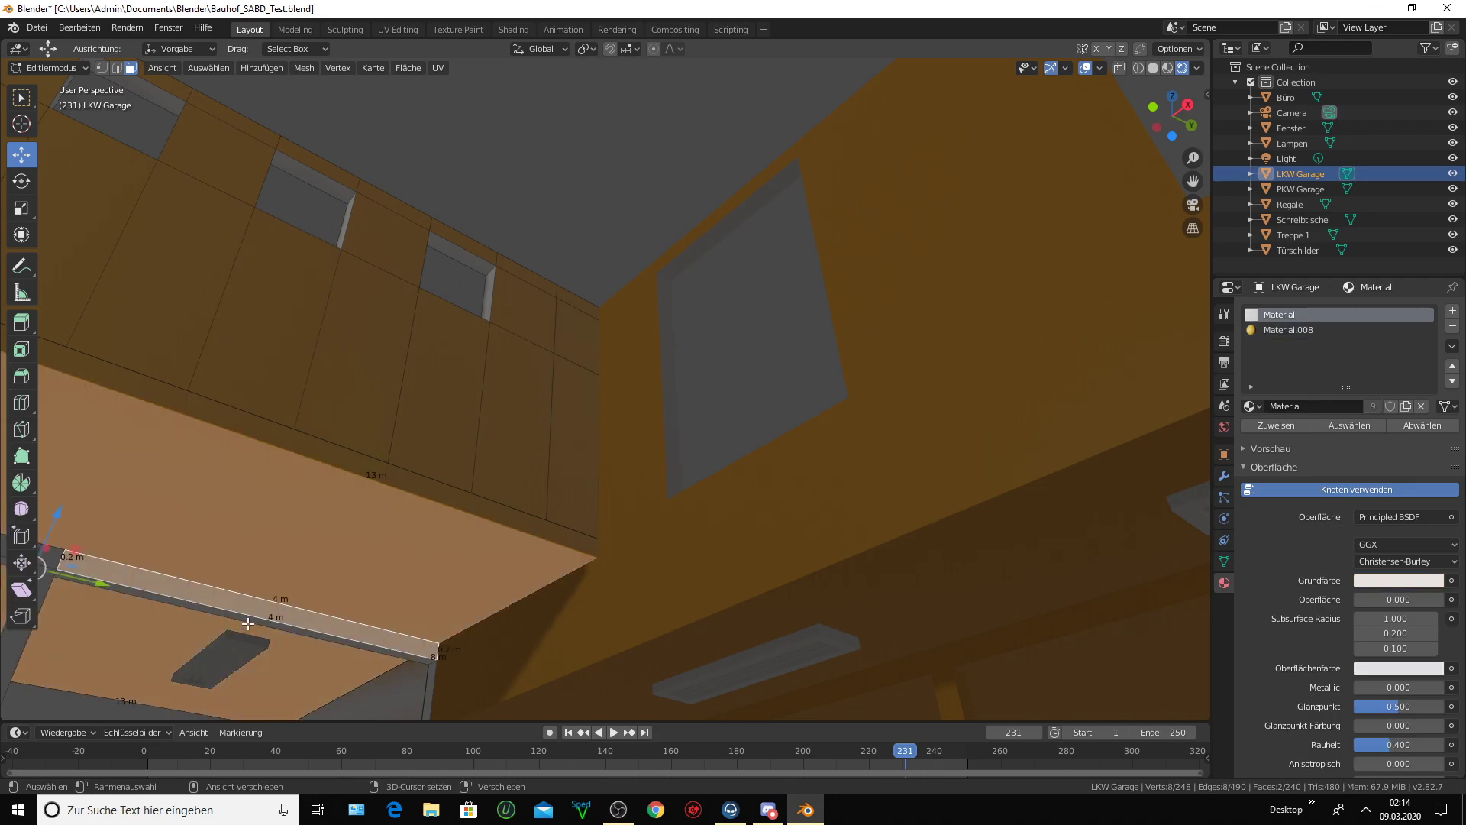
left_click(401, 663, "shift")
left_click(221, 658, "shift")
left_click(409, 691, "shift")
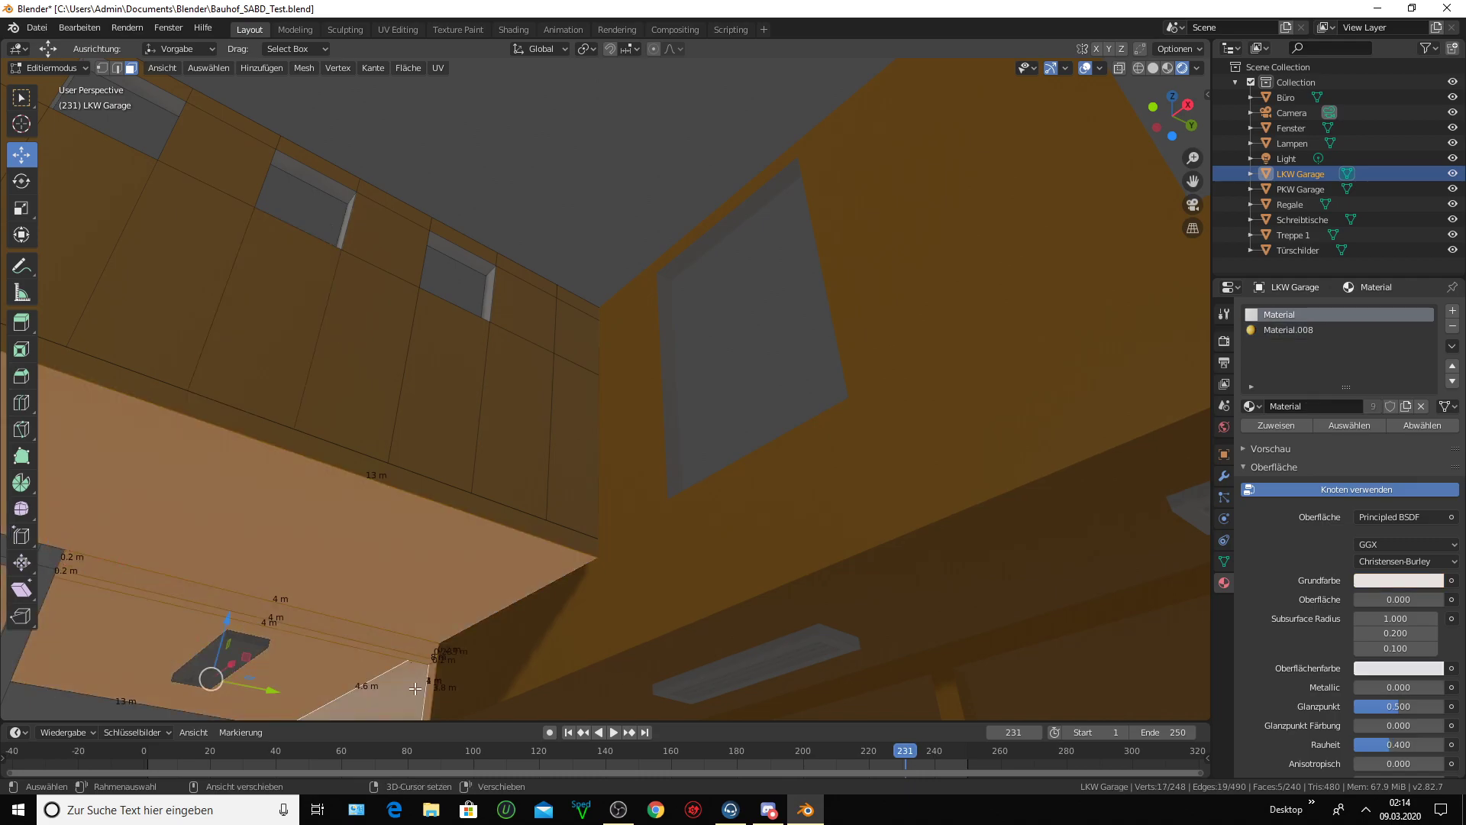
scroll(418, 682, "down", 4)
scroll(418, 682, "down", 3)
middle_click_drag(419, 682, 459, 665)
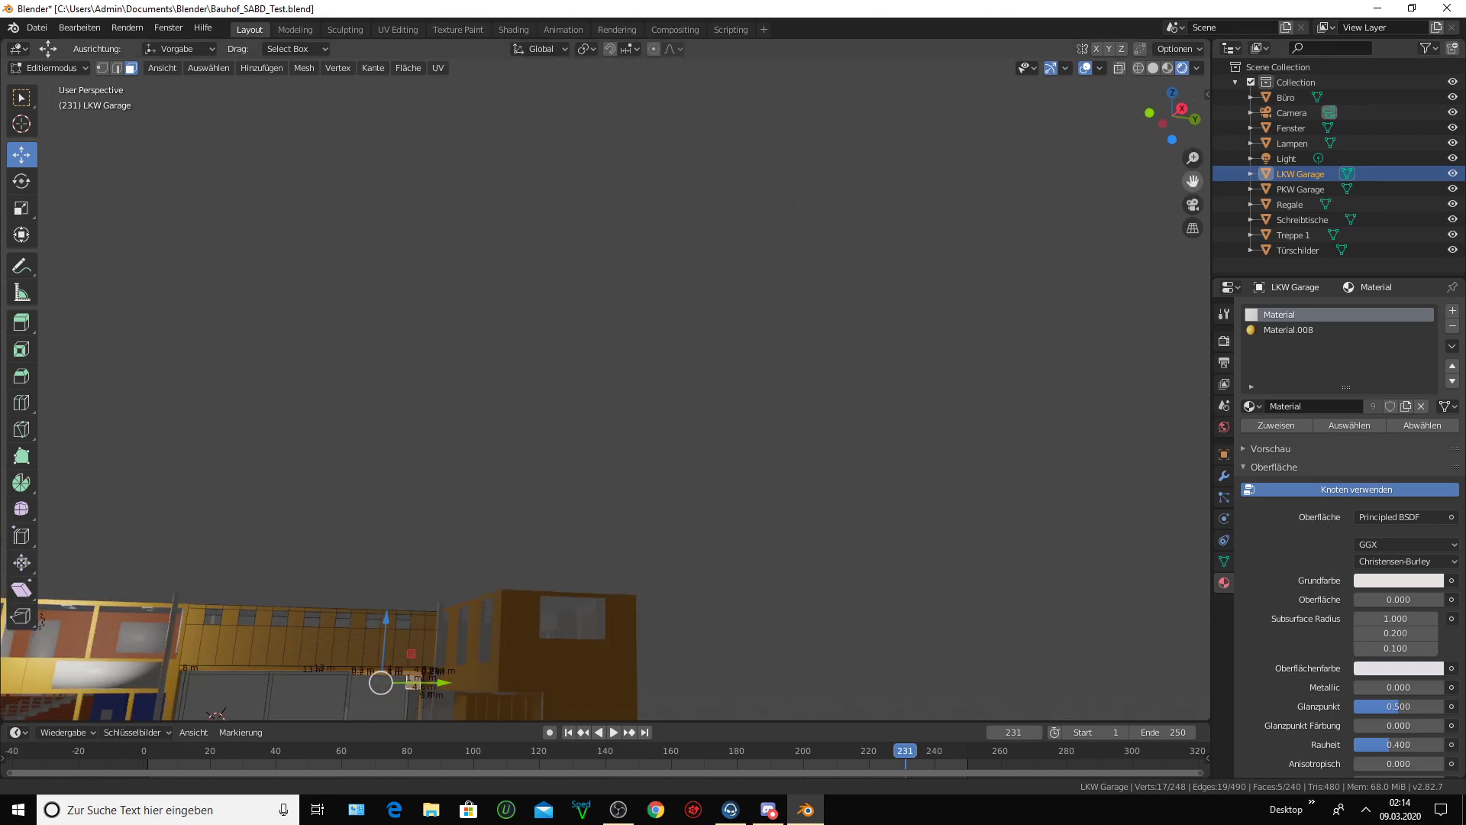
scroll(419, 523, "up", 2)
scroll(389, 509, "up", 2)
scroll(389, 509, "up", 2)
scroll(389, 510, "up", 1)
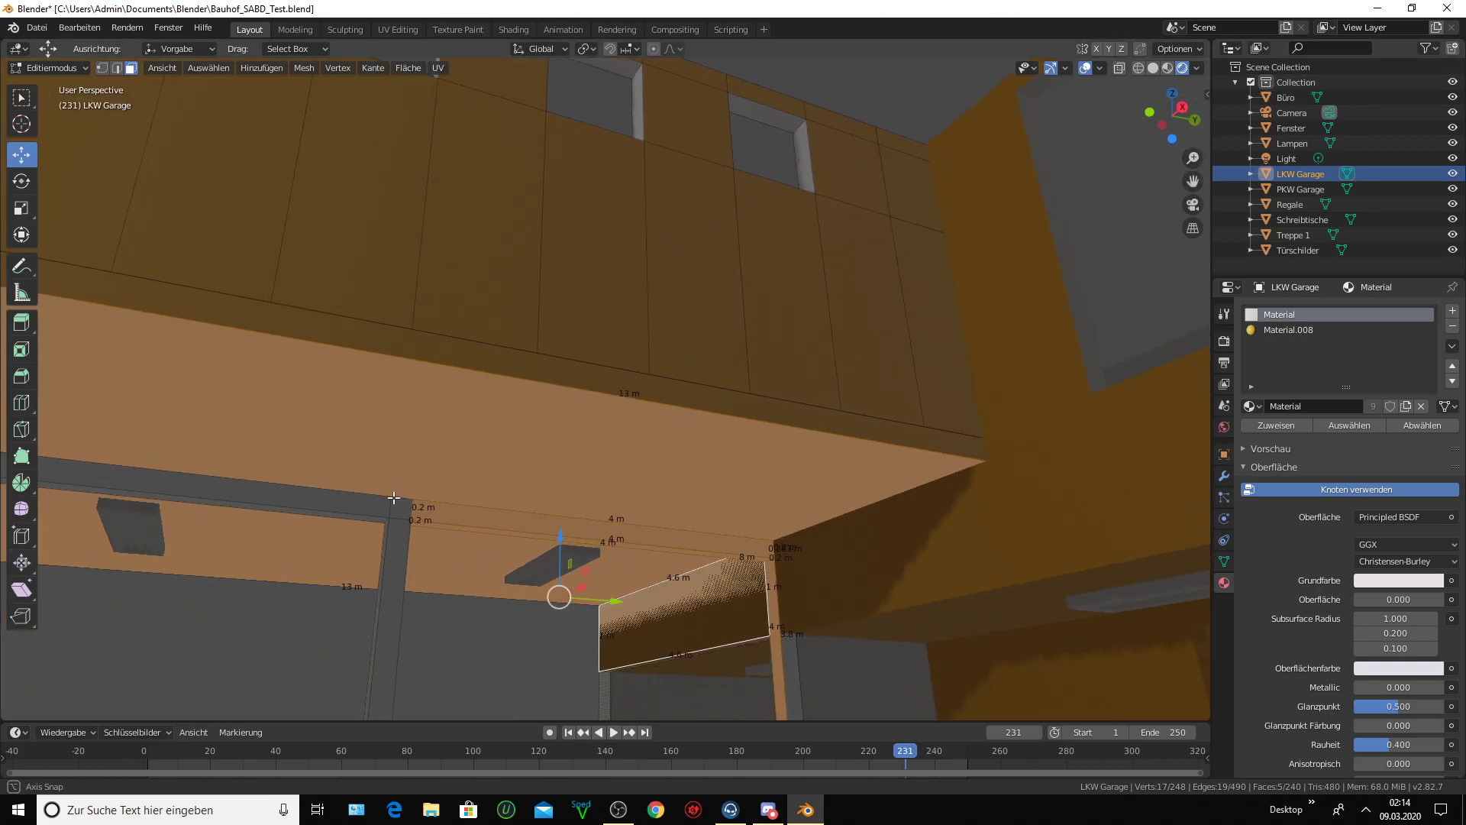
scroll(389, 509, "up", 2)
scroll(389, 509, "up", 1)
- Add the wall beam, the pillar faces, the large left wall face and the edge strip
left_click(371, 477)
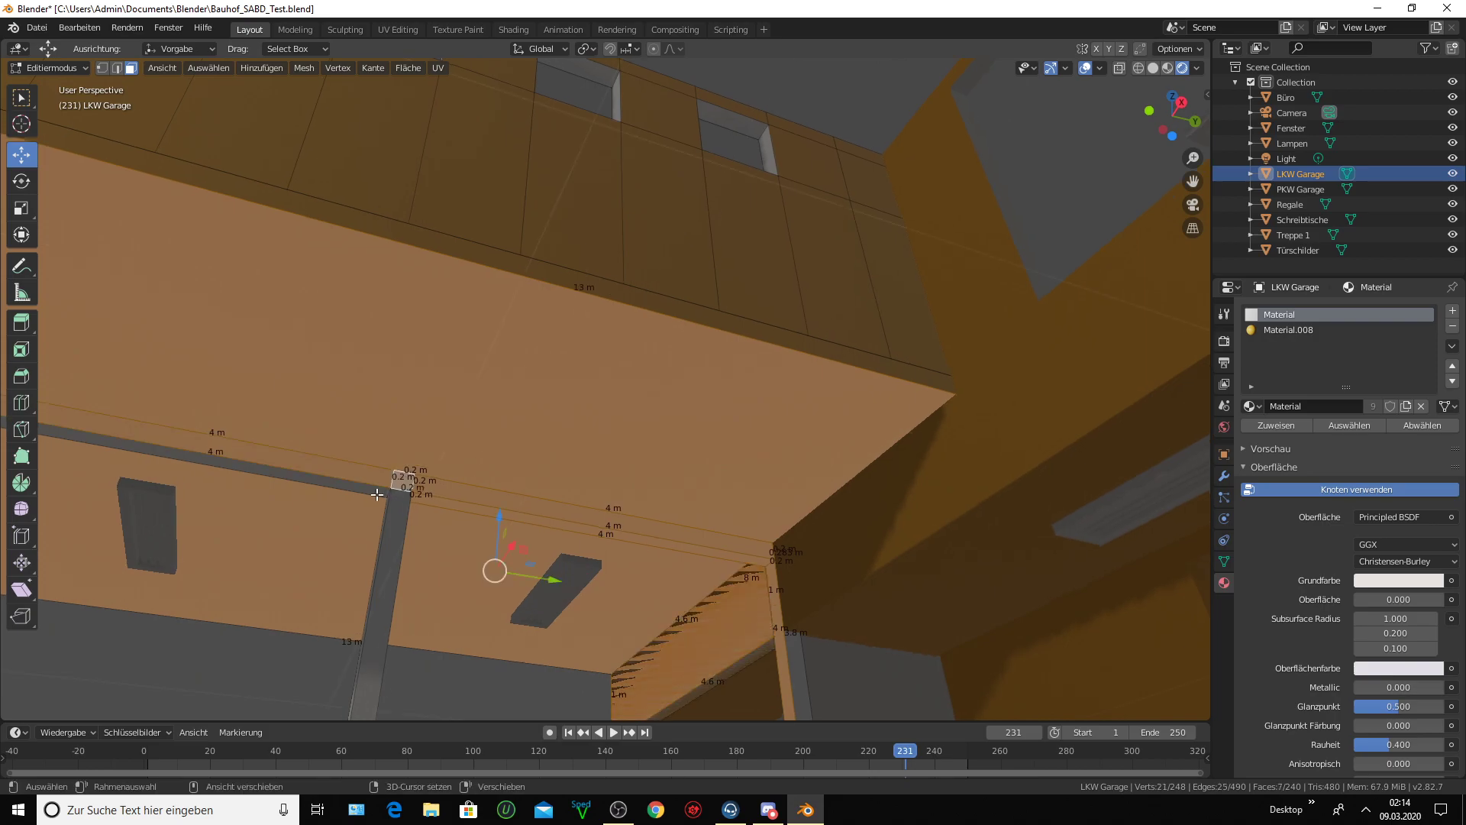
left_click(382, 497, "shift")
left_click(792, 663, "shift")
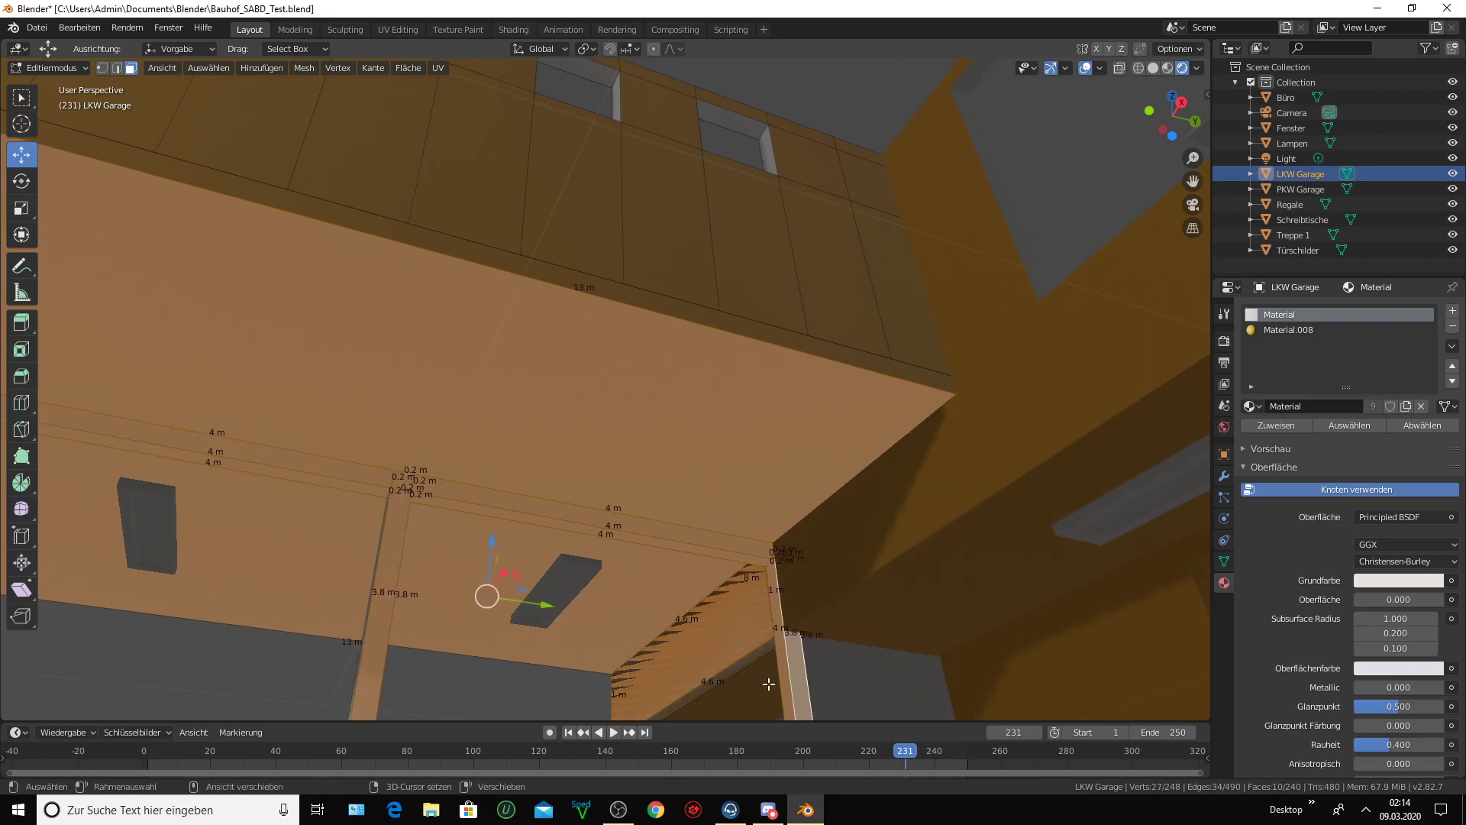
mouse_move(726, 664)
middle_mouse_down()
mouse_move(767, 637)
mouse_move(744, 579)
middle_mouse_up()
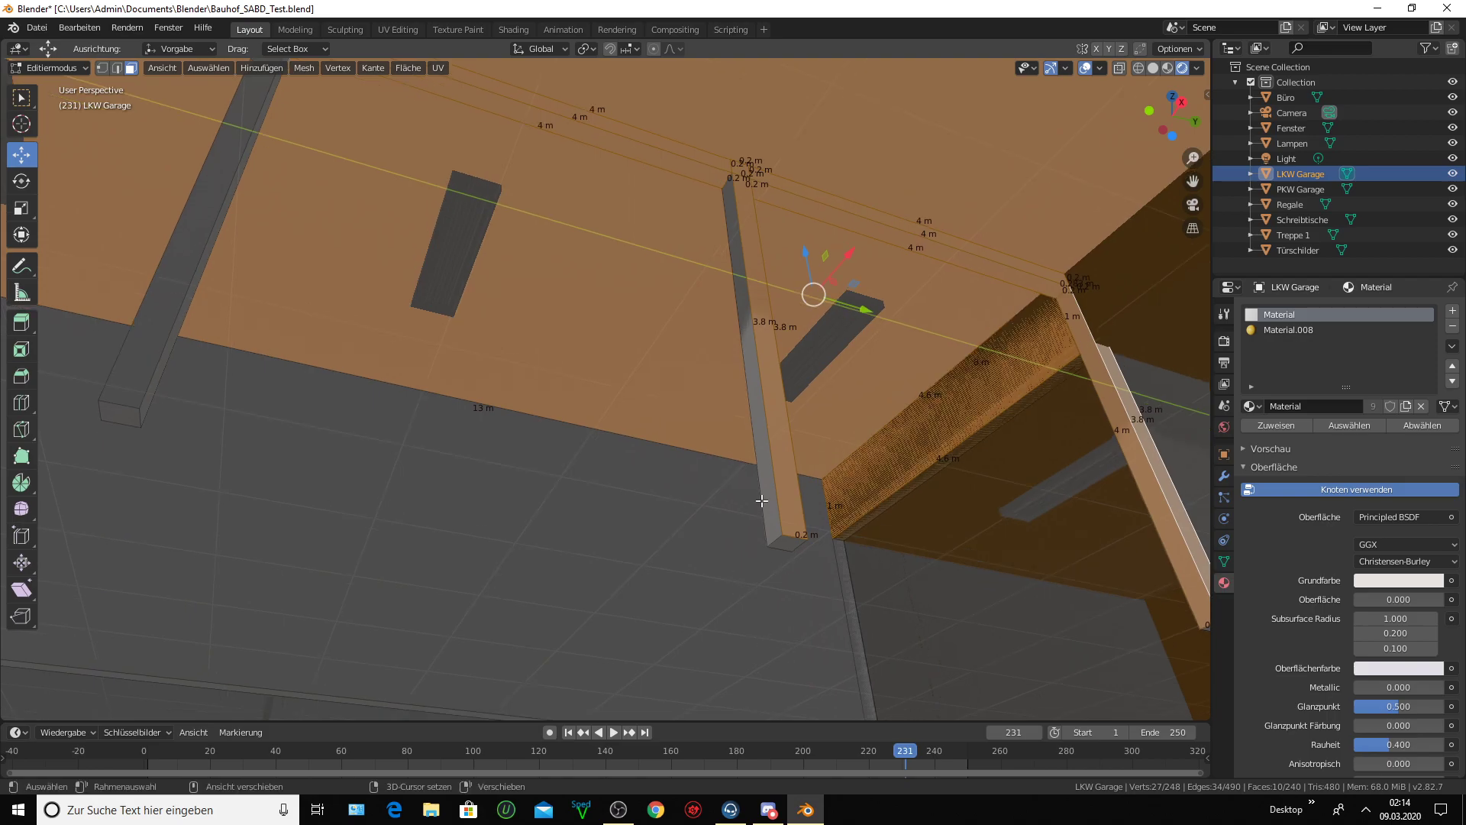
left_click(786, 500, "shift")
middle_click_drag(895, 562, 883, 546)
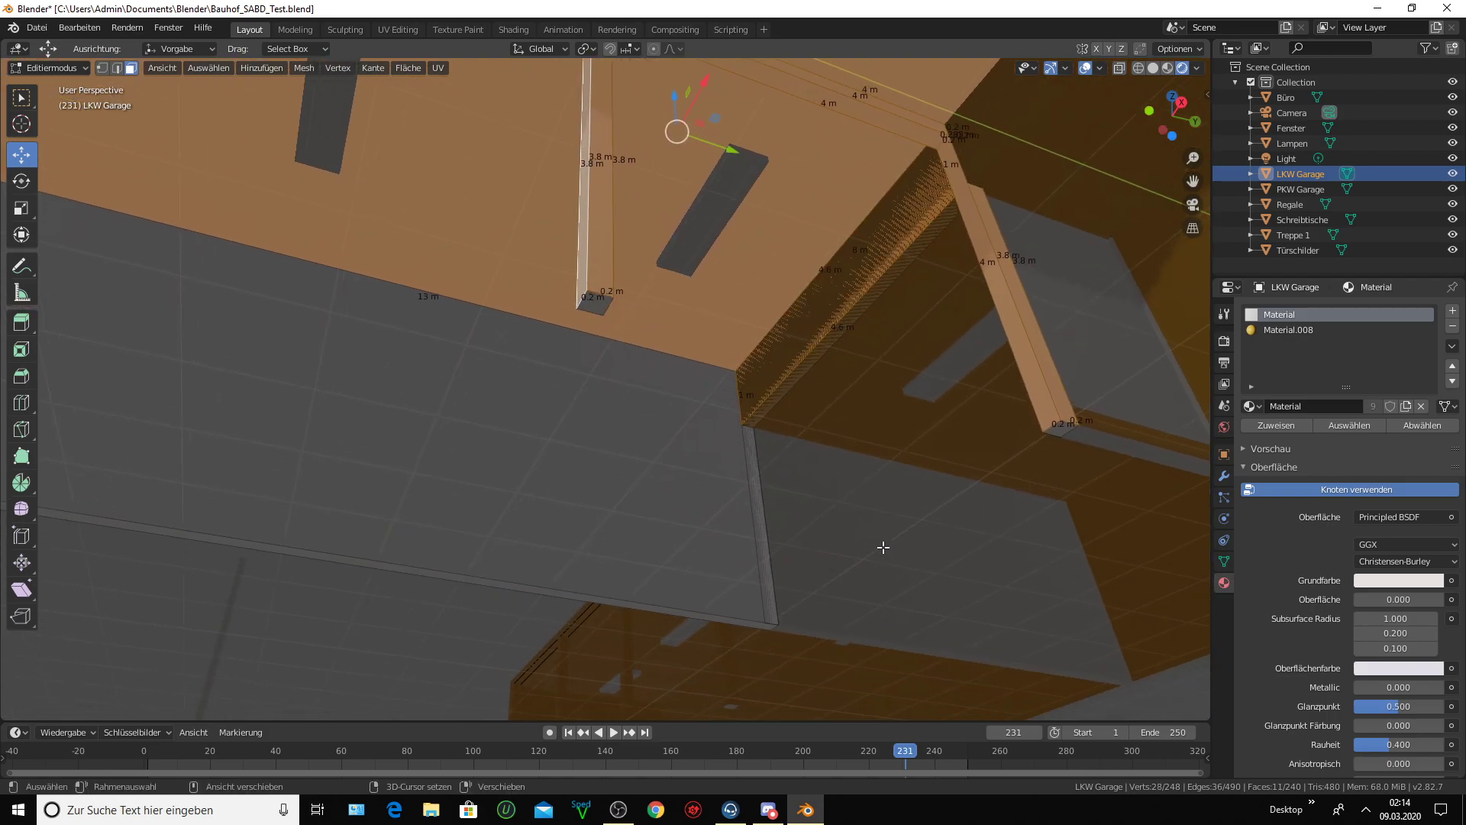
left_click(648, 524, "shift")
left_click(761, 514, "shift")
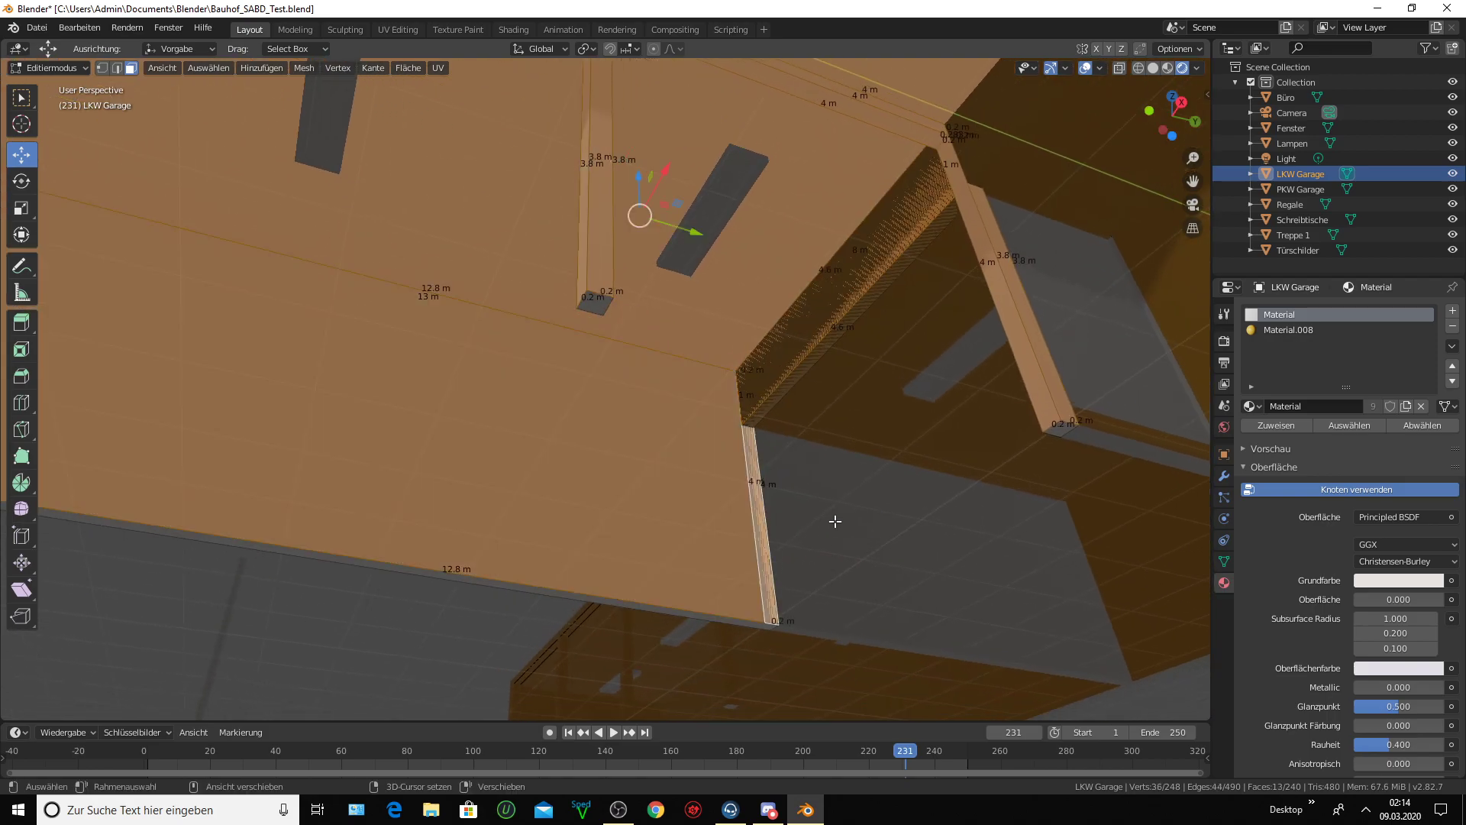
middle_click_drag(685, 548, 692, 543)
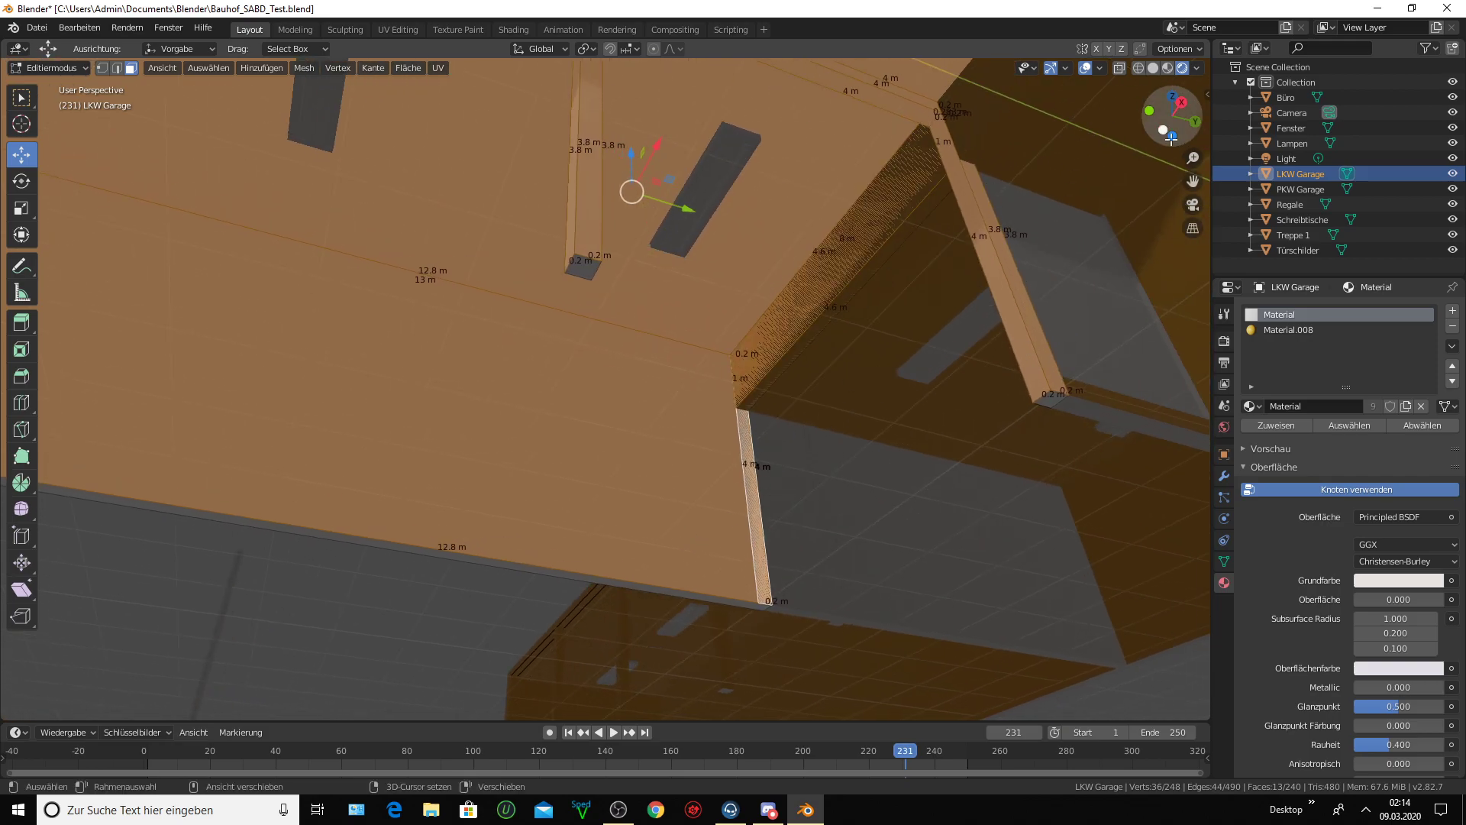
- Add another beam face and the left wall face to the selection
left_click_drag(1193, 158, 1193, 115)
scroll(730, 279, "down", 3)
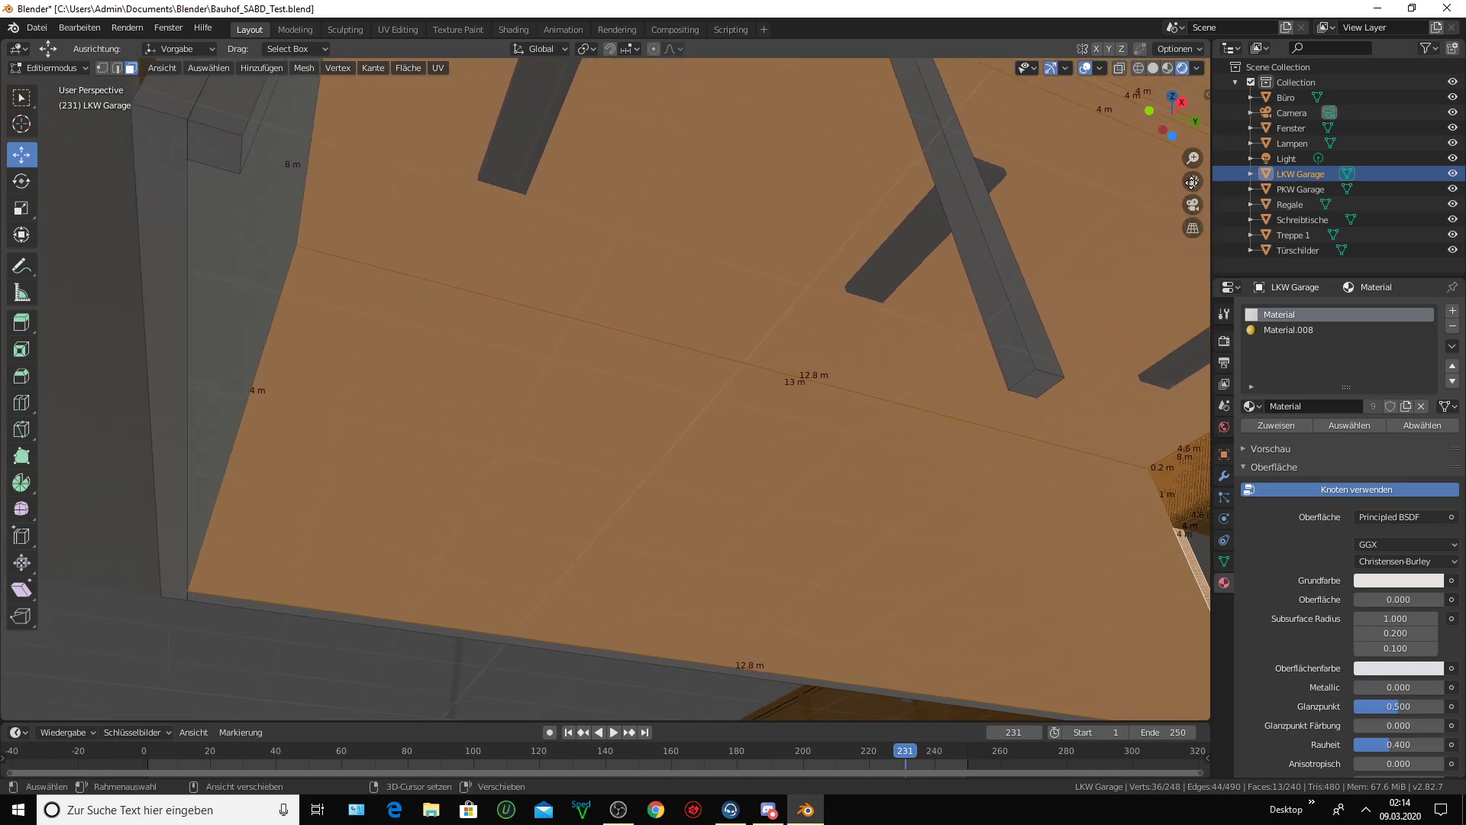
scroll(729, 273, "up", 1)
left_click(809, 236, "shift")
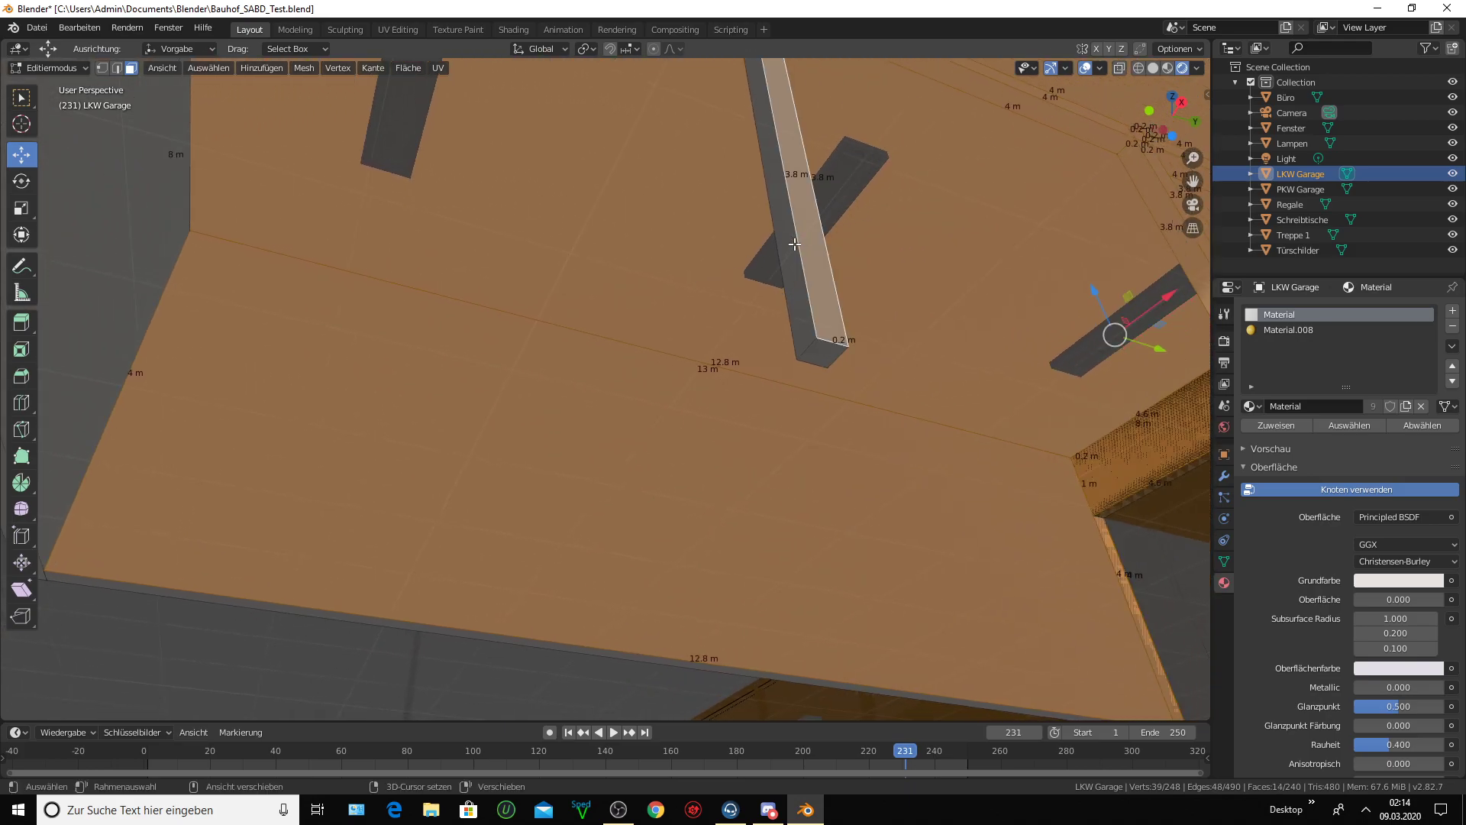
left_click(126, 300, "shift")
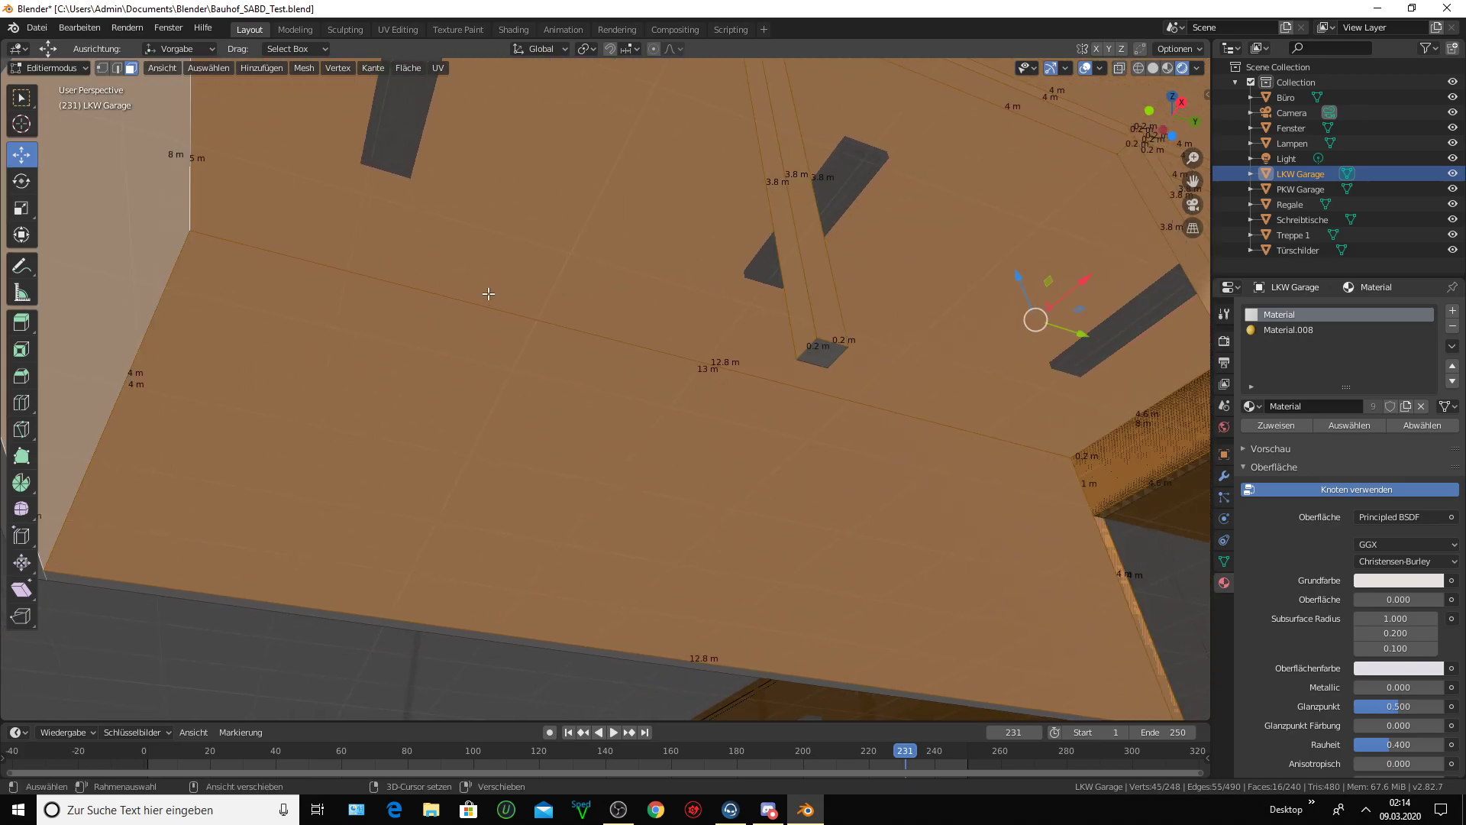
scroll(932, 282, "down", 2)
scroll(916, 291, "down", 3)
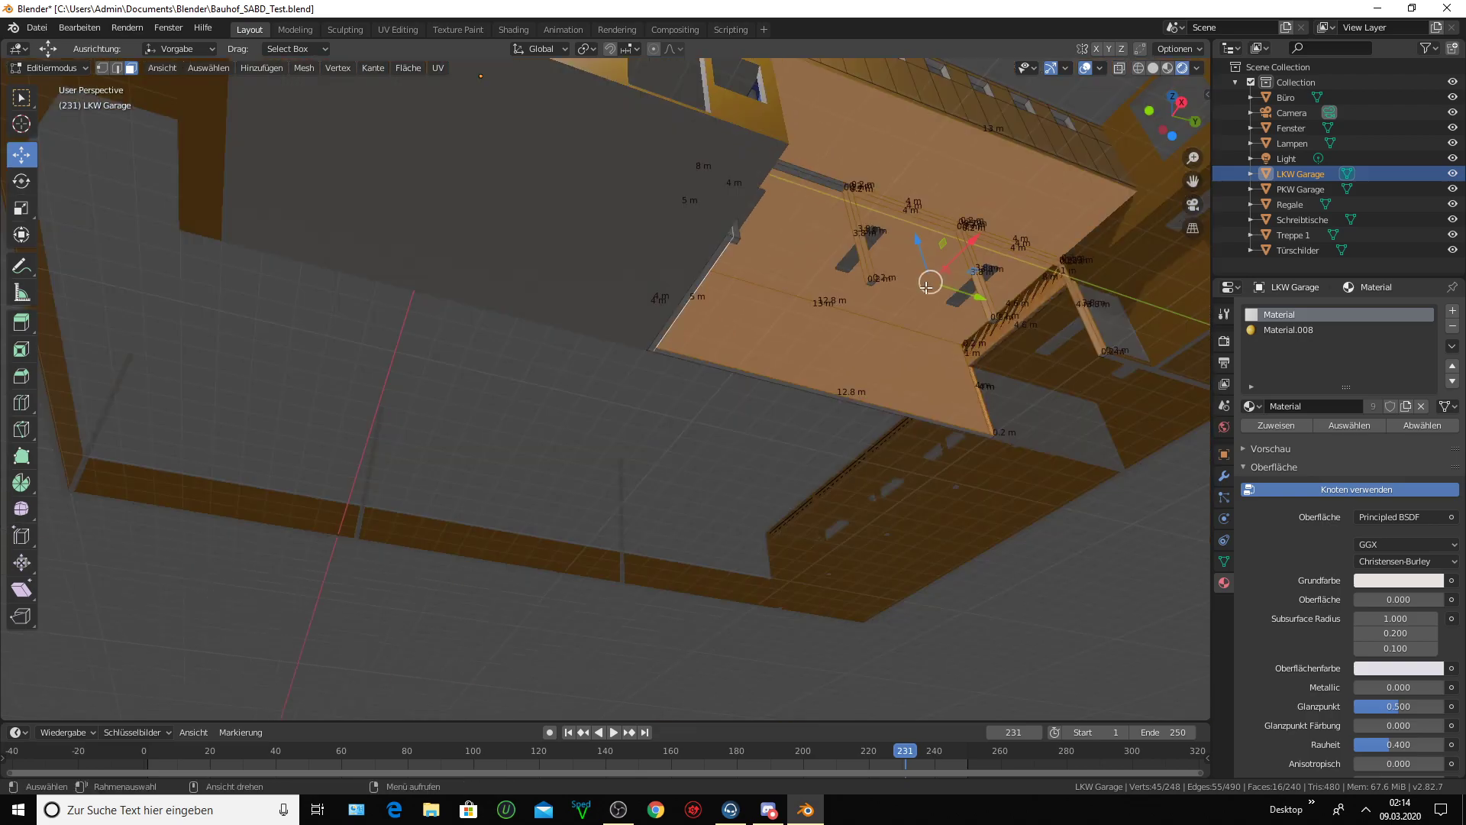
middle_click_drag(913, 295, 795, 332)
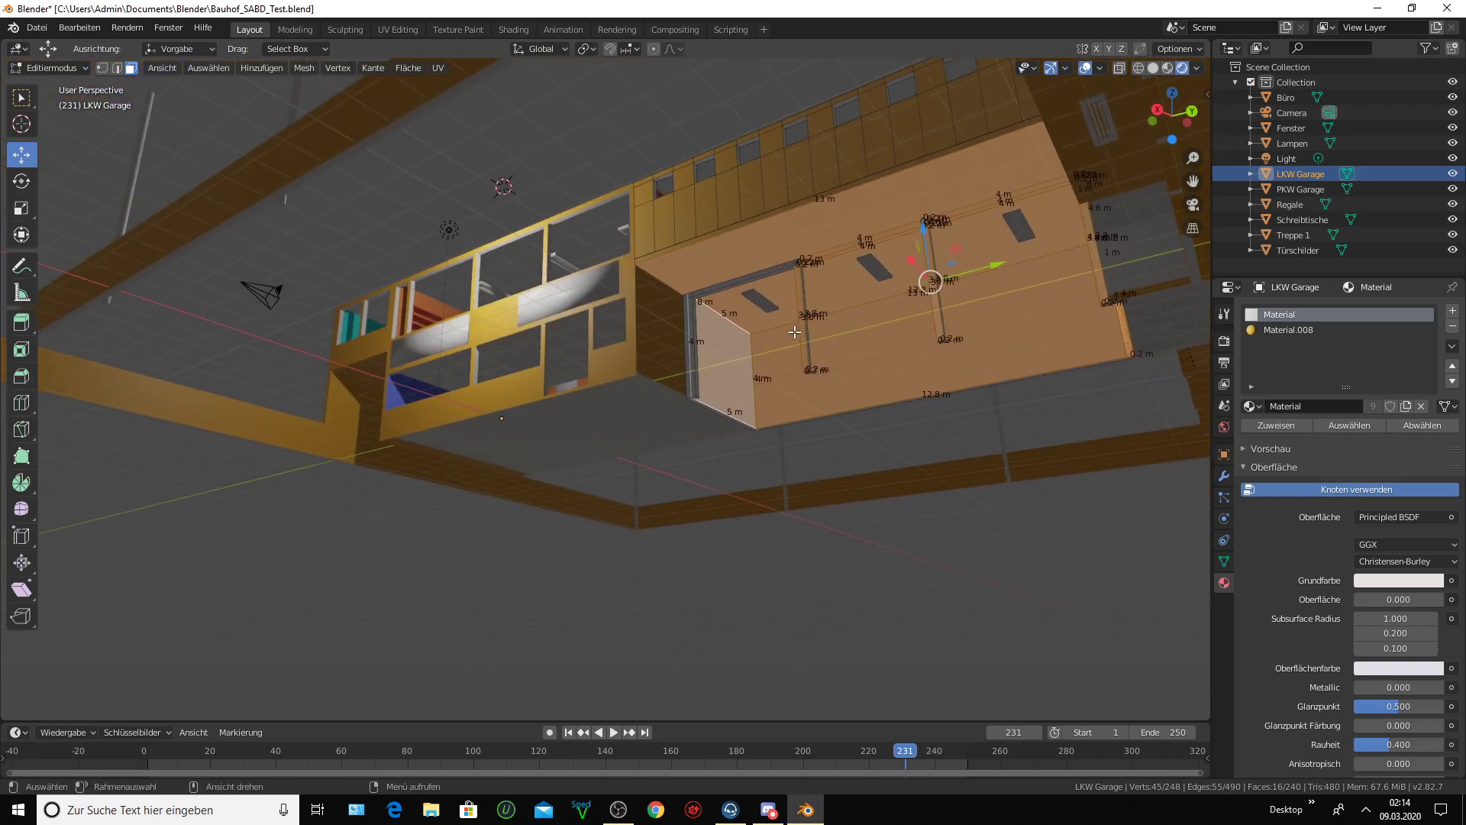
scroll(795, 332, "up", 5)
- Add the ceiling beams and left vertical beam, then assign orange Material.008
left_click(685, 183, "shift")
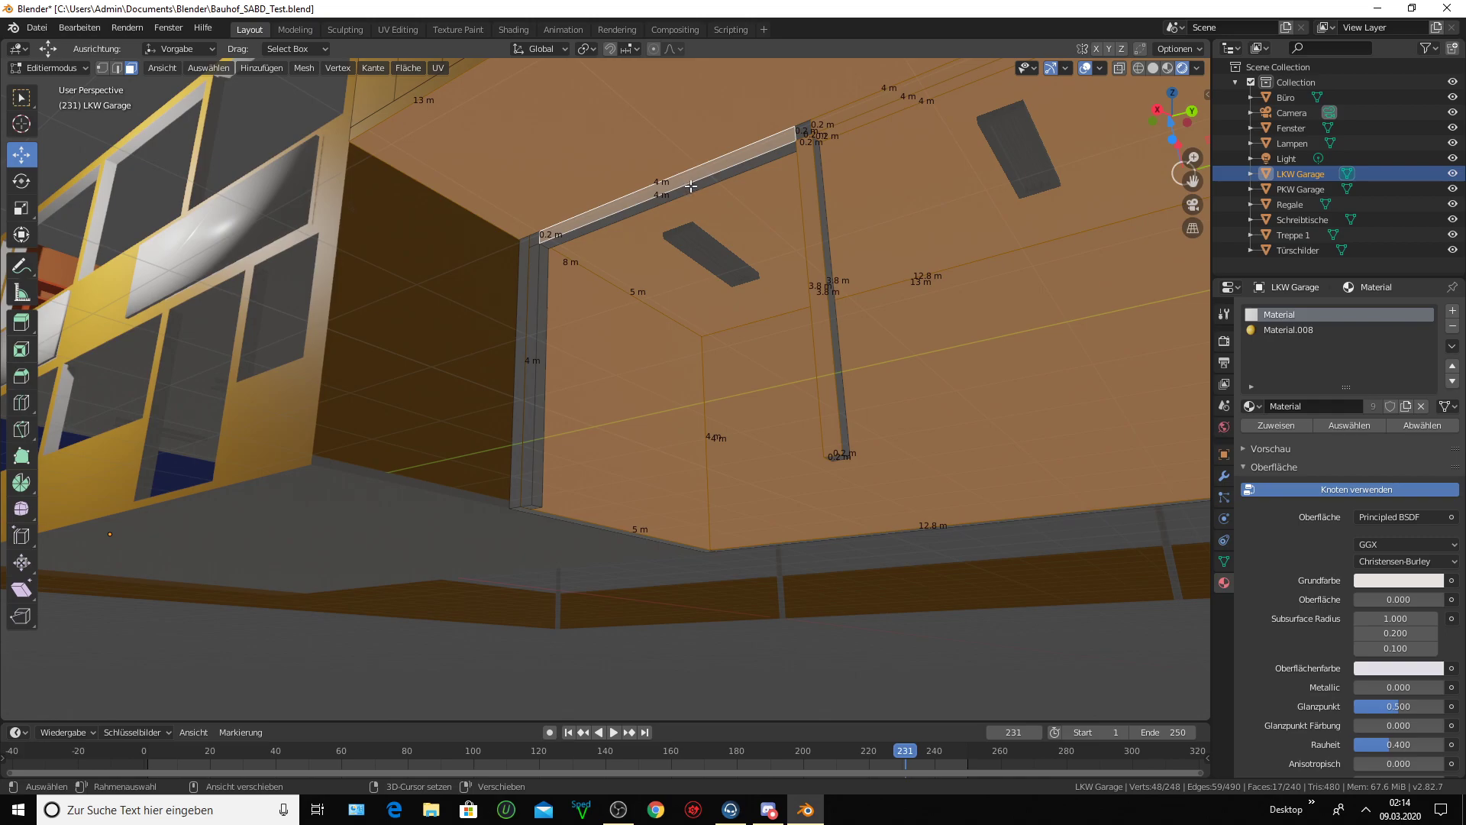
left_click(816, 171, "shift")
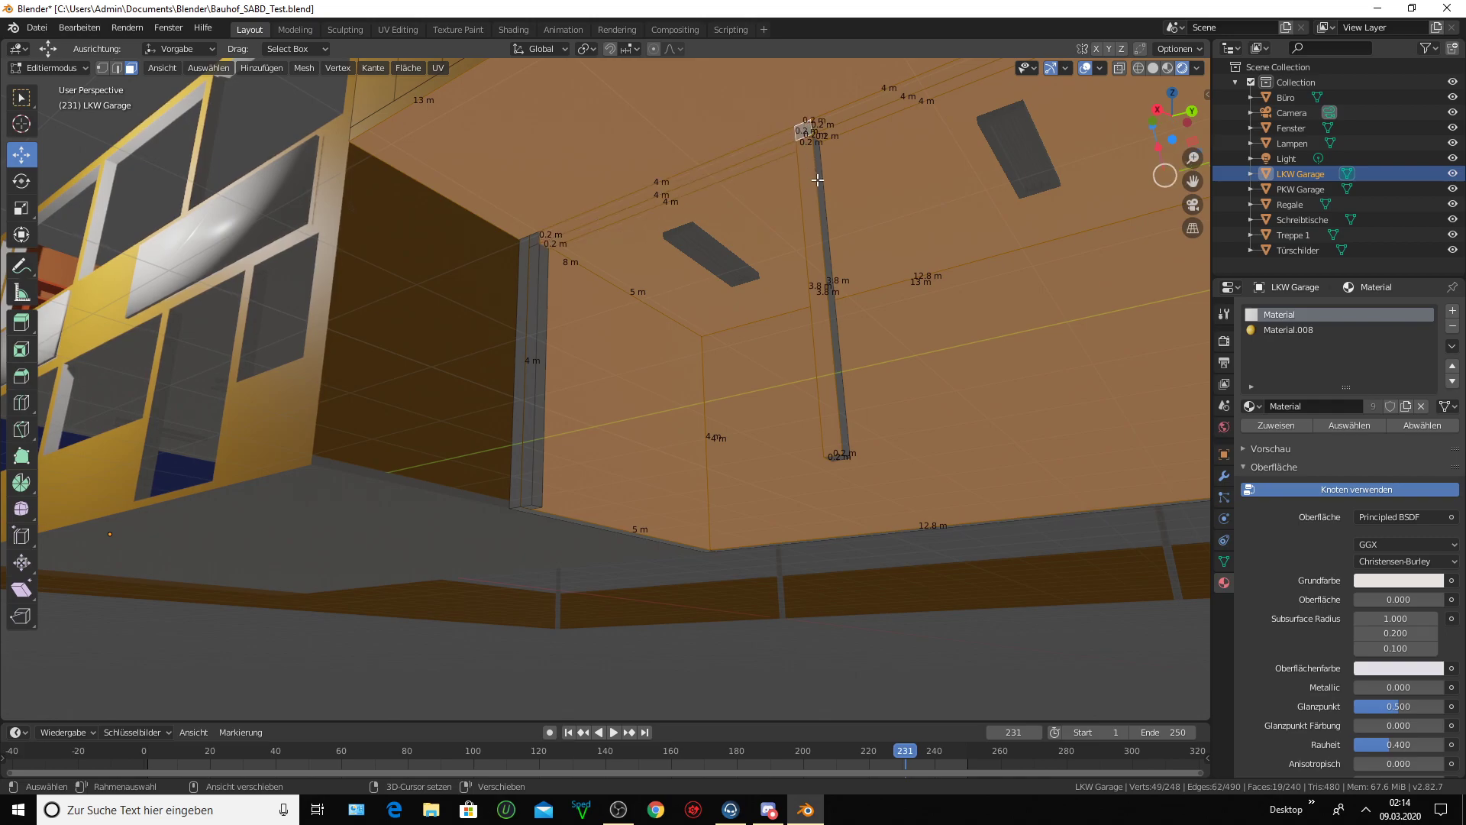
left_click(527, 344, "shift")
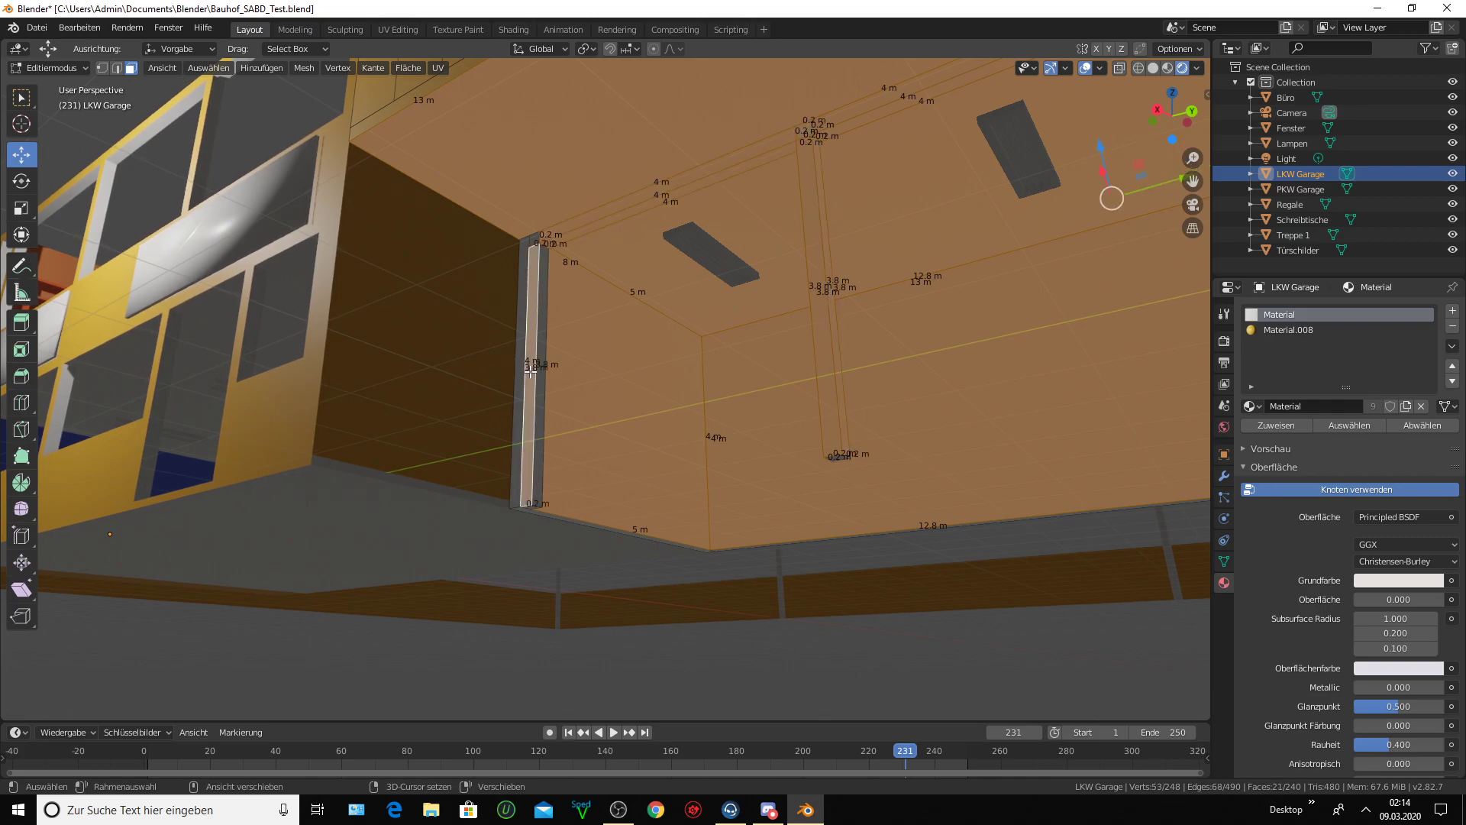
left_click(521, 369, "shift")
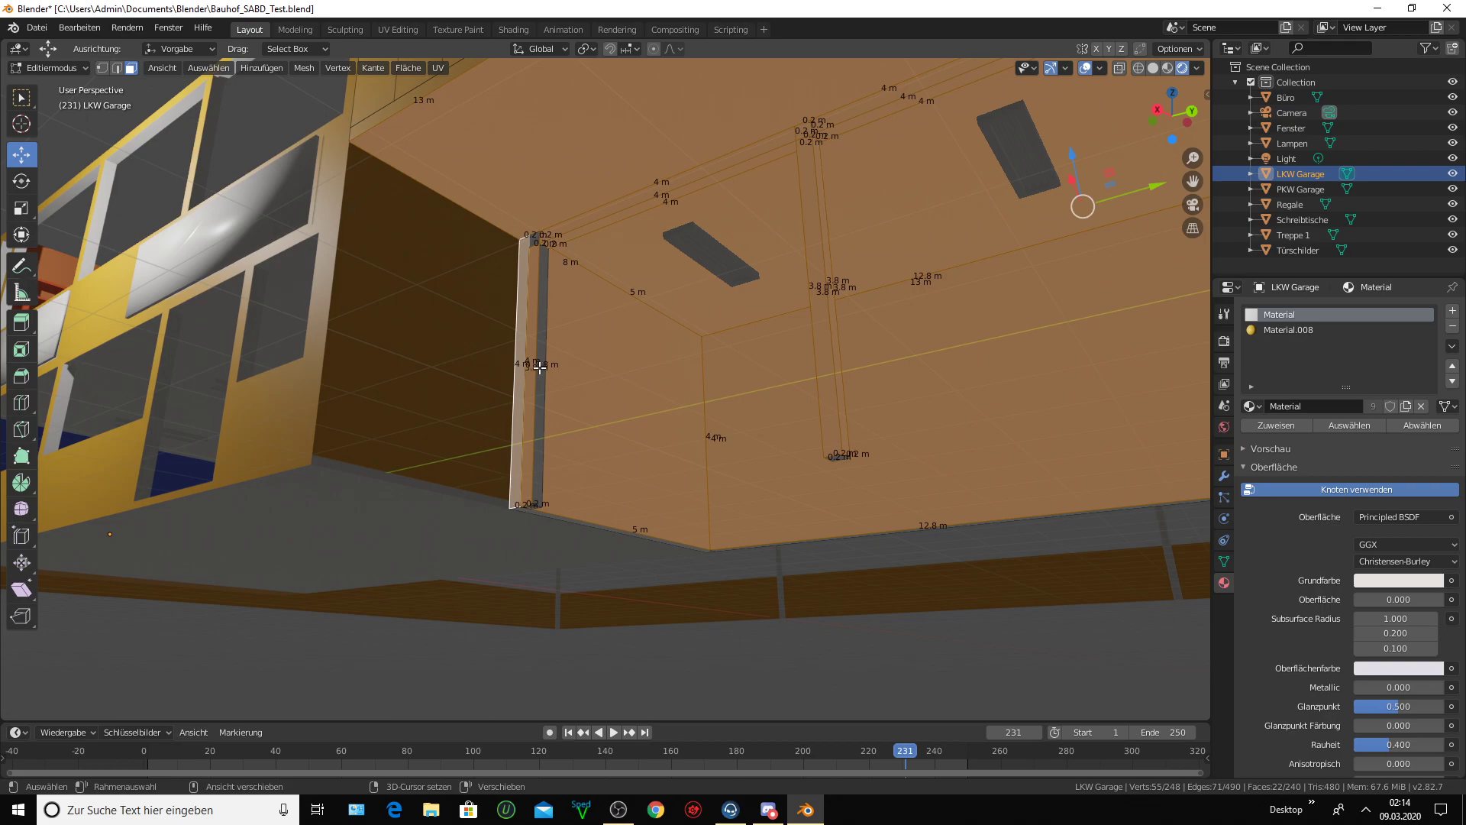
left_click(537, 236, "shift")
left_click(1284, 331)
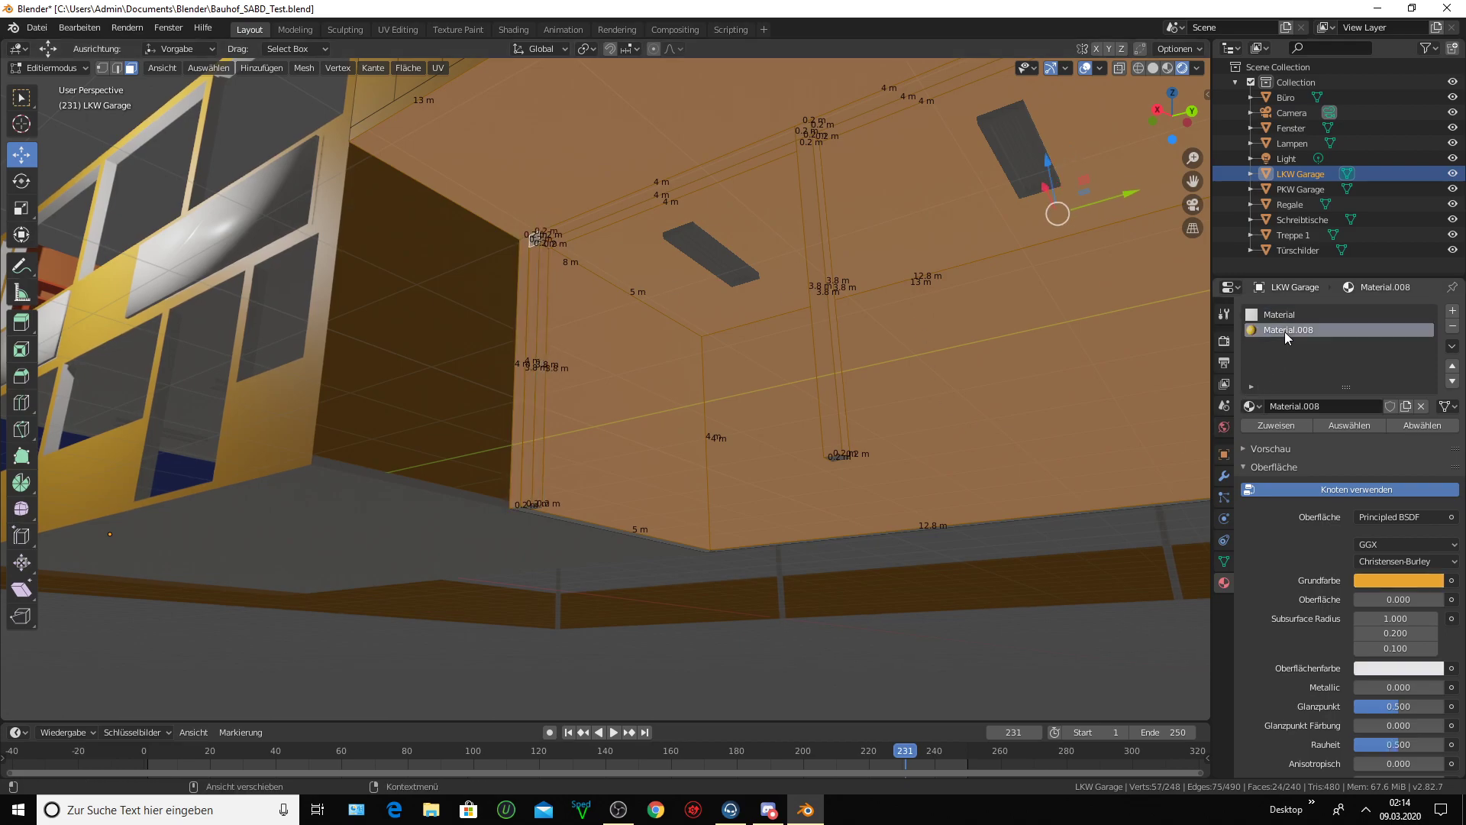
left_click(1274, 425)
- Select the vertical, top horizontal and diagonal beam faces, leaving out the ceiling face
left_click(870, 393)
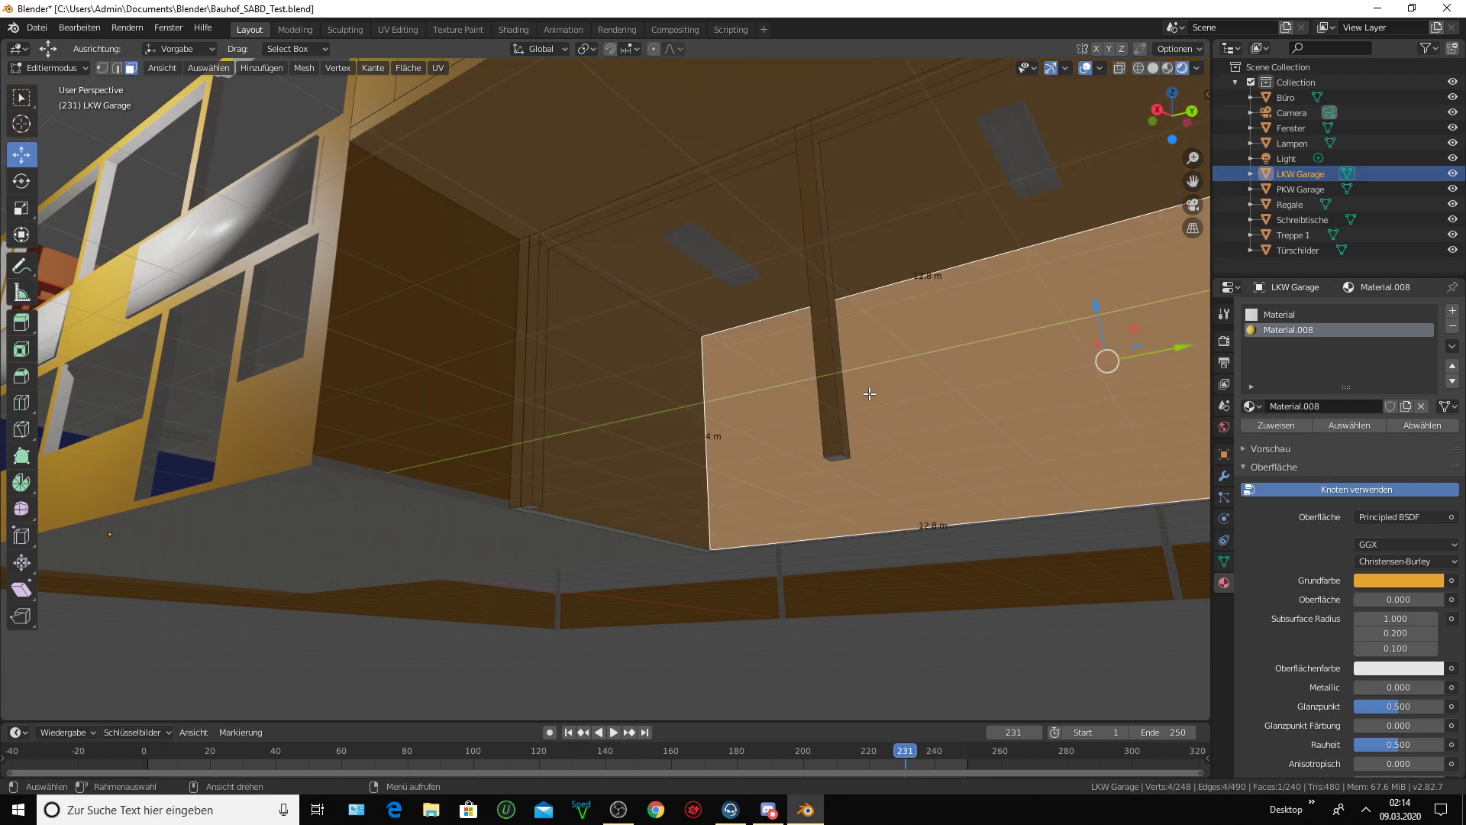
middle_click_drag(915, 381, 762, 369)
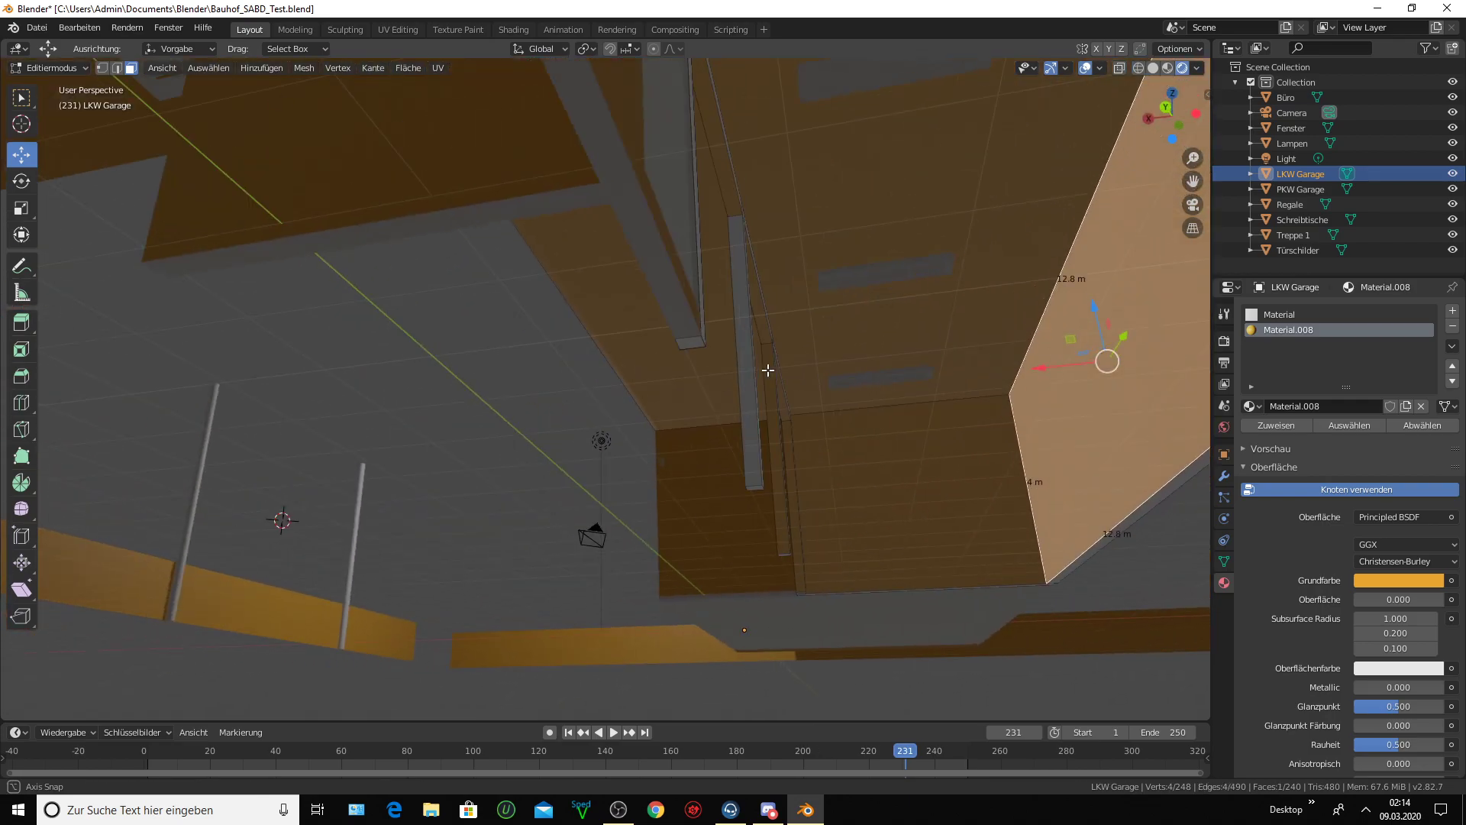
left_click(752, 364, "shift")
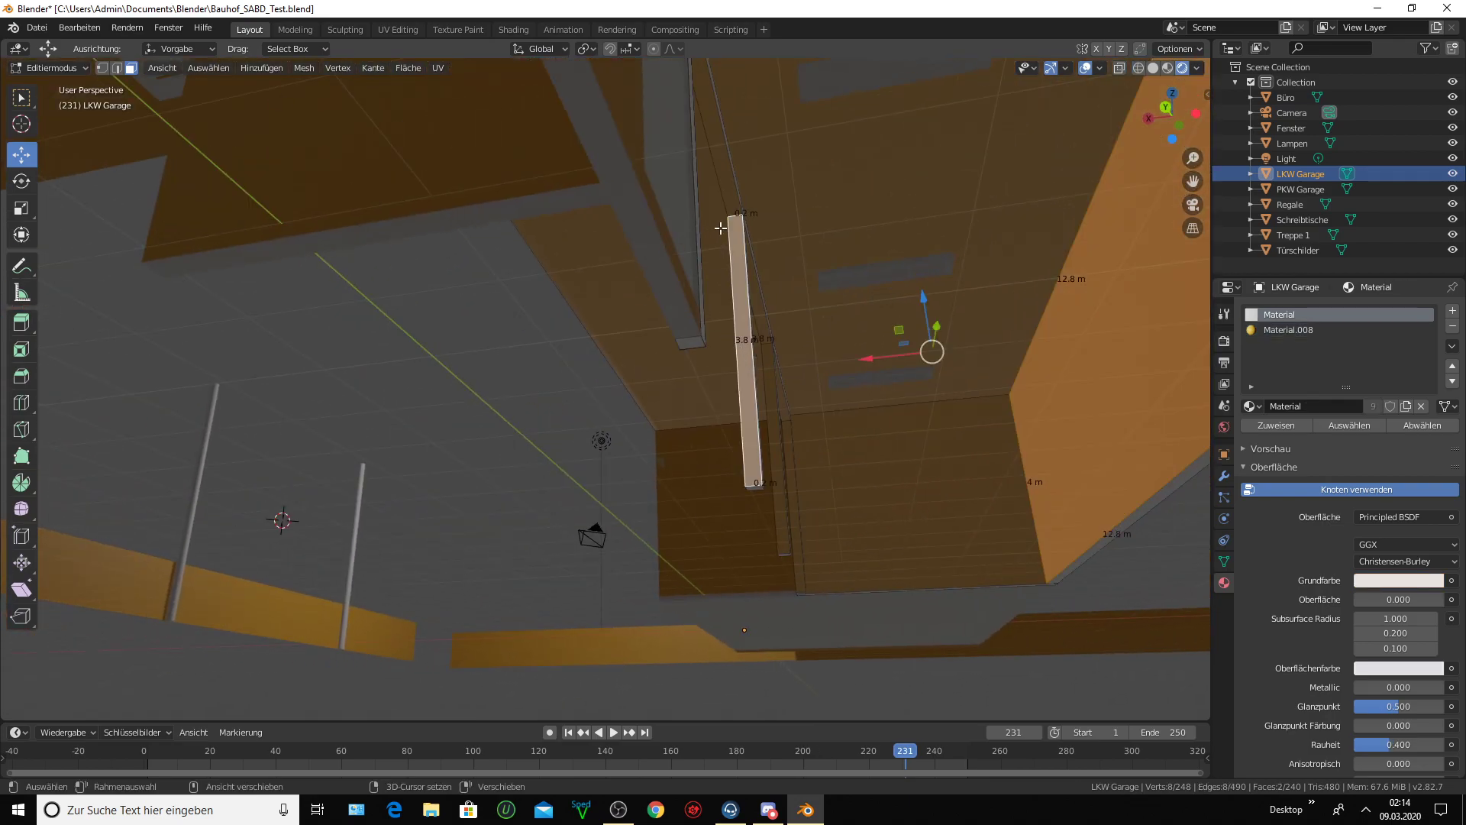
middle_click_drag(720, 228, 599, 225)
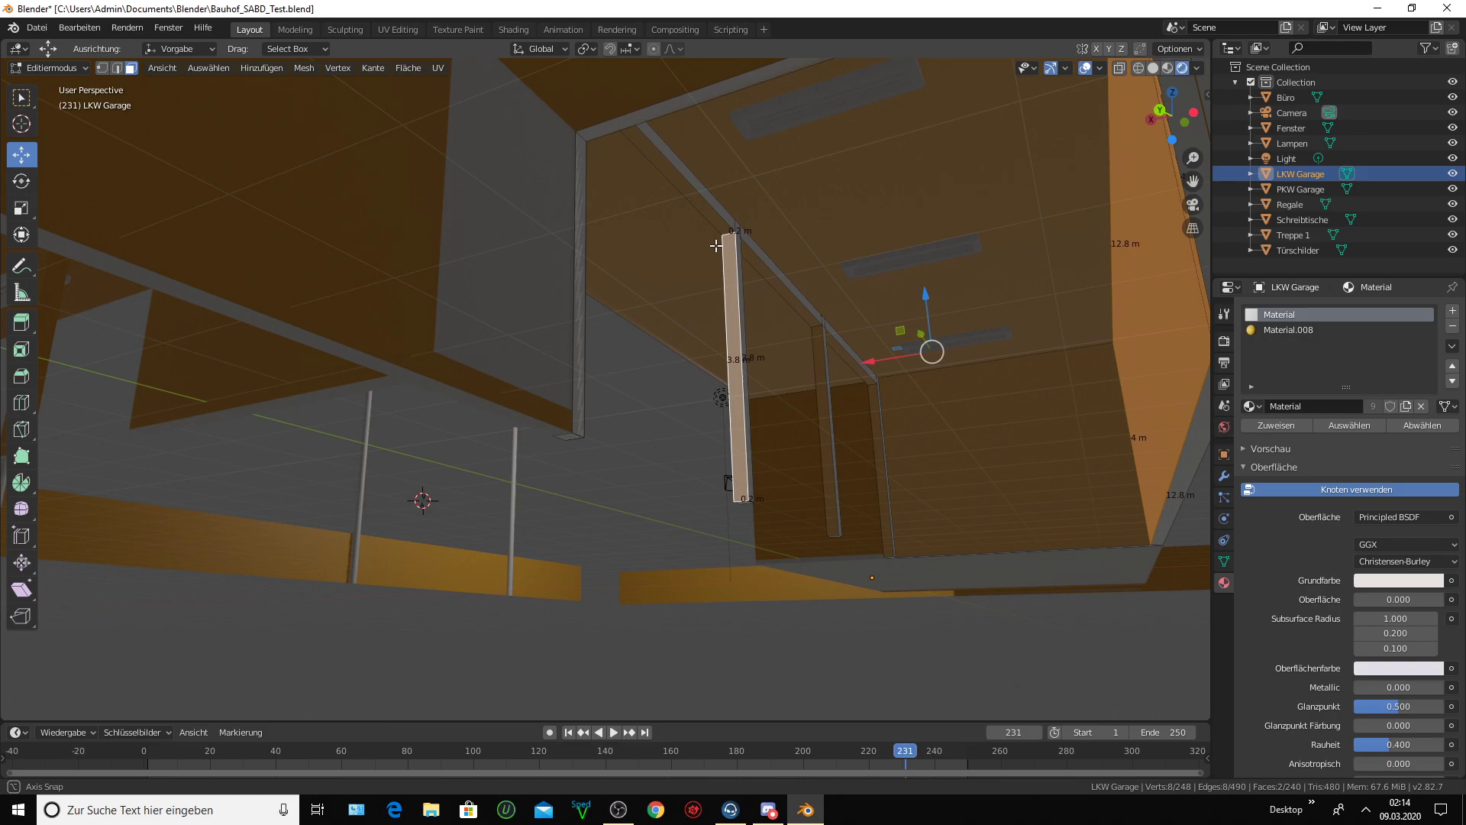
left_click(583, 225, "shift")
left_click(628, 120, "shift")
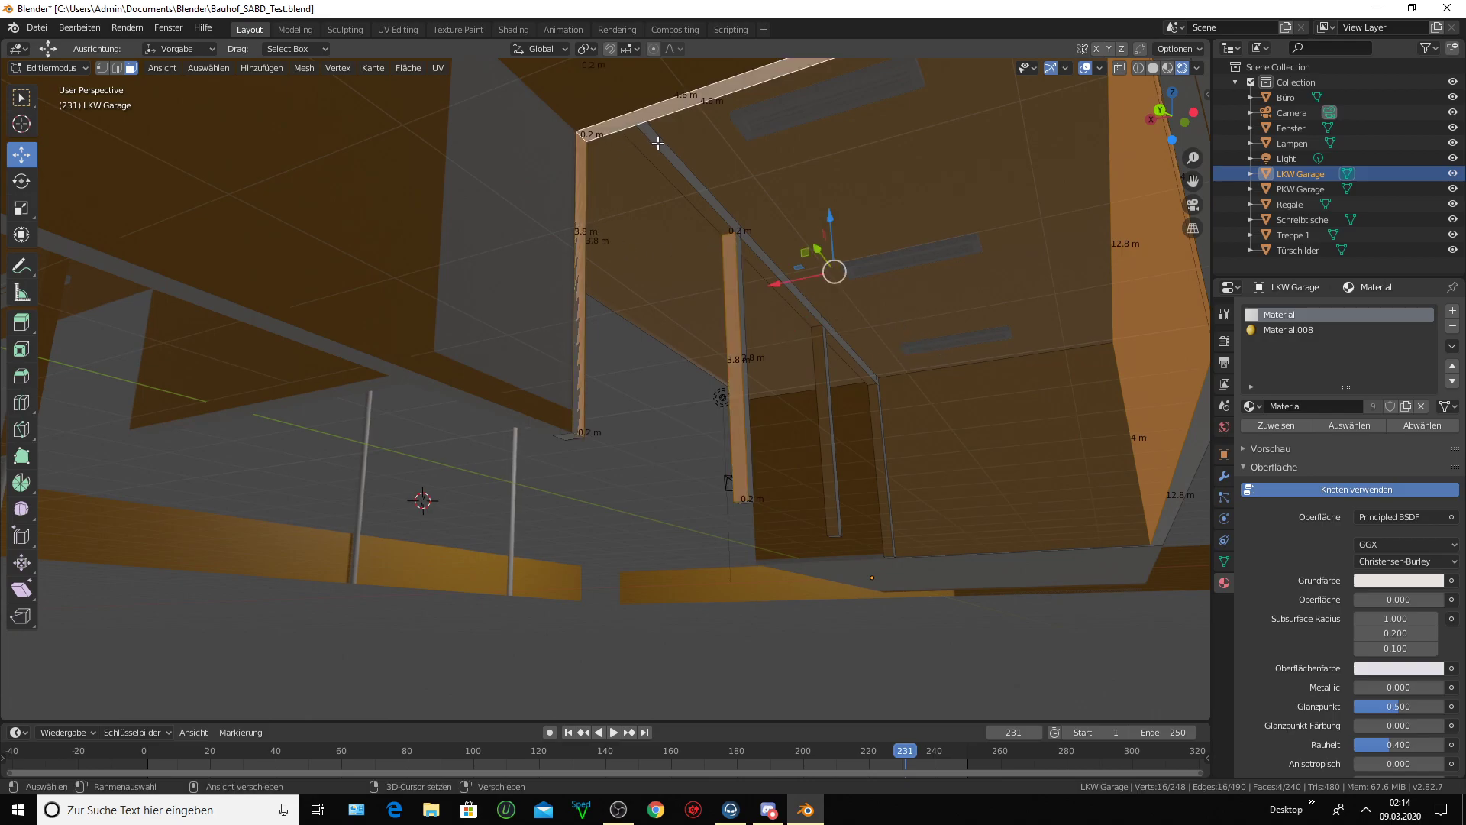
left_click(703, 191, "shift")
left_click(803, 290, "shift")
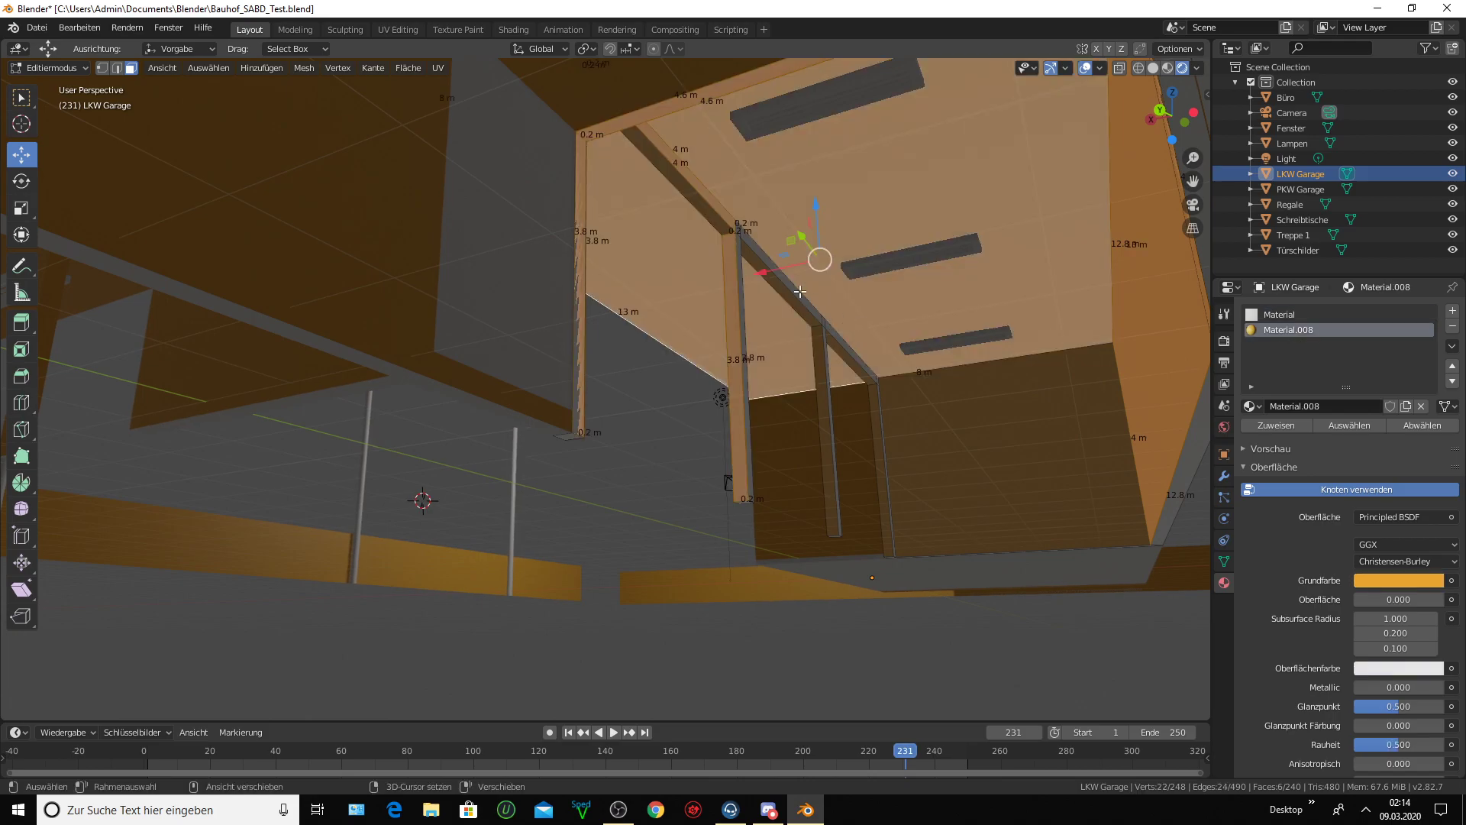
left_click(833, 208, "shift")
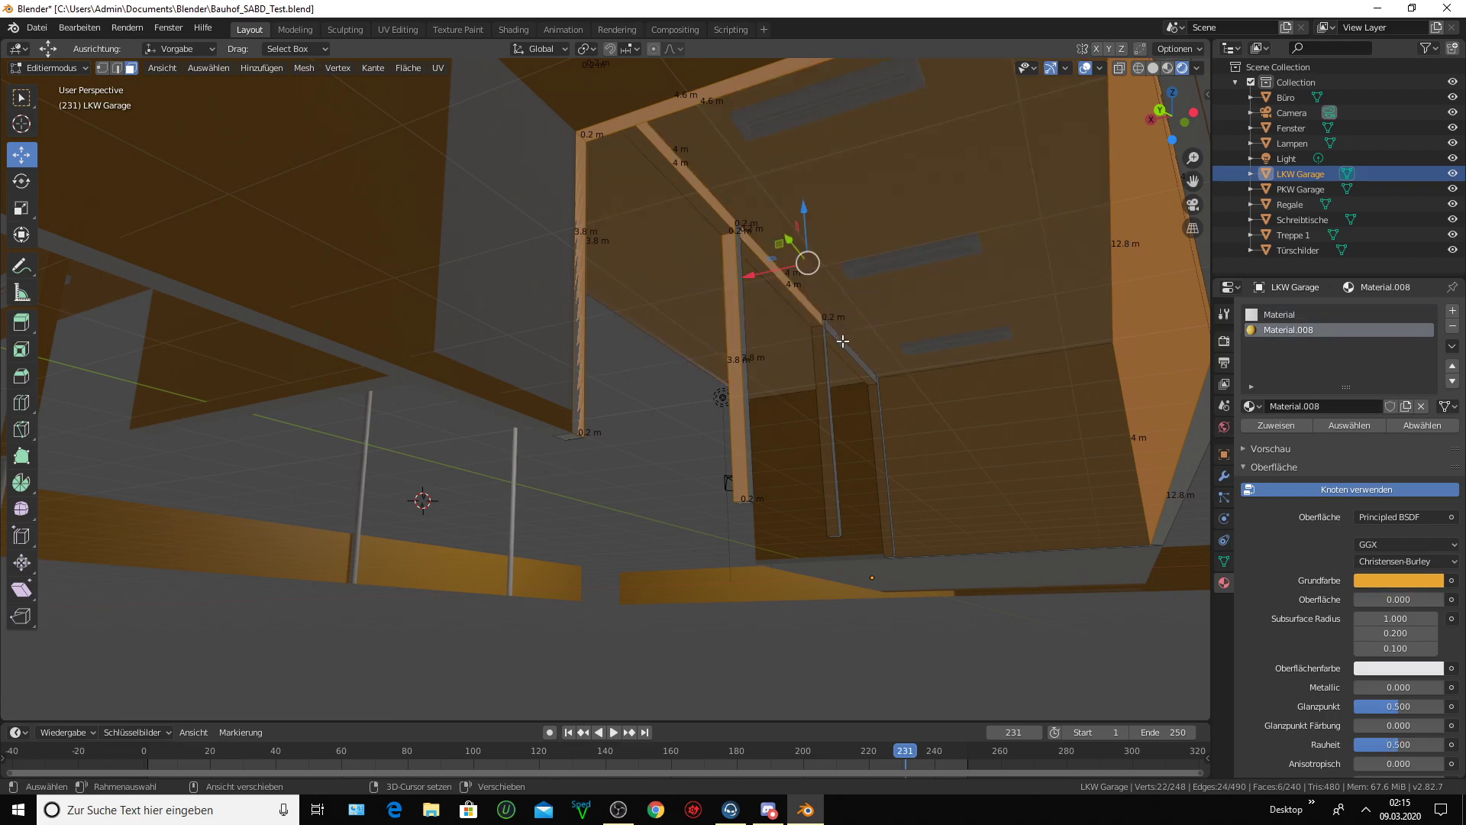
- Add the beam-joint and thin vertical beam faces and make Material.008 the active slot
mouse_move(845, 340)
middle_mouse_down()
mouse_move(823, 349)
mouse_move(834, 356)
middle_mouse_up()
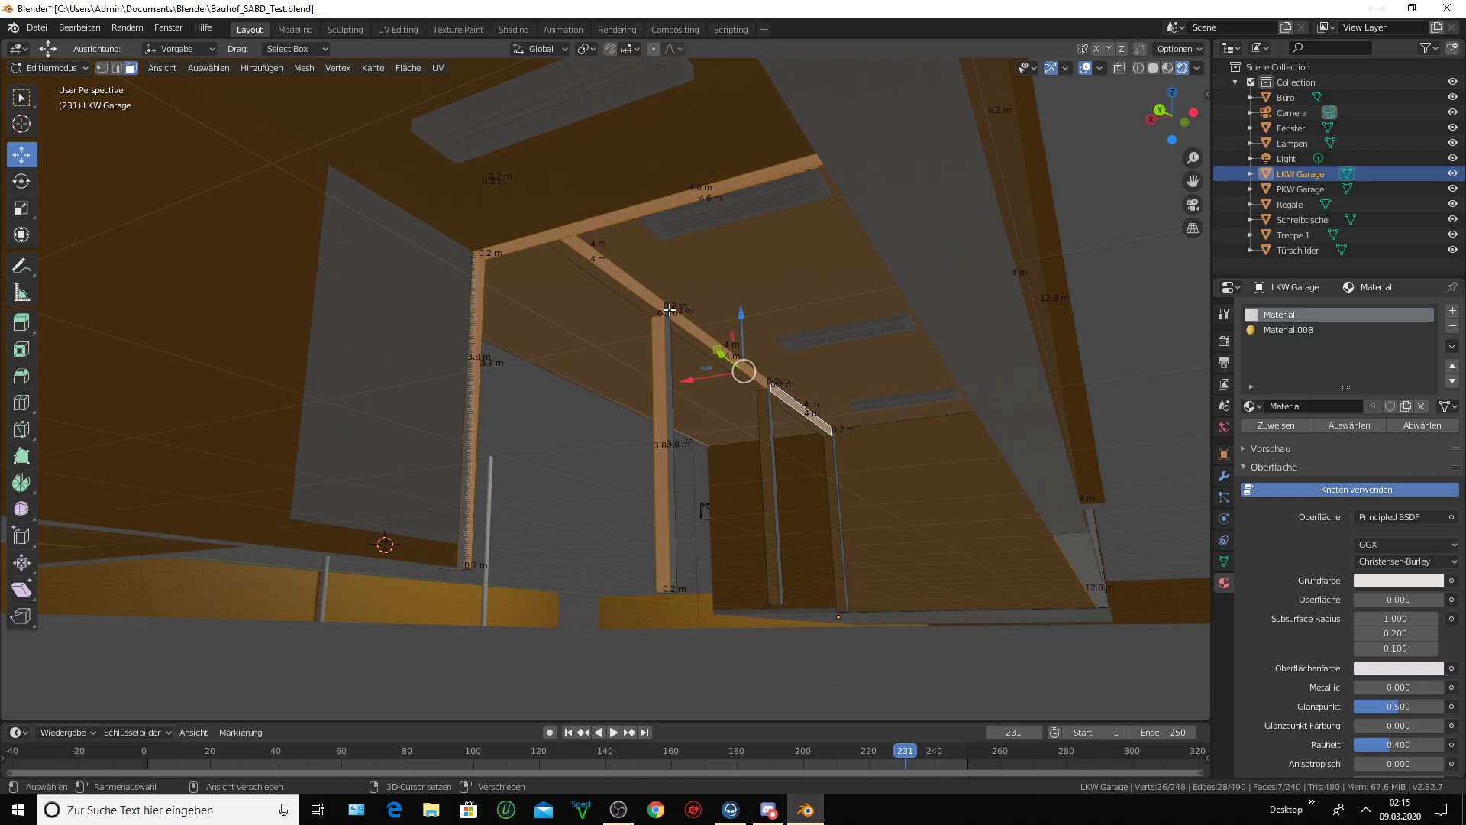
left_click(668, 309, "shift")
left_click(674, 336, "shift")
left_click(697, 298, "shift")
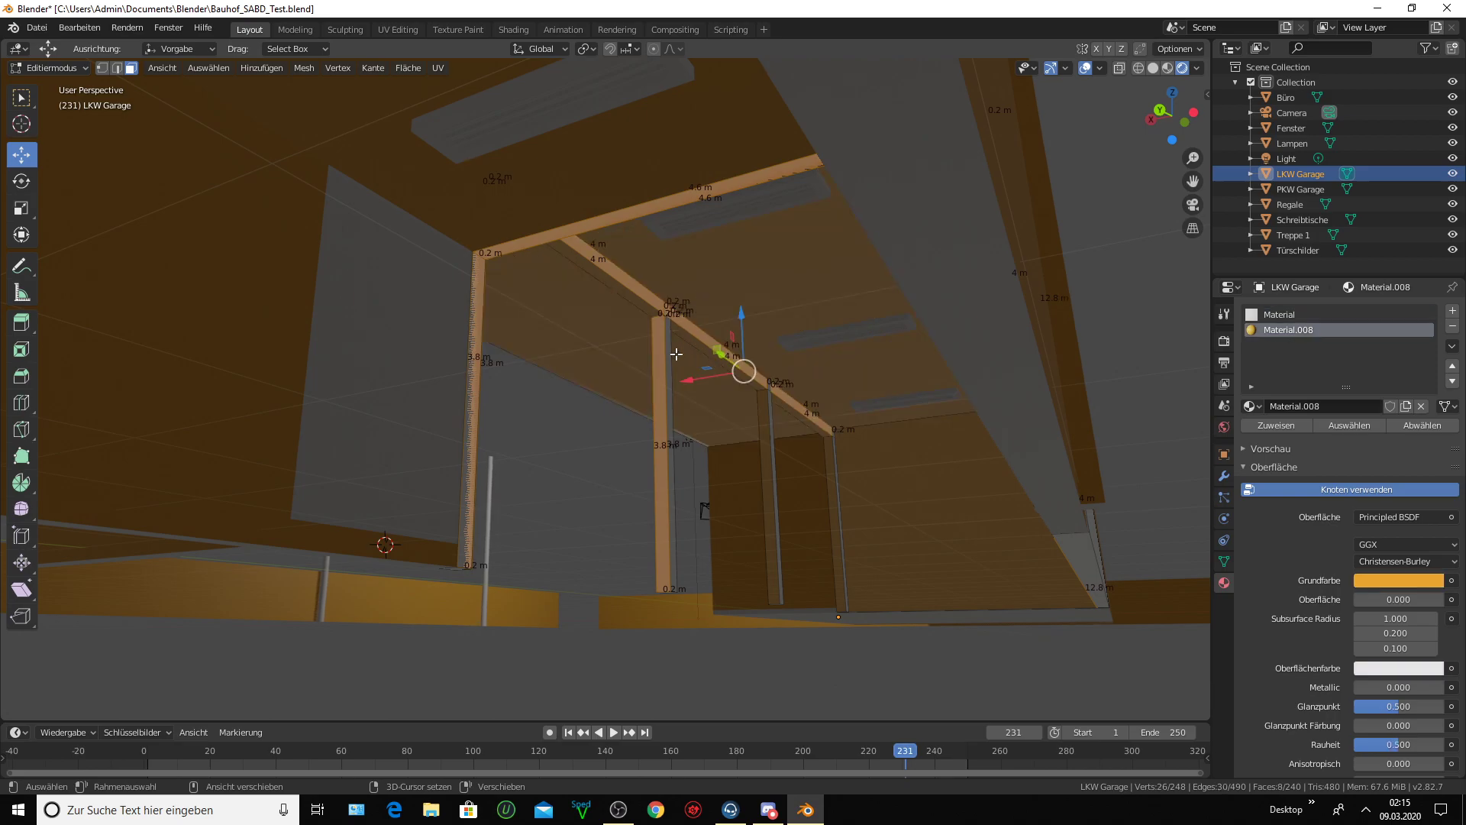
left_click(667, 358, "shift")
left_click(774, 466, "shift")
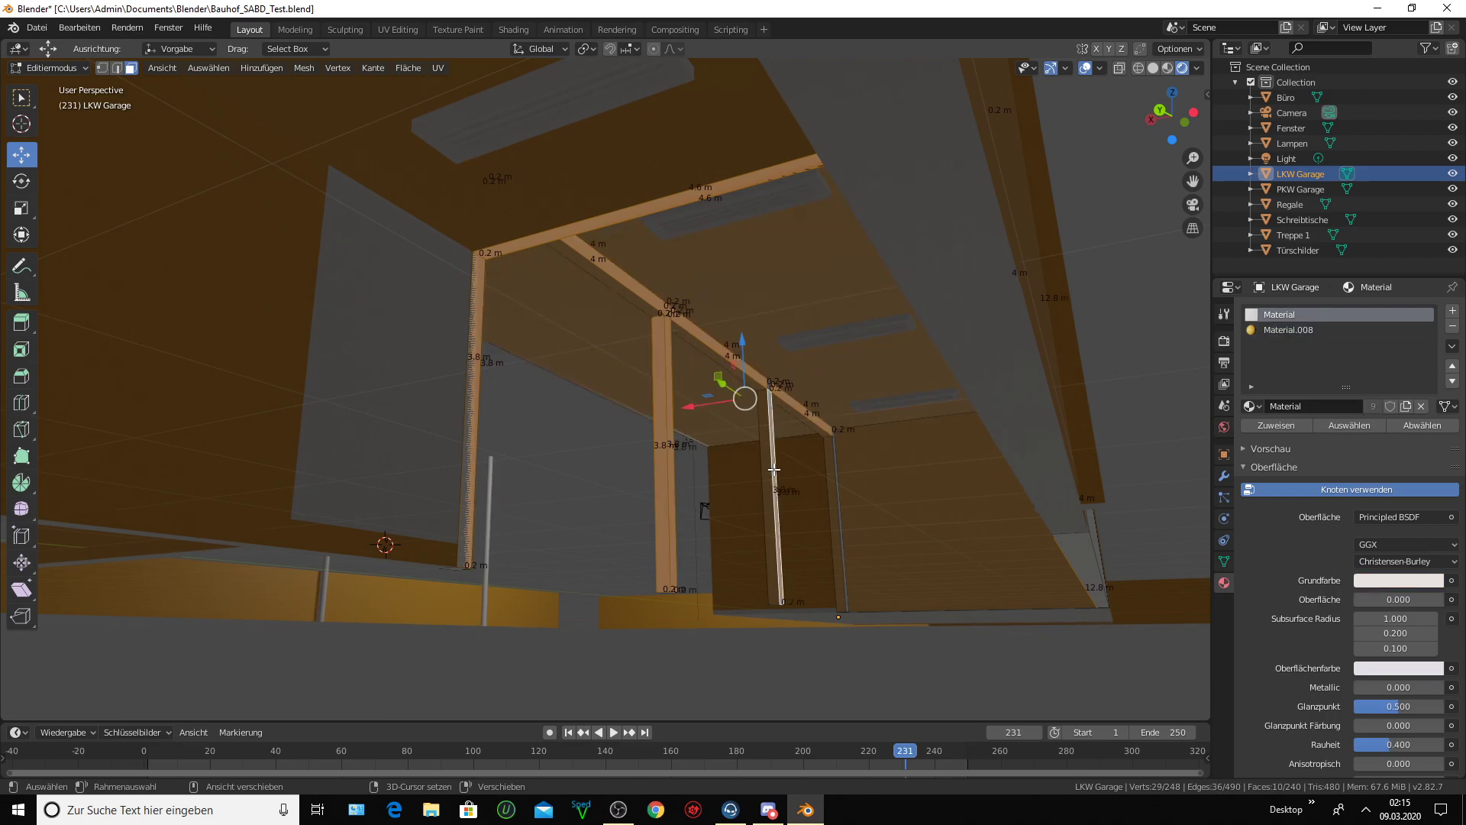
left_click(838, 482, "shift")
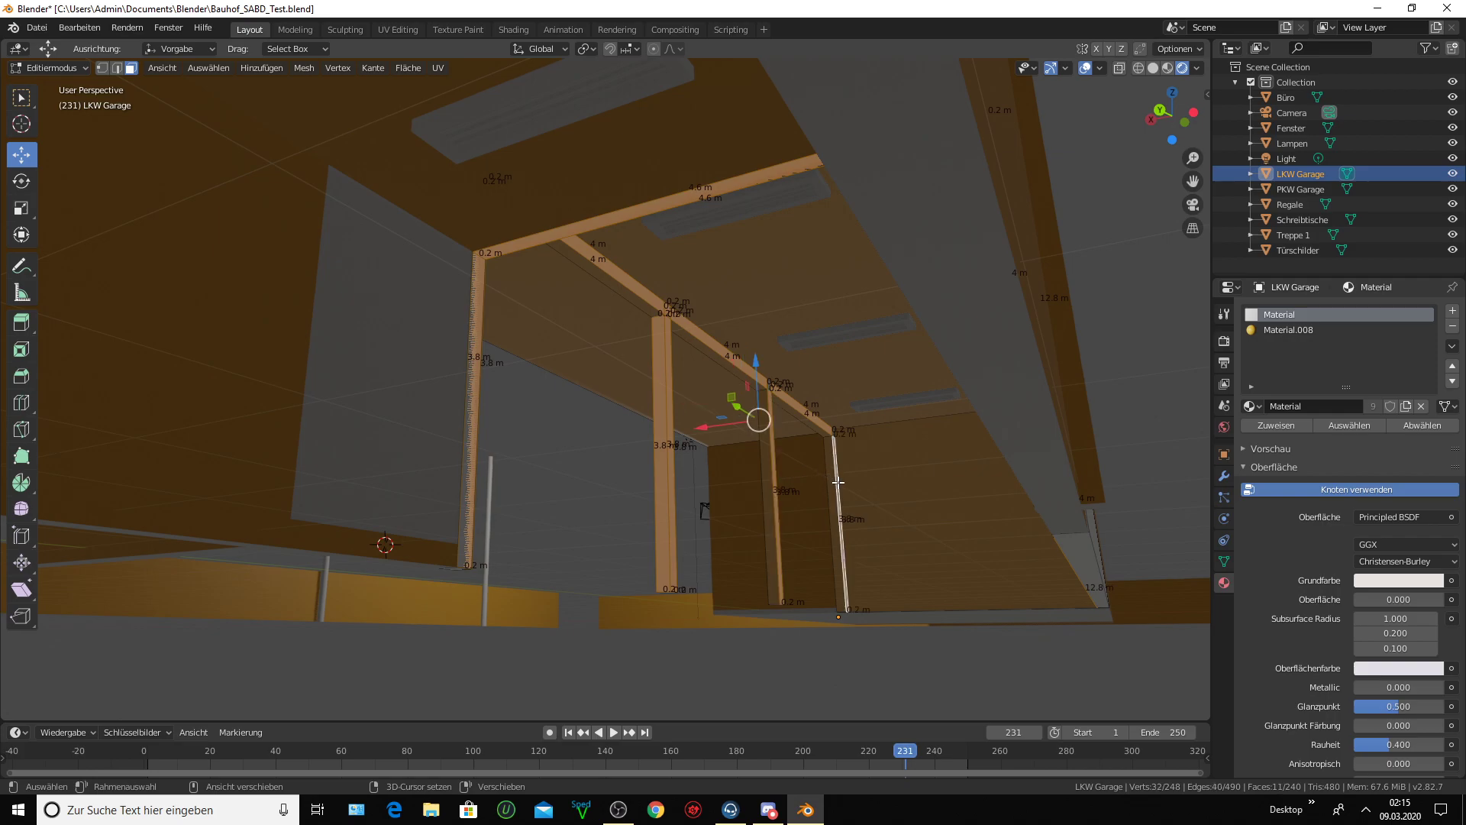
left_click(1284, 329)
- Reselect individual beam faces next to the large side face for colouring
left_click(972, 481)
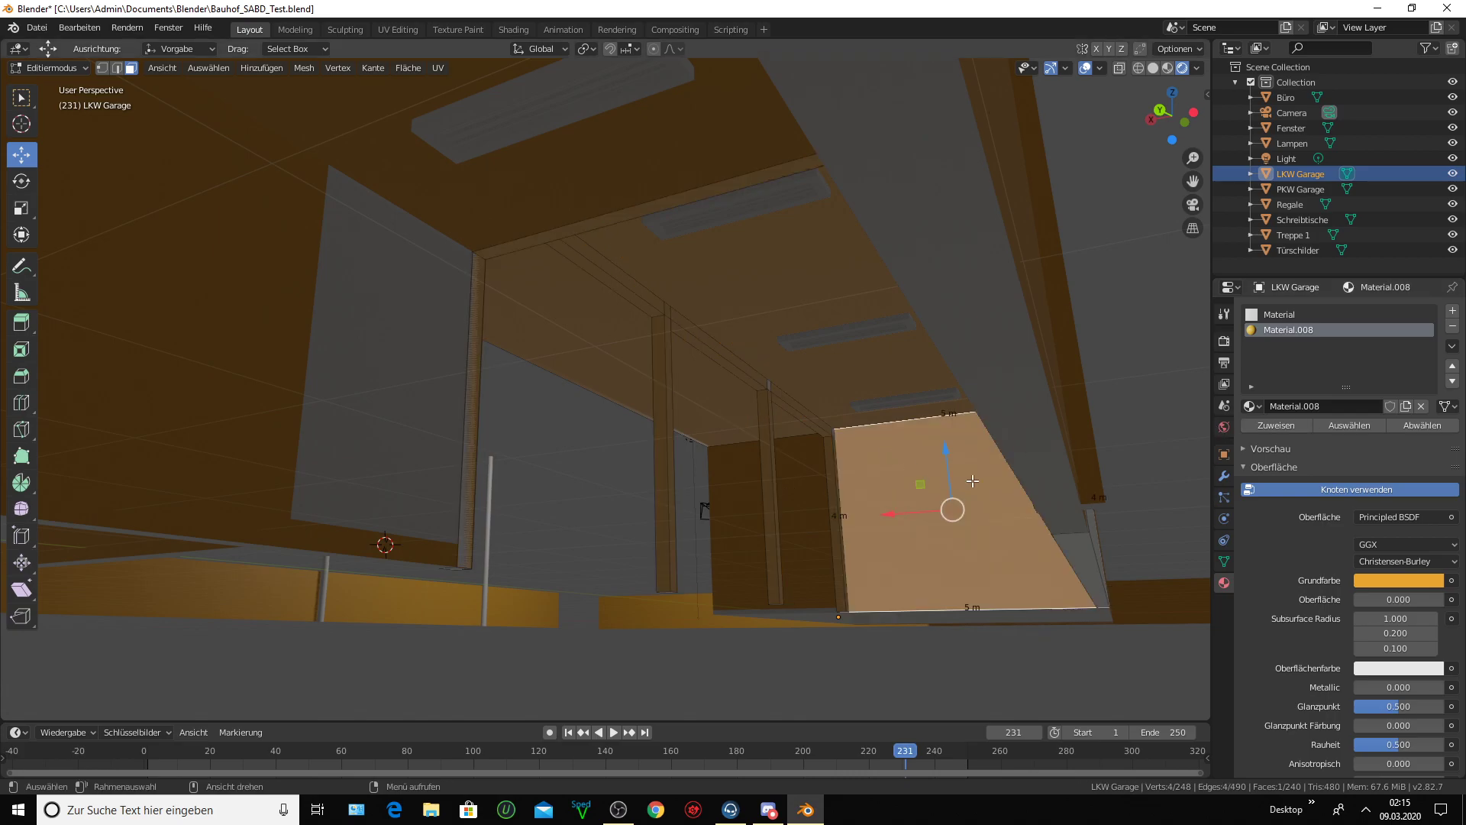
left_click(768, 382)
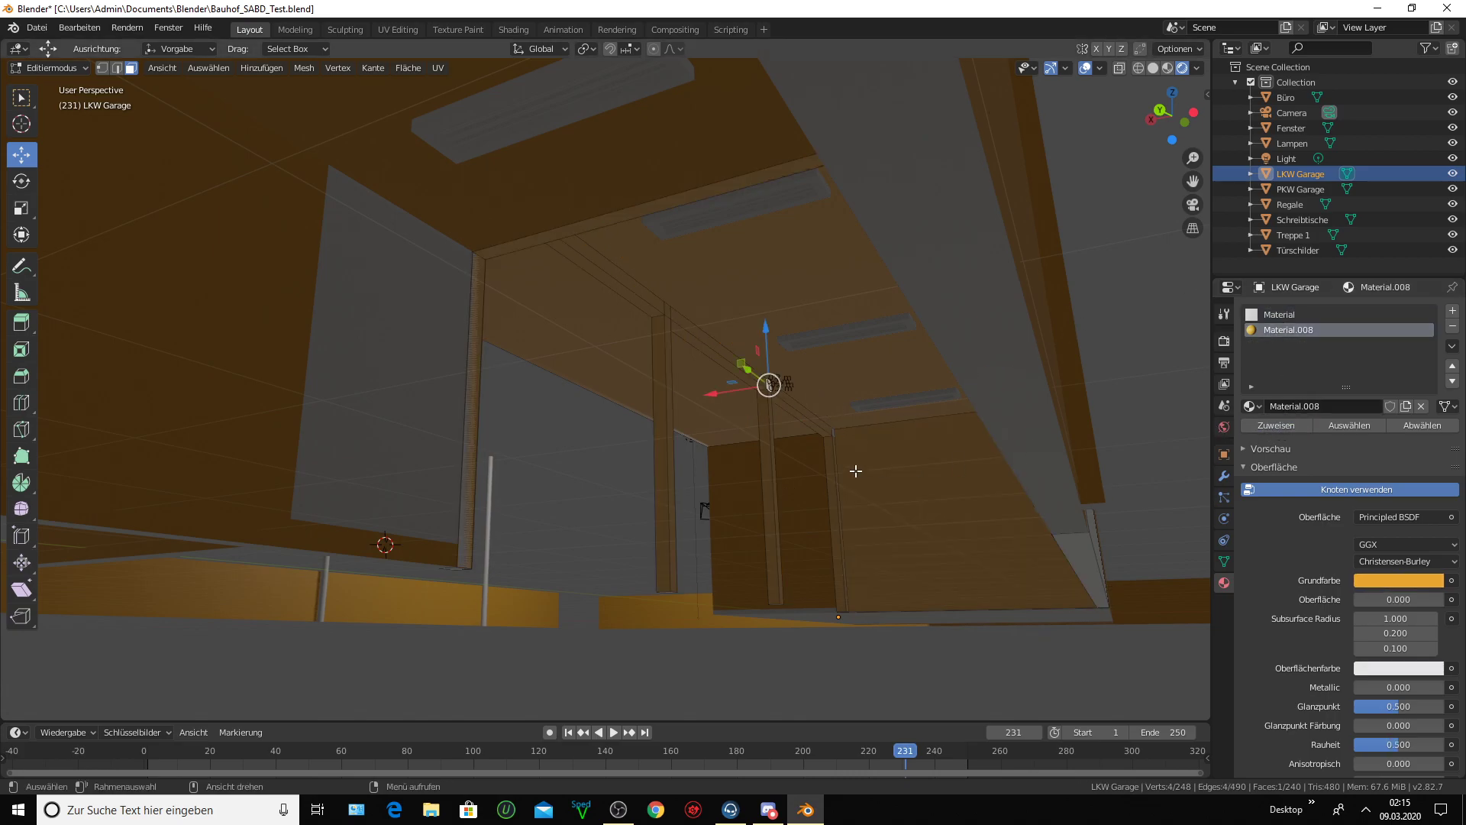
left_click(834, 430)
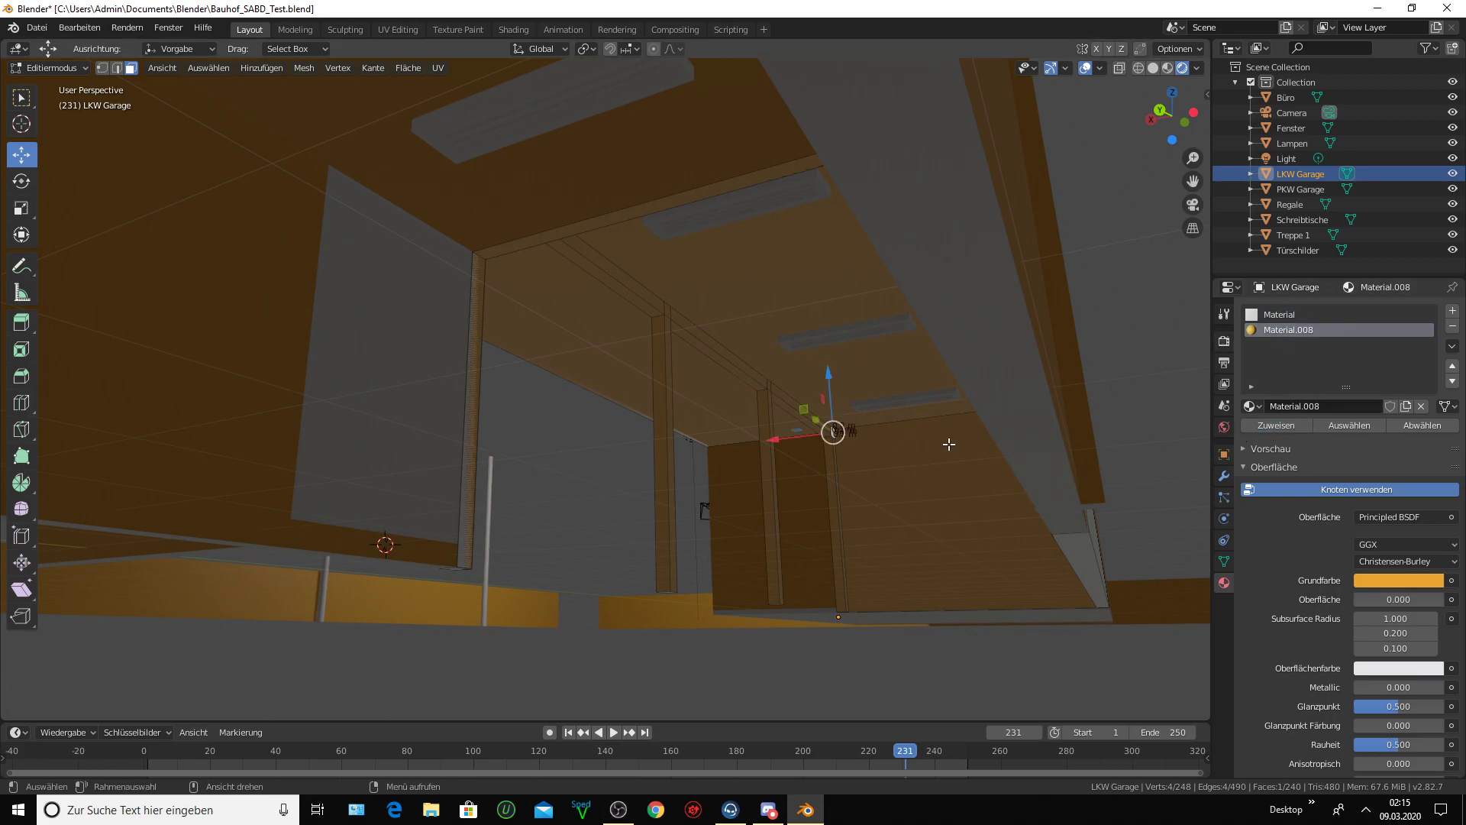
mouse_move(949, 436)
middle_mouse_down()
mouse_move(962, 433)
mouse_move(933, 424)
middle_mouse_up()
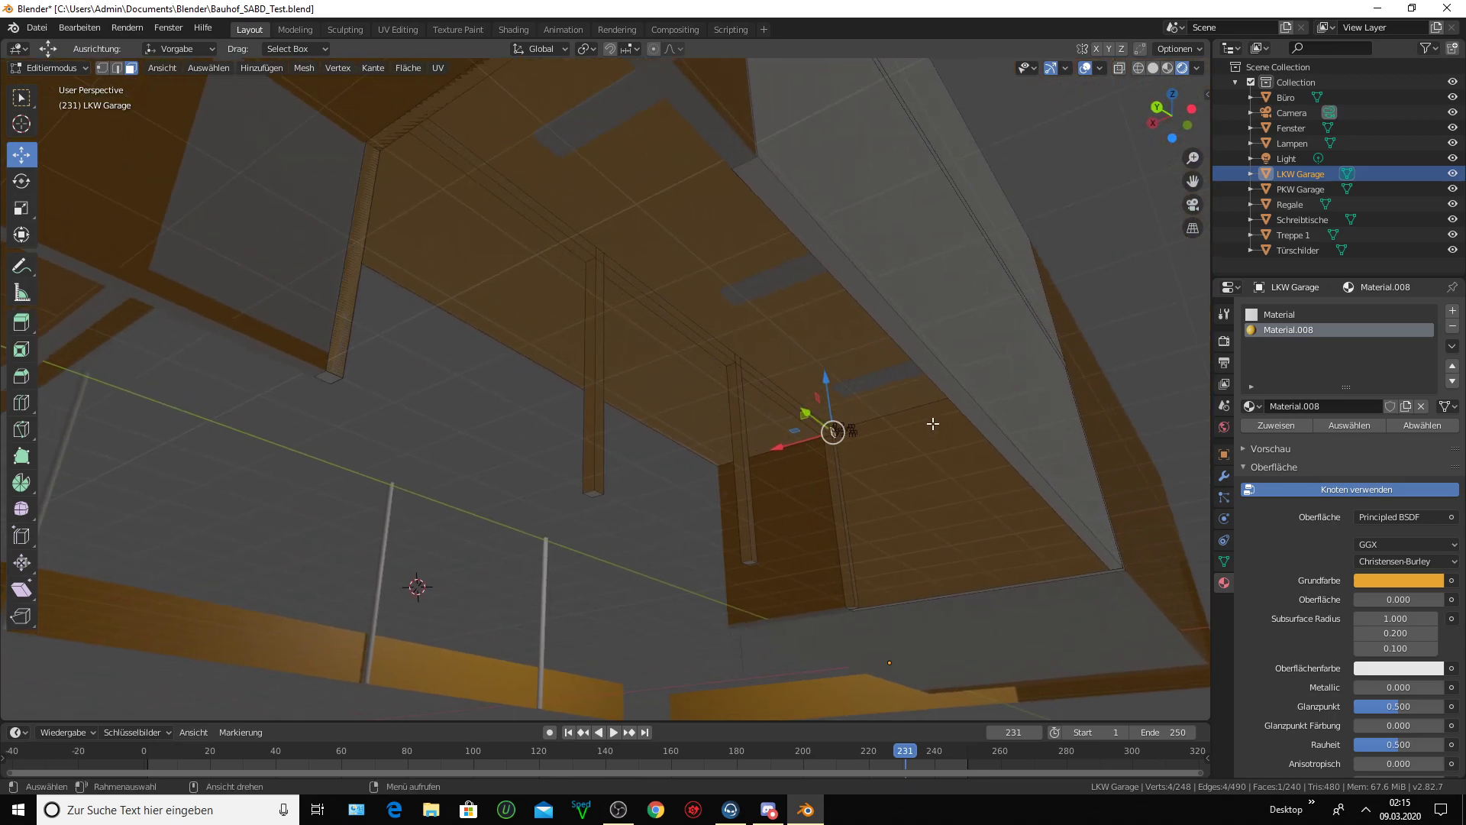
- Delete the three stray faces with Only Faces, leaving the mesh at 237 faces
left_click(353, 296)
key("x")
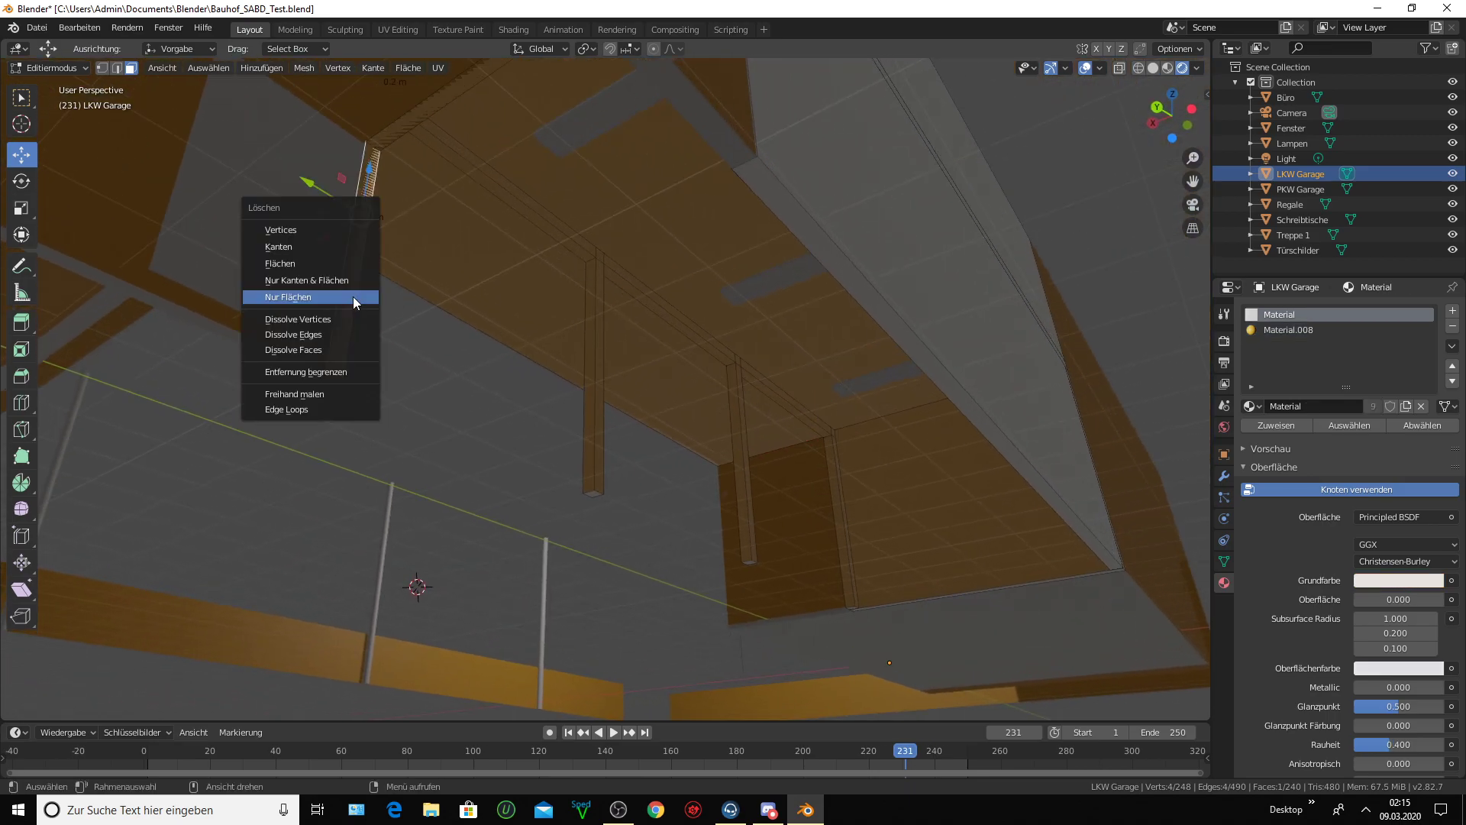
left_click(353, 297)
mouse_move(412, 332)
middle_mouse_down()
mouse_move(386, 321)
mouse_move(325, 182)
middle_mouse_up()
left_click(311, 131)
mouse_move(311, 131)
middle_mouse_down()
mouse_move(339, 168)
mouse_move(249, 145)
mouse_move(256, 165)
middle_mouse_up()
key("x")
left_click(339, 168)
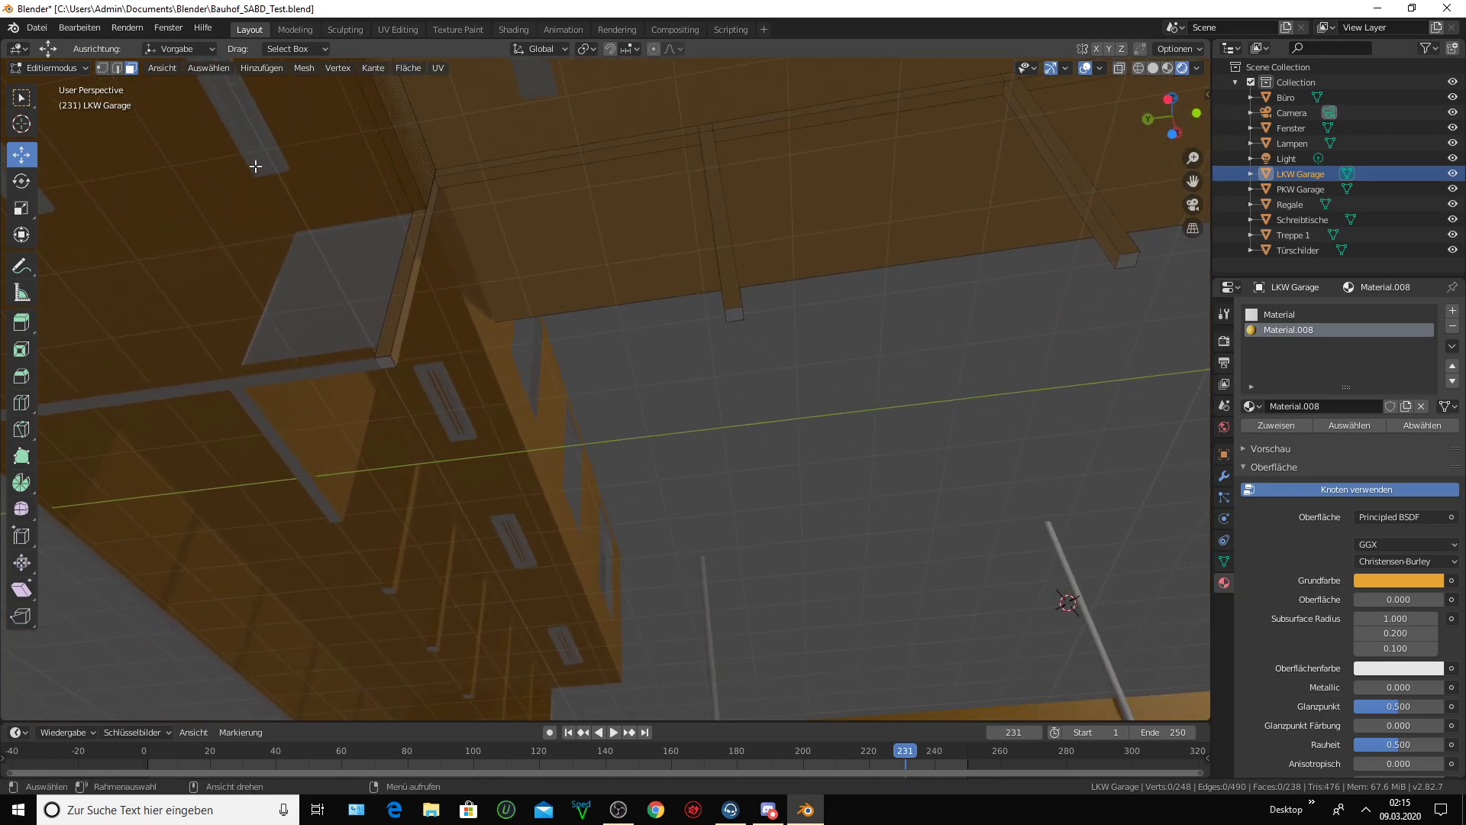
mouse_move(389, 175)
middle_mouse_down()
mouse_move(356, 208)
mouse_move(384, 212)
mouse_move(369, 216)
mouse_move(239, 219)
mouse_move(63, 158)
mouse_move(147, 196)
middle_mouse_up()
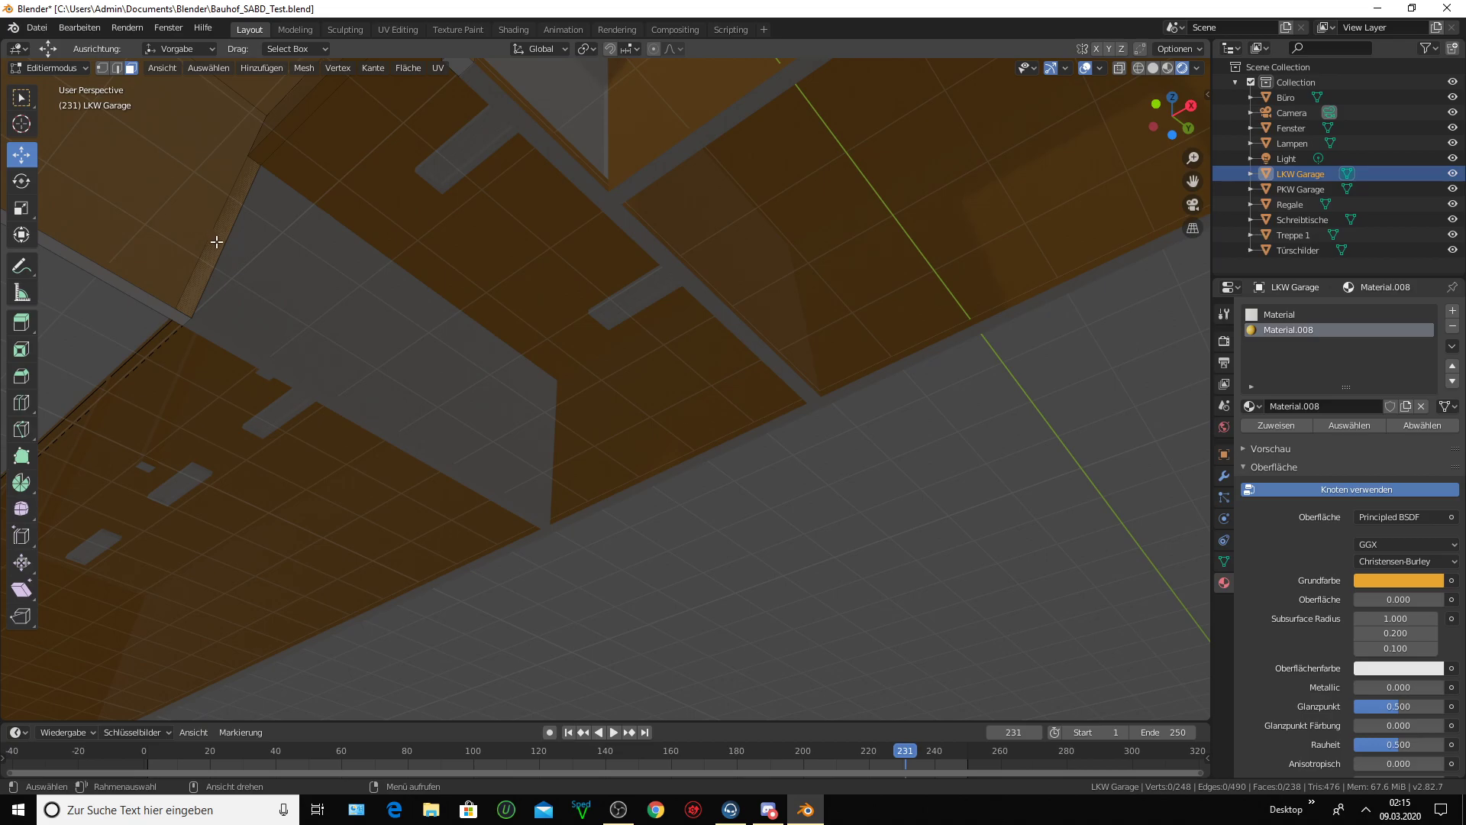
left_click(216, 241)
key("x")
mouse_move(252, 253)
middle_mouse_down()
mouse_move(271, 209)
mouse_move(382, 258)
mouse_move(530, 272)
mouse_move(455, 252)
mouse_move(478, 229)
mouse_move(576, 226)
mouse_move(720, 287)
mouse_move(727, 308)
mouse_move(709, 322)
mouse_move(759, 268)
mouse_move(588, 235)
mouse_move(484, 275)
mouse_move(572, 268)
mouse_move(805, 318)
mouse_move(581, 374)
middle_mouse_up()
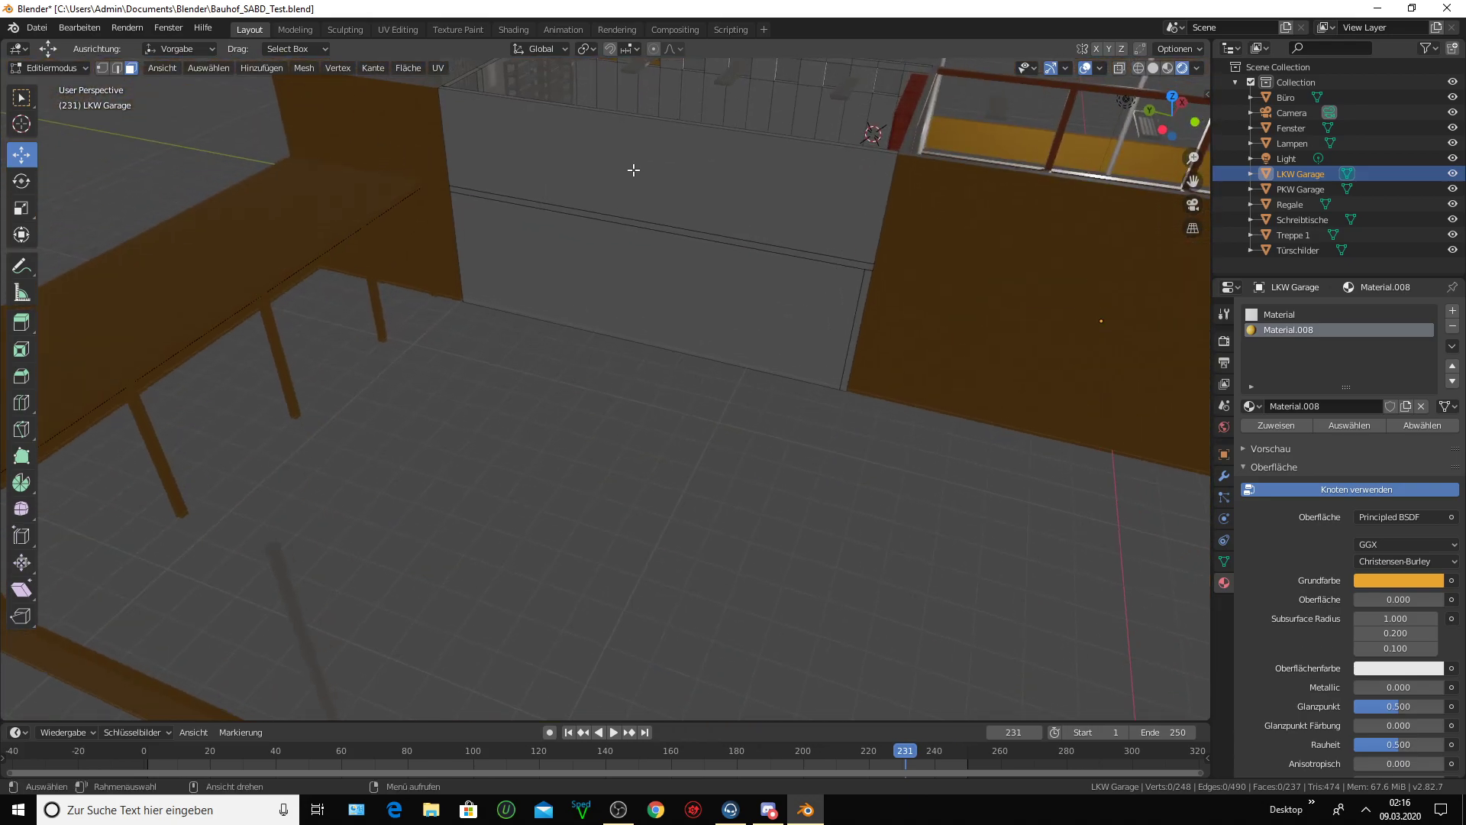
- Assign orange Material.008 to the long interior wall faces, then deselect everything
left_click(650, 152)
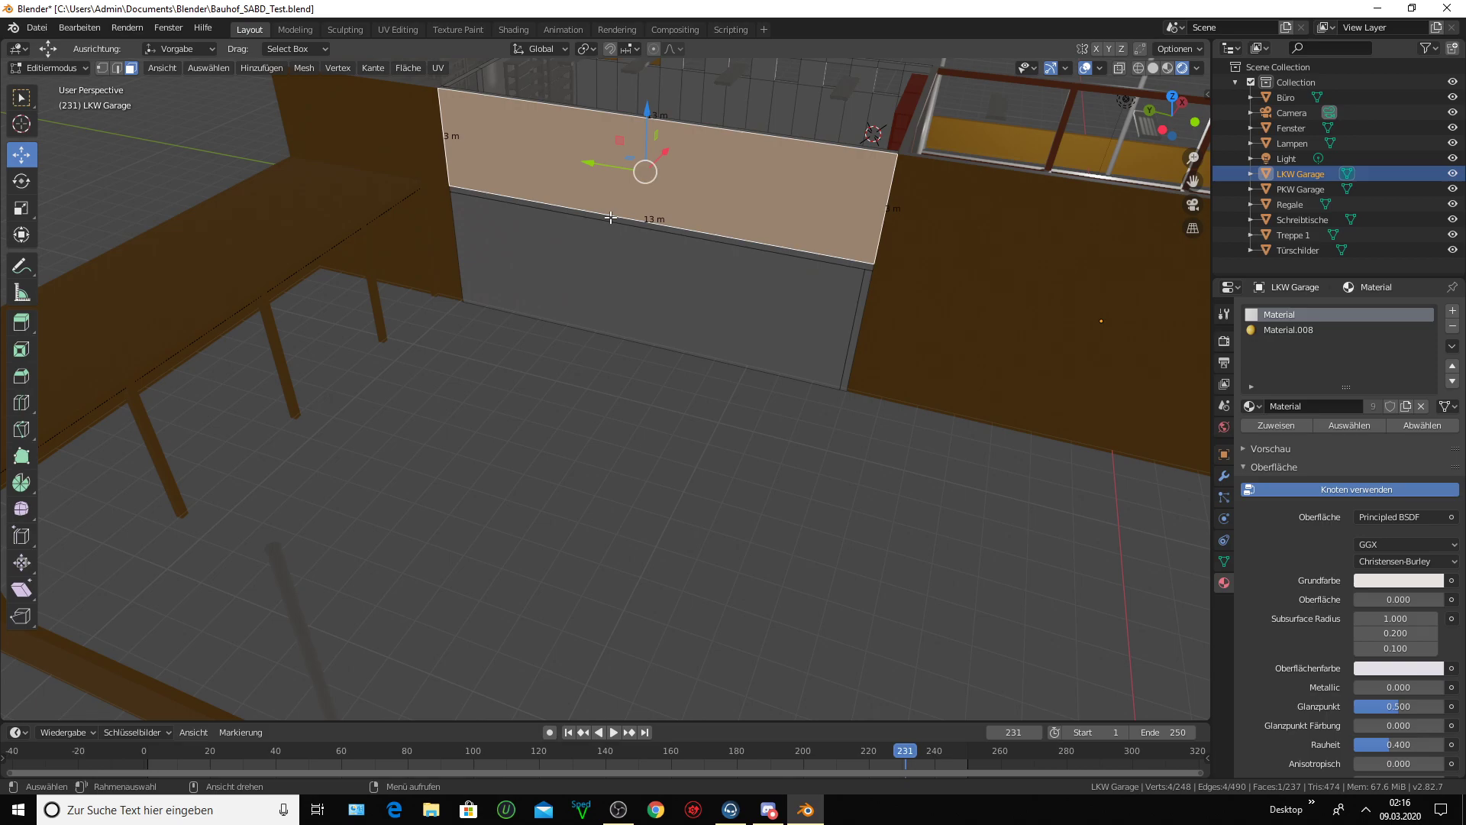
left_click(614, 225)
left_click(733, 279, "shift")
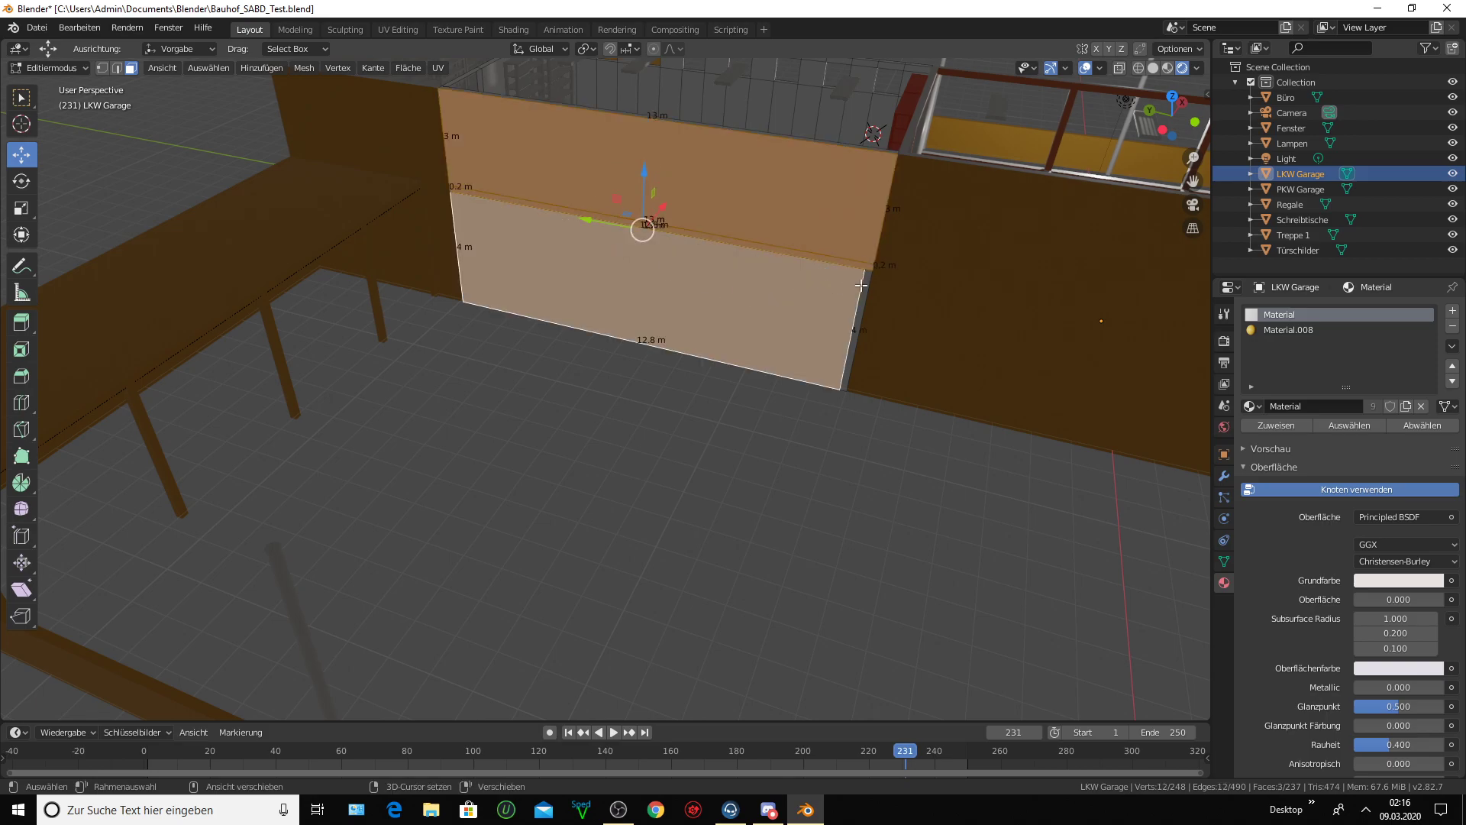
left_click(861, 285, "shift")
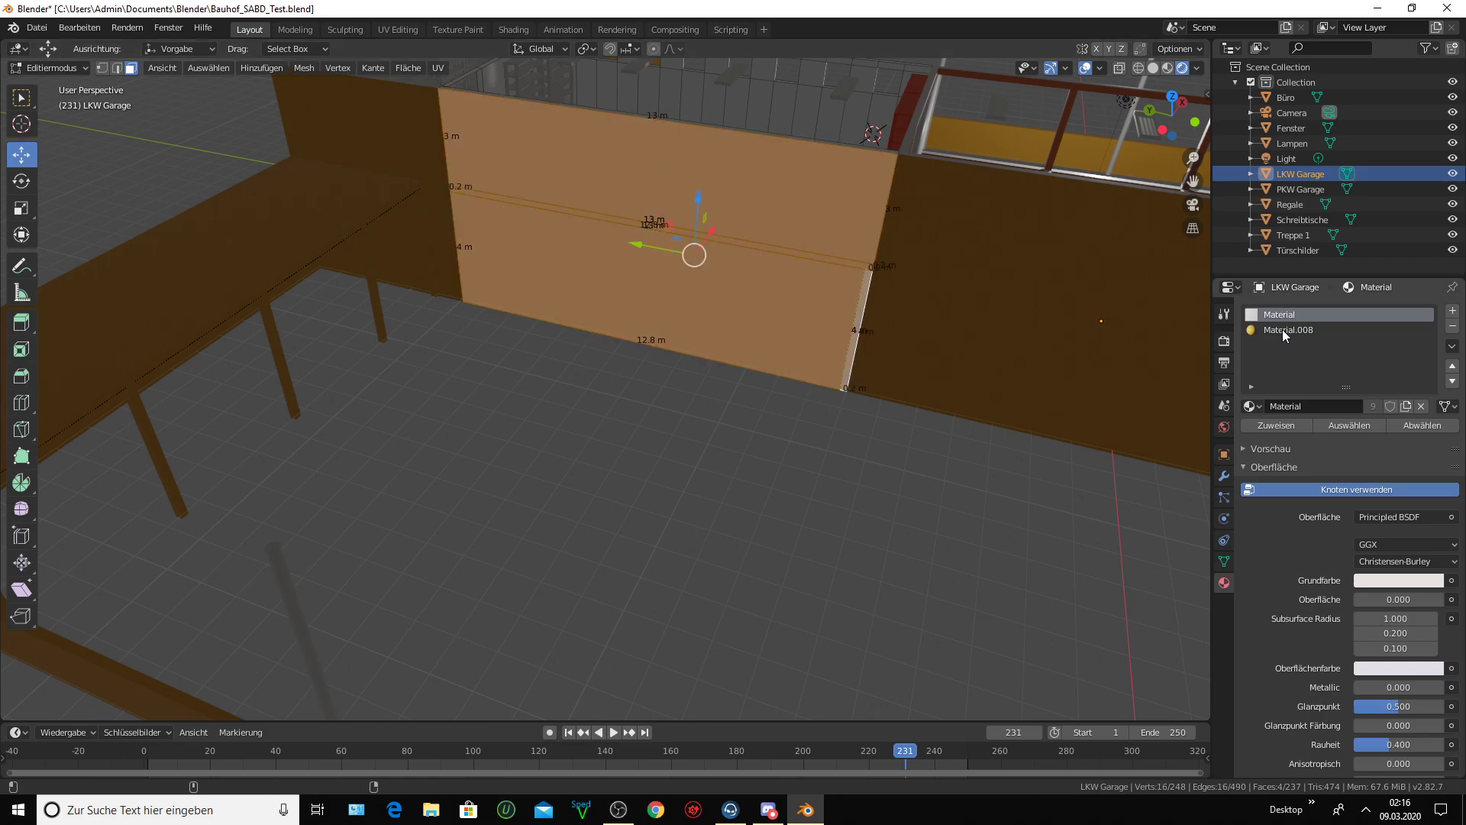
left_click(1282, 329)
left_click(1272, 425)
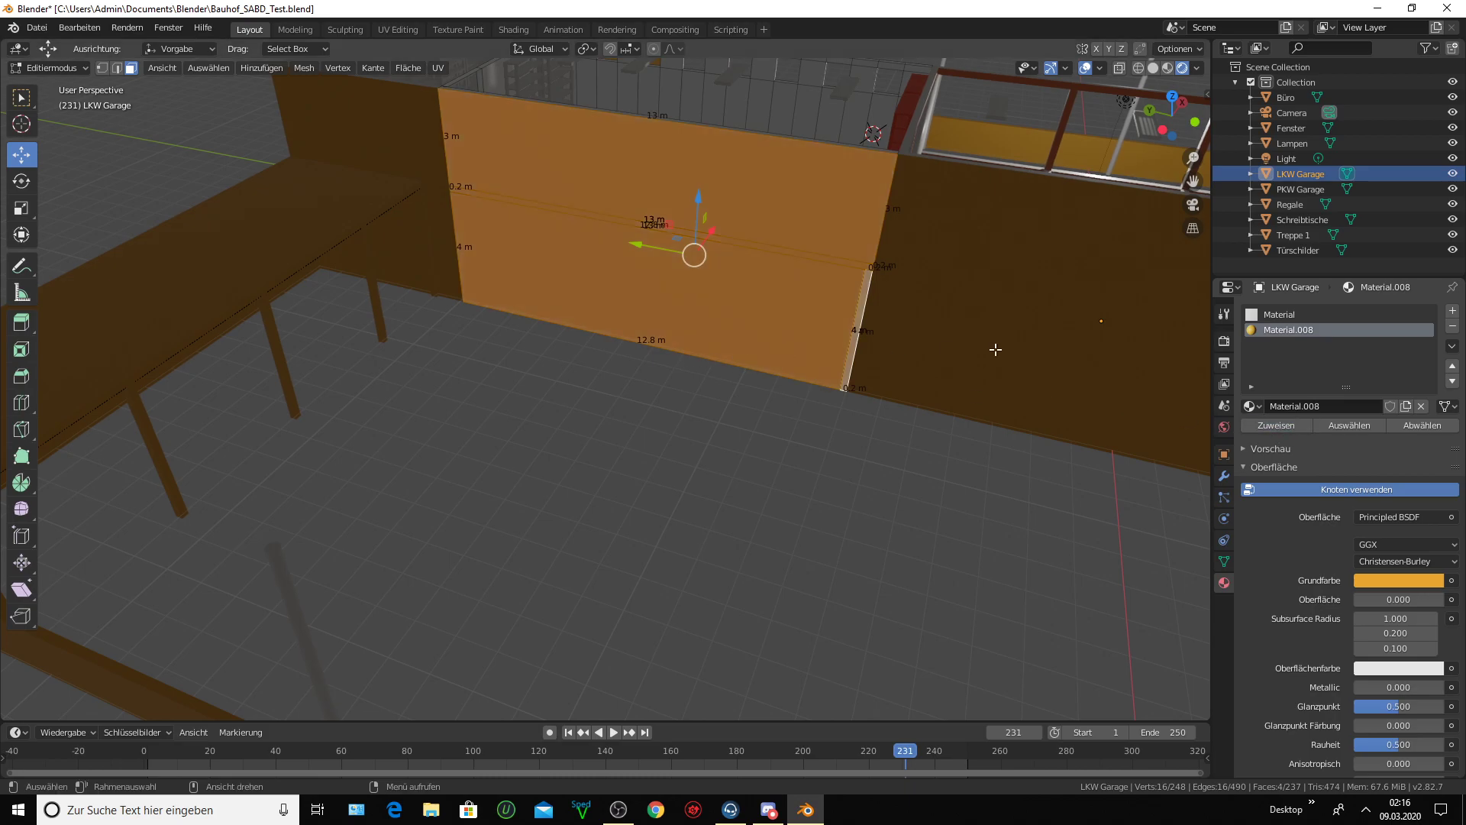
key("alt+a")
scroll(817, 350, "down", 6)
scroll(756, 341, "down", 3)
middle_click_drag(757, 342, 220, 105)
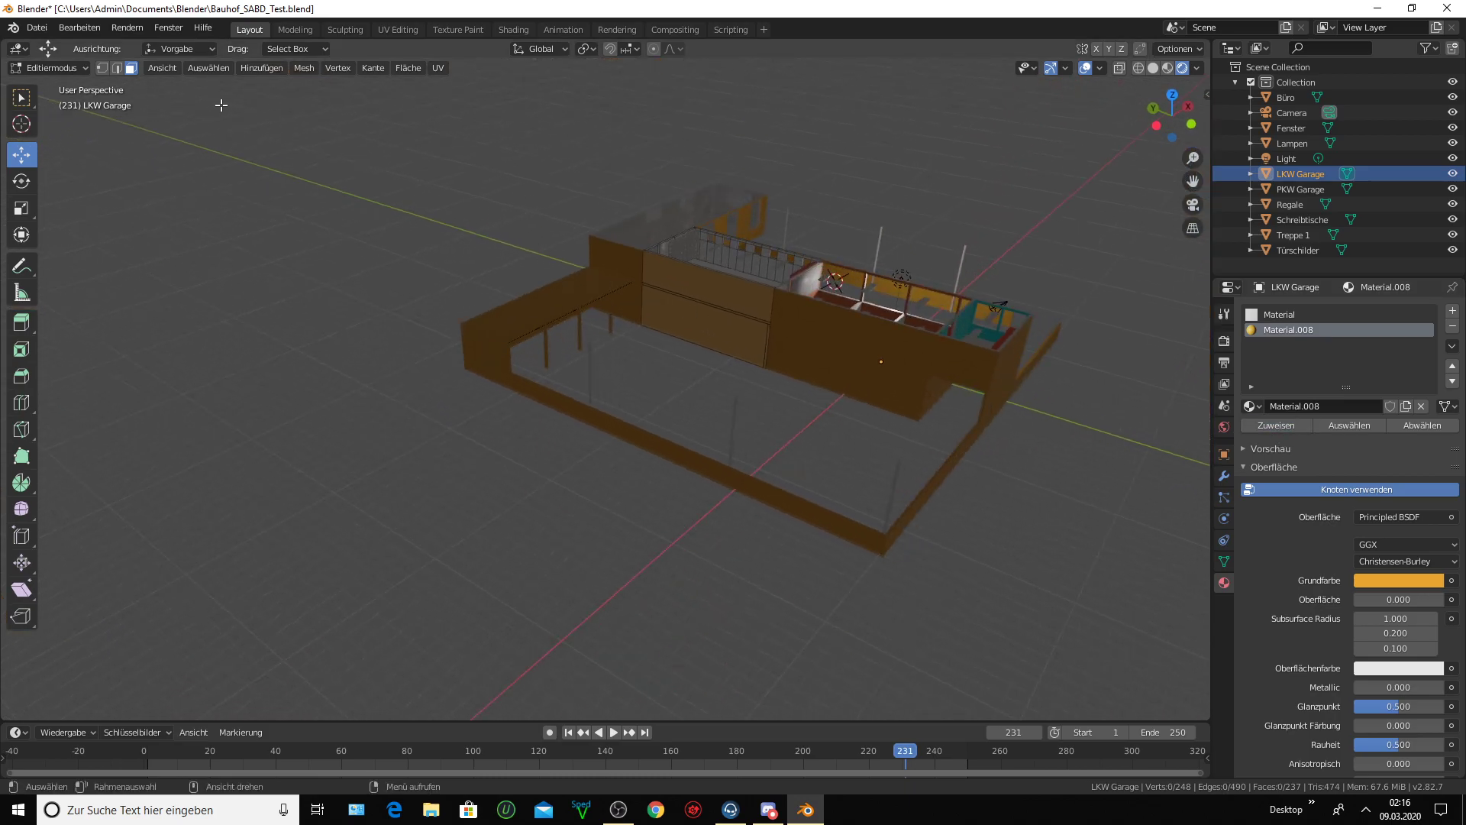
- Return to Object Mode, deselect the LKW Garage and orbit around the building
left_click(79, 65)
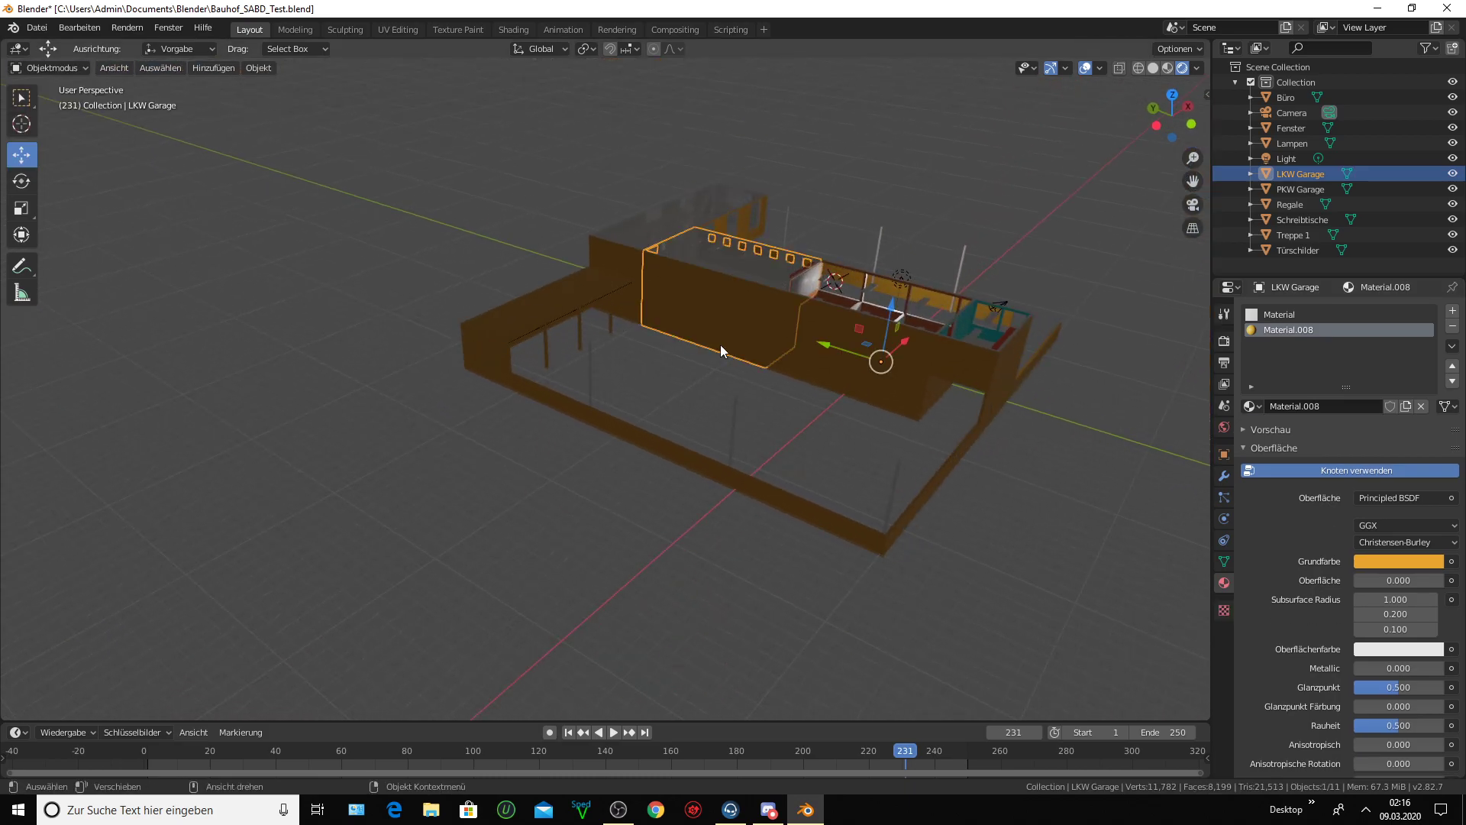
scroll(730, 342, "up", 3)
key("alt+a")
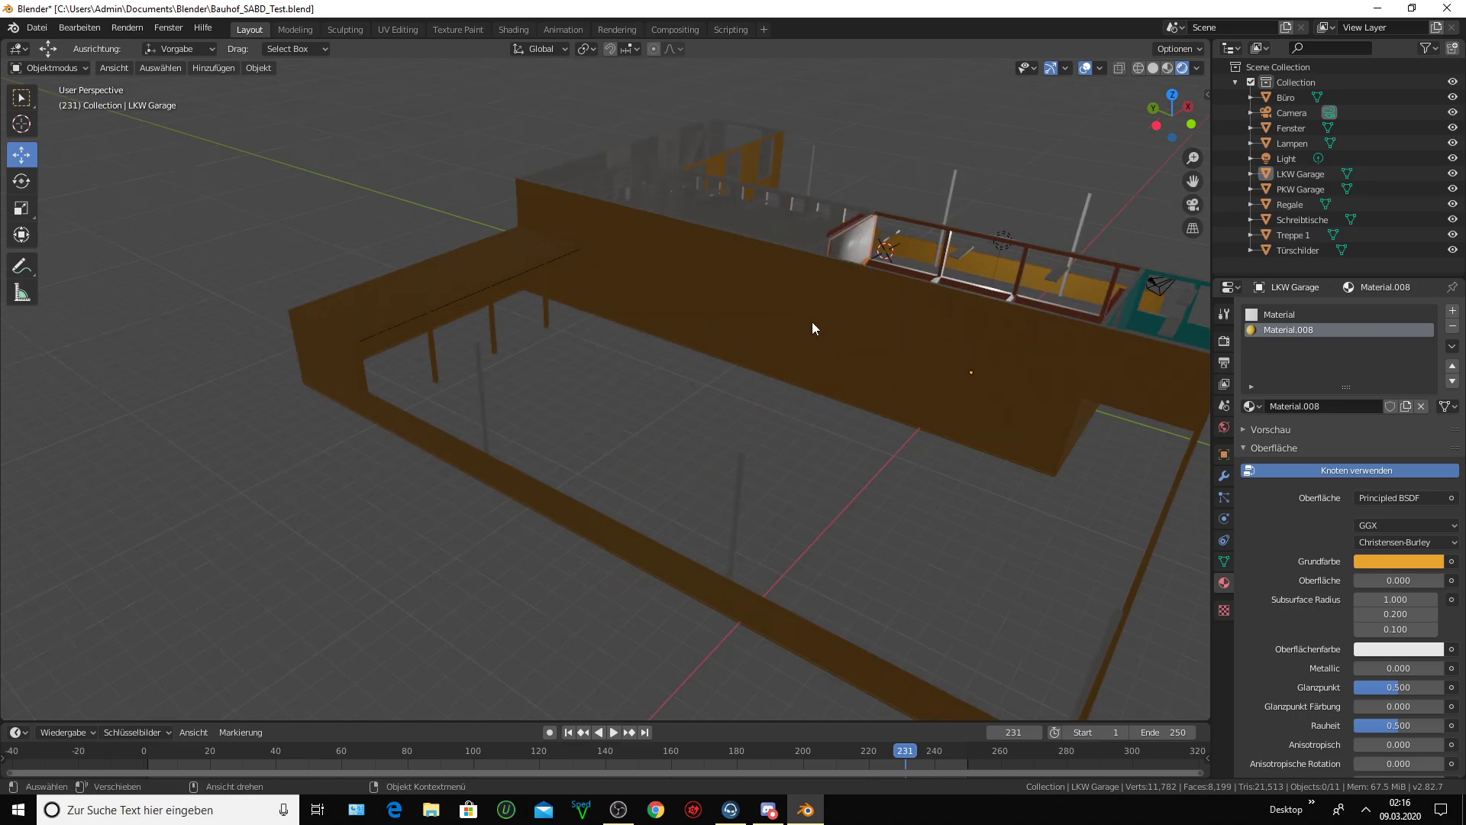
scroll(813, 322, "down", 3)
mouse_move(814, 325)
middle_mouse_down()
mouse_move(733, 305)
mouse_move(603, 310)
mouse_move(817, 332)
middle_mouse_up()
scroll(603, 310, "up", 2)
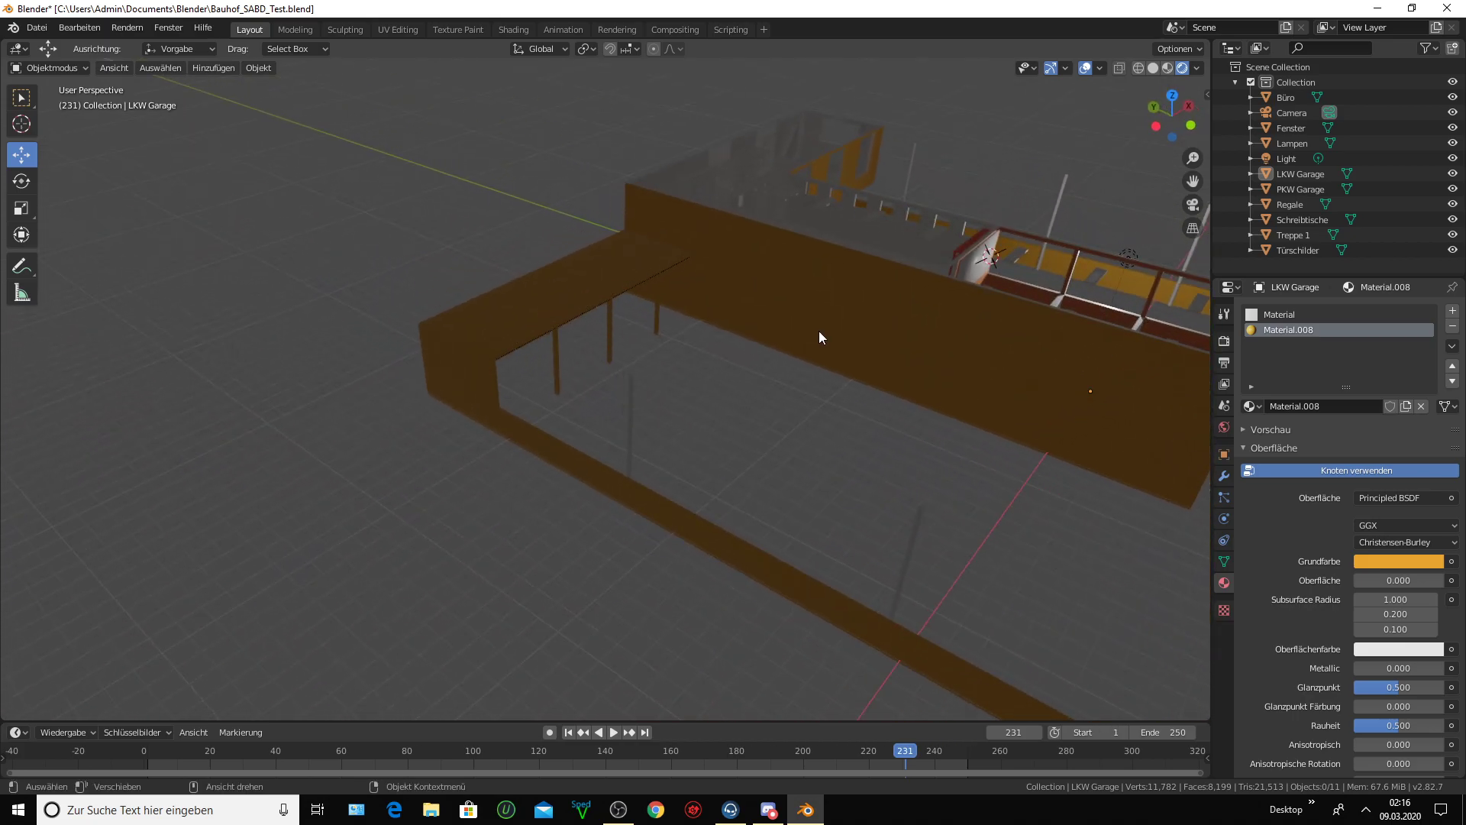
scroll(819, 332, "down", 3)
mouse_move(814, 332)
middle_mouse_down()
mouse_move(685, 337)
mouse_move(664, 320)
mouse_move(726, 310)
mouse_move(739, 282)
mouse_move(557, 298)
middle_mouse_up()
- Zoom and orbit around the garage walls, then select the PKW Garage object
scroll(656, 311, "up", 3)
scroll(803, 302, "up", 5)
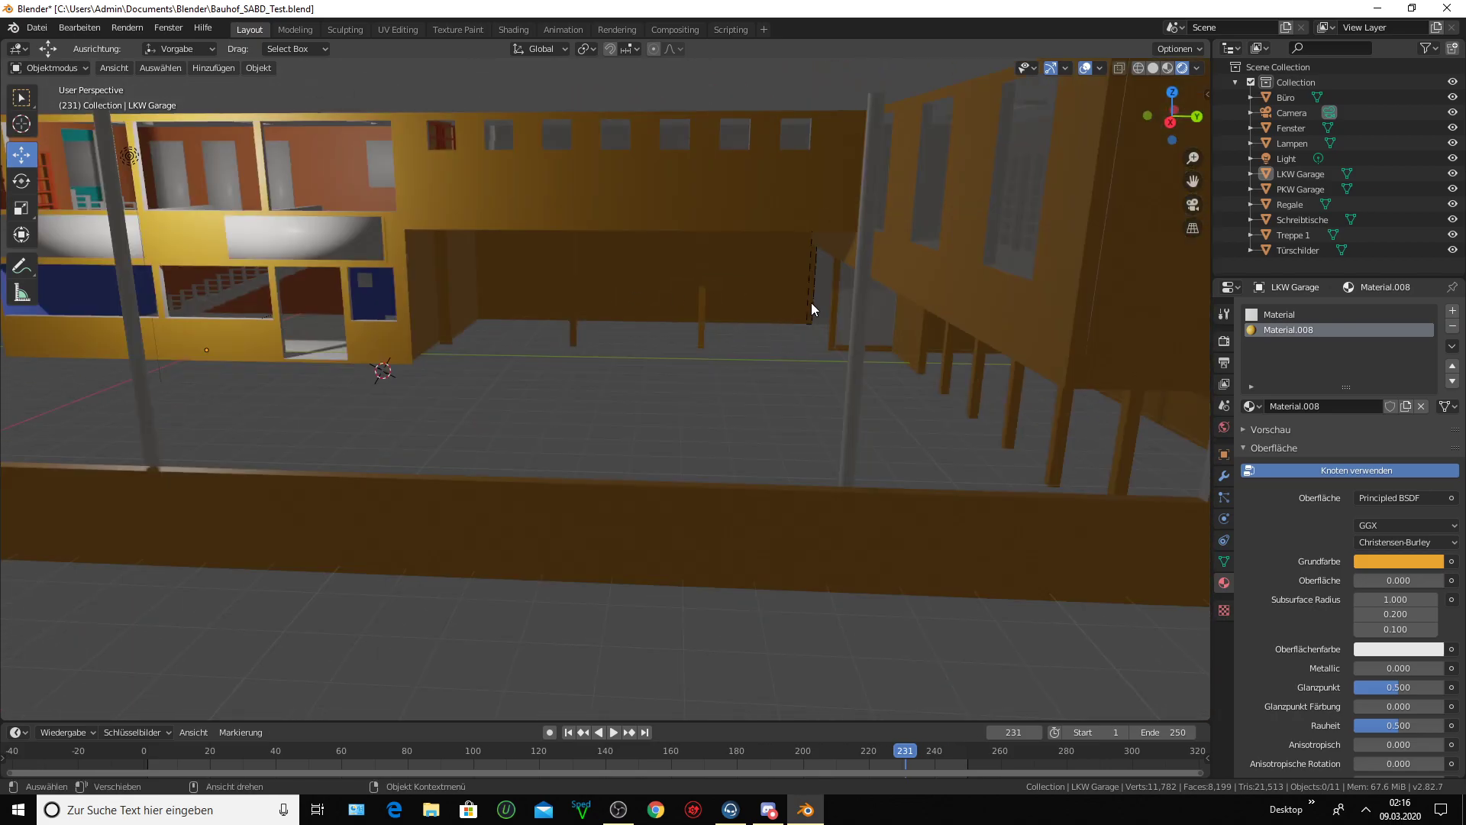
scroll(811, 303, "down", 2)
scroll(841, 303, "up", 2)
scroll(834, 309, "up", 3)
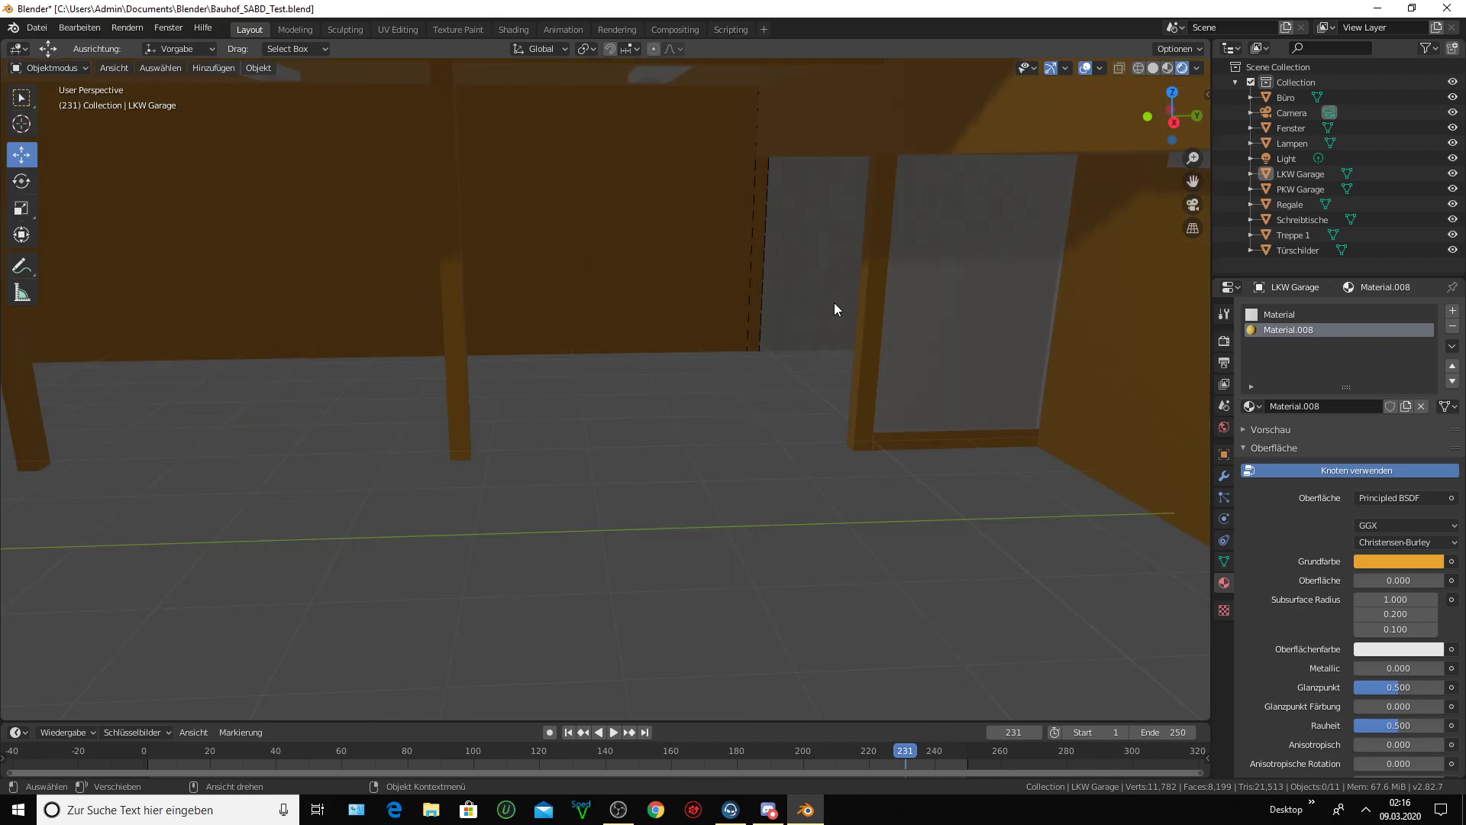
scroll(834, 308, "up", 2)
scroll(833, 307, "down", 2)
middle_click_drag(832, 301, 886, 300)
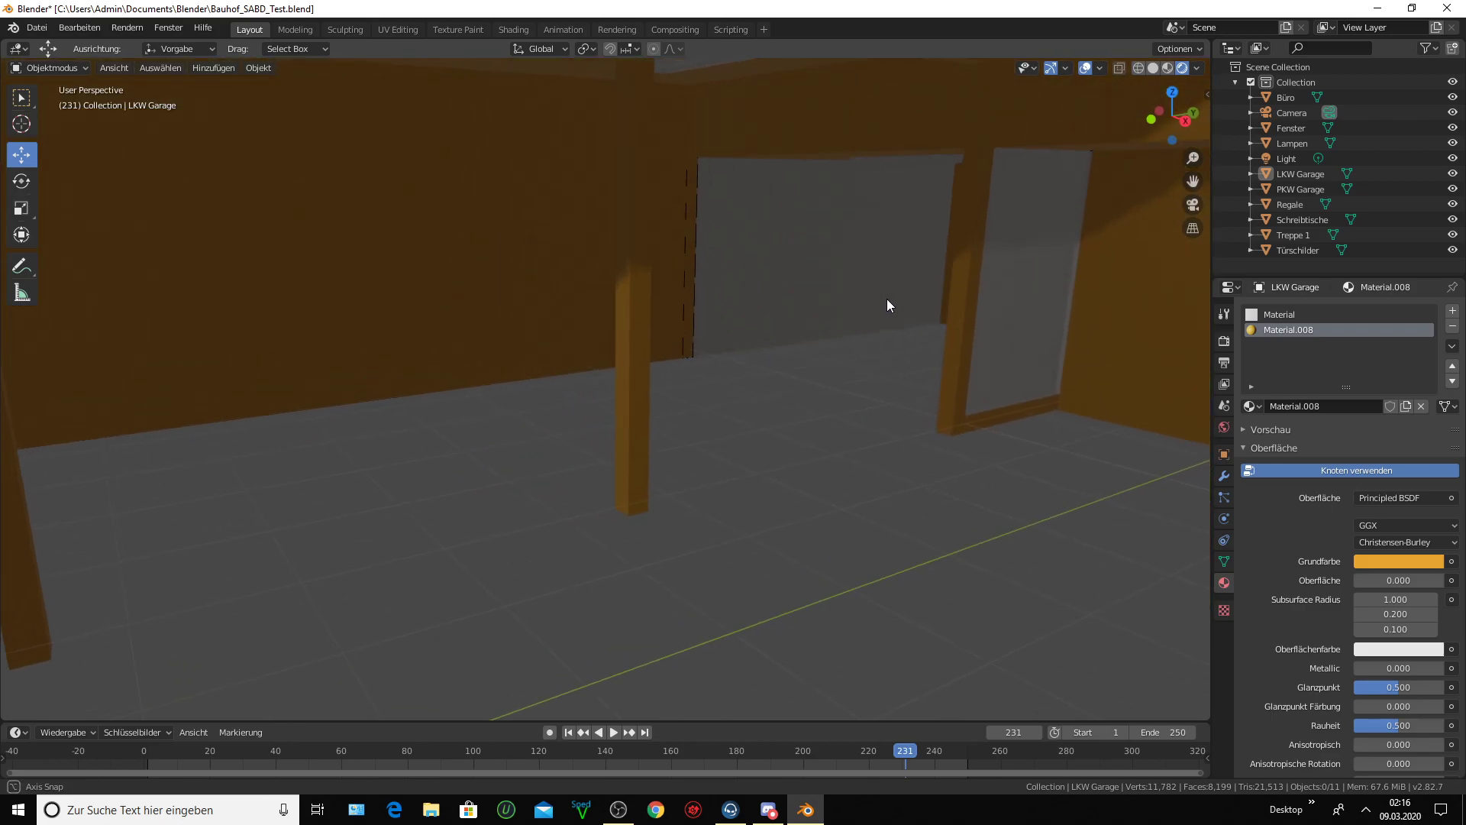
left_click(1293, 191)
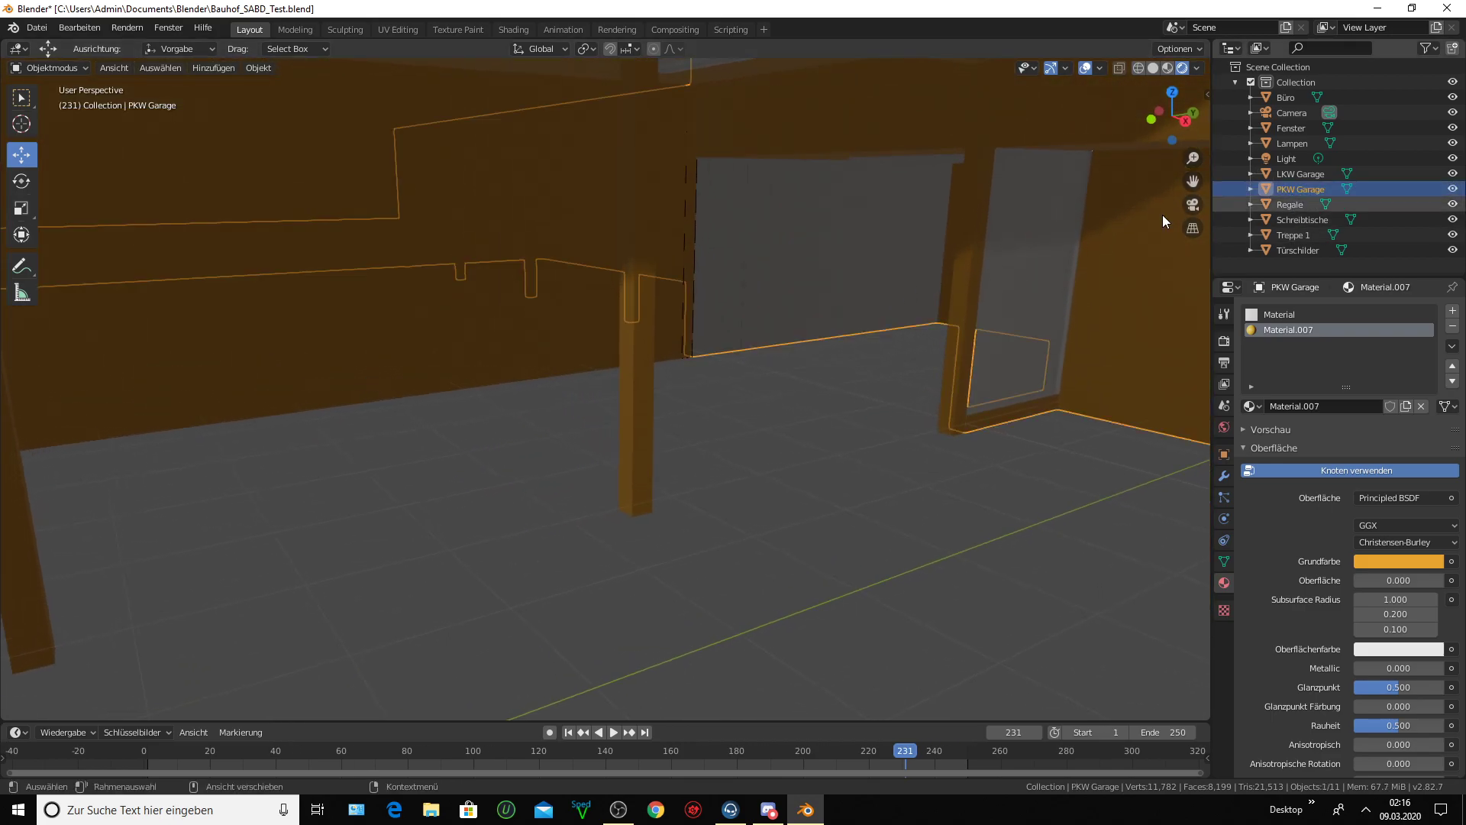
- In Edit Mode, select the PKW Garage door faces and pick Material.007, then return to Object Mode
left_click(85, 66)
left_click(69, 95)
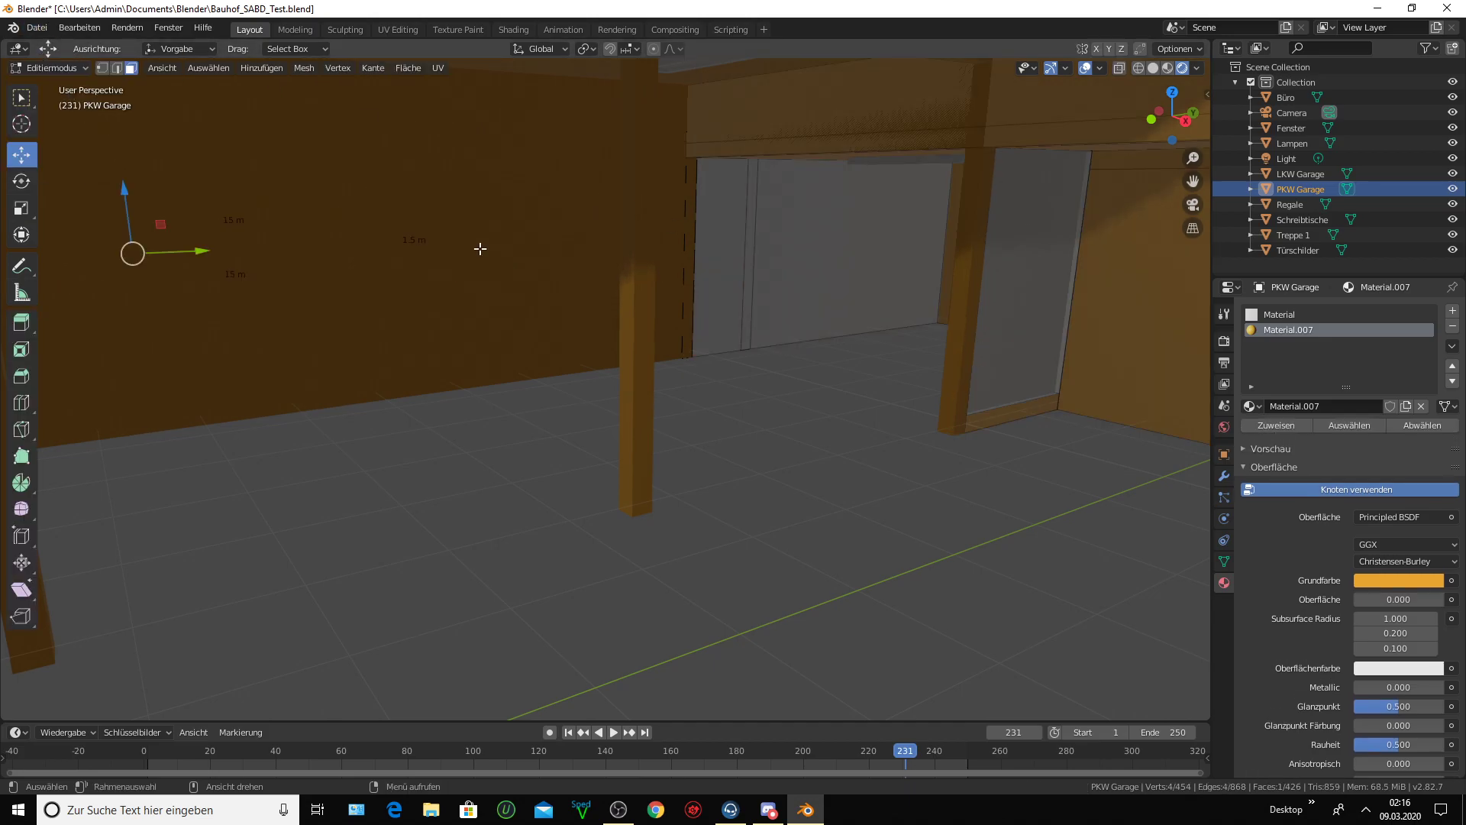
left_click(794, 247)
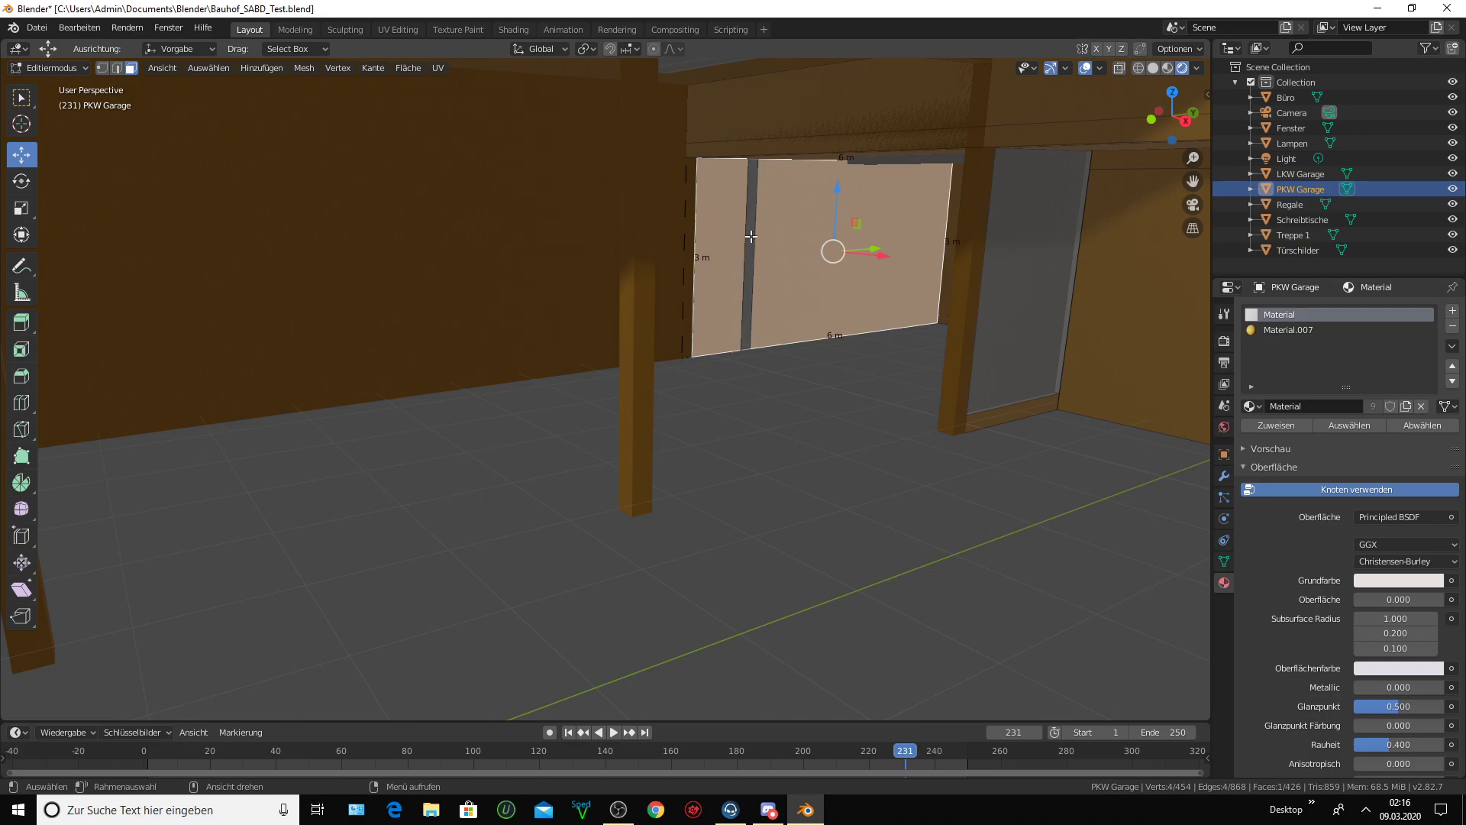
left_click(751, 236, "shift")
middle_click_drag(751, 237, 1254, 293)
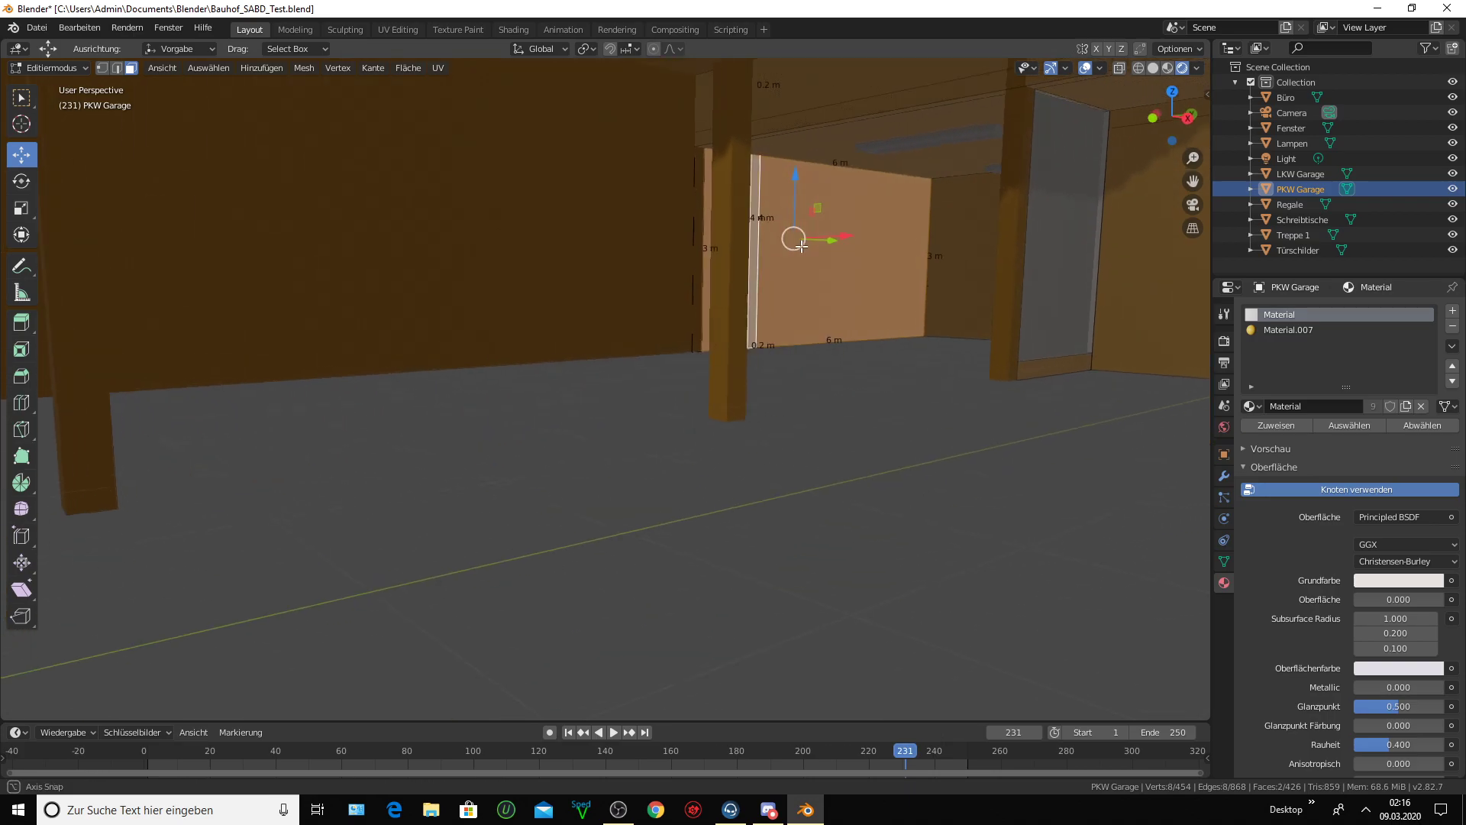
left_click(1283, 330)
left_click(641, 255)
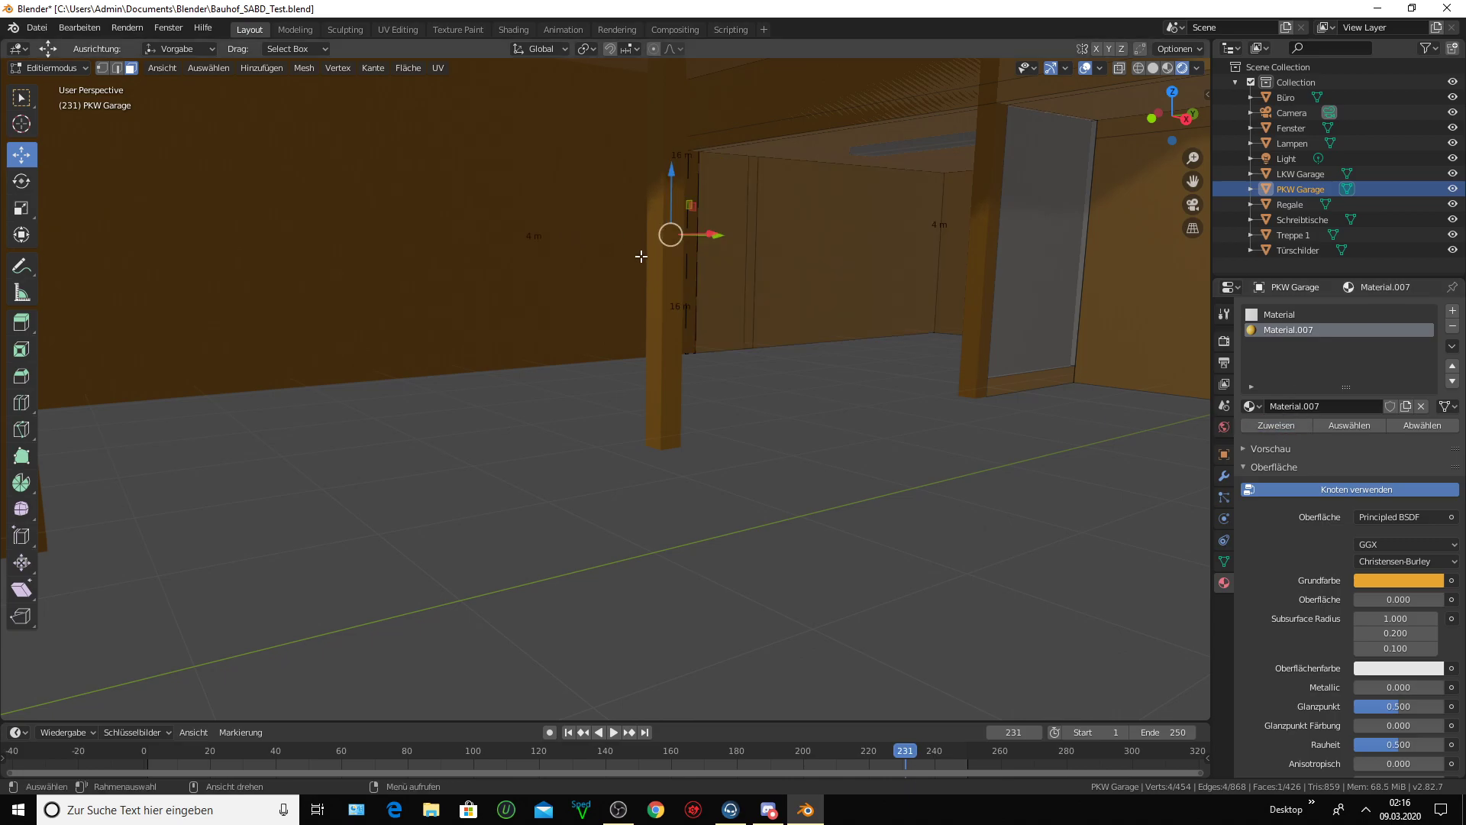
left_click(84, 69)
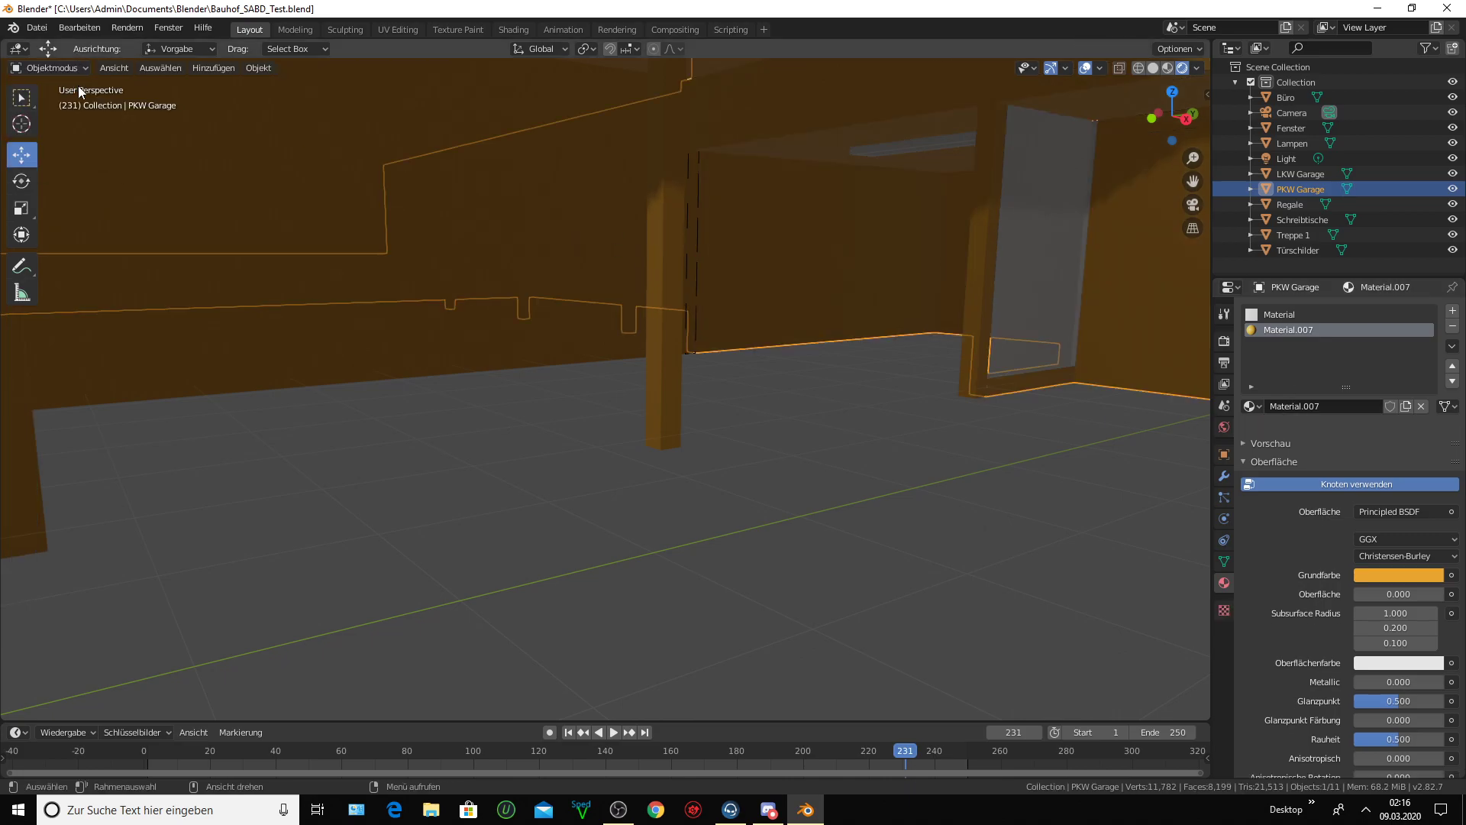
- Return PKW Garage to Object Mode and orbit up to view the whole building
left_click(569, 423)
scroll(534, 374, "down", 3)
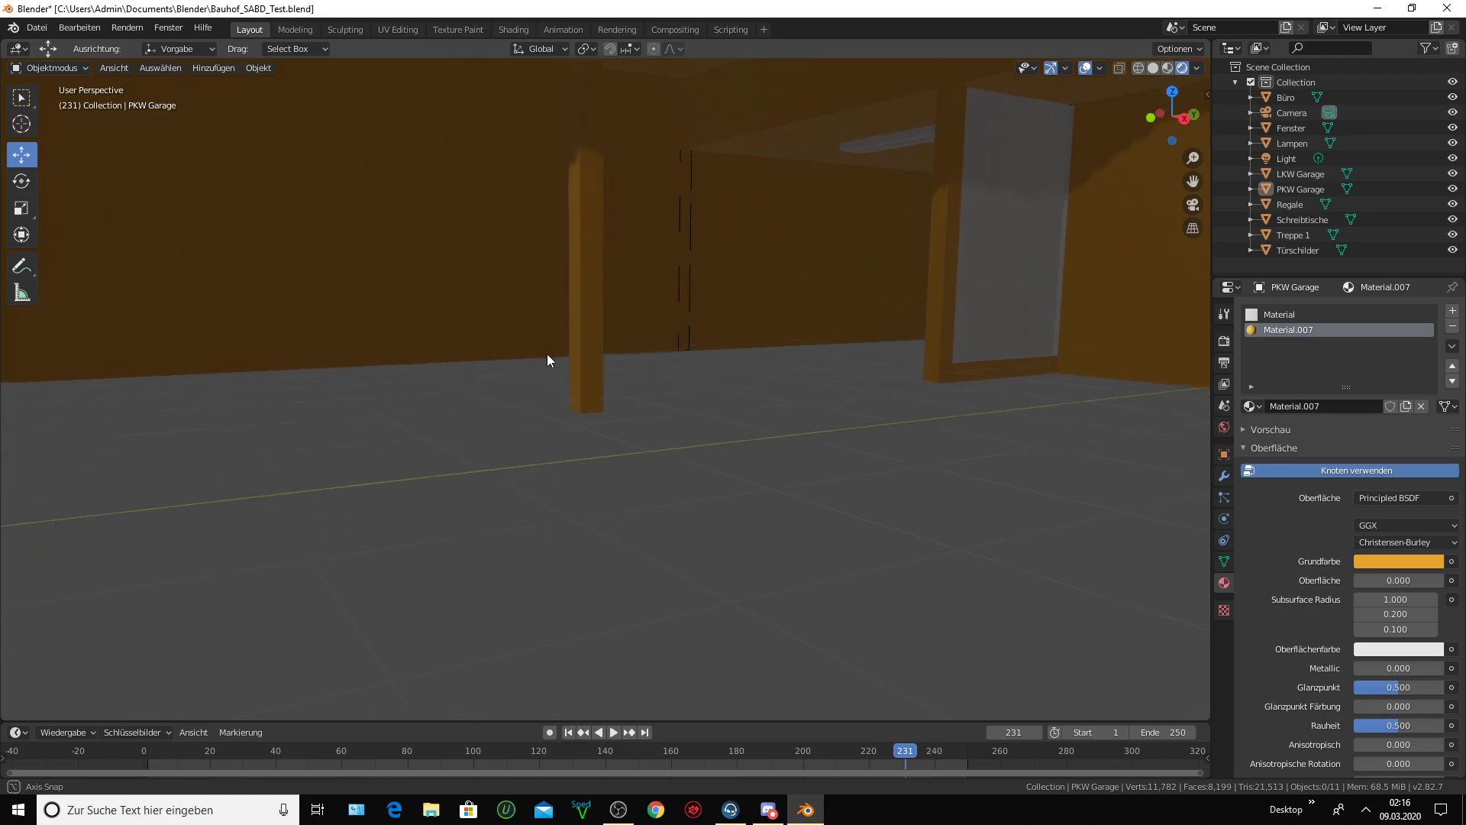
scroll(536, 351, "down", 4)
scroll(538, 345, "down", 3)
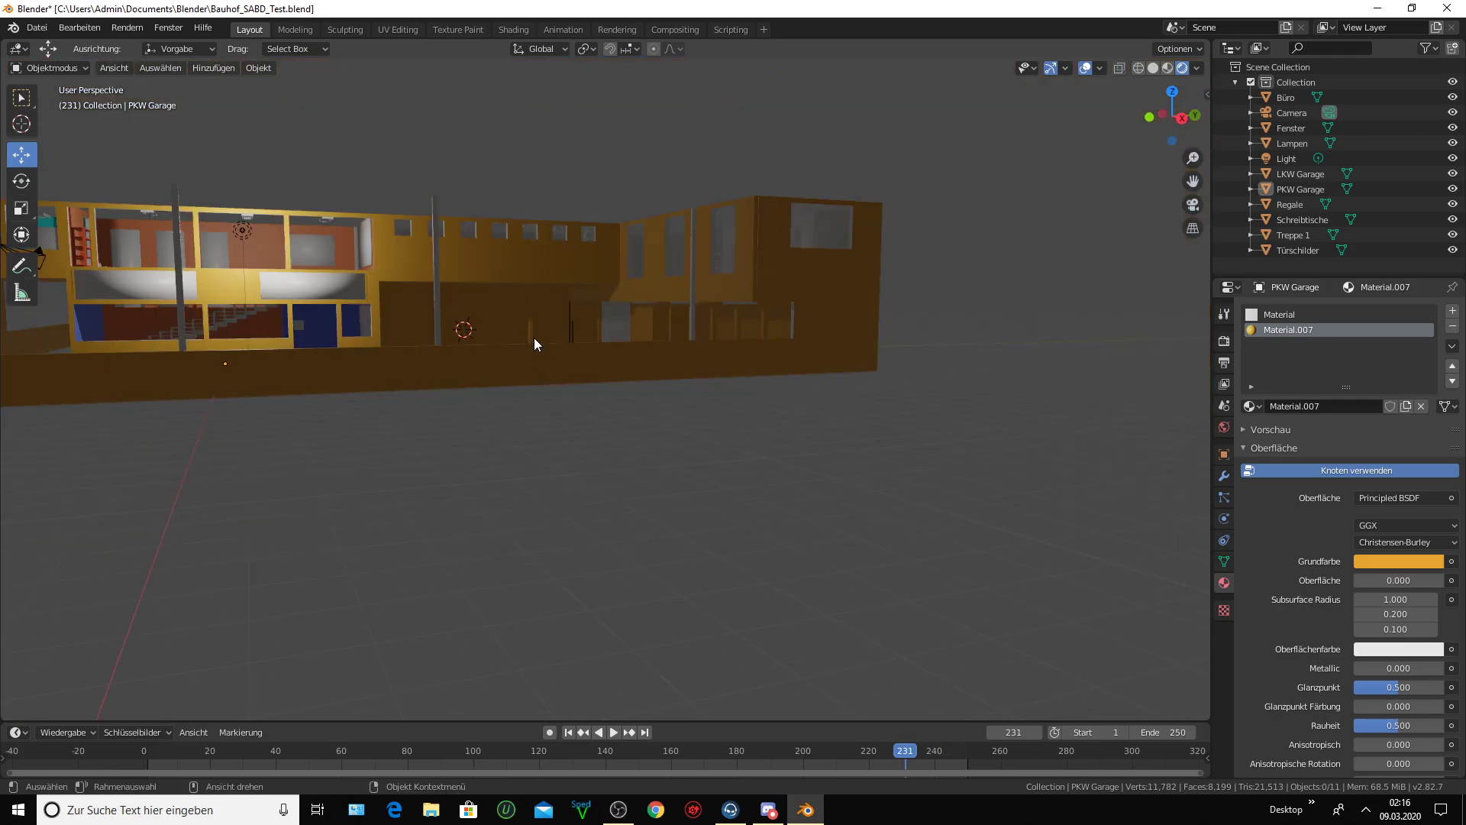
middle_click_drag(534, 337, 506, 356)
scroll(506, 356, "up", 3)
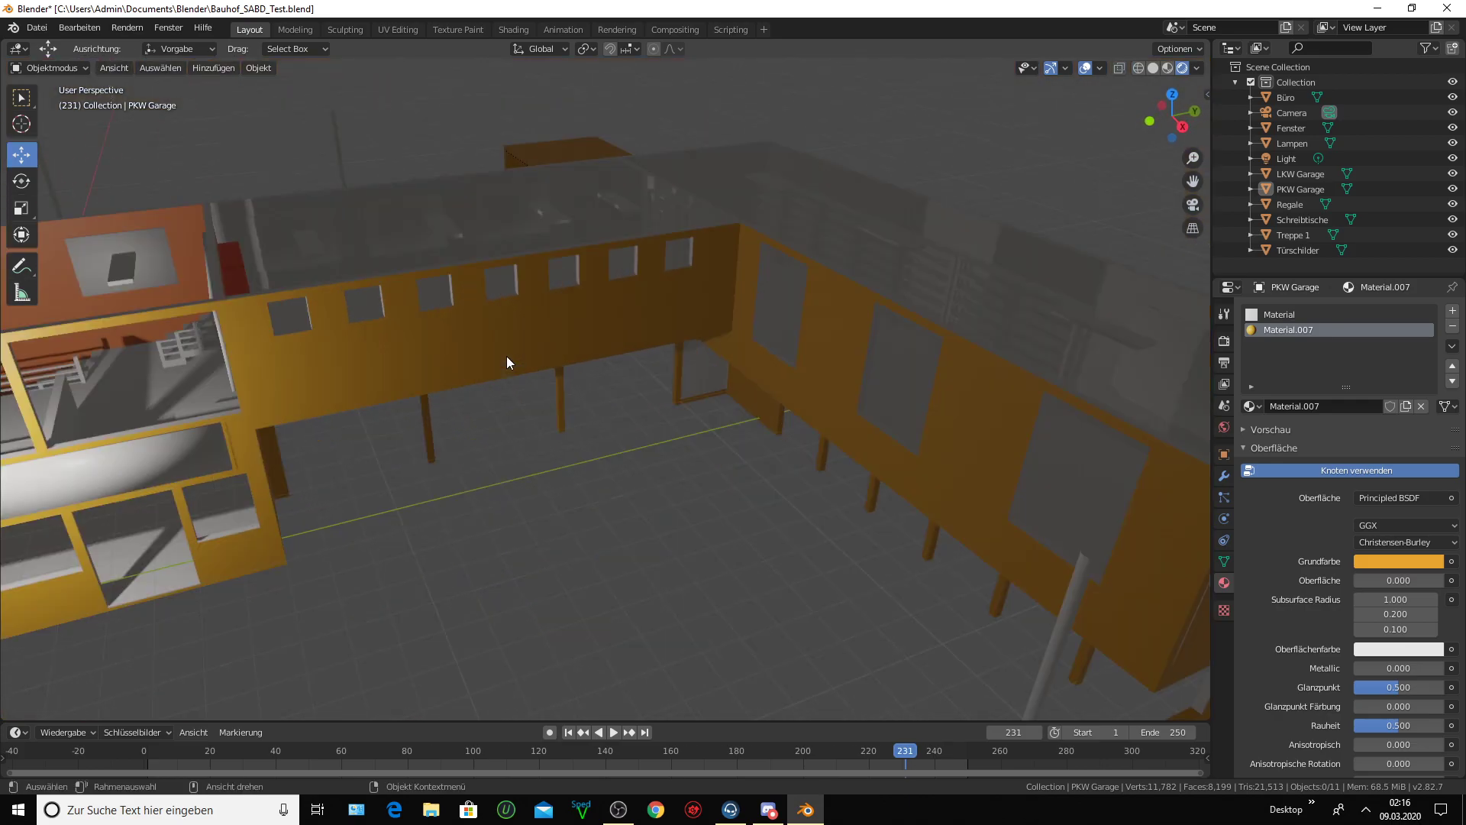
scroll(506, 356, "up", 3)
mouse_move(516, 336)
middle_mouse_down()
mouse_move(548, 322)
mouse_move(607, 354)
mouse_move(521, 350)
middle_mouse_up()
- Zoom in and out to examine the garage walls
scroll(565, 328, "down", 2)
scroll(611, 334, "down", 3)
scroll(634, 336, "down", 1)
scroll(538, 346, "up", 4)
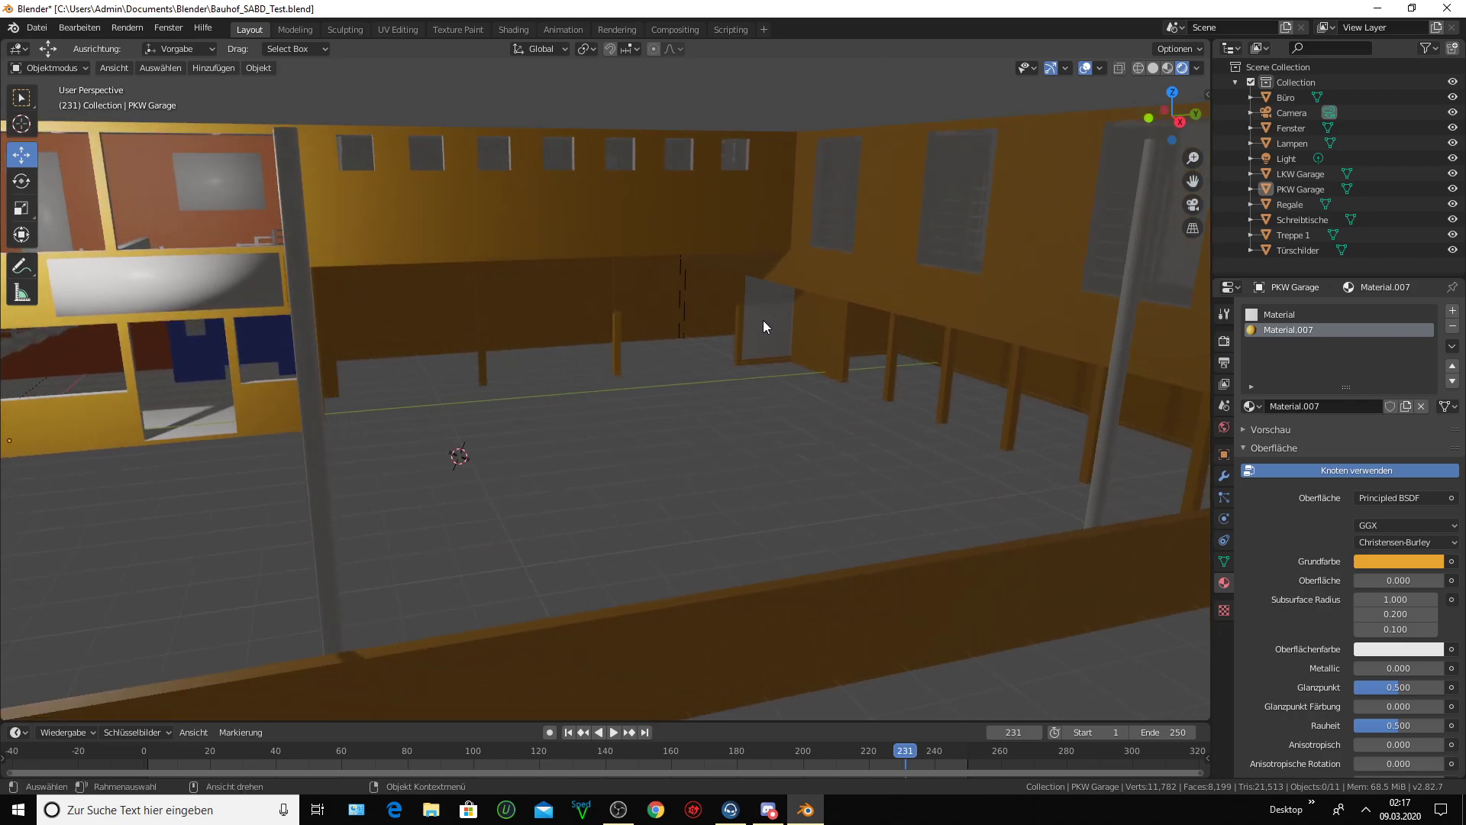
scroll(759, 323, "down", 3)
scroll(751, 328, "down", 2)
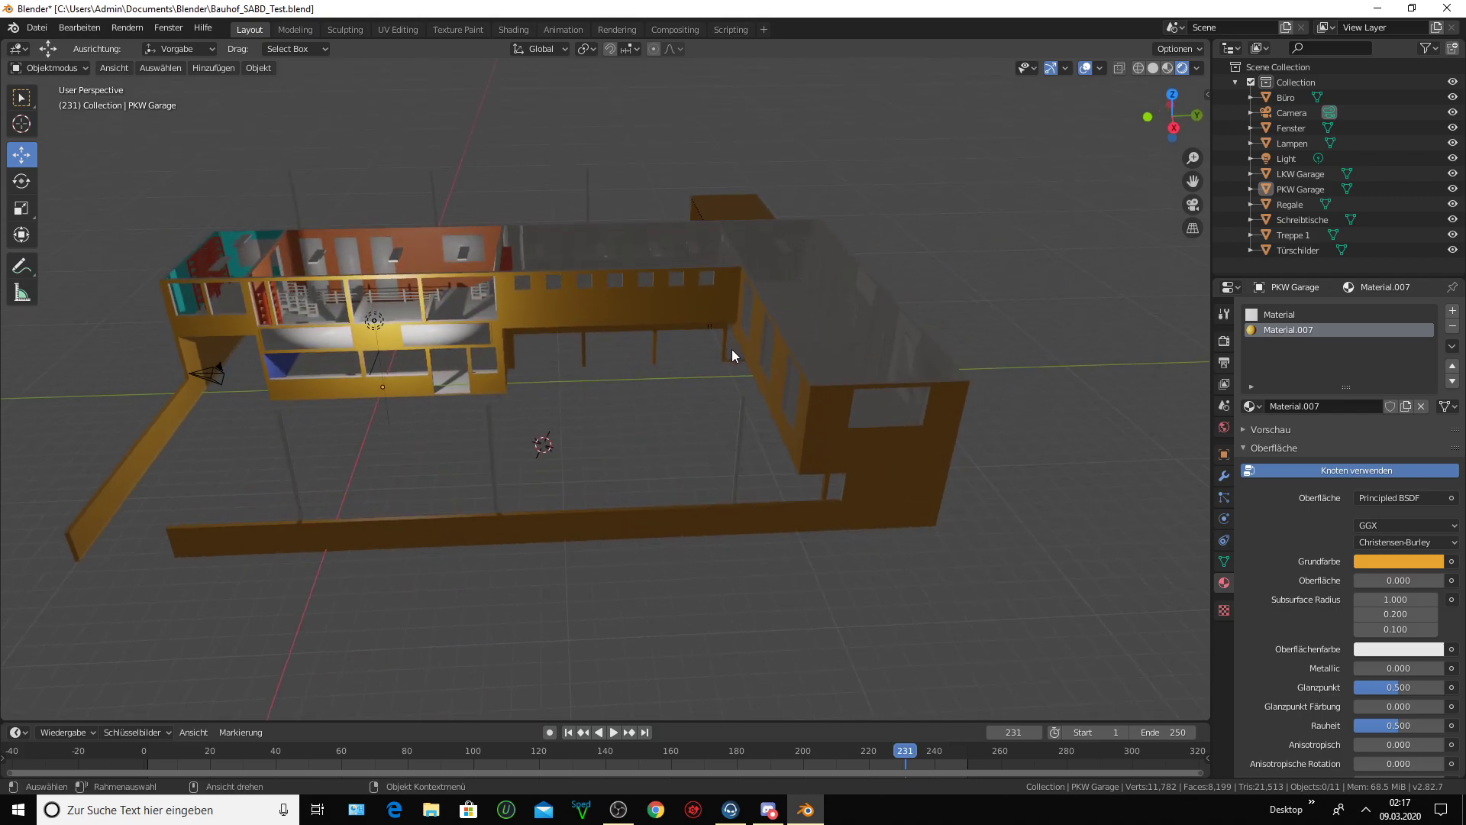
scroll(732, 350, "up", 2)
scroll(732, 350, "up", 1)
scroll(762, 333, "up", 3)
- Orbit into the garage interior, then lower the view toward the office front
middle_click_drag(785, 310, 802, 314)
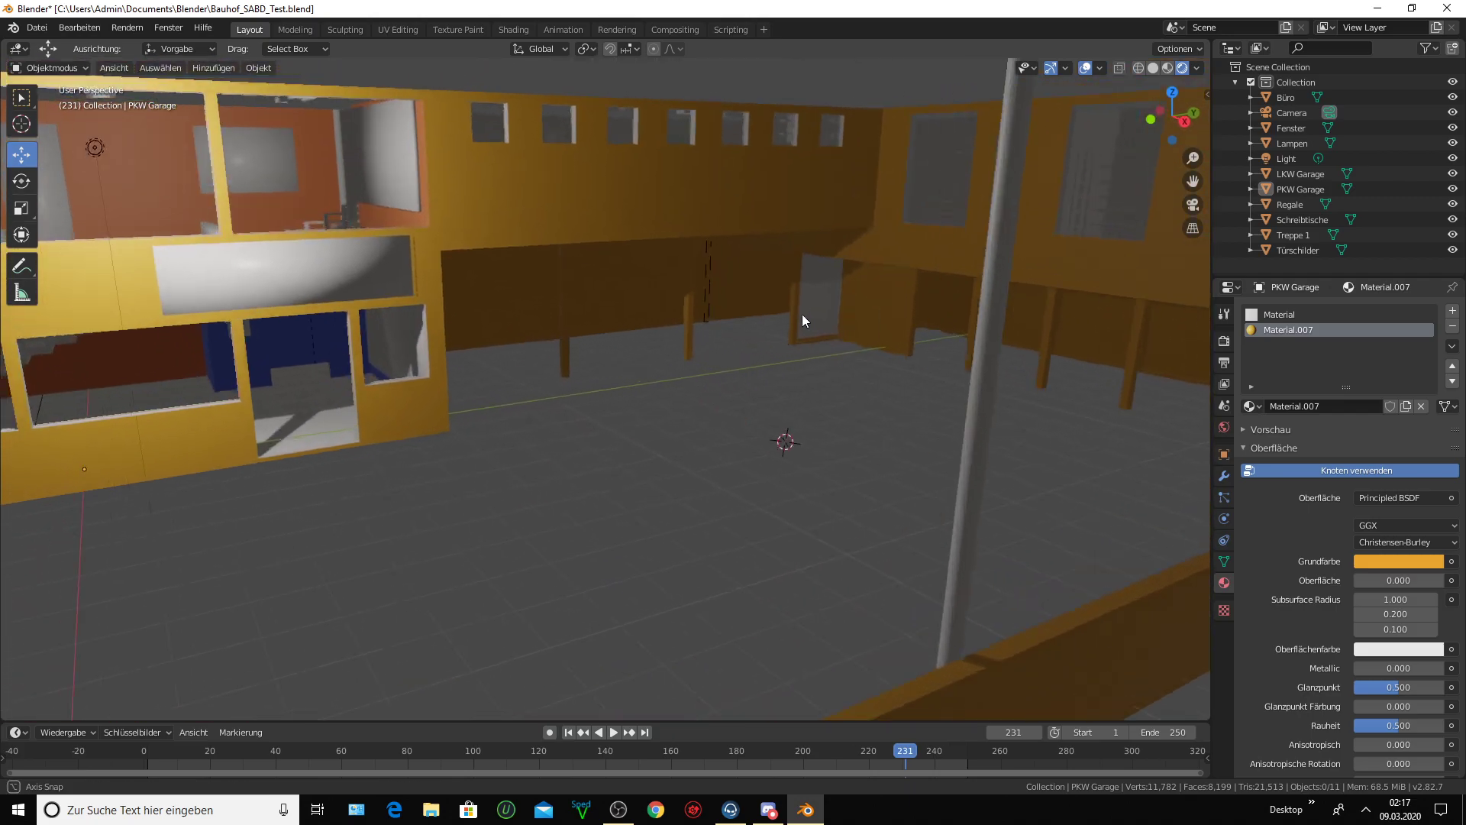
scroll(802, 313, "down", 3)
scroll(433, 522, "up", 2)
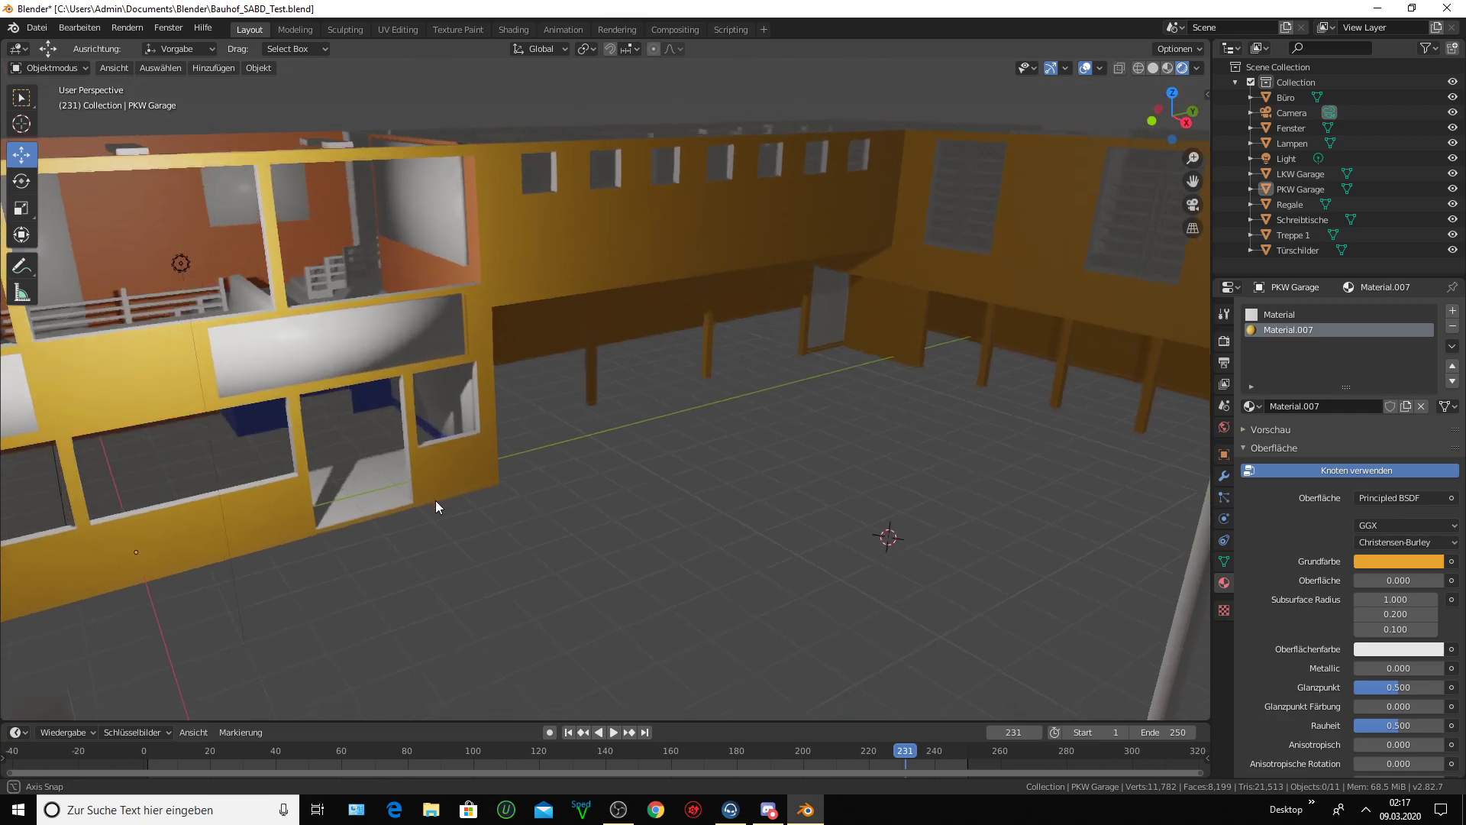
middle_click_drag(435, 501, 346, 409)
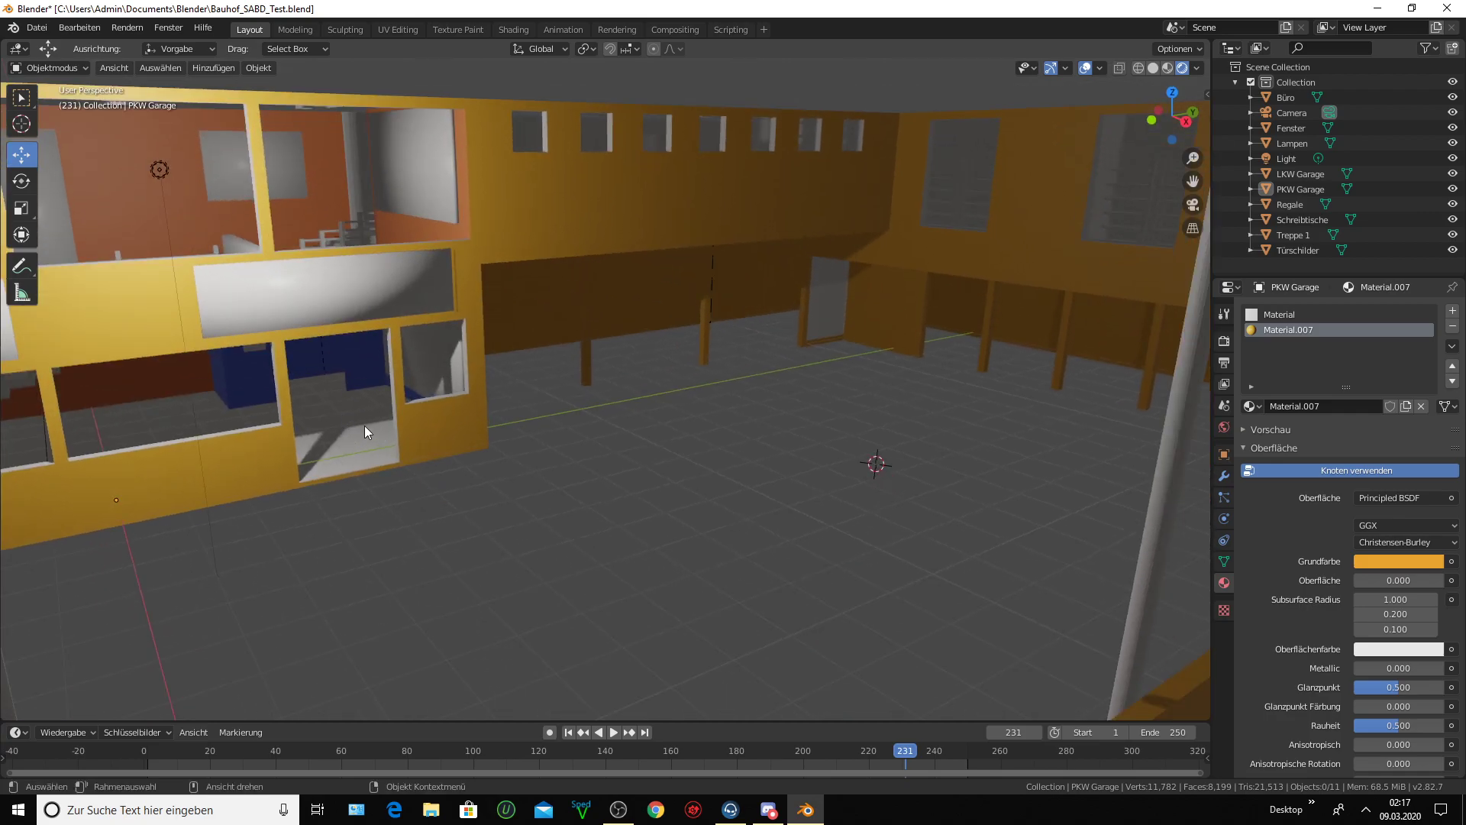
scroll(367, 420, "up", 4)
scroll(372, 415, "down", 4)
scroll(371, 411, "up", 2)
middle_click_drag(371, 411, 487, 361)
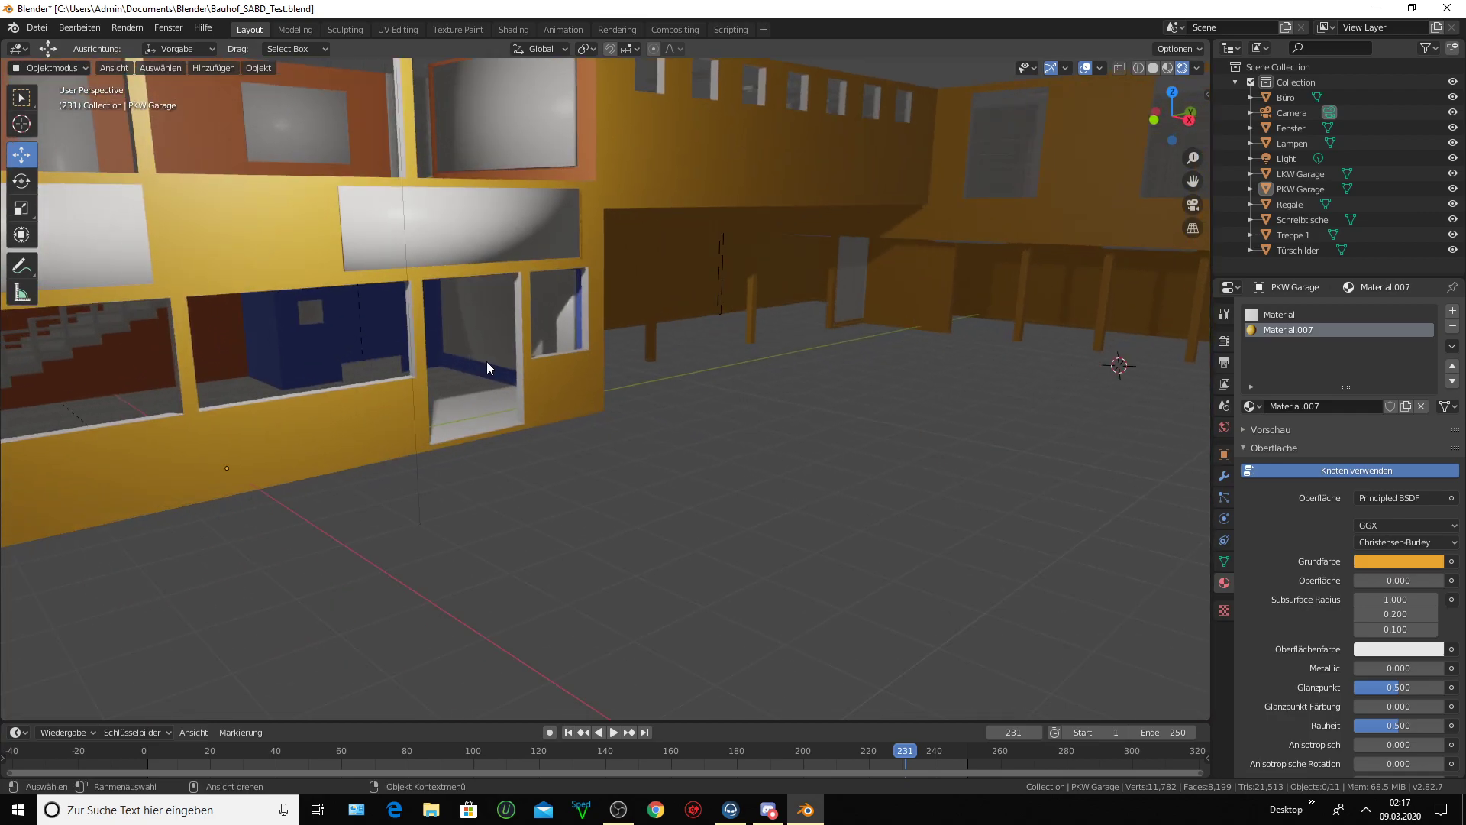
- Select Büro in Edit Mode and pick both sides of its doorway frame
left_click(1298, 100)
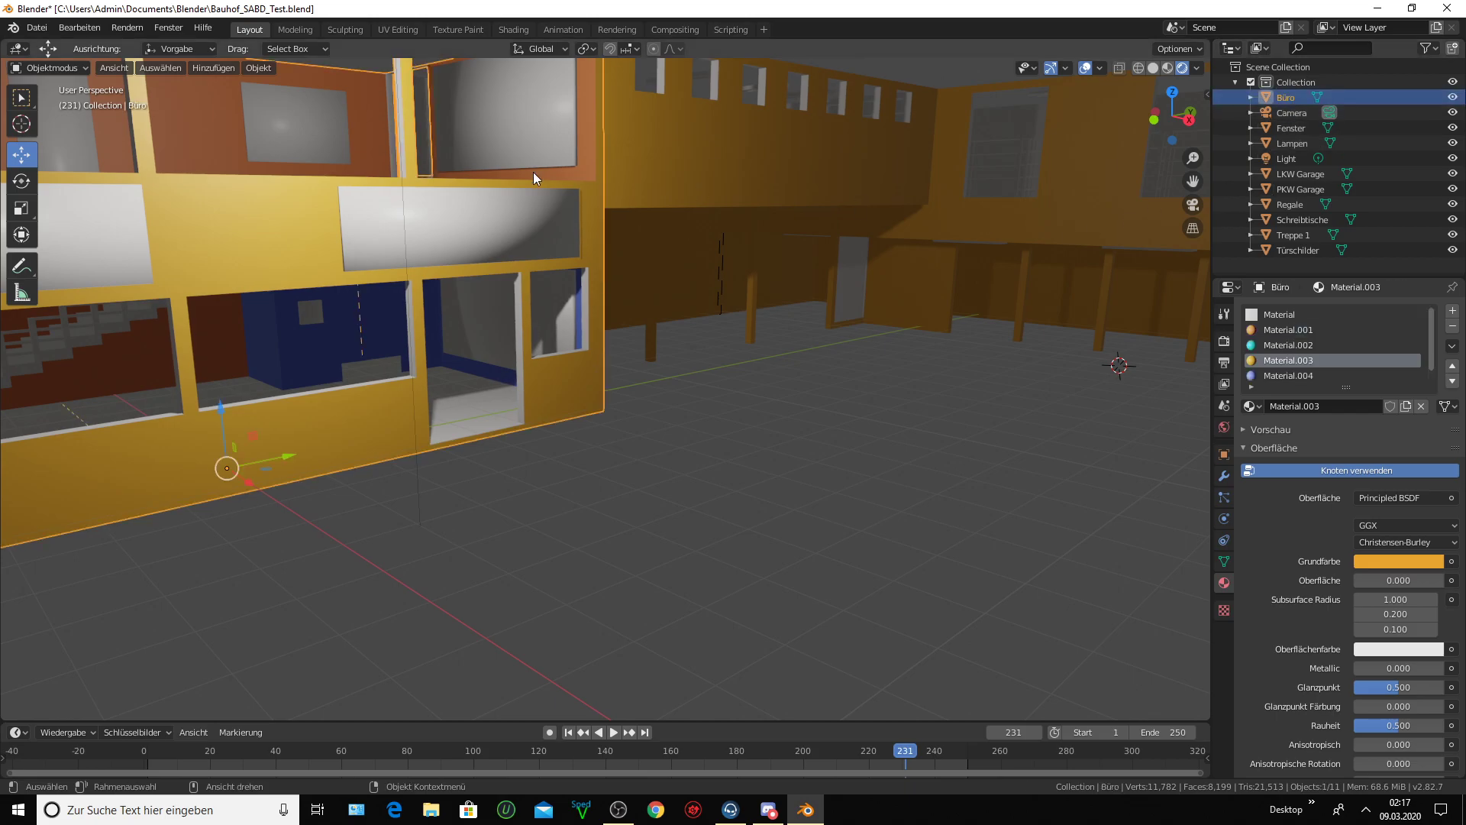
left_click(89, 70)
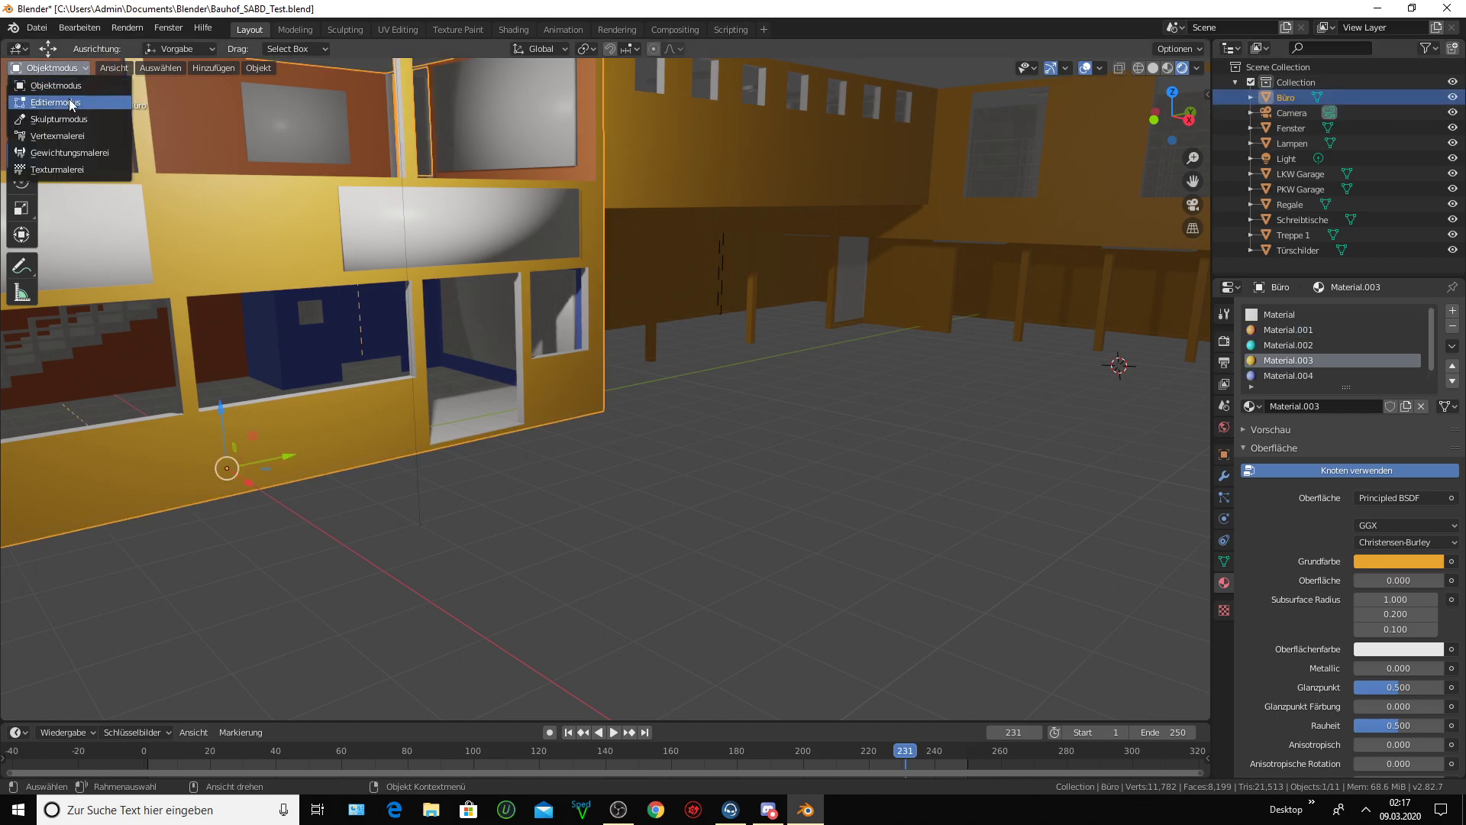
left_click(46, 95)
left_click(513, 295)
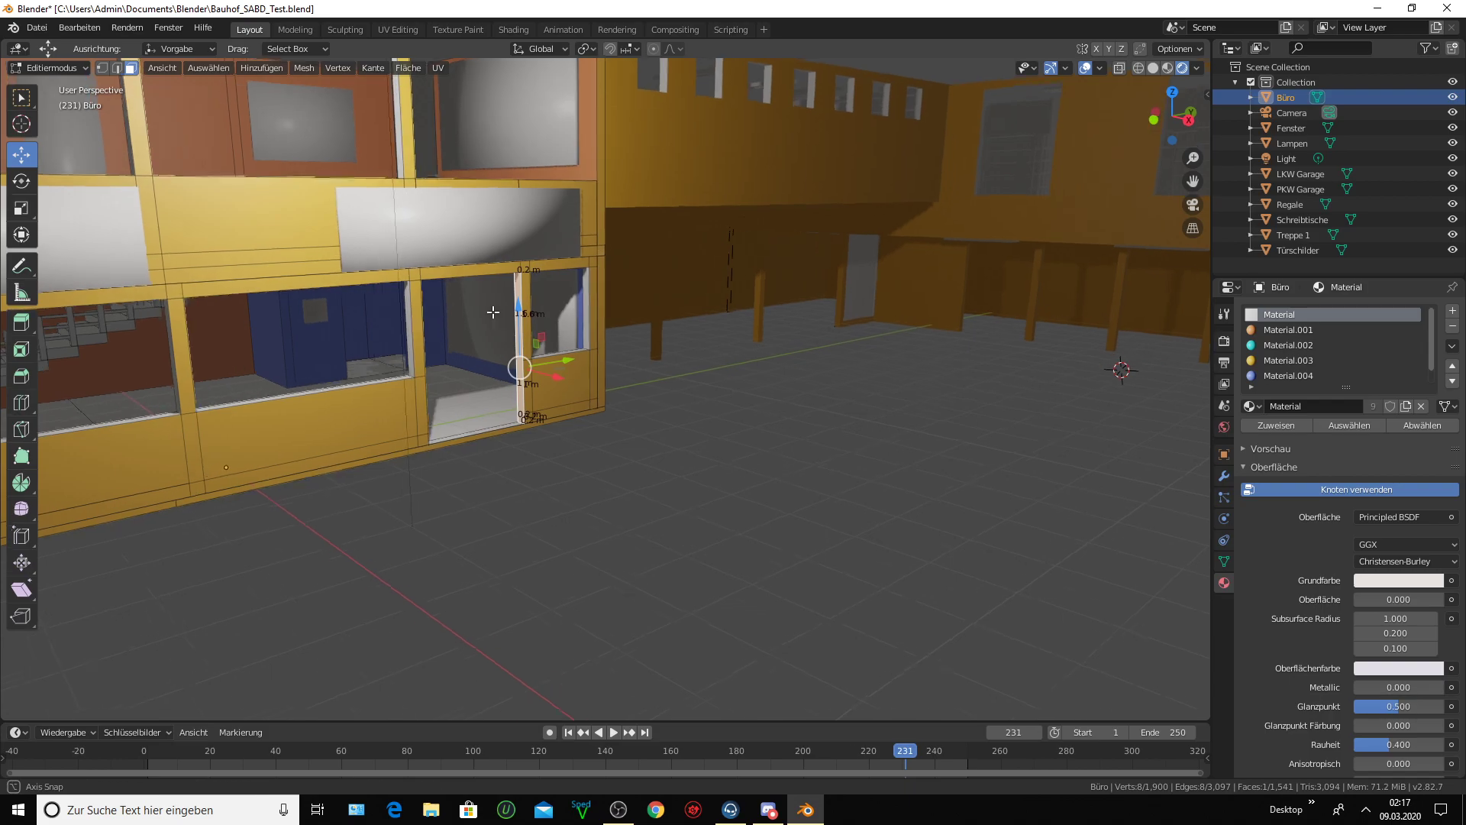
middle_click_drag(491, 313, 388, 322)
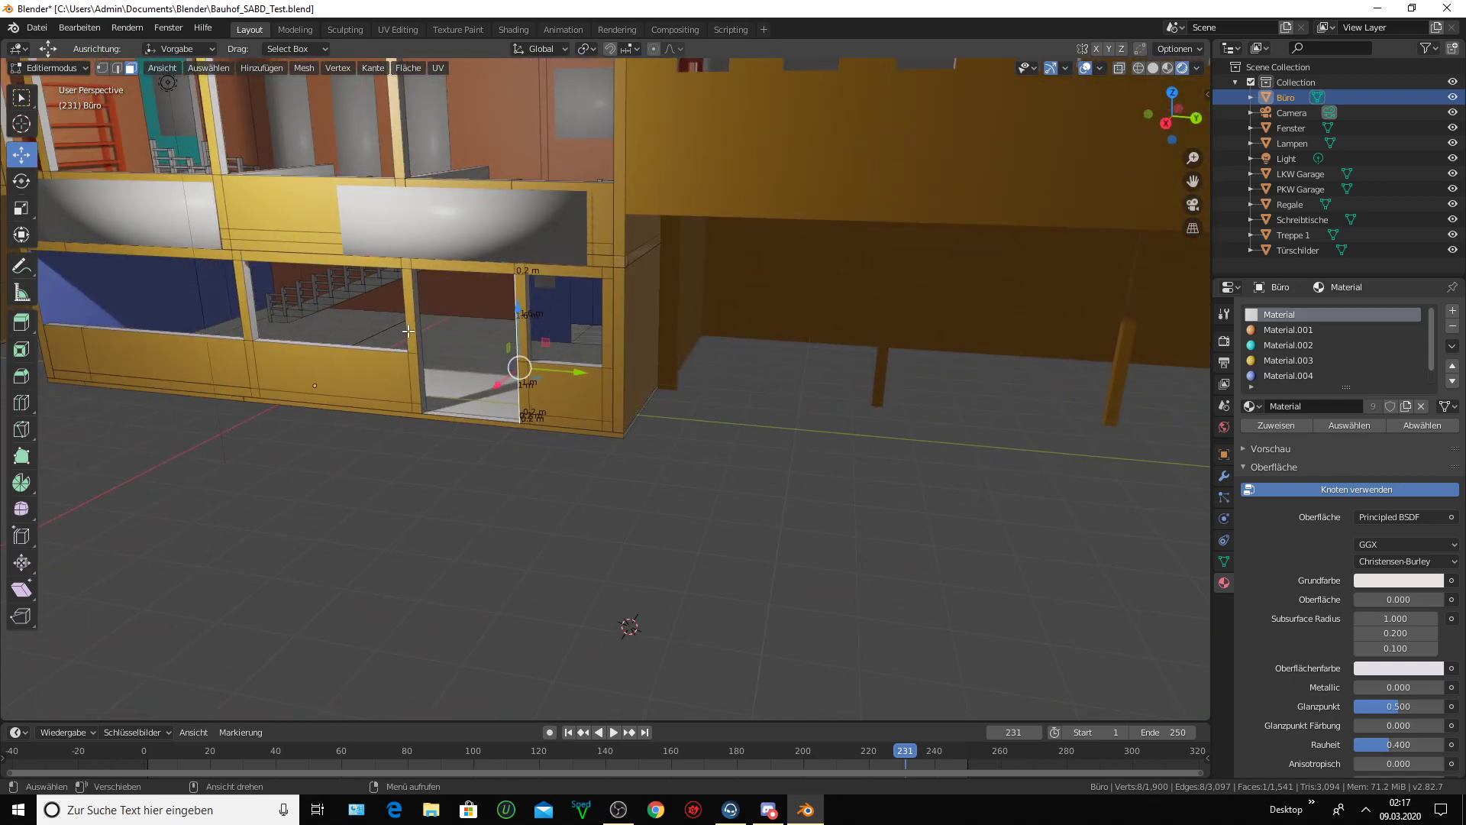
left_click(417, 322, "shift")
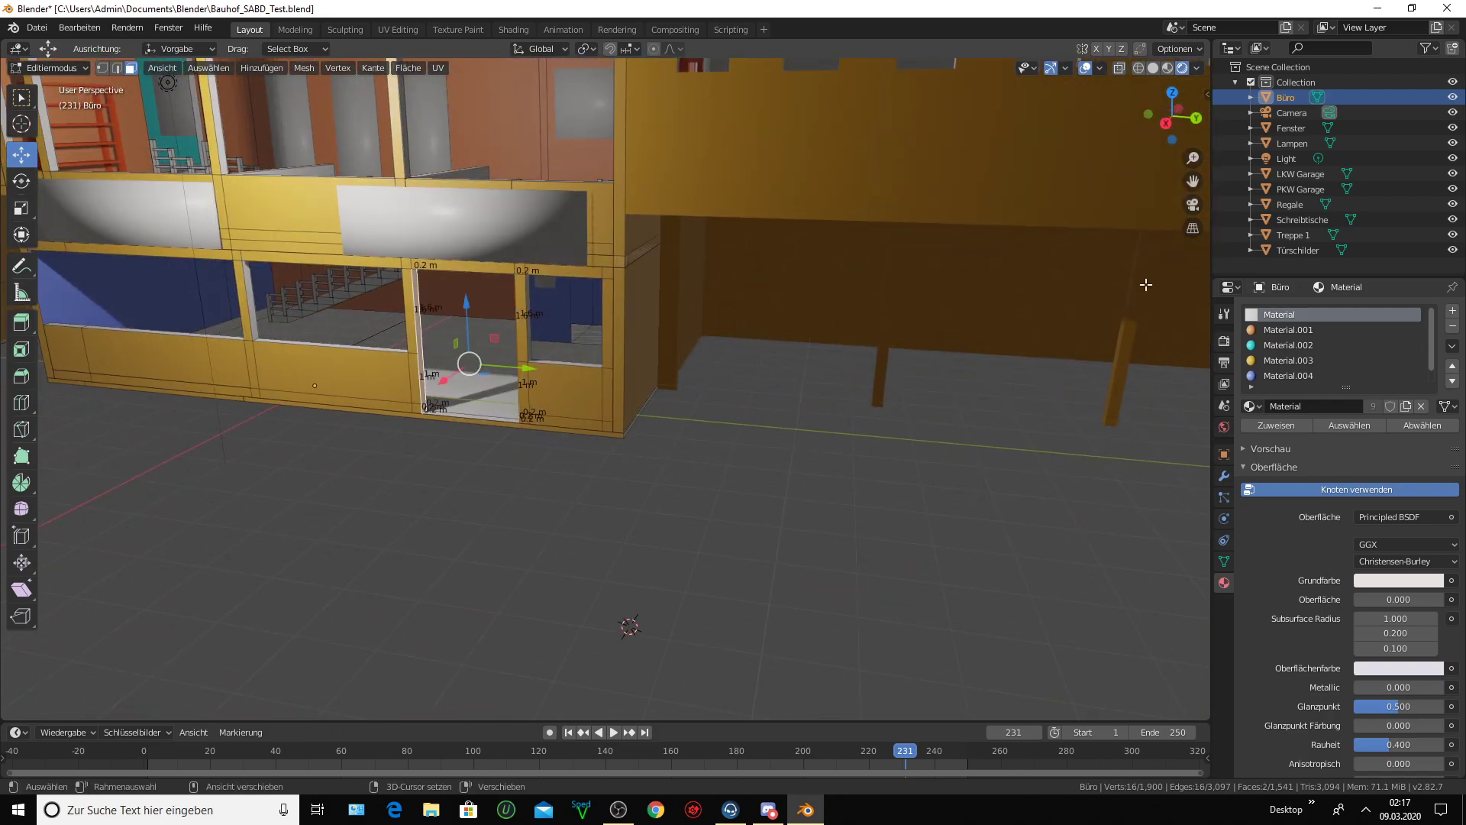
- Give the door frame orange Material.003, return to Object Mode and view the office
left_click(1310, 360)
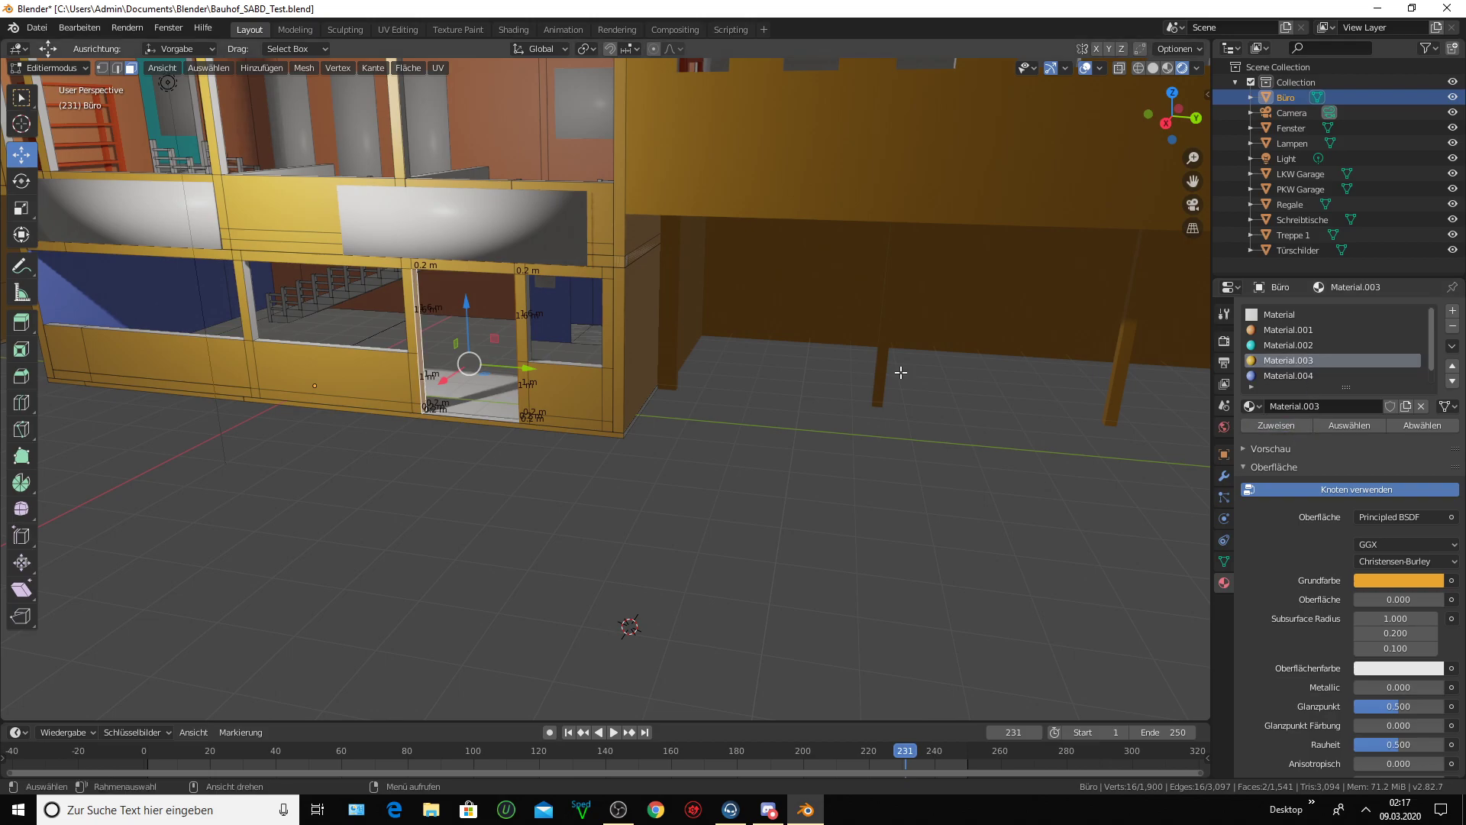
left_click(90, 72)
left_click(50, 57)
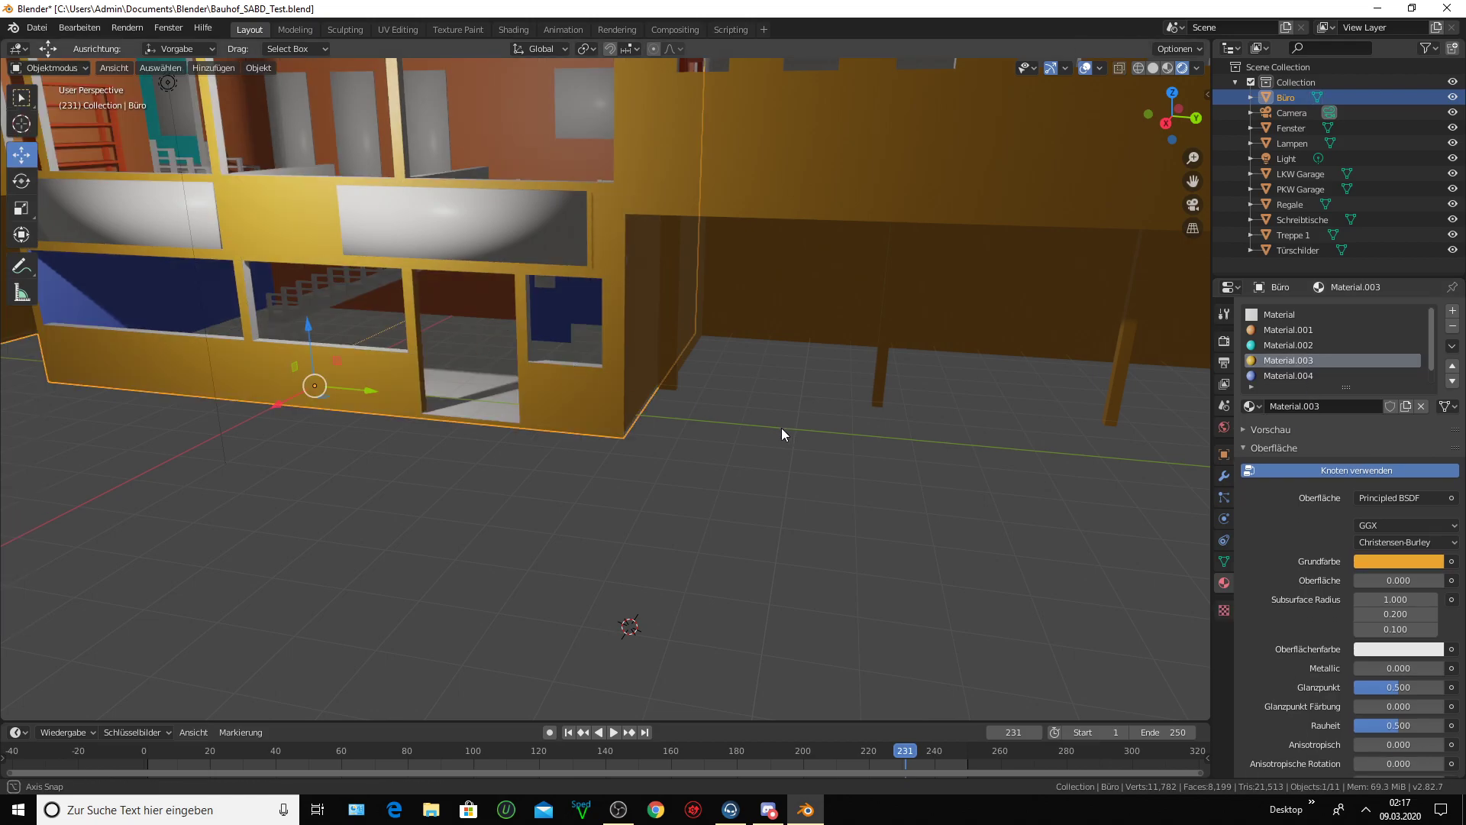
middle_click_drag(781, 427, 730, 425)
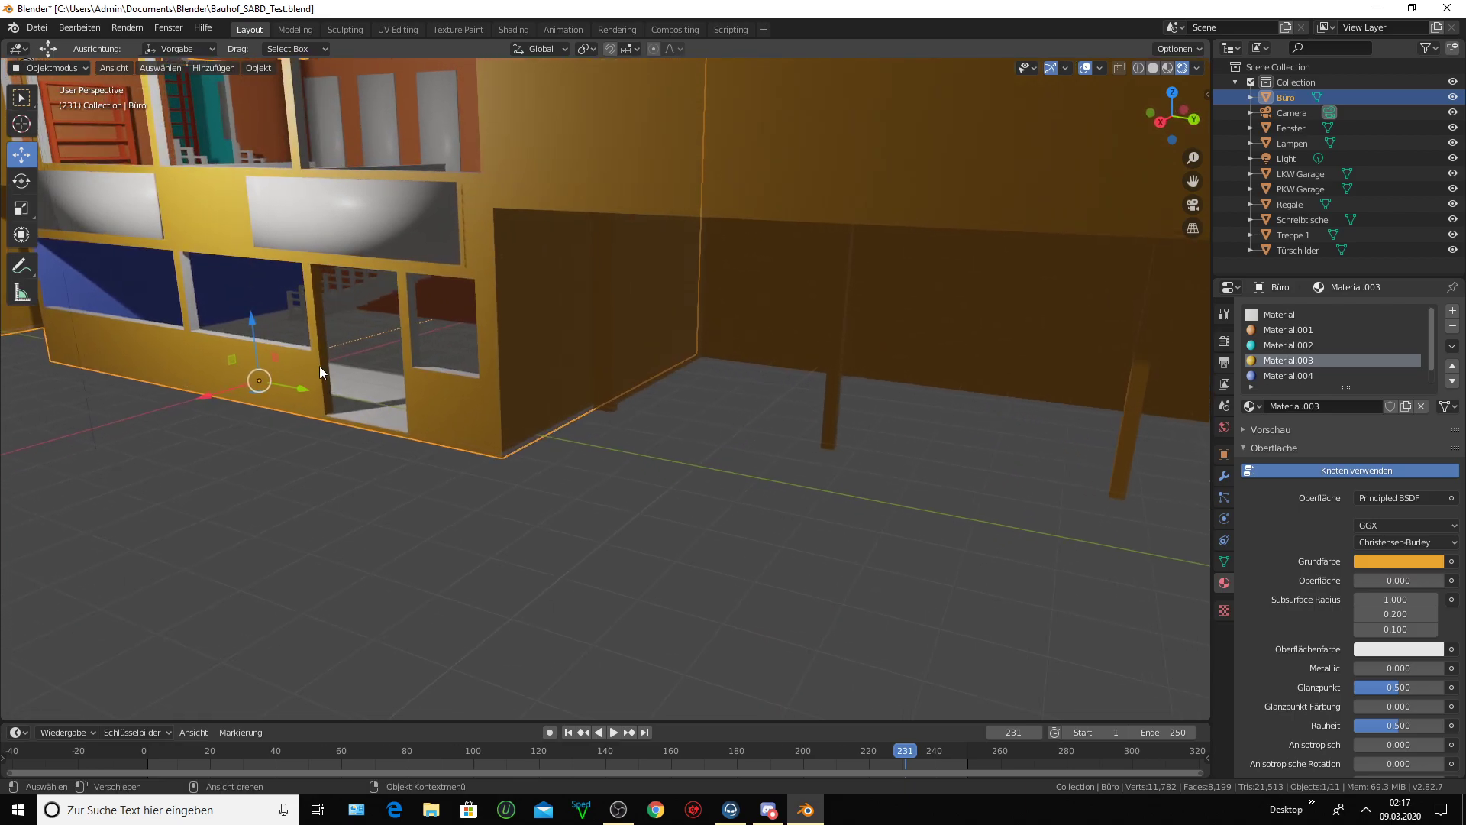
middle_click_drag(313, 361, 317, 368)
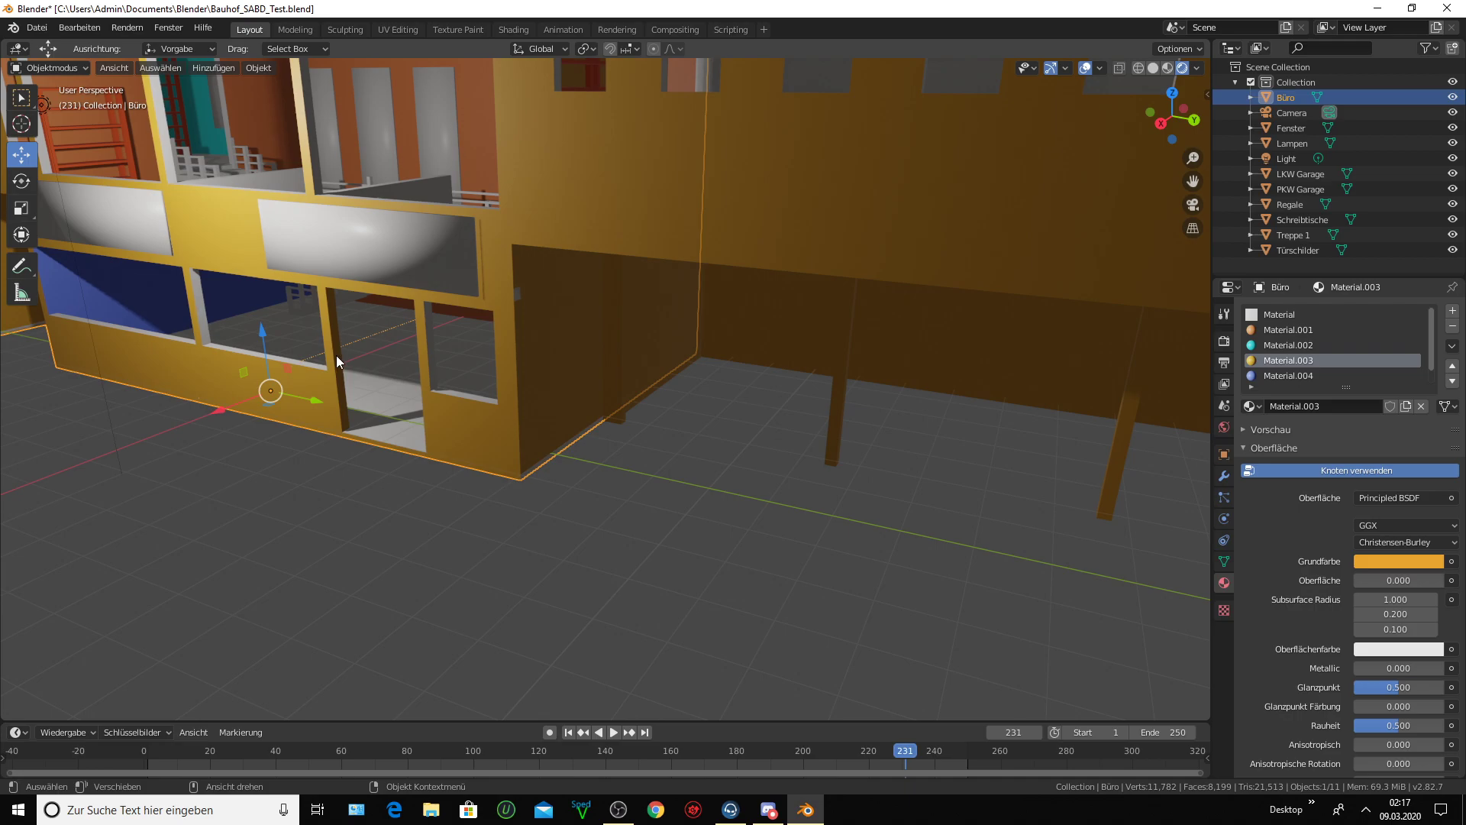
scroll(338, 355, "down", 5)
middle_click_drag(336, 355, 427, 365)
scroll(409, 360, "up", 5)
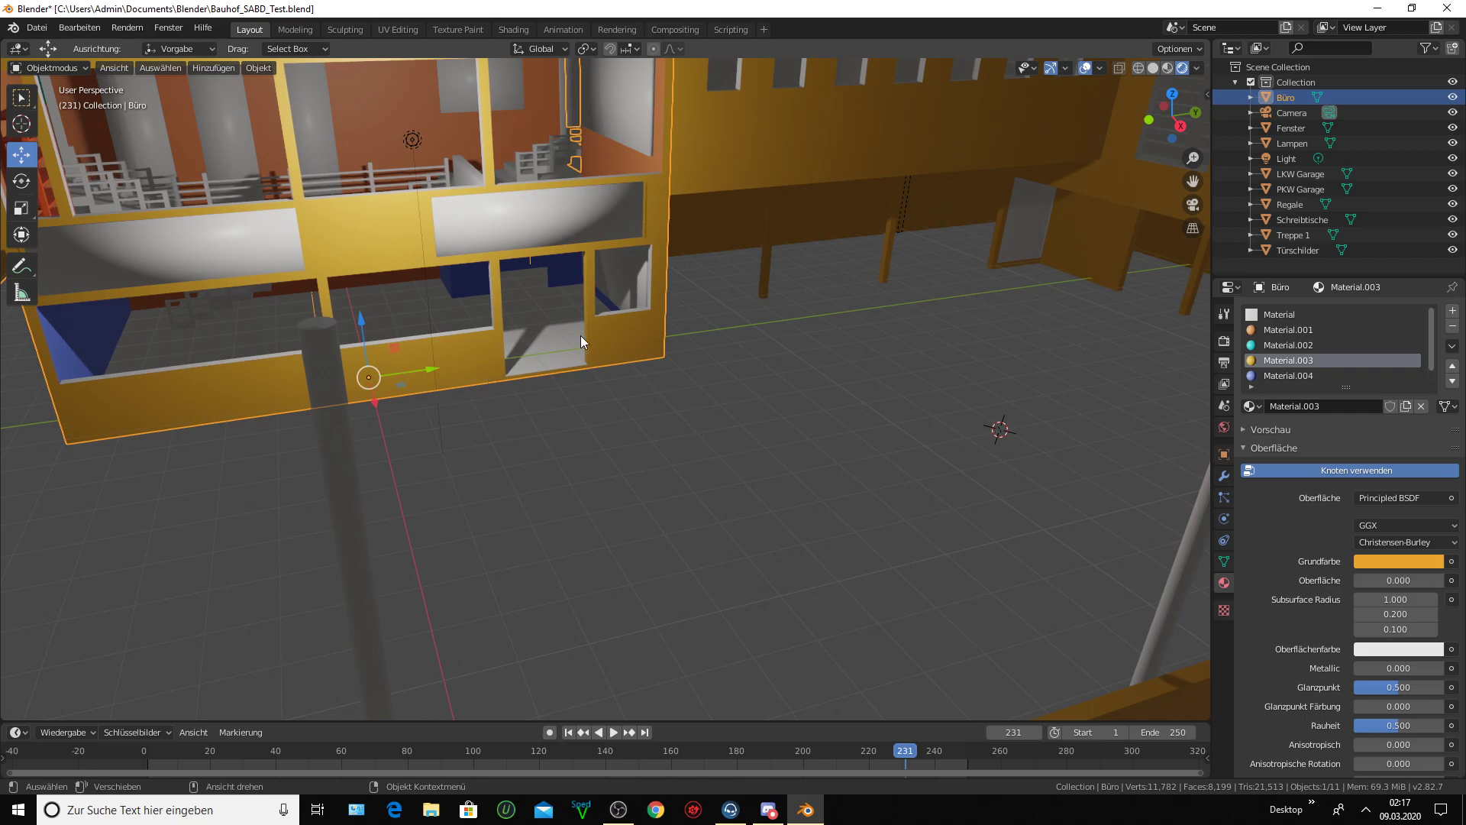
scroll(581, 336, "up", 5)
scroll(581, 336, "down", 5)
middle_click_drag(580, 335, 734, 237)
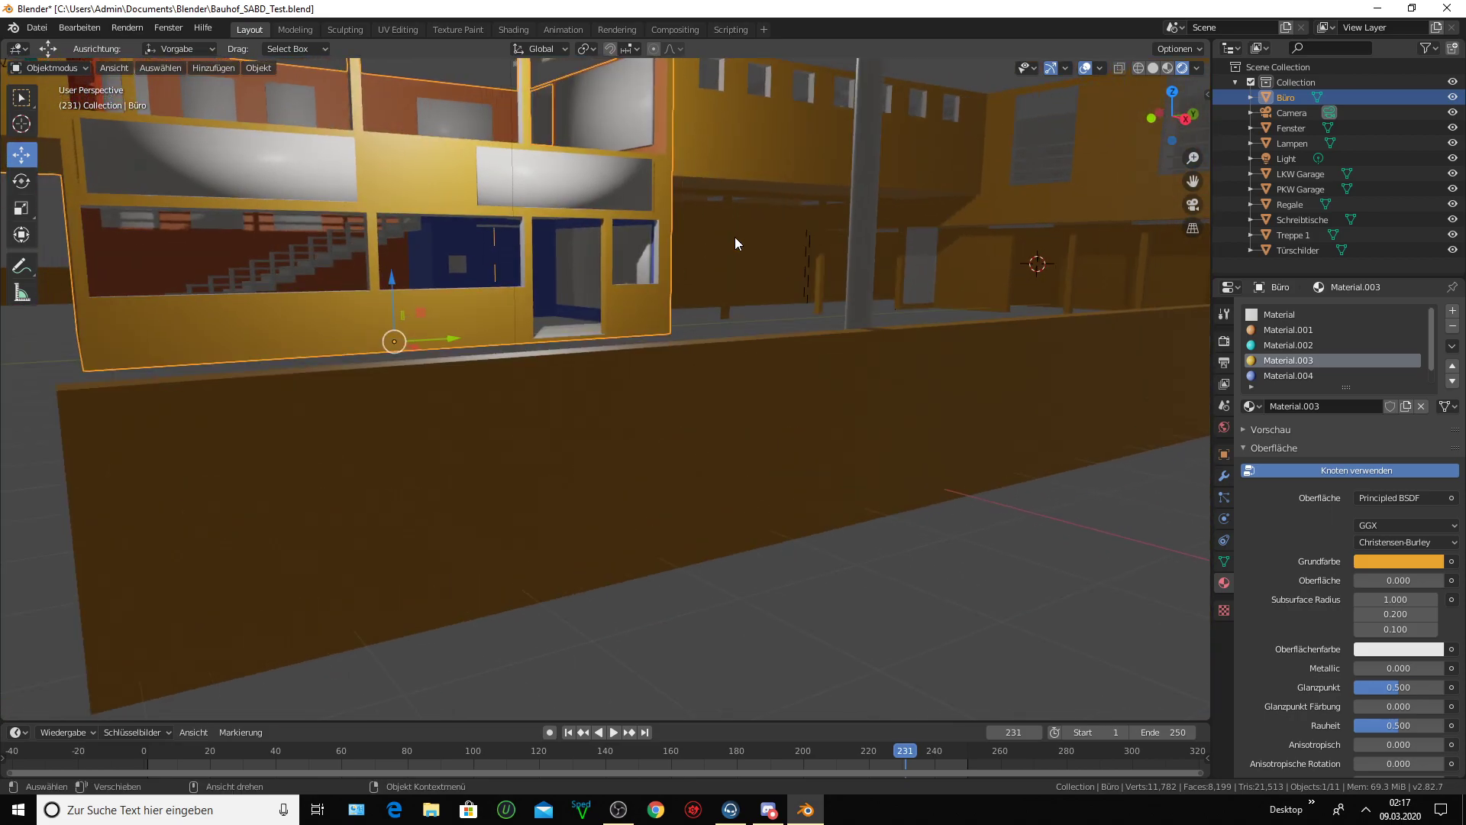
mouse_move(1175, 159)
middle_mouse_down()
mouse_move(646, 380)
mouse_move(589, 302)
mouse_move(698, 317)
mouse_move(710, 297)
mouse_move(868, 268)
middle_mouse_up()
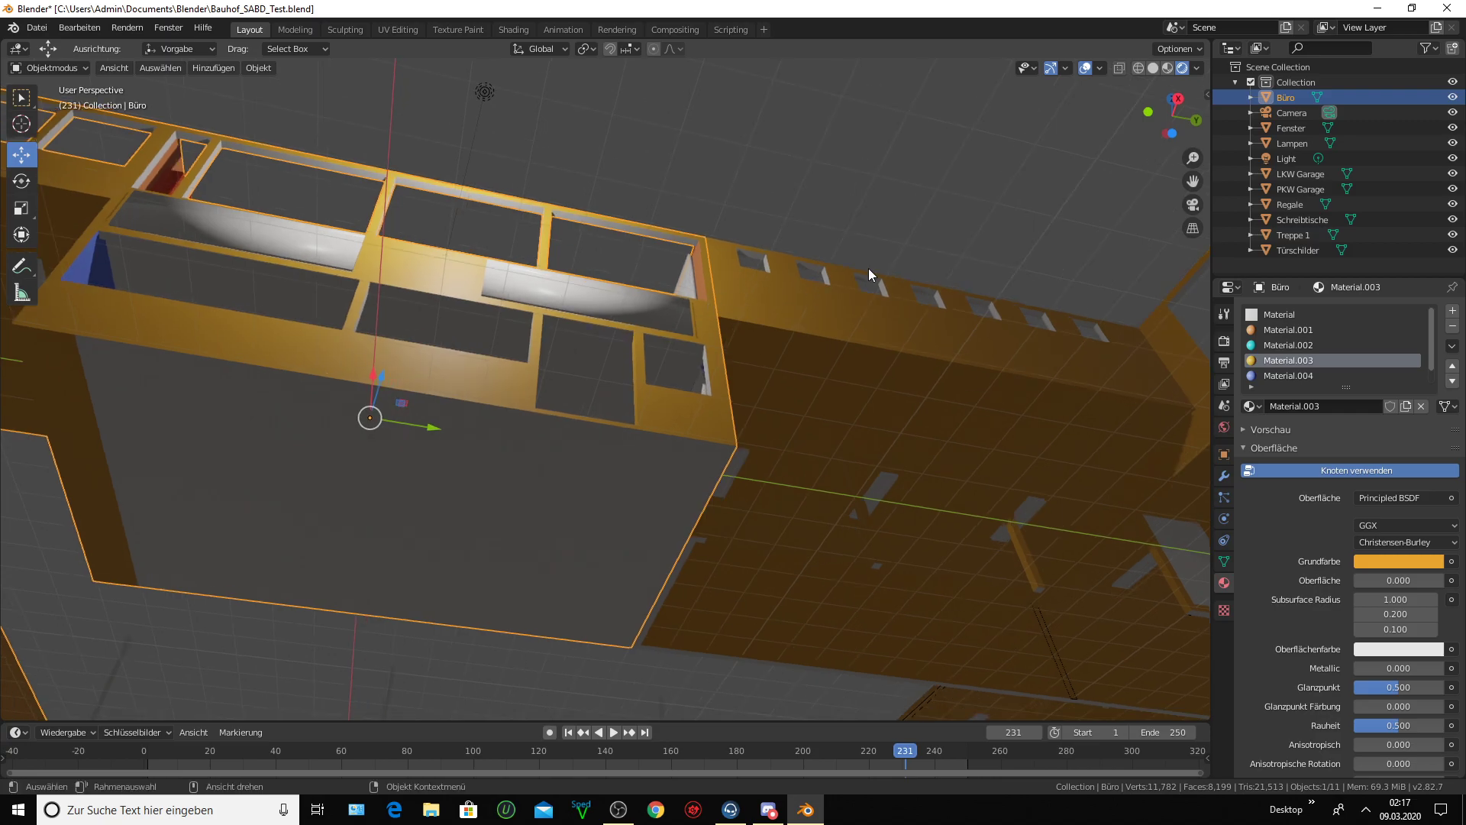
left_click_drag(1189, 179, 1115, 397)
mouse_move(582, 467)
middle_mouse_down()
mouse_move(557, 588)
mouse_move(570, 568)
middle_mouse_up()
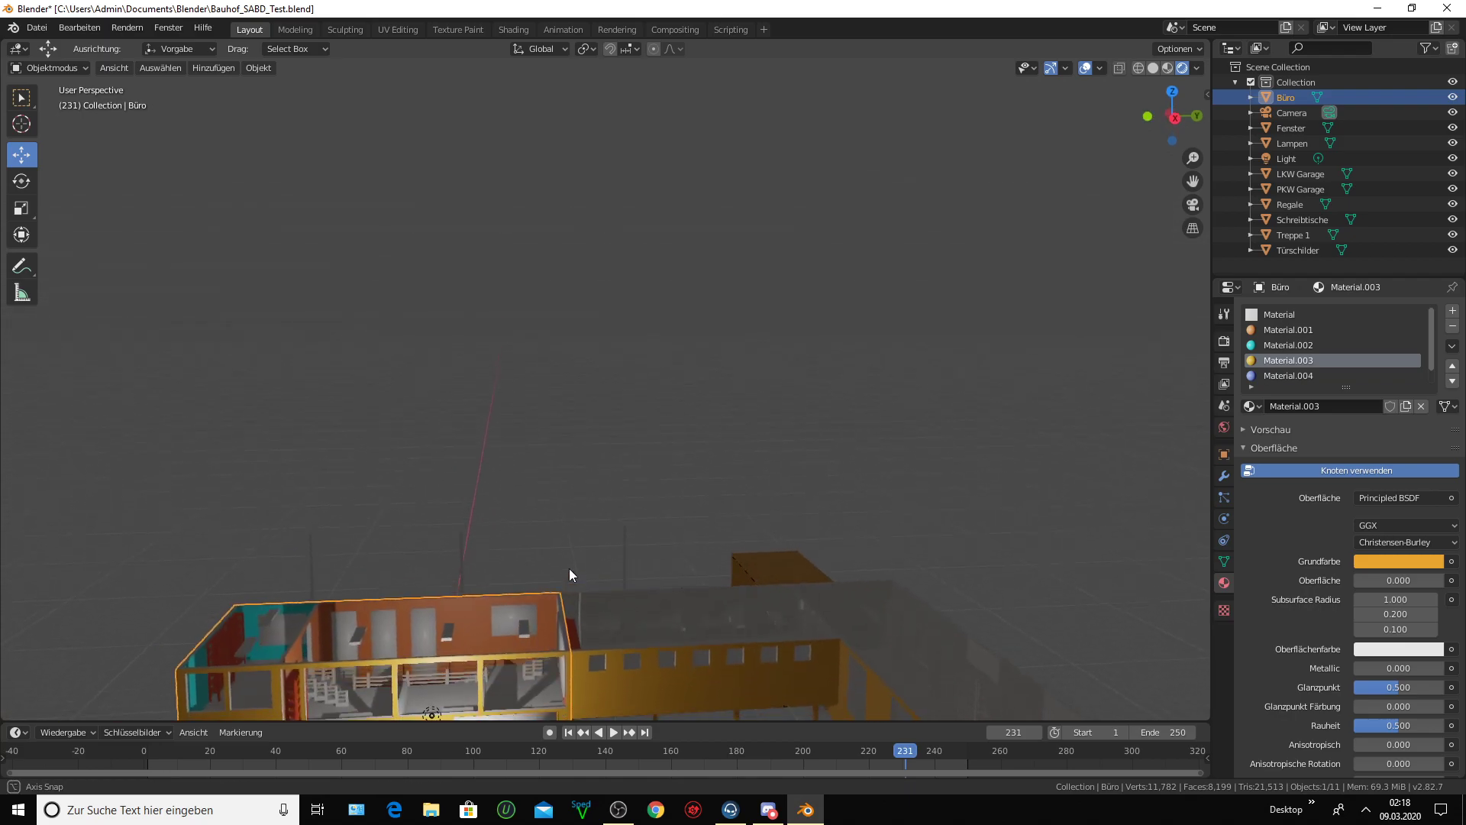
scroll(1107, 222, "up", 3)
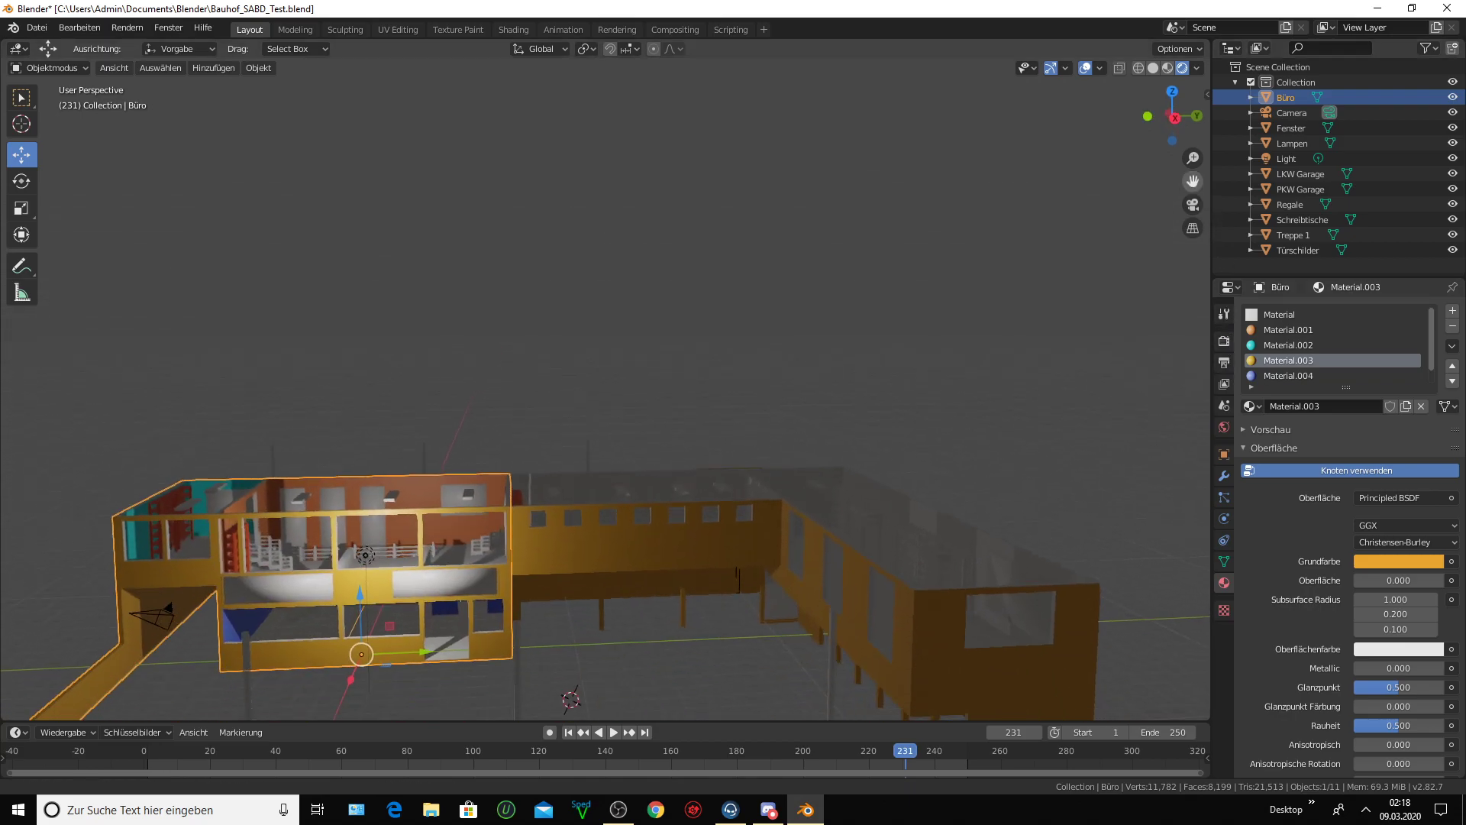
scroll(1108, 221, "up", 2)
scroll(853, 427, "up", 3)
middle_click_drag(854, 428, 840, 465)
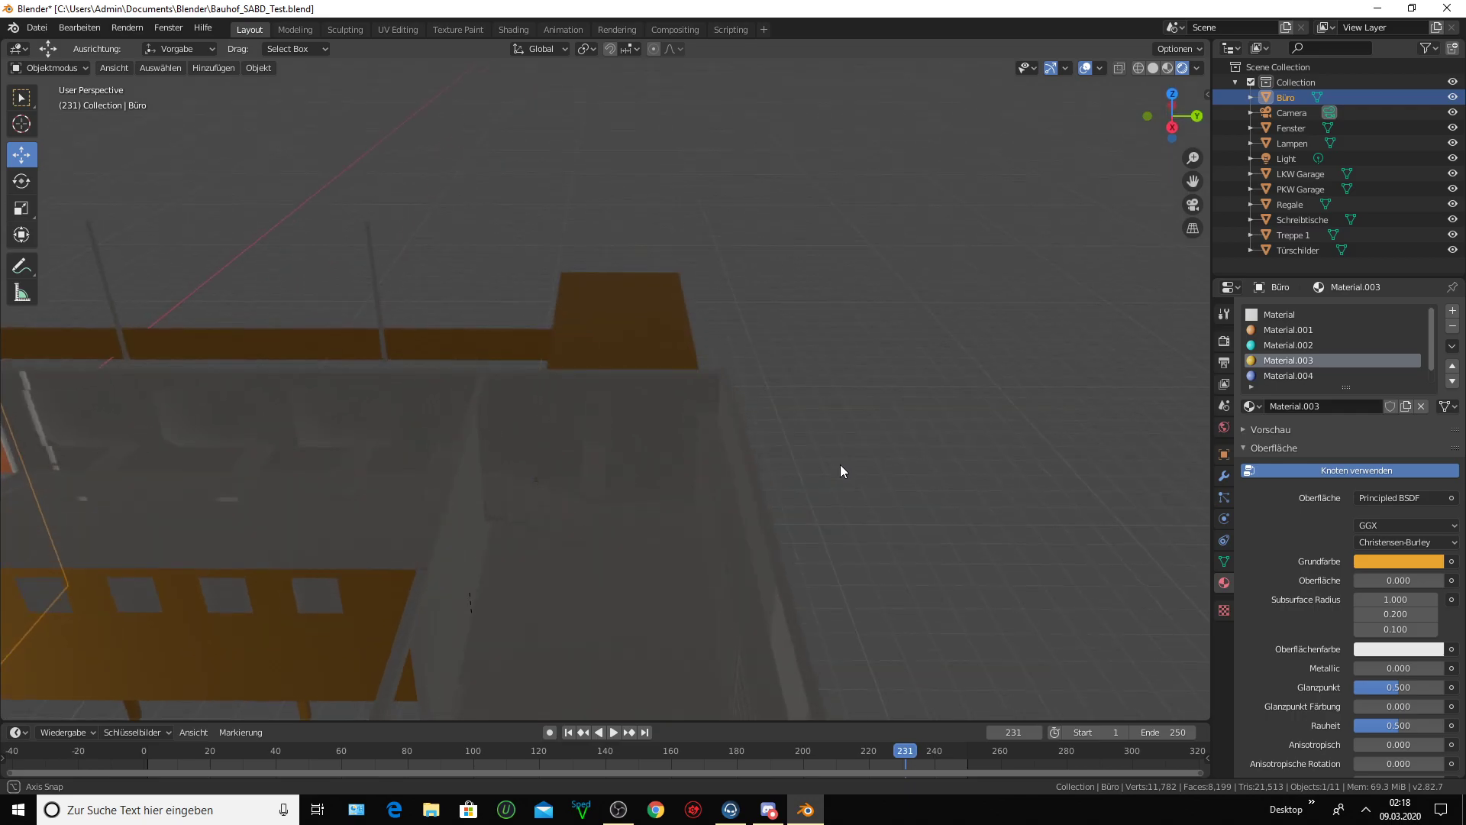
key("KP_Decimal")
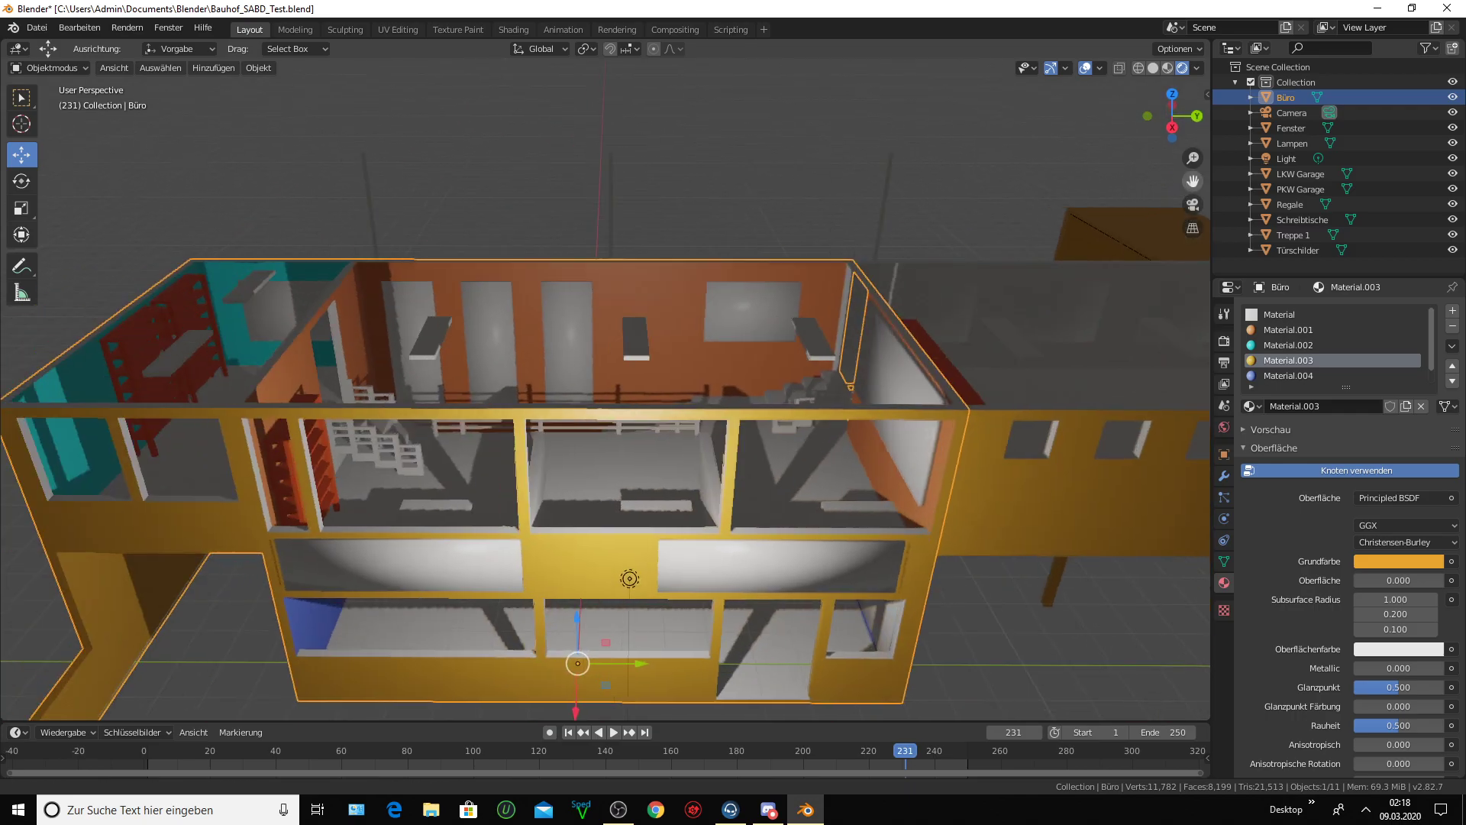
- Switch Büro to Editiermodus, orbit into the office and select a partition wall face
left_click(86, 67)
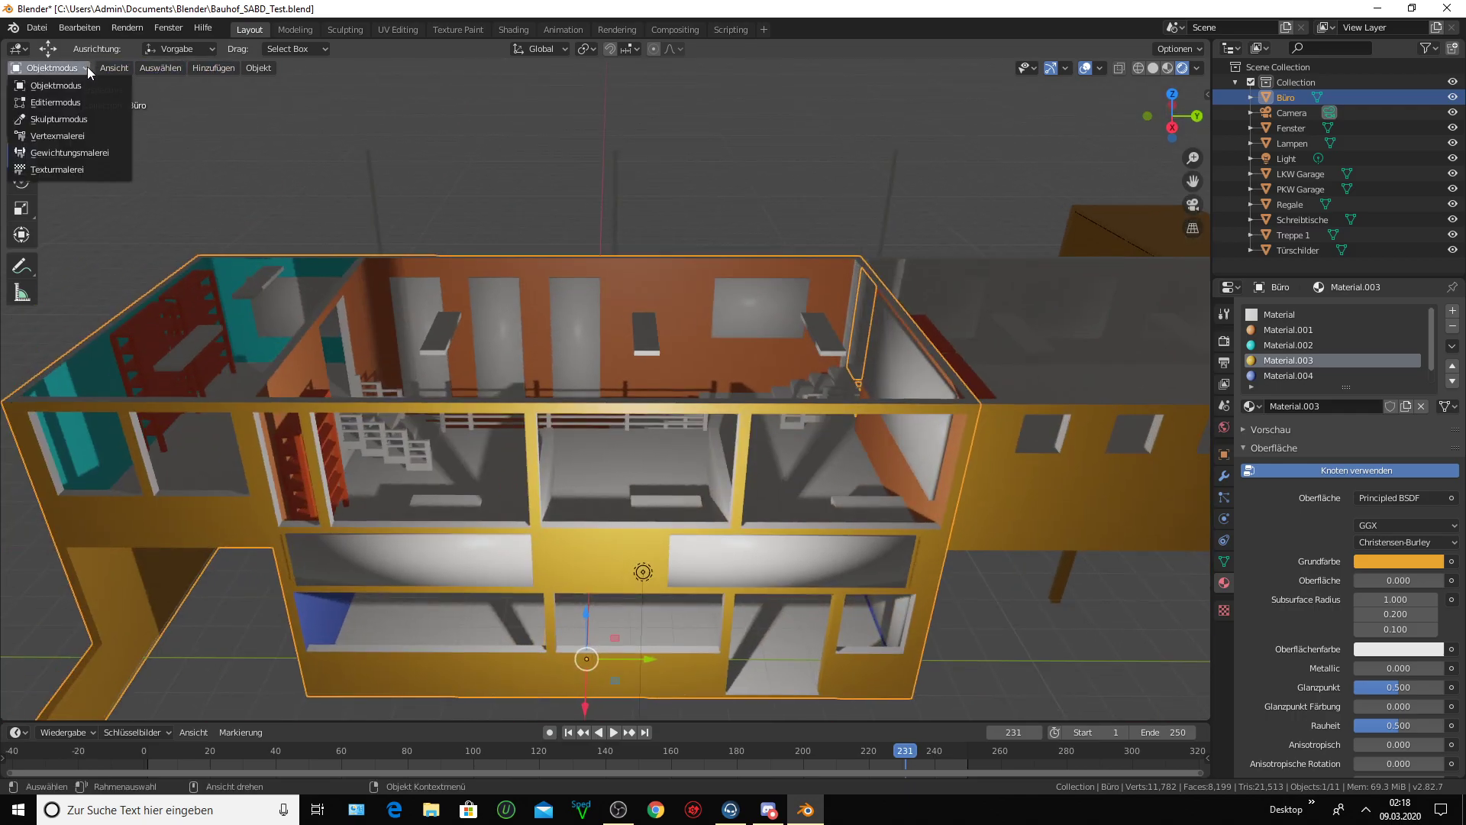
left_click(65, 100)
middle_click_drag(752, 332, 1068, 153)
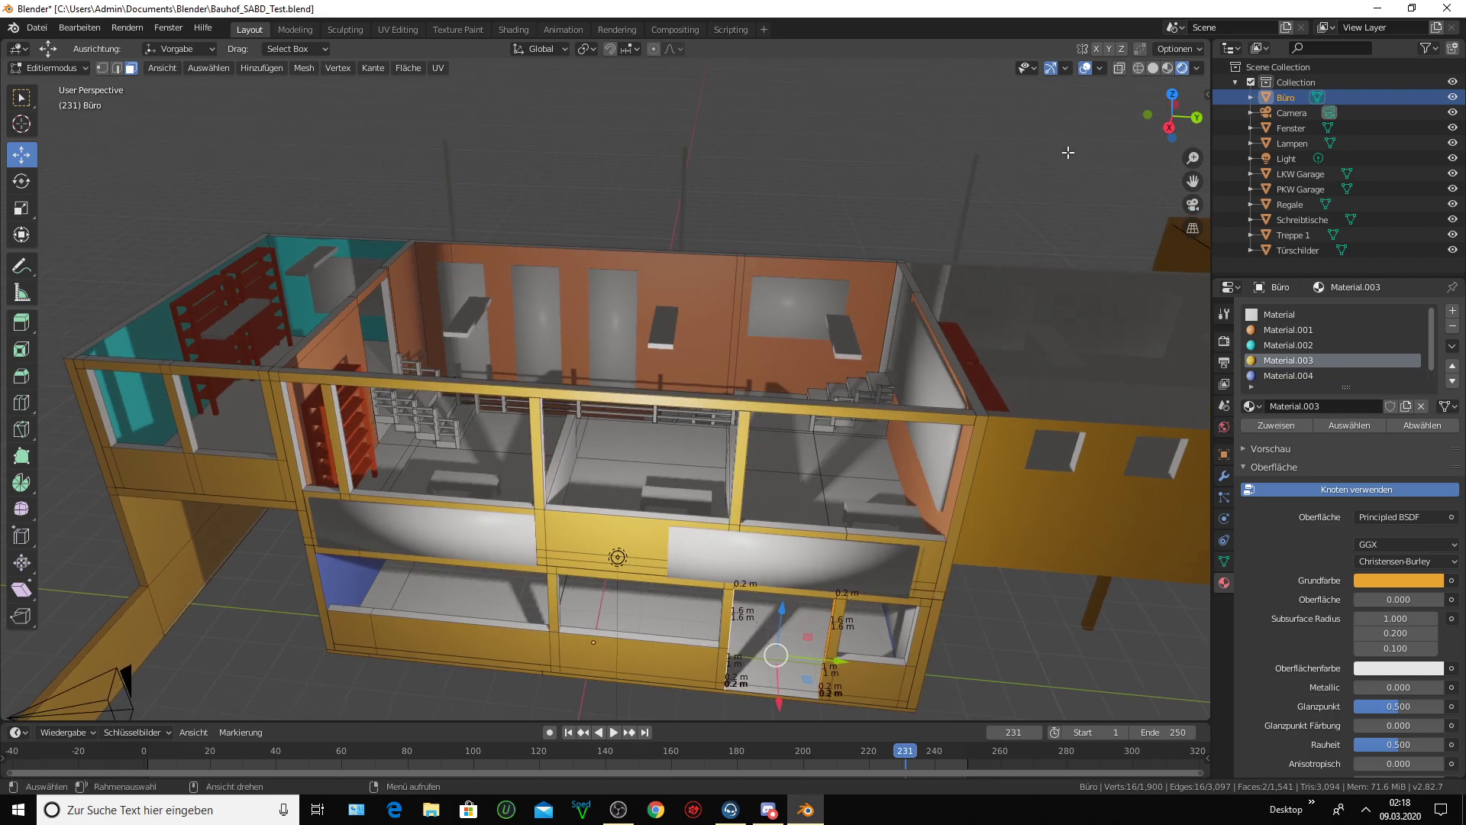
scroll(1178, 180, "up", 3)
scroll(1178, 181, "up", 3)
scroll(1179, 181, "up", 3)
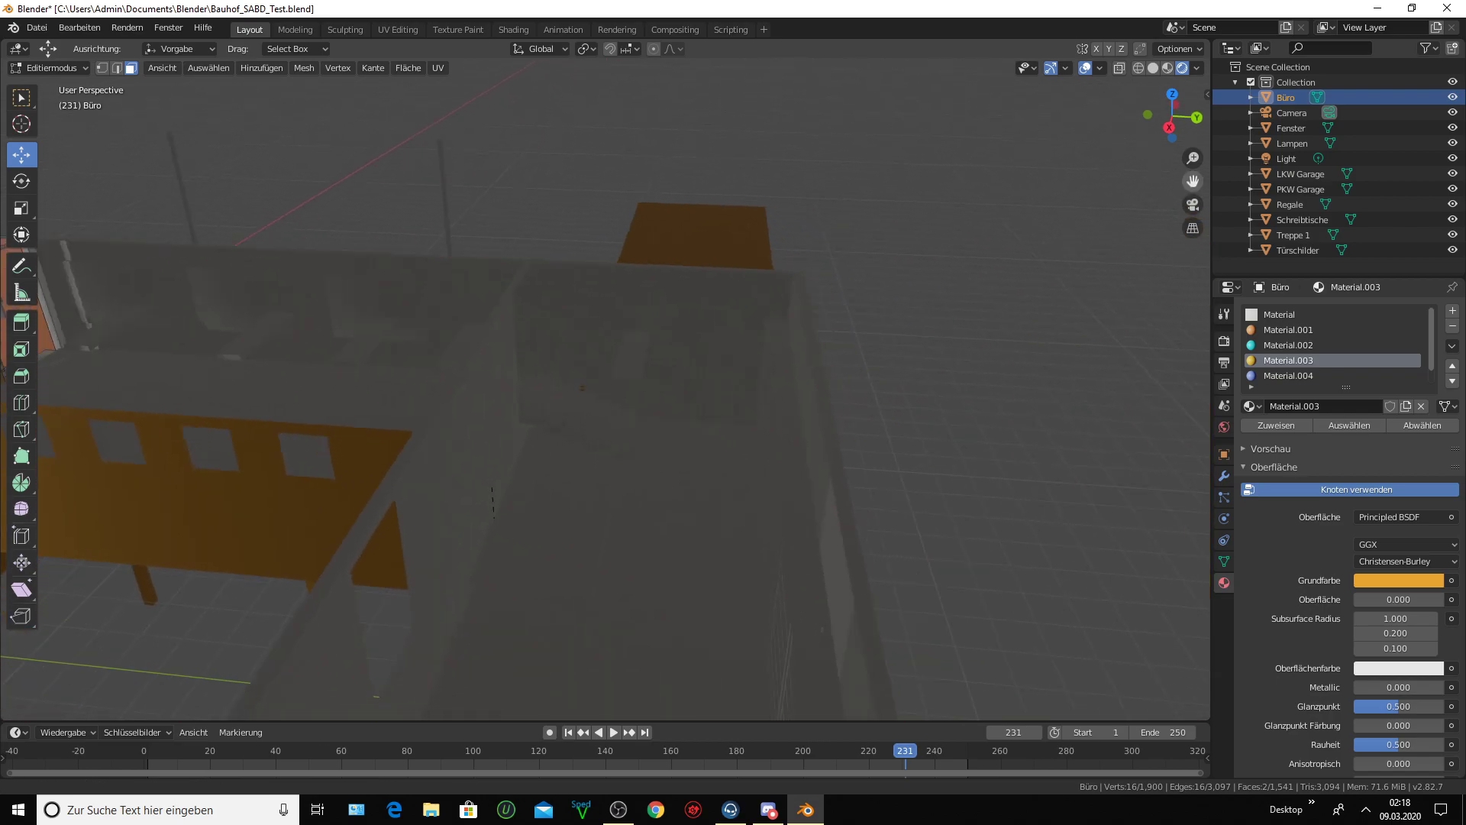
scroll(1178, 181, "up", 2)
scroll(575, 424, "down", 5)
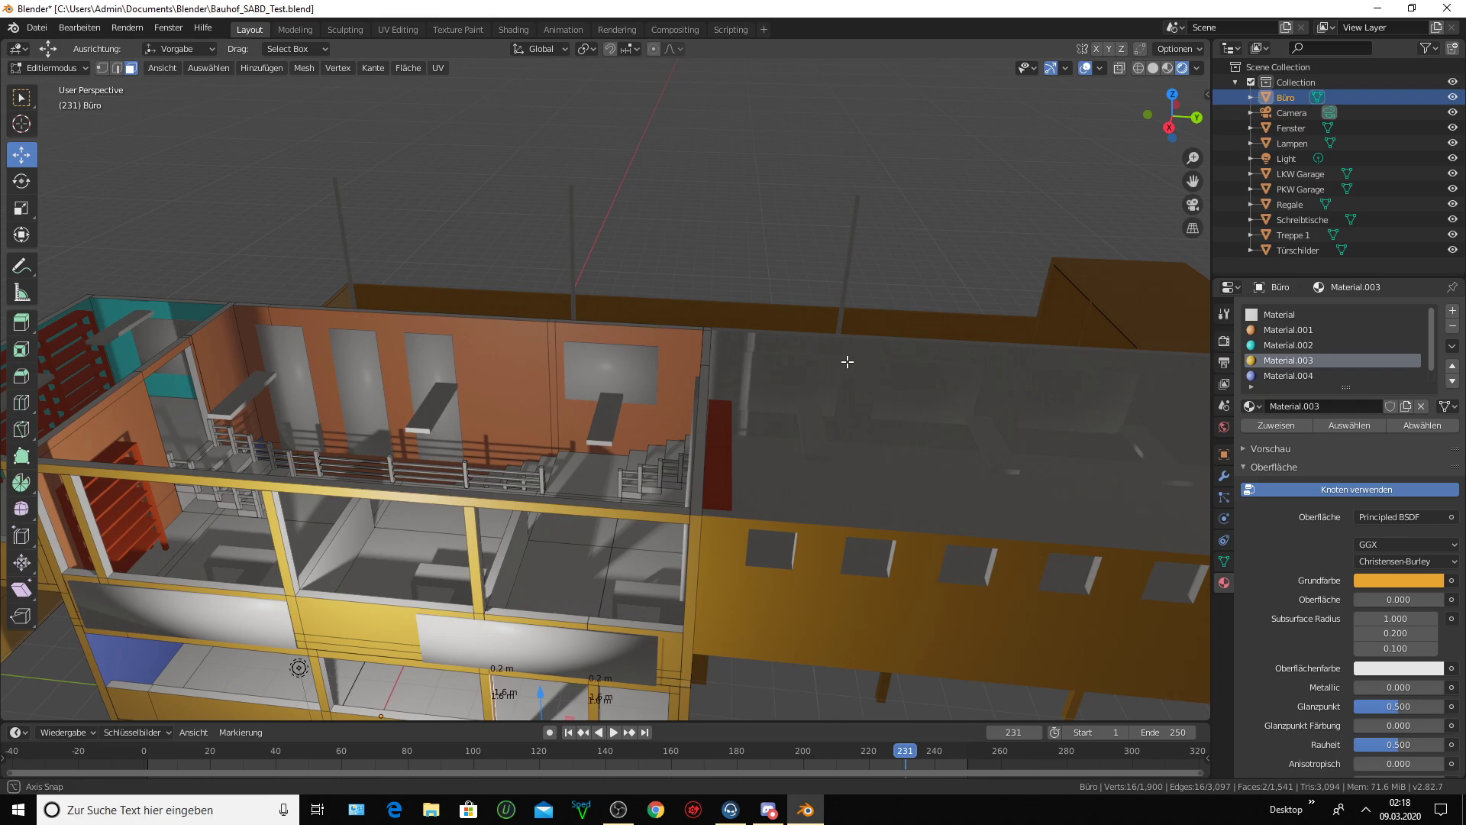
mouse_move(847, 361)
middle_mouse_down()
mouse_move(929, 345)
mouse_move(858, 354)
mouse_move(501, 486)
middle_mouse_up()
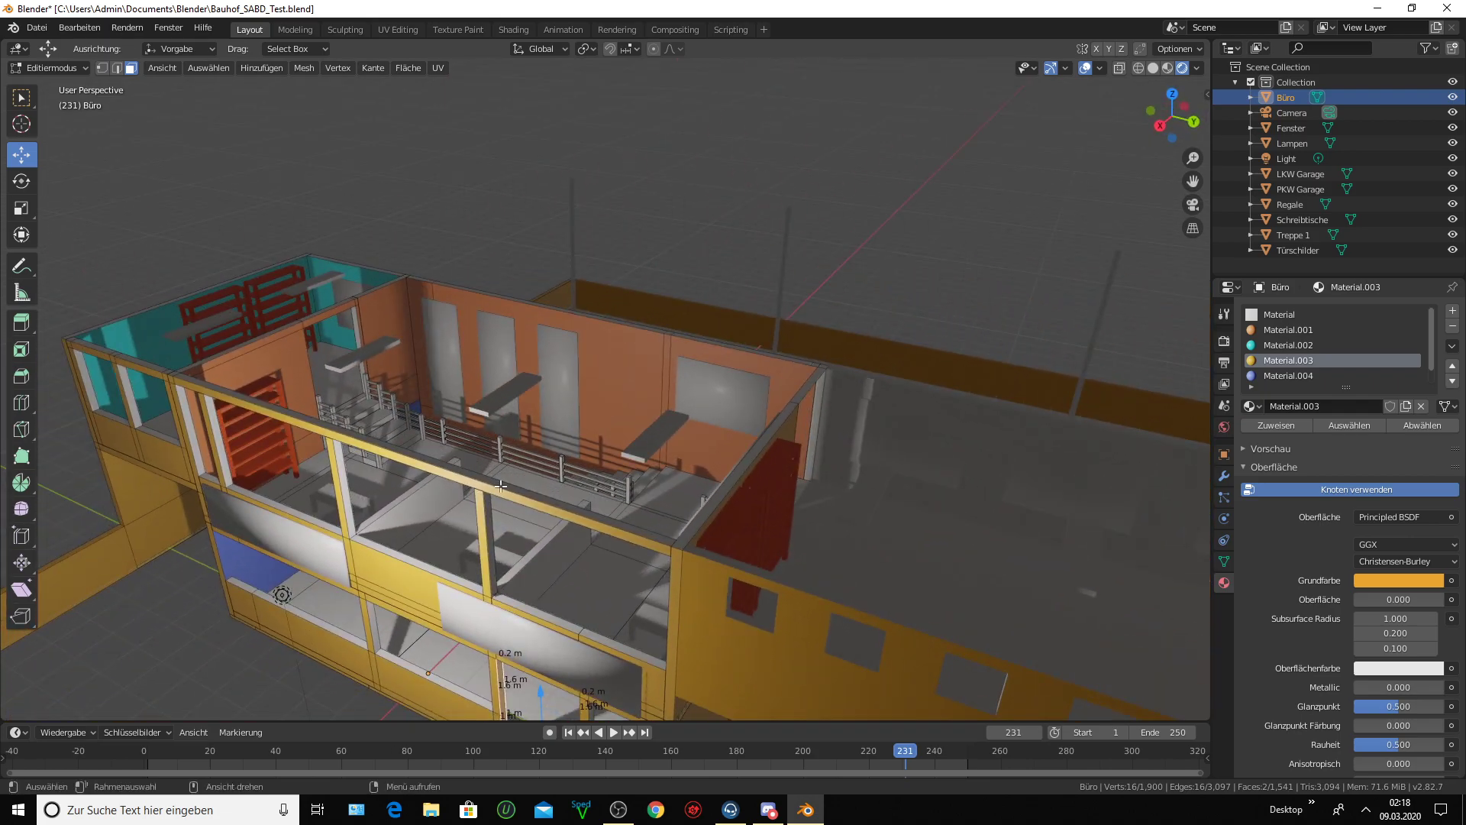
left_click(395, 517)
mouse_move(413, 518)
middle_mouse_down()
mouse_move(401, 509)
mouse_move(780, 484)
mouse_move(983, 494)
mouse_move(715, 528)
middle_mouse_up()
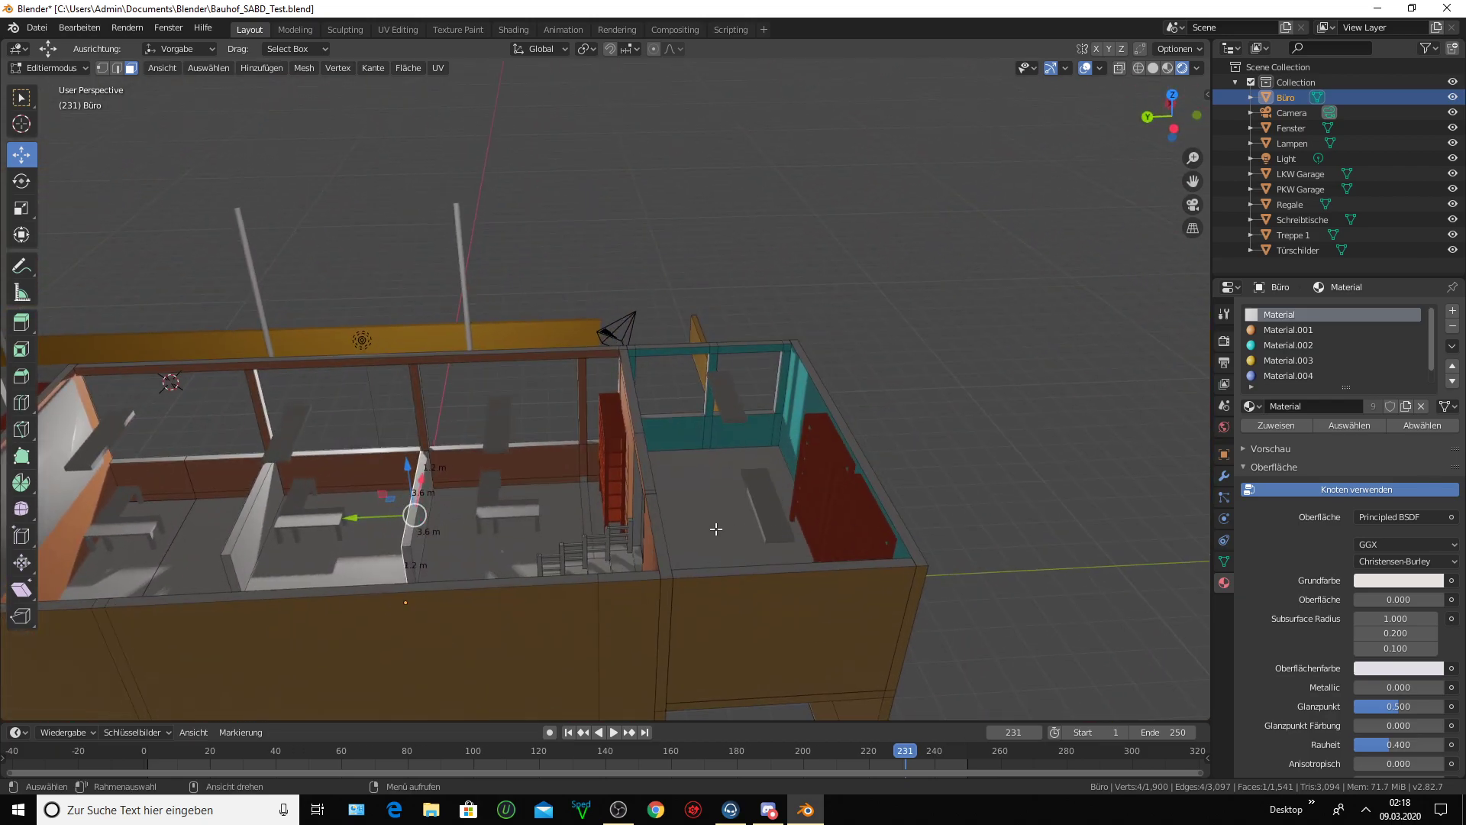
- Assign orange Material.001 to the partition and left wall faces
left_click(416, 519, "shift")
left_click(411, 543, "shift")
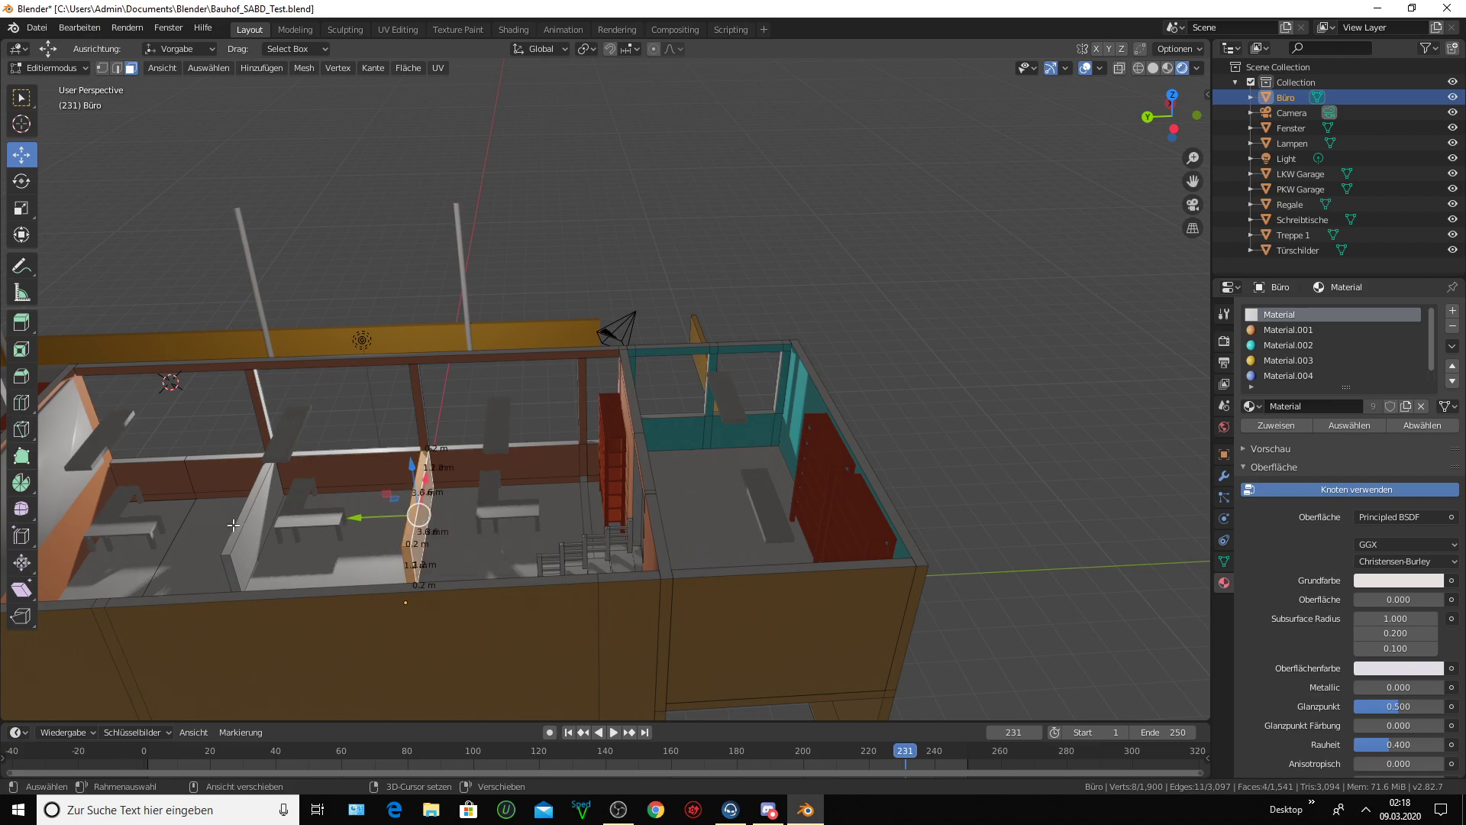
left_click(231, 550, "shift")
left_click(257, 555, "shift")
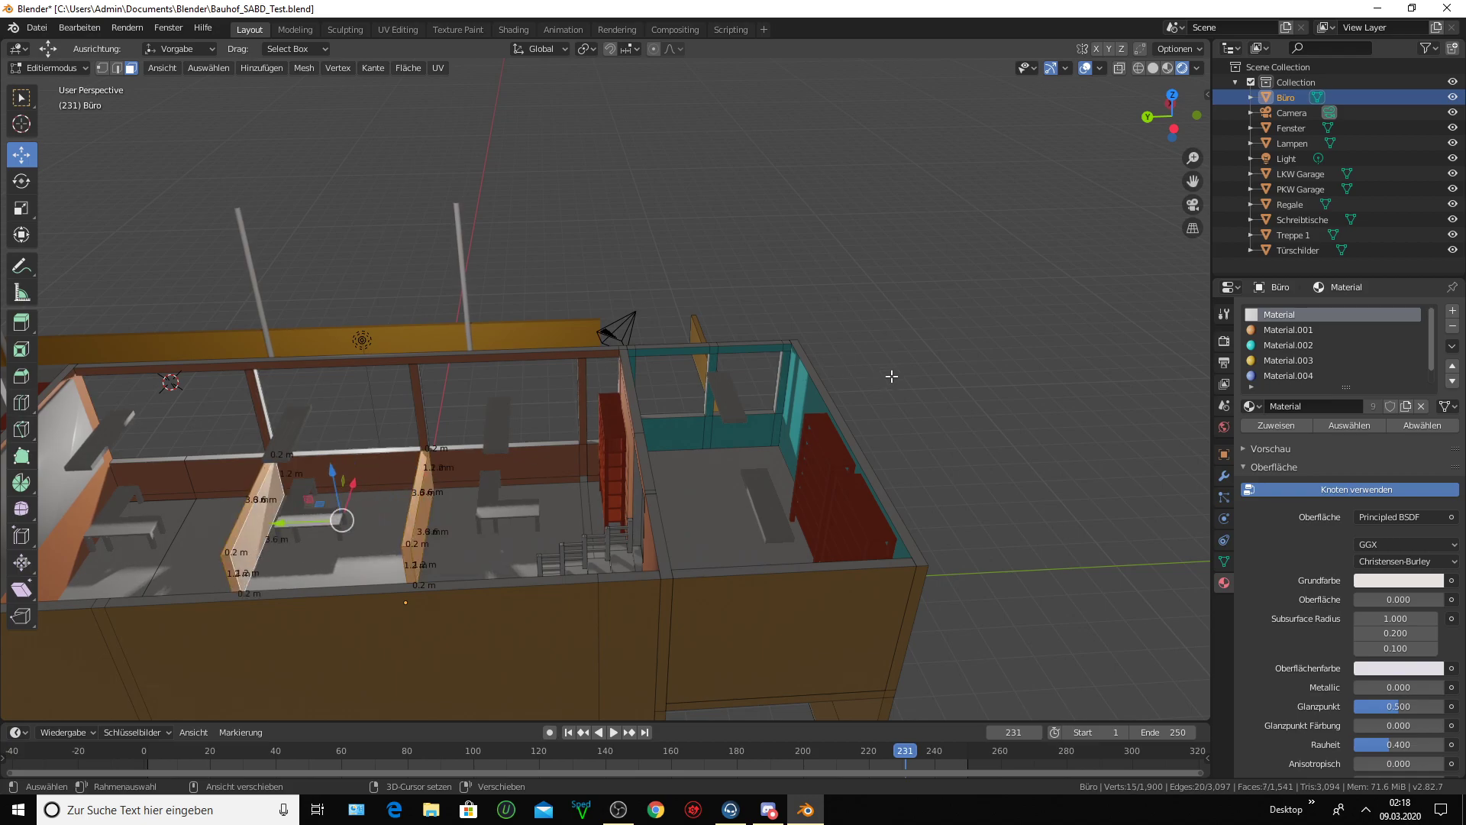
left_click(1290, 334)
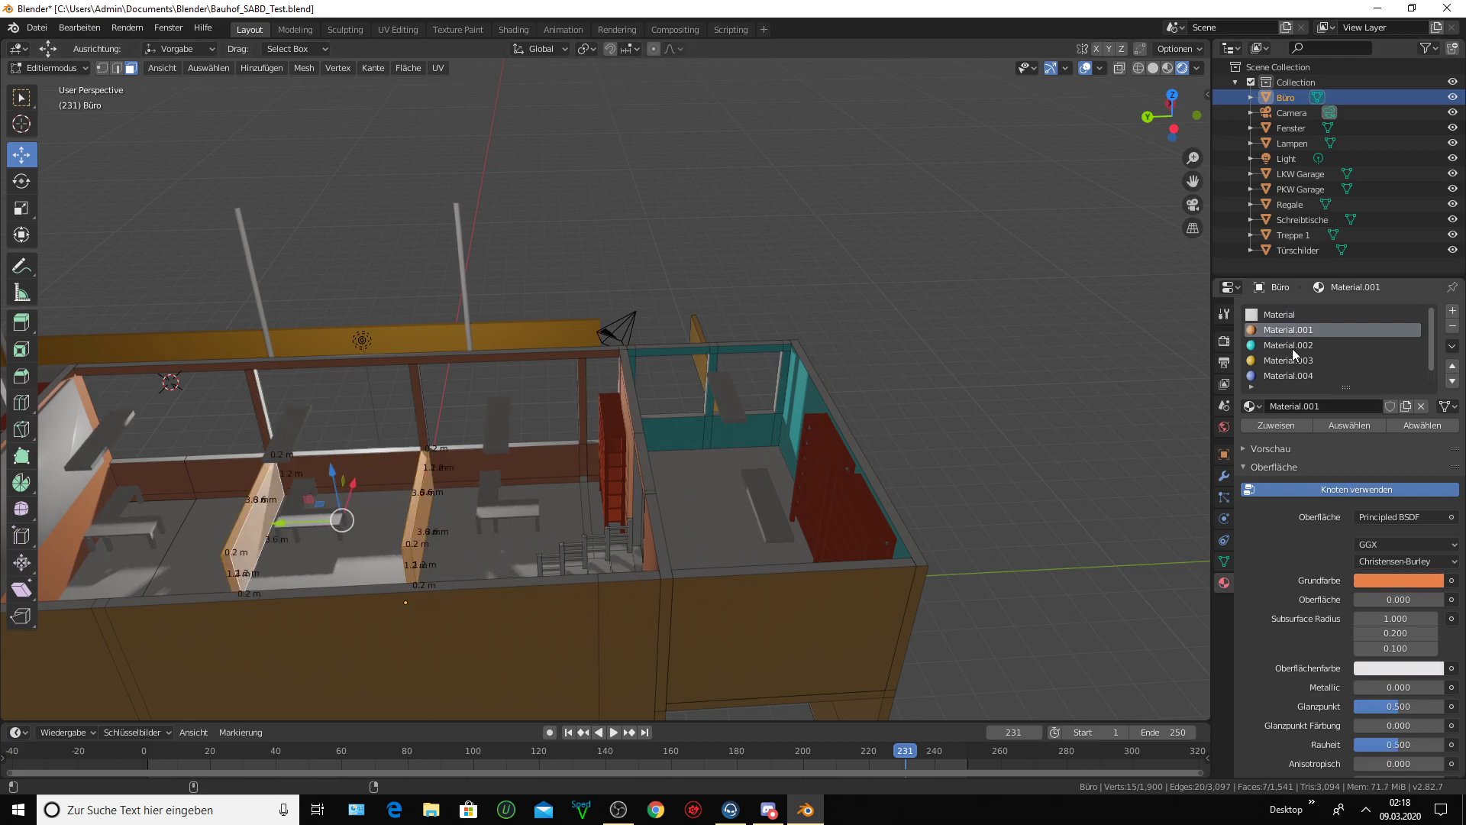
left_click(1277, 425)
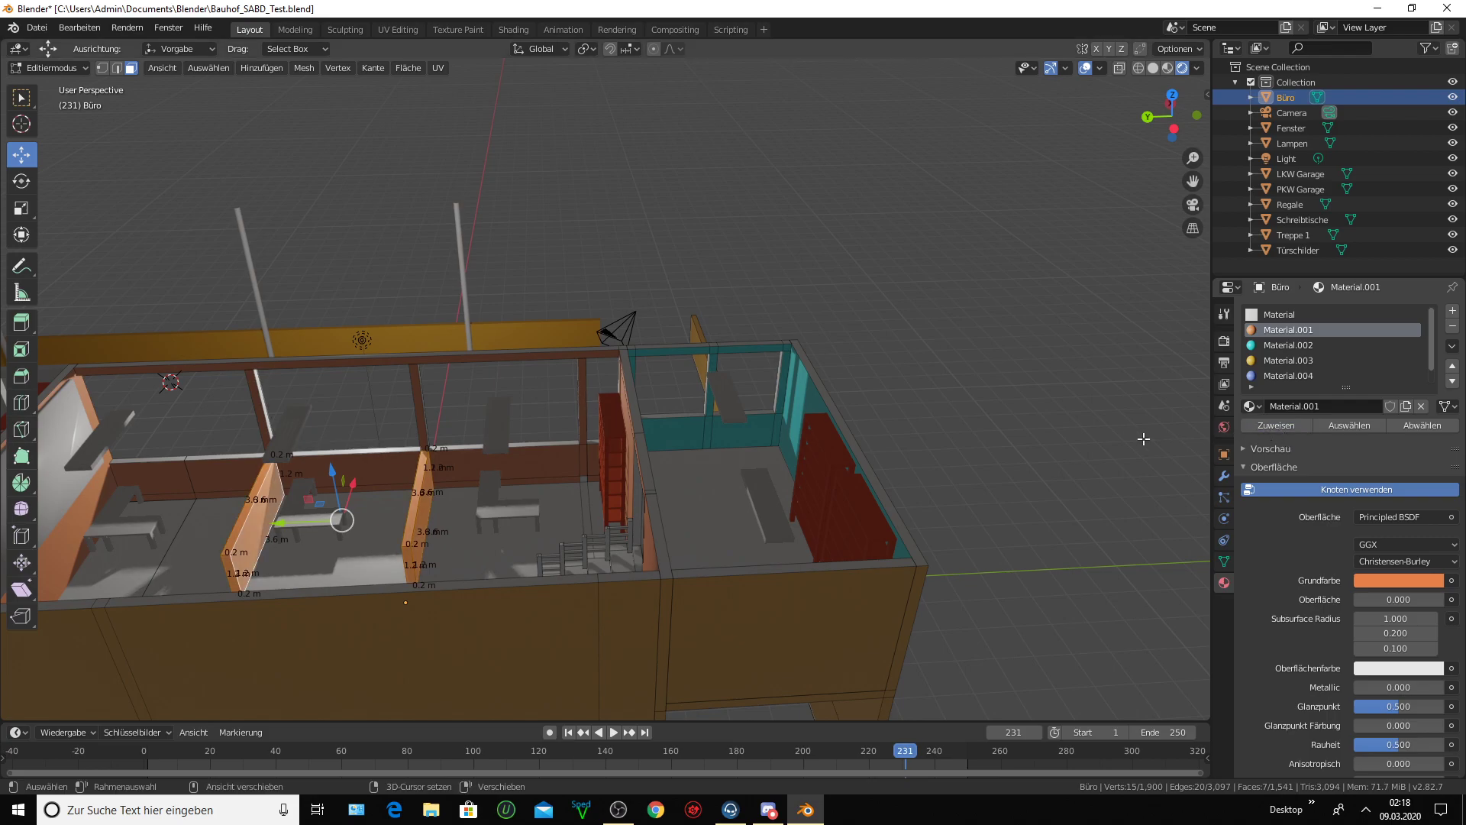
- Give the interior panel face Material.001 too, then return to Object Mode
left_click(534, 461, "shift")
middle_click_drag(541, 470, 565, 460)
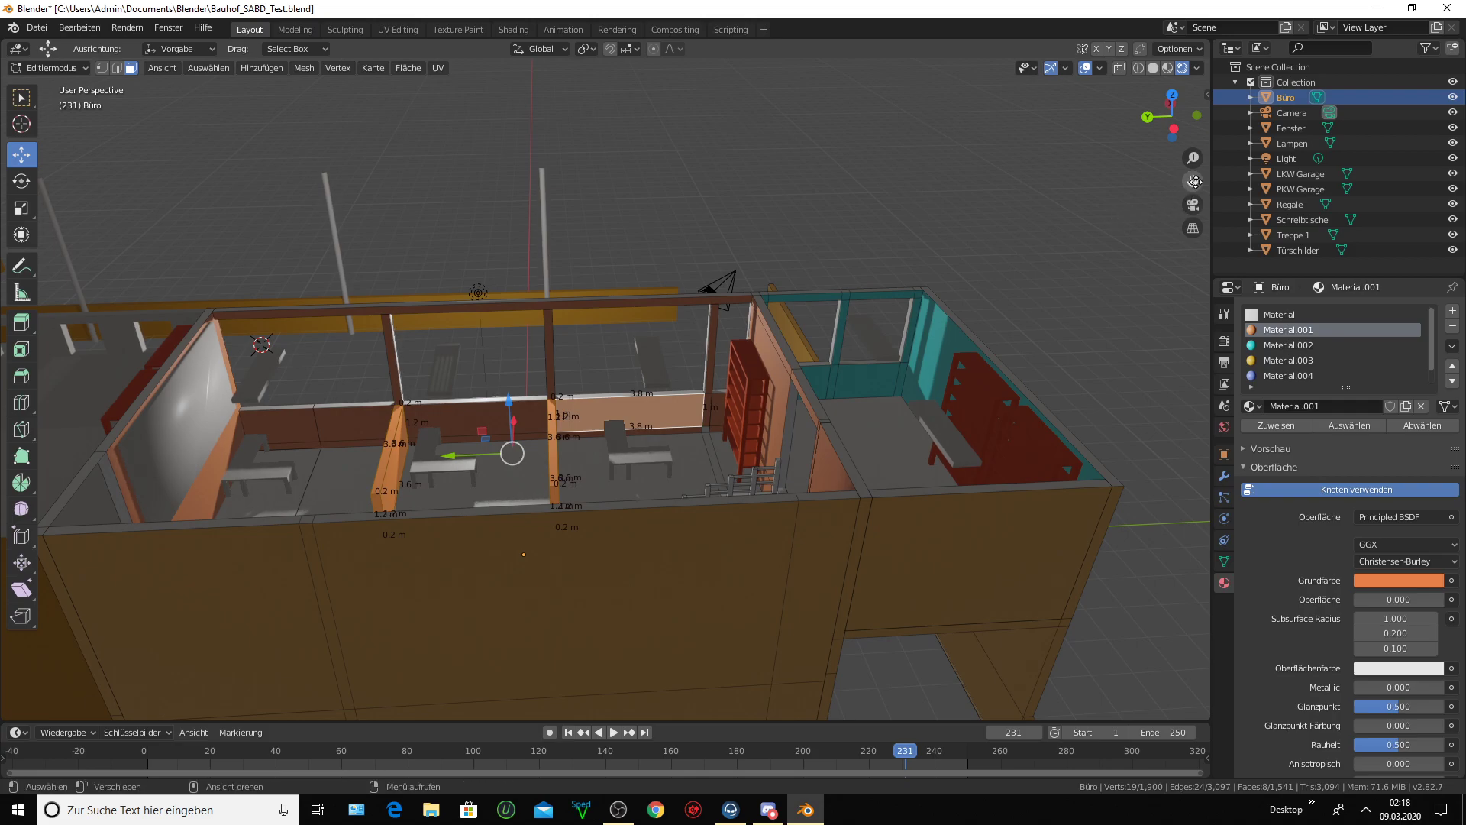
middle_click_drag(535, 458, 434, 280)
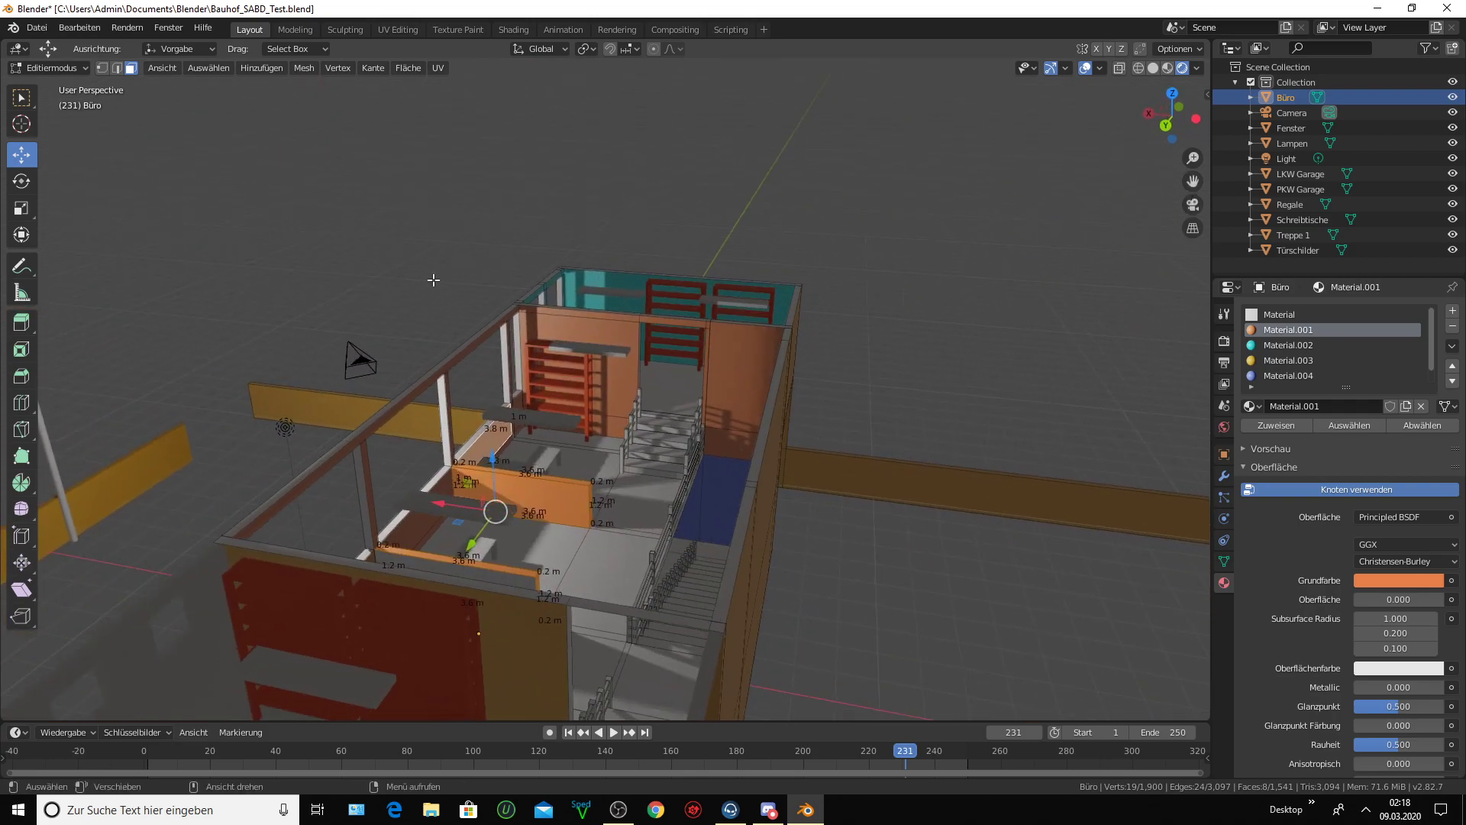
middle_click_drag(592, 467, 515, 475)
left_click(405, 570)
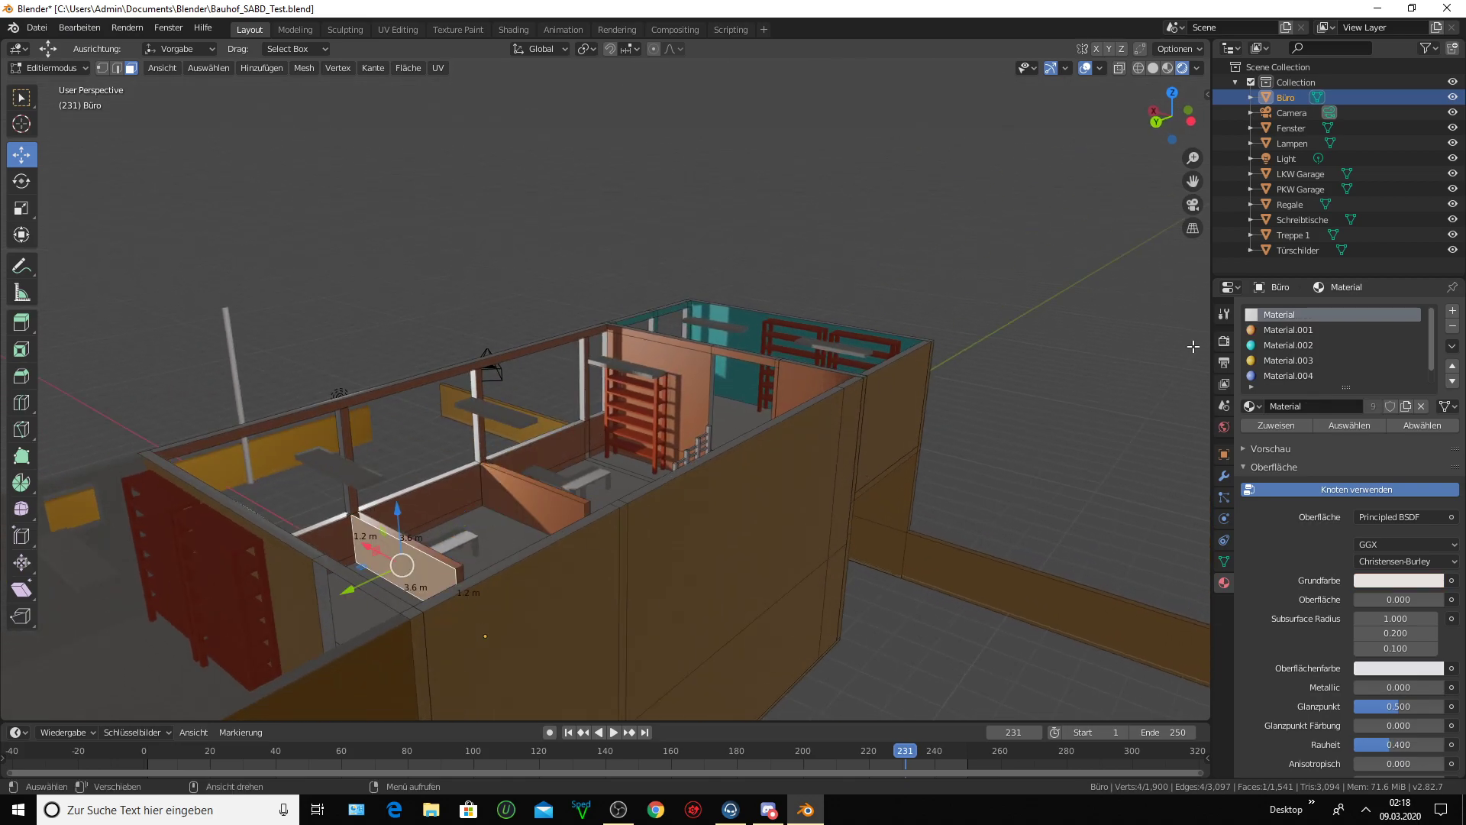
left_click(1273, 425)
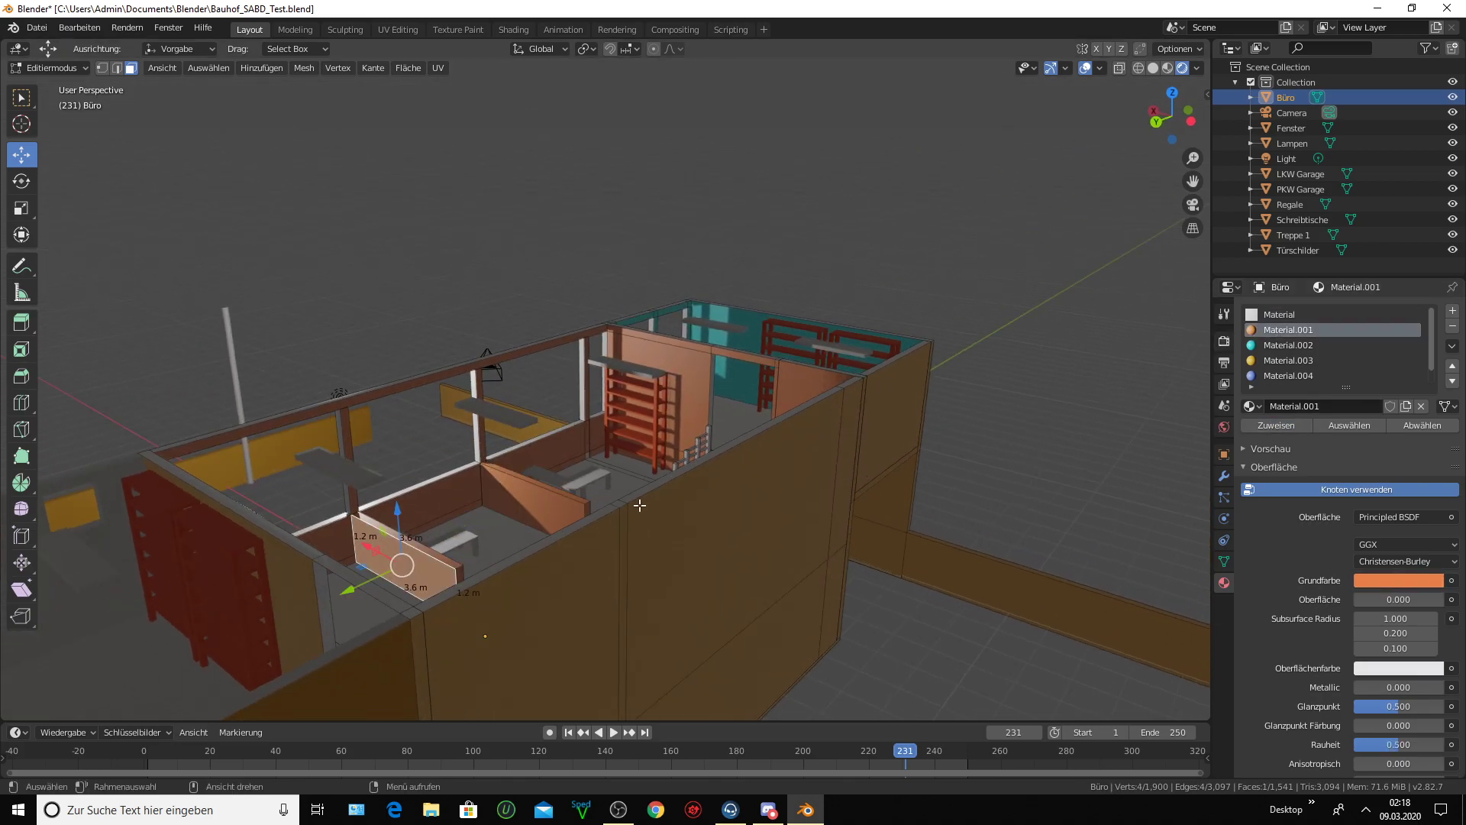
middle_click_drag(641, 504, 546, 519)
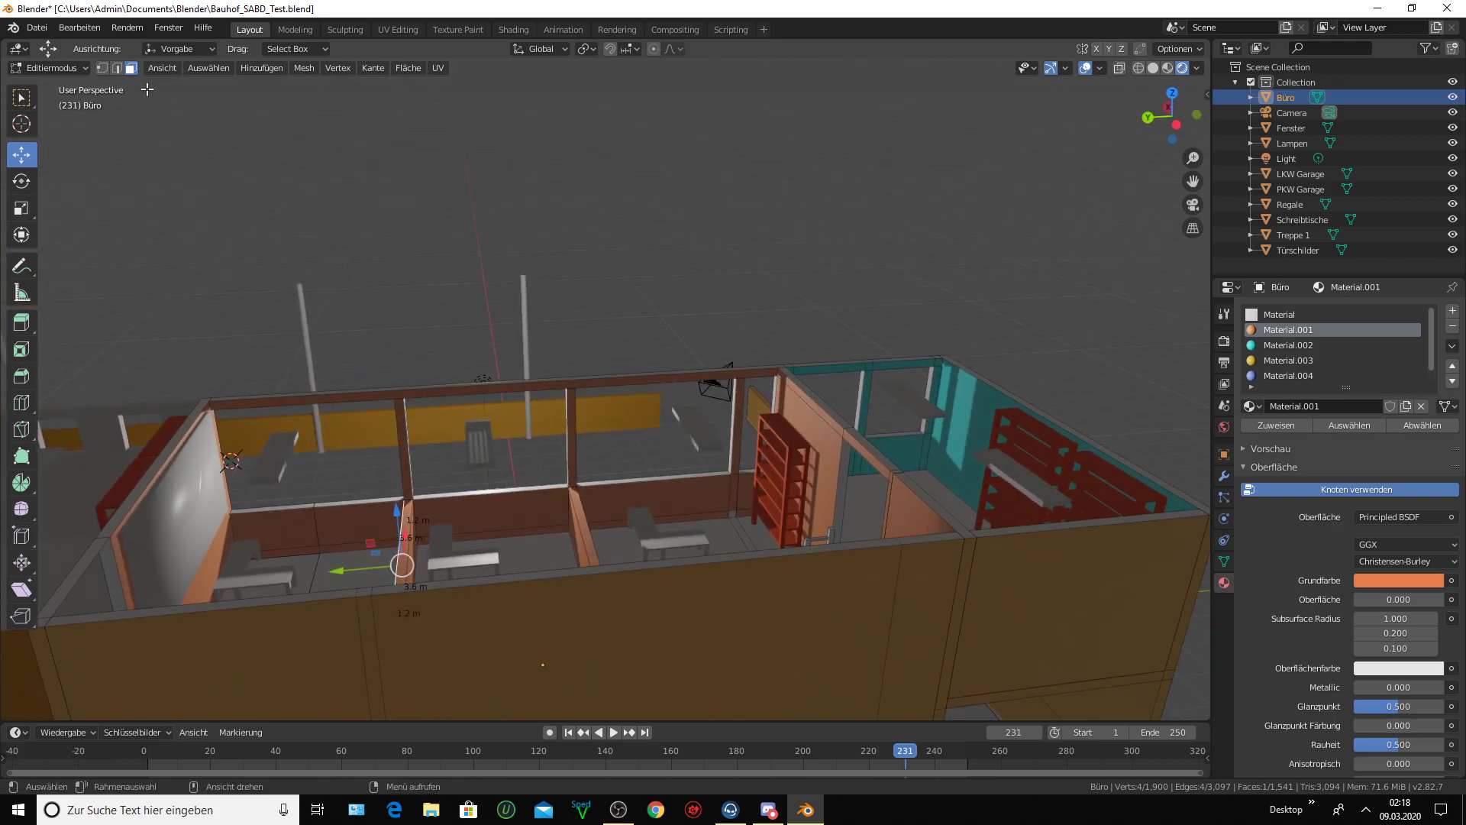
left_click(77, 66)
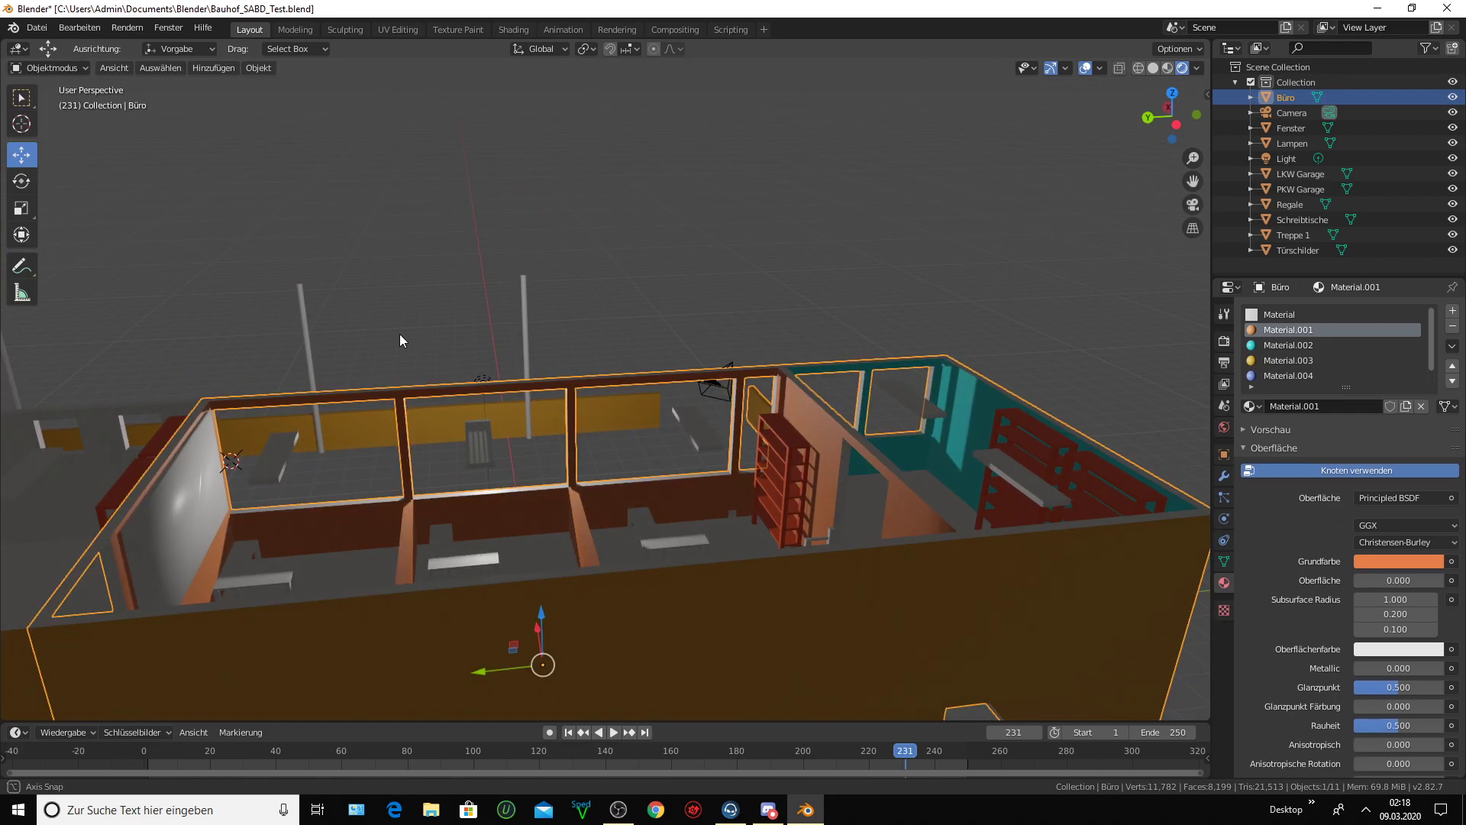
- Orbit and zoom around the building, then select LKW Garage in the Outliner
mouse_move(400, 333)
middle_mouse_down()
mouse_move(488, 328)
mouse_move(387, 441)
mouse_move(255, 415)
mouse_move(534, 405)
mouse_move(535, 379)
middle_mouse_up()
scroll(1166, 159, "up", 2)
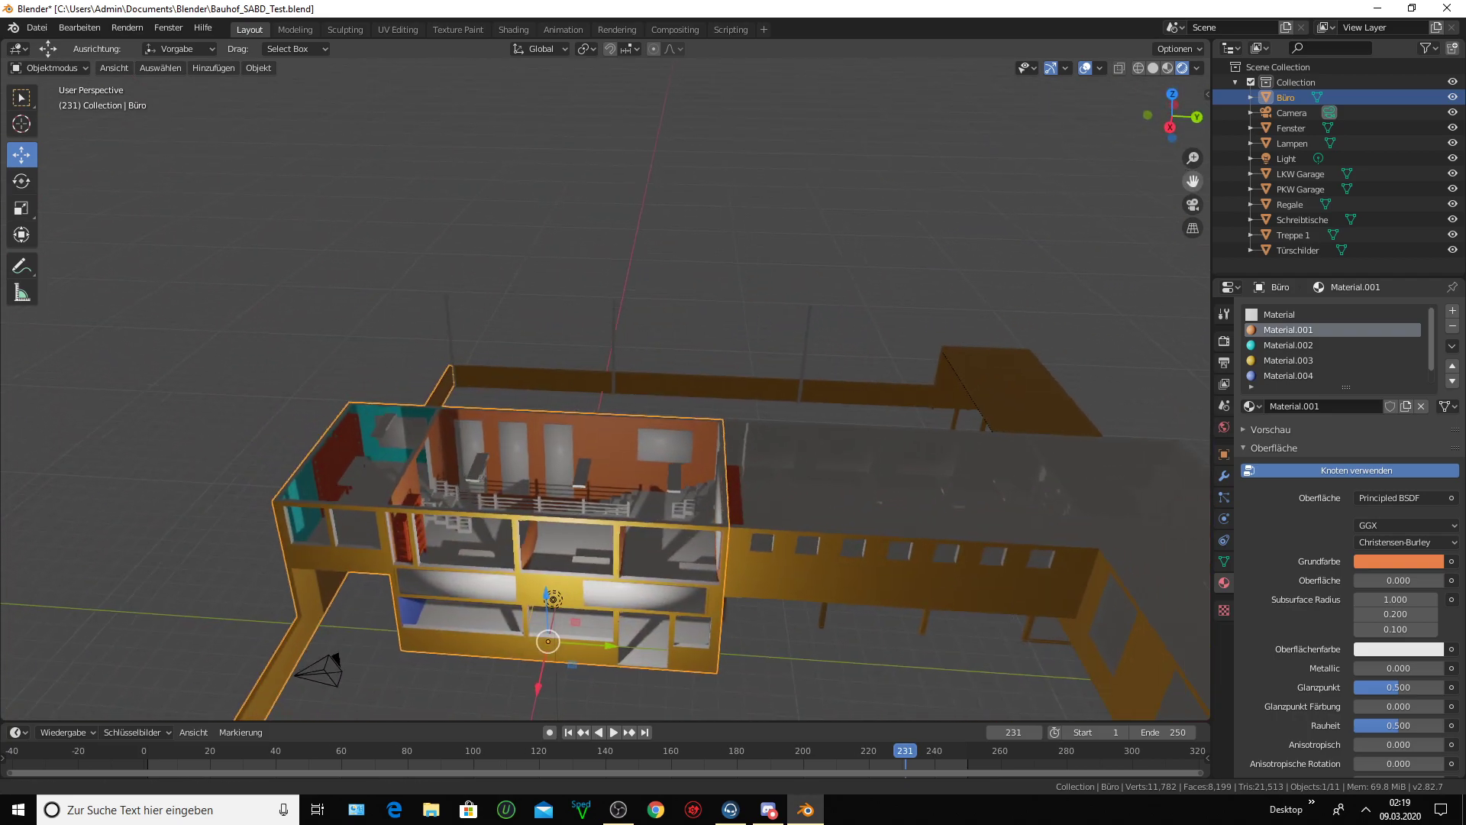
scroll(1165, 159, "up", 3)
middle_click_drag(765, 268, 781, 259)
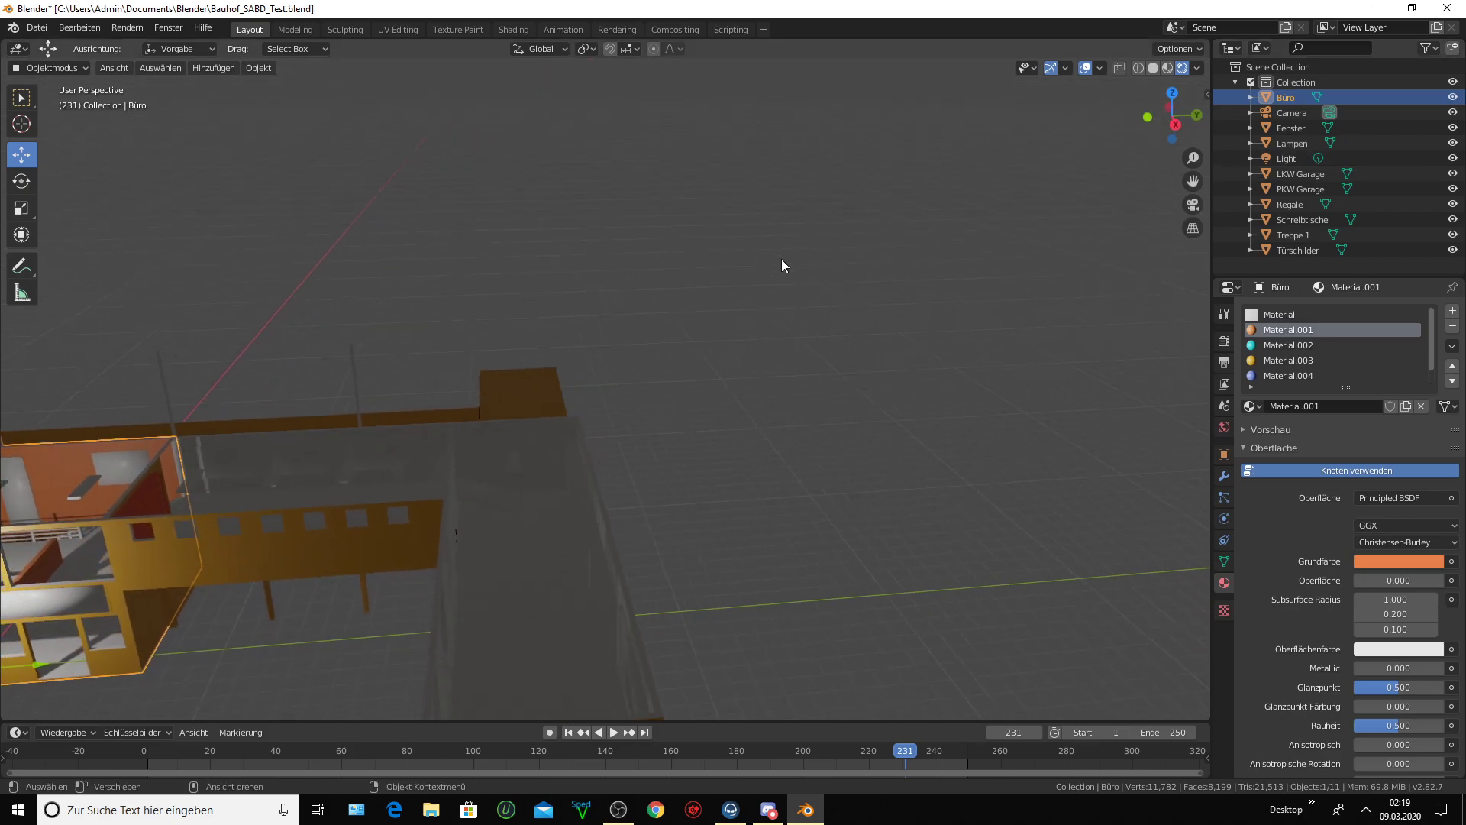
left_click(1301, 174)
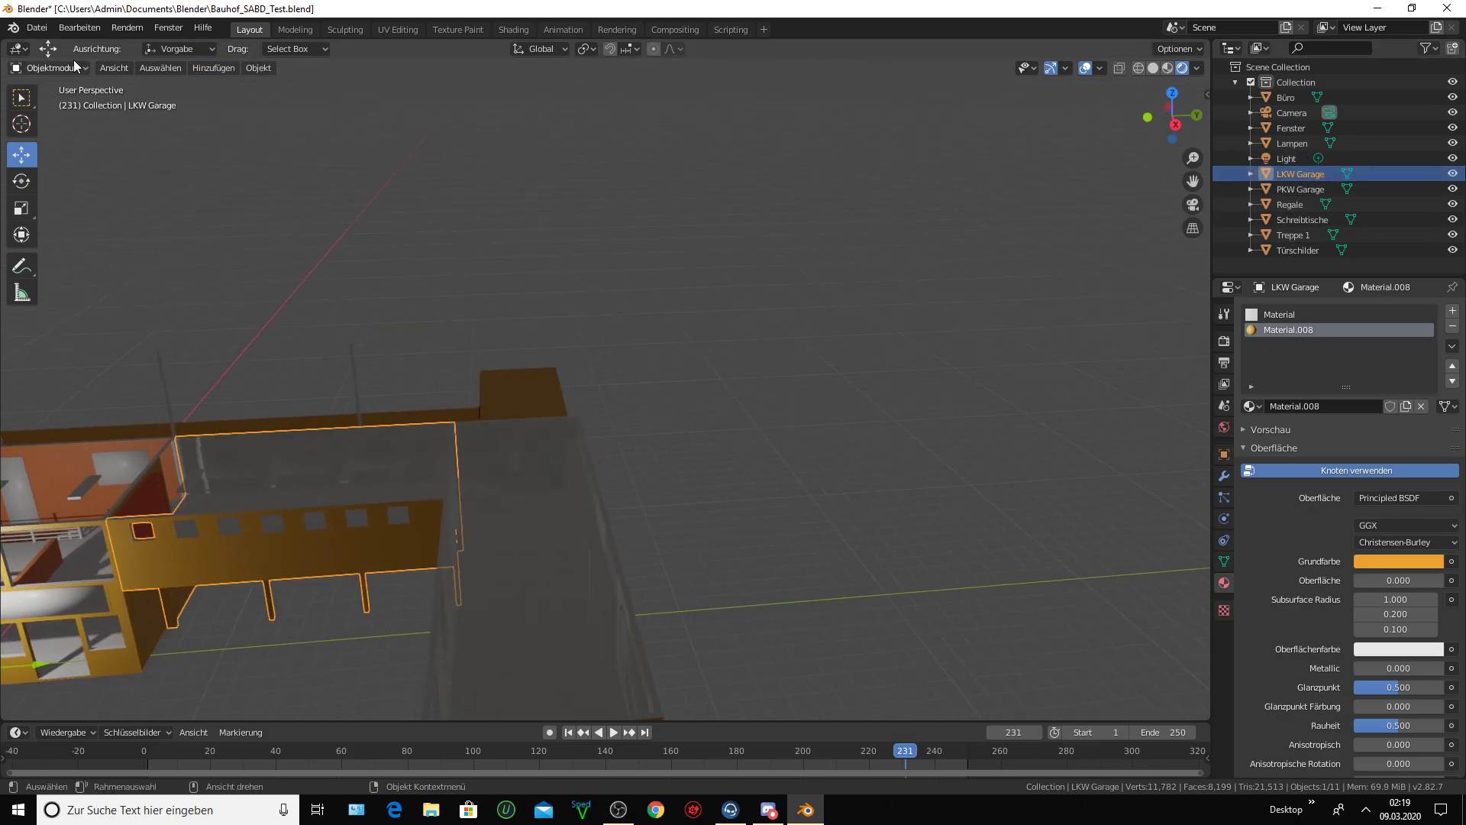
left_click(53, 67)
left_click(58, 67)
- Reselect the LKW Garage wall in the viewport and switch it into Editiermodus
left_click(480, 420)
left_click(369, 467)
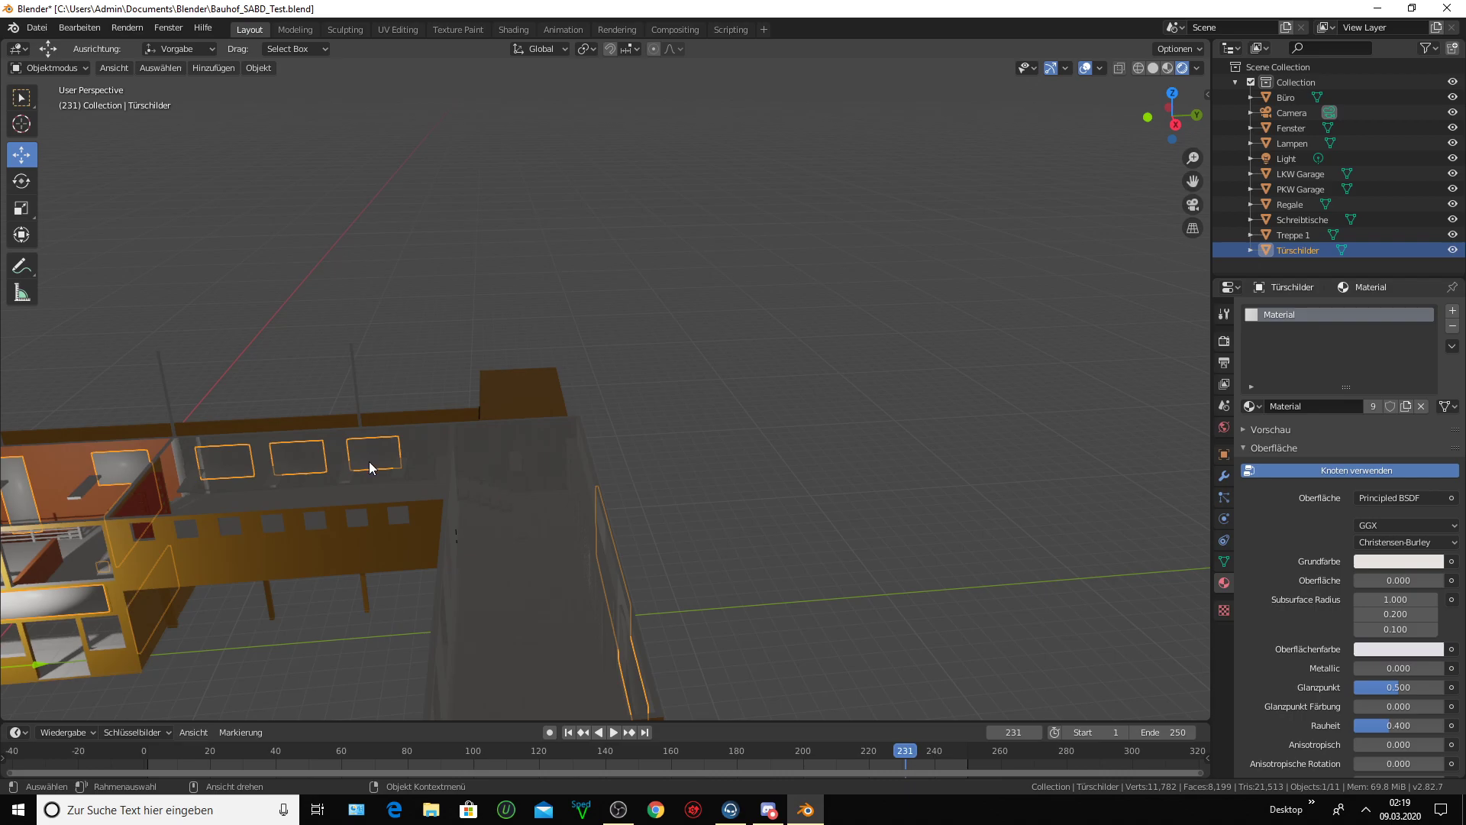
left_click(239, 549)
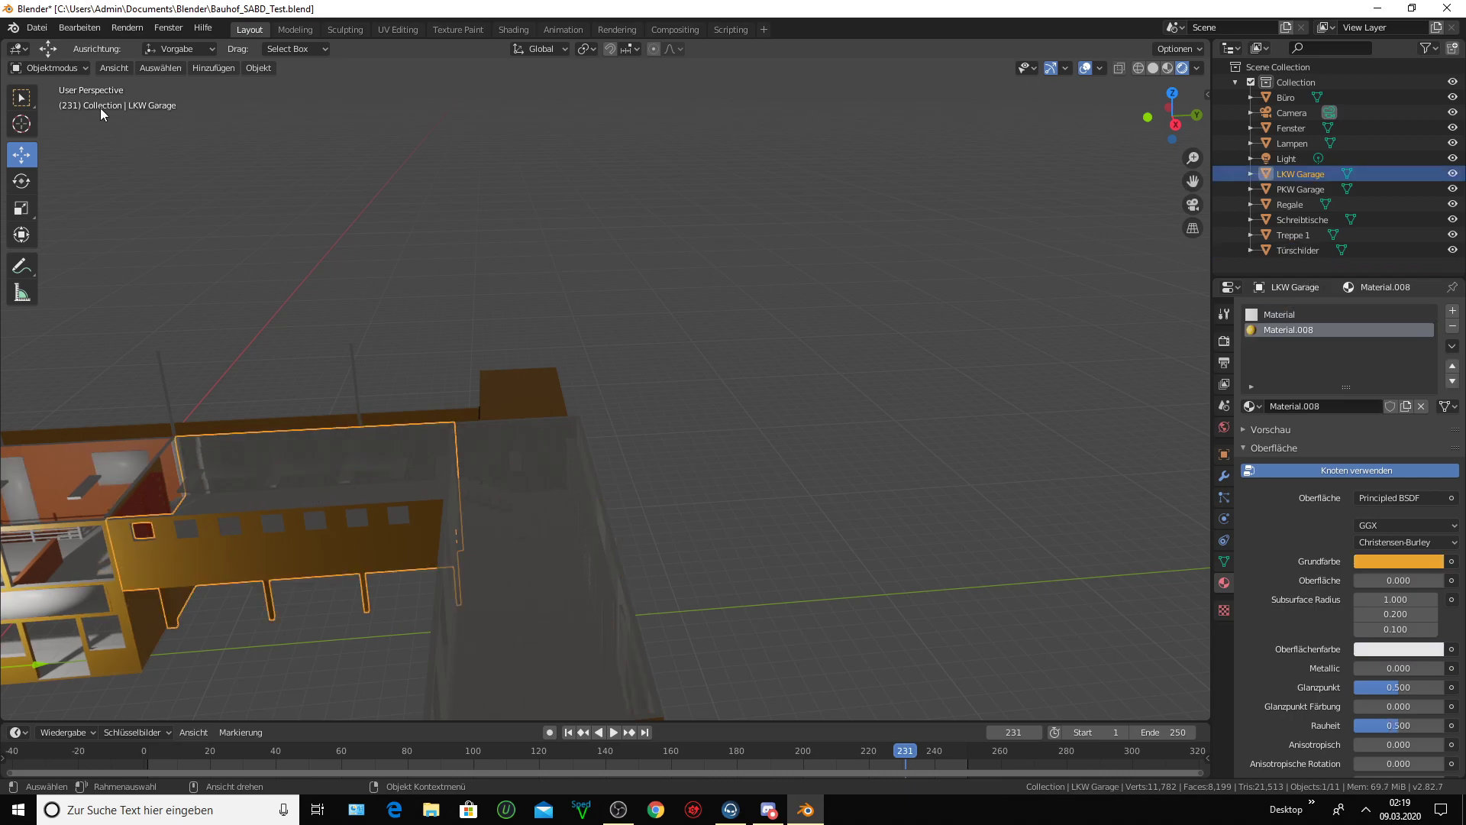
left_click(82, 69)
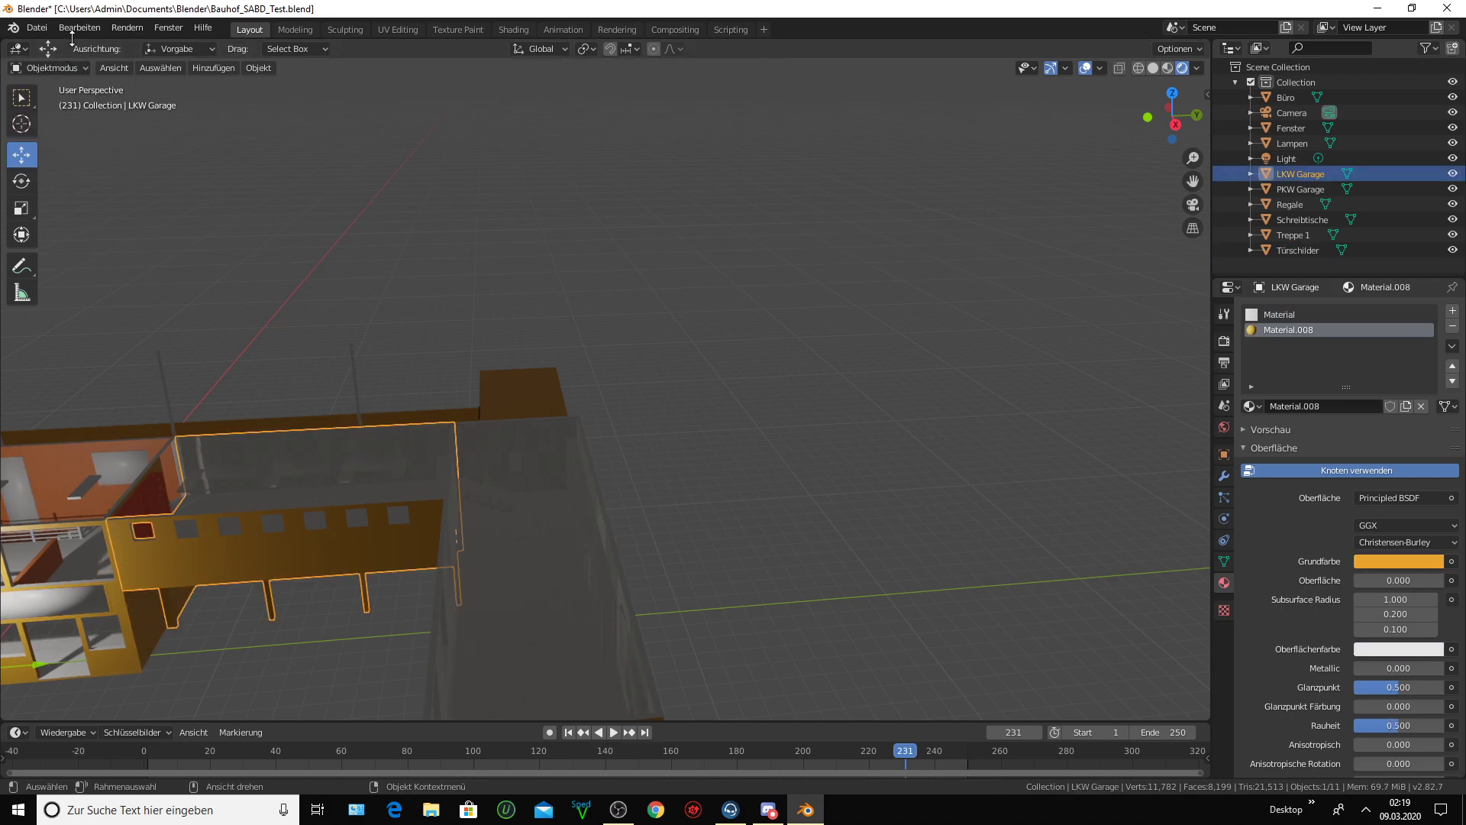
left_click(84, 70)
left_click(66, 103)
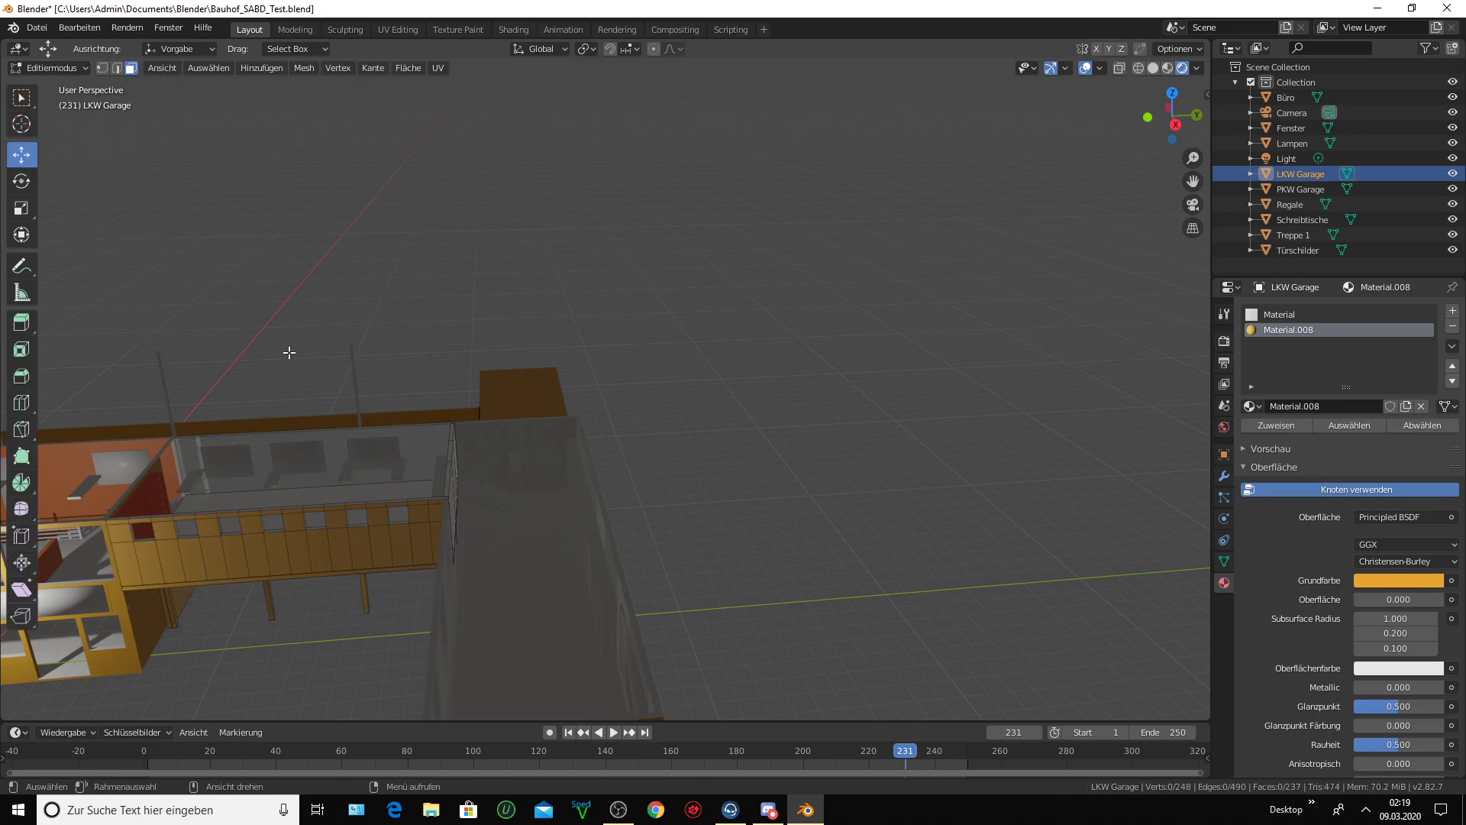
scroll(288, 353, "up", 4)
mouse_move(288, 352)
middle_mouse_down()
mouse_move(342, 336)
mouse_move(369, 350)
middle_mouse_up()
scroll(369, 349, "up", 2)
scroll(373, 347, "up", 2)
scroll(404, 353, "up", 2)
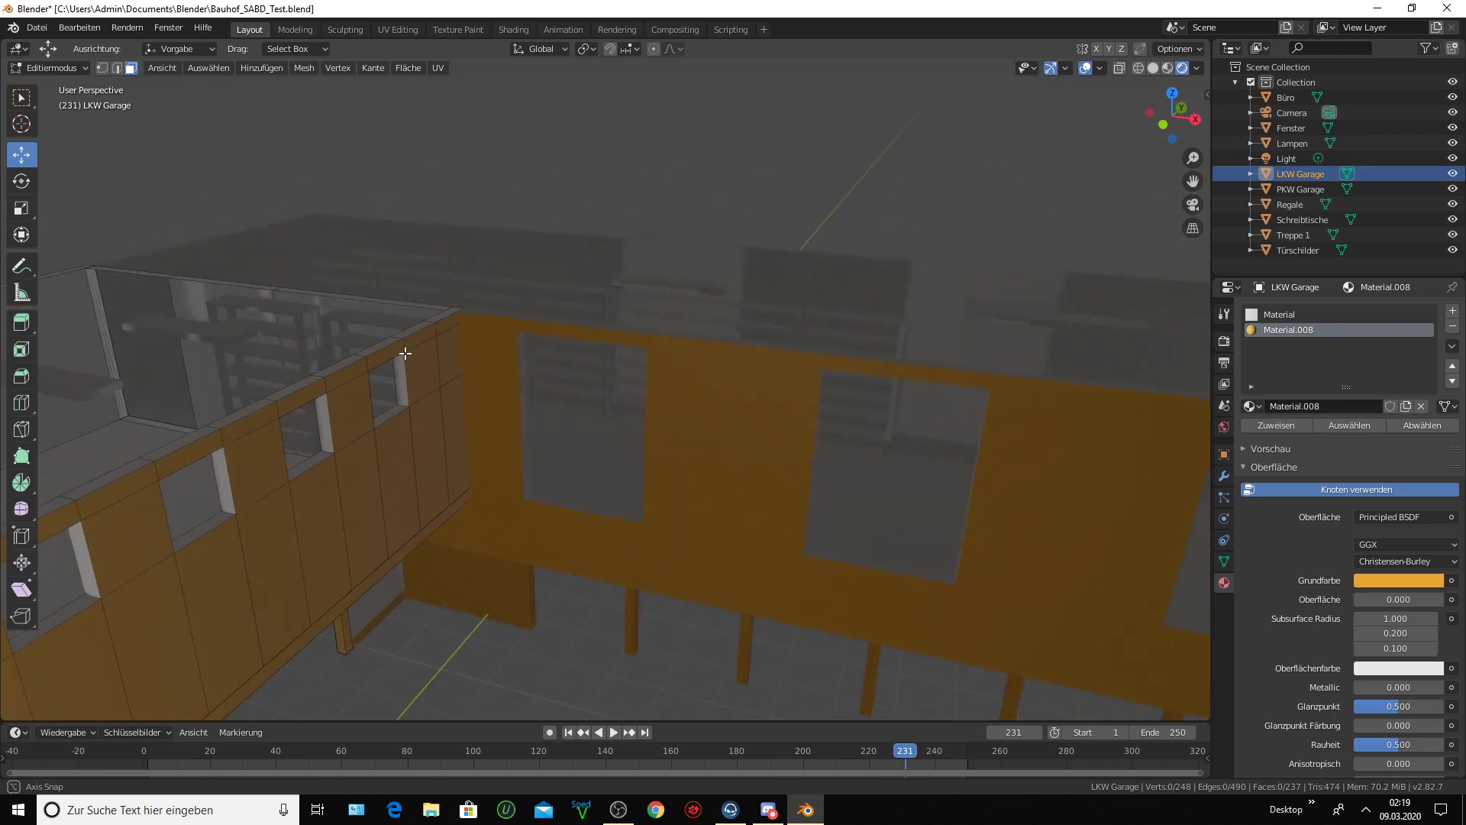
left_click_drag(1190, 179, 1069, 300)
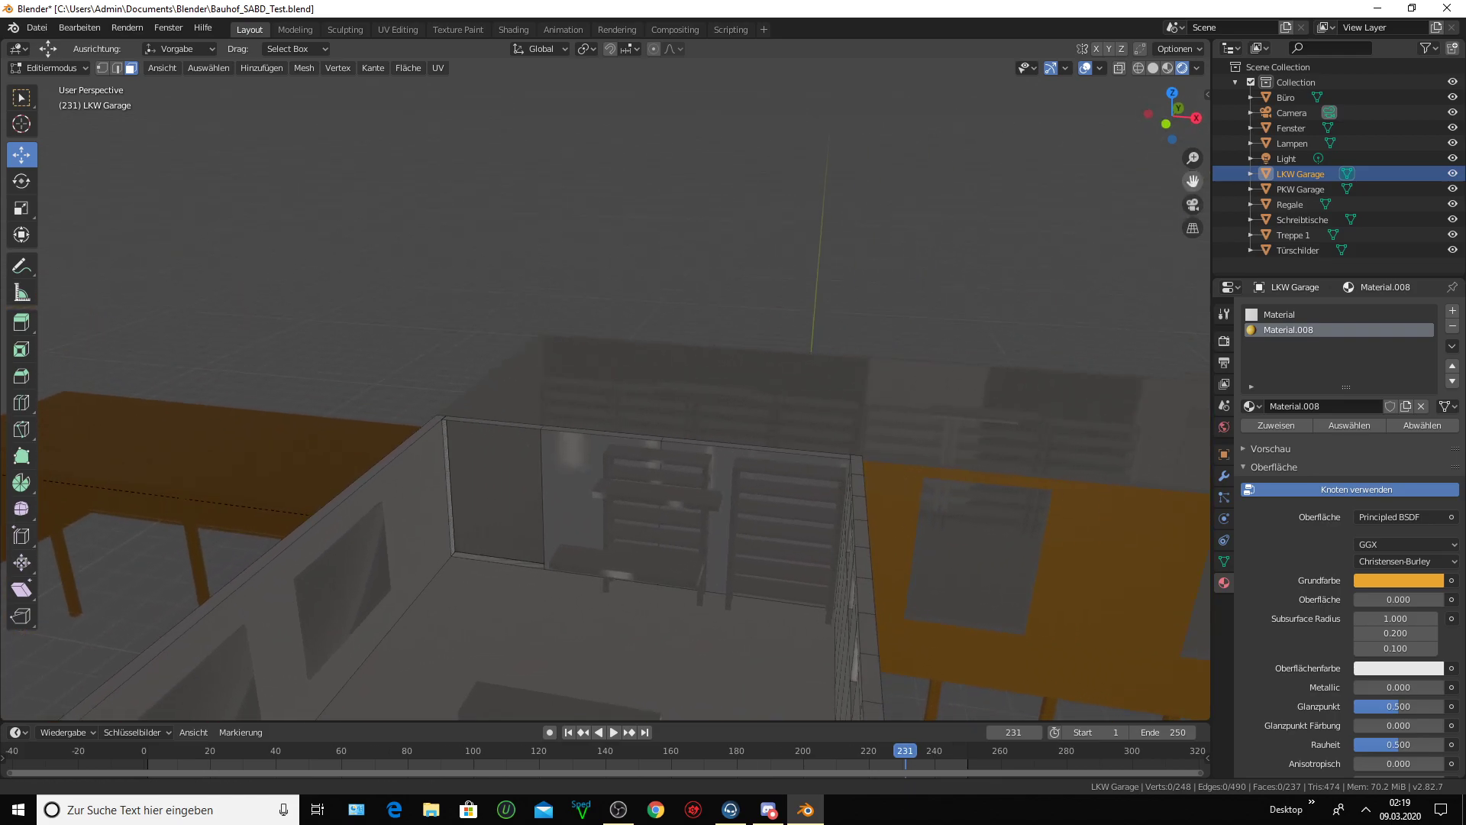
middle_click_drag(688, 336, 875, 338)
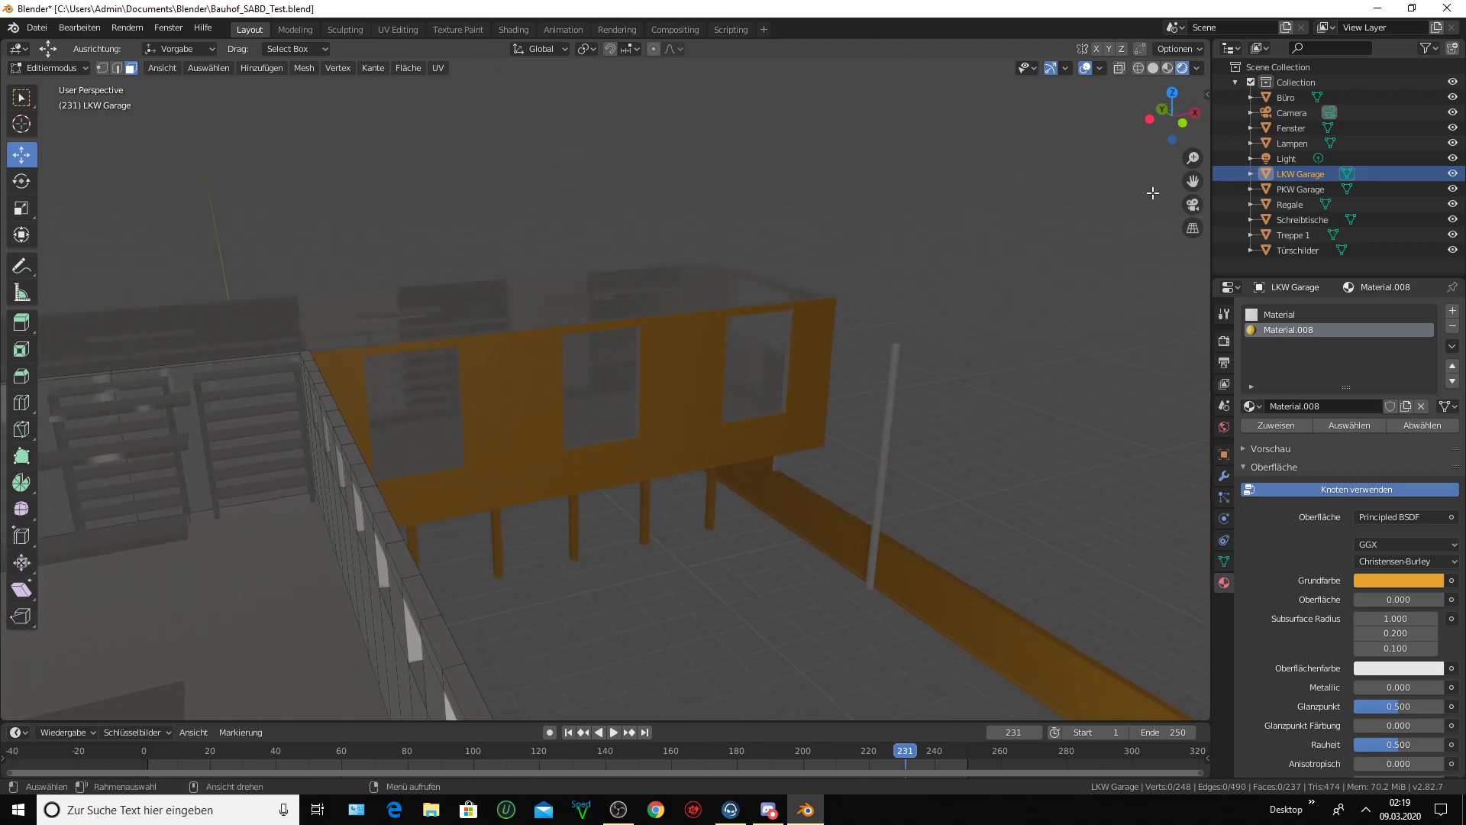
left_click_drag(1192, 181, 775, 452)
middle_click_drag(774, 452, 848, 423)
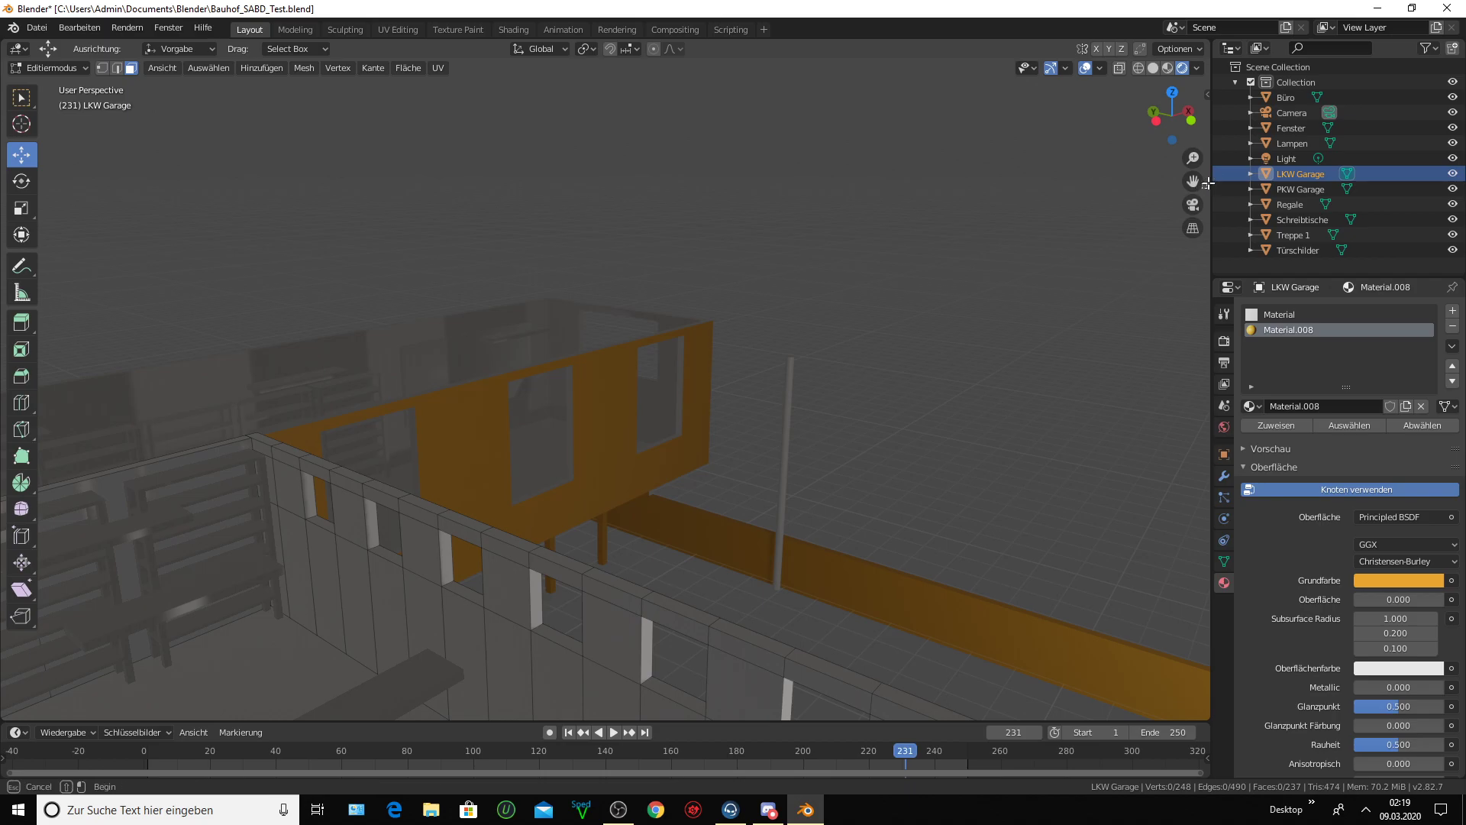
mouse_move(1192, 181)
left_mouse_down()
mouse_move(1222, 137)
mouse_move(1106, 226)
left_mouse_up()
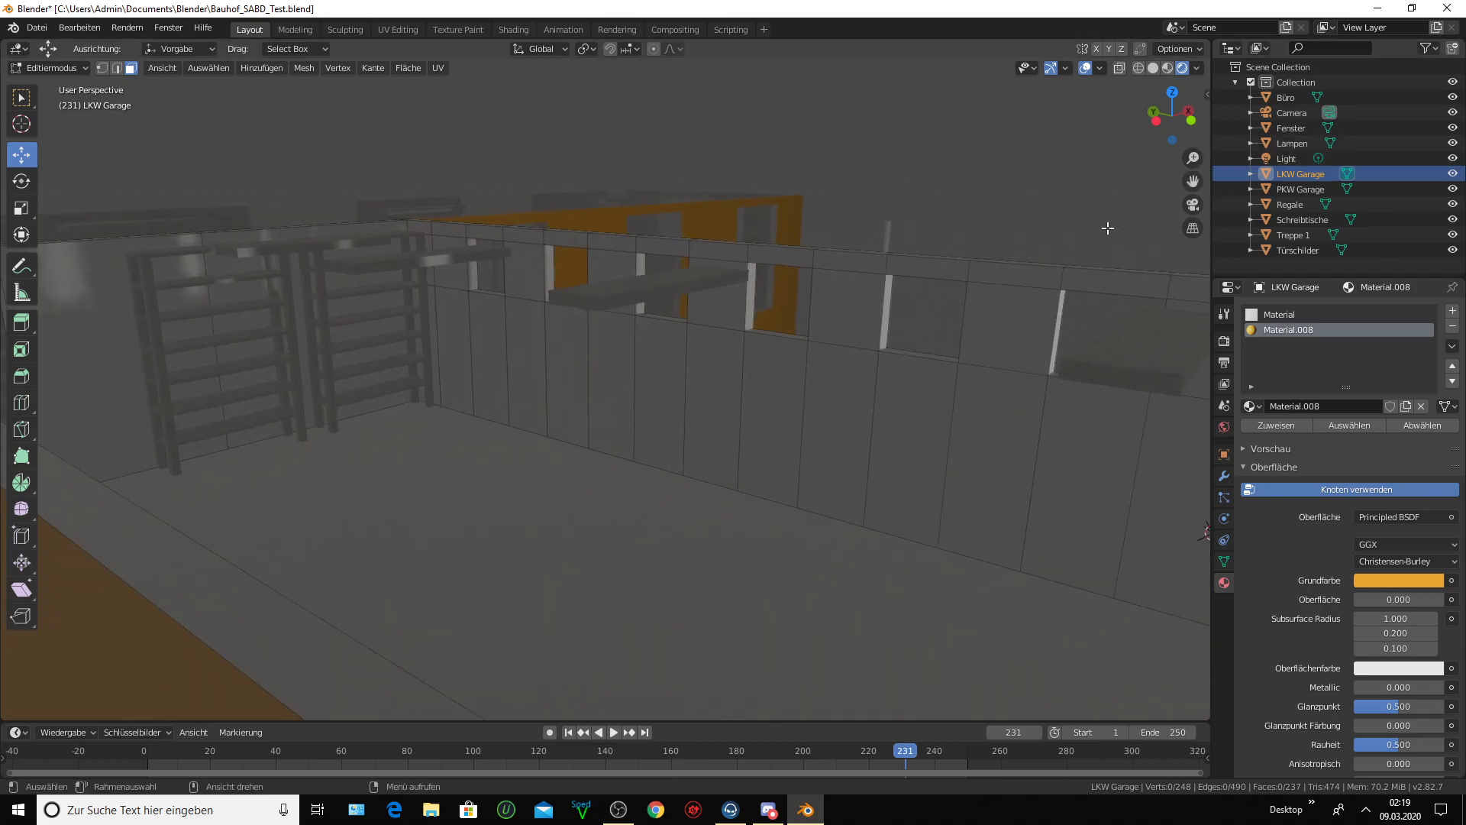
scroll(838, 350, "down", 2)
scroll(844, 351, "down", 2)
scroll(825, 352, "down", 3)
scroll(818, 355, "up", 4)
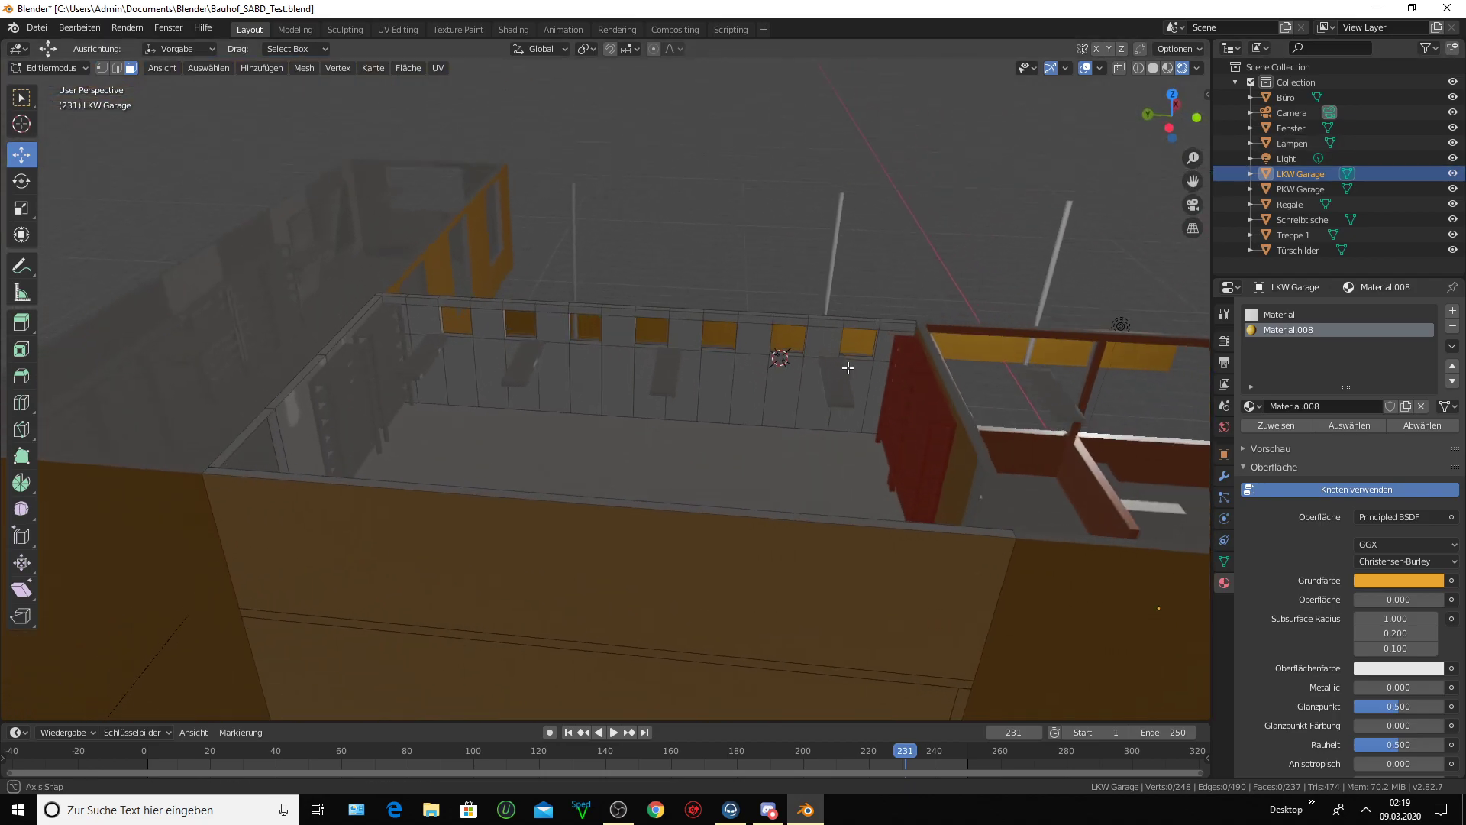
mouse_move(845, 366)
middle_mouse_down()
mouse_move(883, 361)
mouse_move(752, 349)
mouse_move(750, 380)
mouse_move(895, 376)
mouse_move(887, 216)
mouse_move(936, 206)
mouse_move(921, 349)
mouse_move(891, 362)
middle_mouse_up()
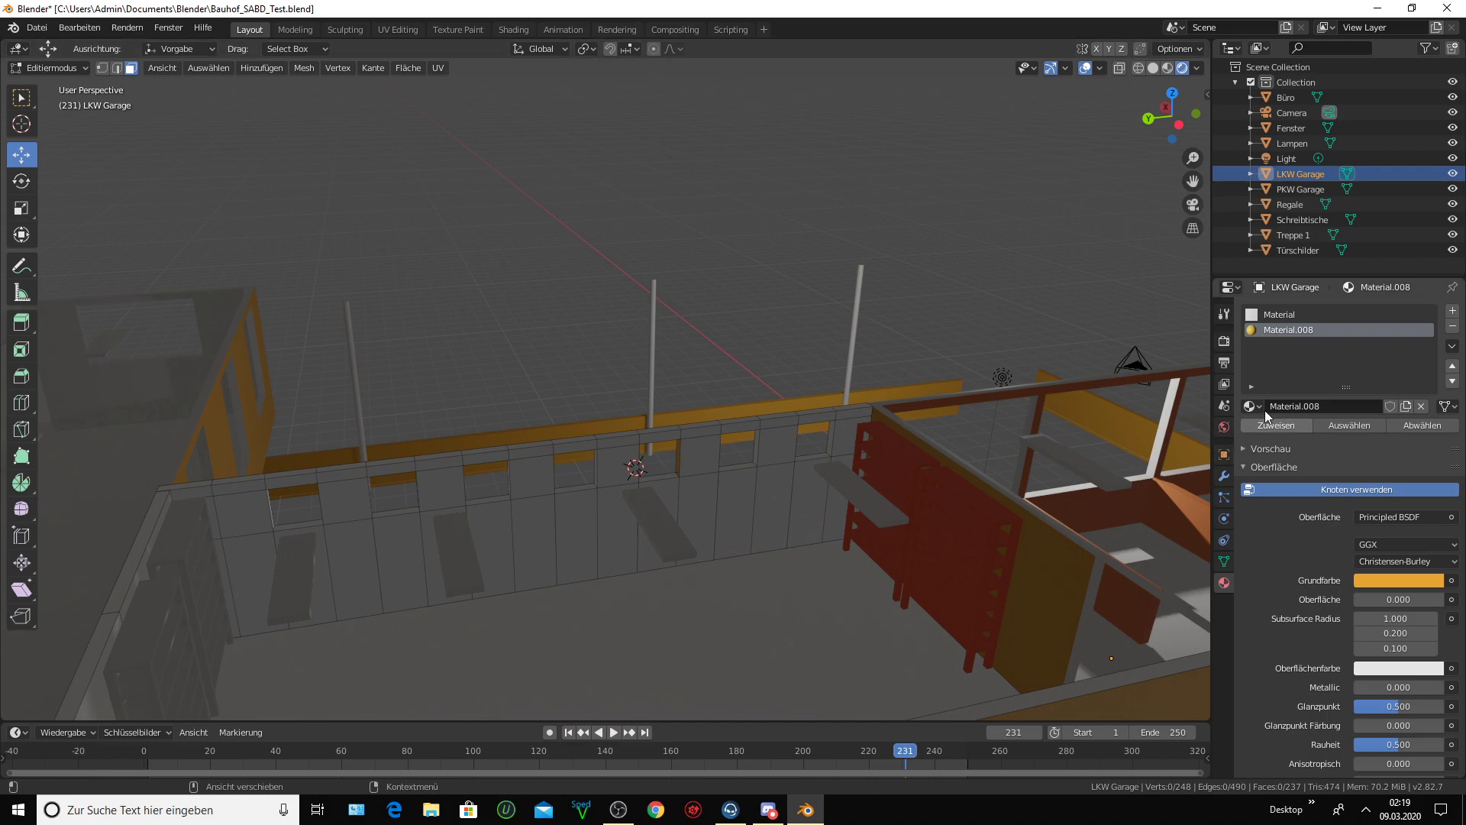
- Create a new Material.009 on the garage with a green base colour
left_click(1454, 313)
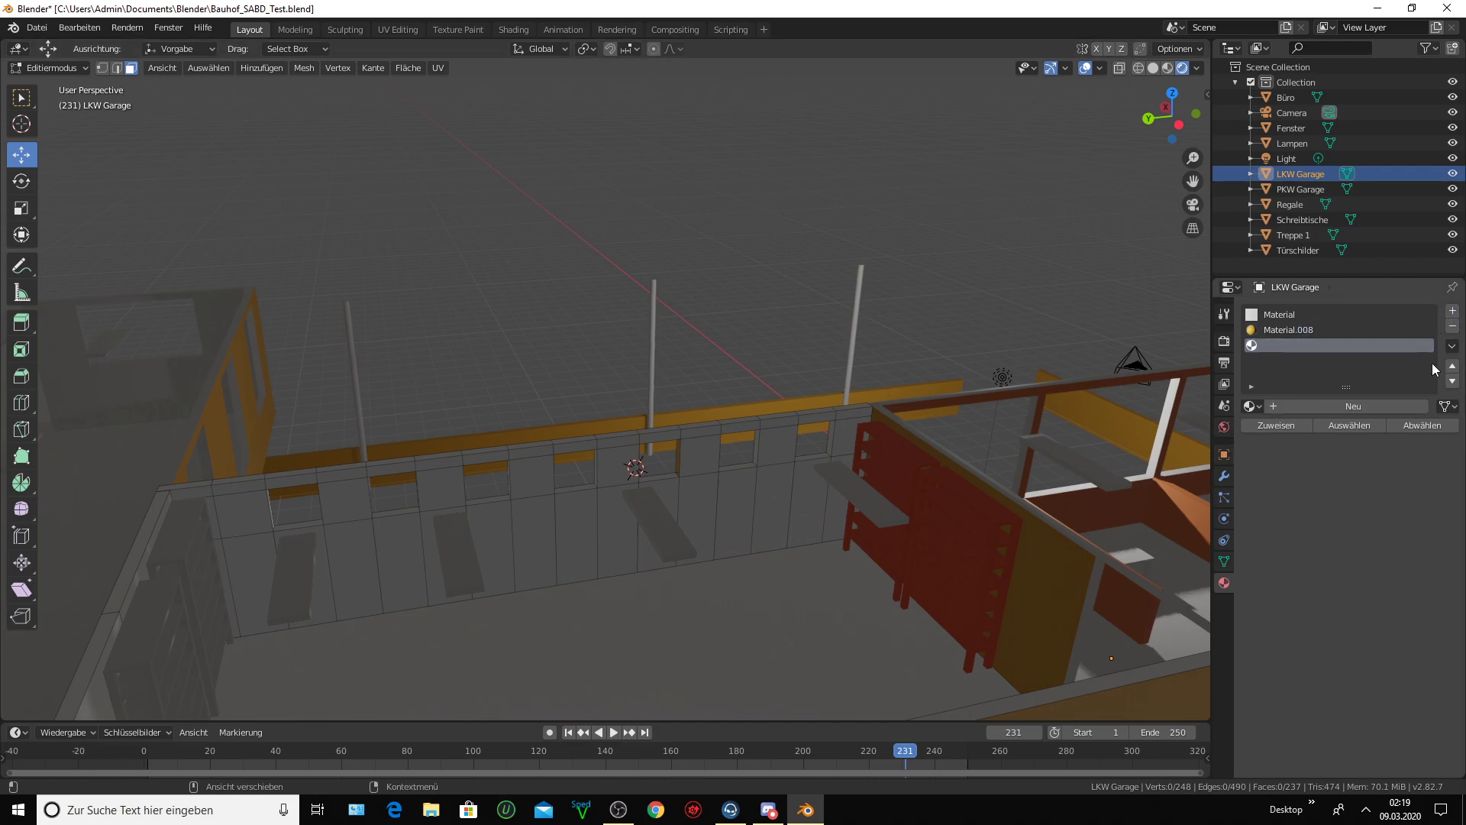
left_click(1348, 406)
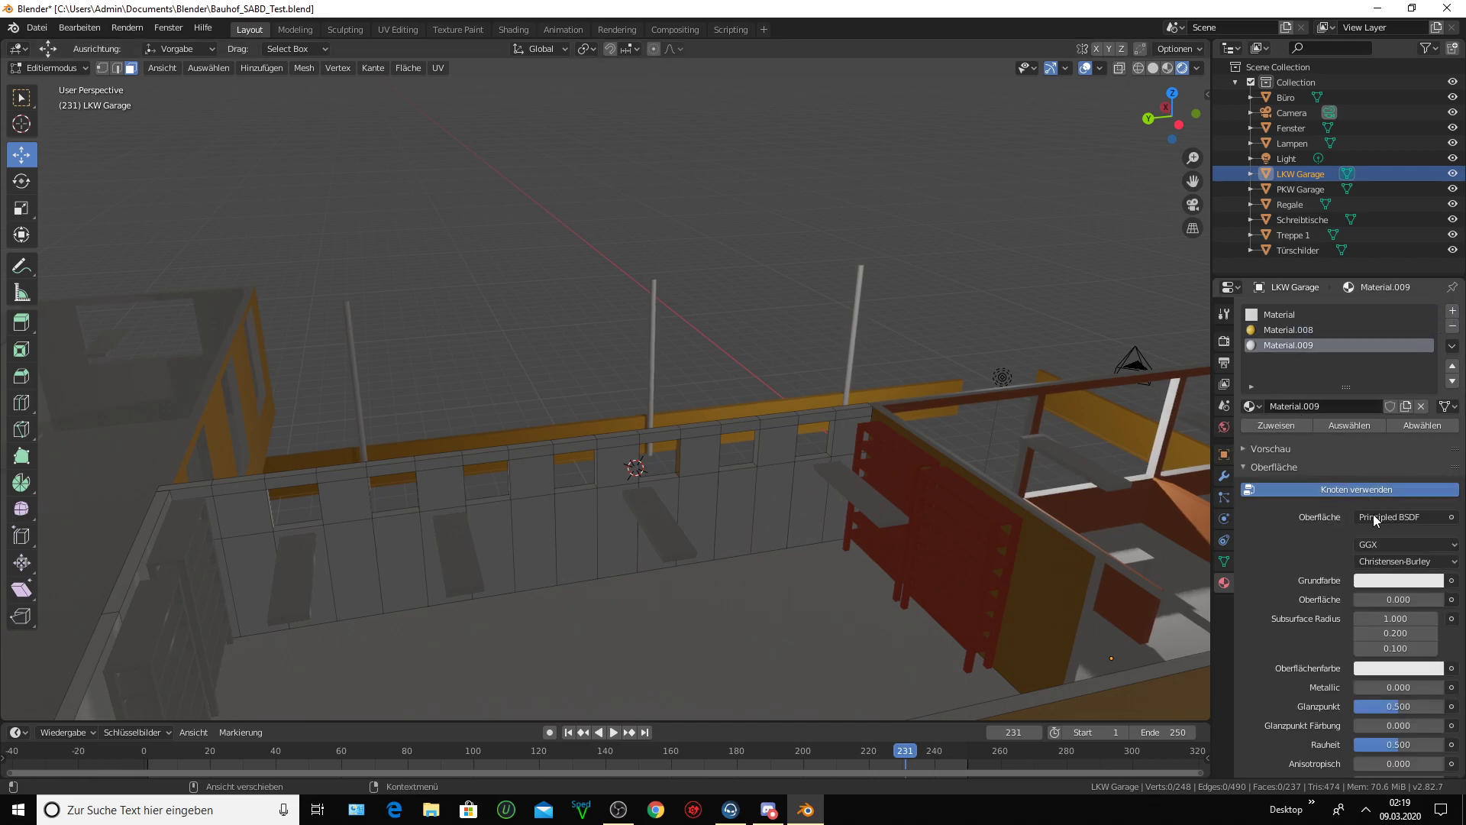
left_click(1402, 584)
mouse_move(1367, 417)
left_mouse_down()
mouse_move(1404, 405)
mouse_move(1311, 409)
left_mouse_up()
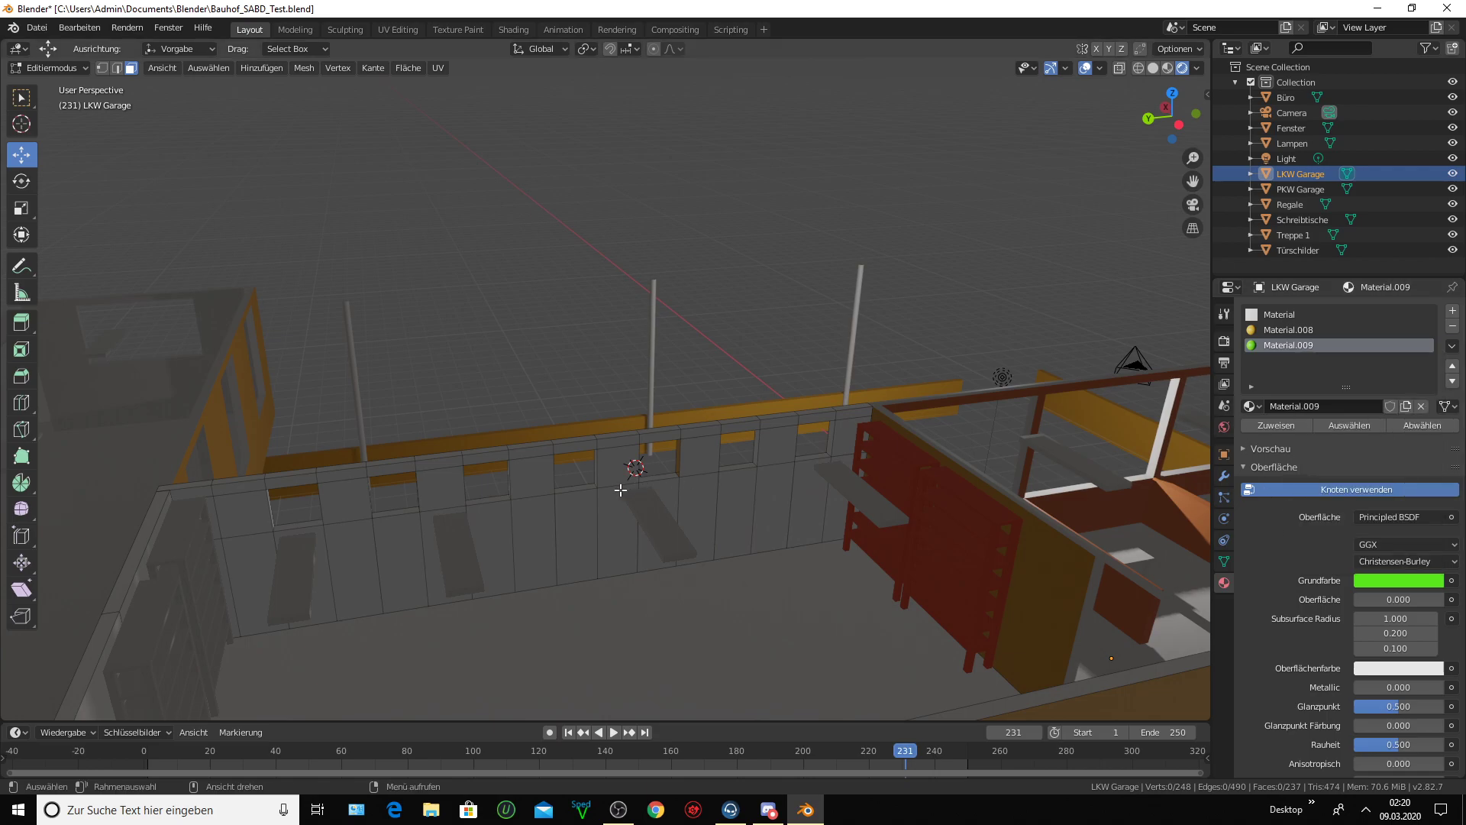
- Select the beam trim faces and frame the view on them
left_click(614, 441)
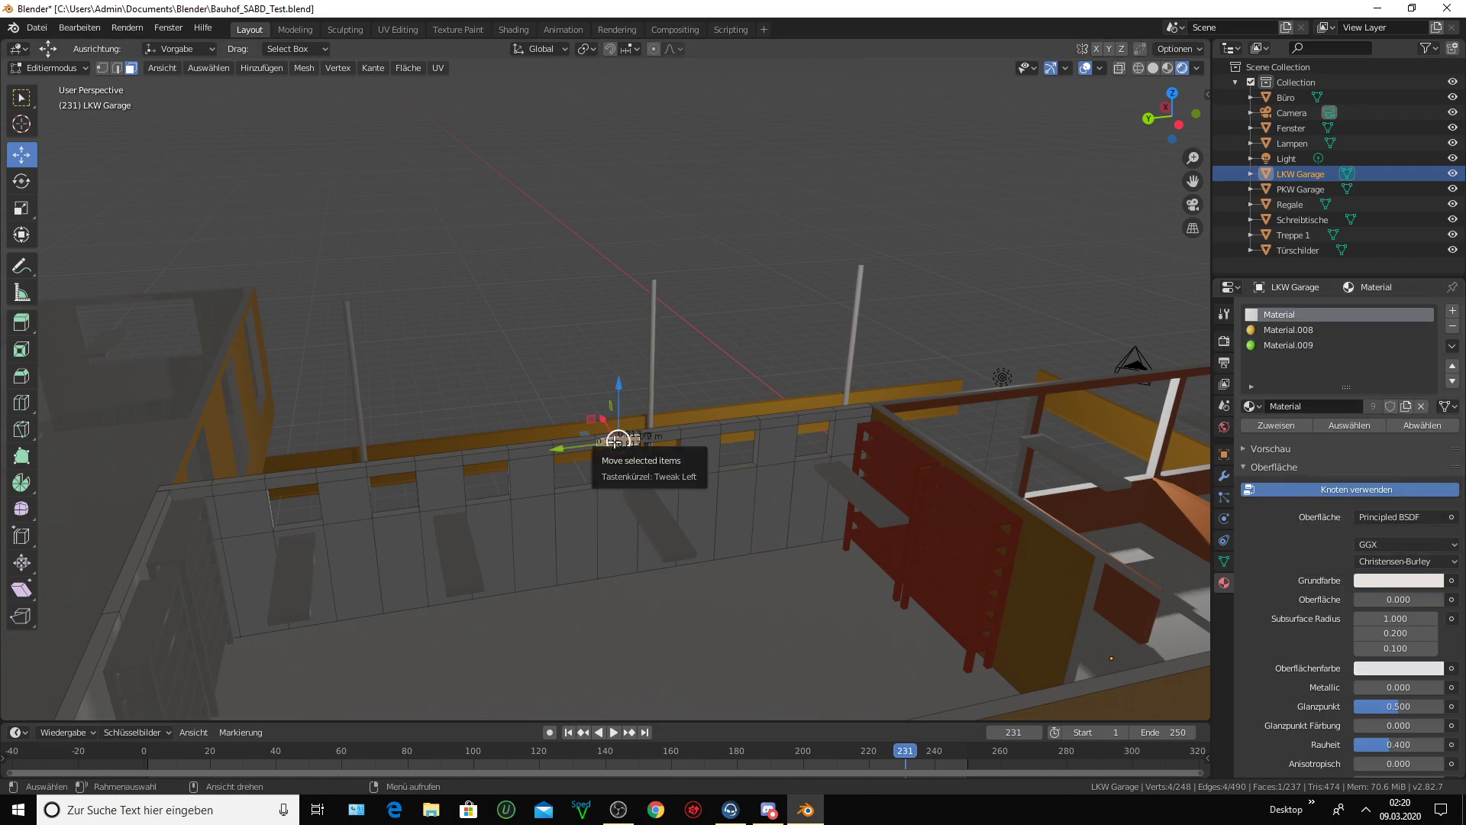
left_click(680, 431, "shift")
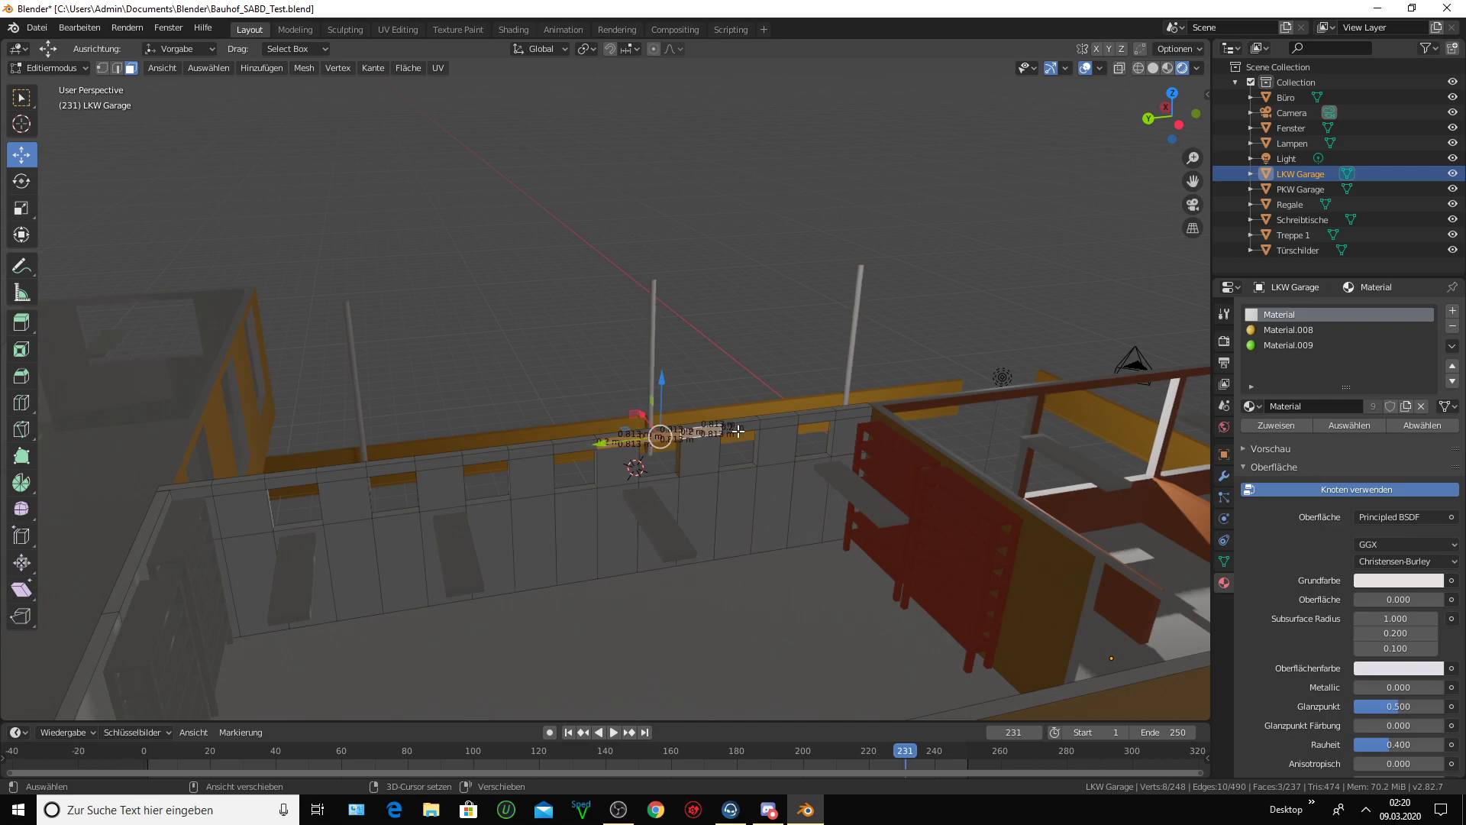
left_click(760, 422, "shift")
left_click(811, 418, "shift")
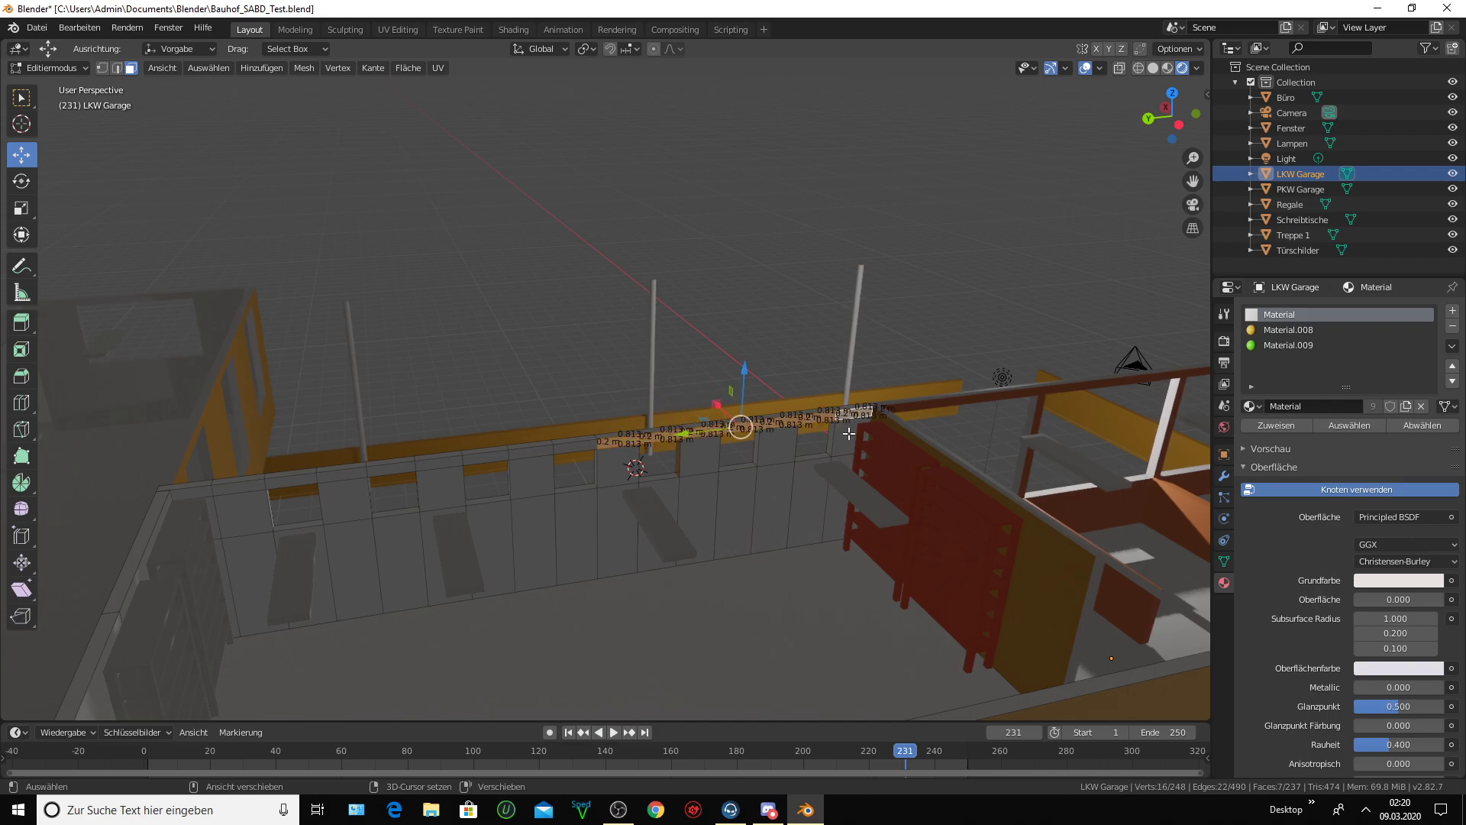
left_click(840, 412, "shift")
key("KP_Decimal")
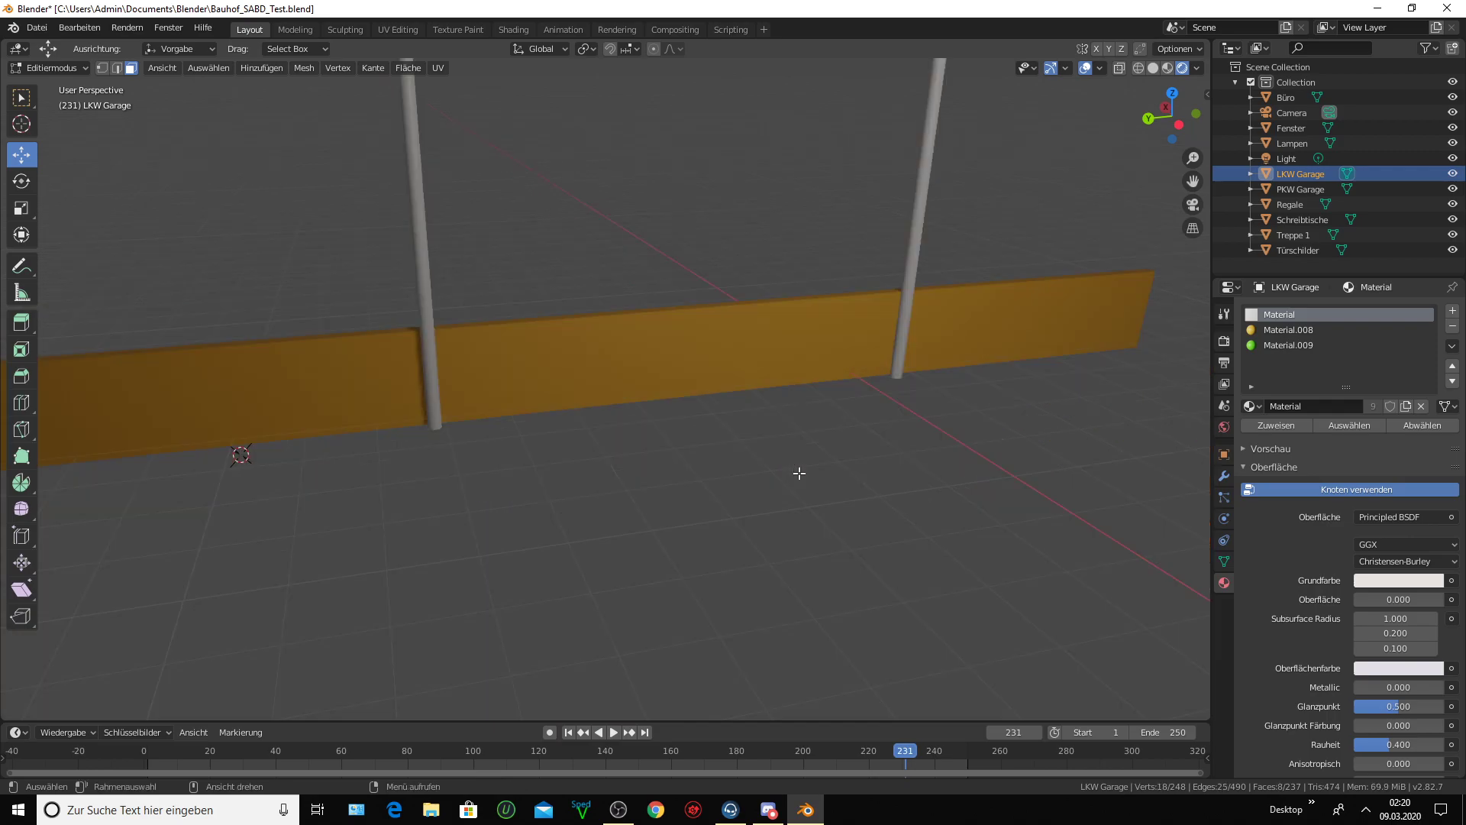
scroll(799, 474, "down", 6)
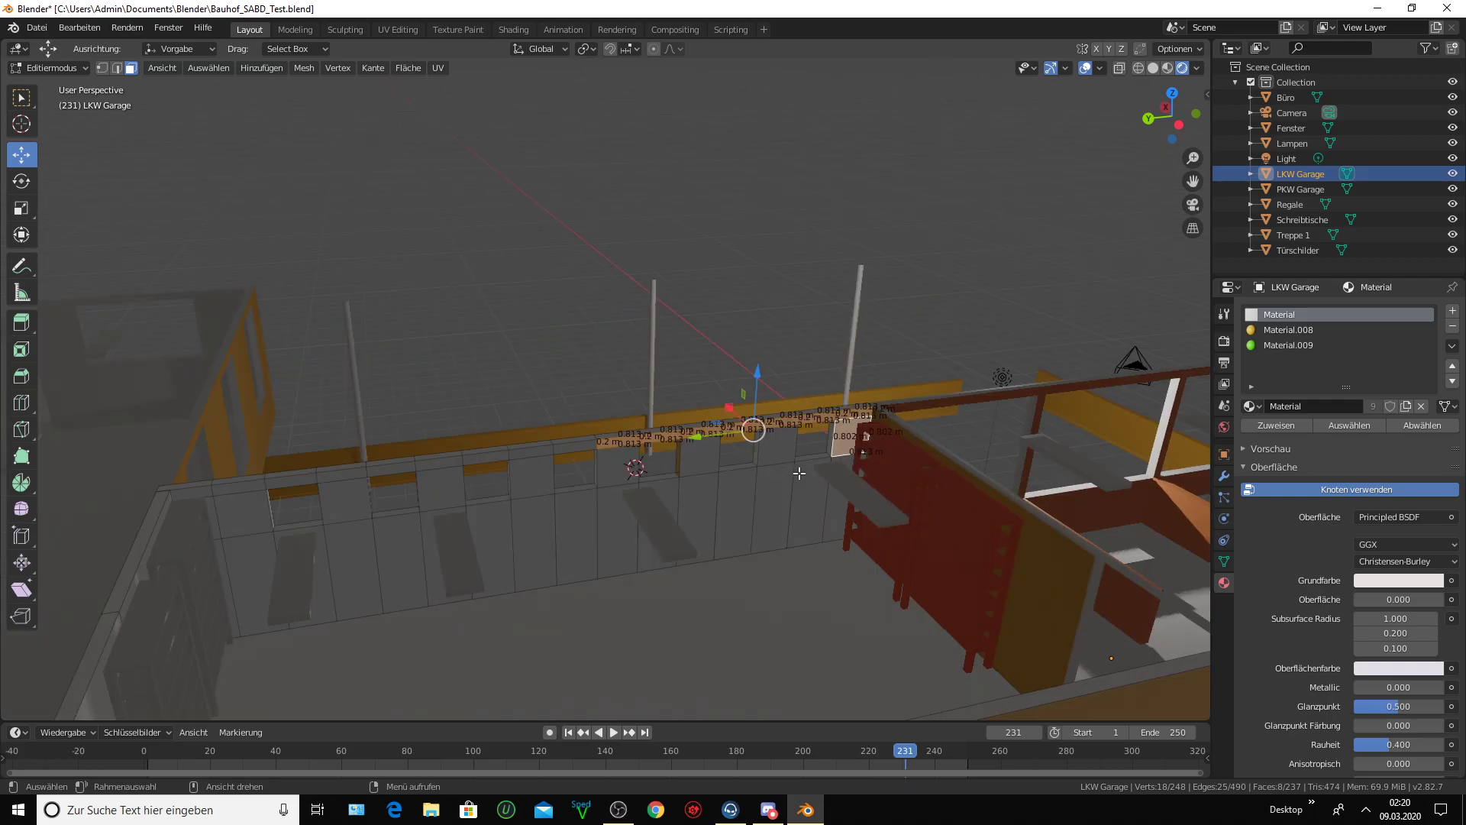
scroll(799, 473, "up", 3)
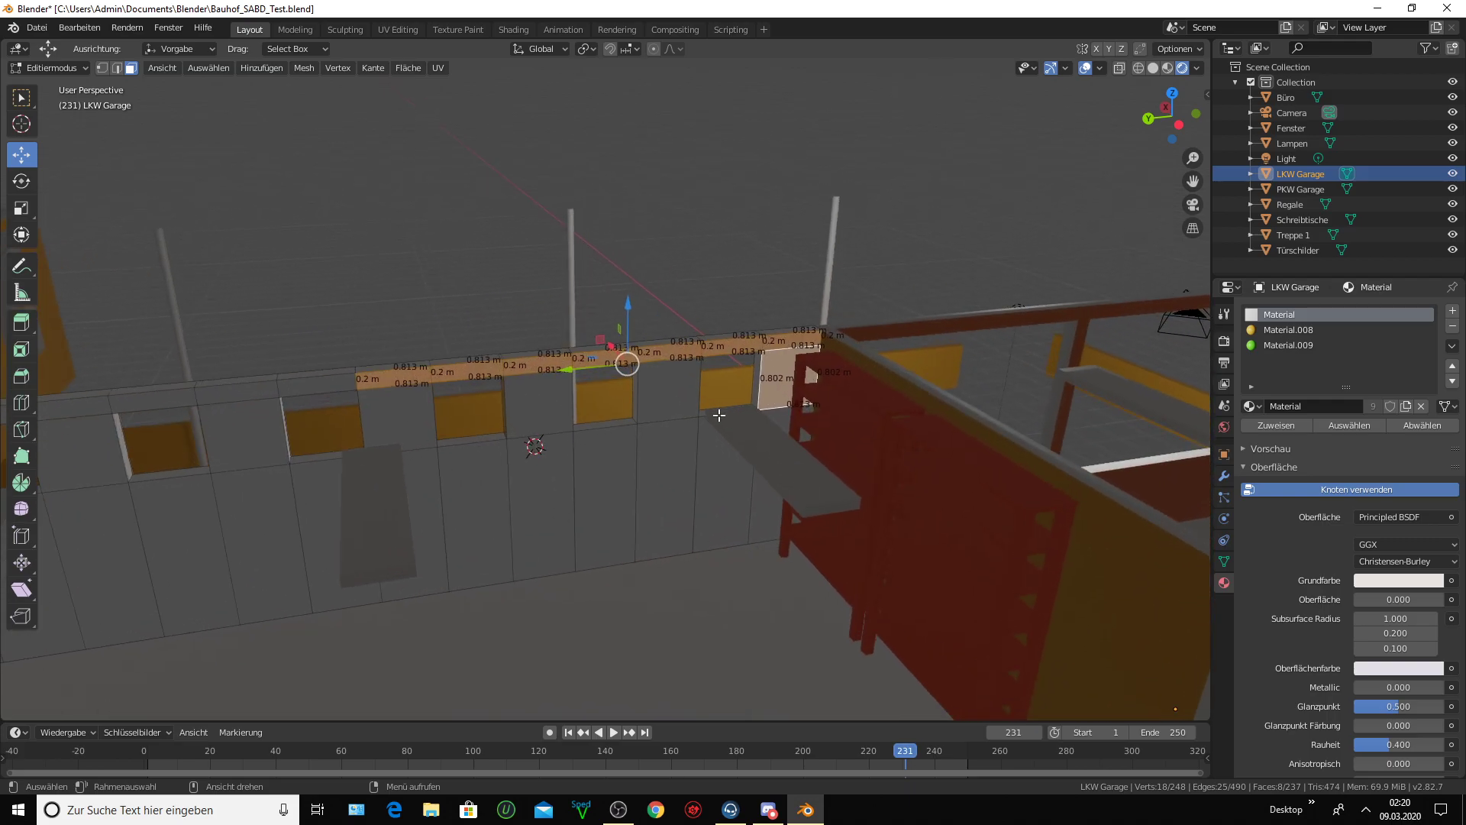
- Add the beam-top, left vertical, panel and upper wall faces to the selection
left_click(319, 381, "shift")
left_click(237, 393, "shift")
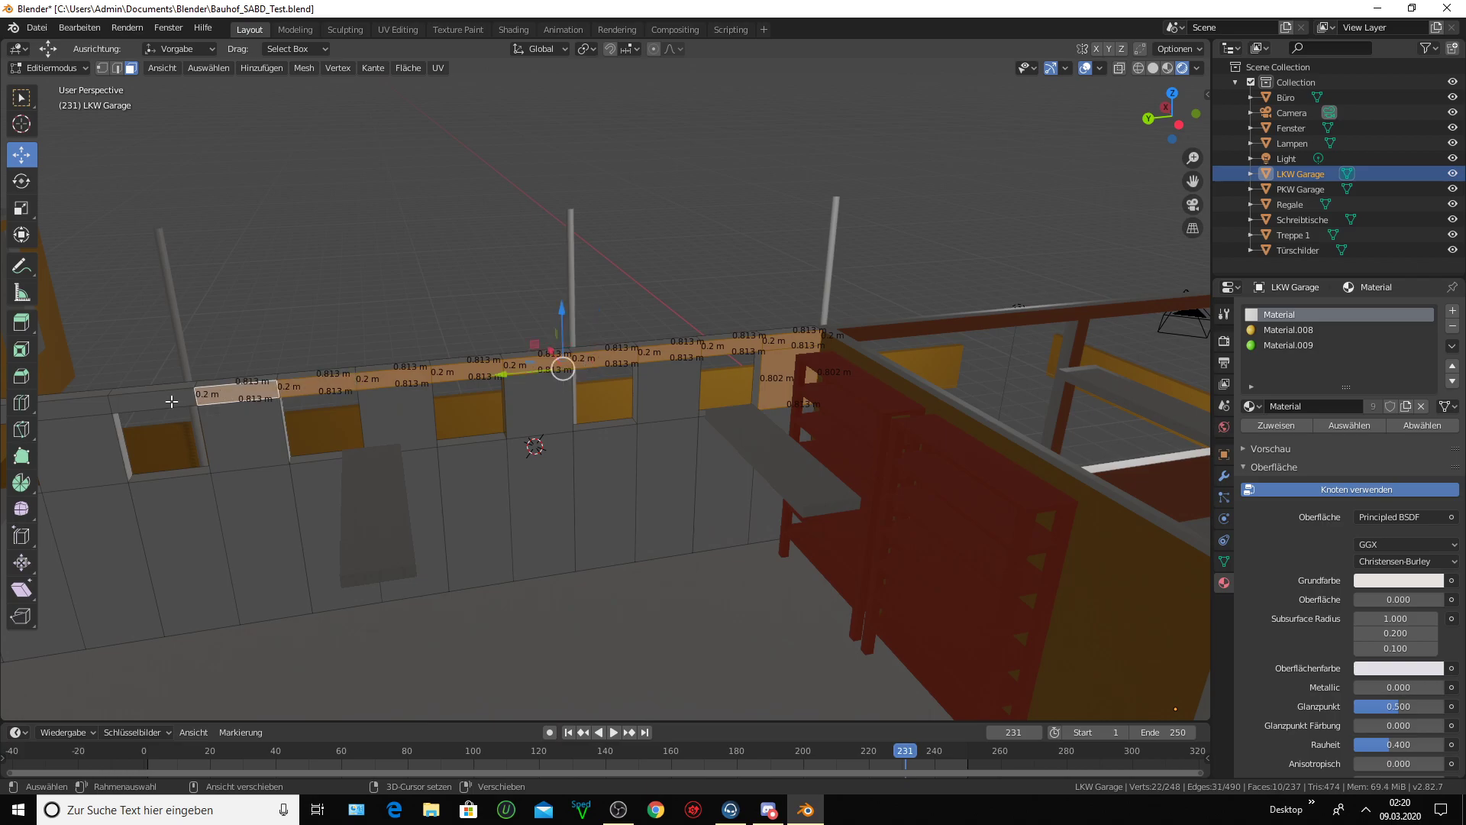
left_click(172, 401, "shift")
left_click(82, 409, "shift")
left_click(81, 454, "shift")
left_click(229, 432, "shift")
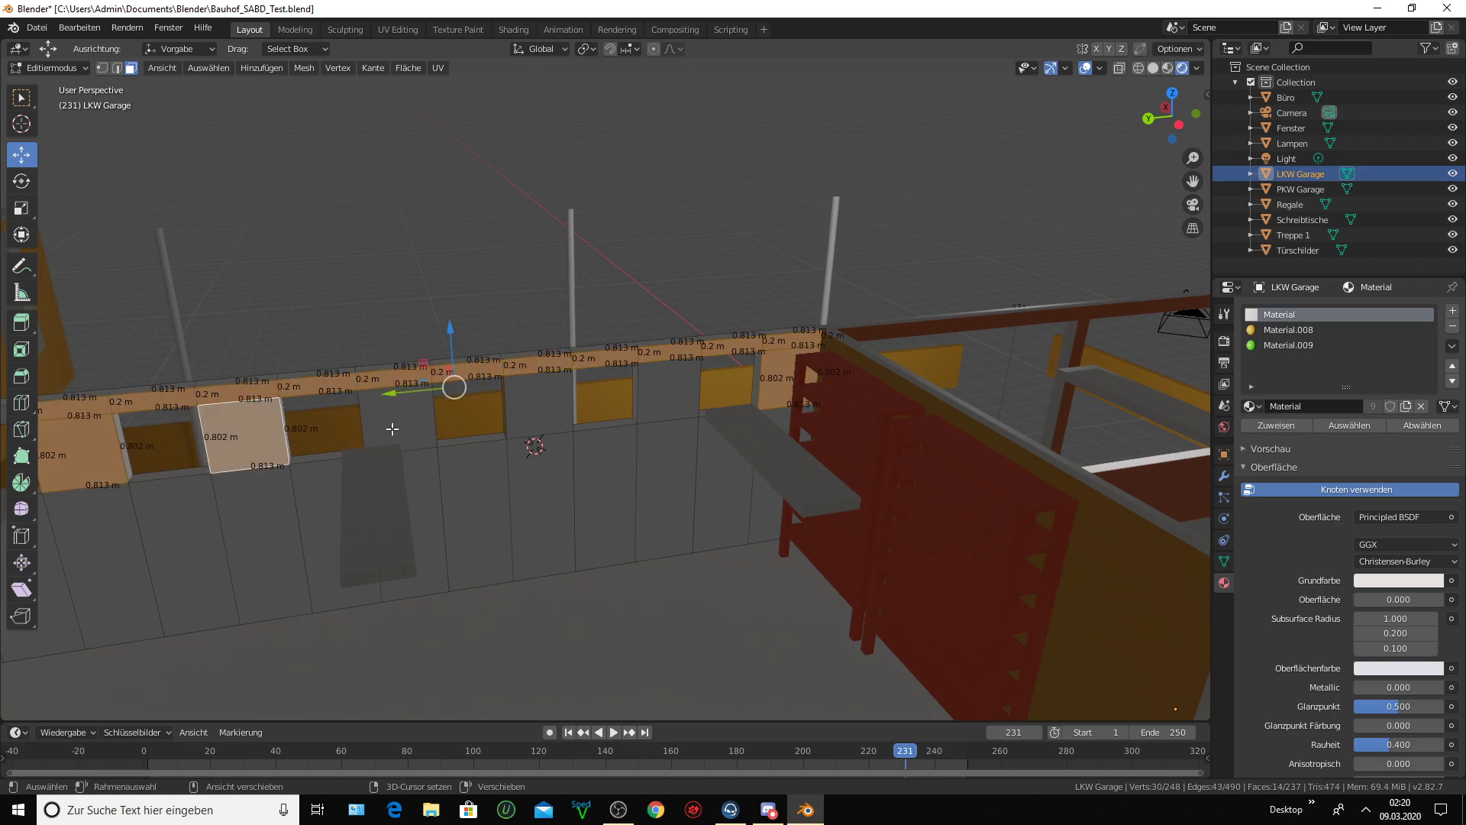
left_click(392, 429, "shift")
left_click(538, 408, "shift")
left_click(671, 393, "shift")
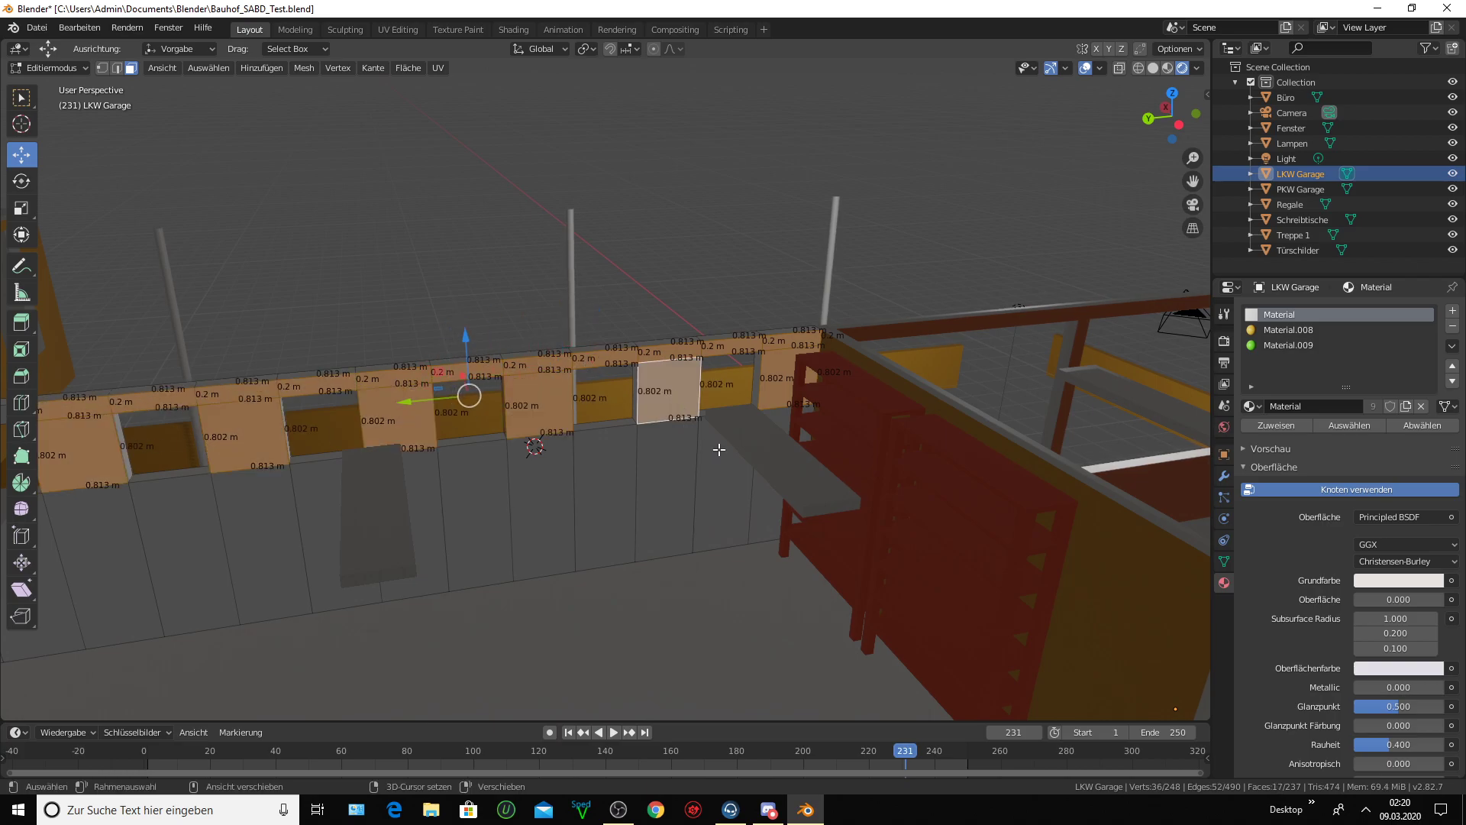
- Add the lower wall faces, from below the panel to the leftmost, to the selection
left_click(718, 450, "shift")
left_click(649, 469, "shift")
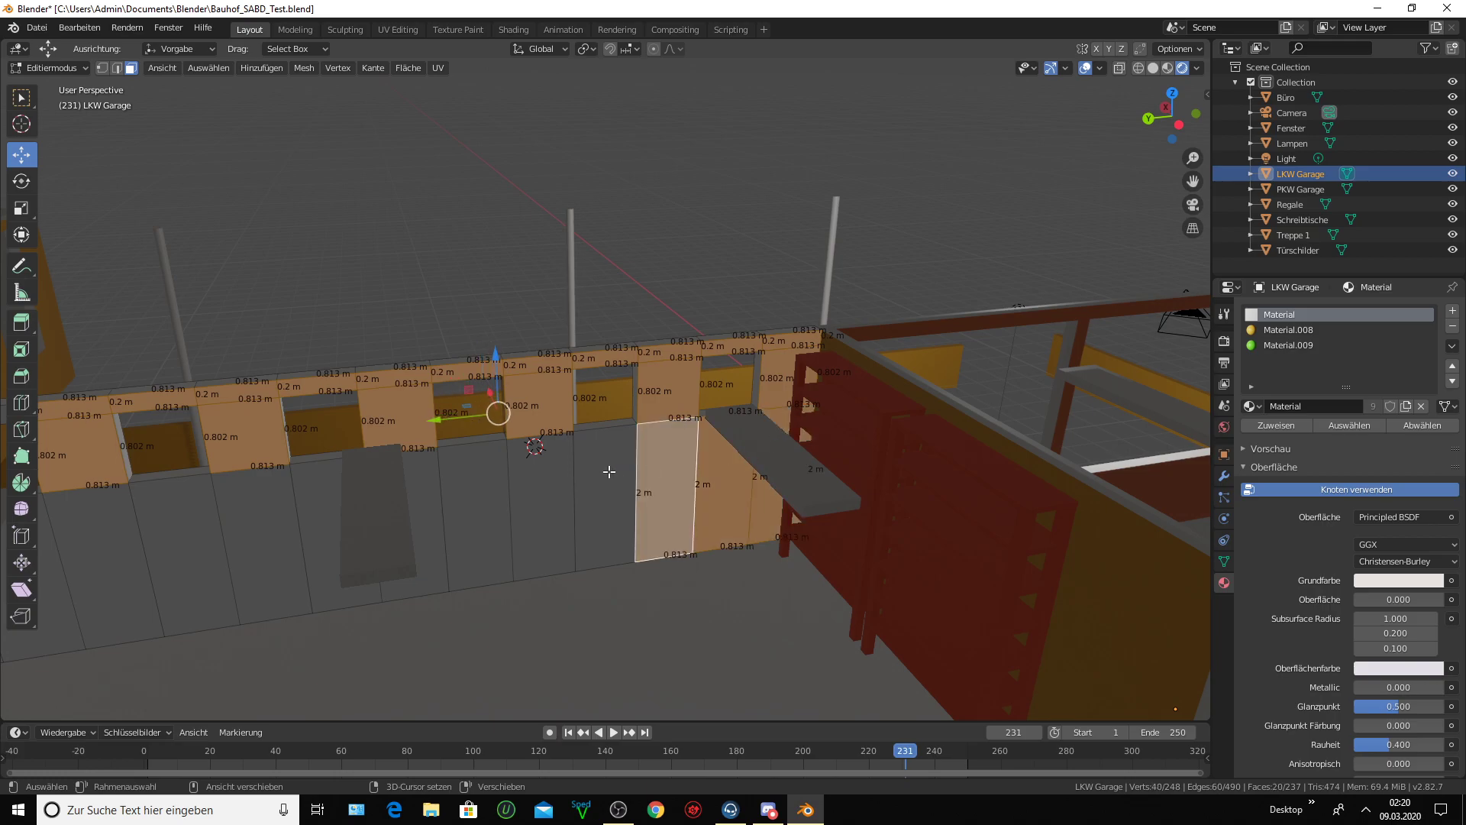
left_click(534, 484, "shift")
left_click(397, 430, "shift")
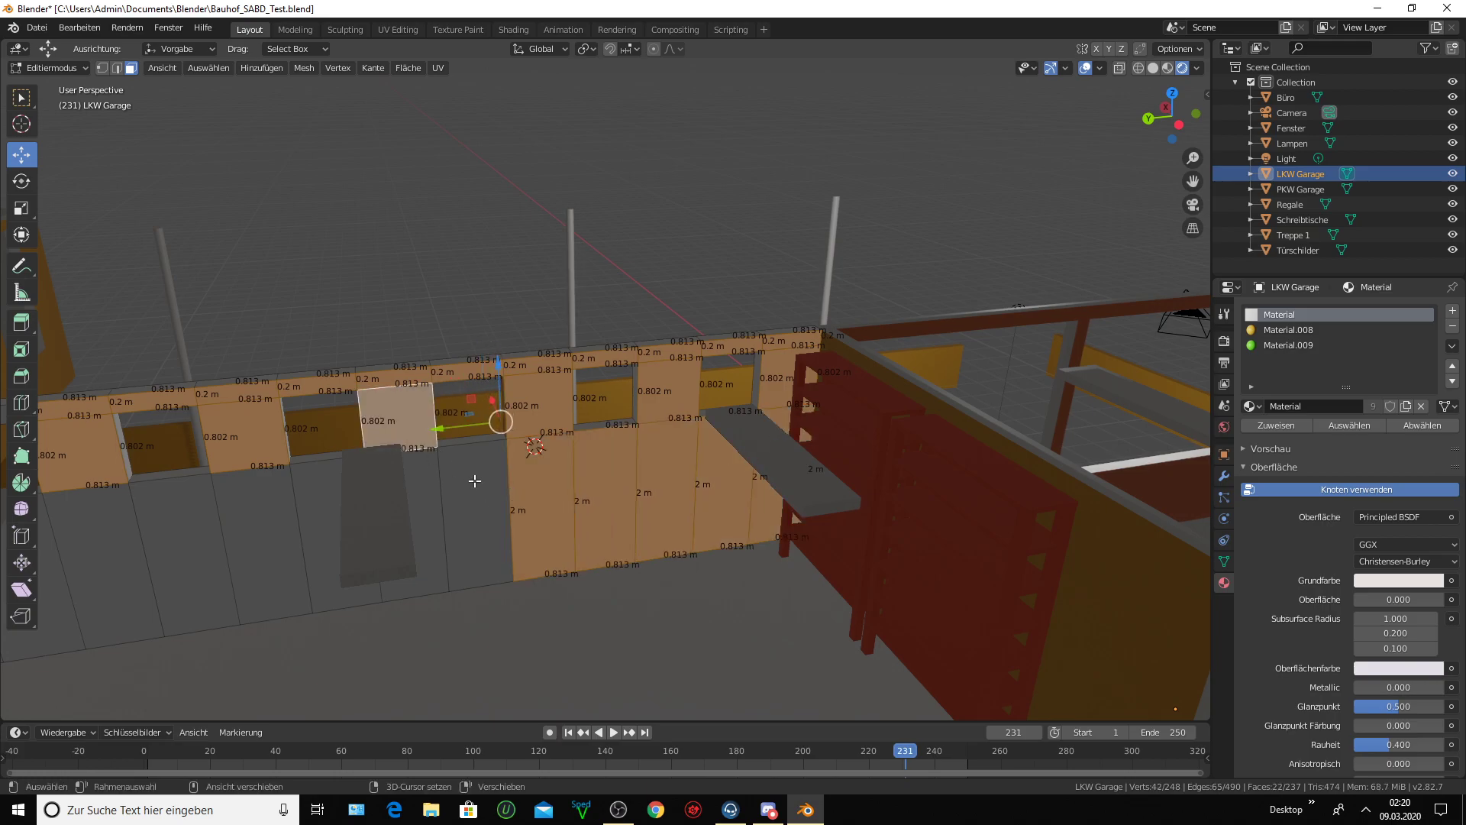
left_click(475, 481, "shift")
left_click(383, 520, "shift")
left_click(321, 511, "shift")
left_click(254, 534, "shift")
left_click(189, 543, "shift")
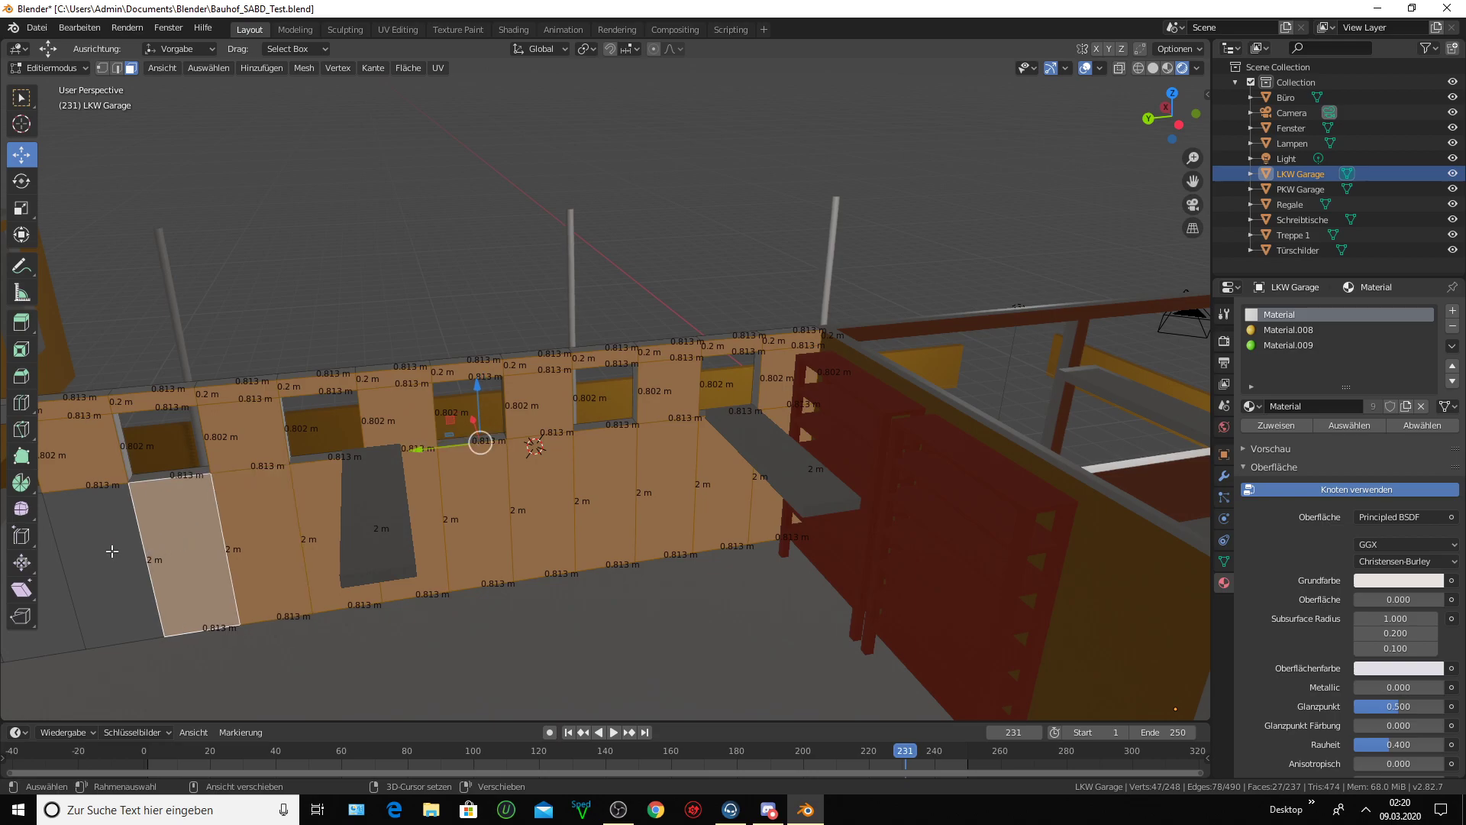
left_click(113, 552, "shift")
left_click(57, 577, "shift")
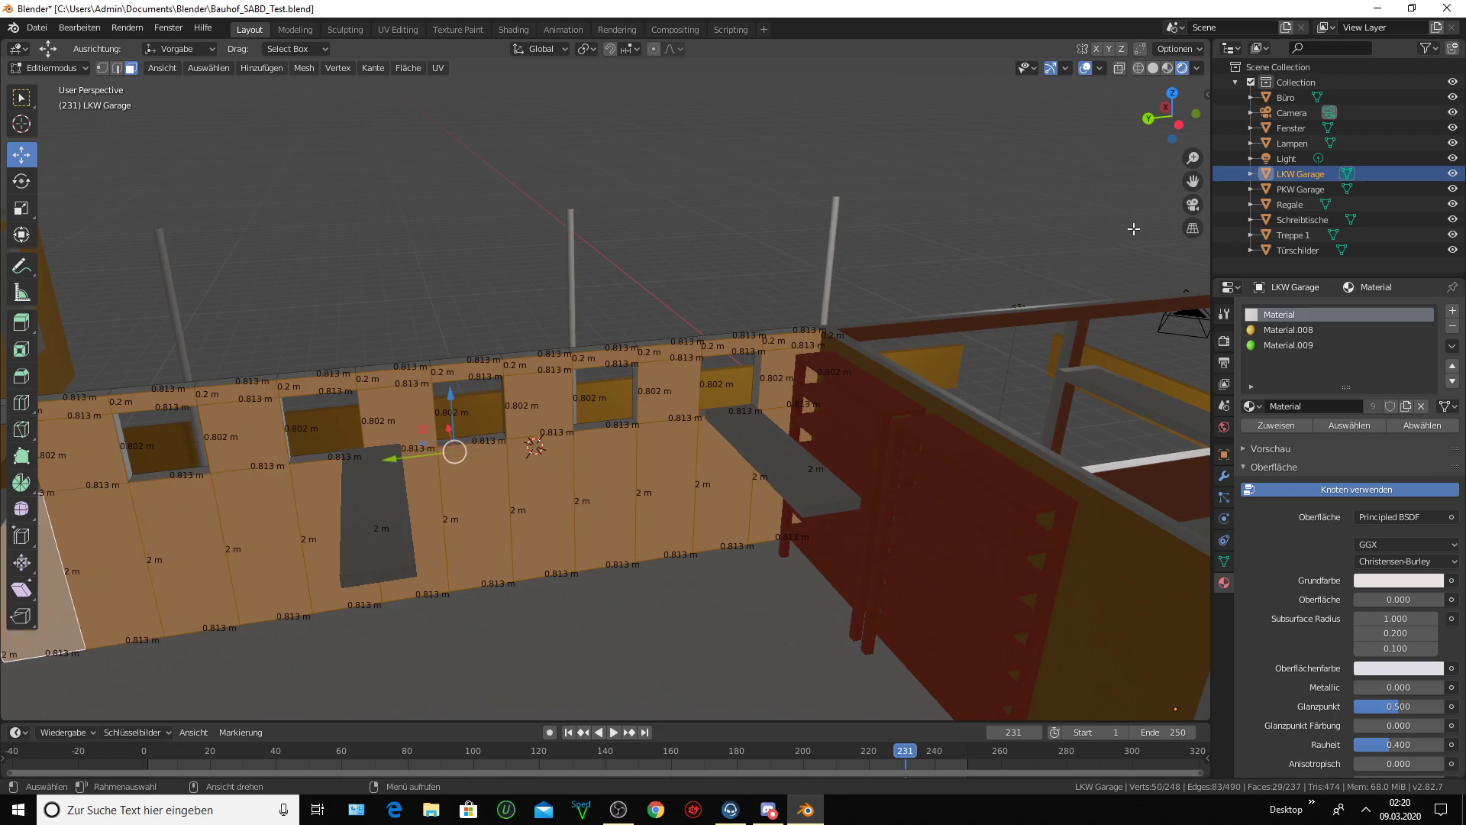
- Pan along the left wall and add its top-strip, lower and narrow strip faces
left_click_drag(1189, 185, 1298, 184)
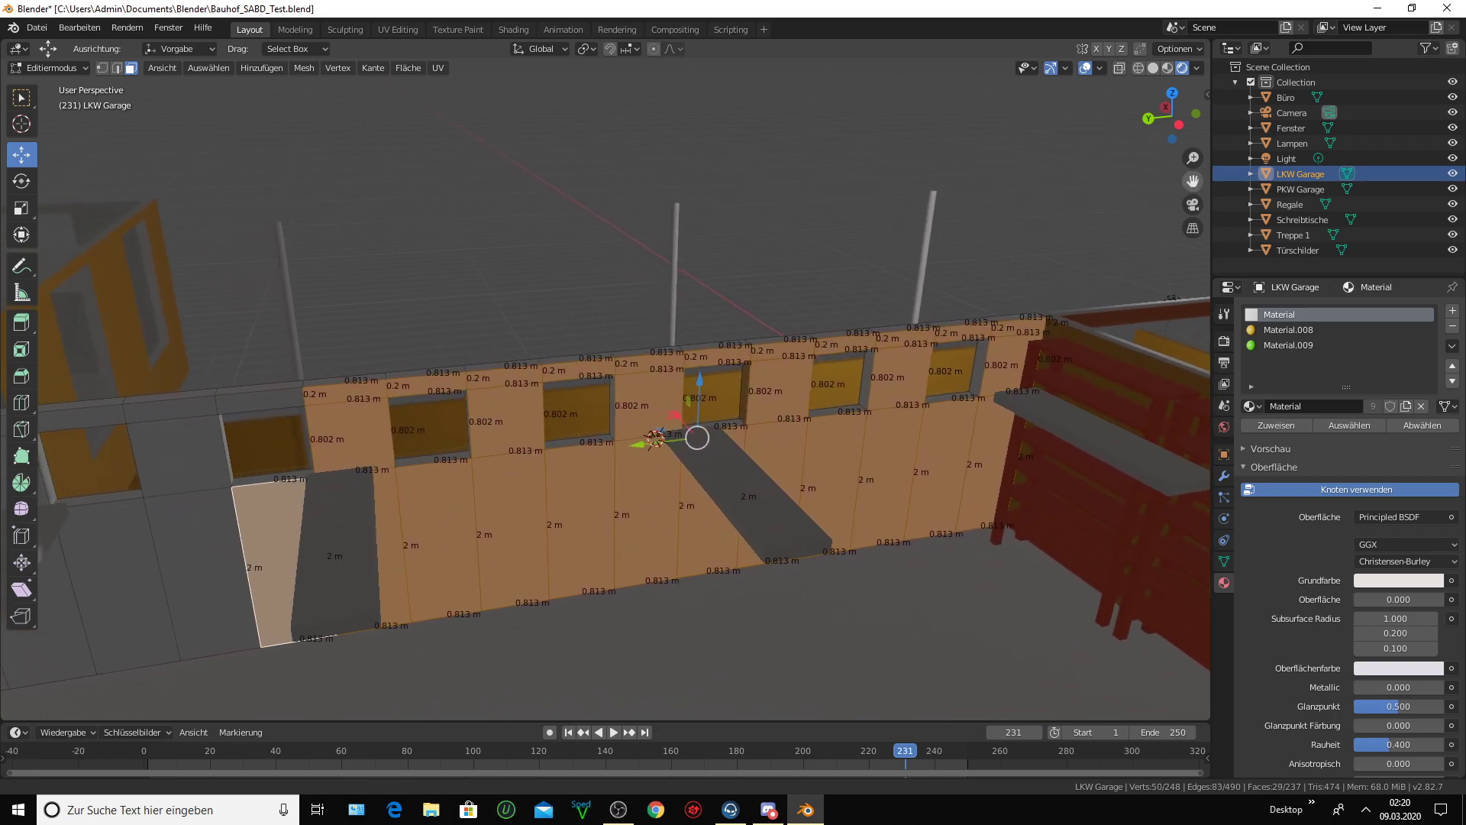
middle_click_drag(174, 415, 223, 416, "shift")
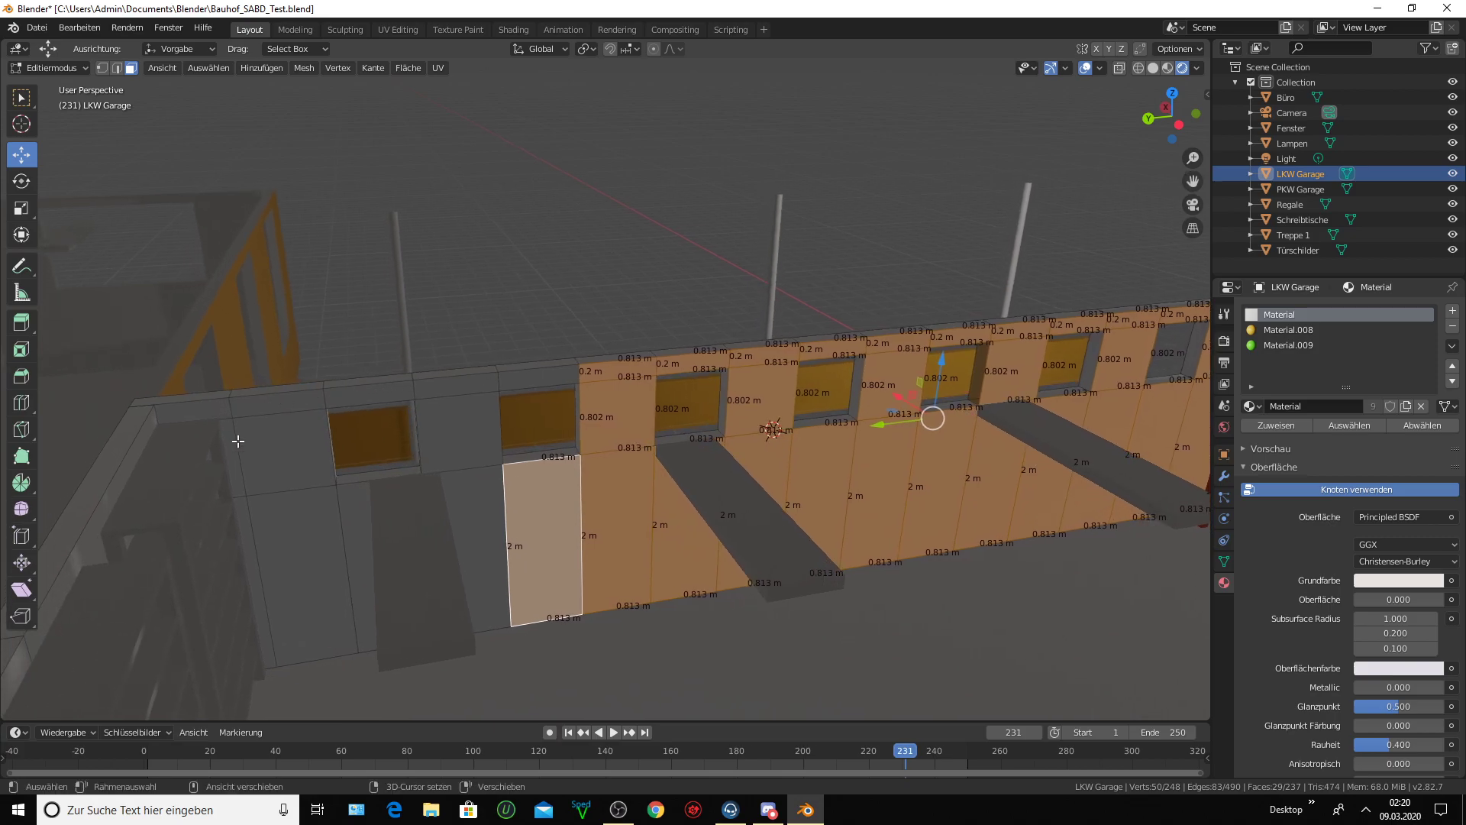
left_click(214, 411, "shift")
left_click(274, 405, "shift")
left_click(370, 394, "shift")
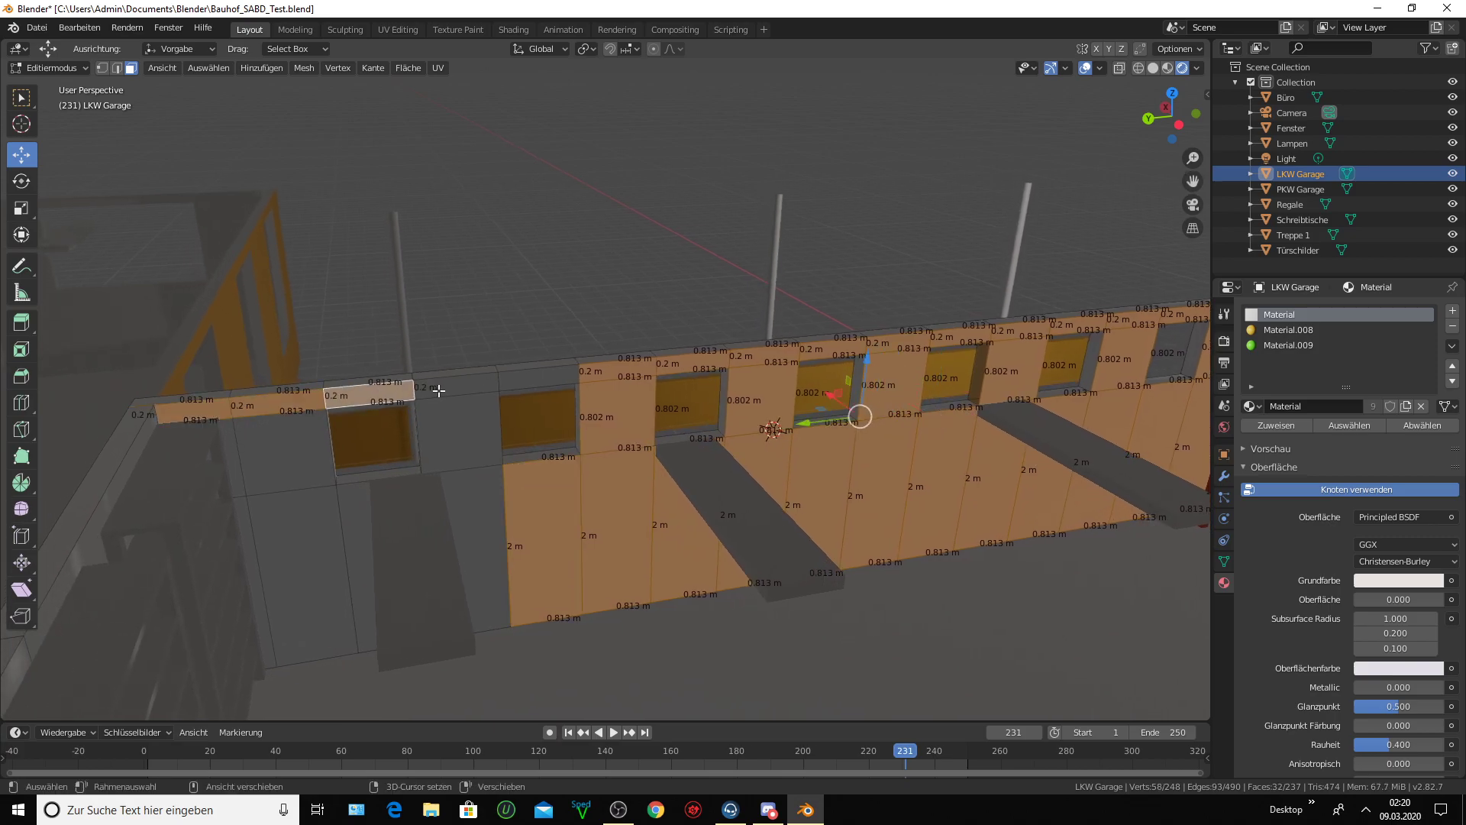
left_click(458, 386, "shift")
left_click(532, 377, "shift")
left_click(455, 422, "shift")
left_click(463, 504, "shift")
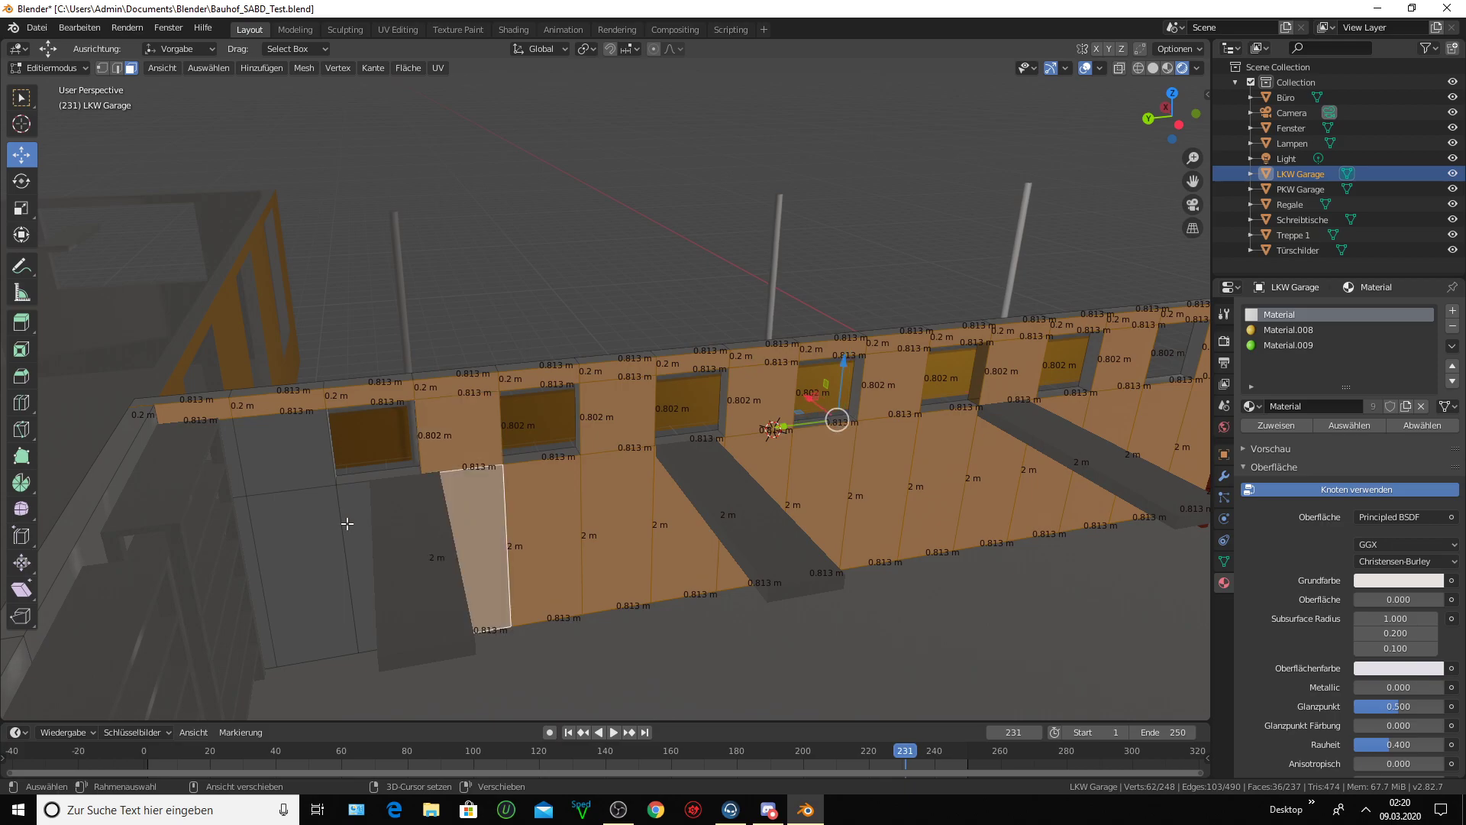
left_click(353, 525, "shift")
left_click(288, 530, "shift")
left_click(258, 456, "shift")
left_click(230, 477, "shift")
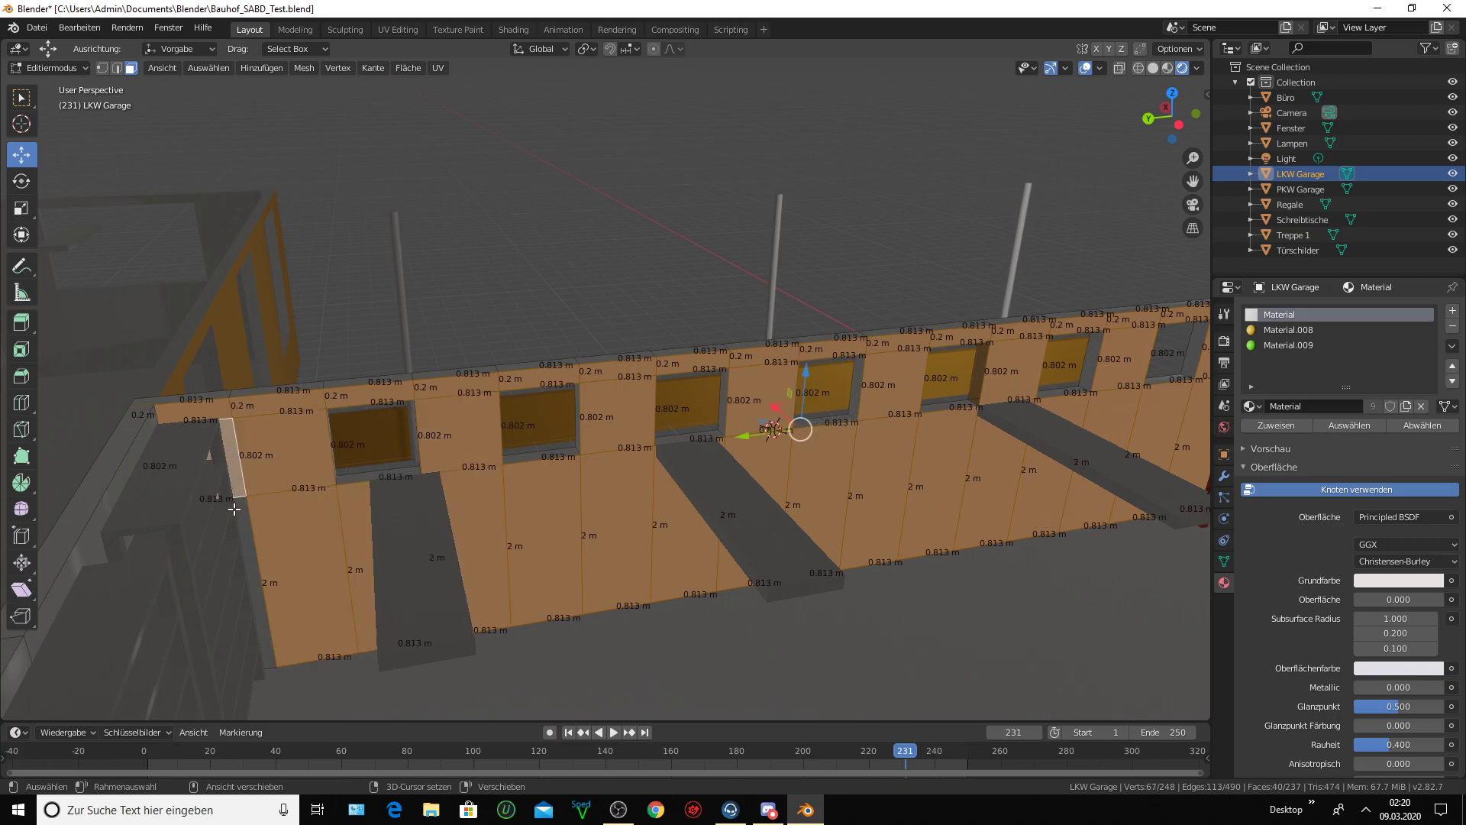
left_click(243, 517, "shift")
- Add the remaining left strip faces and orbit to check the shelf wall
middle_click_drag(616, 500, 420, 417)
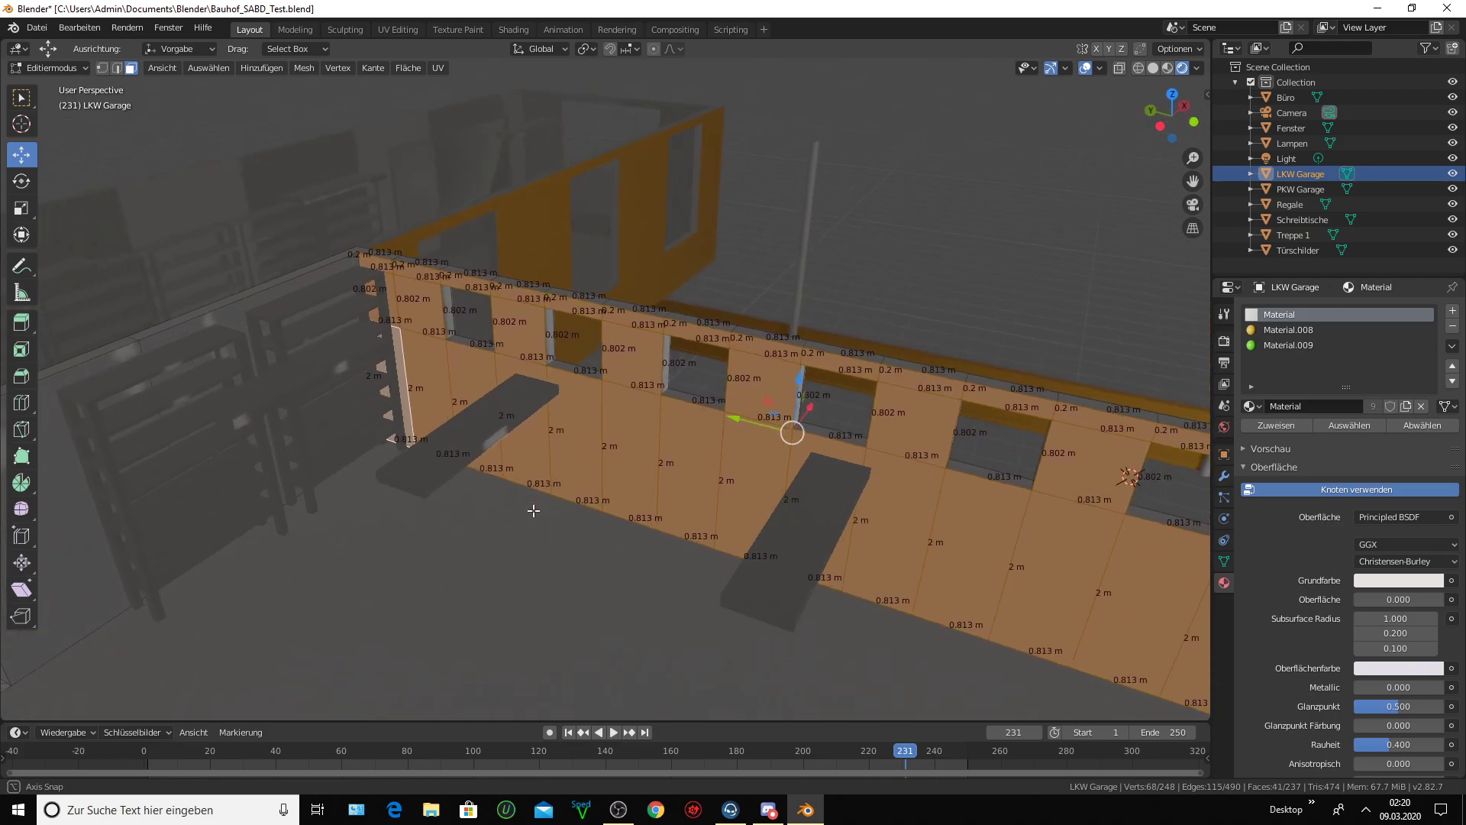
left_click(213, 320, "shift")
left_click(113, 360, "shift")
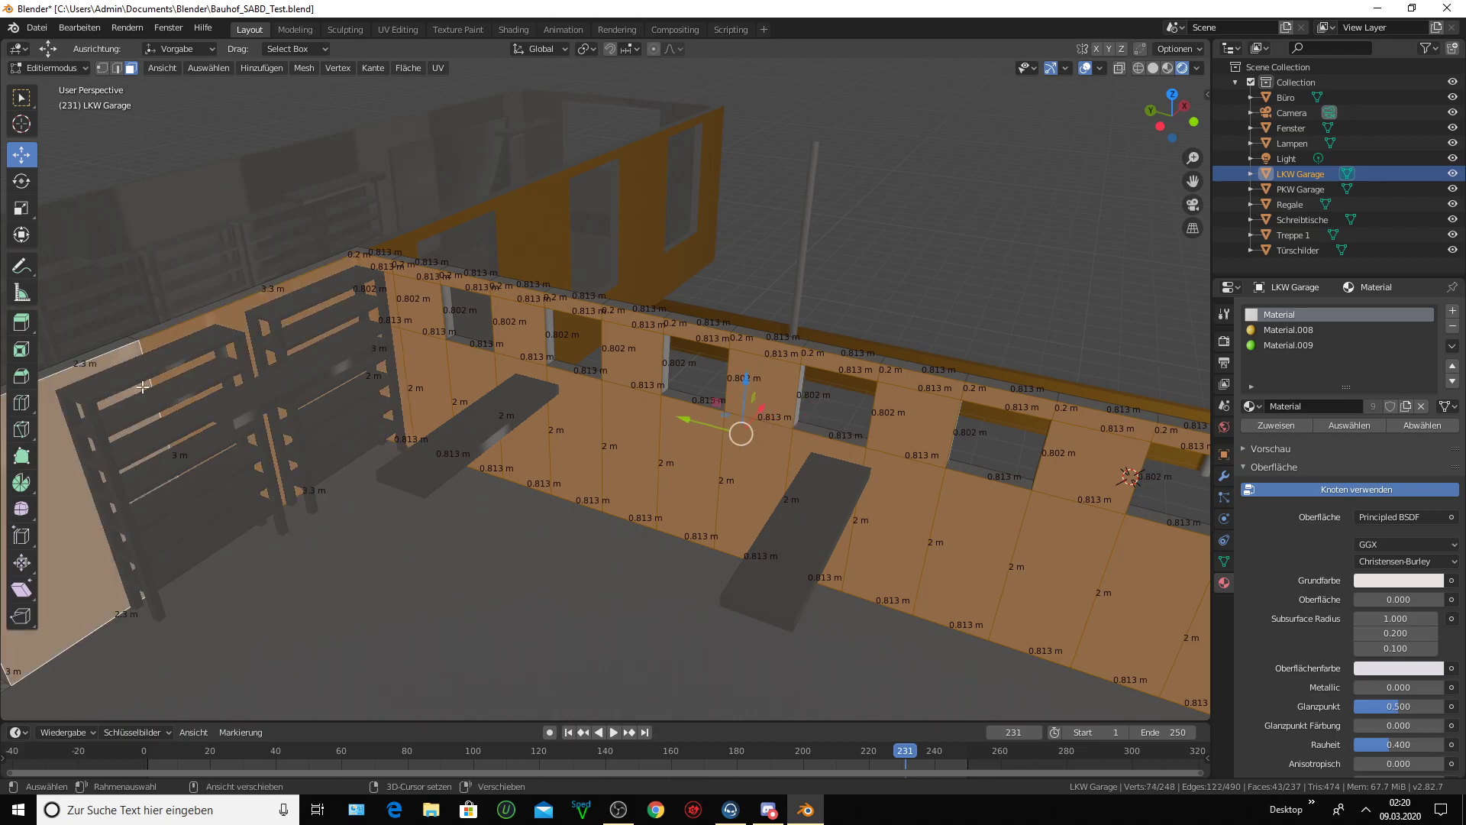
middle_click_drag(468, 410, 578, 365)
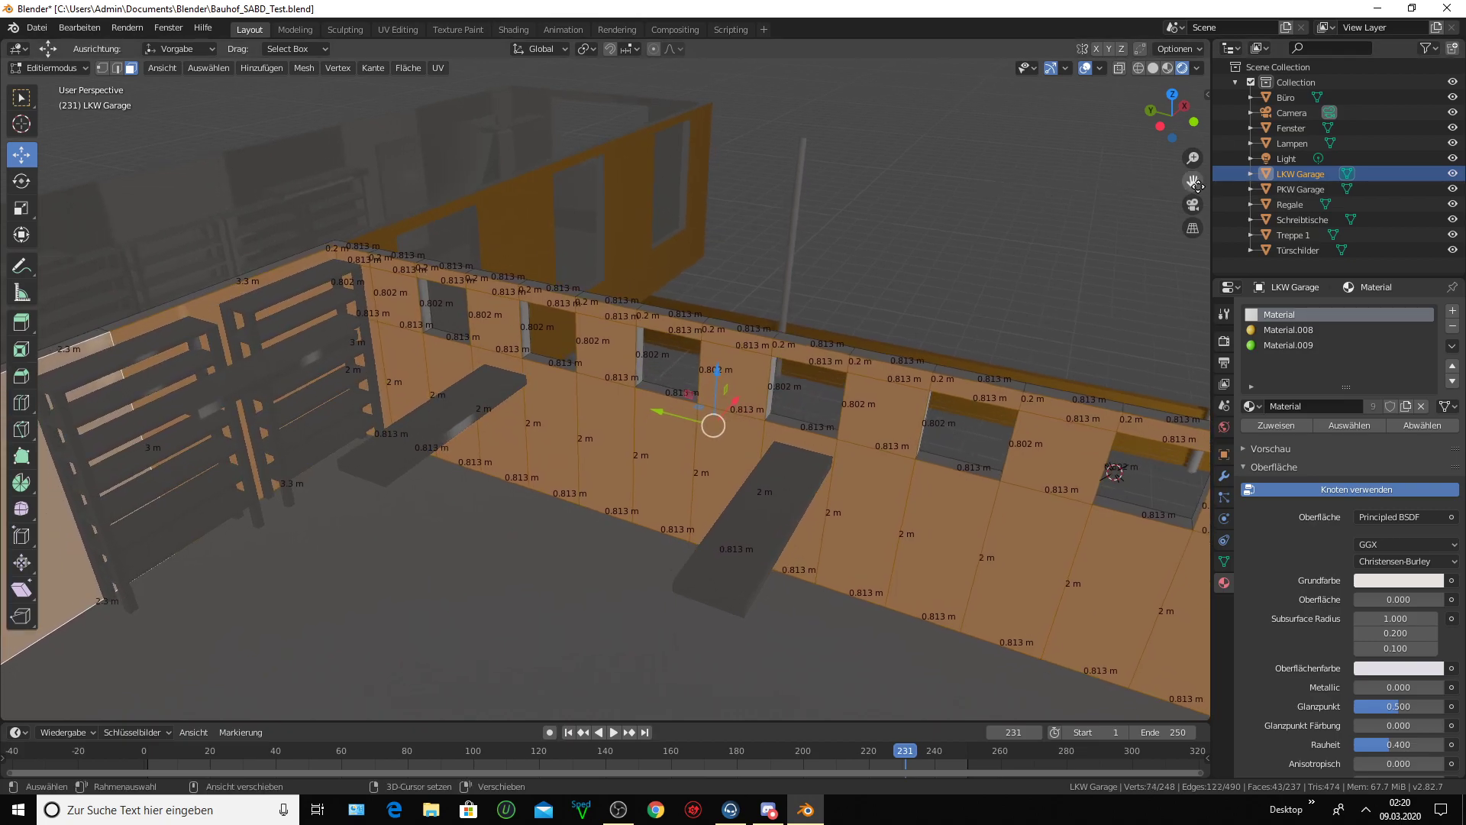
mouse_move(710, 359)
middle_mouse_down()
mouse_move(778, 341)
mouse_move(703, 353)
mouse_move(793, 382)
middle_mouse_up()
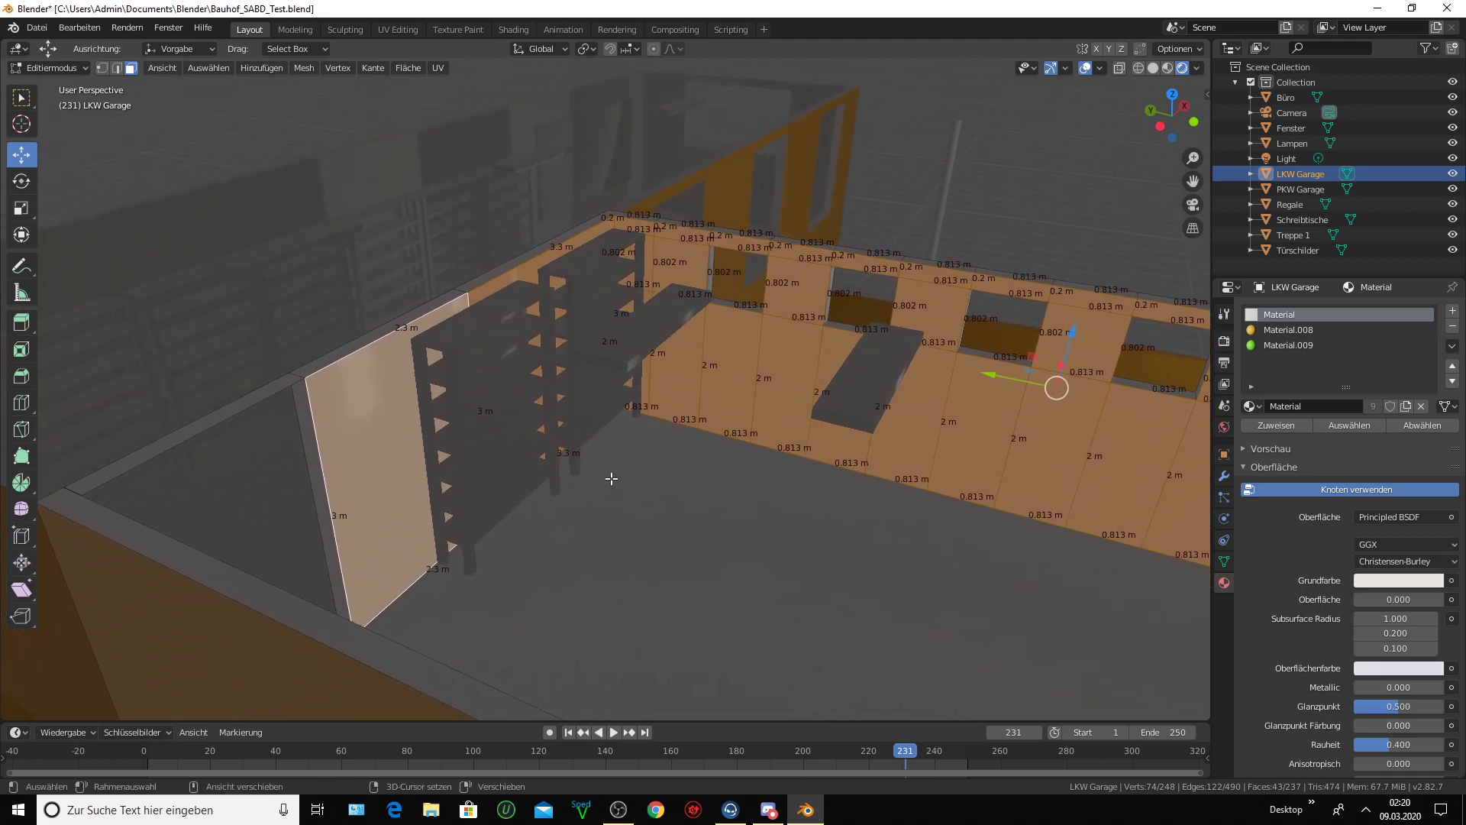
middle_click_drag(1048, 209, 1359, 338)
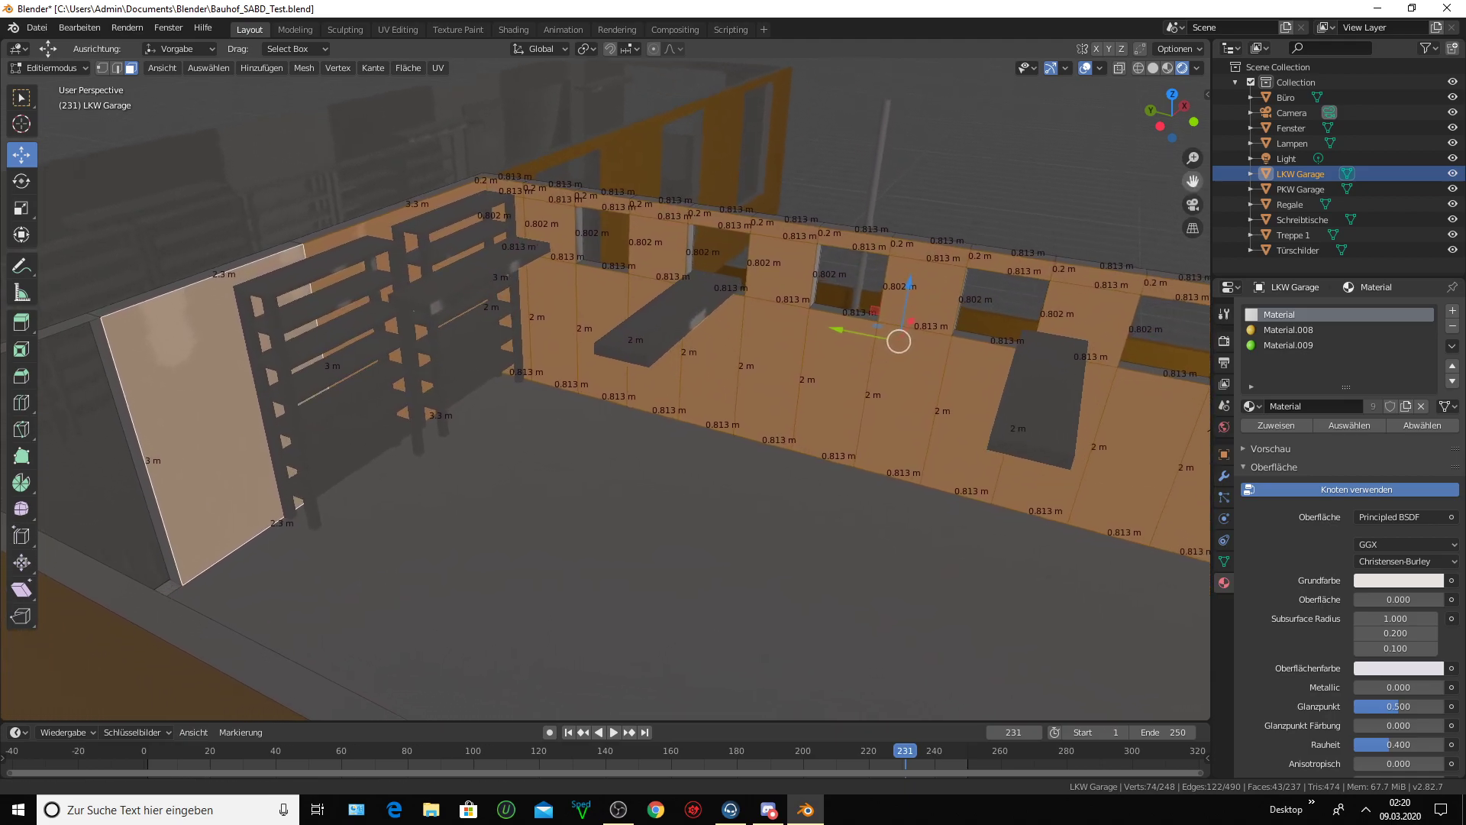
- Assign green Material.009 to the selected walls, check individual faces and orbit outside
left_click(1294, 346)
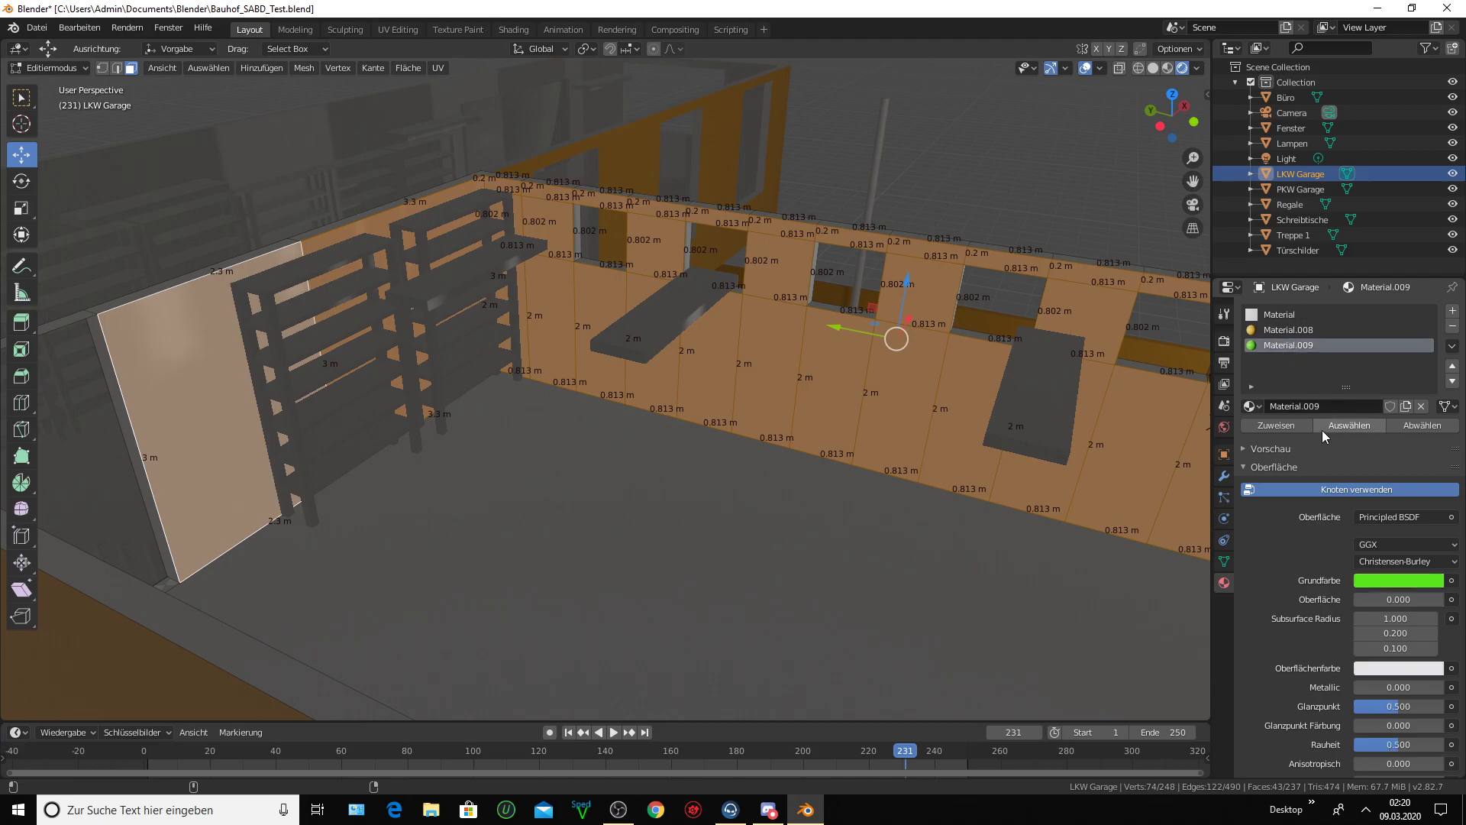
left_click(1285, 426)
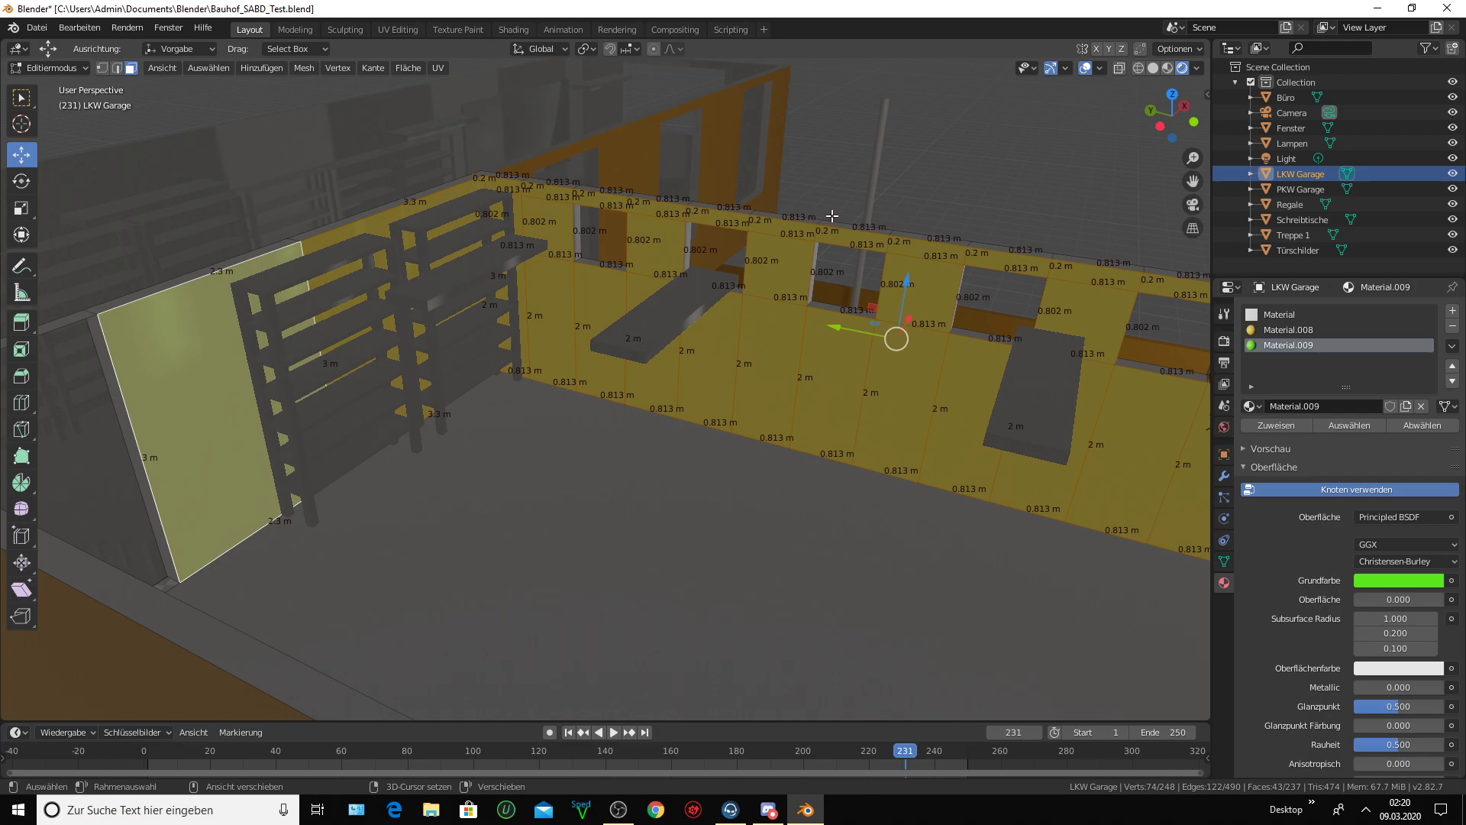
left_click(802, 249)
left_click(773, 337, "shift")
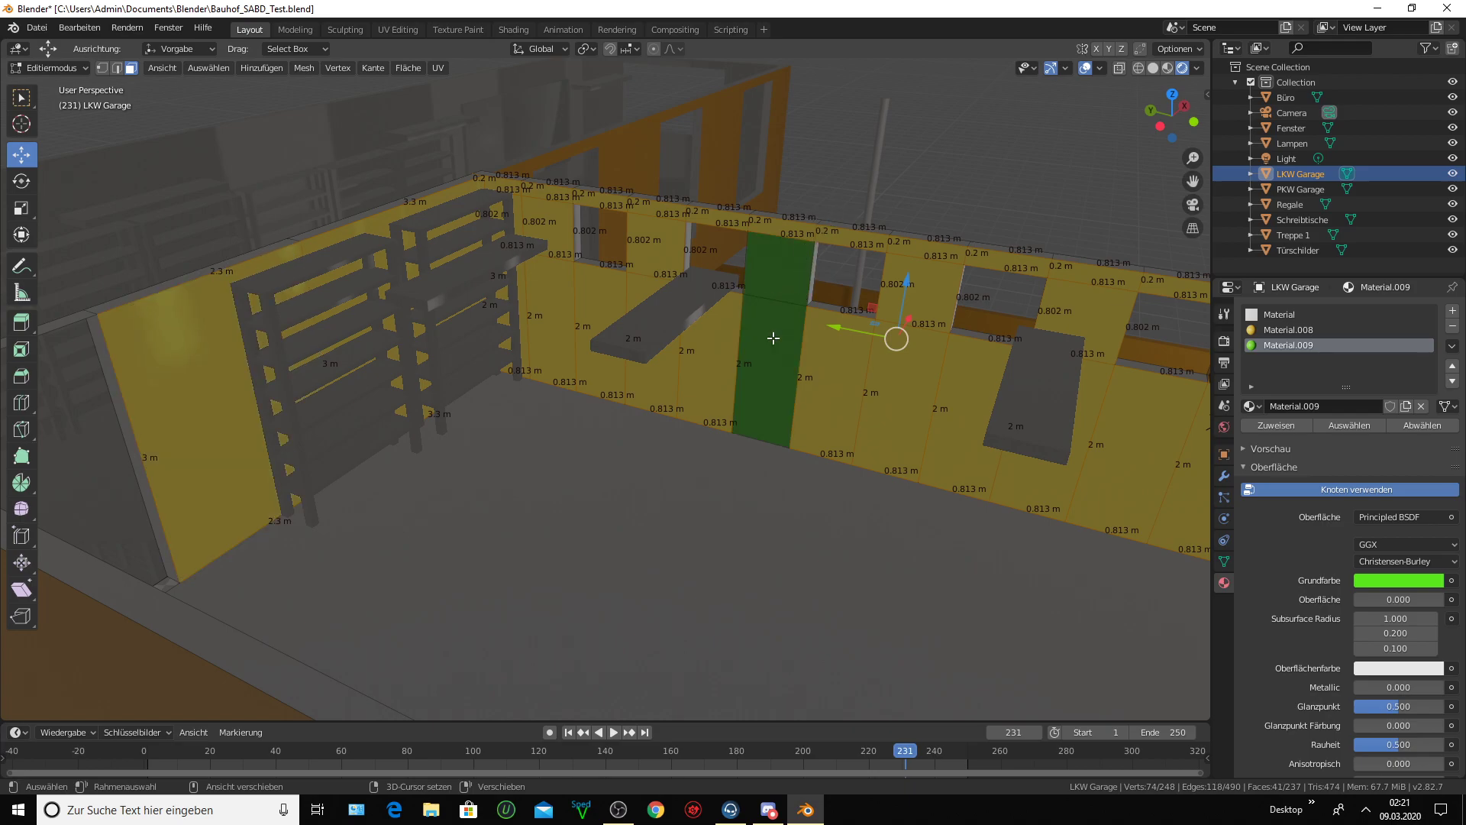
left_click(838, 355, "shift")
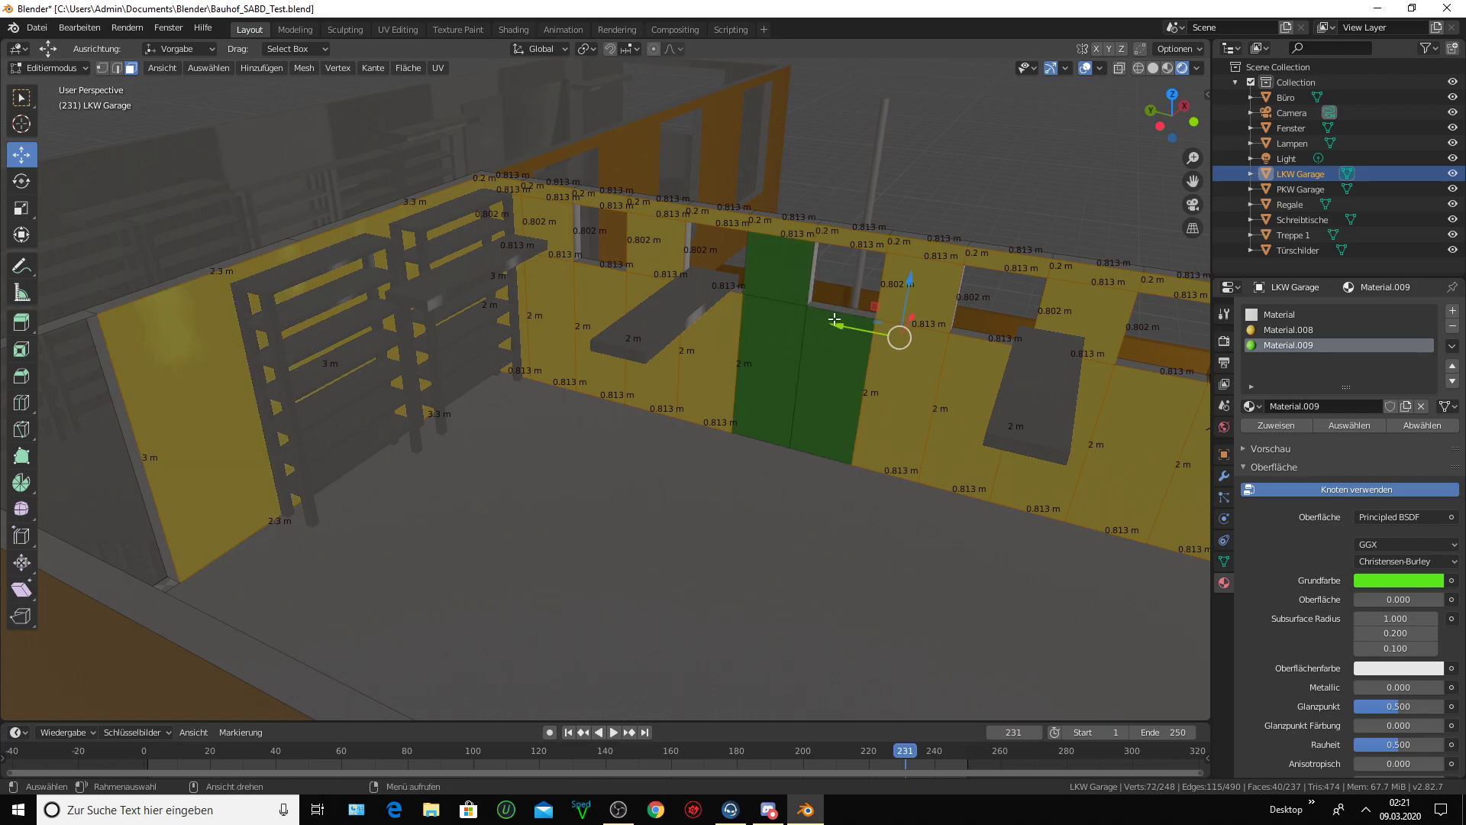
left_click(907, 377)
scroll(823, 409, "down", 4)
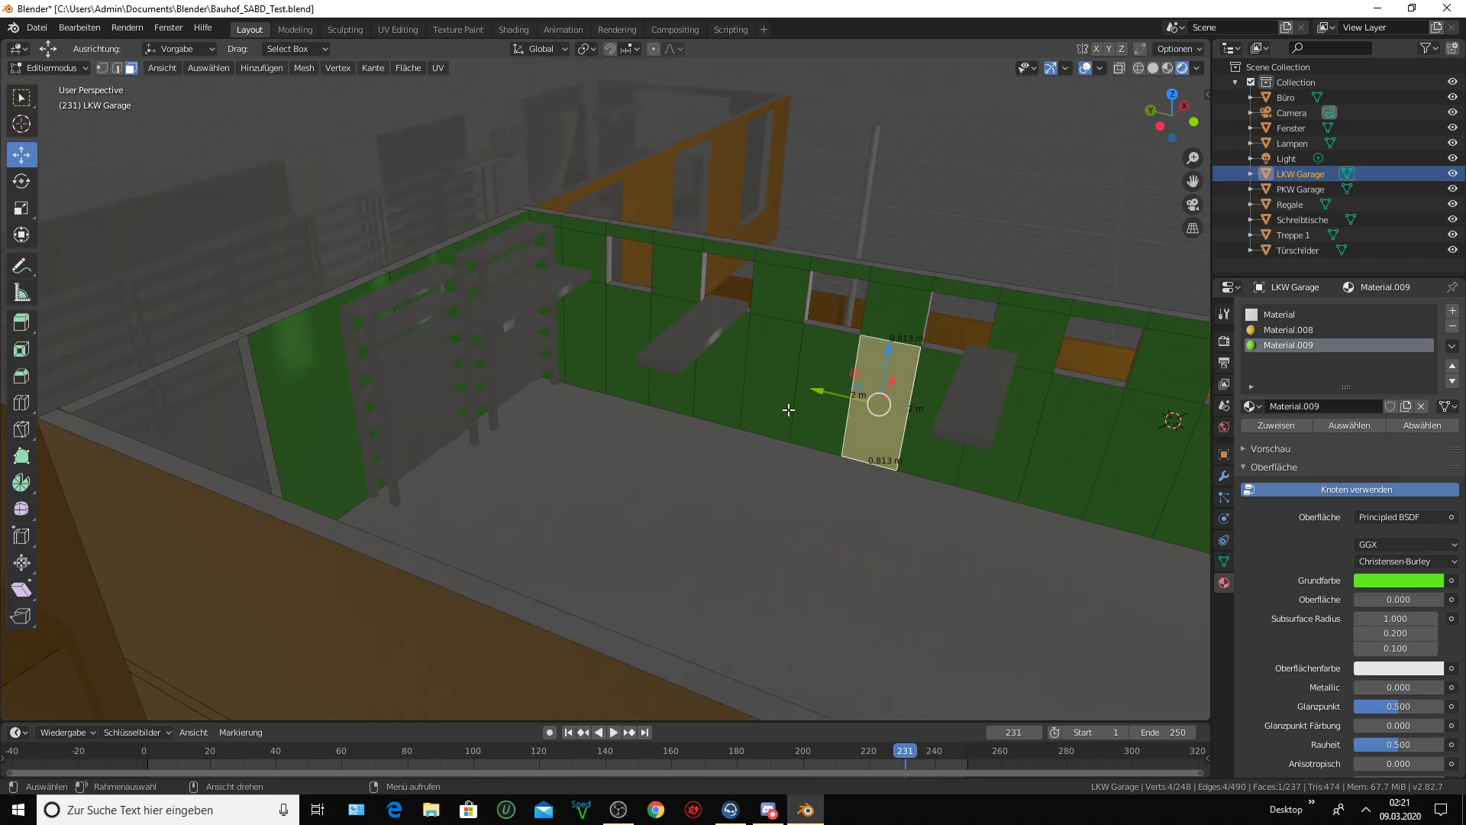
scroll(788, 411, "up", 2)
mouse_move(807, 410)
middle_mouse_down()
mouse_move(1090, 410)
mouse_move(1057, 387)
mouse_move(574, 415)
middle_mouse_up()
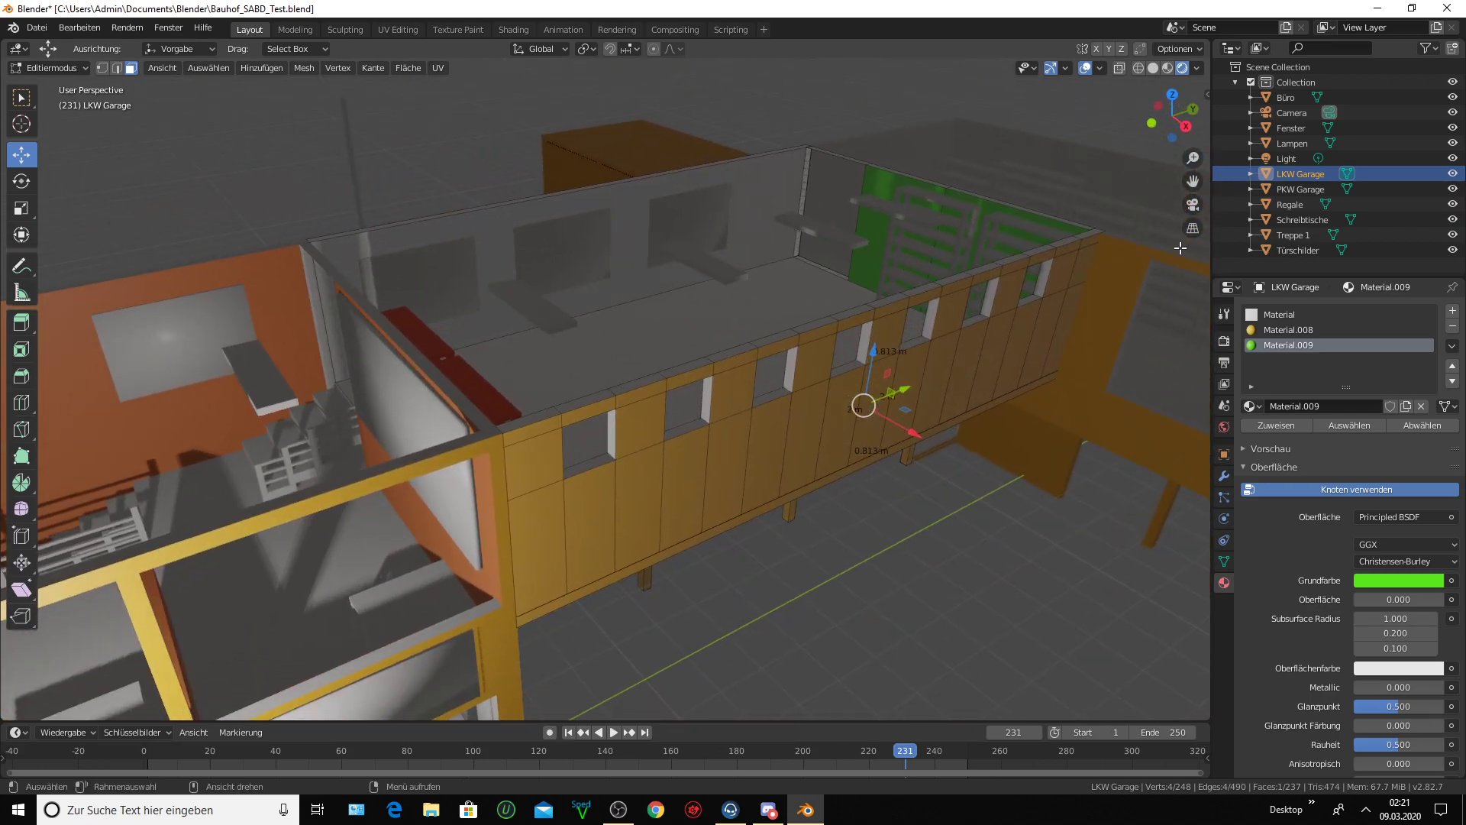
left_click_drag(1192, 181, 1053, 359)
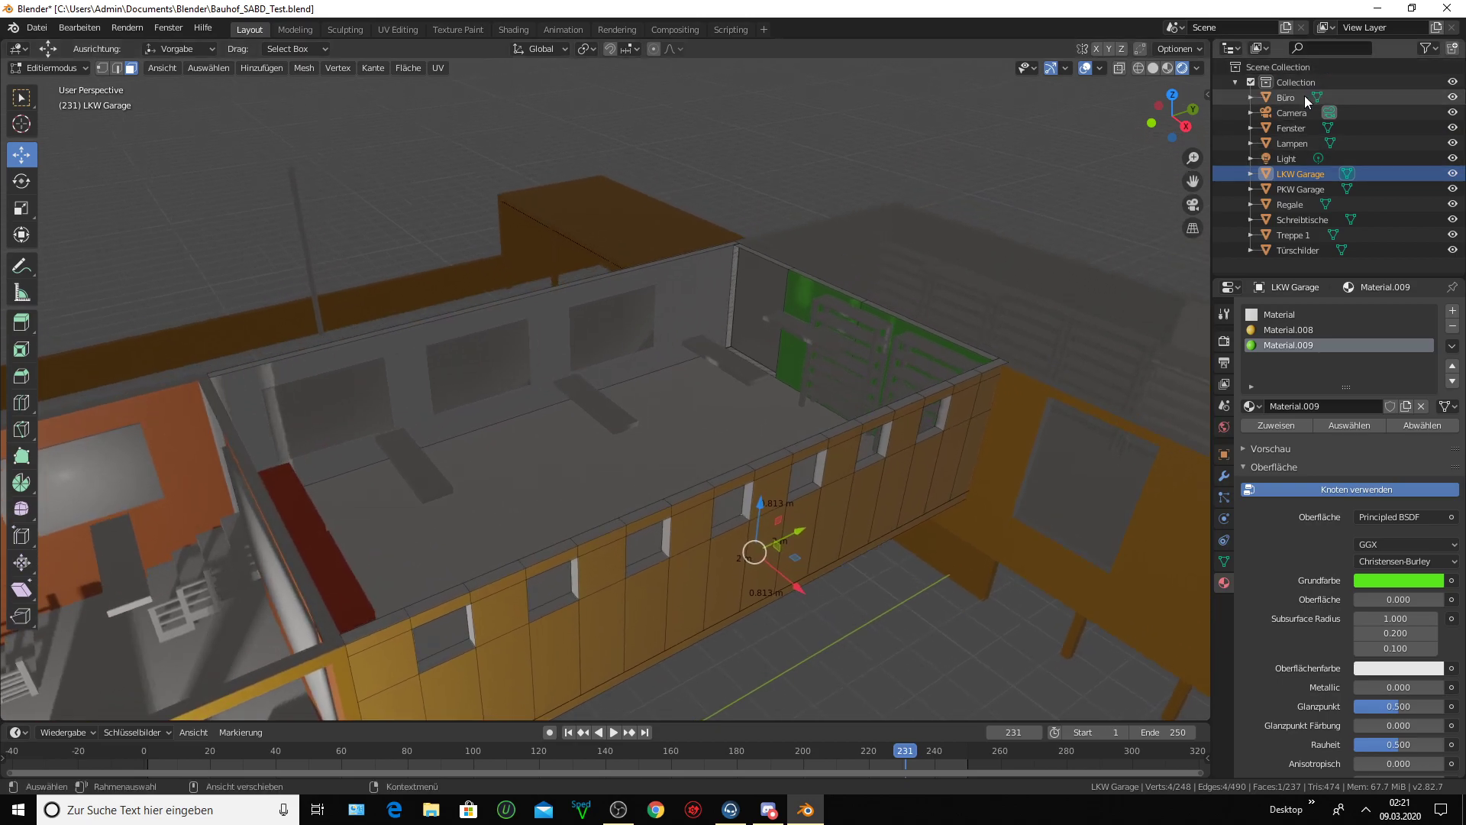
left_click(1287, 109)
left_click(1294, 96)
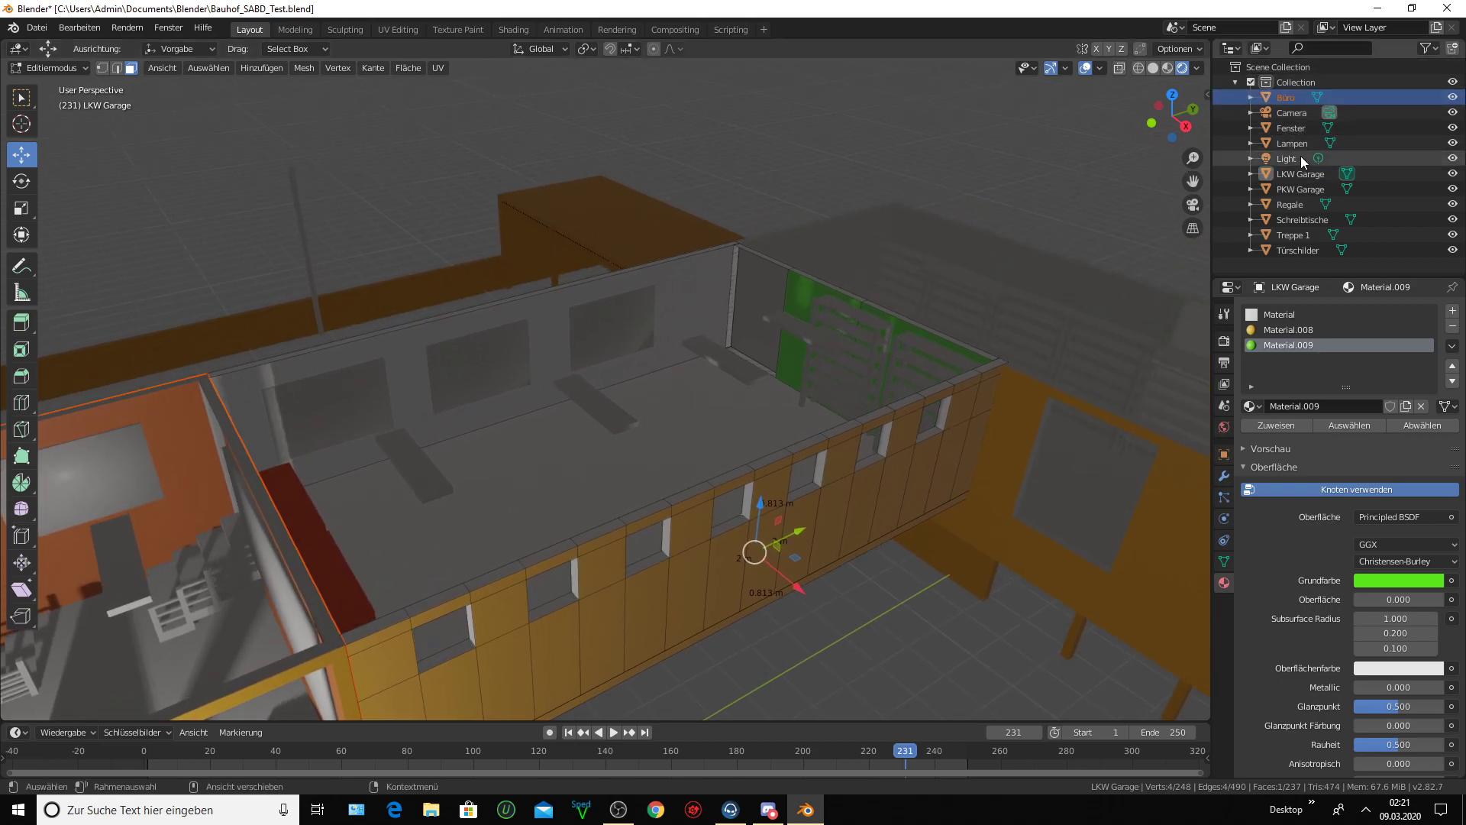
left_click(1299, 188)
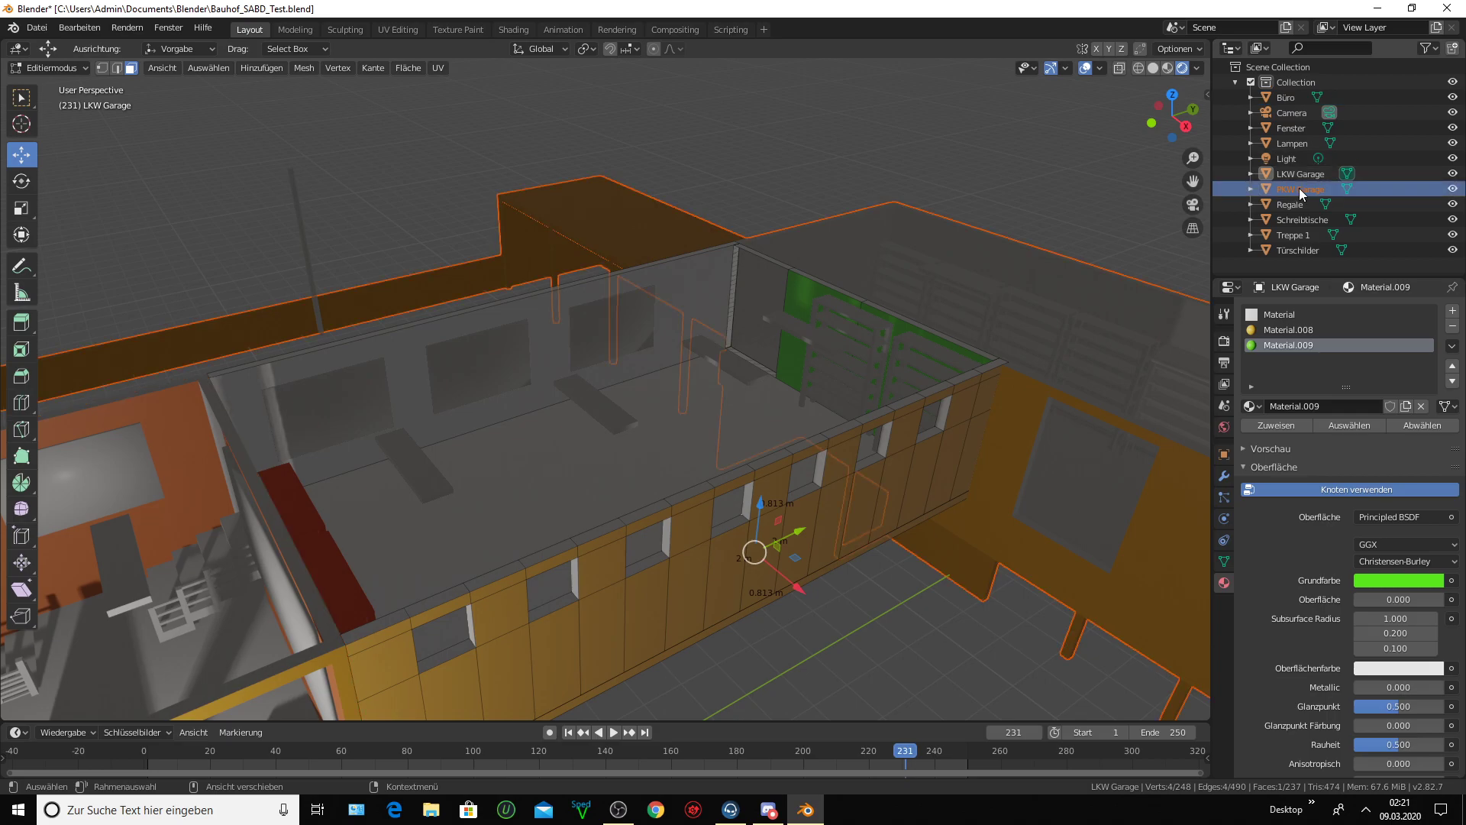
left_click(1295, 174)
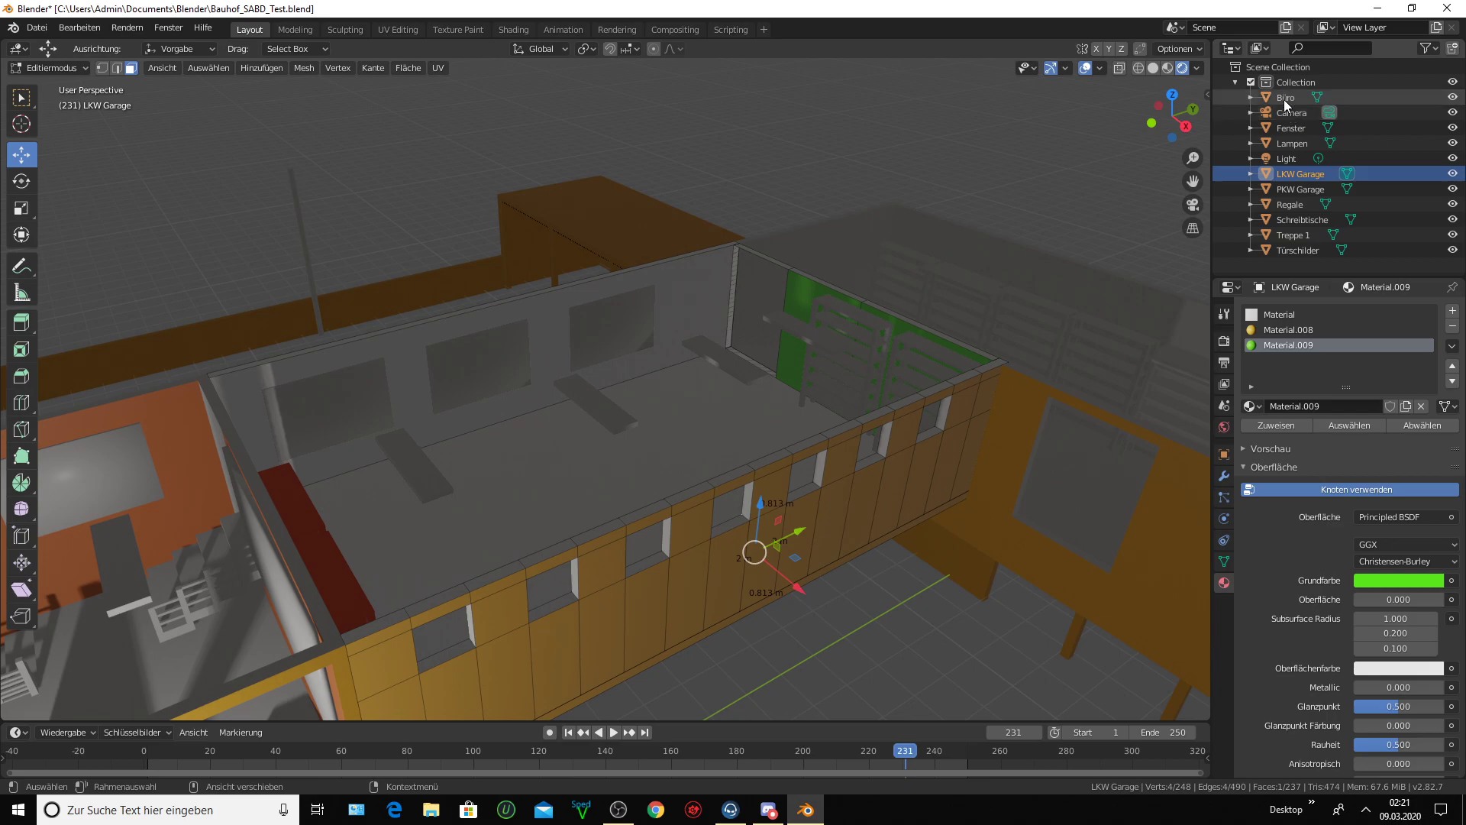
left_click(1284, 100)
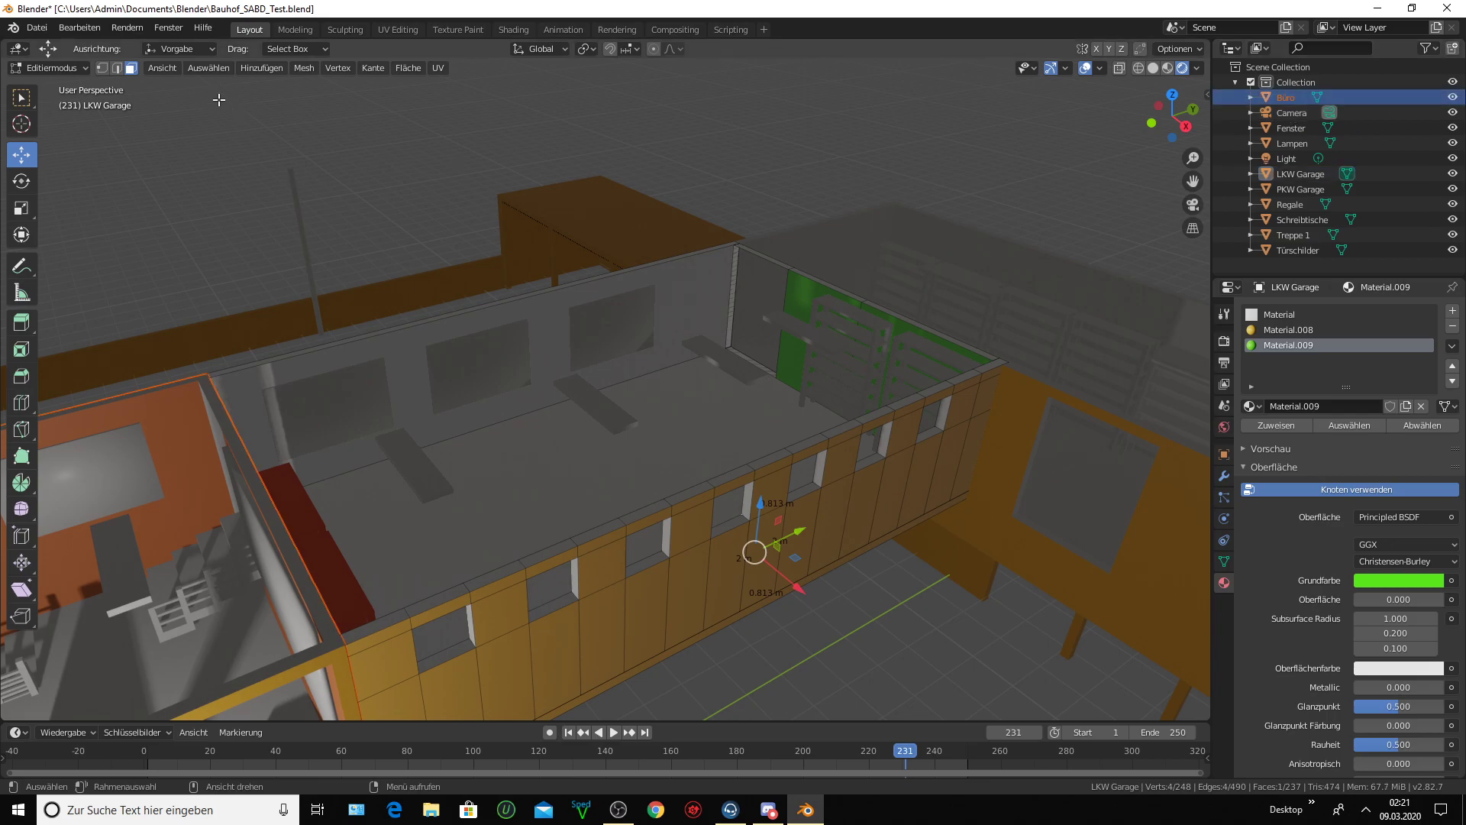
left_click(85, 69)
left_click(46, 85)
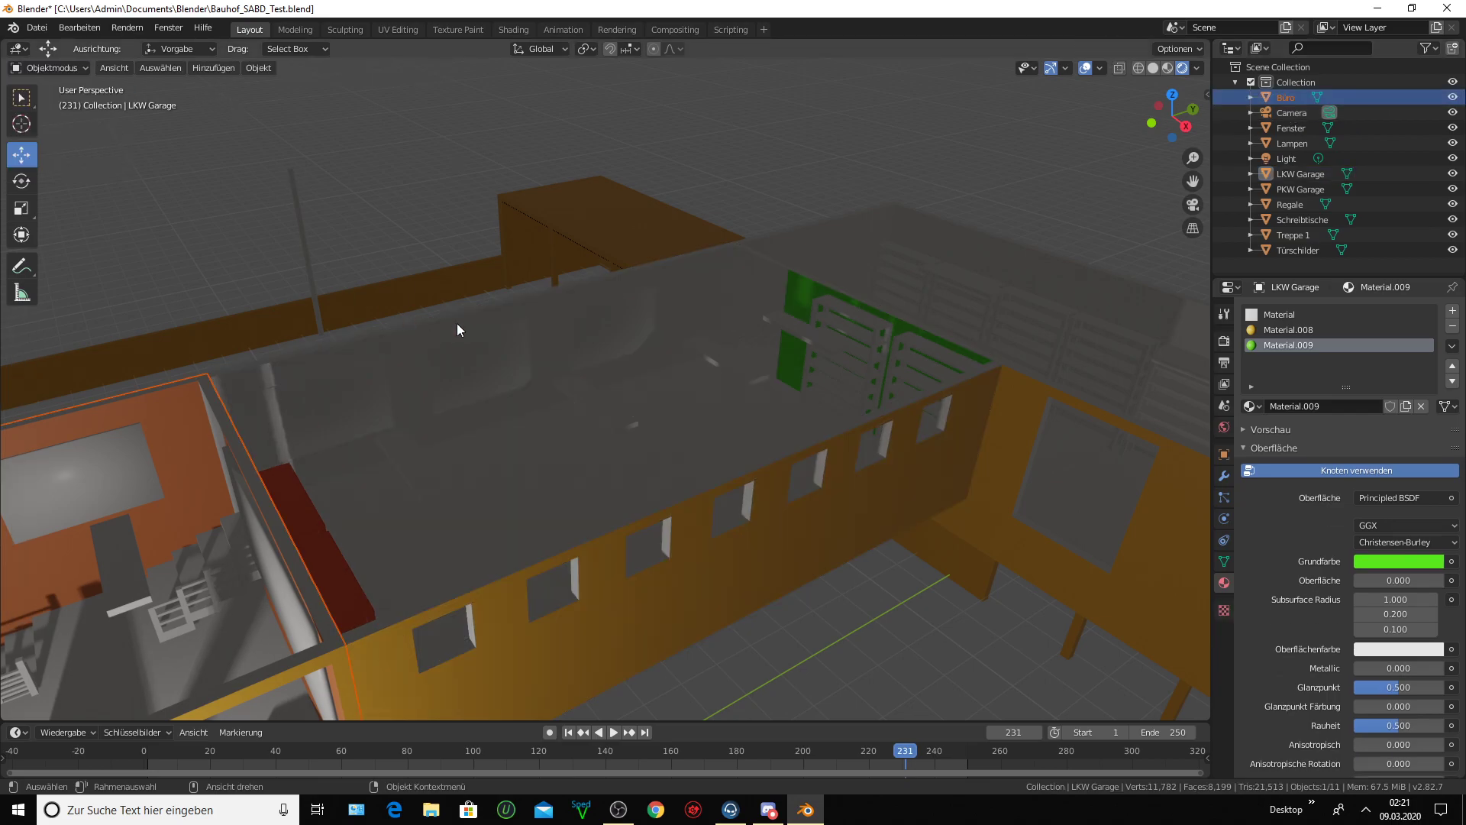
left_click(695, 287)
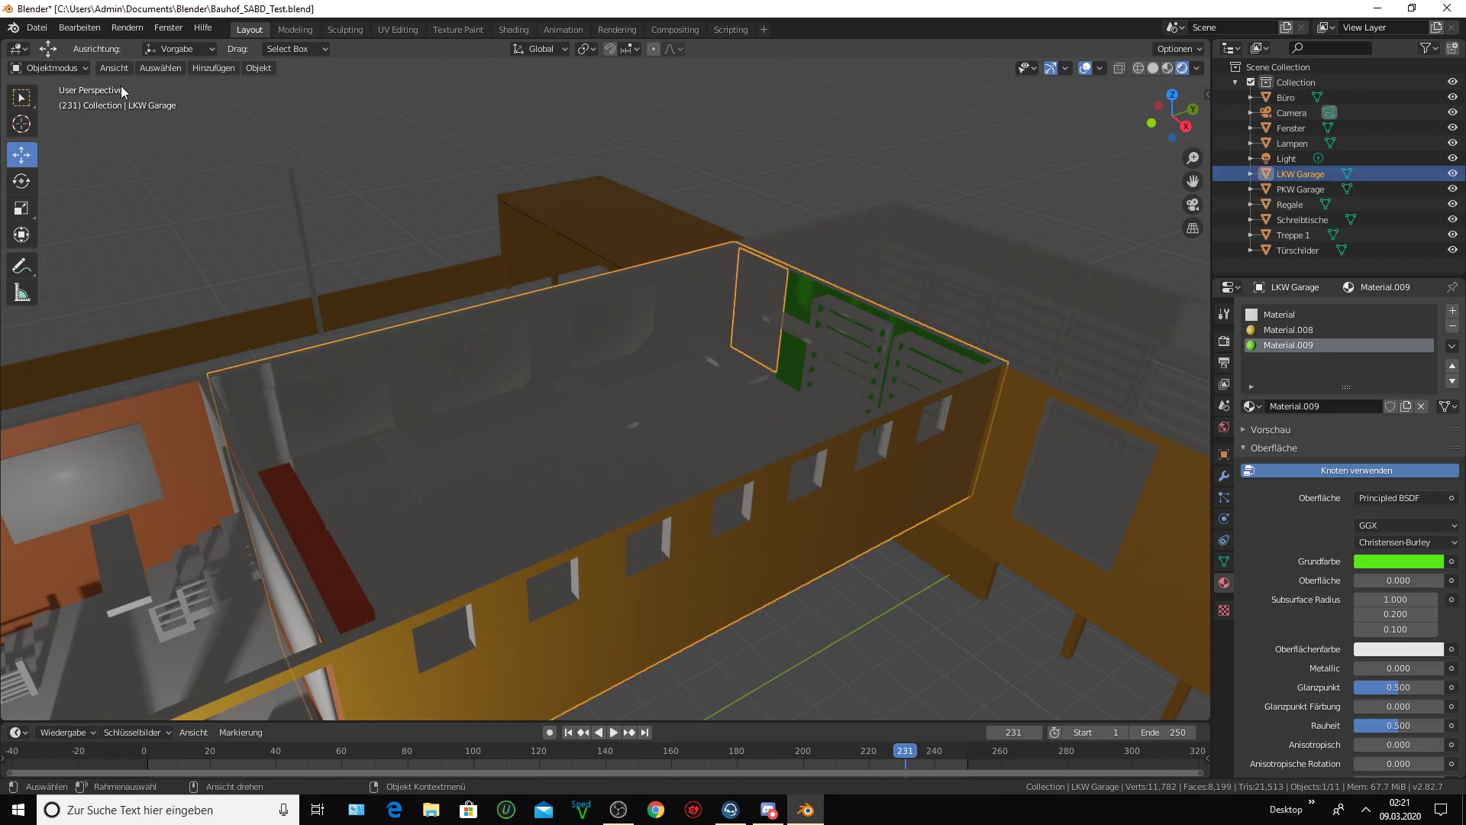
left_click(86, 71)
left_click(70, 95)
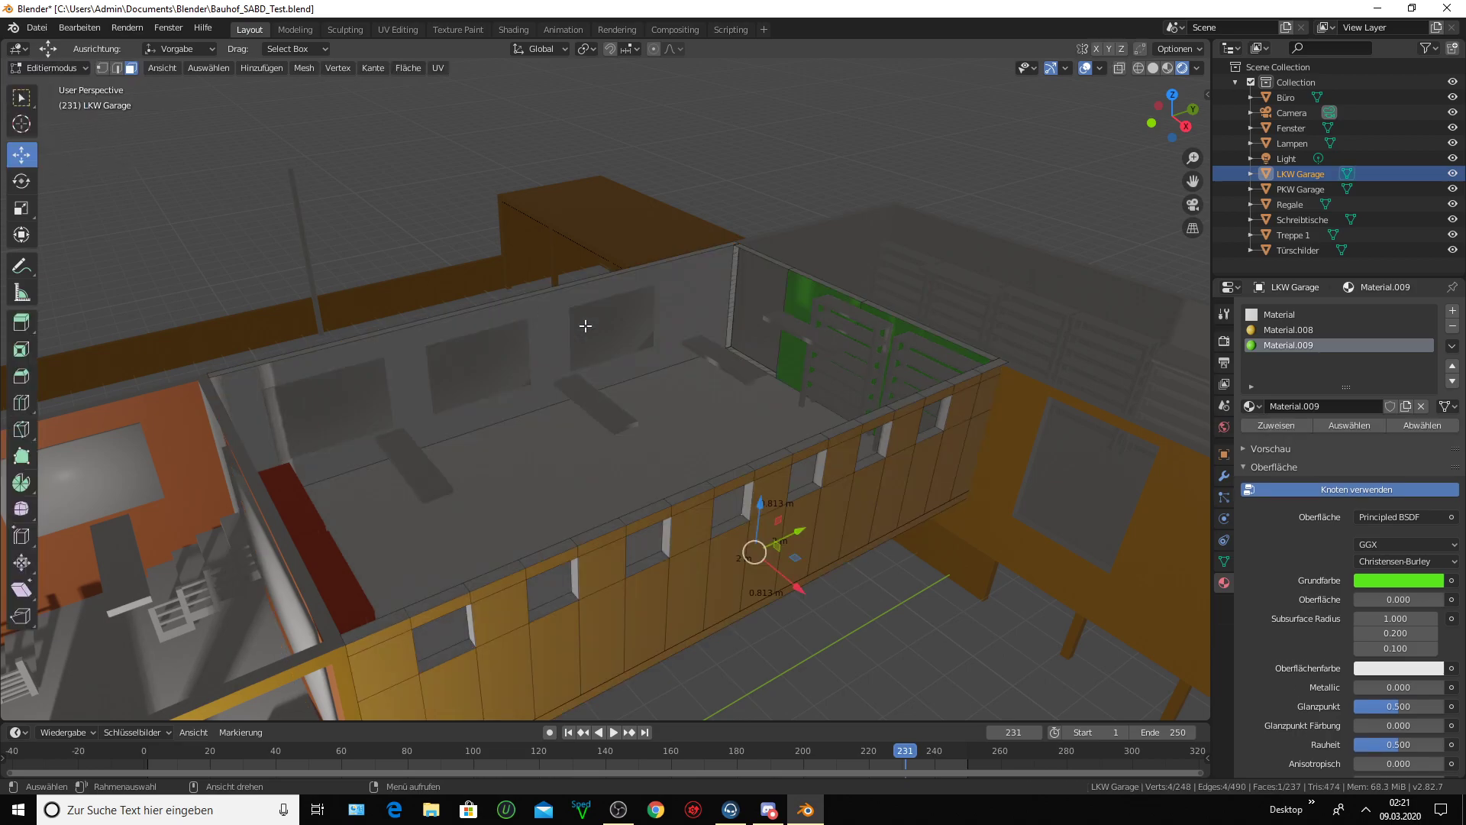
scroll(585, 326, "up", 2)
scroll(585, 325, "up", 1)
middle_click_drag(585, 325, 557, 321)
- Assign the green Material.009 to the far wall face with the three windows
left_click(650, 316)
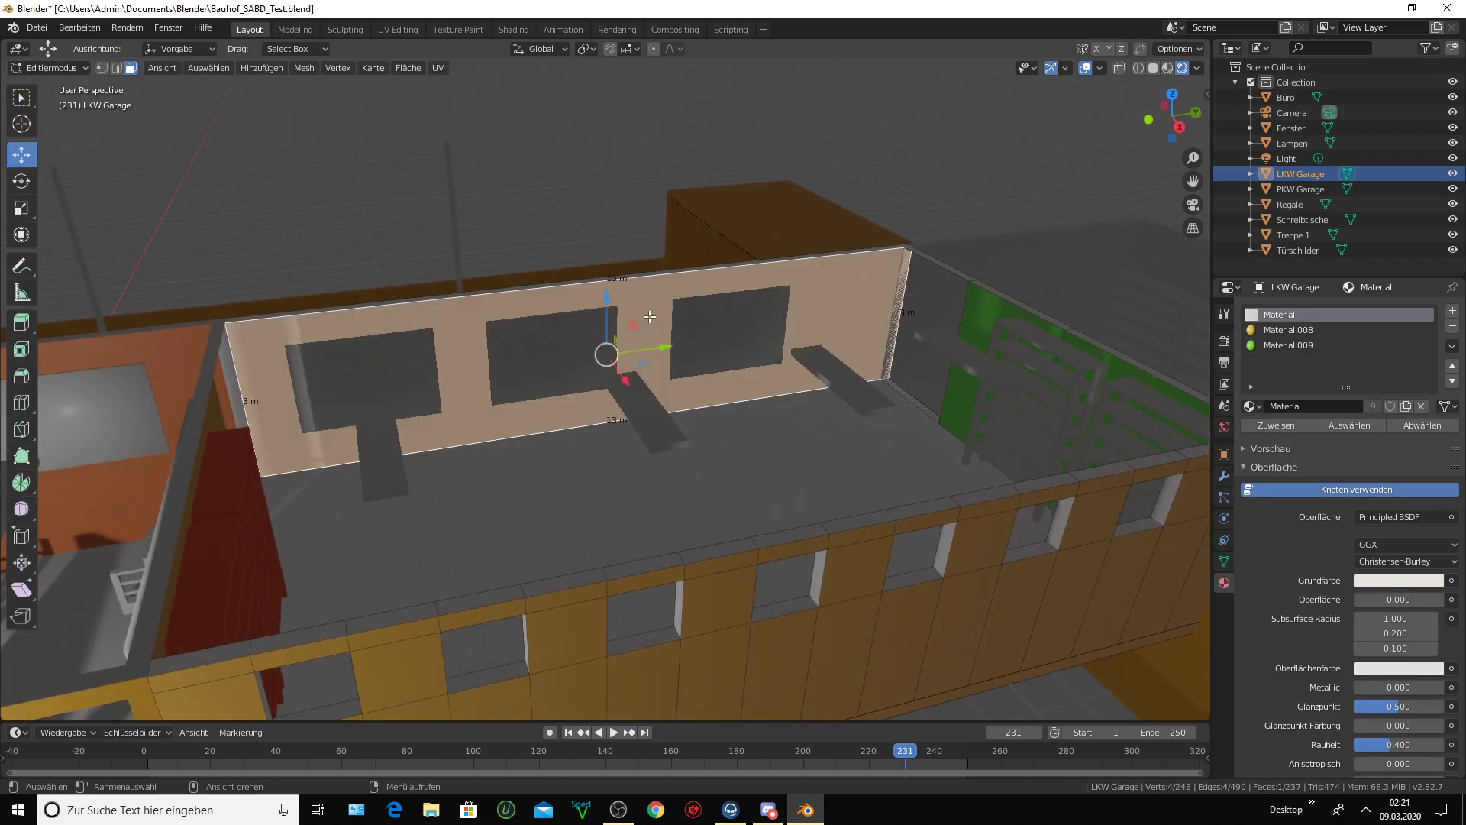
left_click(1268, 345)
left_click(1270, 424)
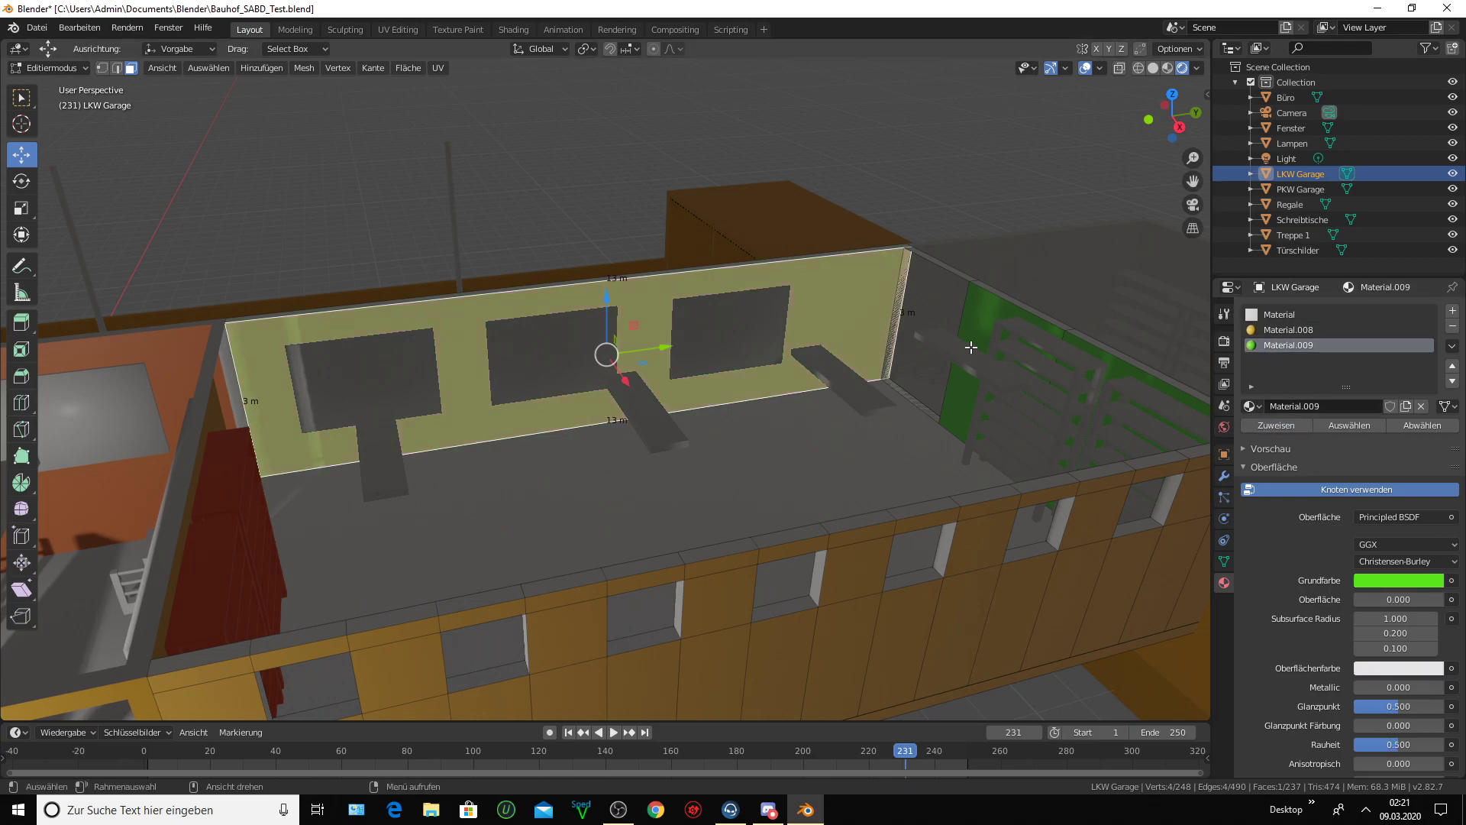
left_click(966, 279)
left_click(901, 289)
- Clear the selection, then select the large green wall face together with the floor face
scroll(901, 289, "up", 1)
scroll(901, 289, "up", 2)
scroll(902, 288, "up", 2)
scroll(903, 288, "up", 2)
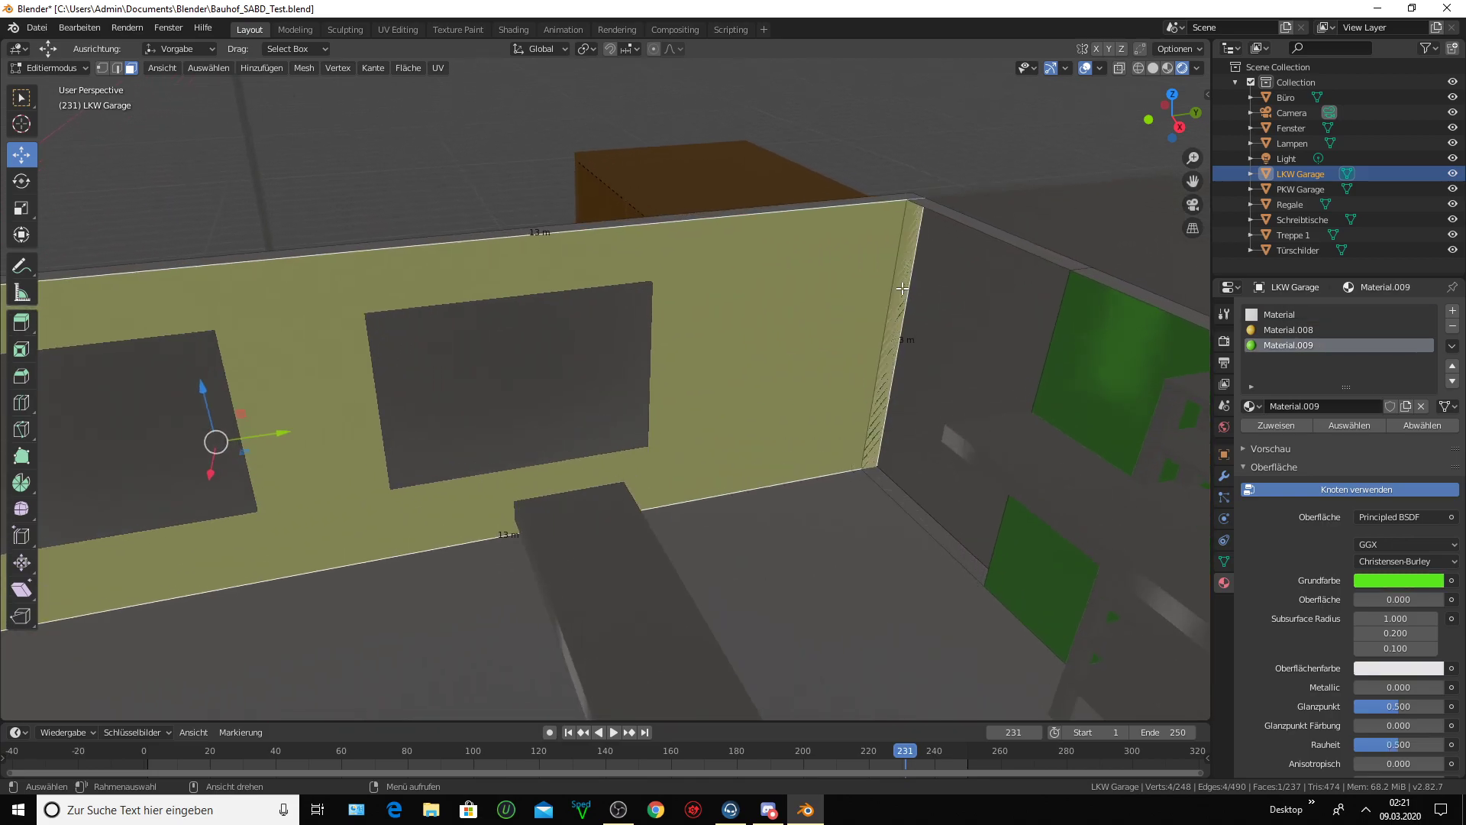
key("alt+a")
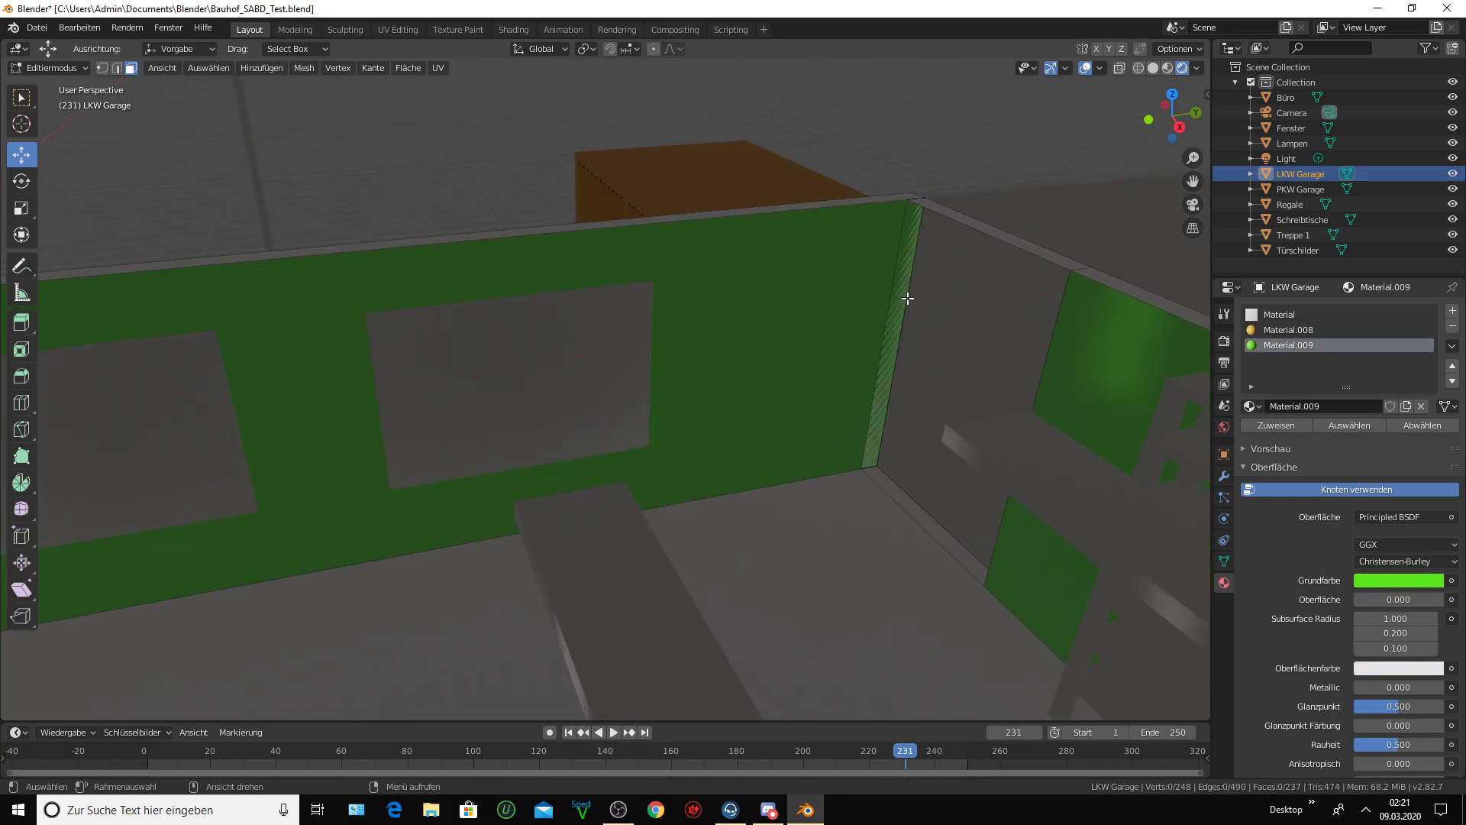
scroll(907, 297, "up", 1)
scroll(907, 298, "up", 1)
scroll(897, 296, "up", 1)
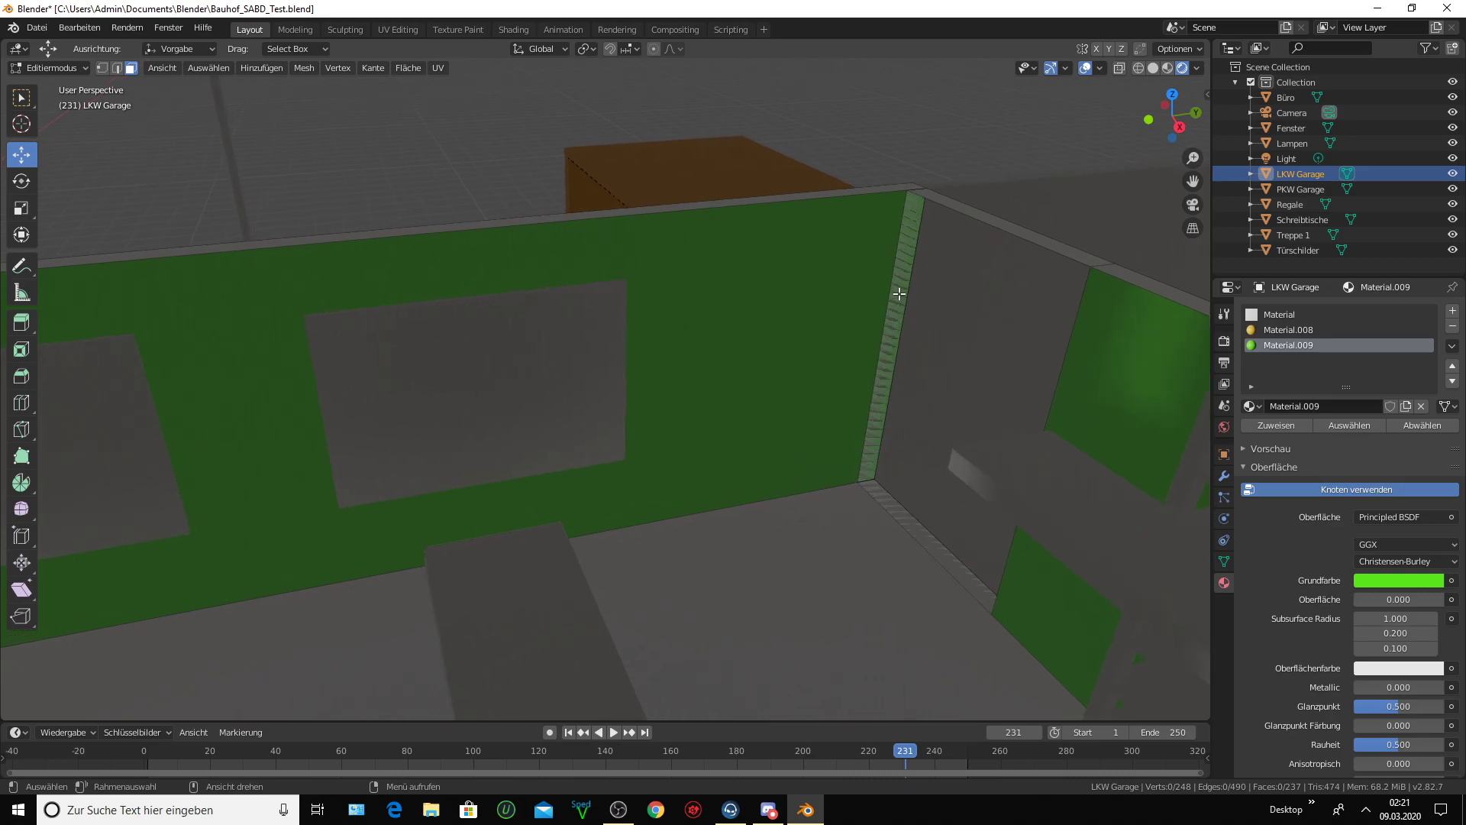
left_click(900, 293)
left_click(907, 510, "shift")
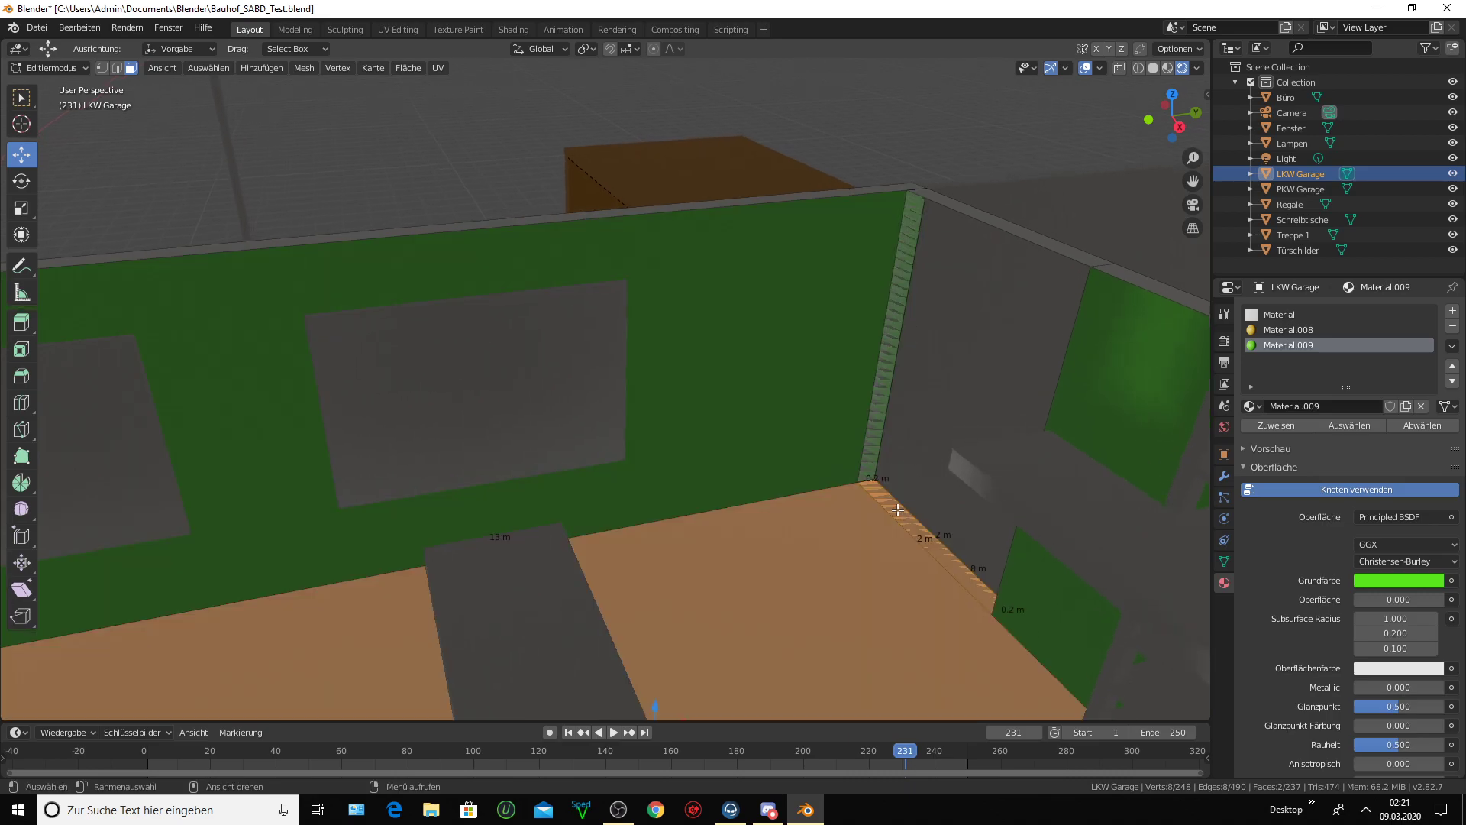
mouse_move(897, 510)
middle_mouse_down()
mouse_move(718, 493)
mouse_move(650, 465)
middle_mouse_up()
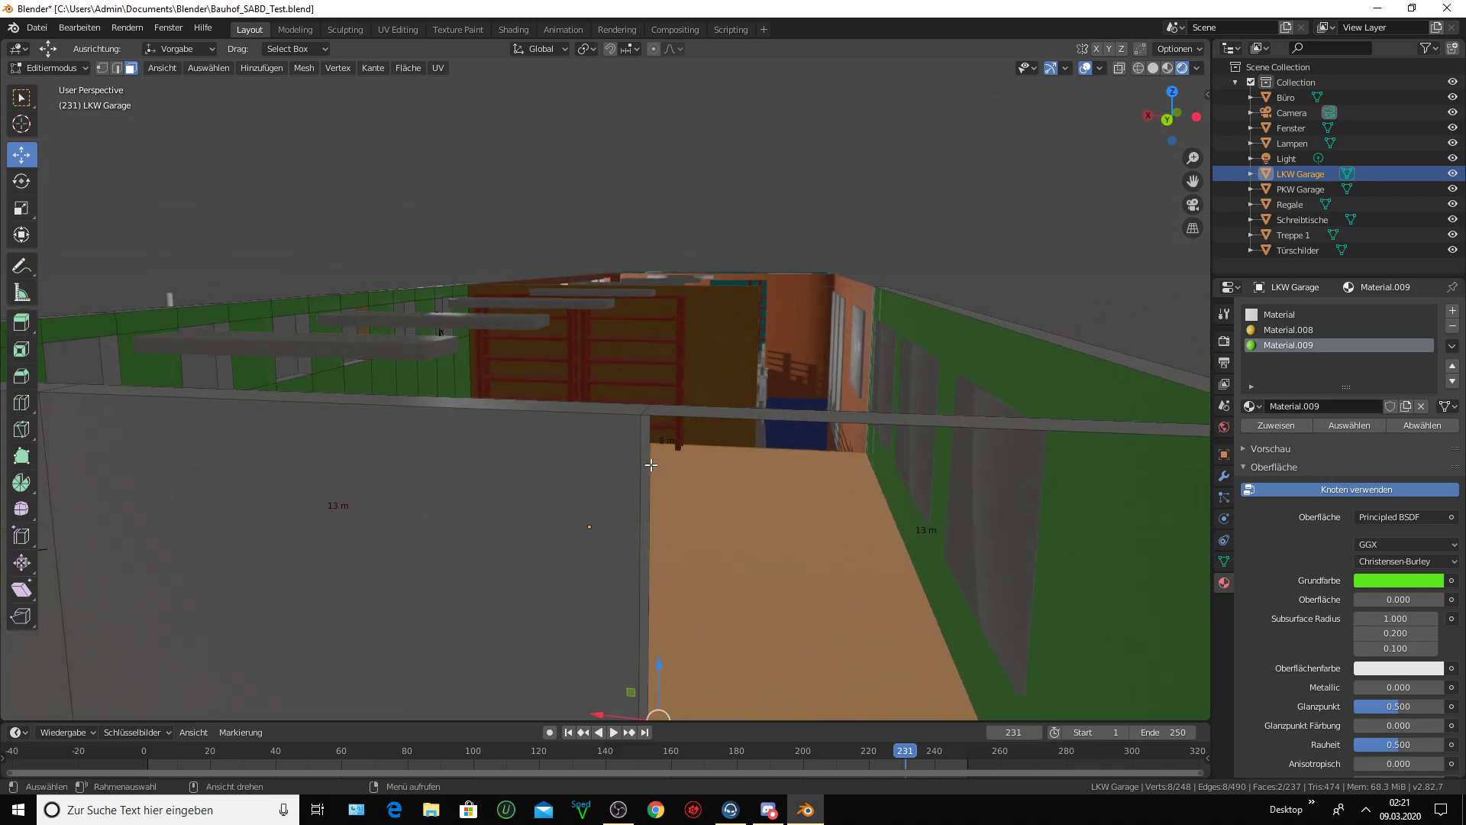
key("alt+a")
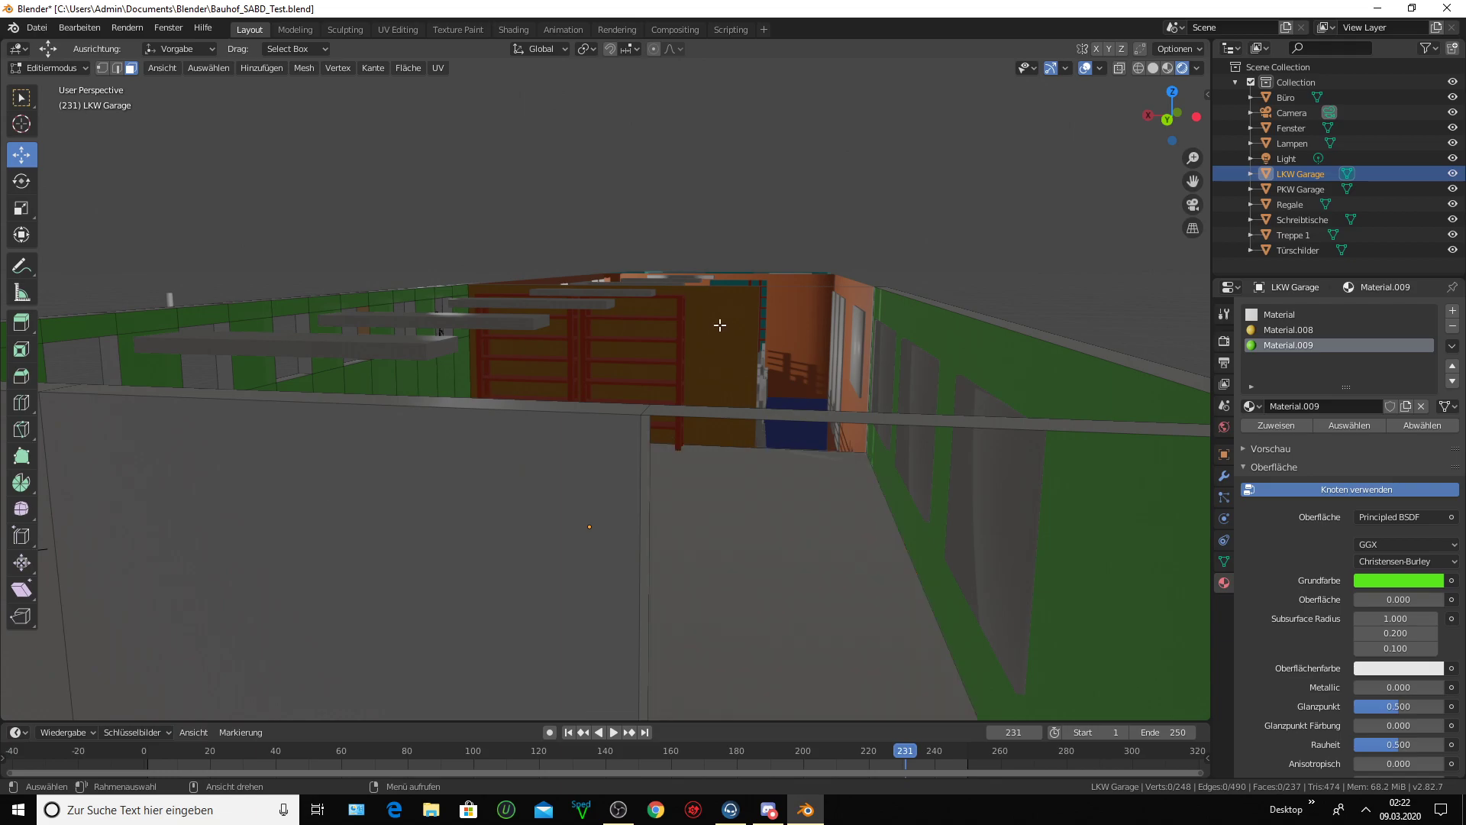
mouse_move(720, 325)
middle_mouse_down()
mouse_move(707, 353)
mouse_move(713, 337)
mouse_move(719, 408)
mouse_move(779, 360)
middle_mouse_up()
scroll(721, 412, "down", 2)
scroll(720, 410, "down", 5)
scroll(580, 478, "up", 3)
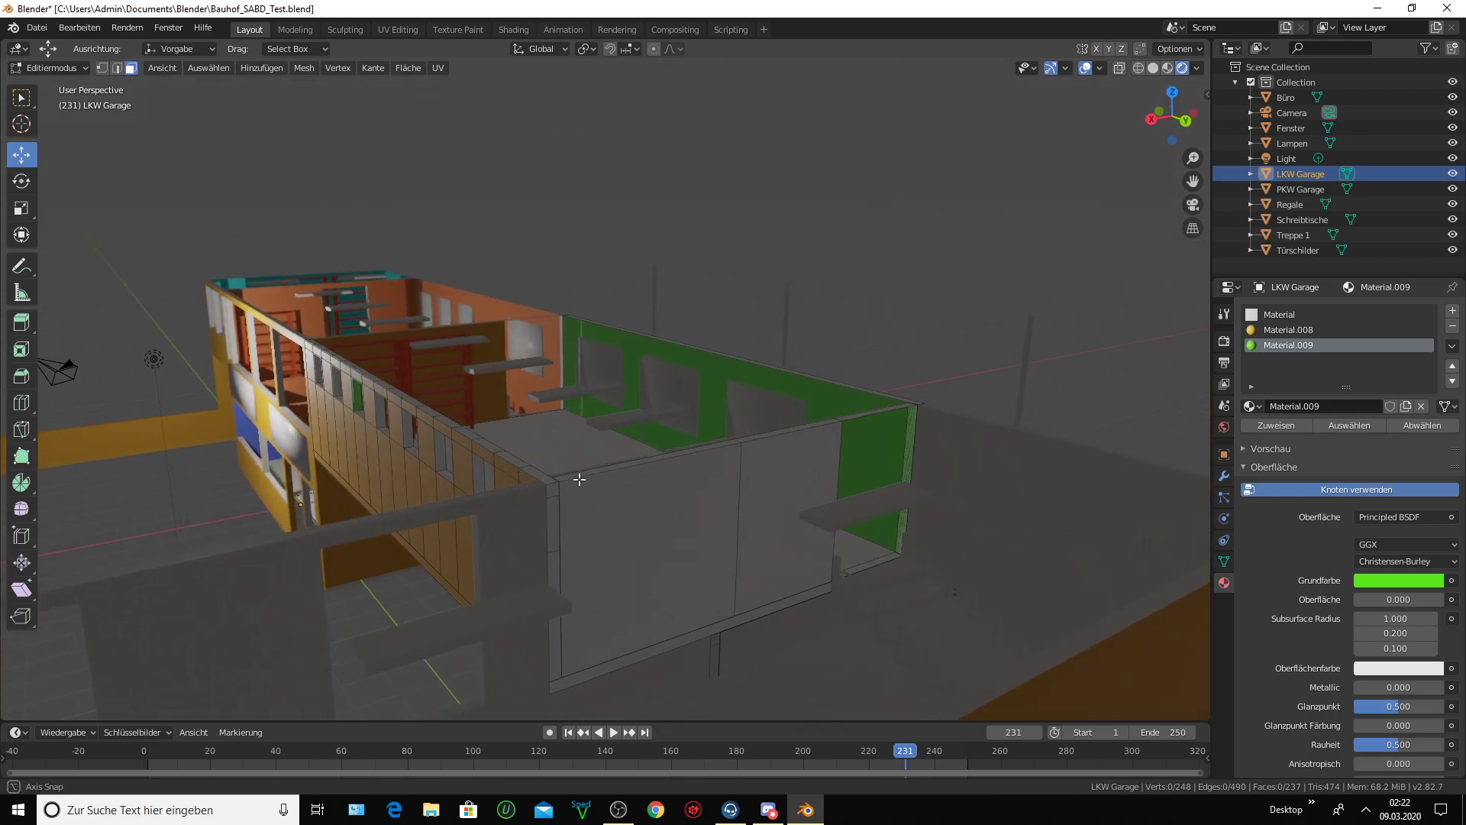
middle_click_drag(580, 479, 556, 489)
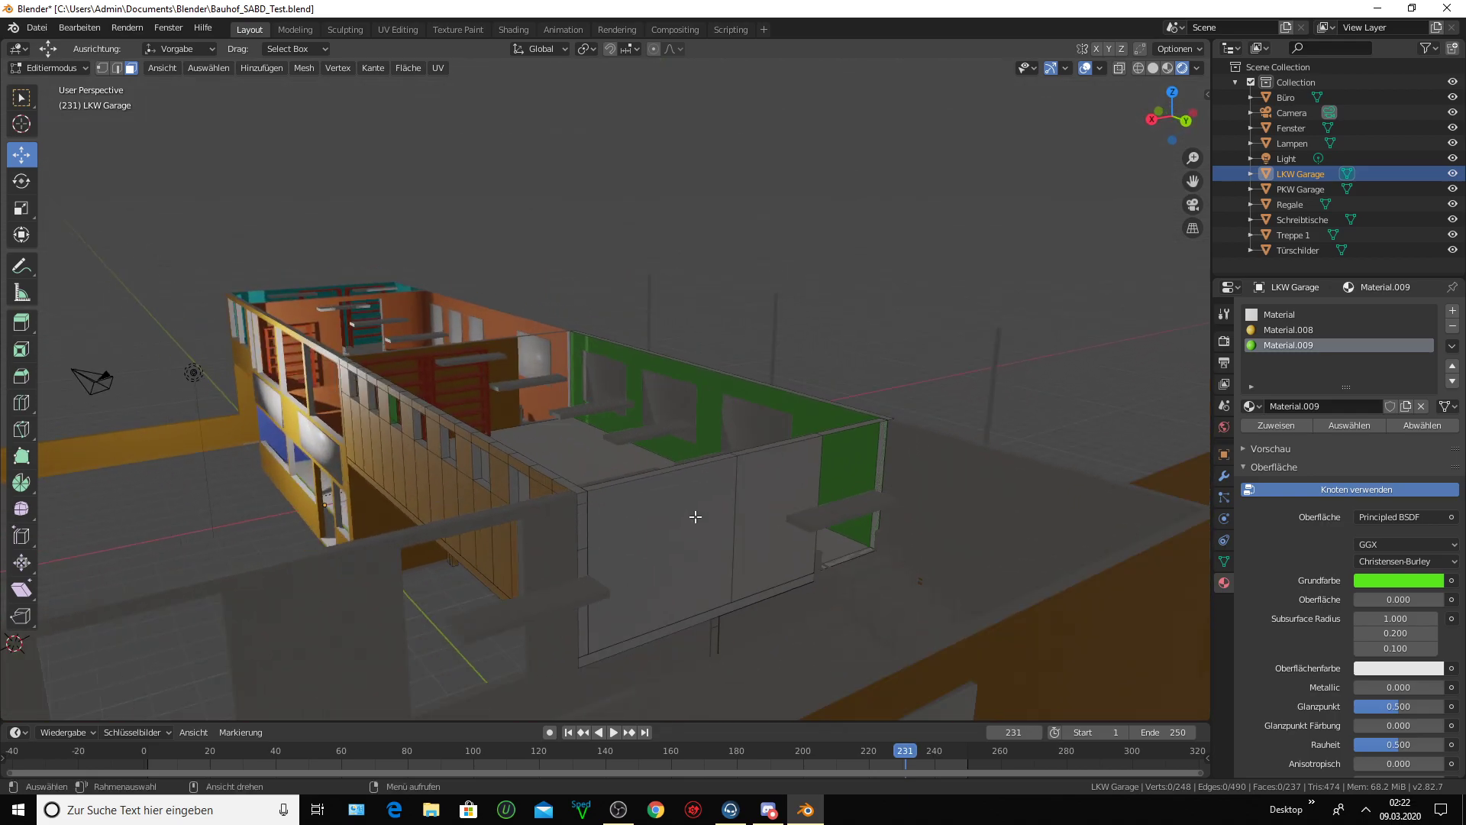
mouse_move(693, 514)
middle_mouse_down()
mouse_move(747, 486)
mouse_move(672, 524)
mouse_move(428, 550)
mouse_move(484, 563)
mouse_move(680, 523)
mouse_move(687, 507)
middle_mouse_up()
scroll(746, 491, "down", 4)
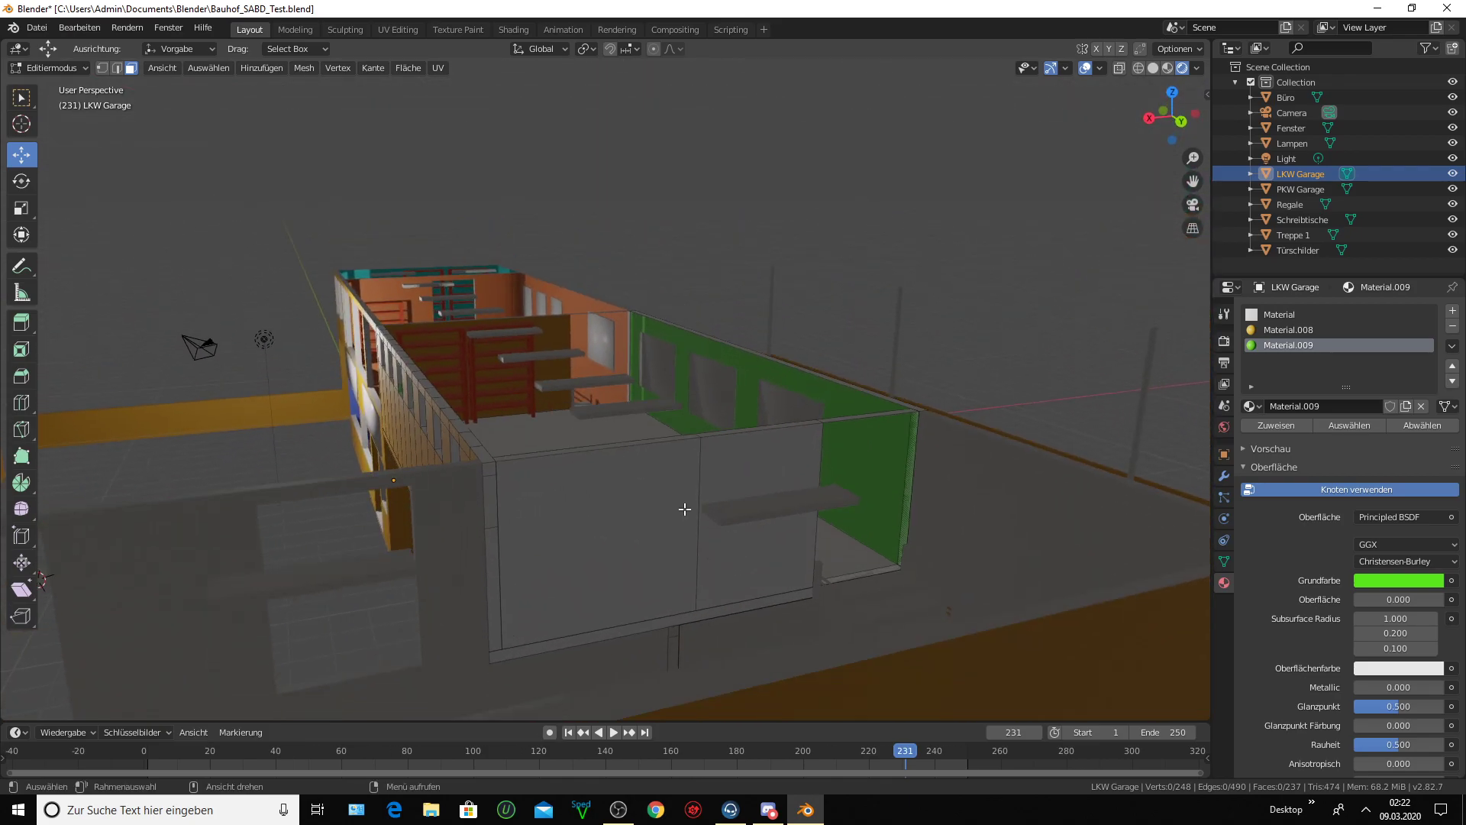
- Add a new slot with Material.010 and make its base colour pink (HSV 0.897, 0.419, 0.906)
left_click(1453, 311)
left_click(1327, 405)
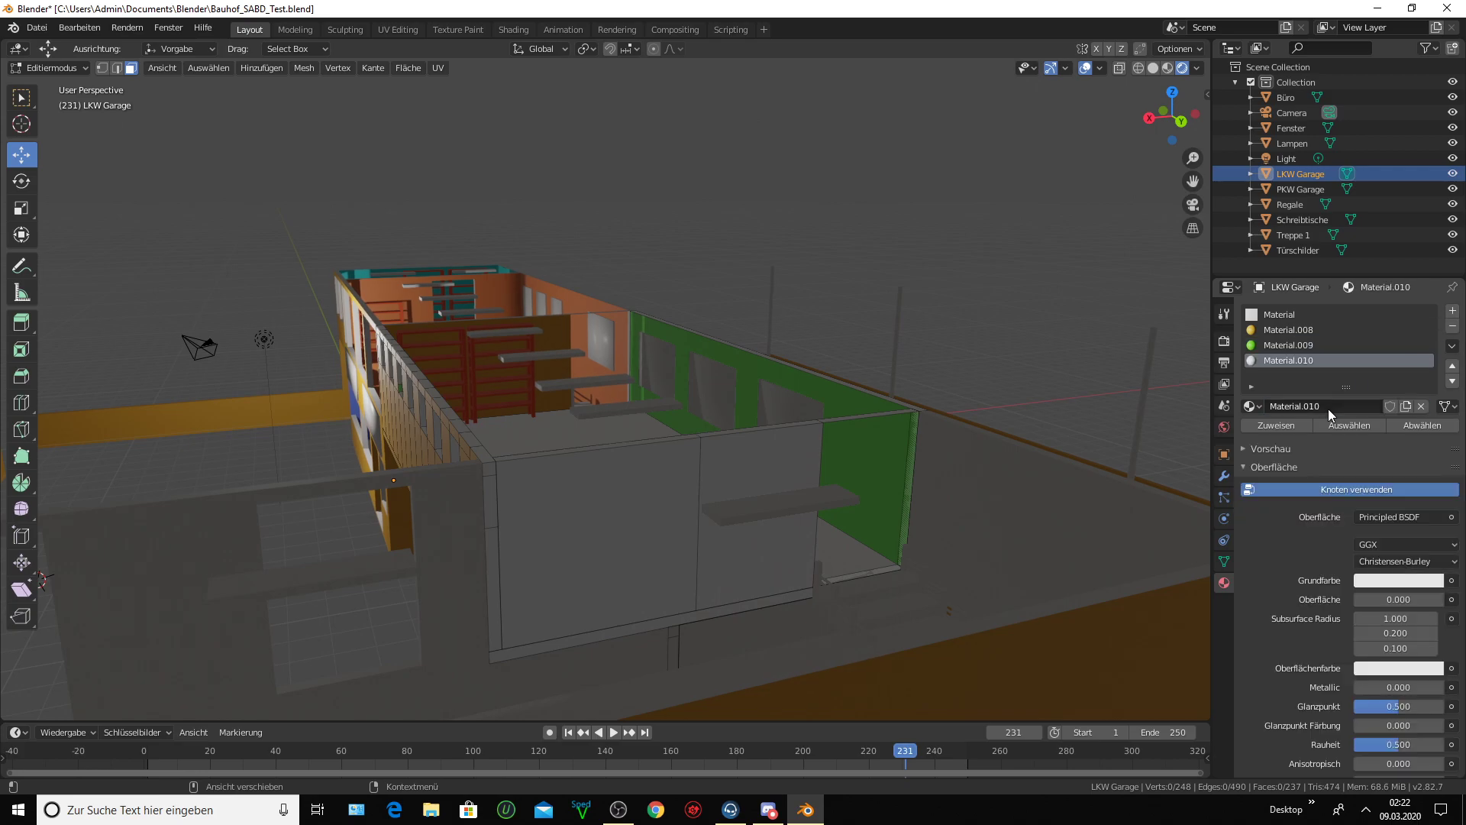
left_click(1381, 580)
left_click(1385, 582)
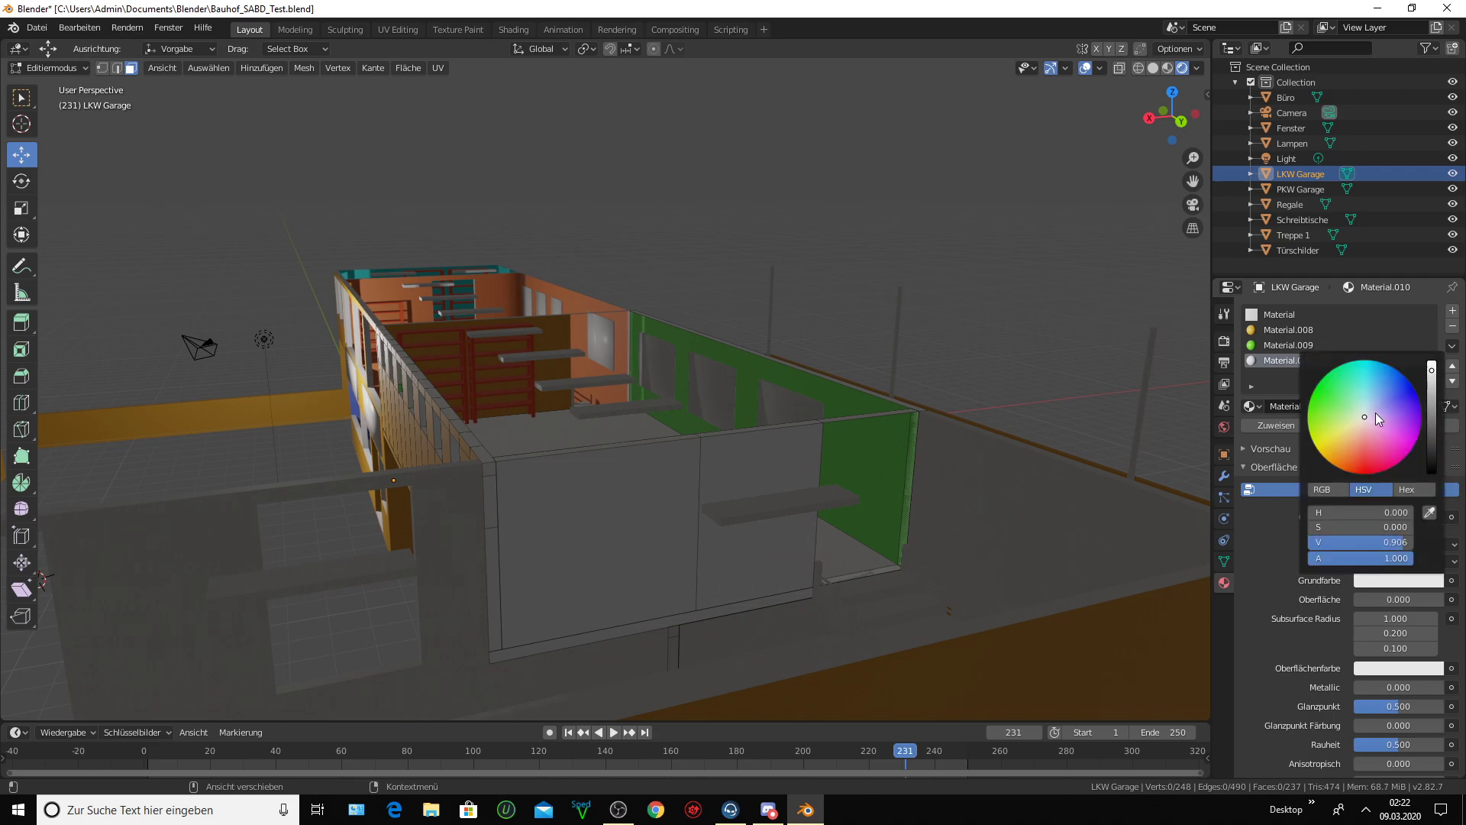
left_click_drag(1367, 419, 1392, 422)
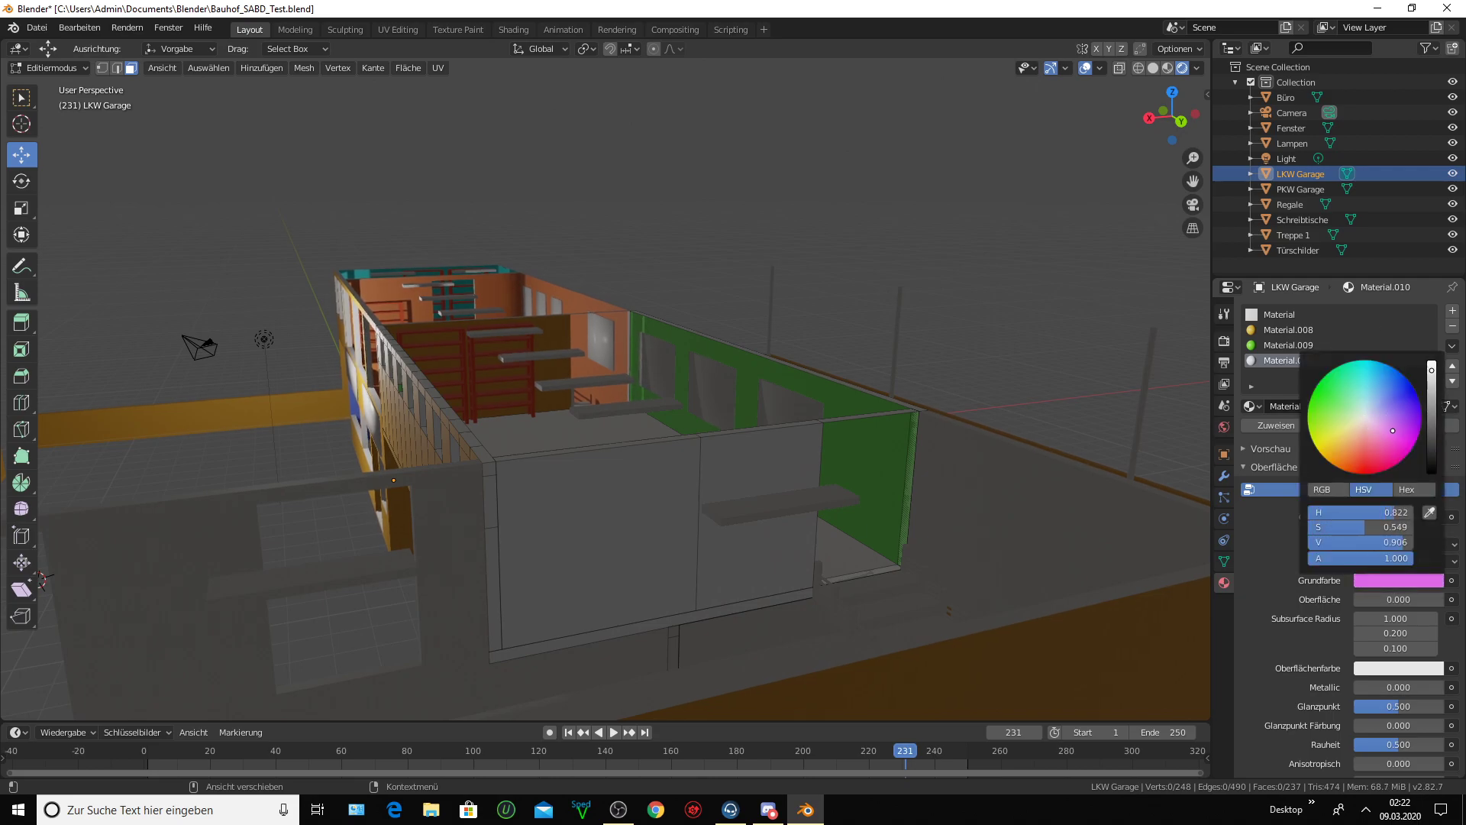
left_click_drag(1383, 434, 1378, 436)
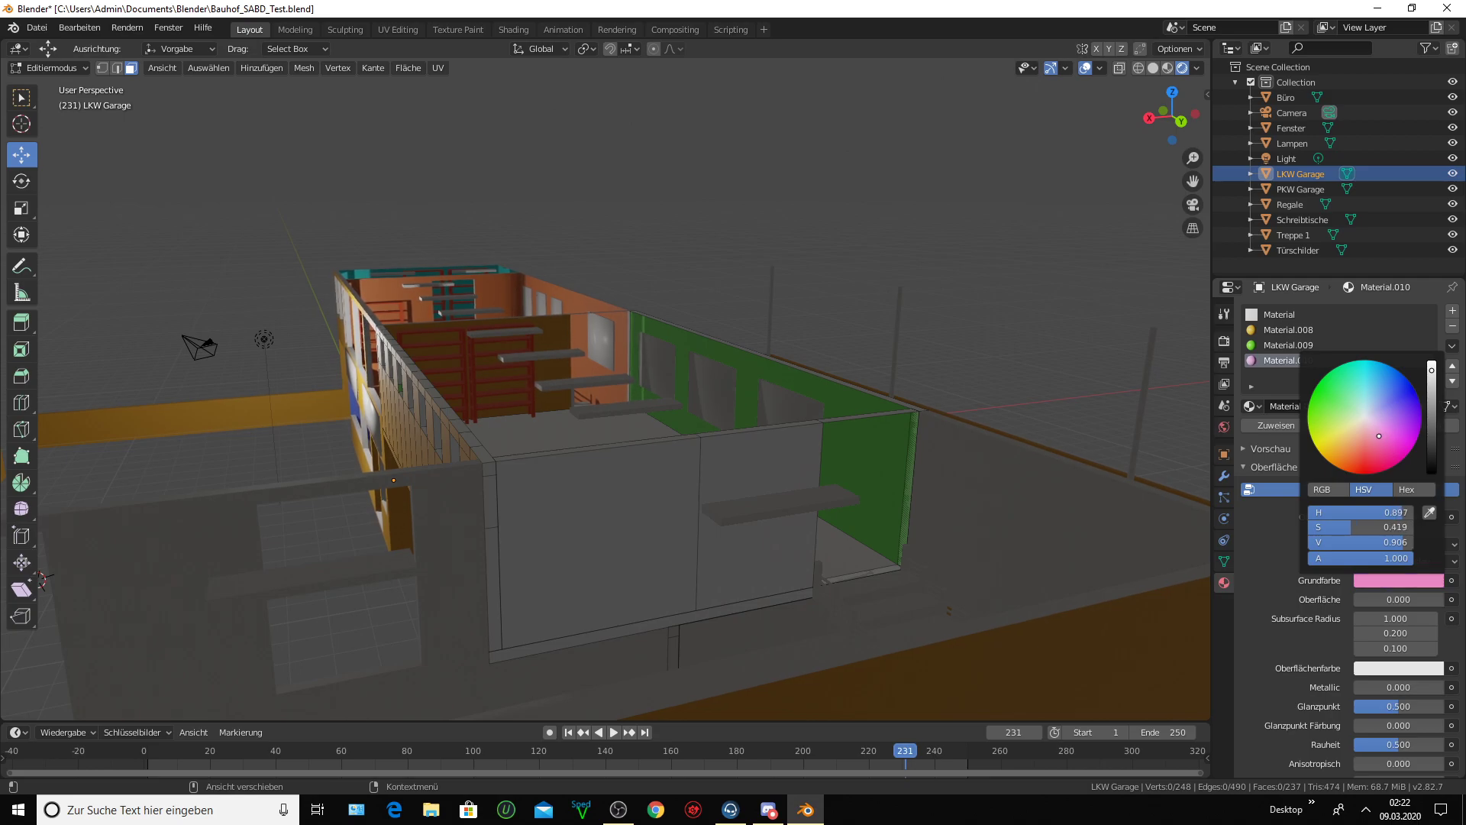
- Assign pink Material.010 to the front wall faces plus their edge, bottom and corner strips
left_click(606, 525)
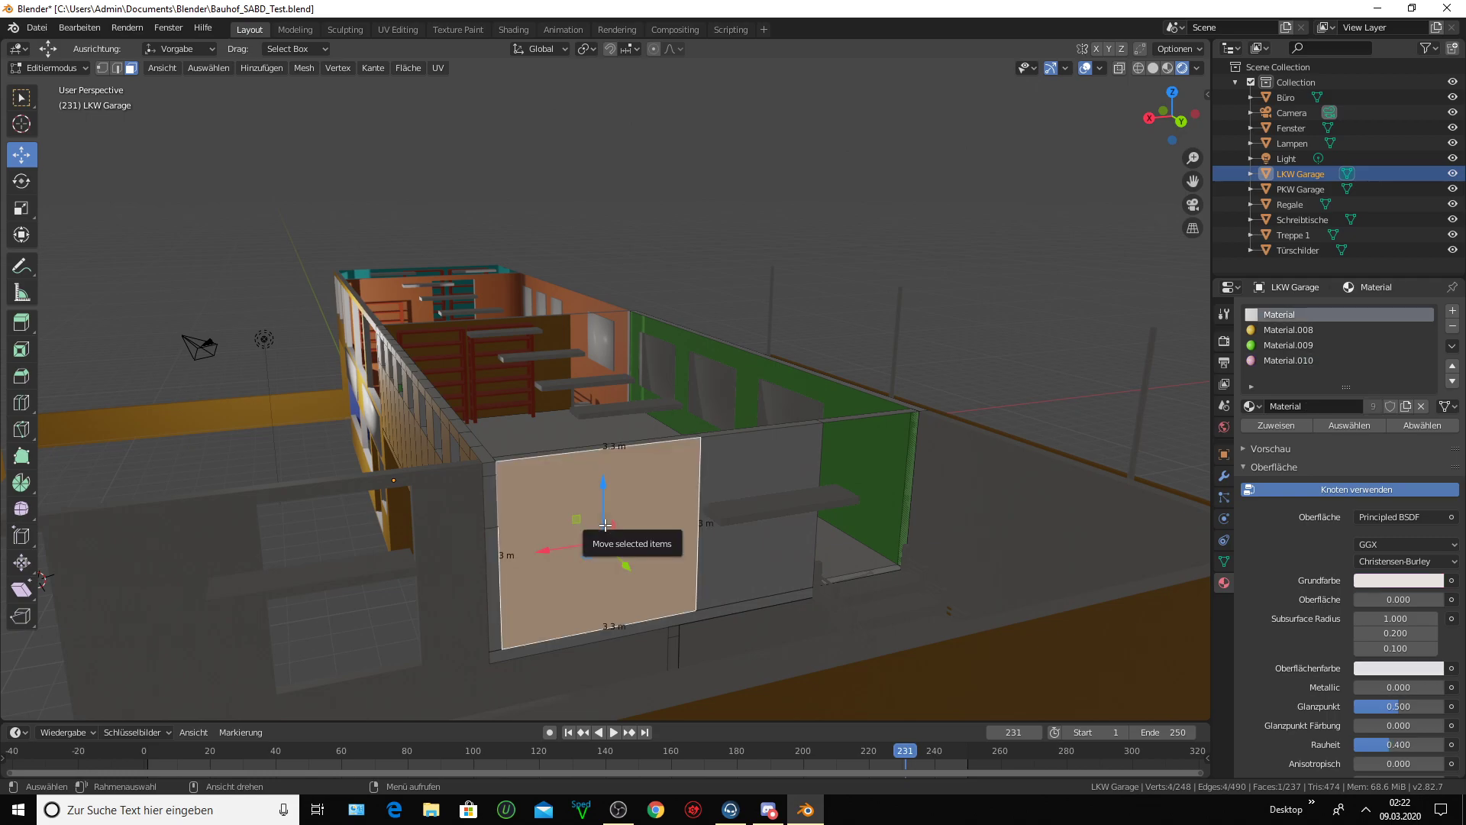
left_click(768, 461)
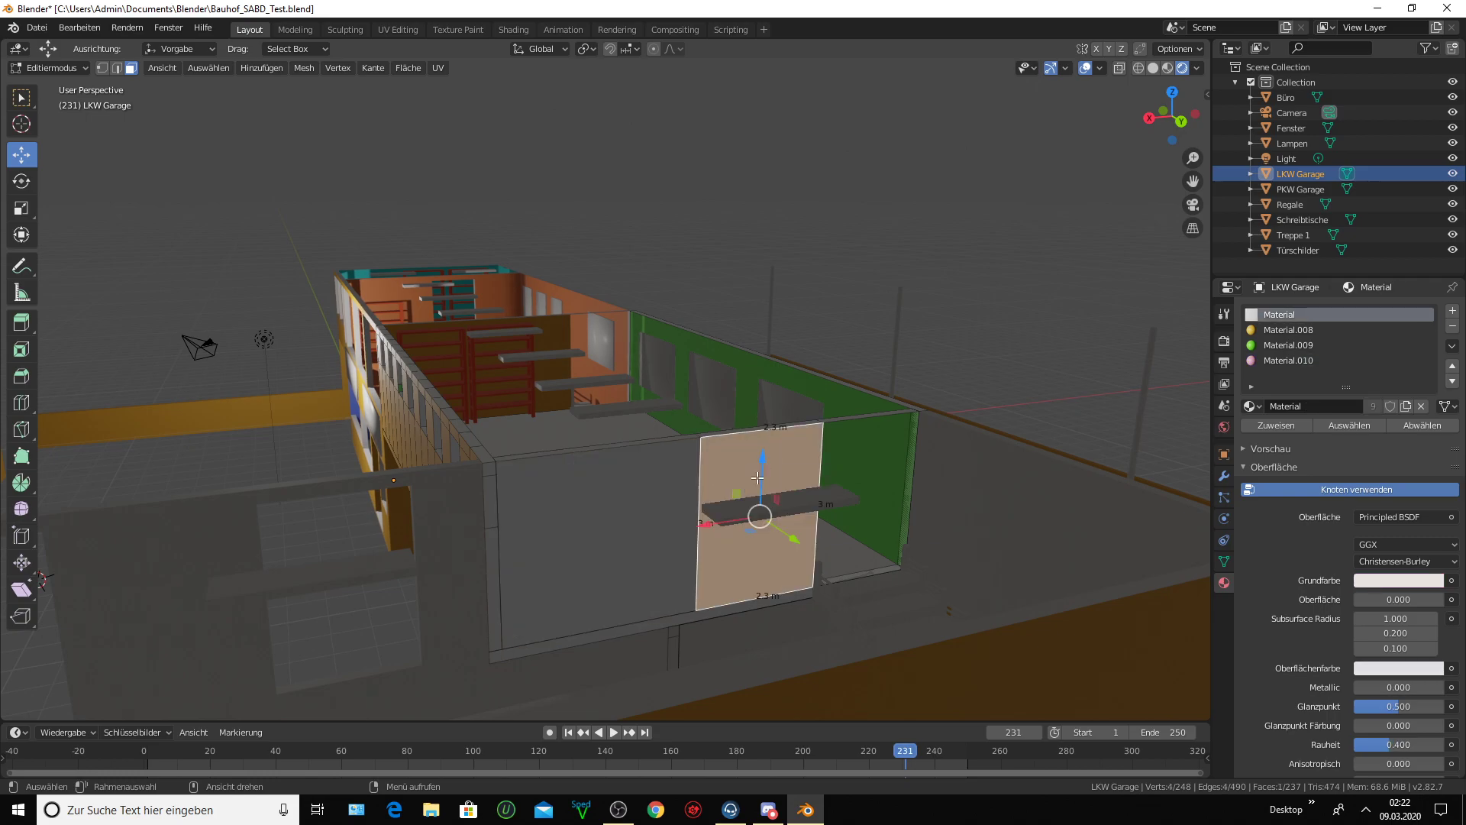
left_click(584, 536)
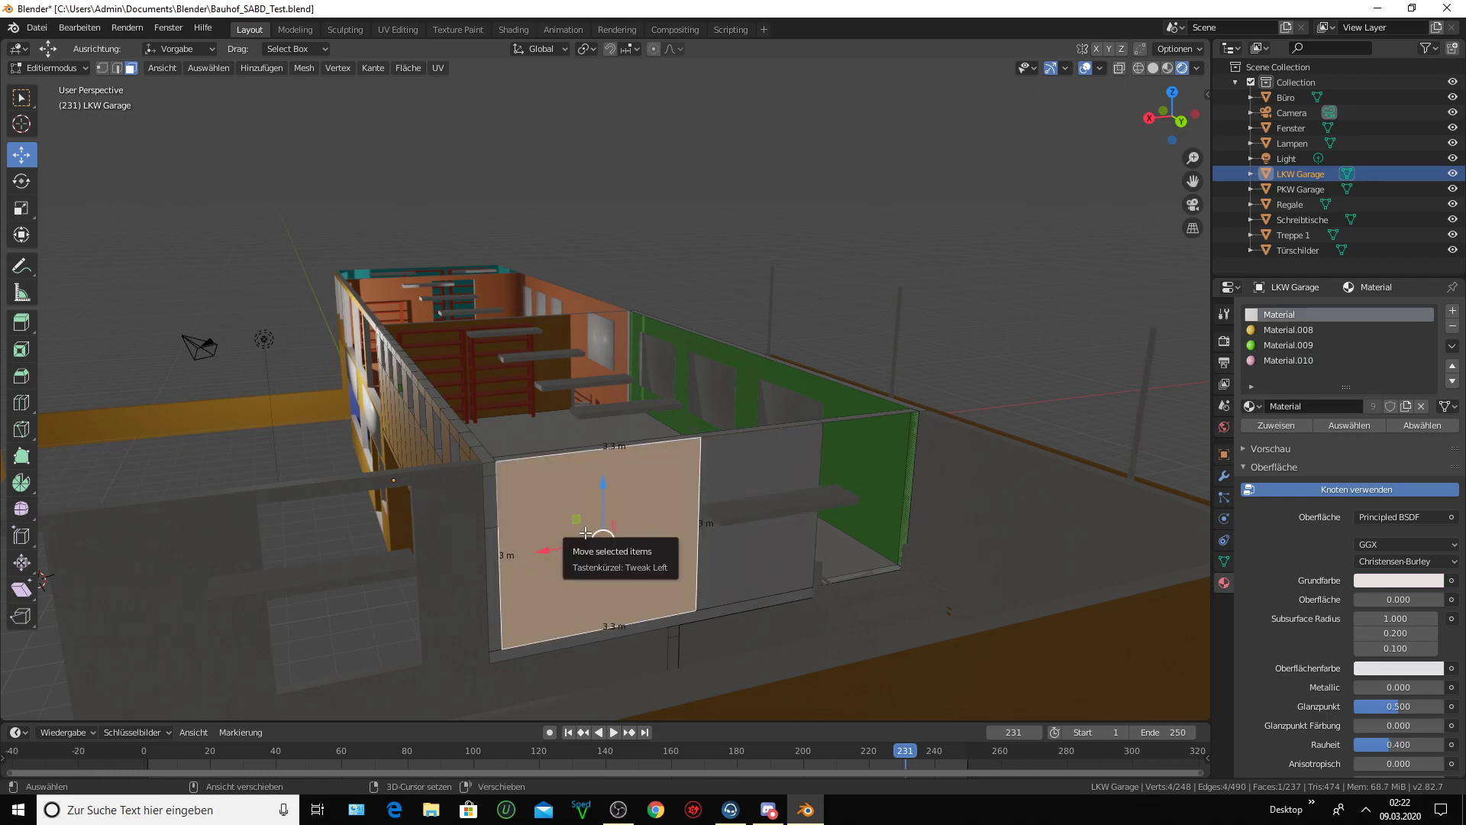
left_click(733, 465, "shift")
left_click(759, 605, "shift")
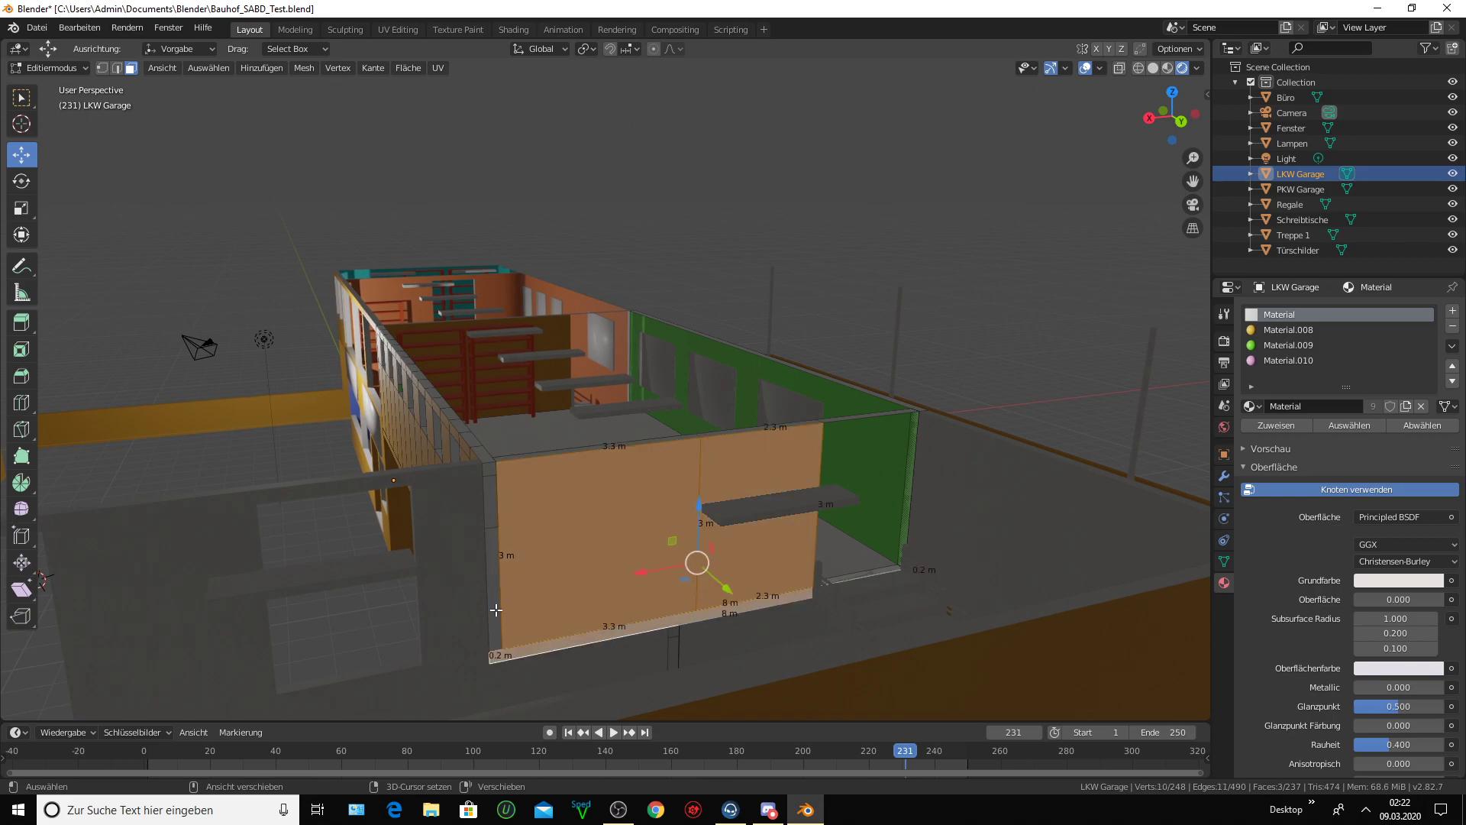
left_click(501, 544, "shift")
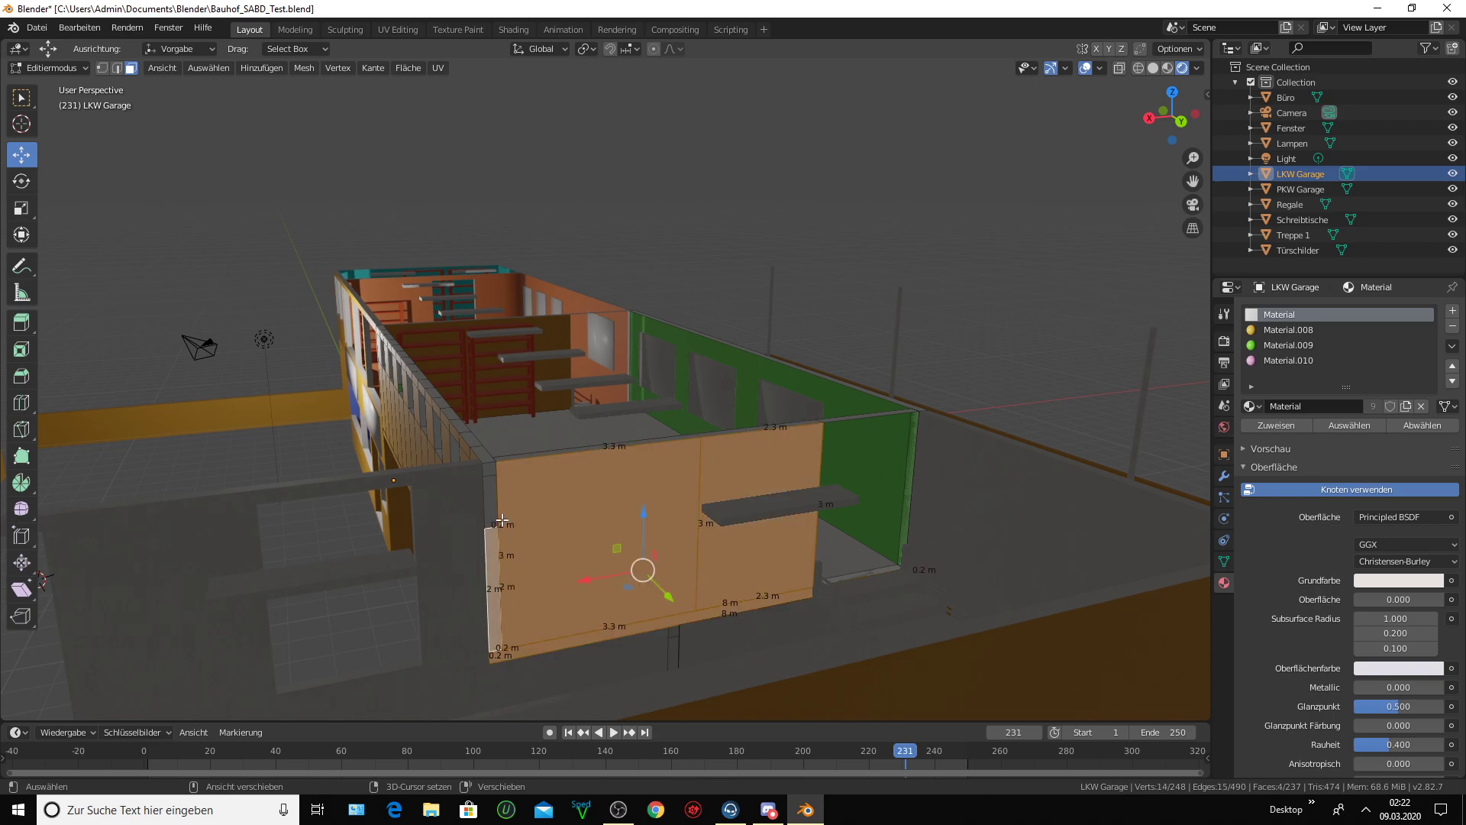
left_click(487, 471, "shift")
left_click(492, 469, "shift")
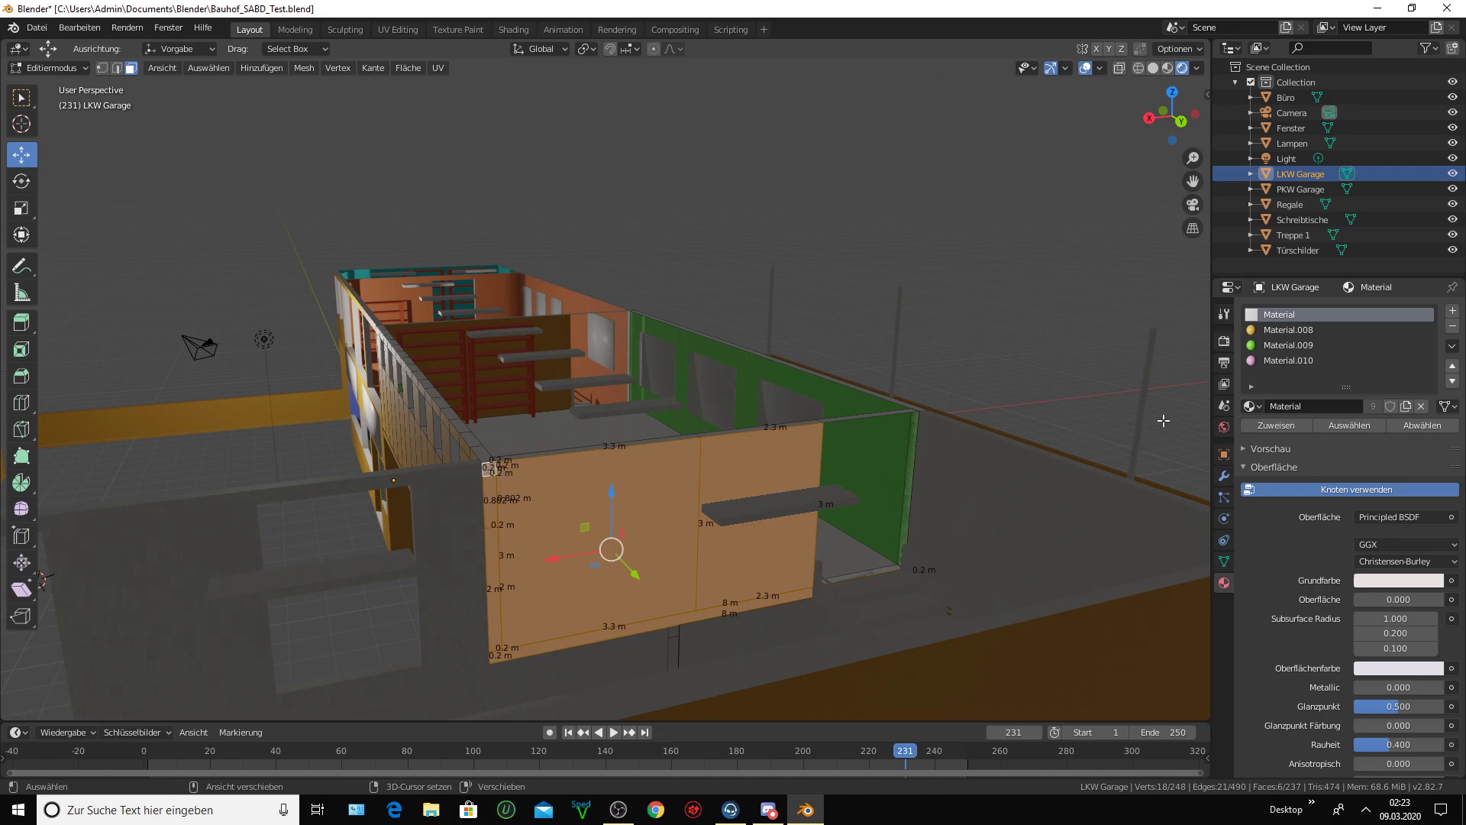
left_click(1313, 361)
left_click(1296, 425)
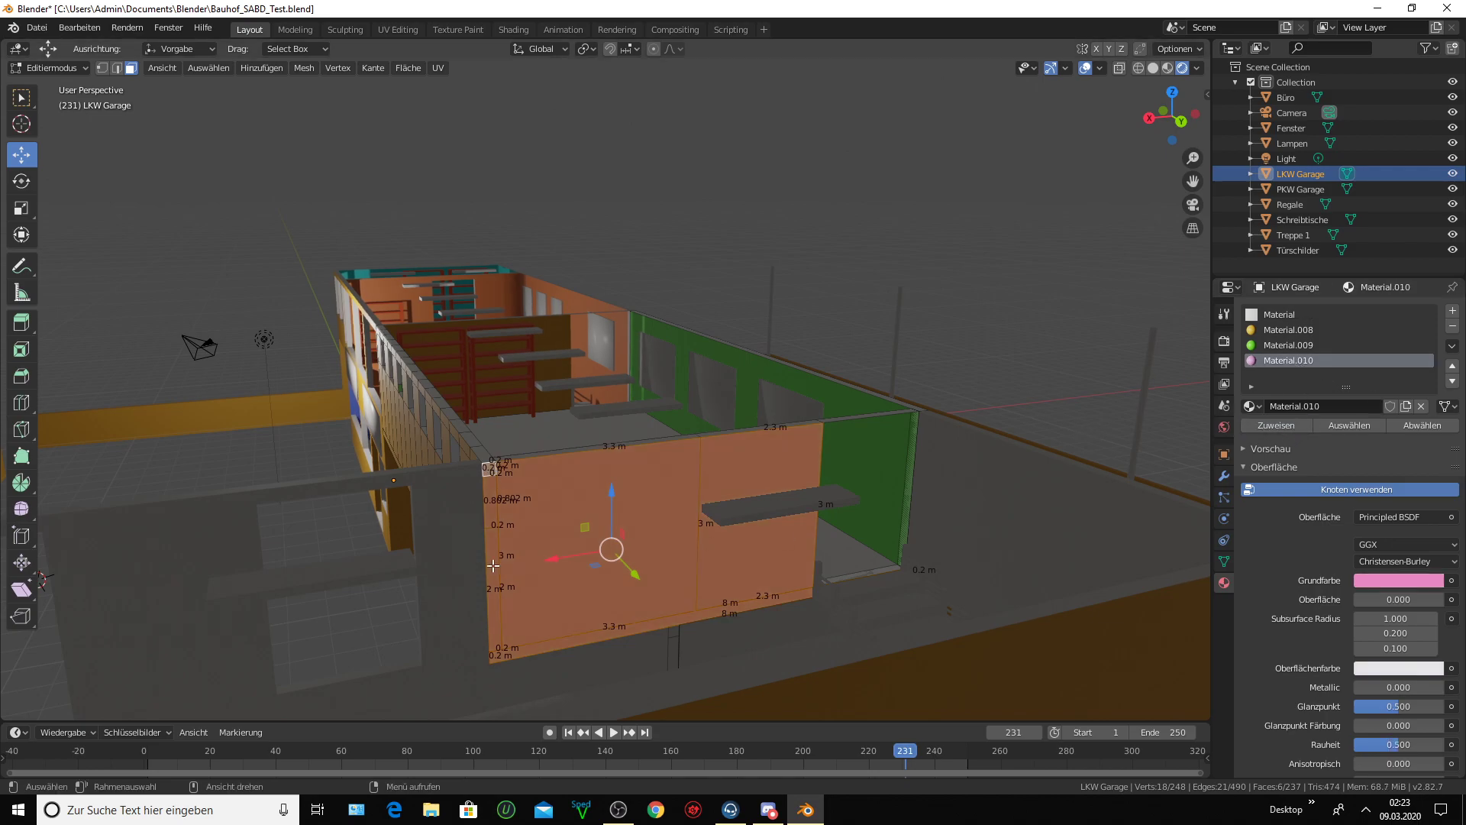
left_click(433, 552)
scroll(558, 582, "down", 1)
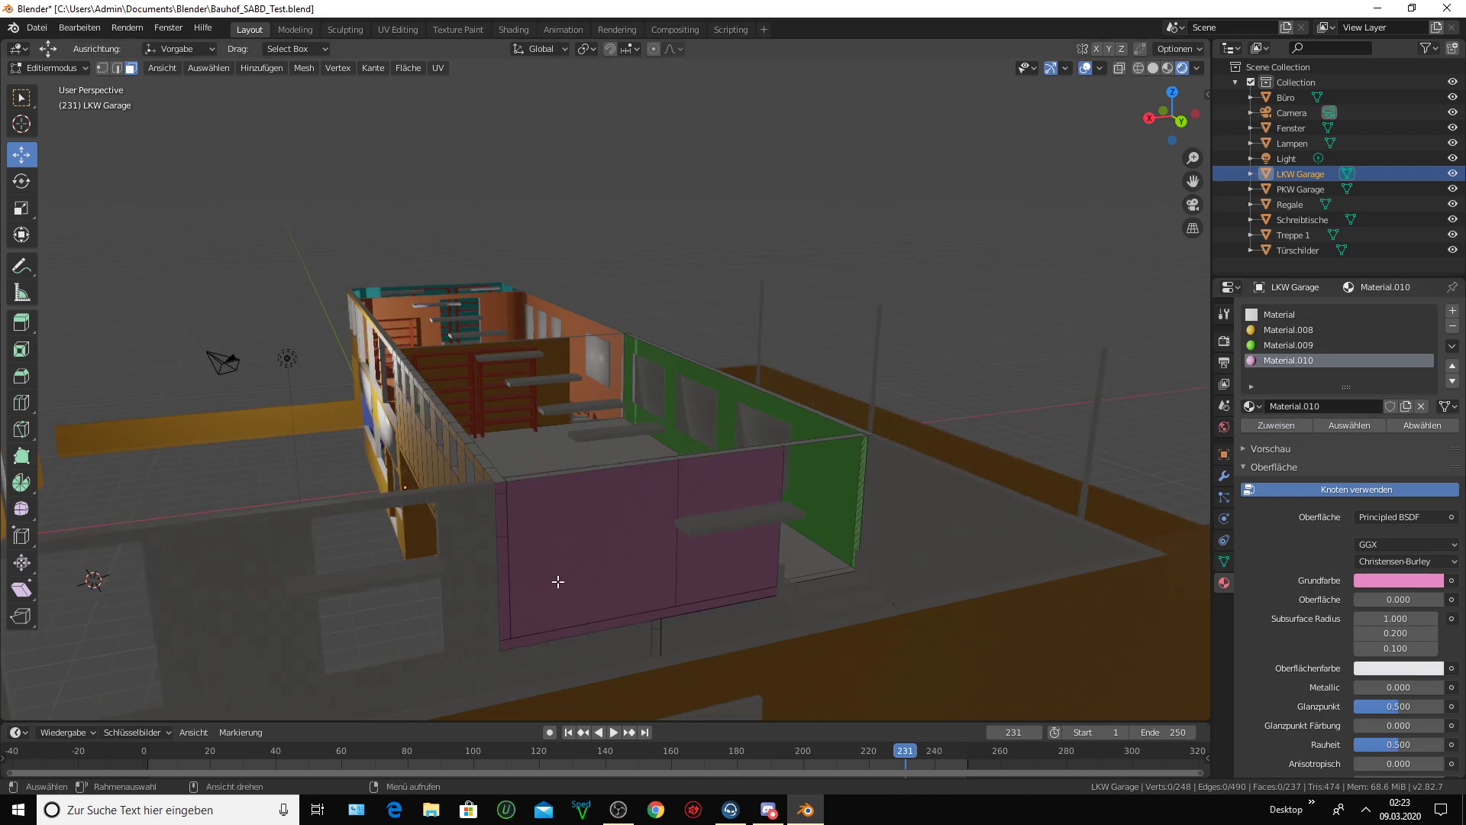
- Select the thin face below the pink front wall and zoom in on it
mouse_move(566, 584)
middle_mouse_down()
mouse_move(599, 592)
mouse_move(637, 568)
mouse_move(608, 563)
mouse_move(735, 632)
mouse_move(738, 617)
middle_mouse_up()
left_click(750, 612)
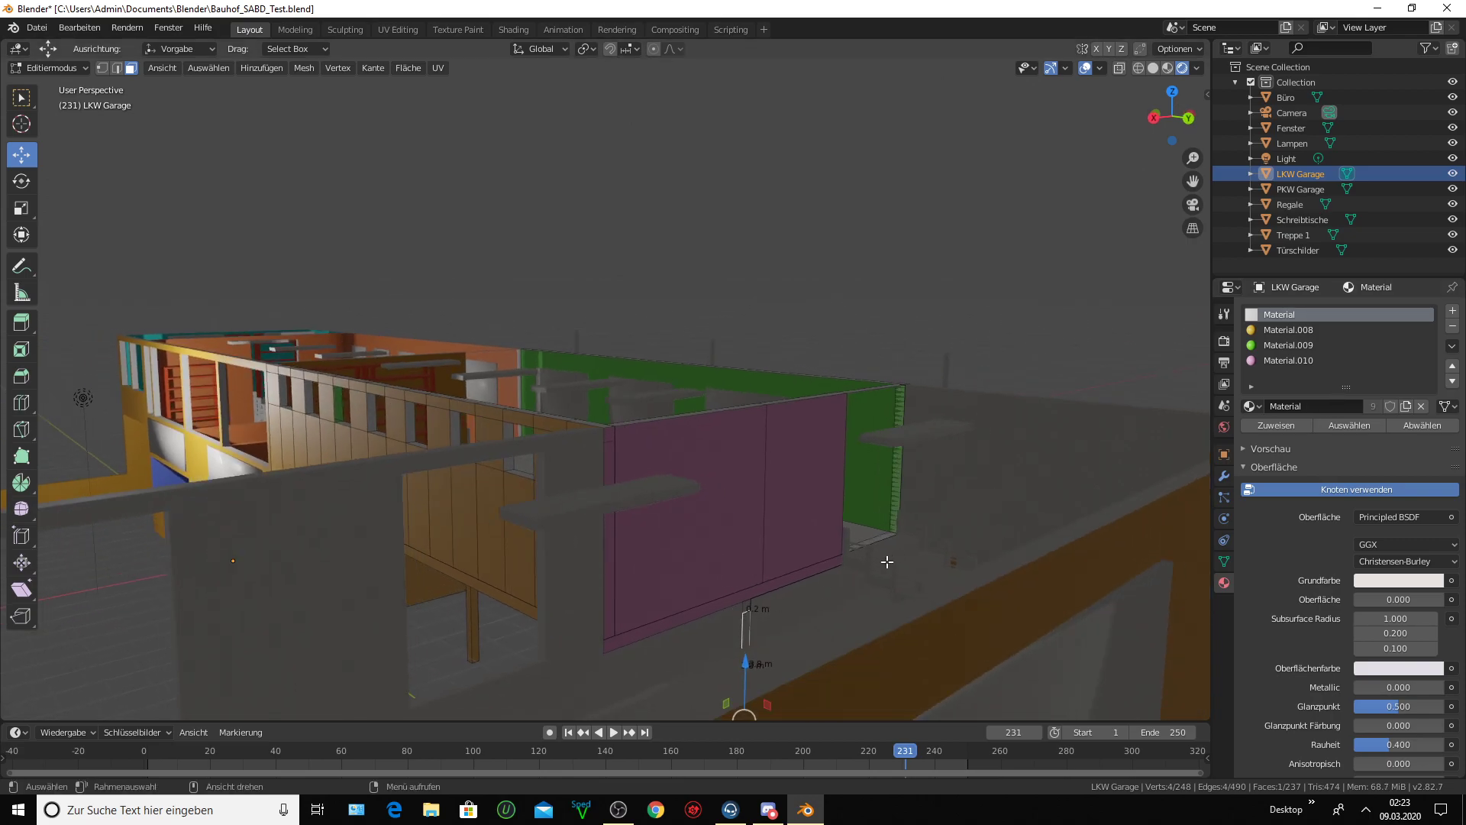
scroll(746, 605, "up", 1)
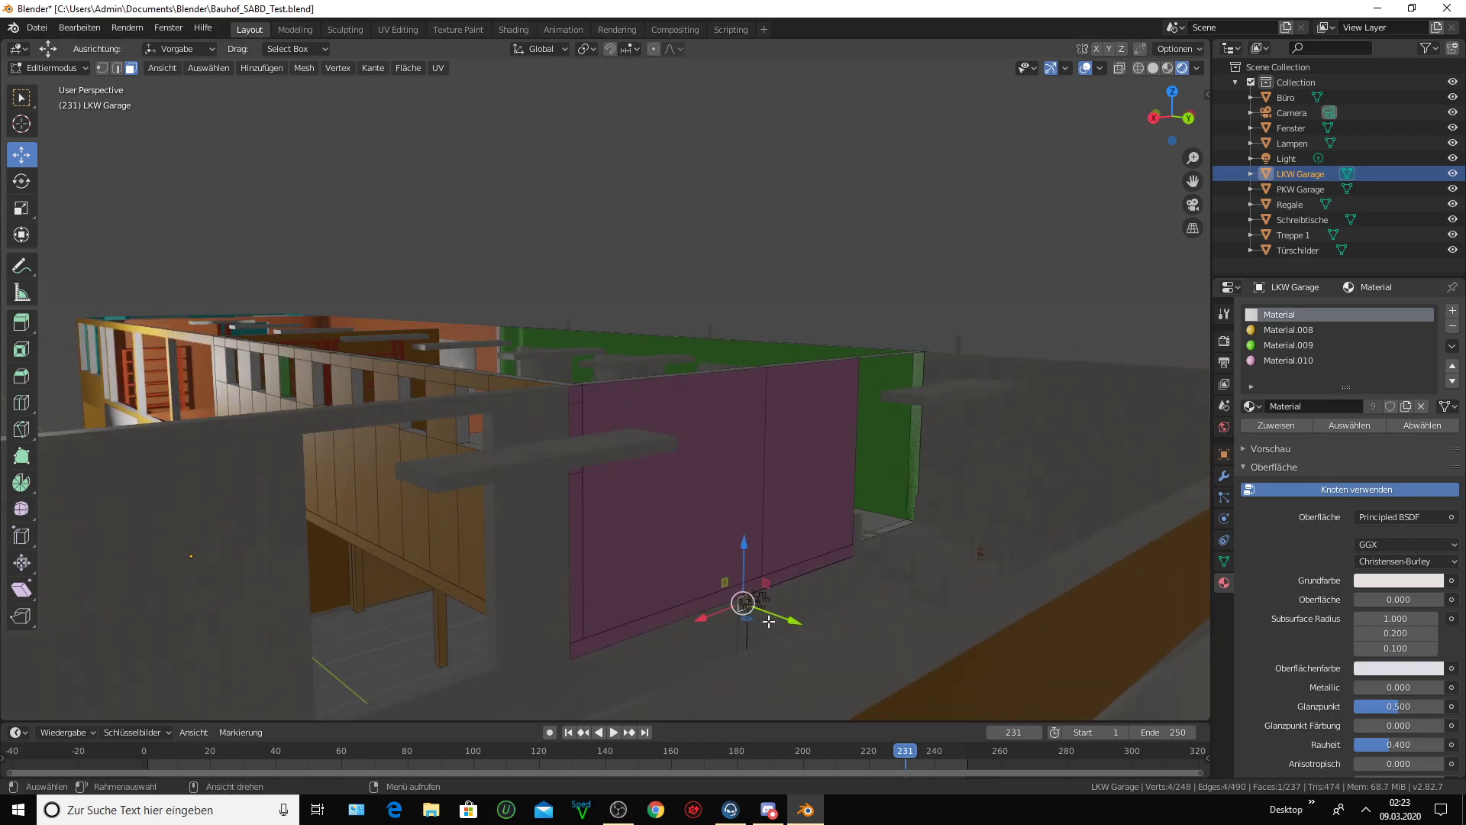
scroll(745, 605, "up", 2)
scroll(732, 592, "up", 3)
scroll(768, 621, "up", 1)
scroll(768, 620, "up", 1)
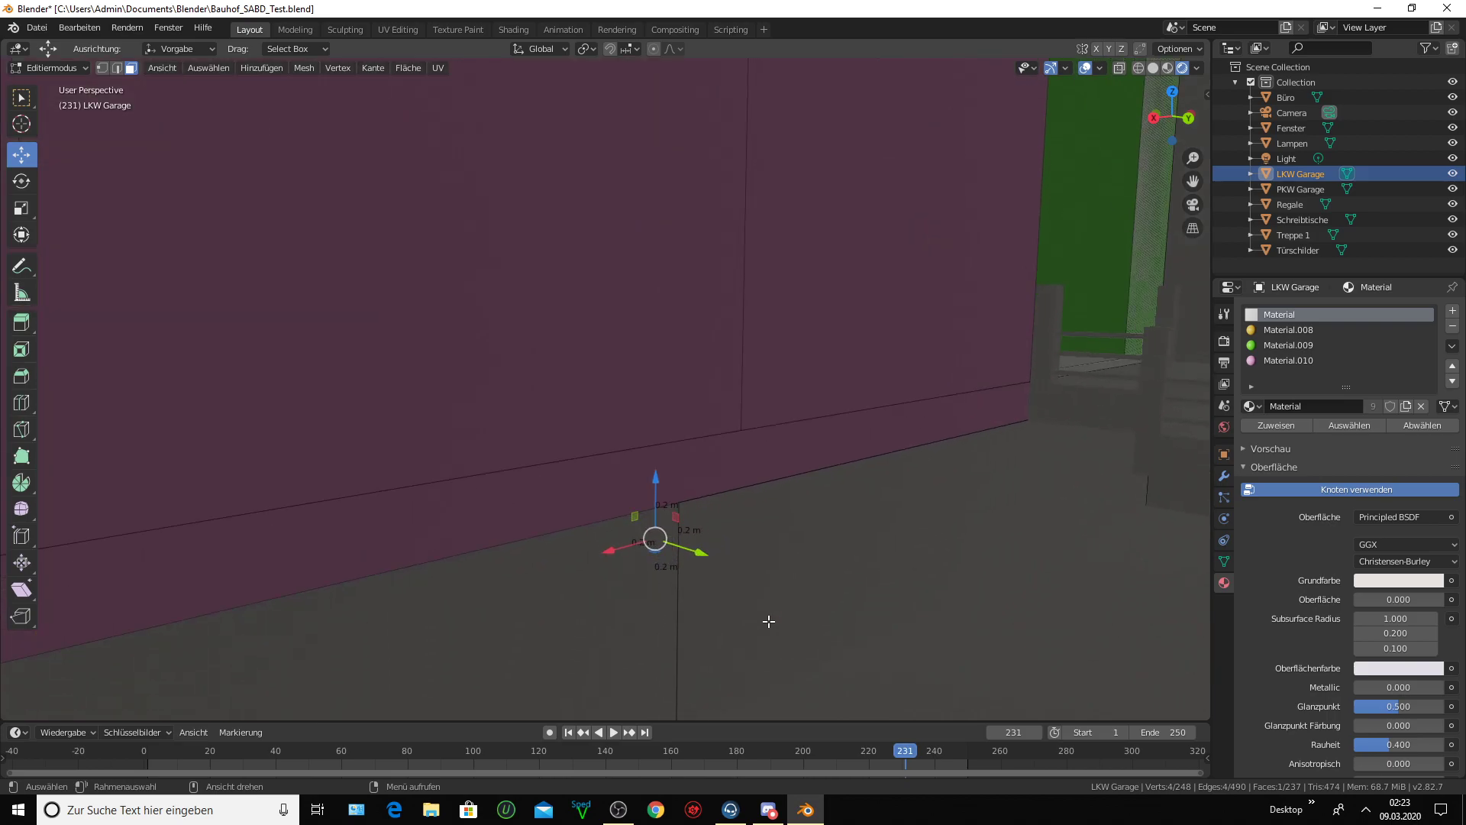
scroll(768, 621, "up", 1)
scroll(768, 621, "up", 1)
- Nudge that face slightly along the X and Z axes with the move gizmo
middle_click_drag(768, 621, 864, 586)
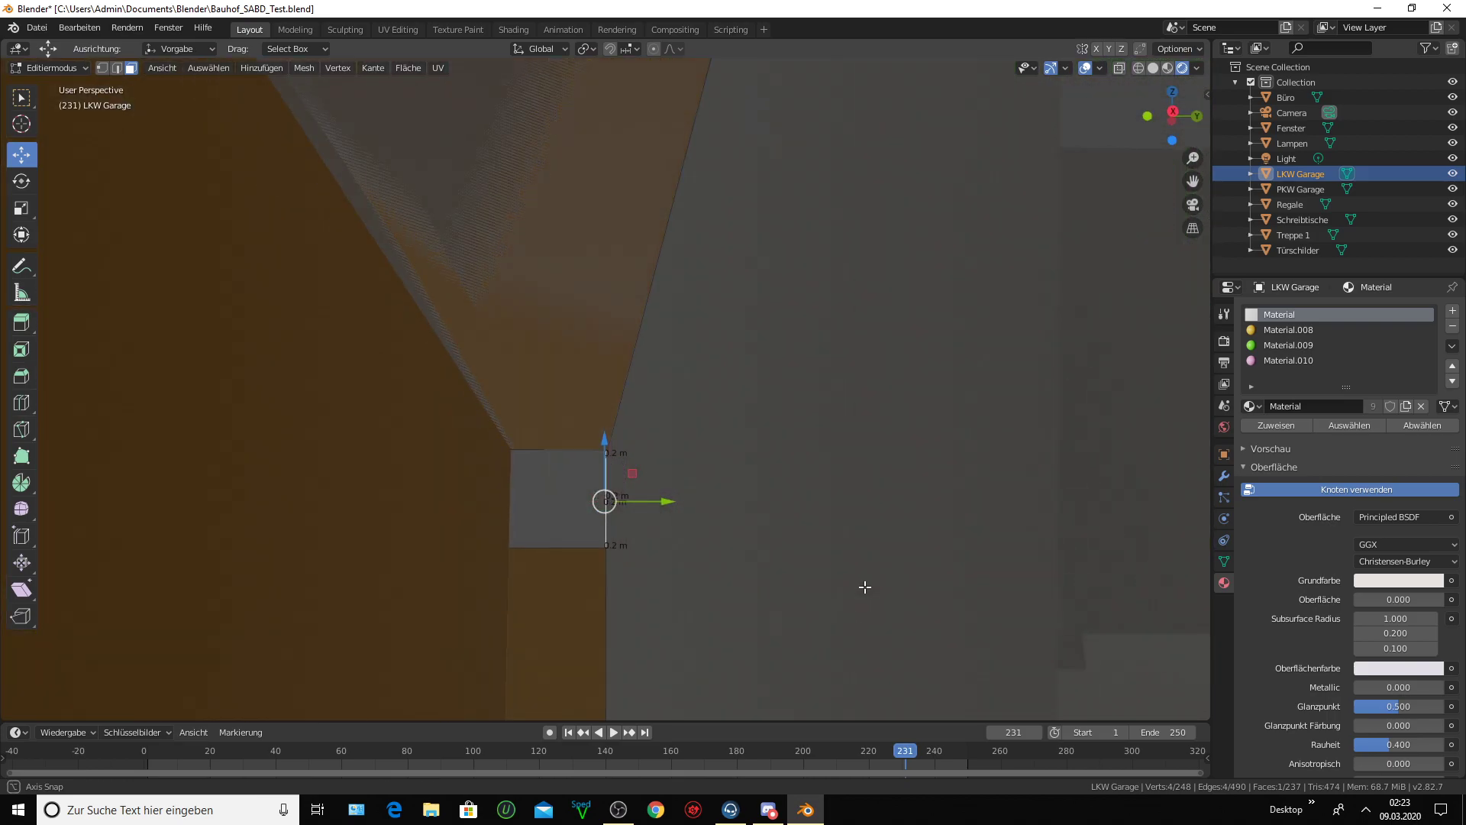
left_click(641, 502)
left_click_drag(641, 502, 613, 512)
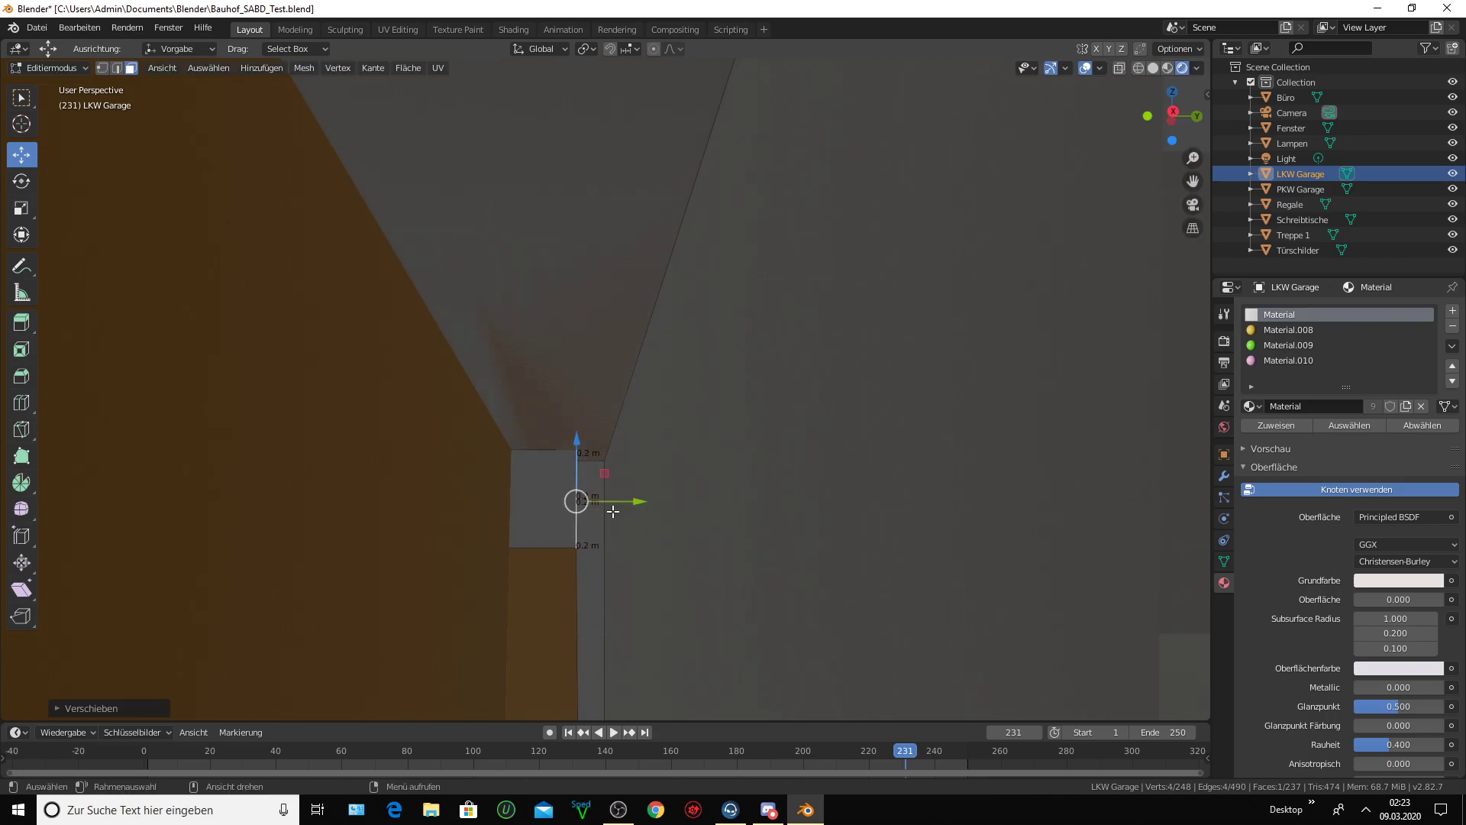
mouse_move(574, 457)
left_mouse_down()
mouse_move(574, 475)
mouse_move(643, 488)
left_mouse_up()
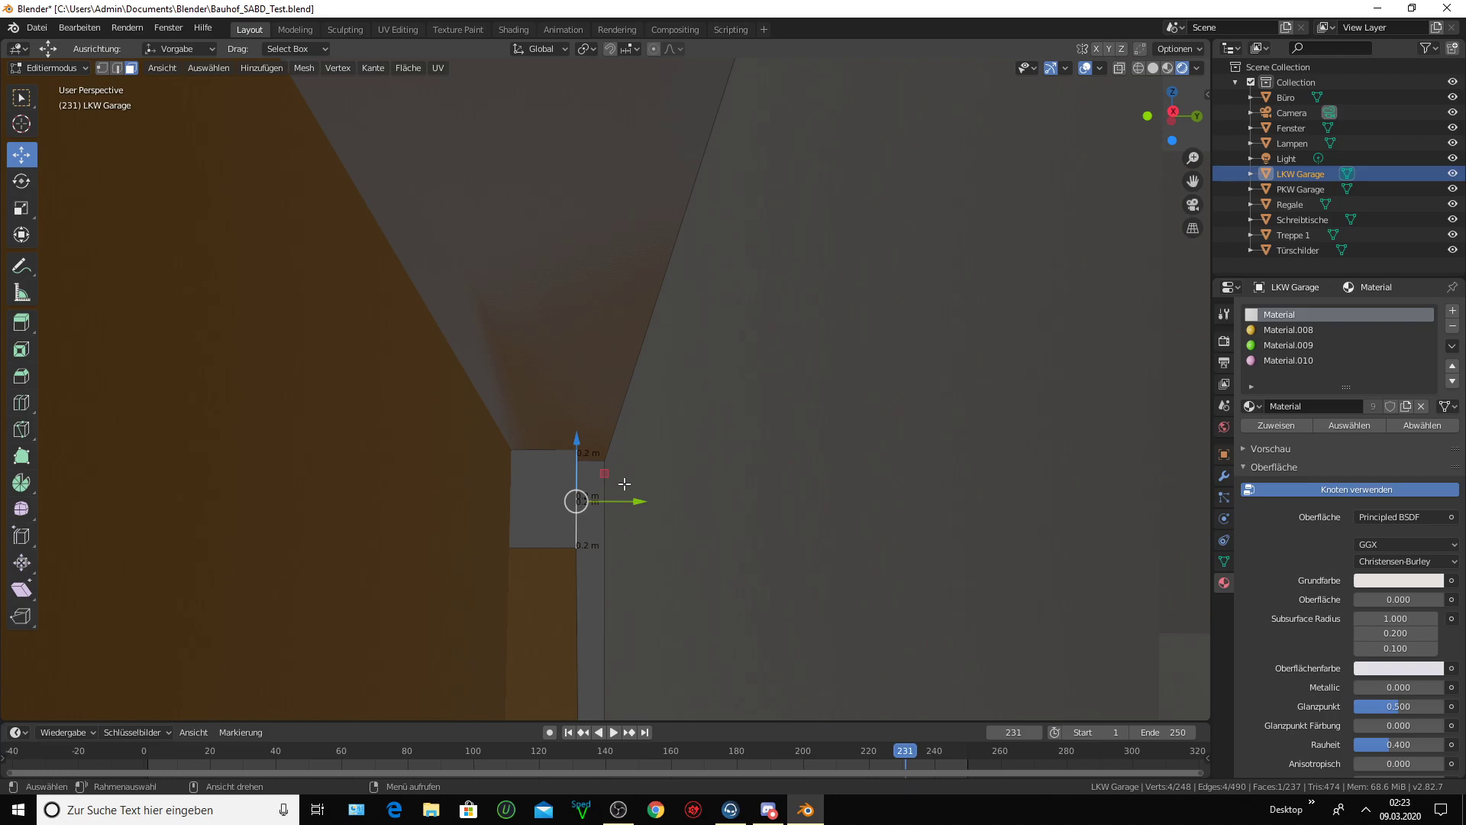
mouse_move(642, 488)
middle_mouse_down()
mouse_move(608, 487)
mouse_move(550, 524)
mouse_move(767, 545)
mouse_move(769, 593)
mouse_move(743, 589)
mouse_move(790, 461)
mouse_move(809, 432)
mouse_move(860, 419)
mouse_move(792, 413)
mouse_move(514, 557)
mouse_move(603, 530)
middle_mouse_up()
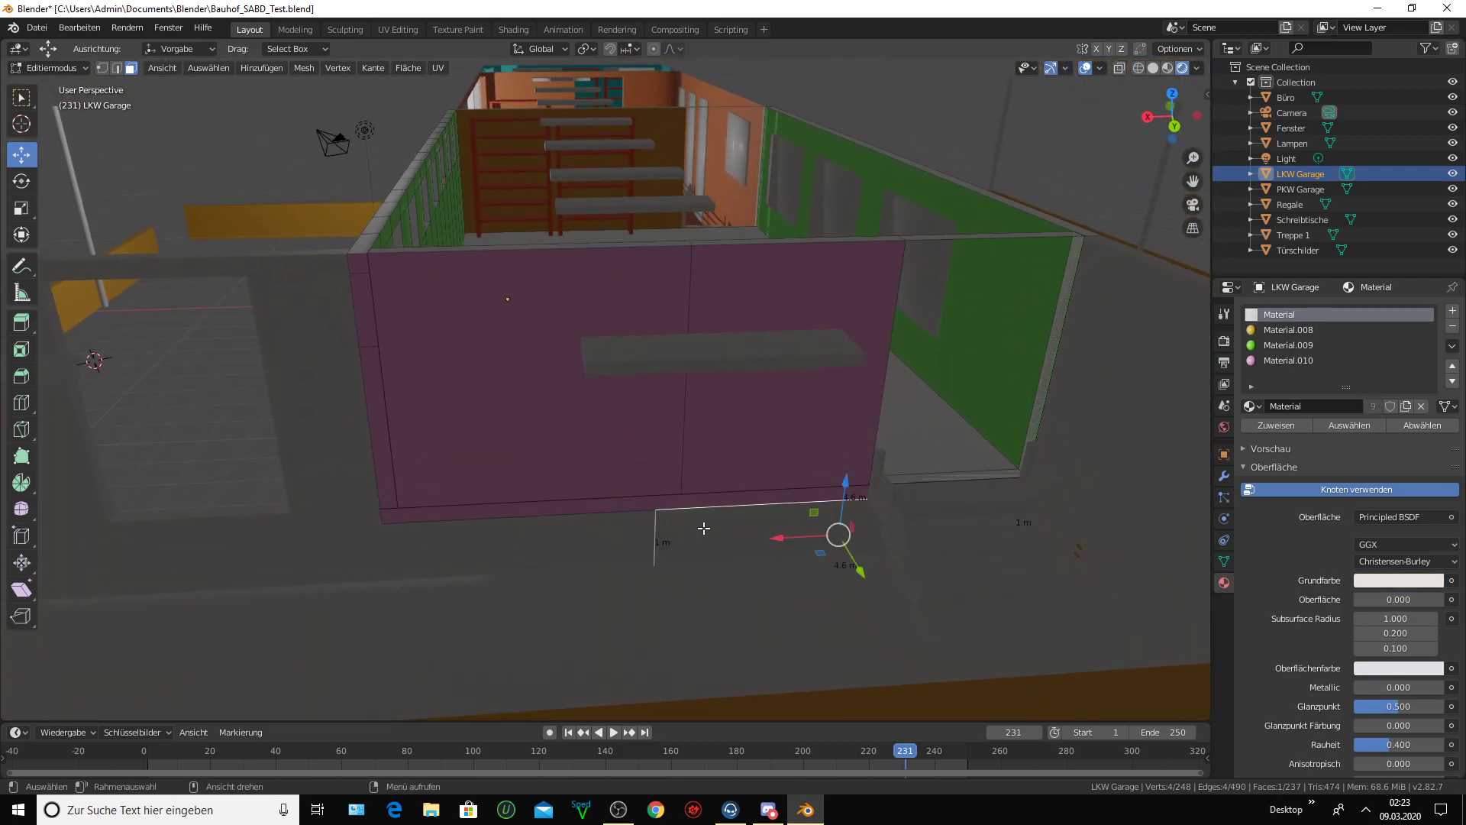
left_click(1288, 360)
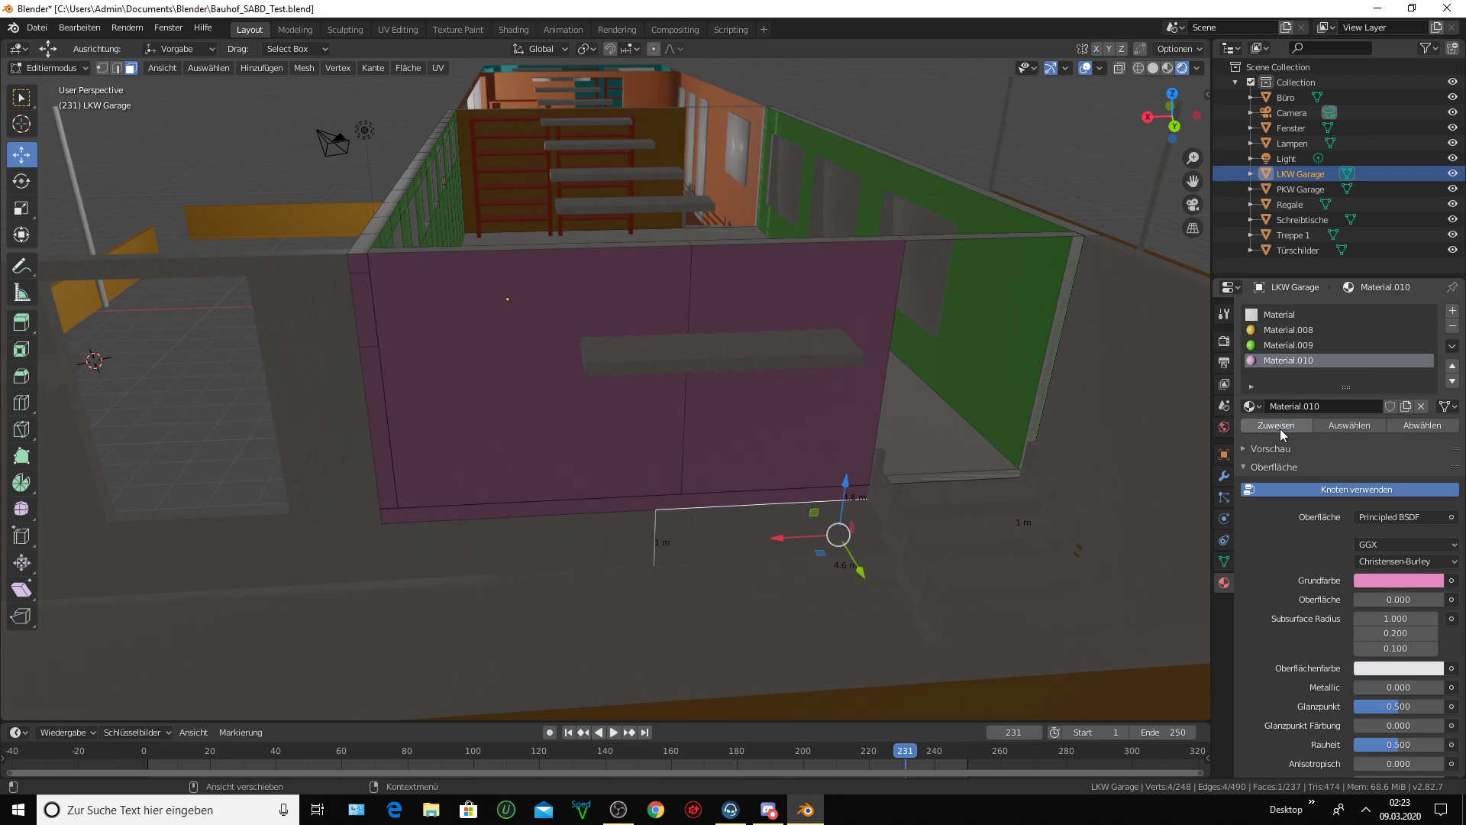
left_click(774, 463)
mouse_move(714, 512)
middle_mouse_down()
mouse_move(832, 458)
mouse_move(852, 467)
middle_mouse_up()
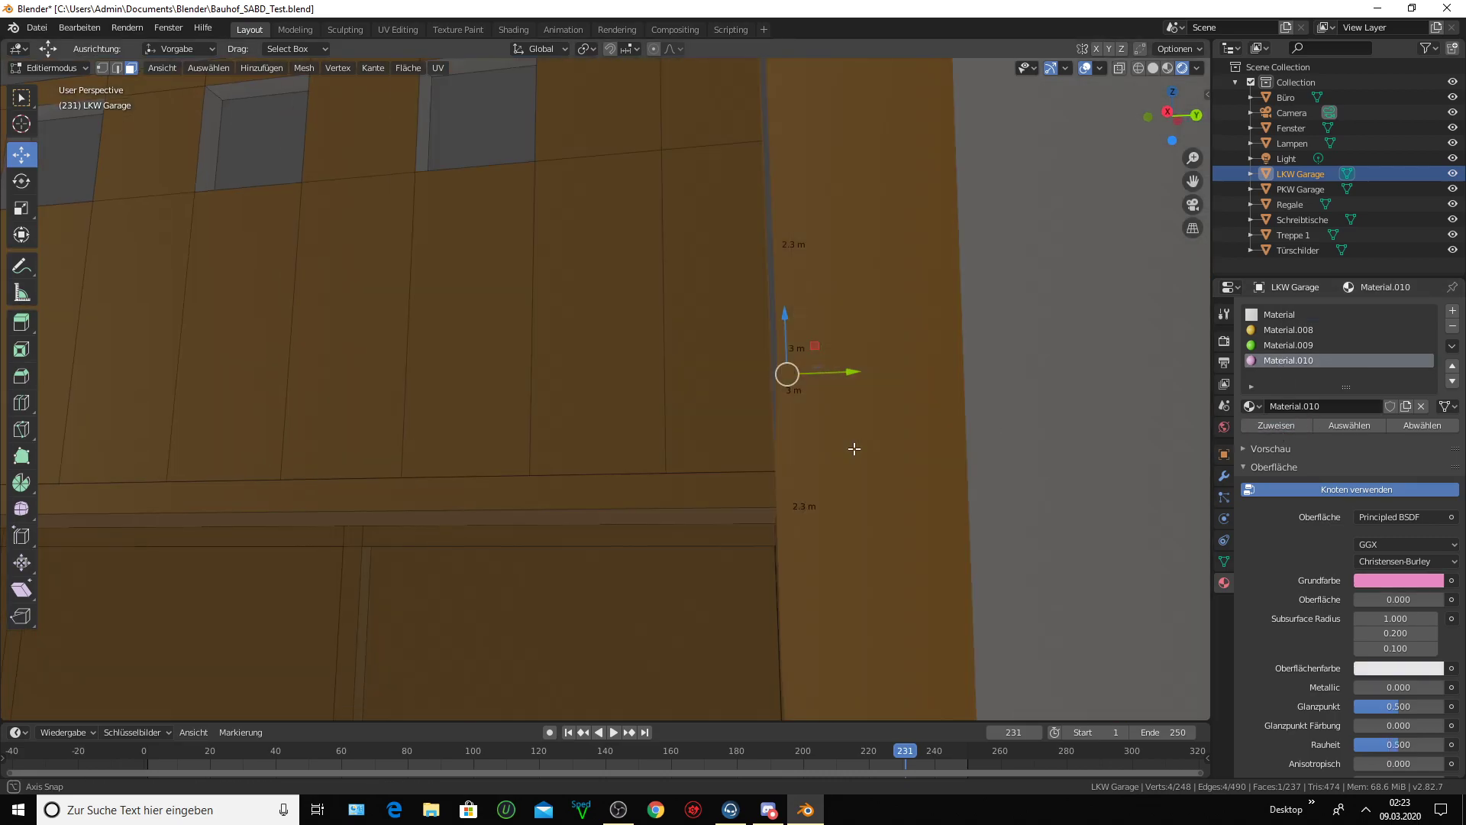
scroll(852, 466, "up", 2)
scroll(847, 470, "up", 1)
scroll(844, 472, "up", 1)
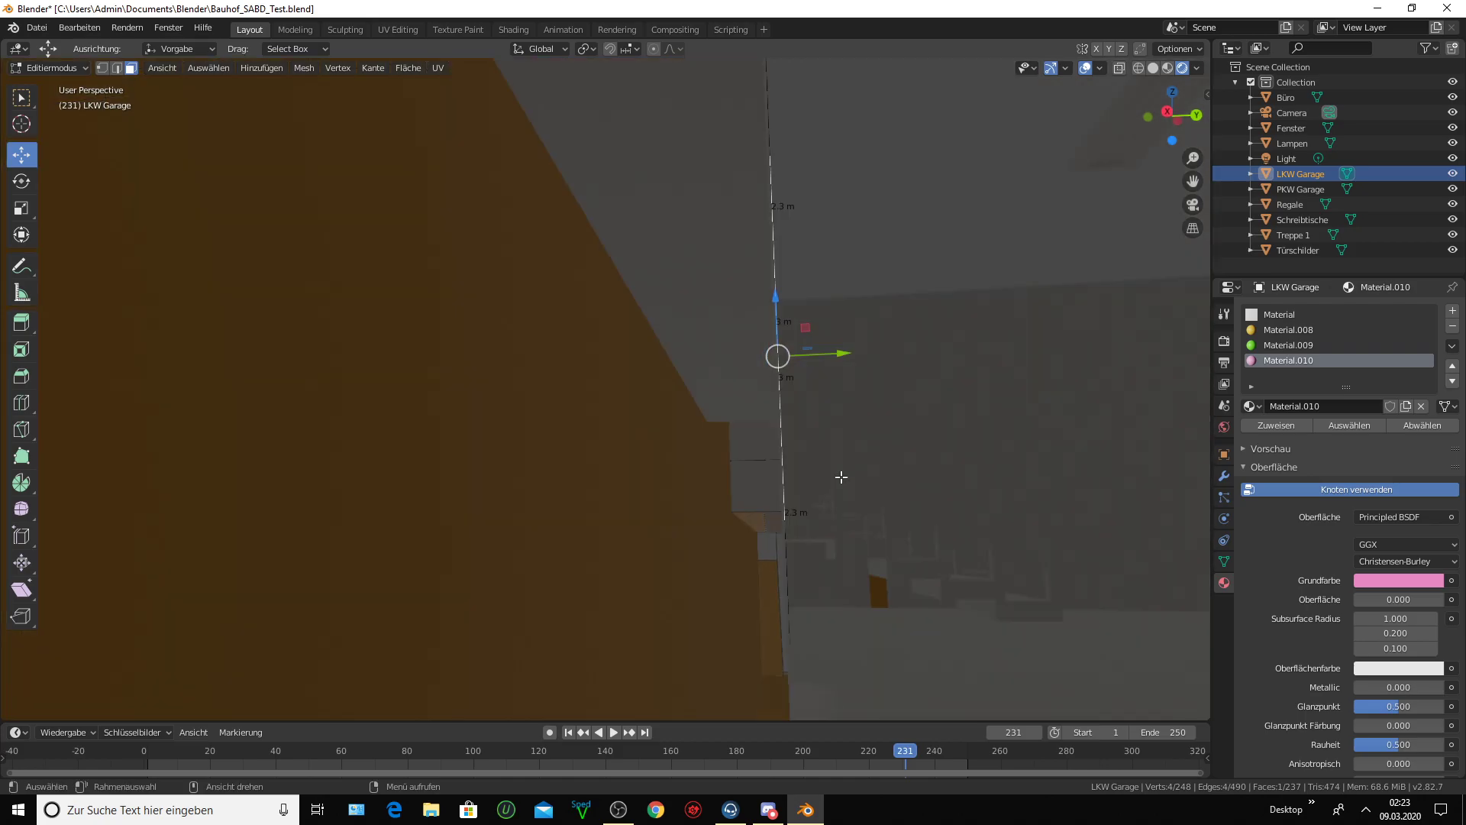
scroll(841, 477, "up", 1)
middle_click_drag(840, 476, 838, 461)
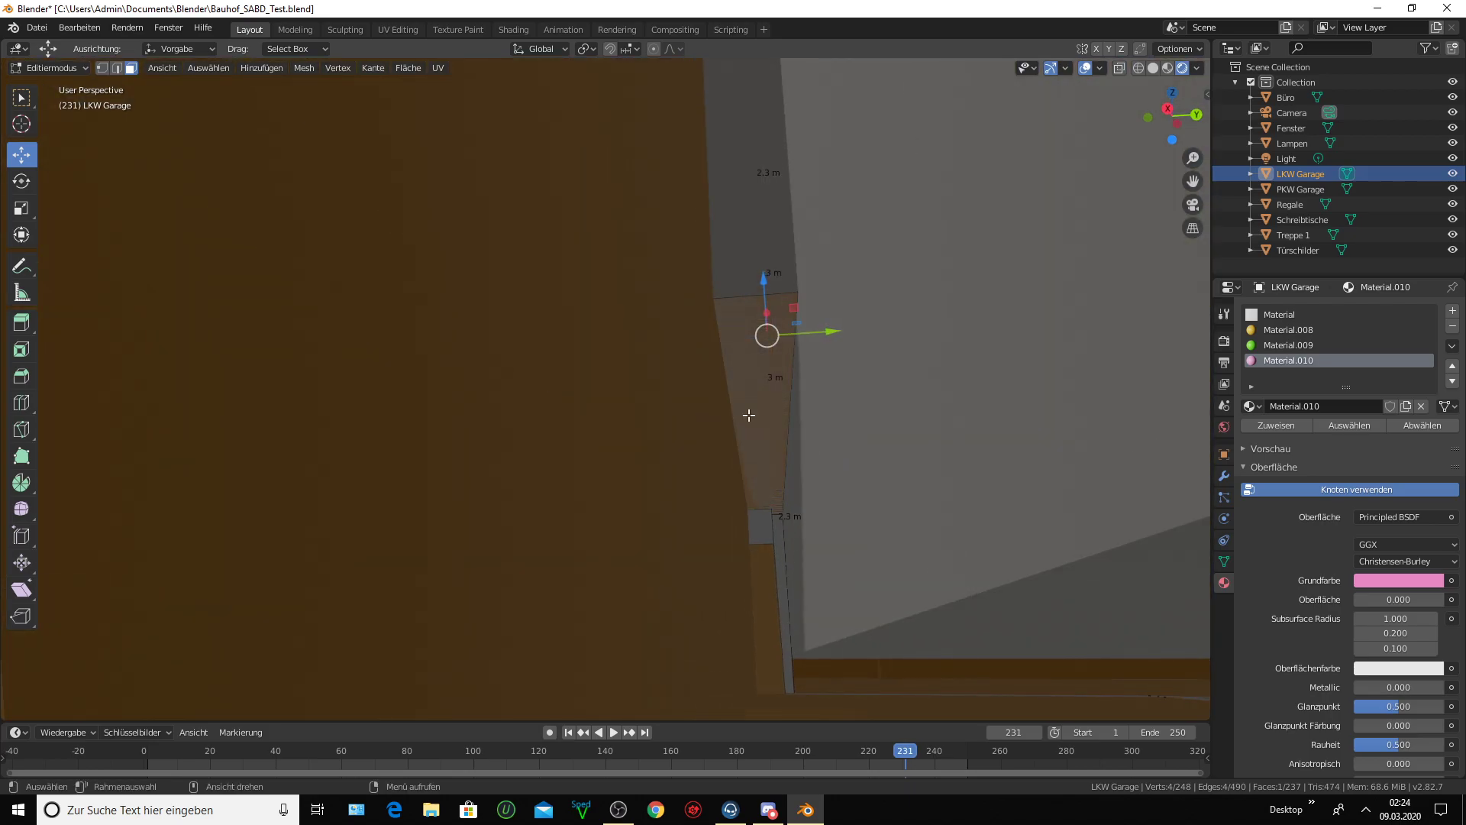
- Delete the stray wall-corner face and one beam face using Only Faces
left_click(746, 393)
key("x")
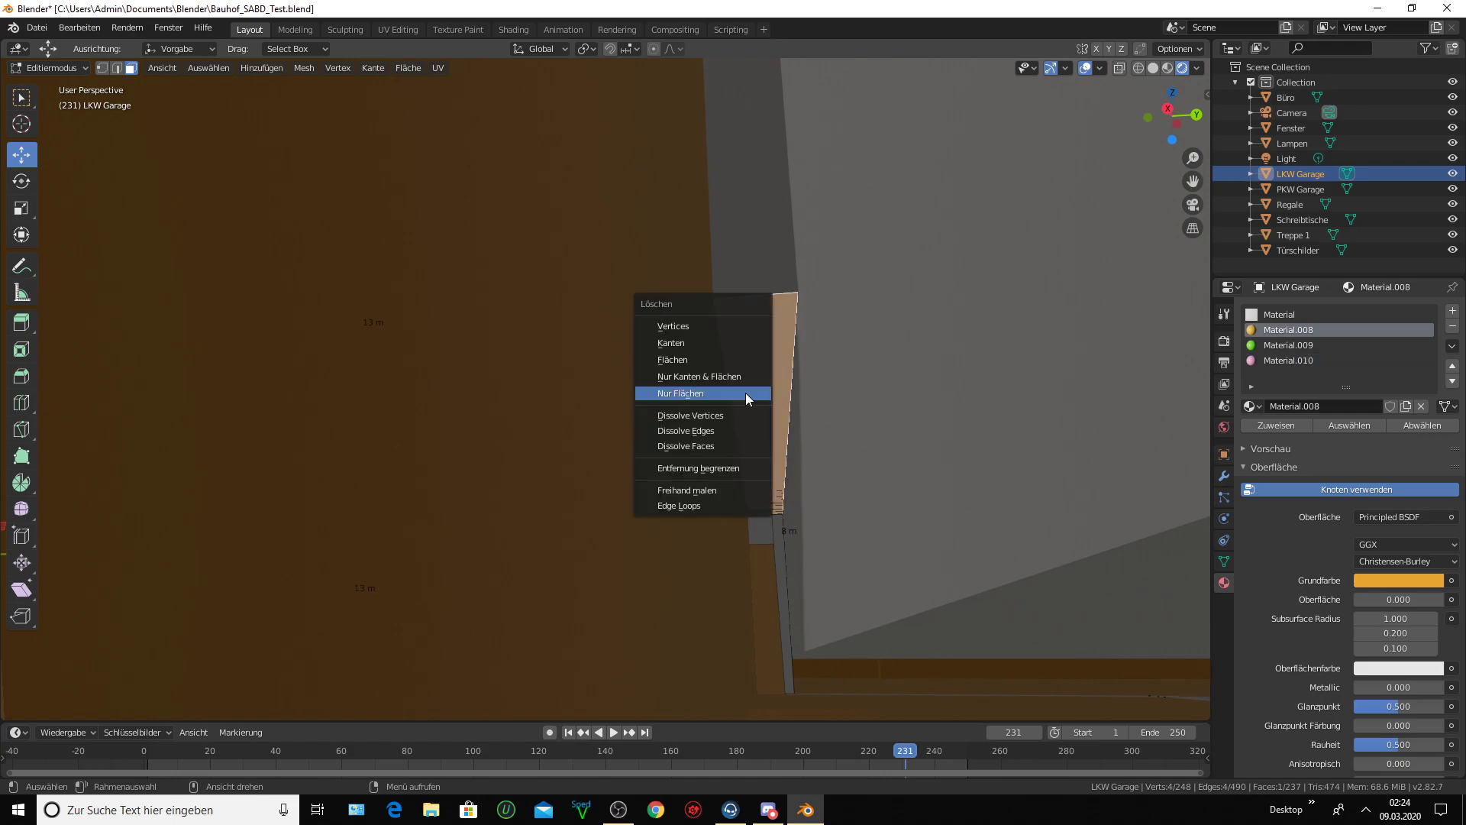
left_click(746, 393)
middle_click_drag(772, 499, 791, 487)
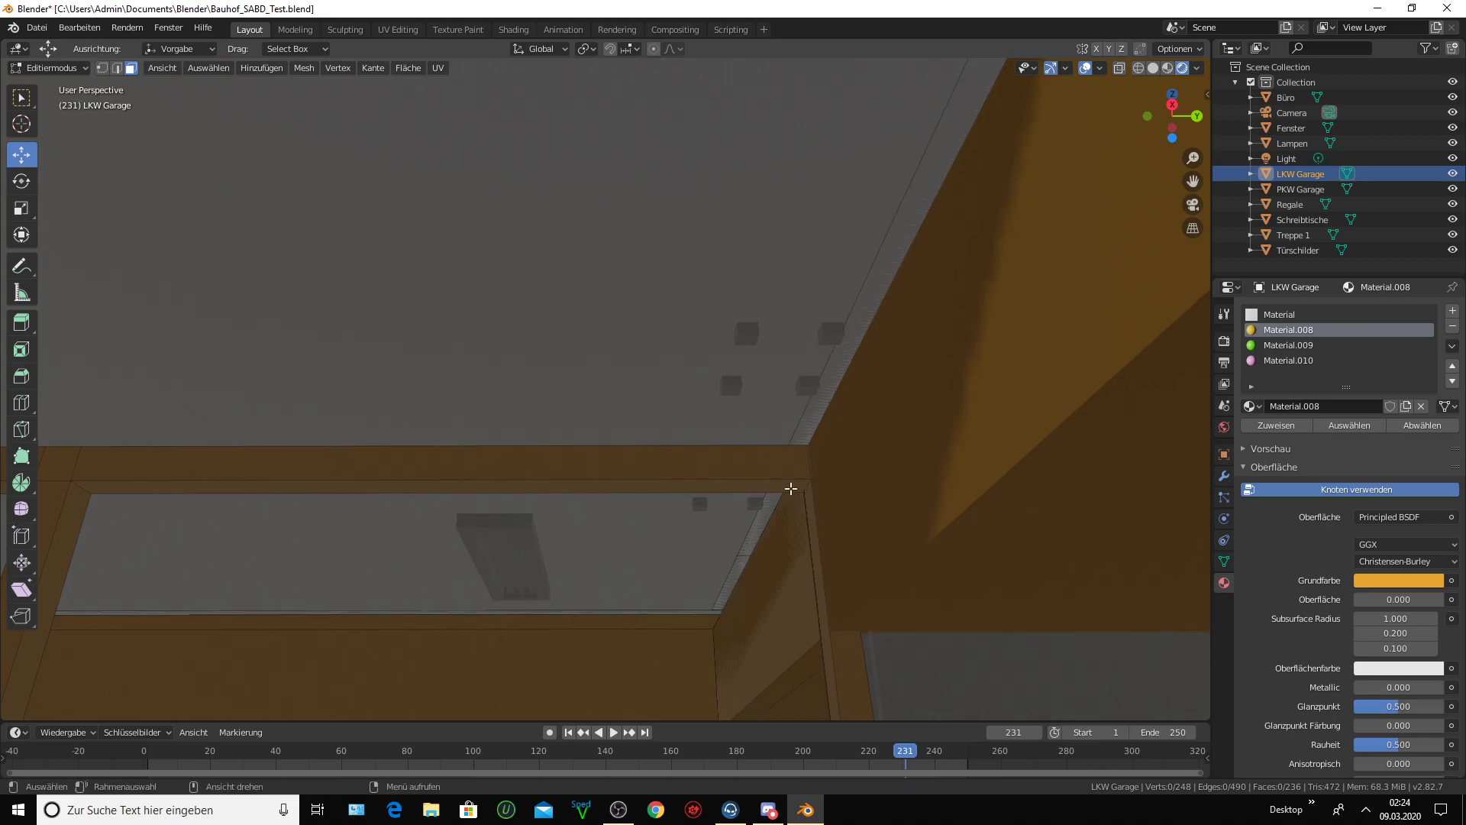
left_click(787, 540)
key("x")
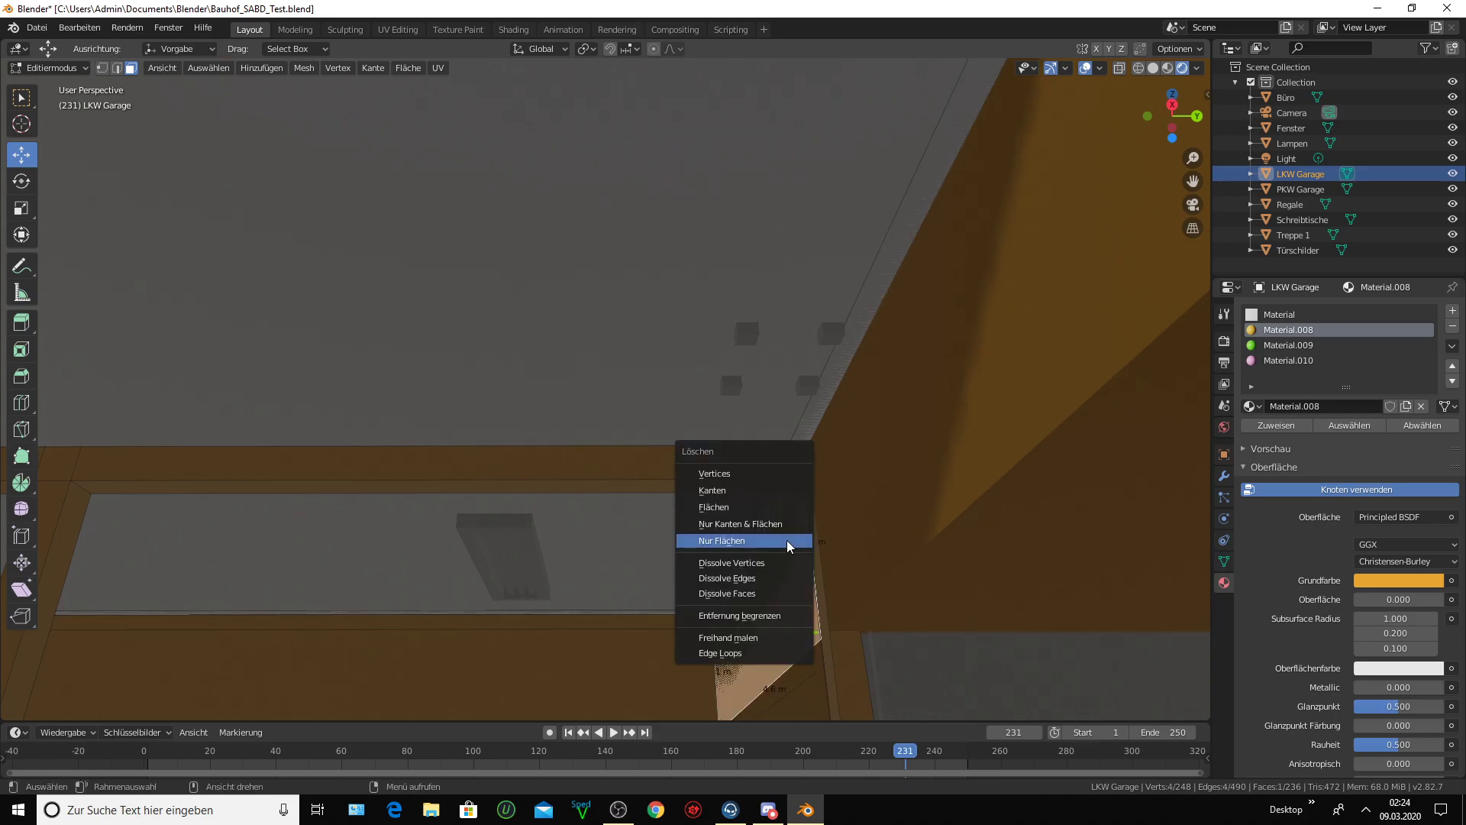
left_click(788, 540)
- Delete four thin strips along the ceiling edge, using Only Faces for each
middle_click_drag(785, 540, 867, 501)
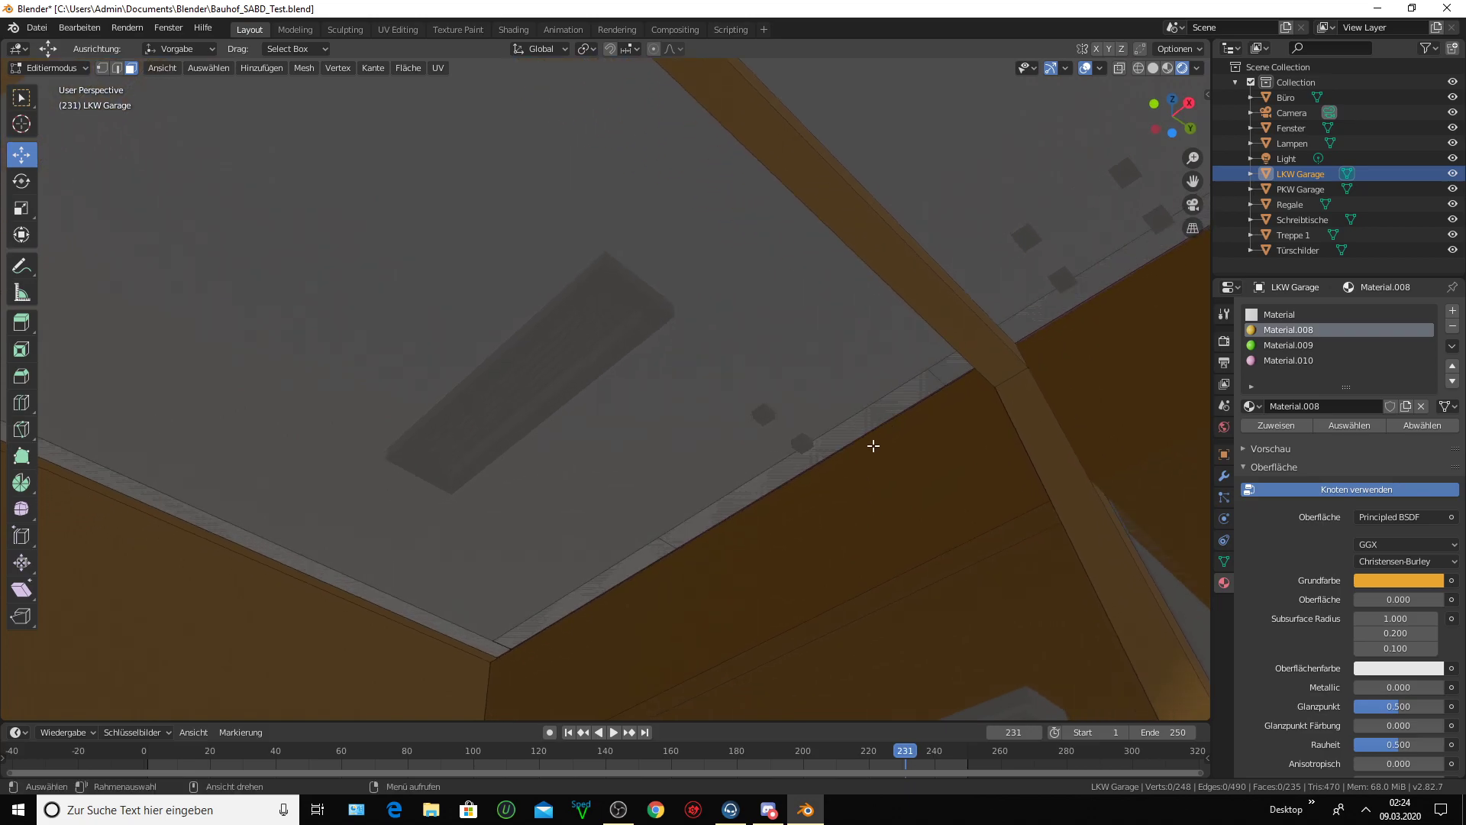
mouse_move(873, 445)
middle_mouse_down()
mouse_move(883, 418)
mouse_move(812, 425)
mouse_move(795, 442)
middle_mouse_up()
left_click(805, 418)
left_click(718, 464)
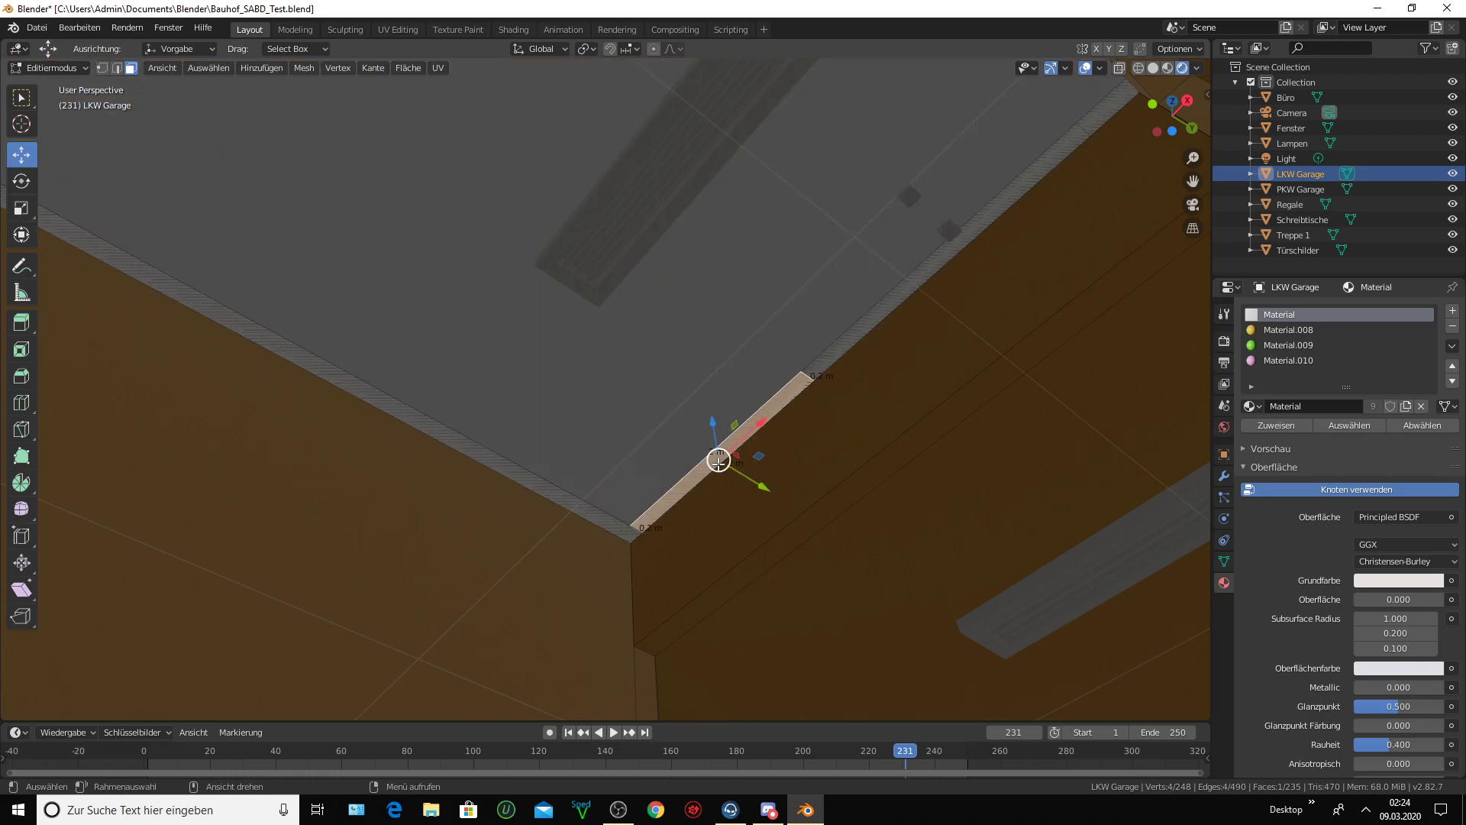
key("x")
left_click(718, 463)
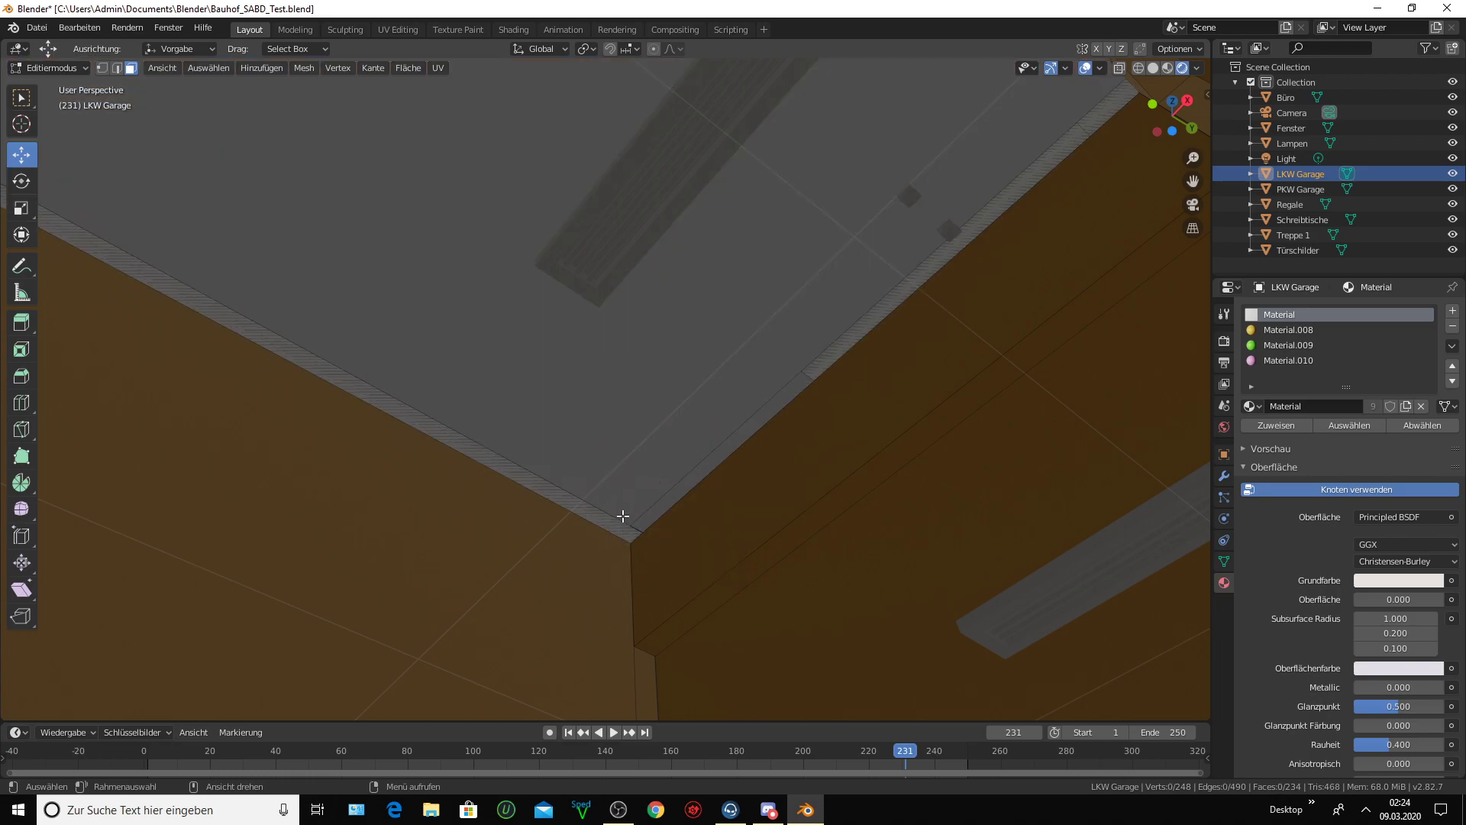
left_click(623, 516)
key("x")
left_click(623, 527)
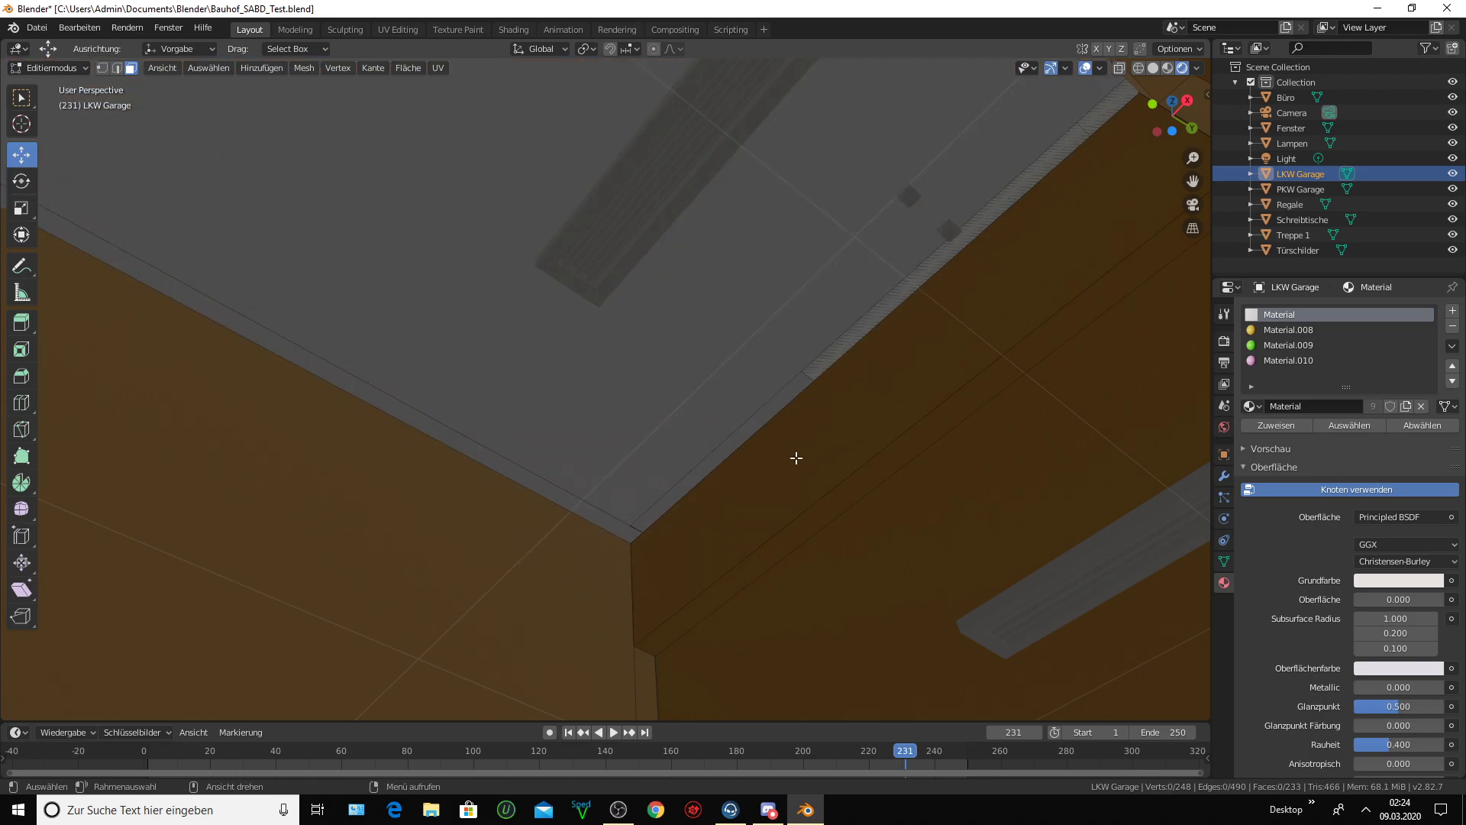
left_click(824, 376)
key("x")
left_click(831, 363)
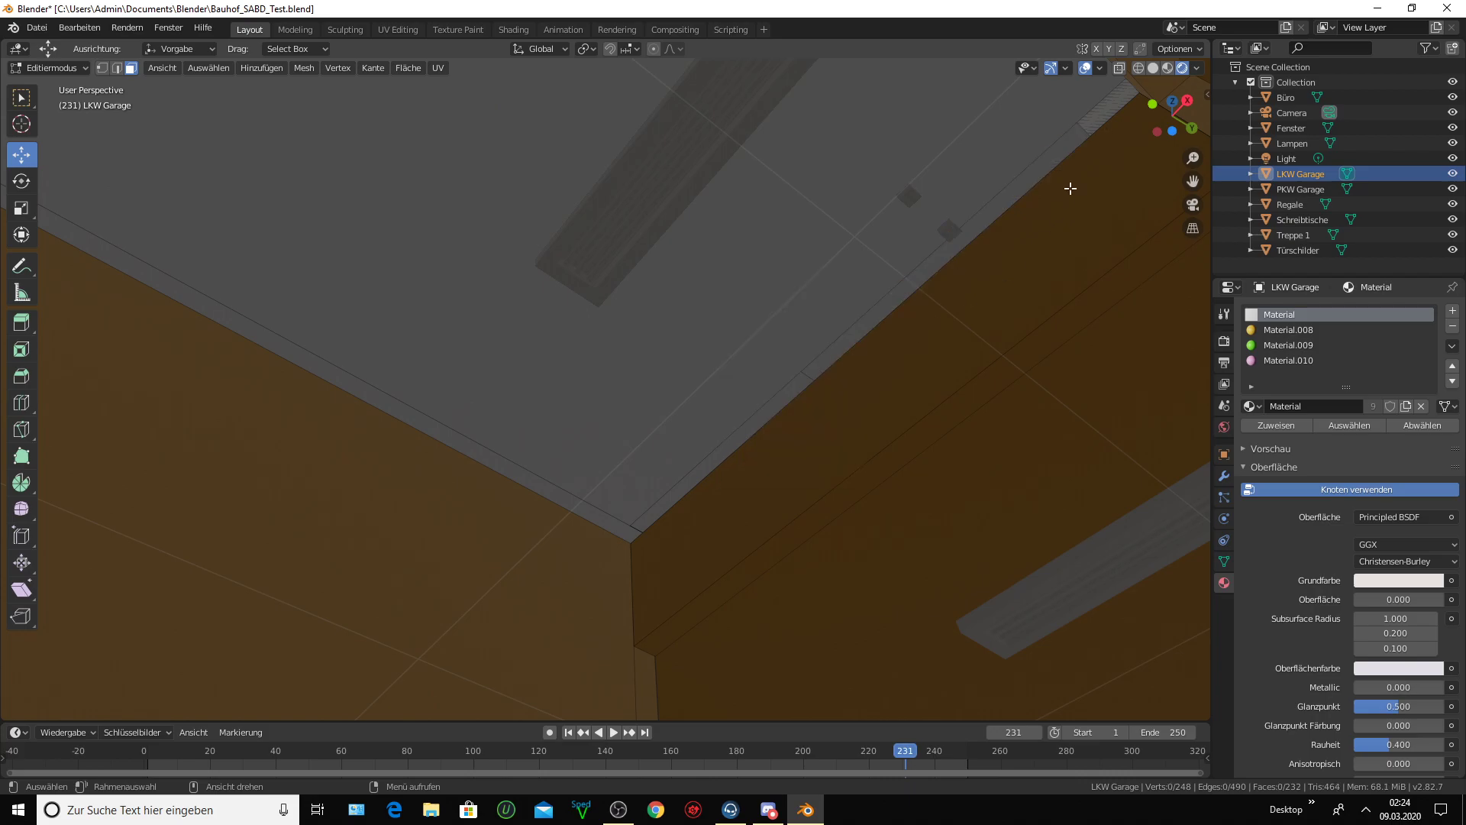
left_click(1099, 121)
key("x")
left_click(1100, 124)
- Assign the orange Material.008 to two more ceiling faces
middle_click_drag(712, 482, 777, 472)
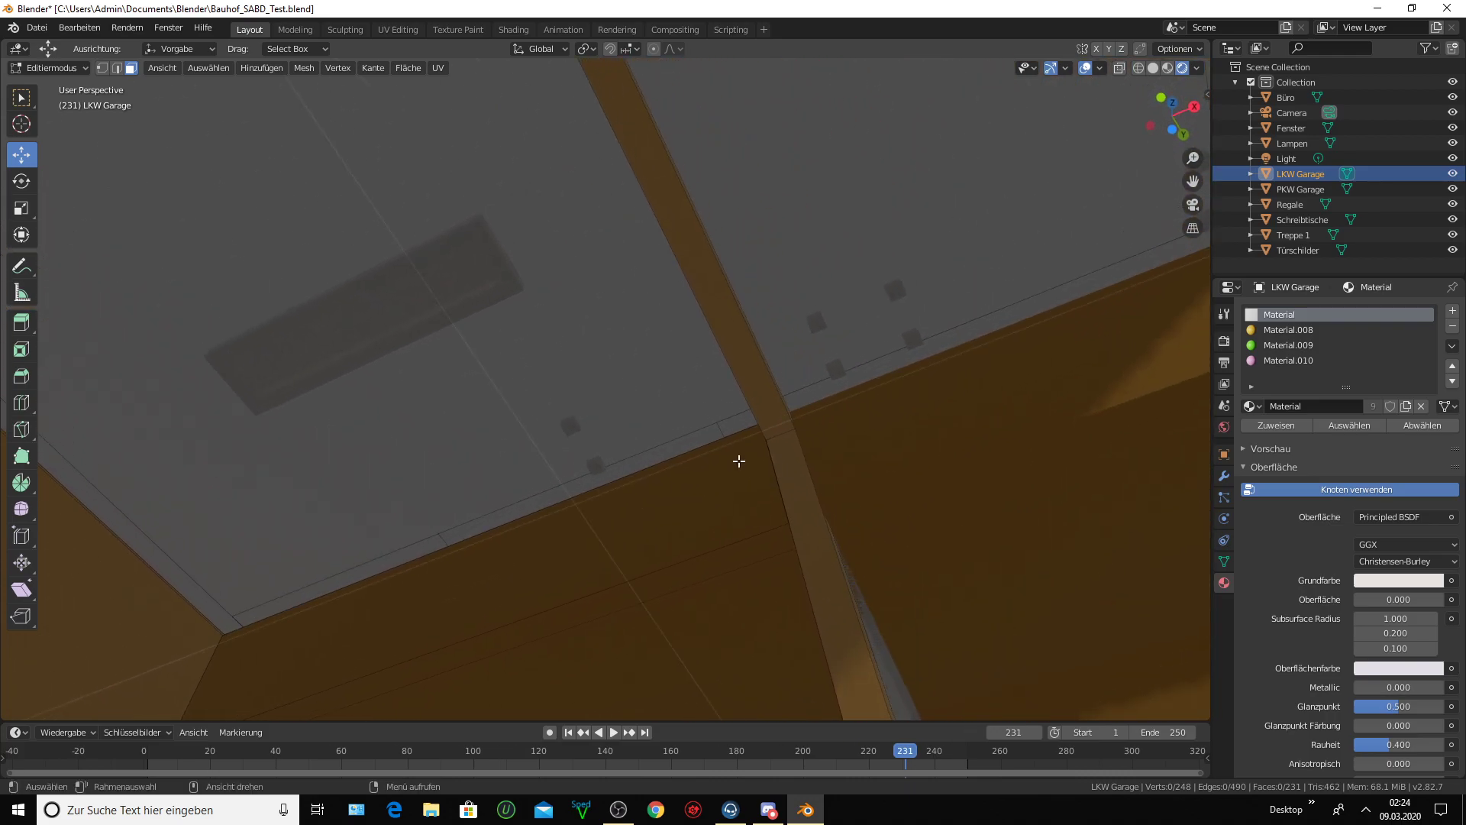
left_click(700, 441)
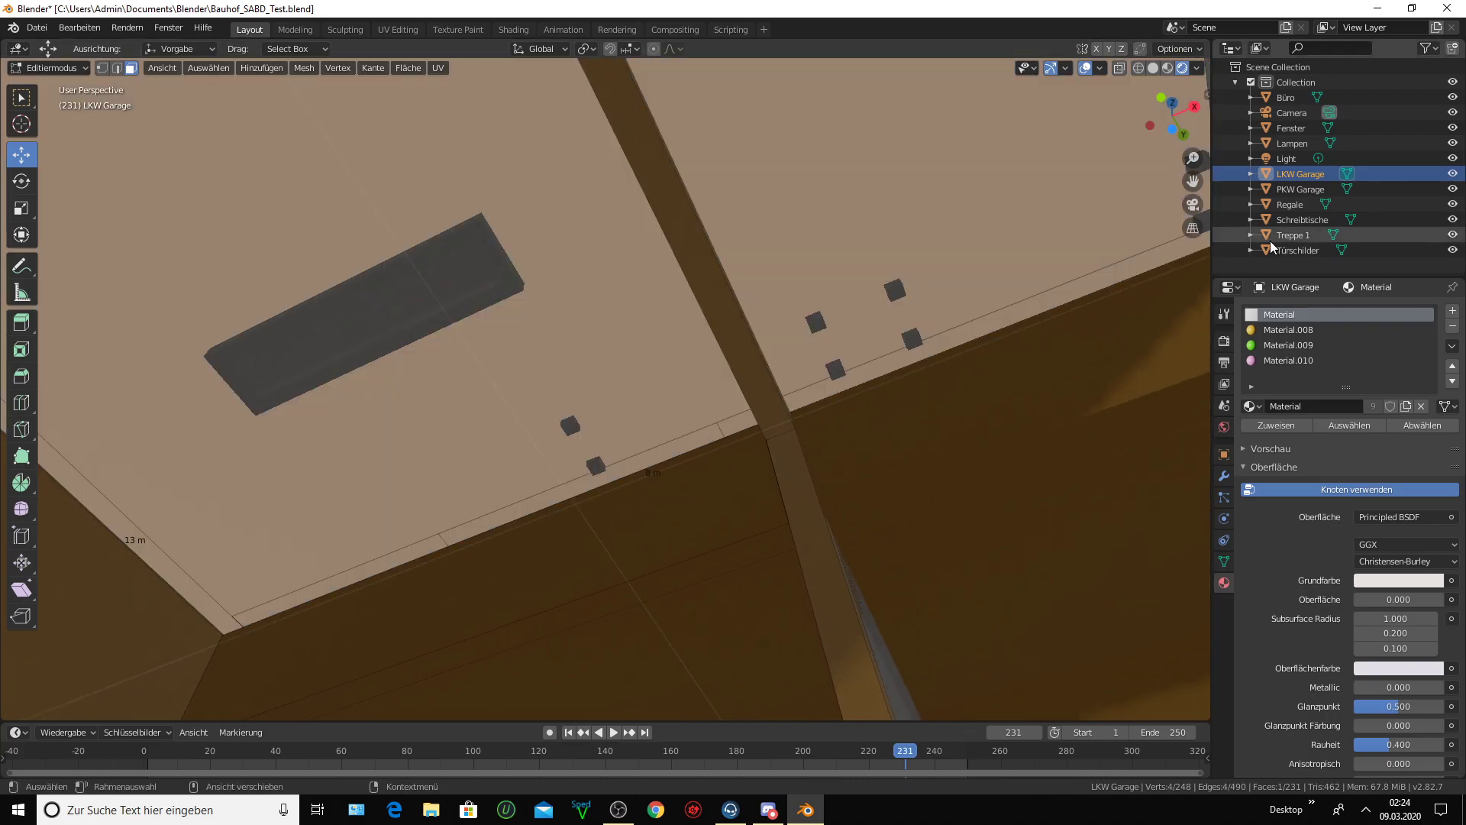
left_click(1291, 329)
left_click(1286, 426)
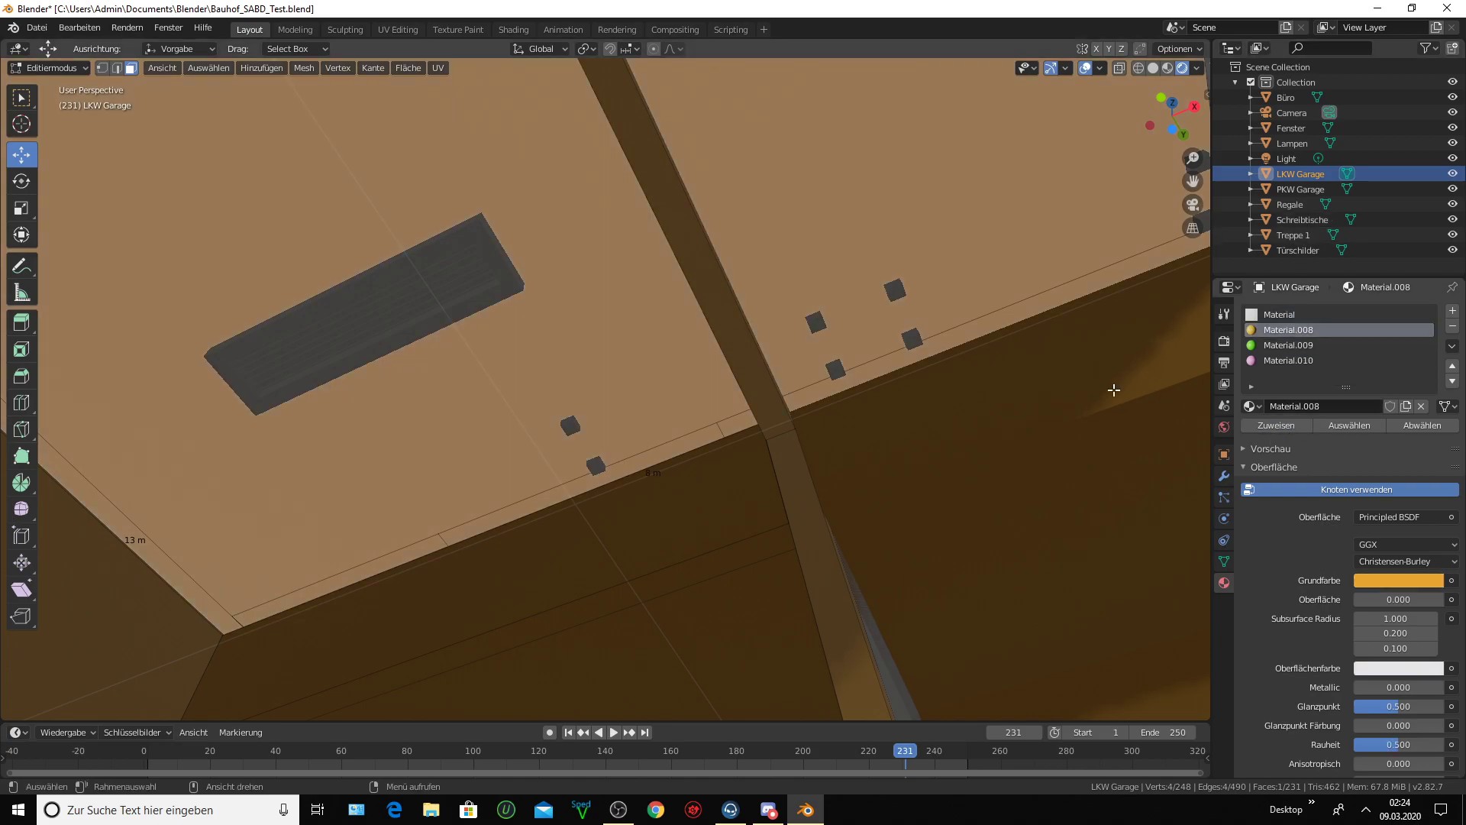
left_click(966, 403)
- Orbit, pan and zoom around the ceiling beams and the grey door panel
middle_click_drag(977, 485, 975, 514)
left_click_drag(1191, 181, 774, 422)
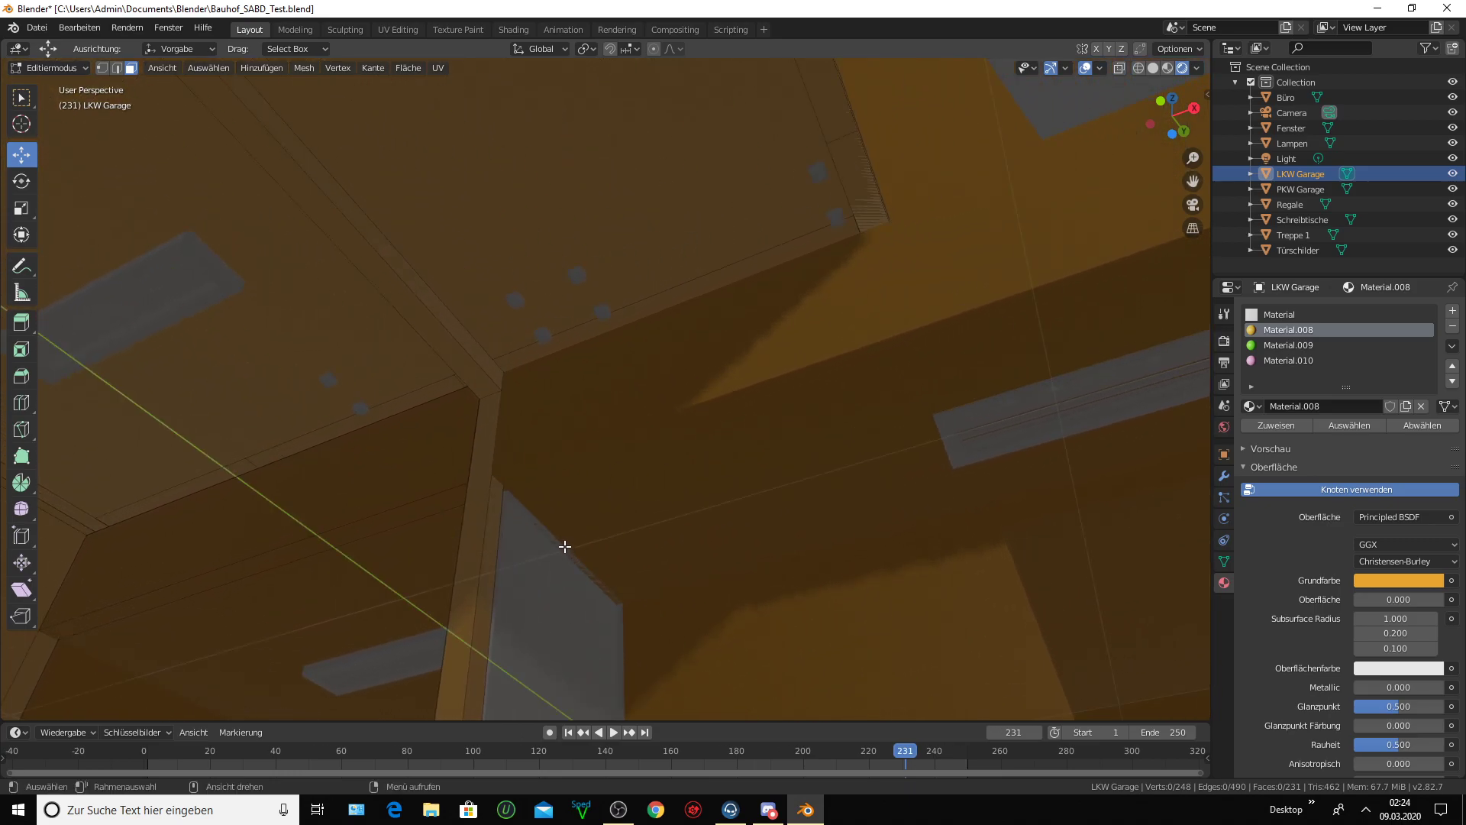
middle_click_drag(630, 533, 599, 546)
mouse_move(664, 507)
middle_mouse_down()
mouse_move(694, 491)
mouse_move(631, 523)
middle_mouse_up()
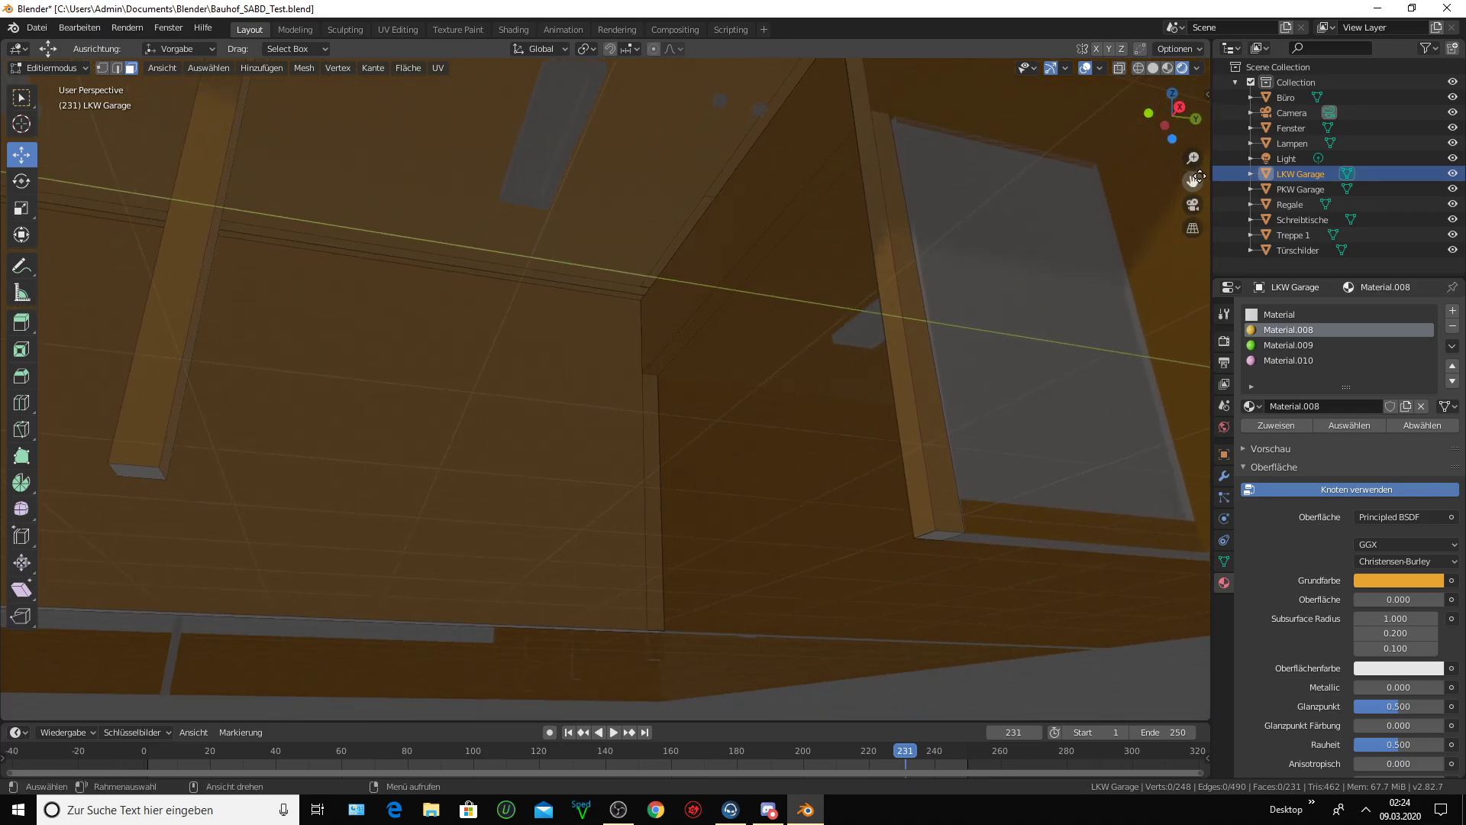
left_click_drag(1193, 181, 862, 399)
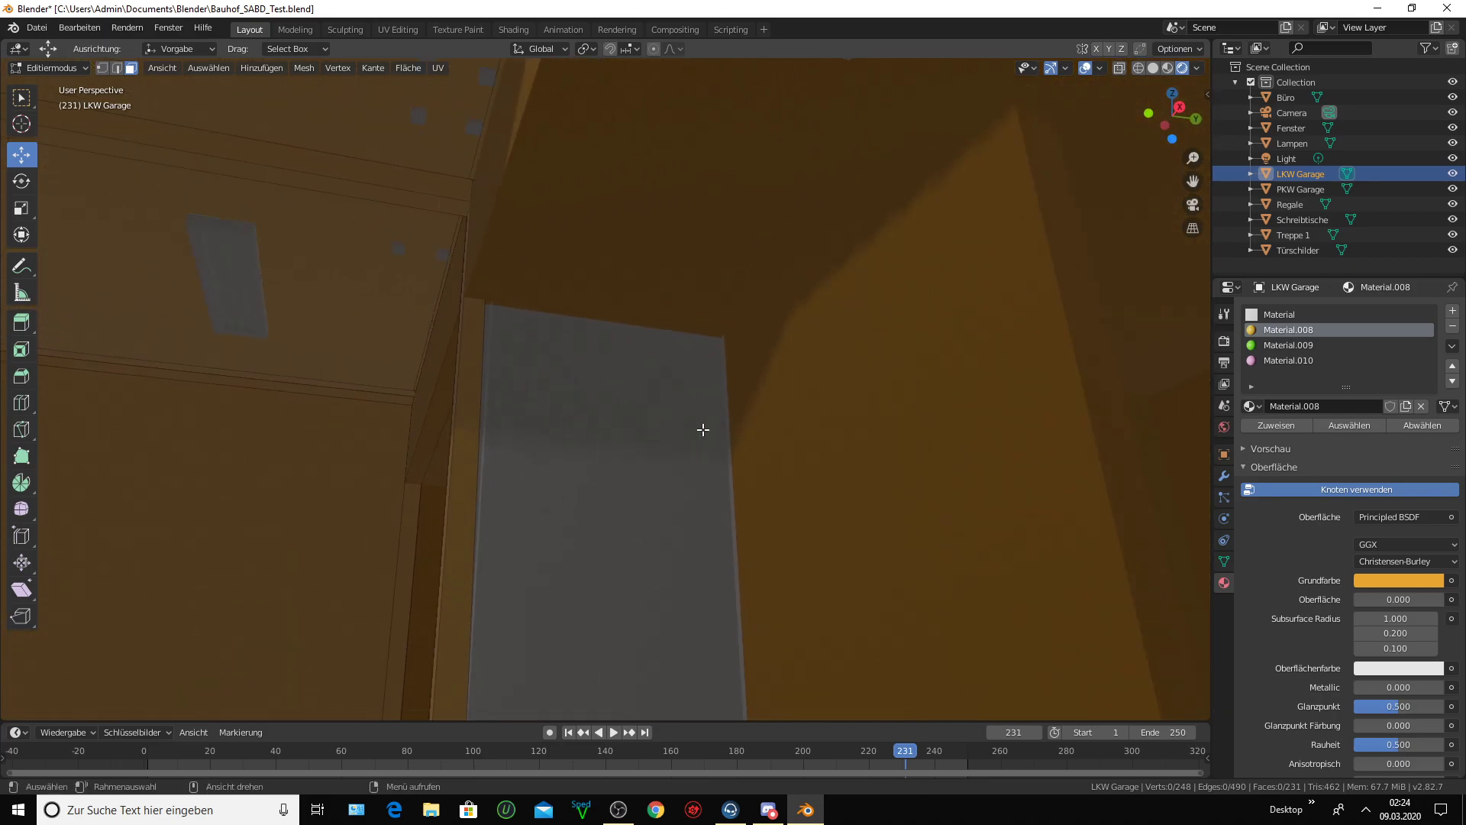
scroll(703, 430, "up", 2)
scroll(702, 429, "up", 1)
scroll(707, 429, "down", 1)
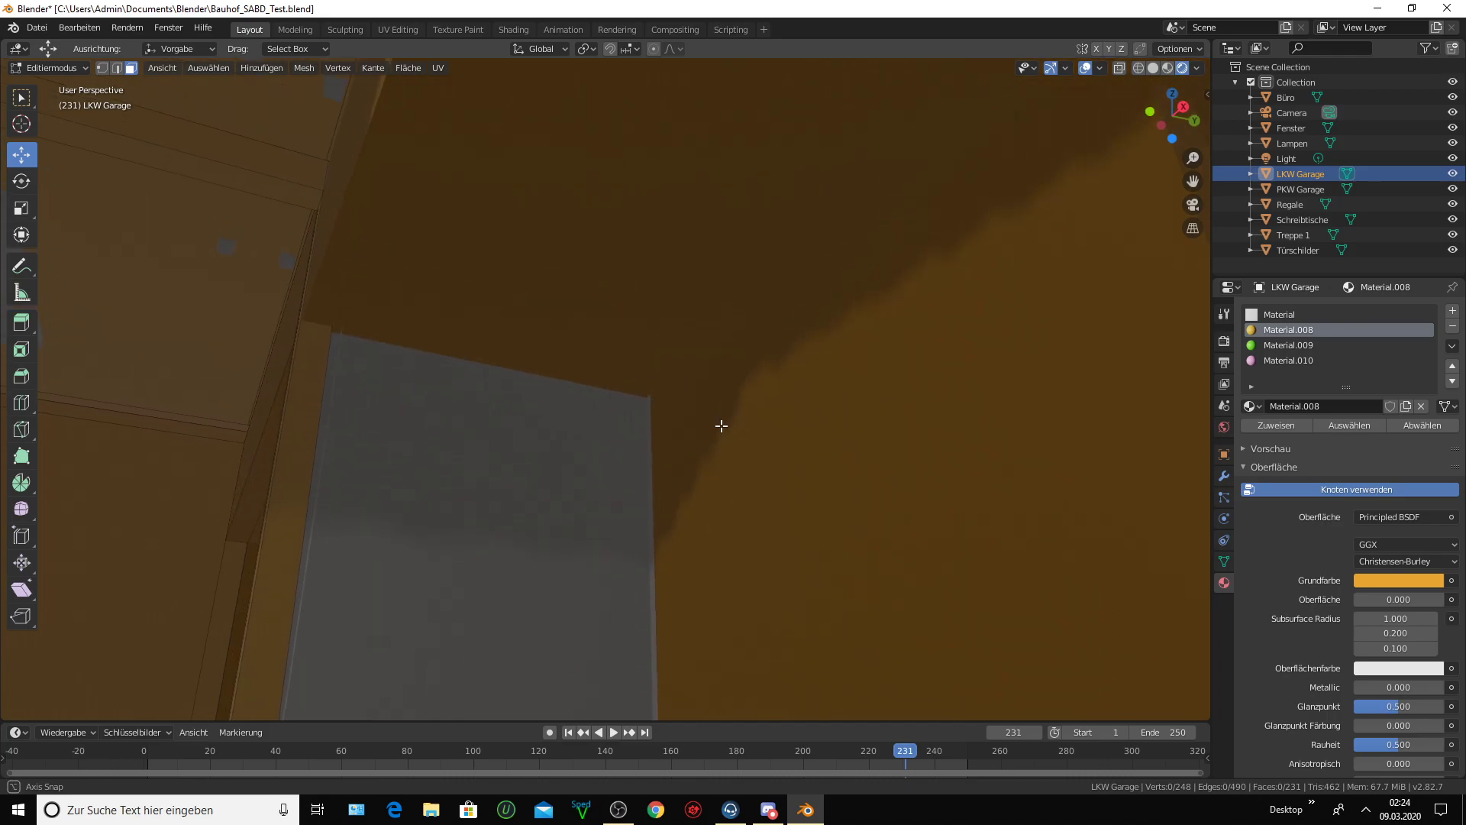
scroll(707, 429, "up", 2)
mouse_move(620, 443)
middle_mouse_down()
mouse_move(514, 484)
mouse_move(602, 463)
mouse_move(654, 422)
mouse_move(625, 435)
middle_mouse_up()
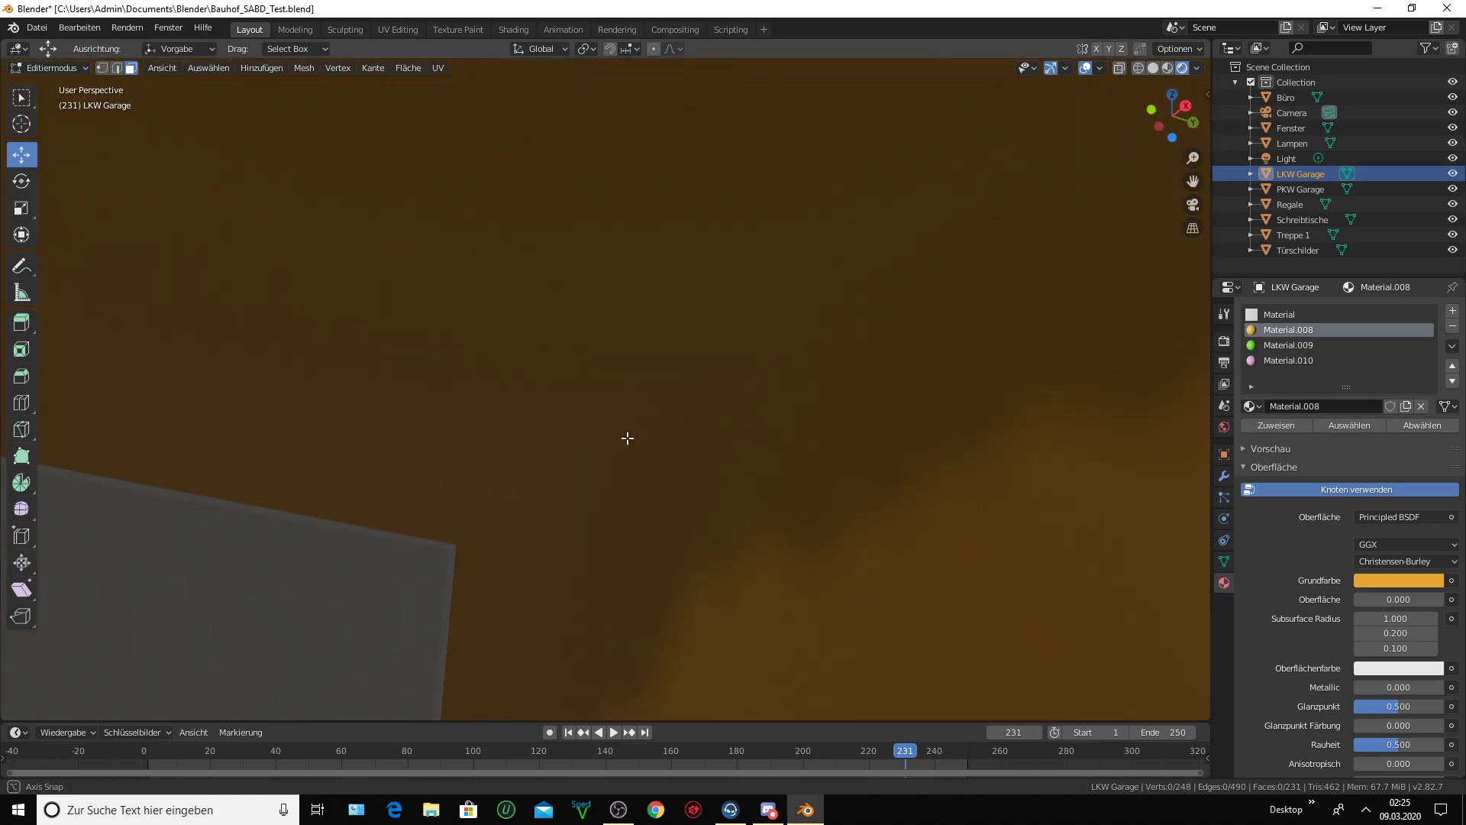
left_click_drag(1203, 189, 1122, 252)
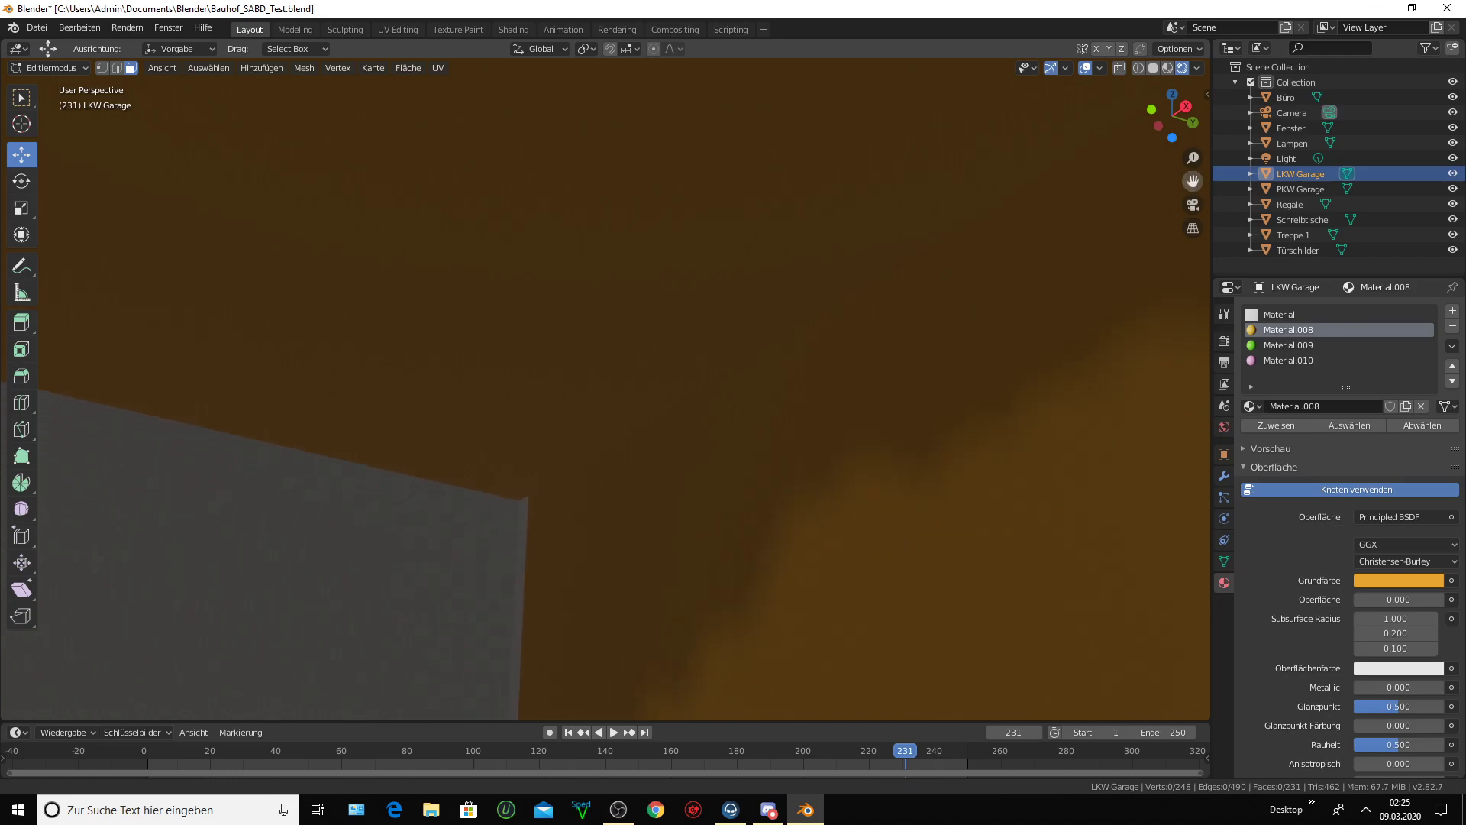
middle_click_drag(758, 518, 728, 536)
scroll(714, 542, "up", 3)
scroll(687, 565, "up", 3)
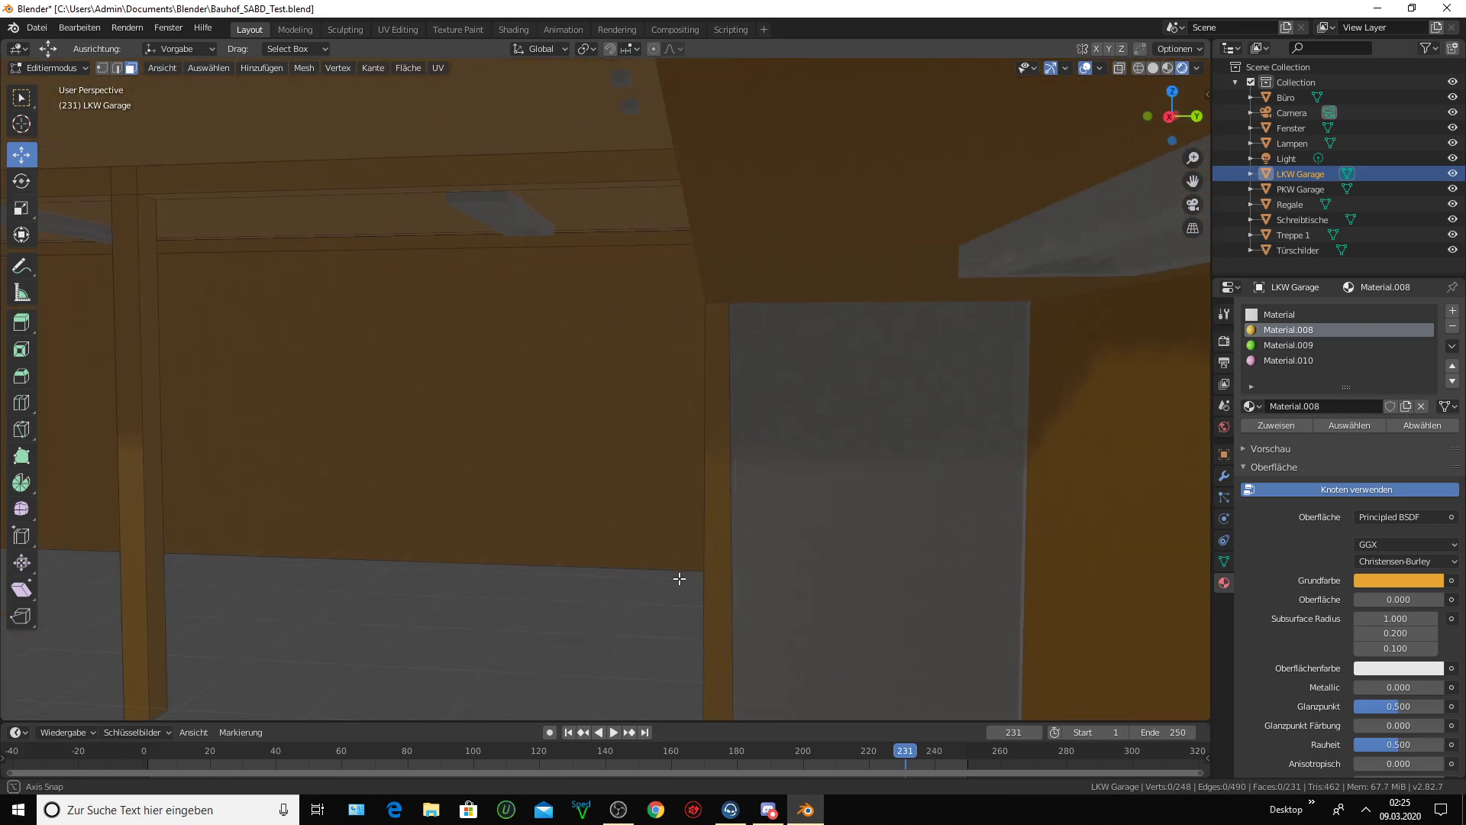
scroll(680, 580, "up", 3)
scroll(726, 586, "down", 3)
- Orbit and zoom in to view the orange garage walls and floor
middle_click_drag(753, 592, 786, 599)
scroll(785, 602, "up", 2)
scroll(786, 601, "up", 2)
scroll(786, 600, "up", 2)
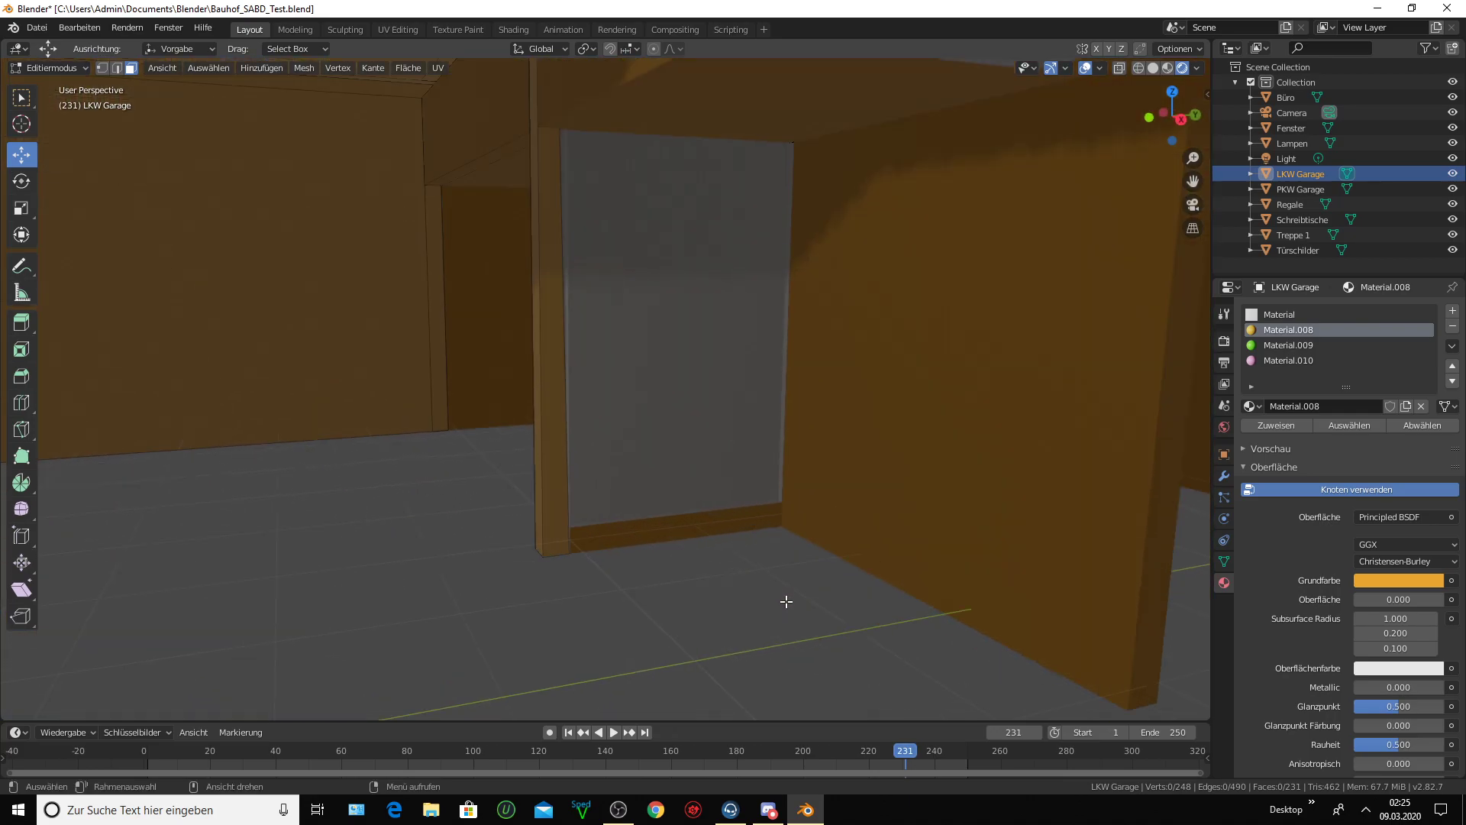
scroll(786, 600, "up", 1)
scroll(745, 557, "up", 1)
scroll(744, 557, "up", 2)
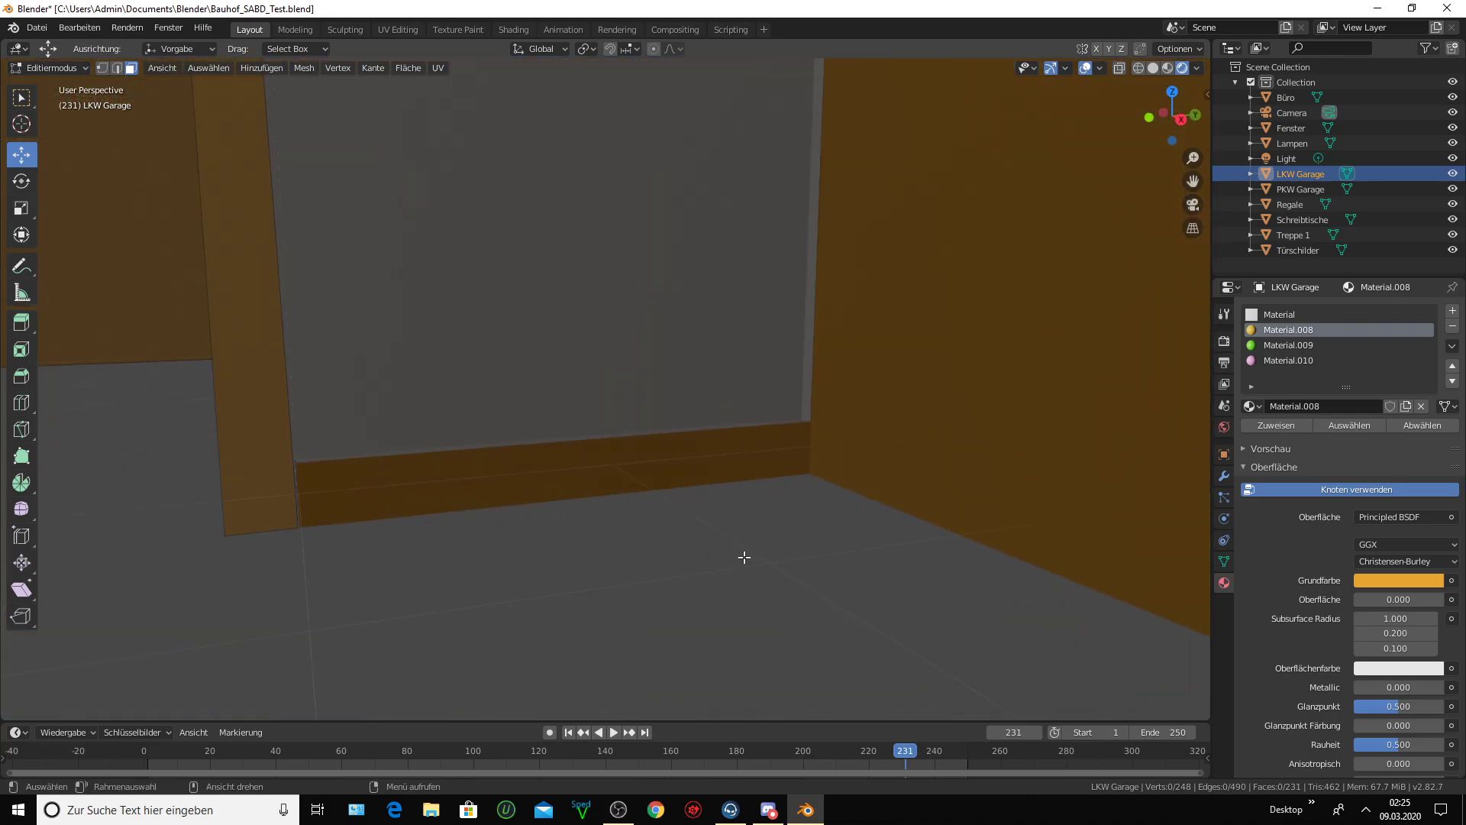
scroll(597, 510, "down", 2)
- Pan and orbit around the wall corner, door frame and back wall to inspect the interior
mouse_move(596, 510)
middle_mouse_down()
mouse_move(514, 491)
mouse_move(426, 341)
mouse_move(644, 270)
middle_mouse_up()
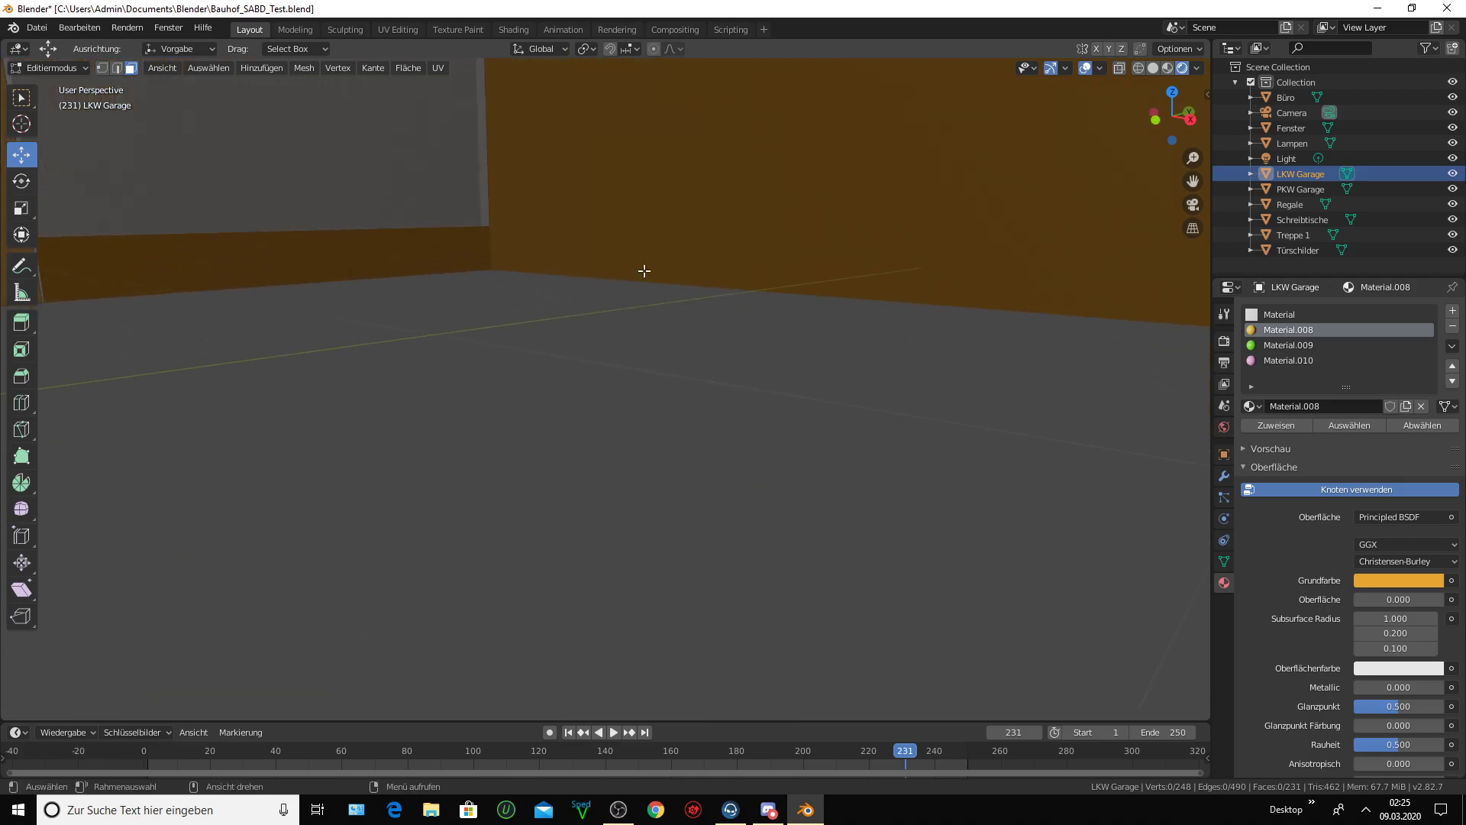
left_click_drag(1193, 181, 1367, 283)
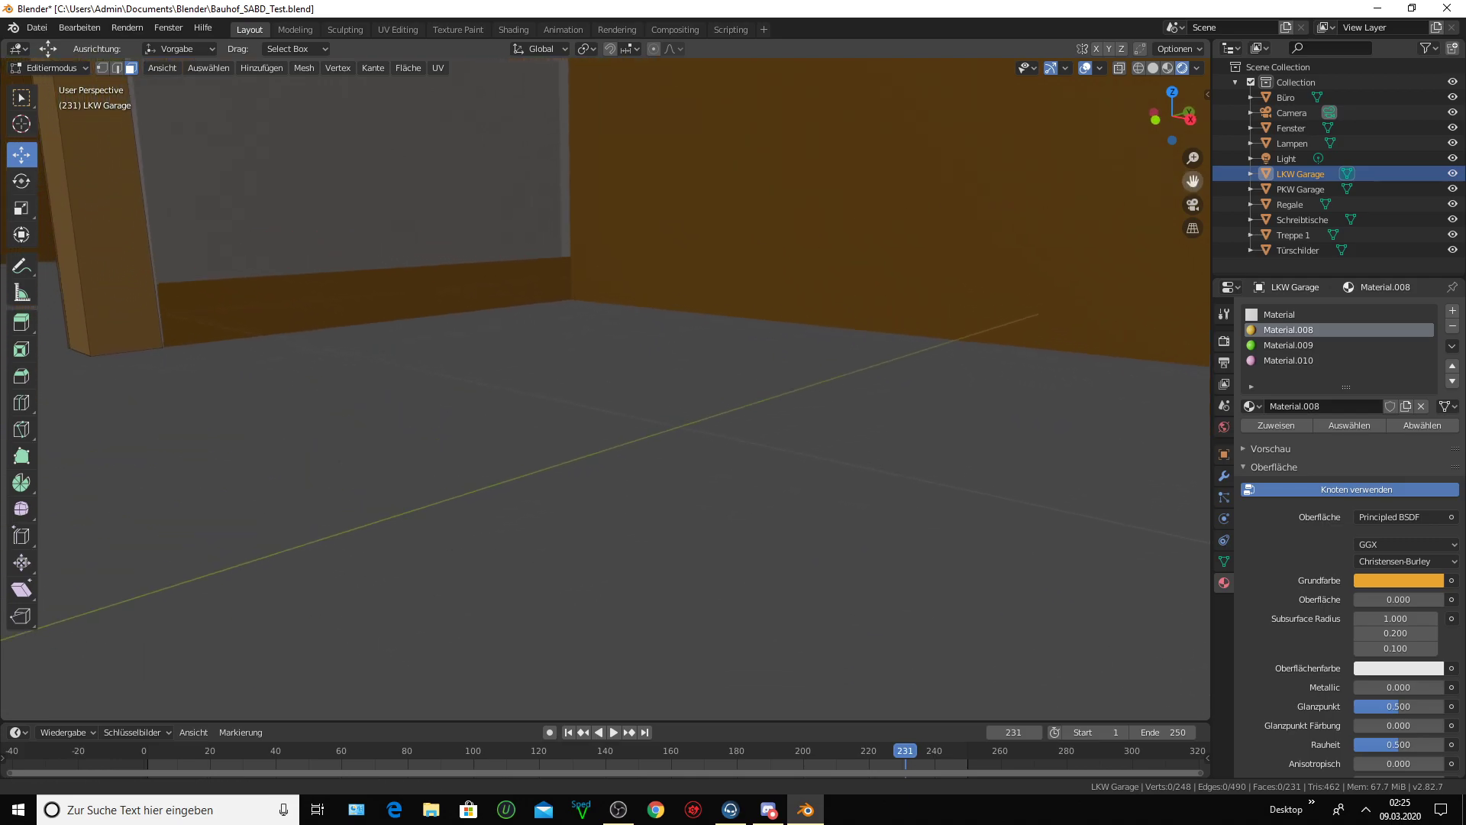
left_click_drag(1192, 181, 1367, 282)
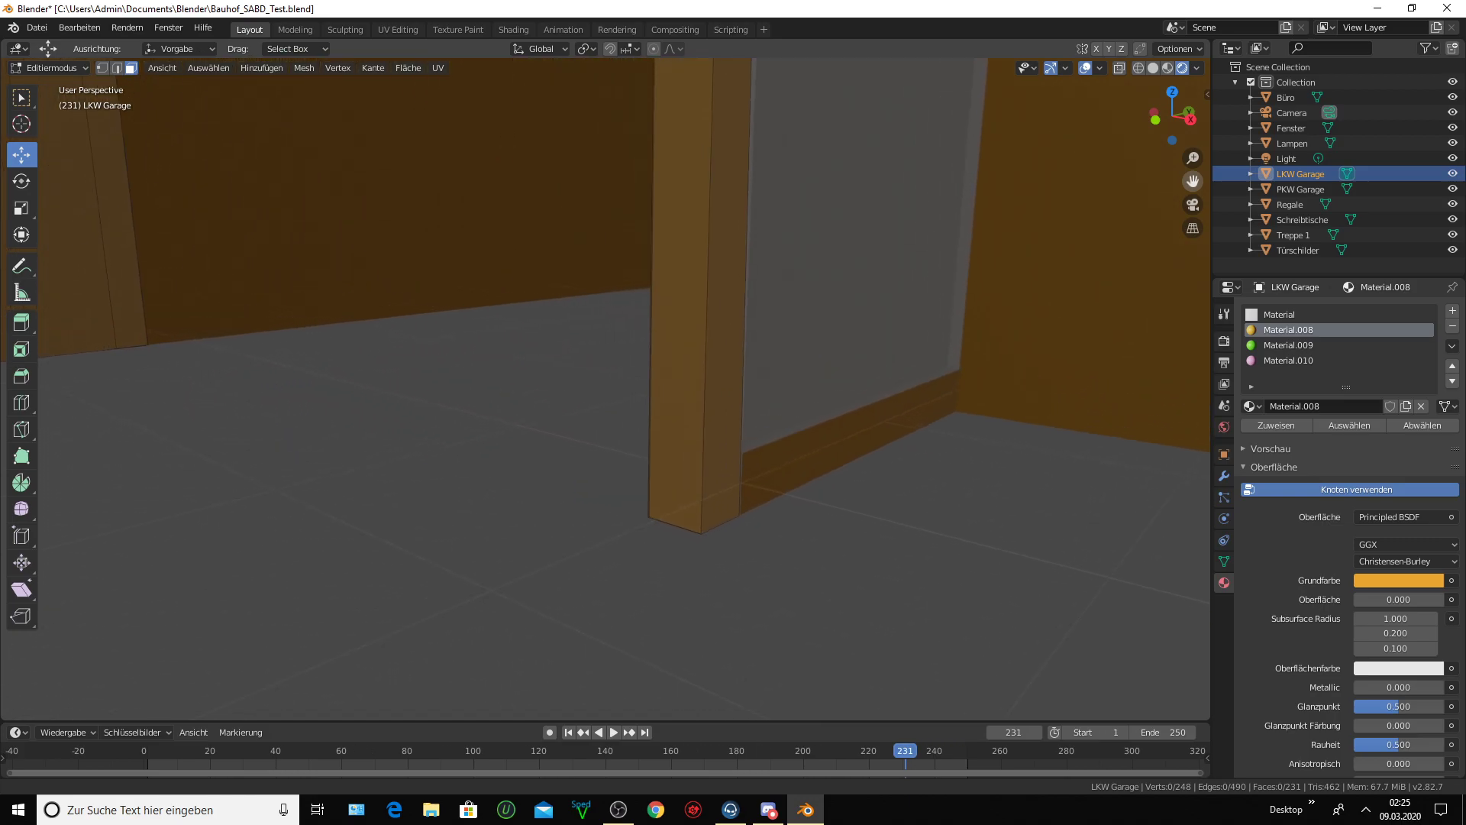
middle_click_drag(377, 219, 424, 233)
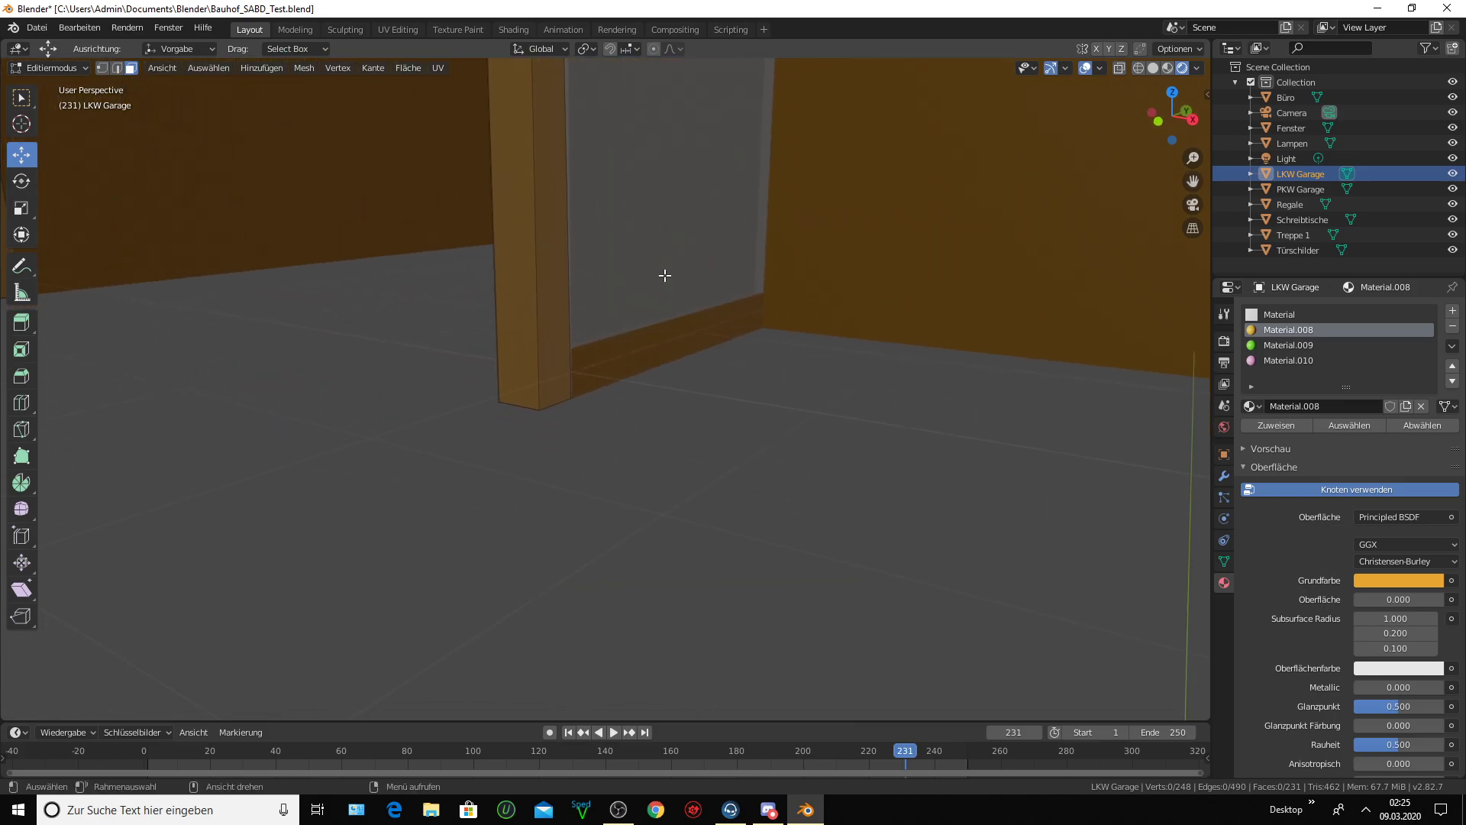
mouse_move(644, 275)
middle_mouse_down()
mouse_move(623, 273)
mouse_move(1026, 265)
middle_mouse_up()
left_click_drag(1189, 184, 1168, 191)
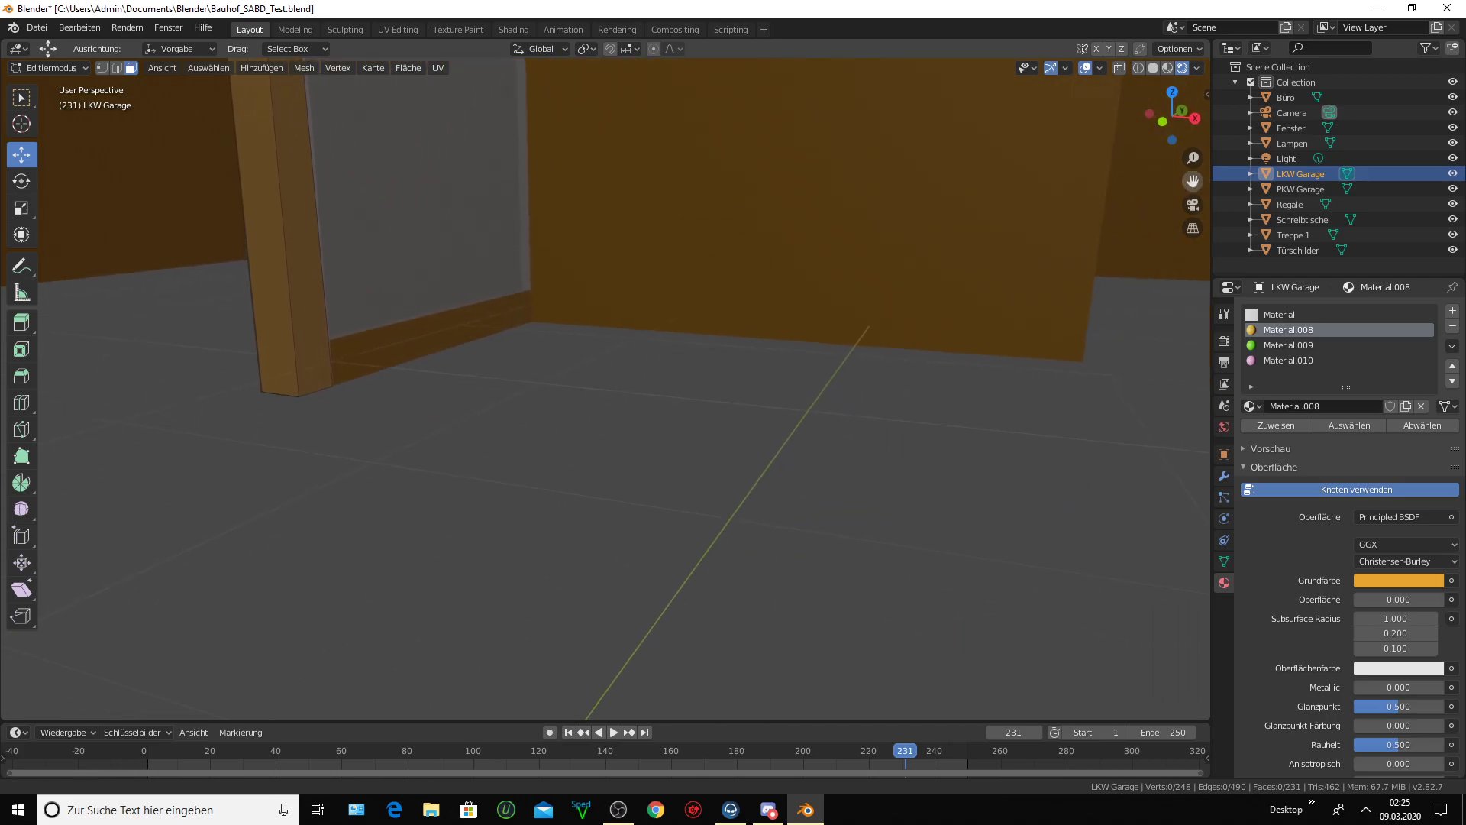
middle_click_drag(223, 317, 414, 330)
scroll(414, 330, "down", 1)
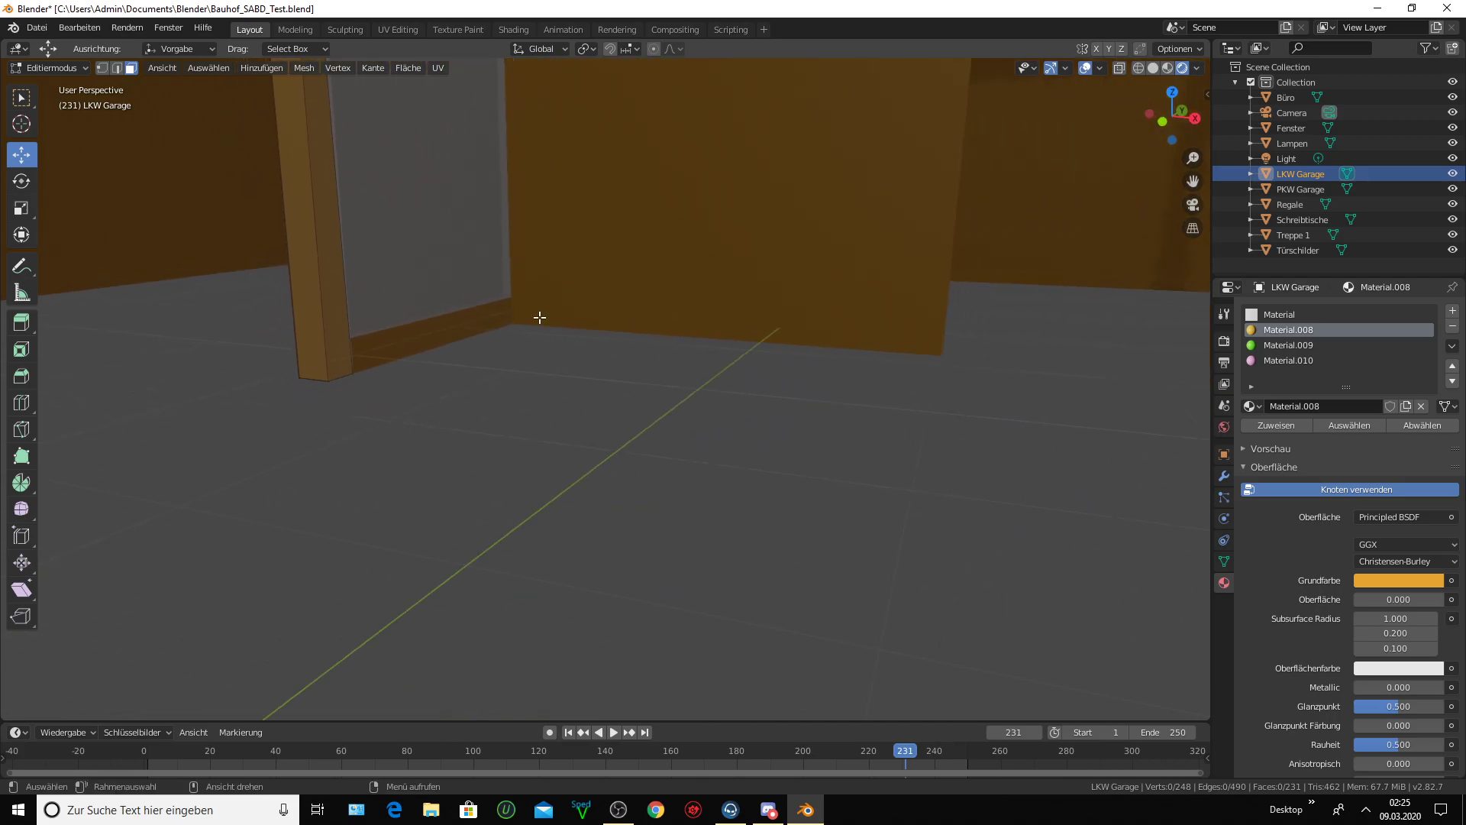
scroll(540, 318, "down", 1)
left_click_drag(1186, 183, 1183, 187)
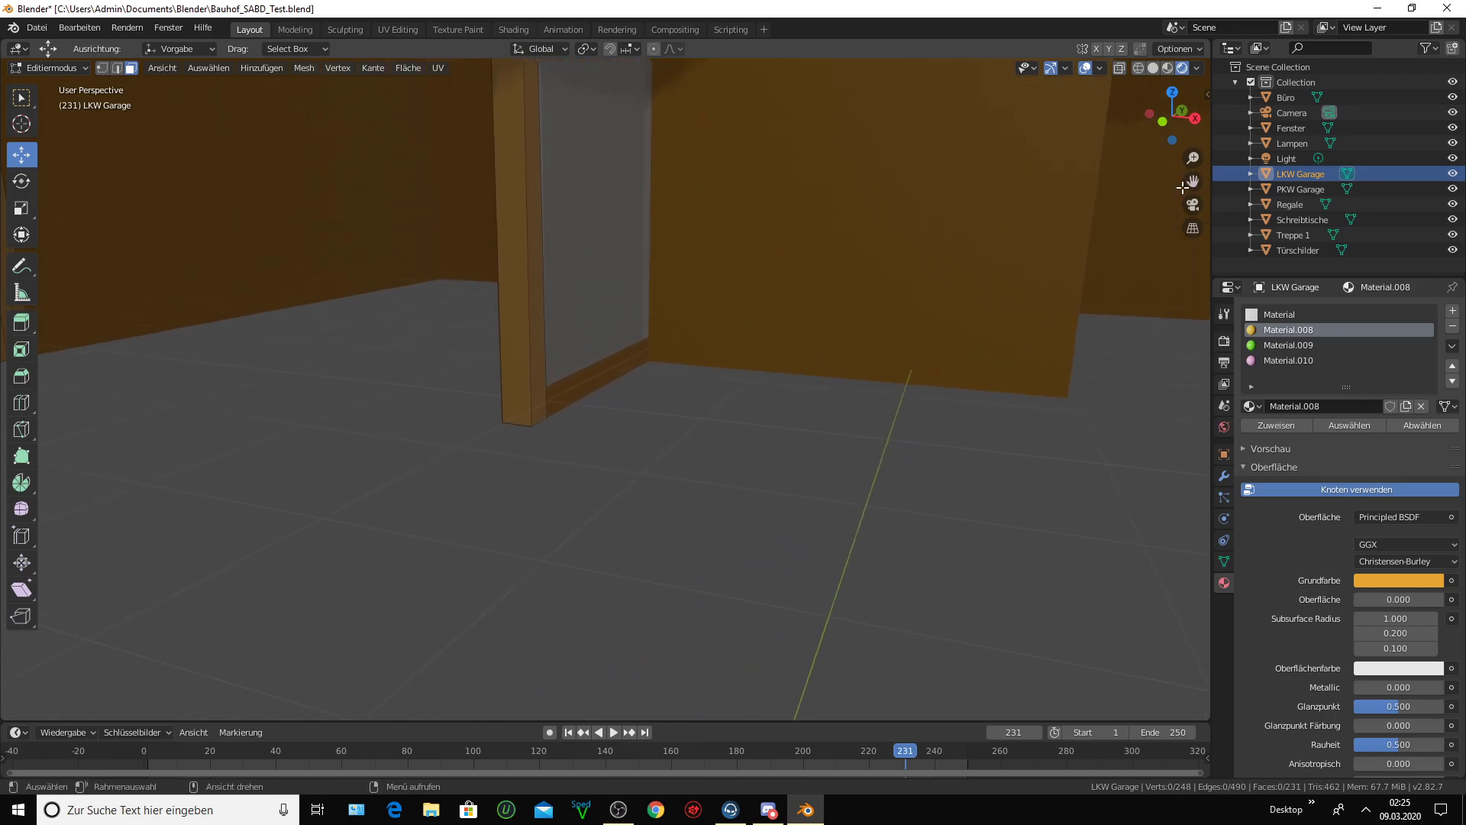
middle_click_drag(633, 304, 672, 311)
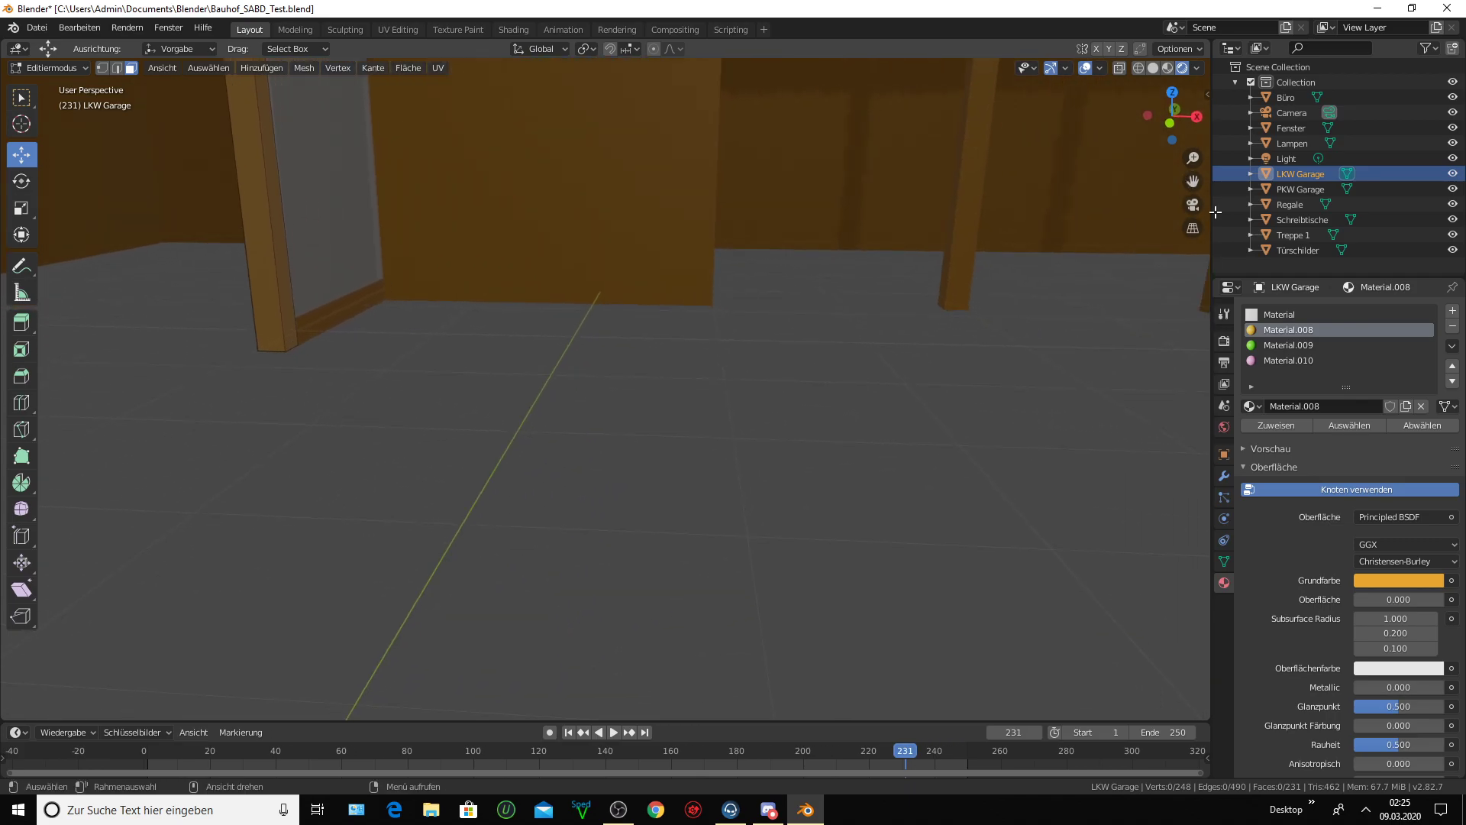
left_click_drag(1193, 181, 1193, 183)
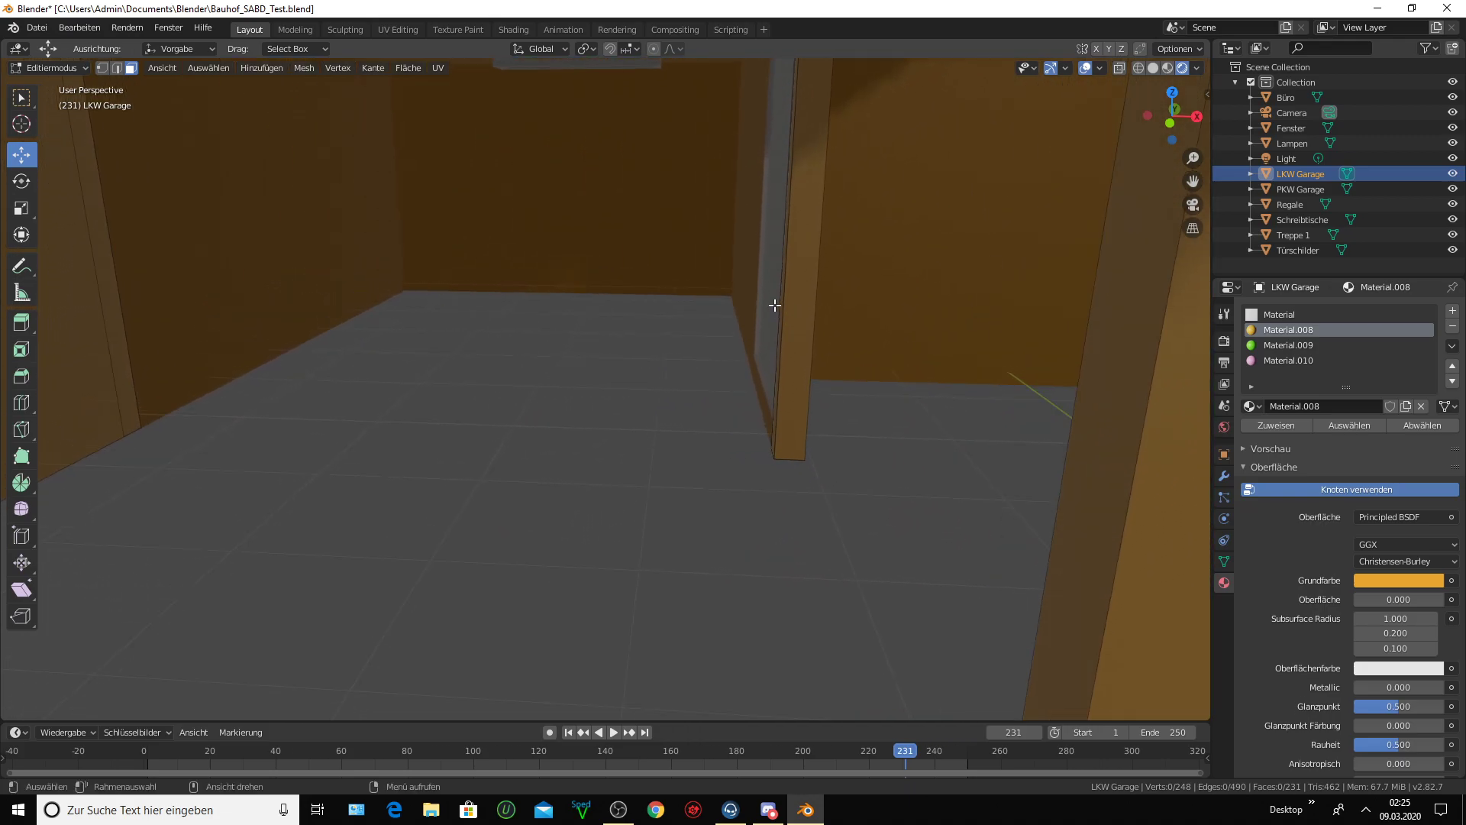
middle_click_drag(773, 305, 775, 304, "shift")
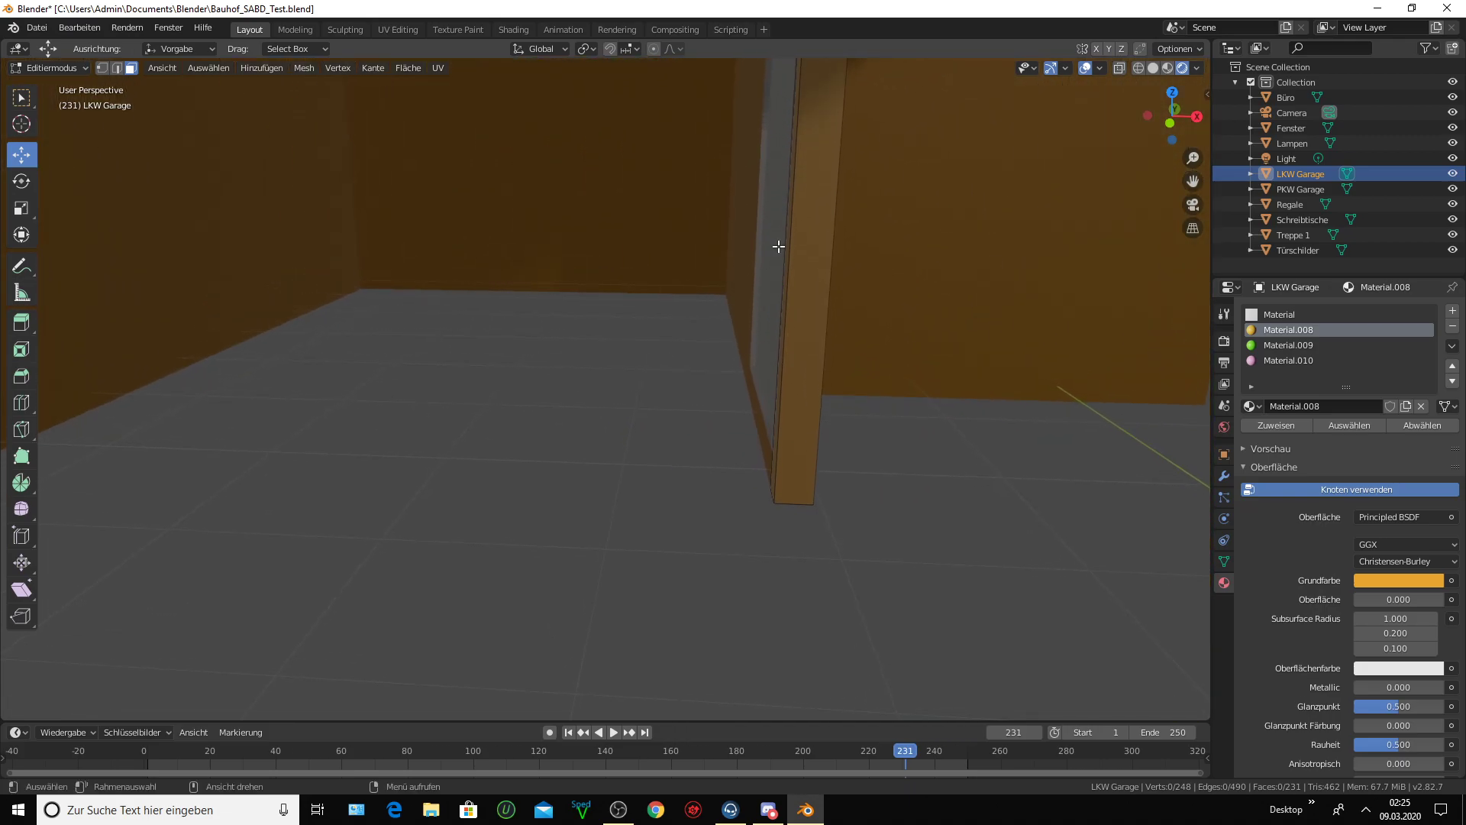
middle_click_drag(778, 252, 939, 225)
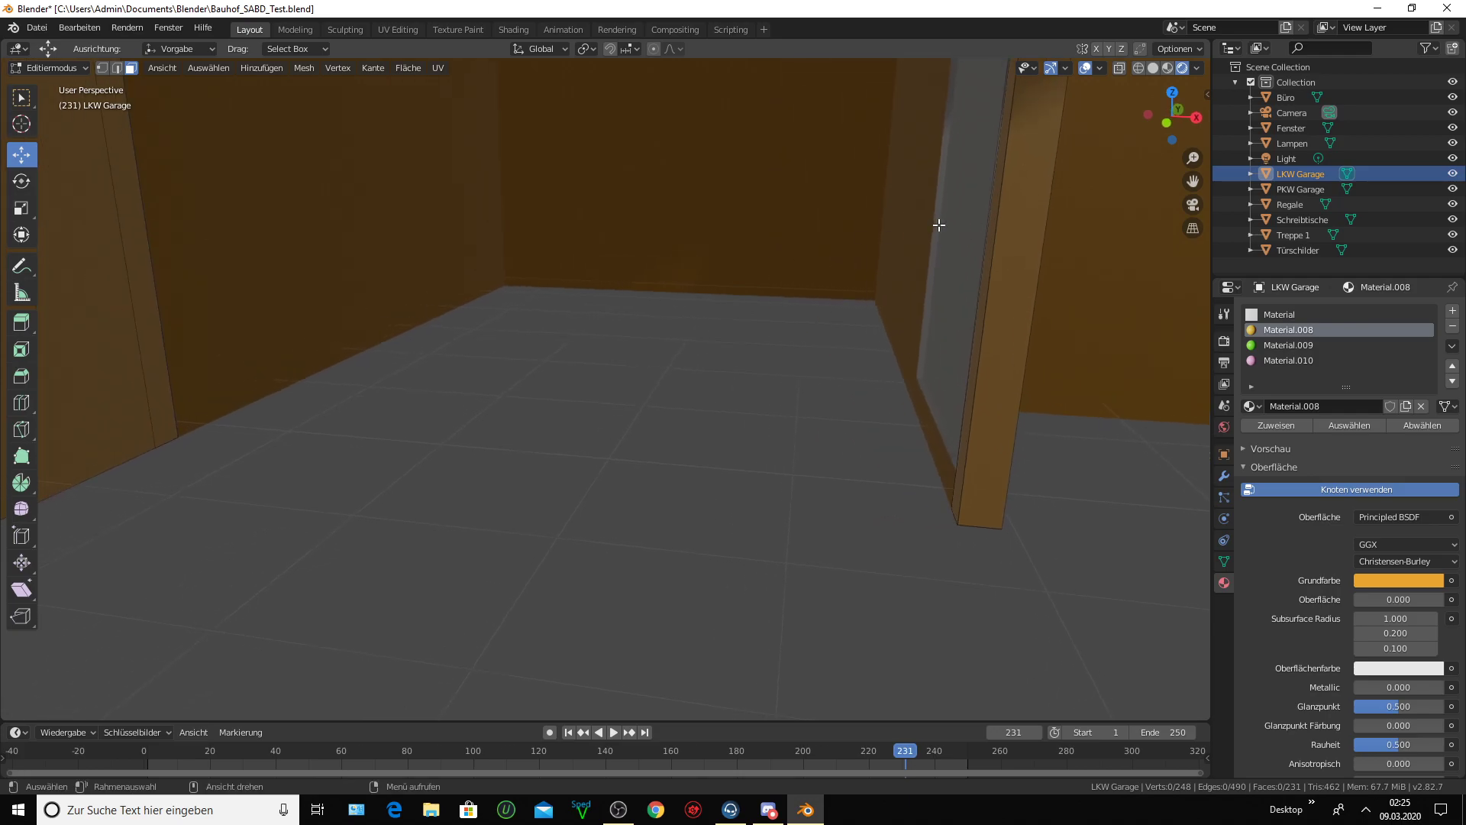
left_click(156, 358)
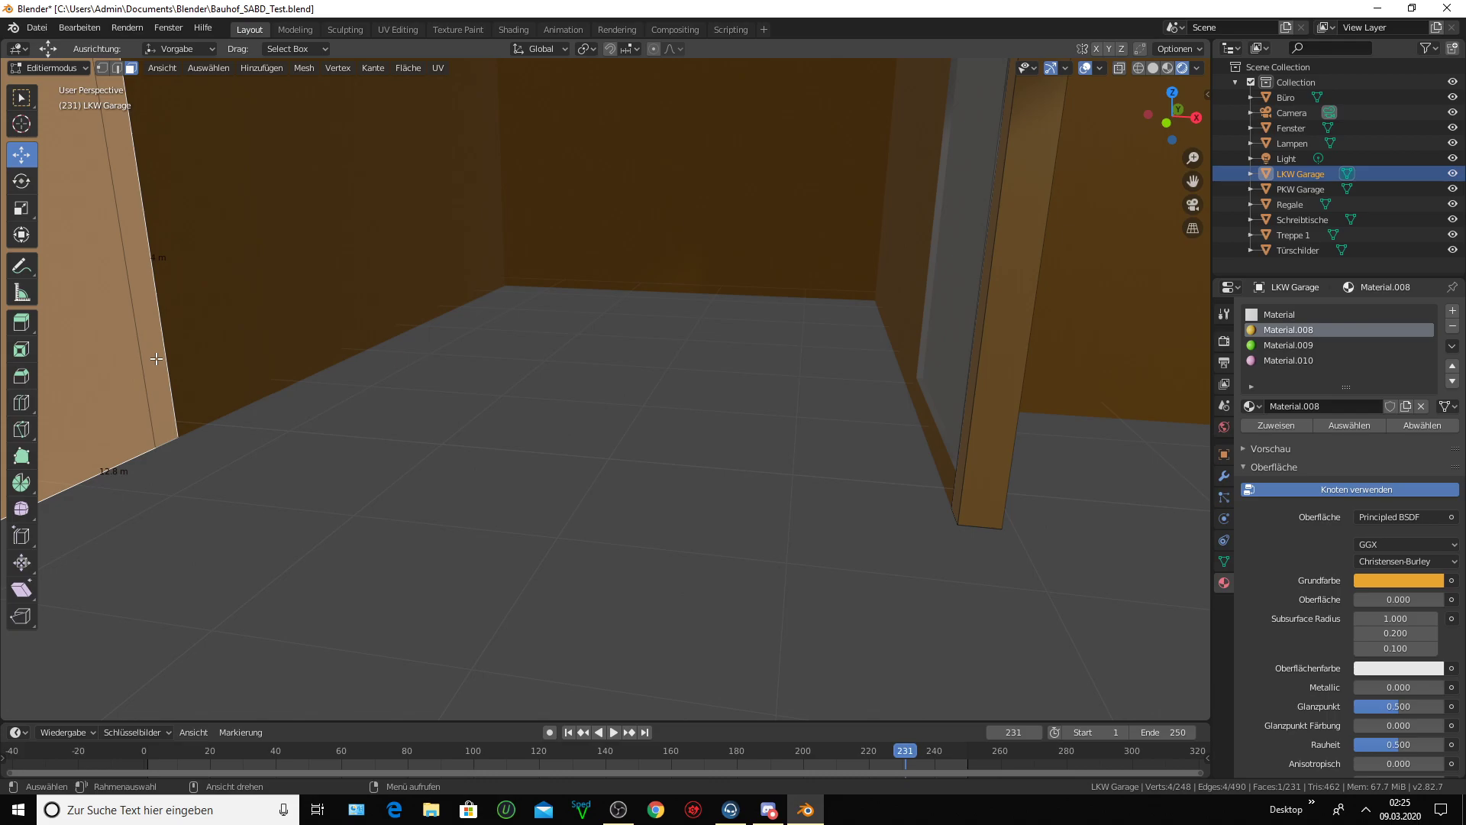
key("x")
left_click(156, 359)
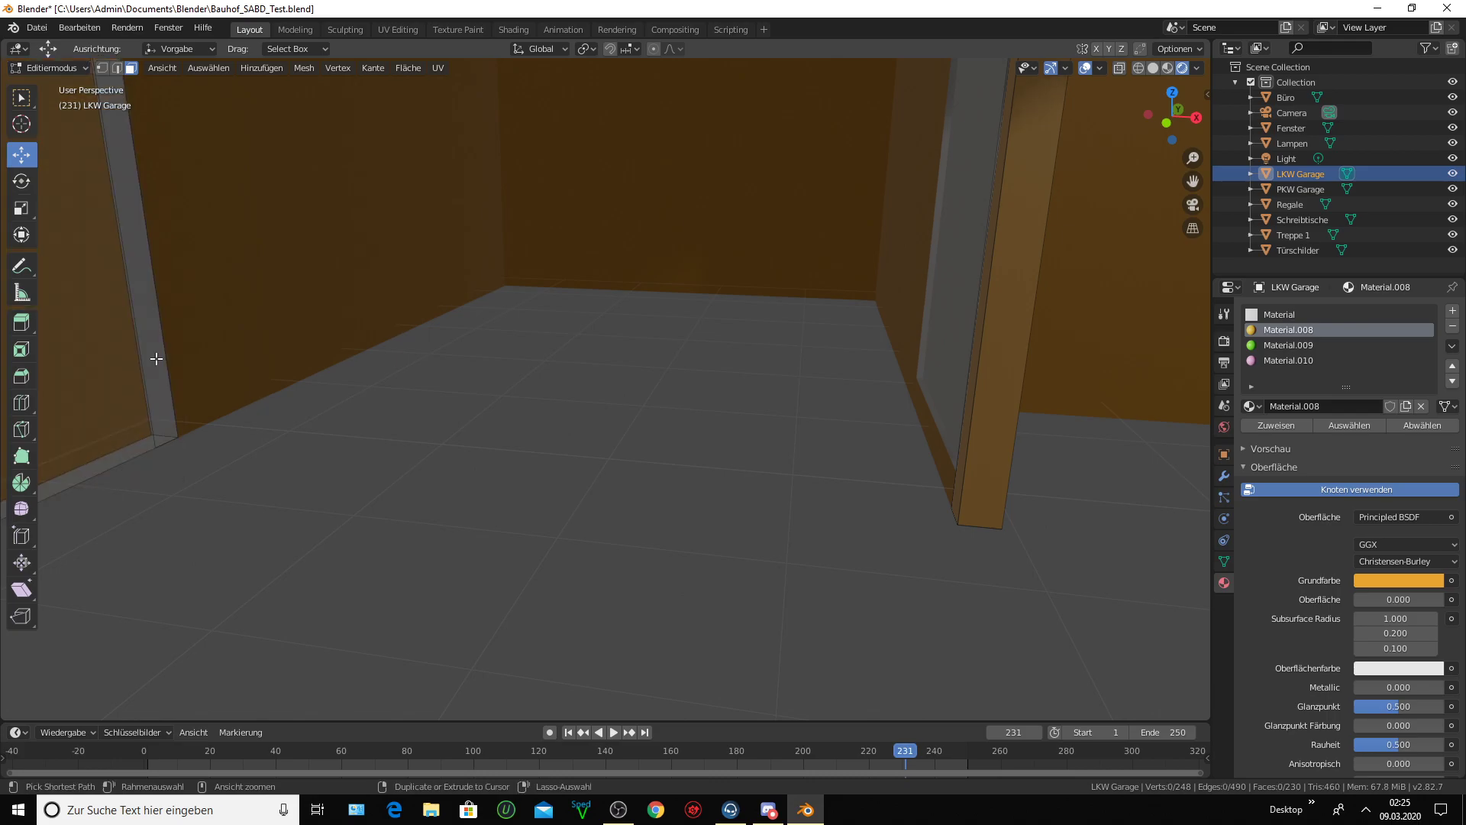
key("ctrl+z")
key("alt+a")
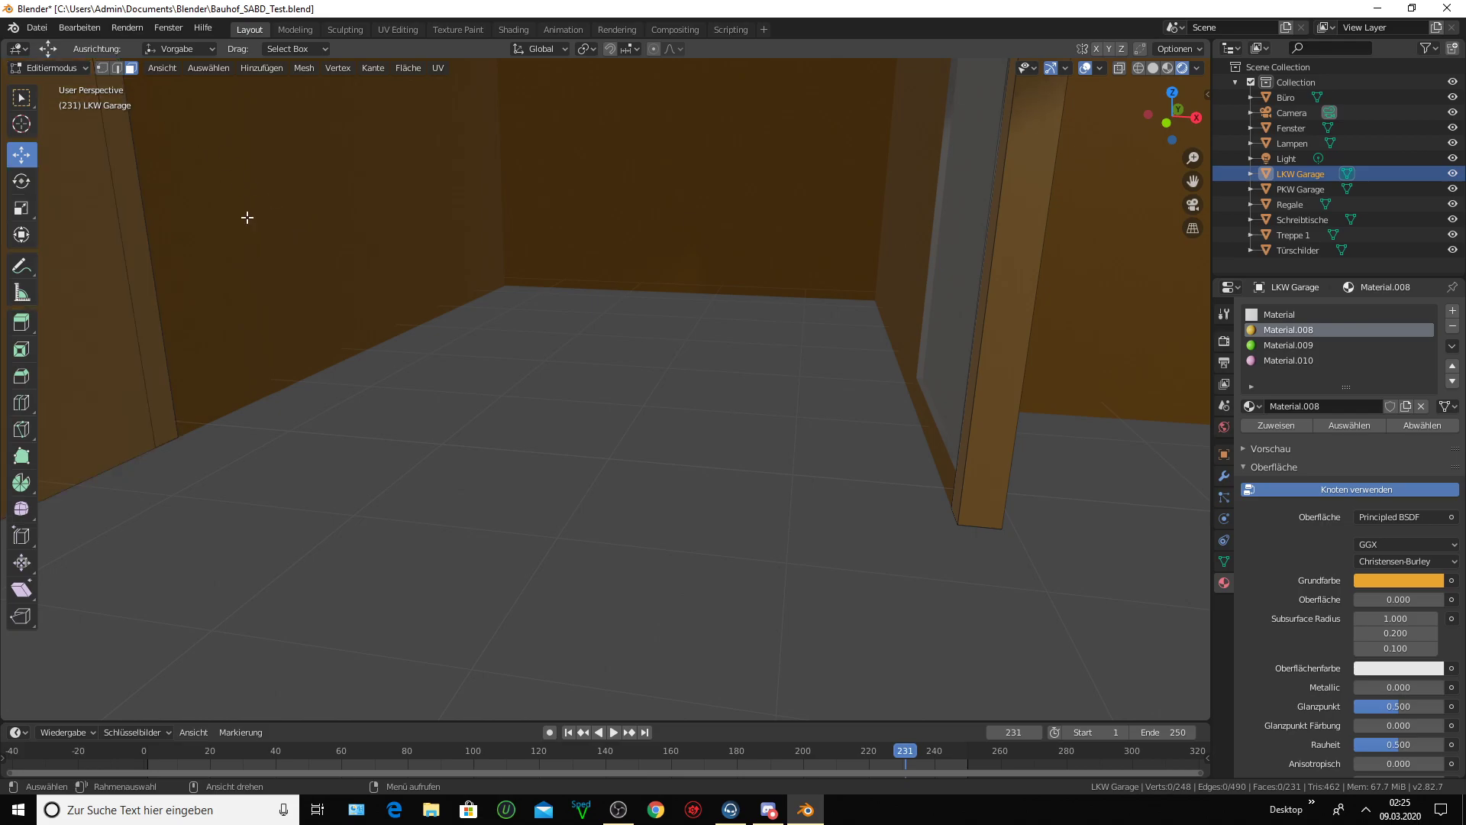
left_click(37, 28)
left_click(76, 128)
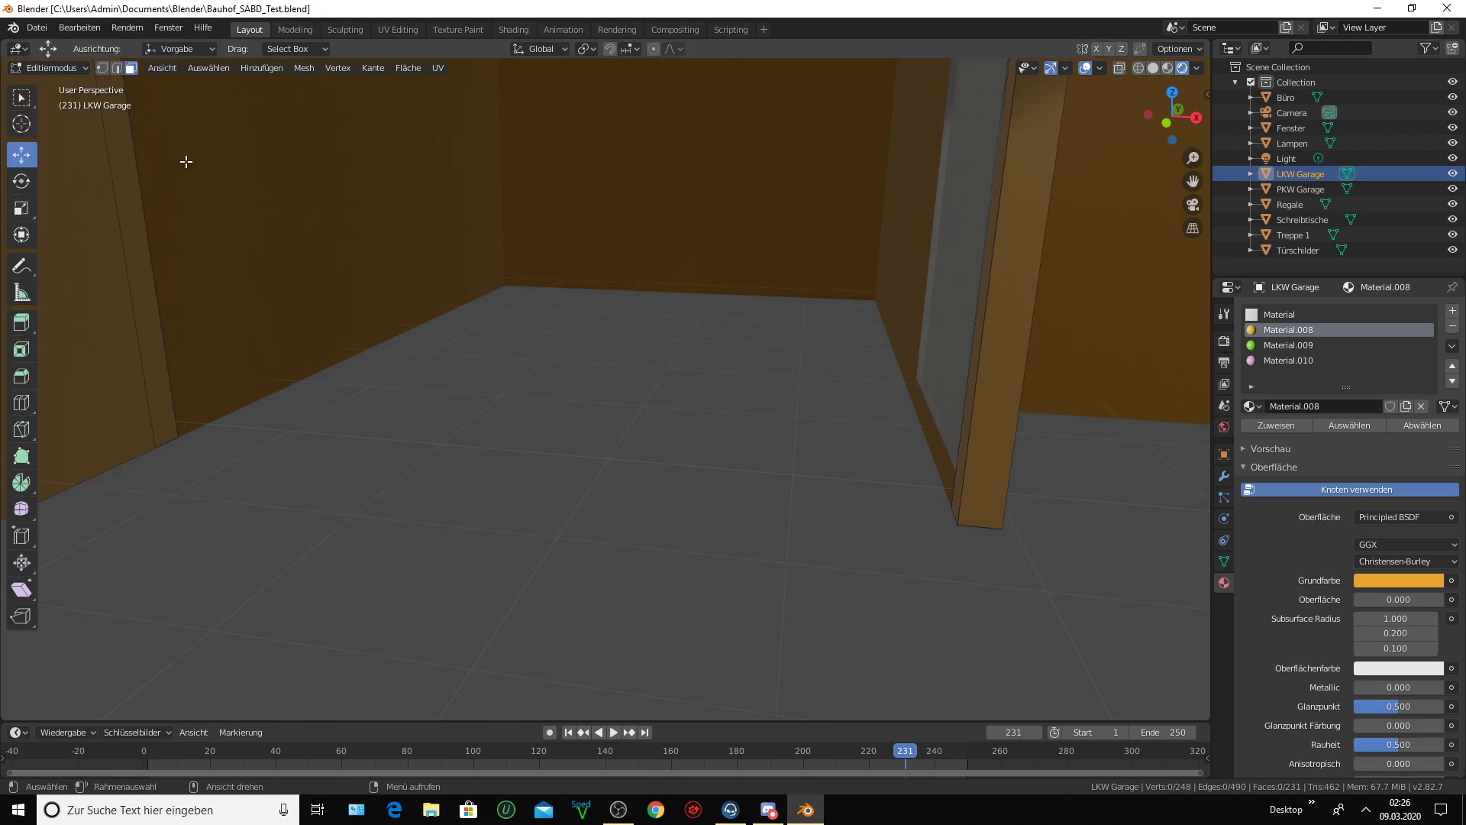
scroll(954, 349, "down", 1)
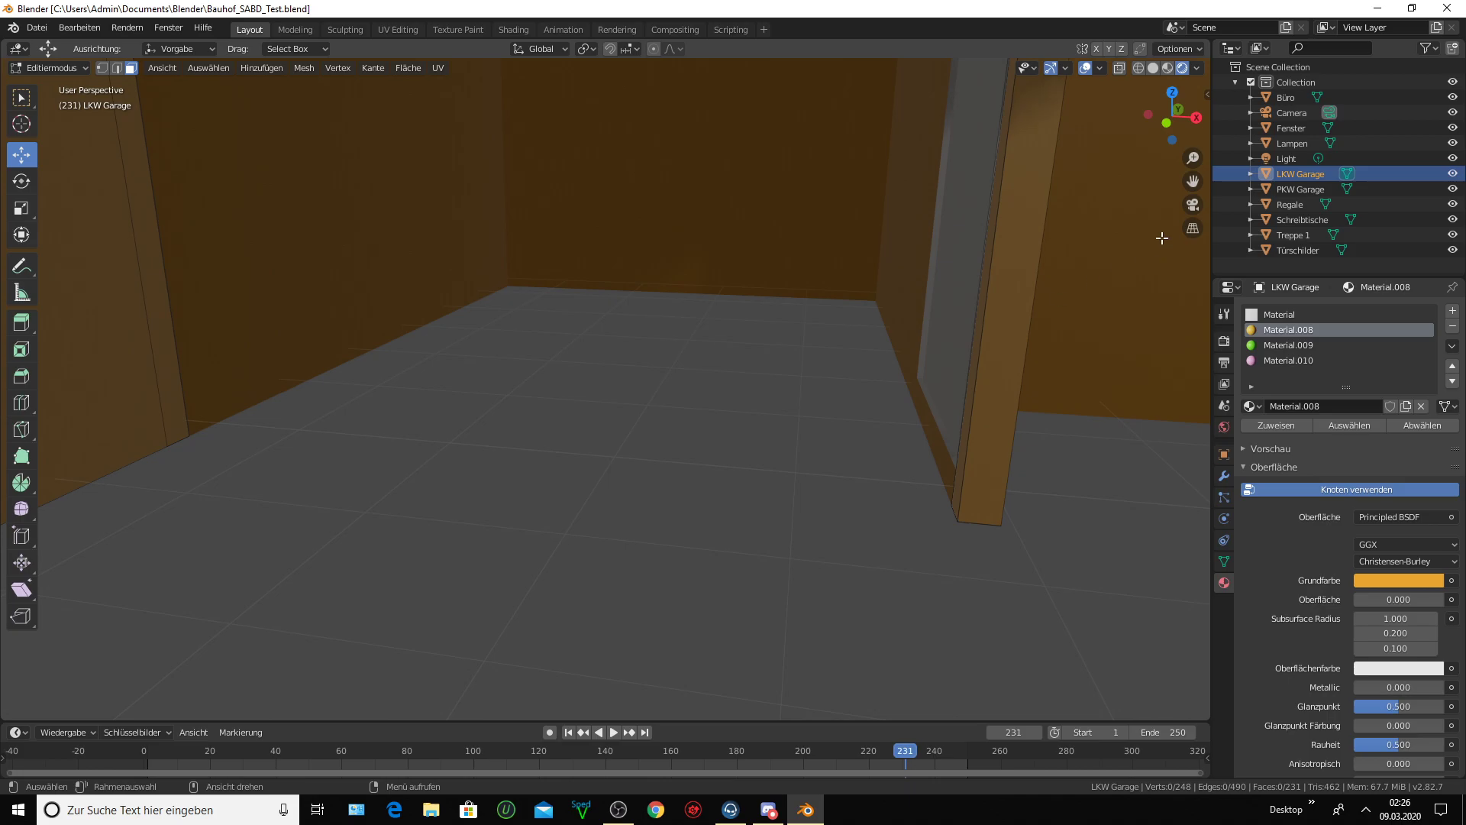
scroll(1140, 230, "down", 1)
scroll(876, 386, "up", 2)
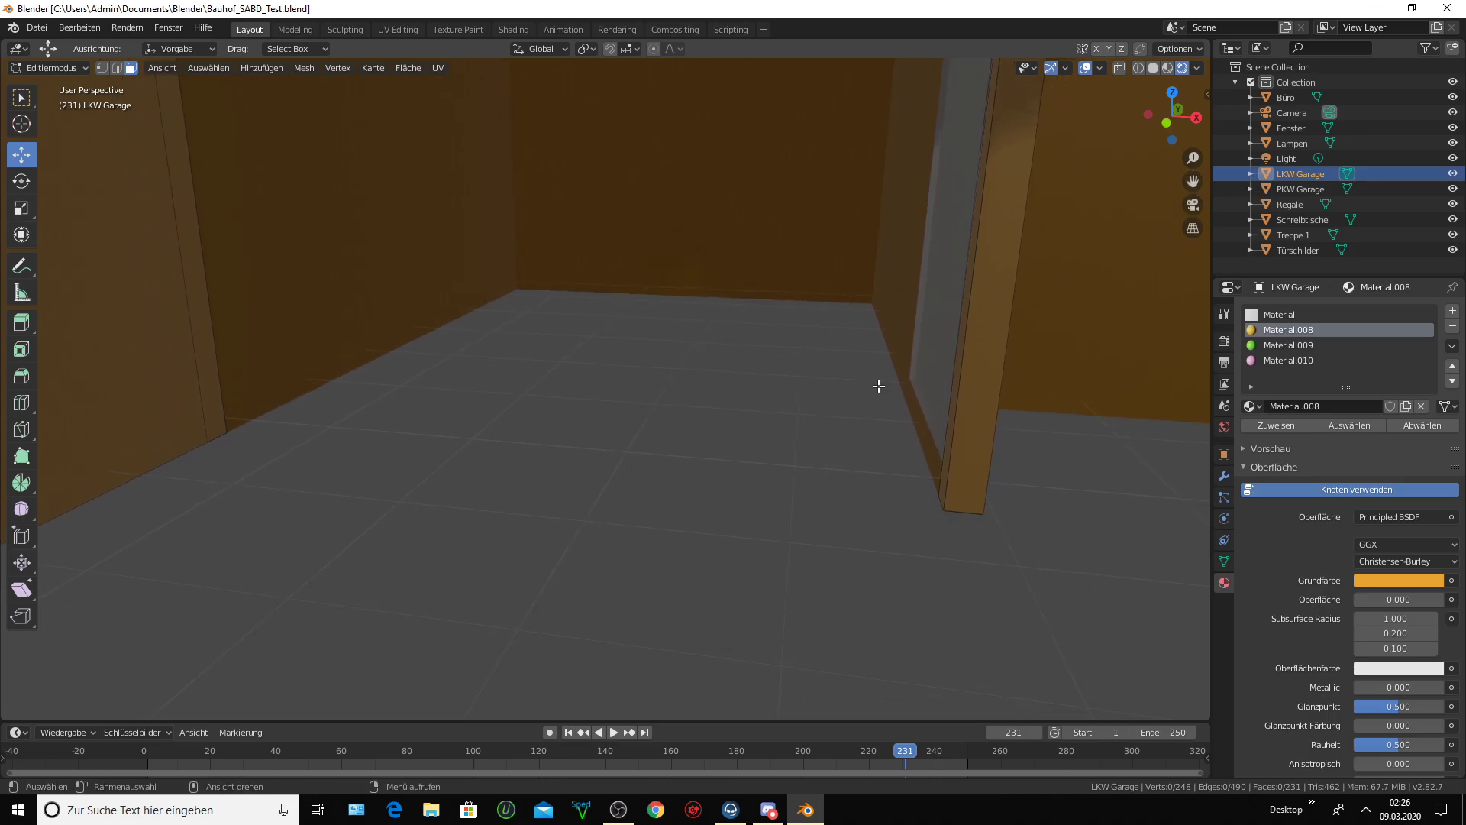
scroll(882, 383, "up", 3)
left_click_drag(1194, 183, 1046, 239)
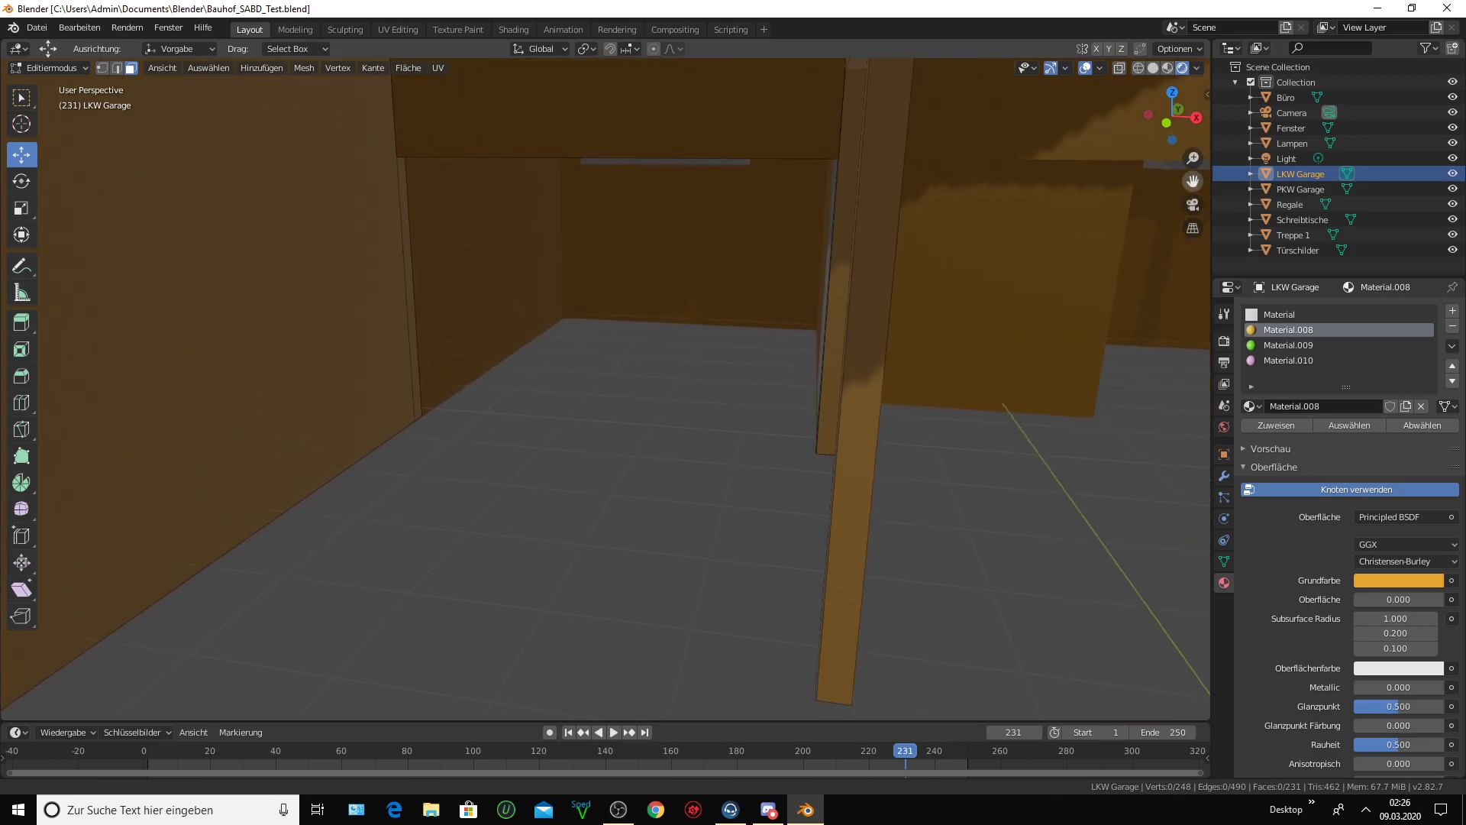
middle_click_drag(660, 386, 670, 310)
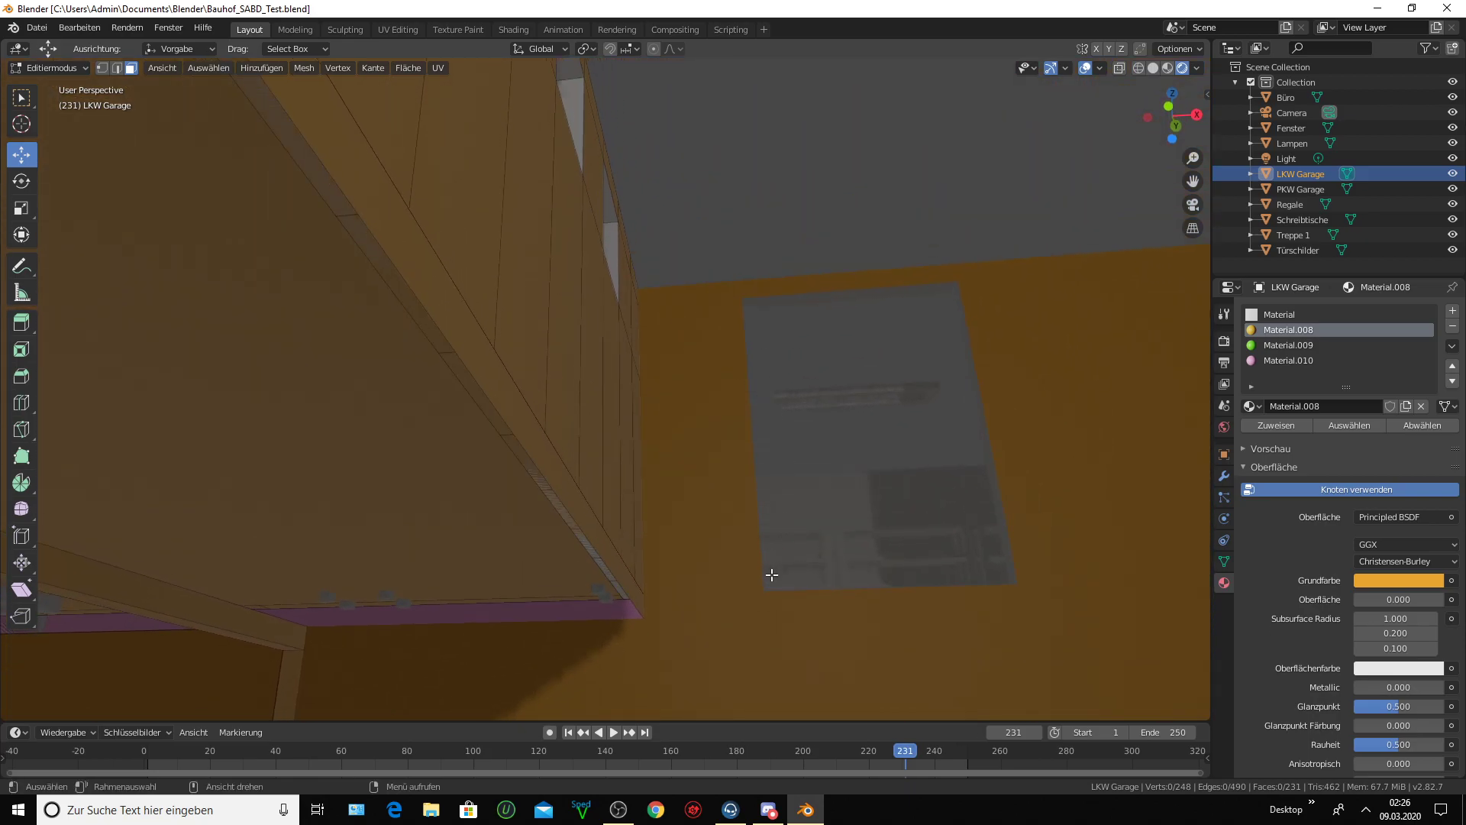
scroll(1147, 227, "up", 3)
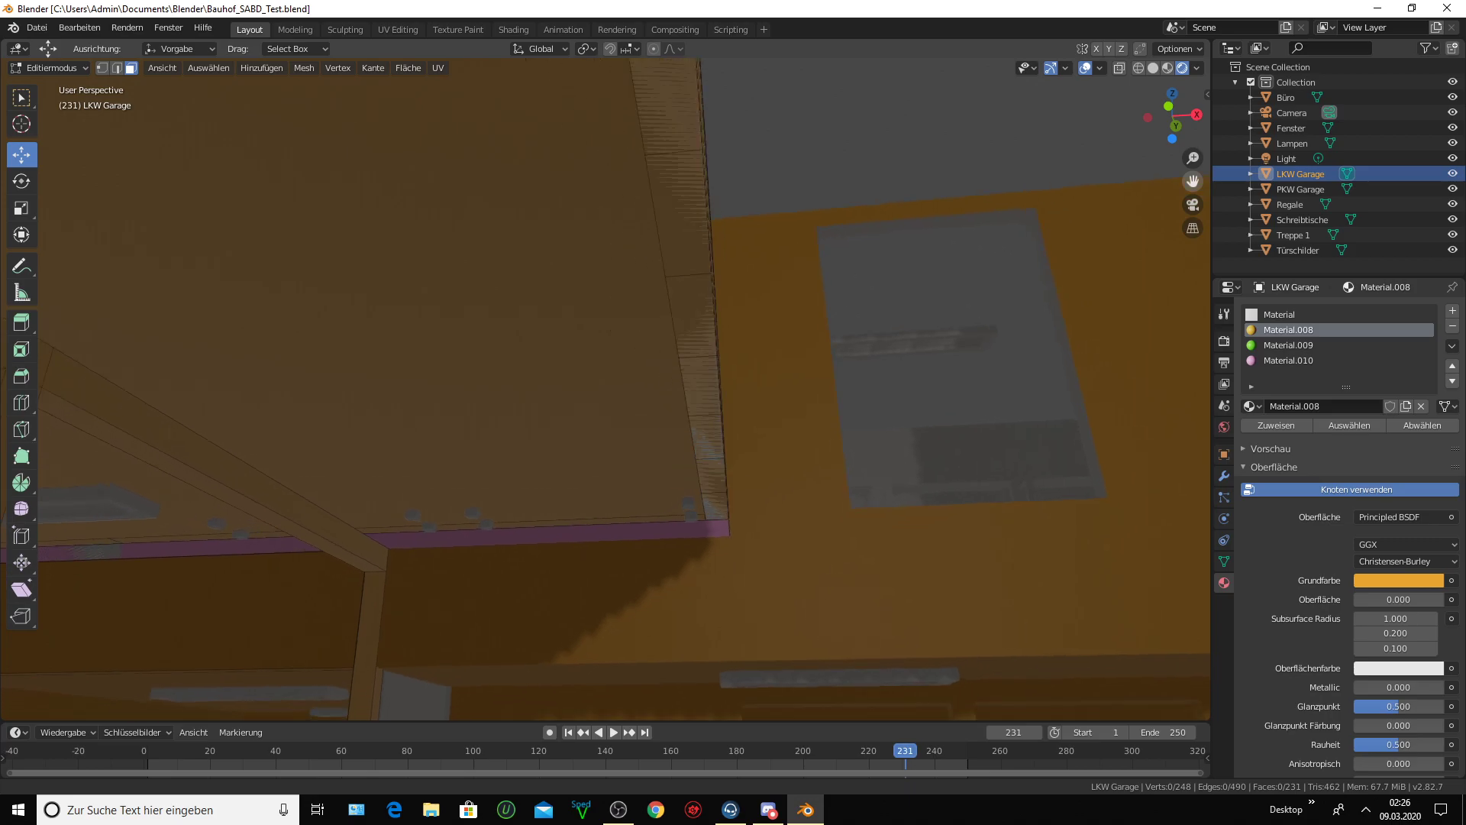
scroll(1148, 227, "up", 2)
scroll(657, 546, "up", 3)
scroll(656, 546, "up", 2)
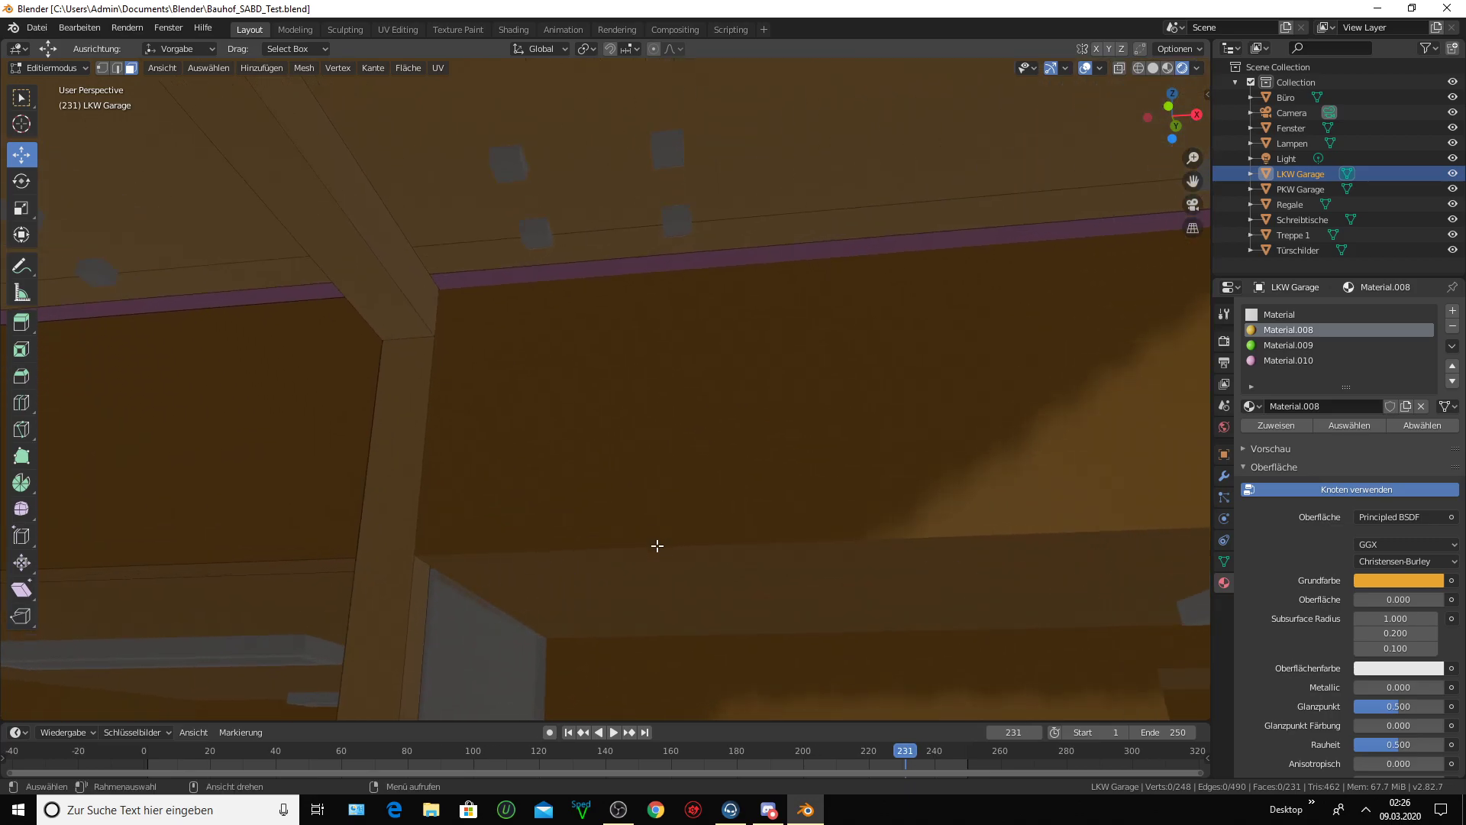
mouse_move(654, 547)
middle_mouse_down()
mouse_move(674, 491)
mouse_move(635, 468)
middle_mouse_up()
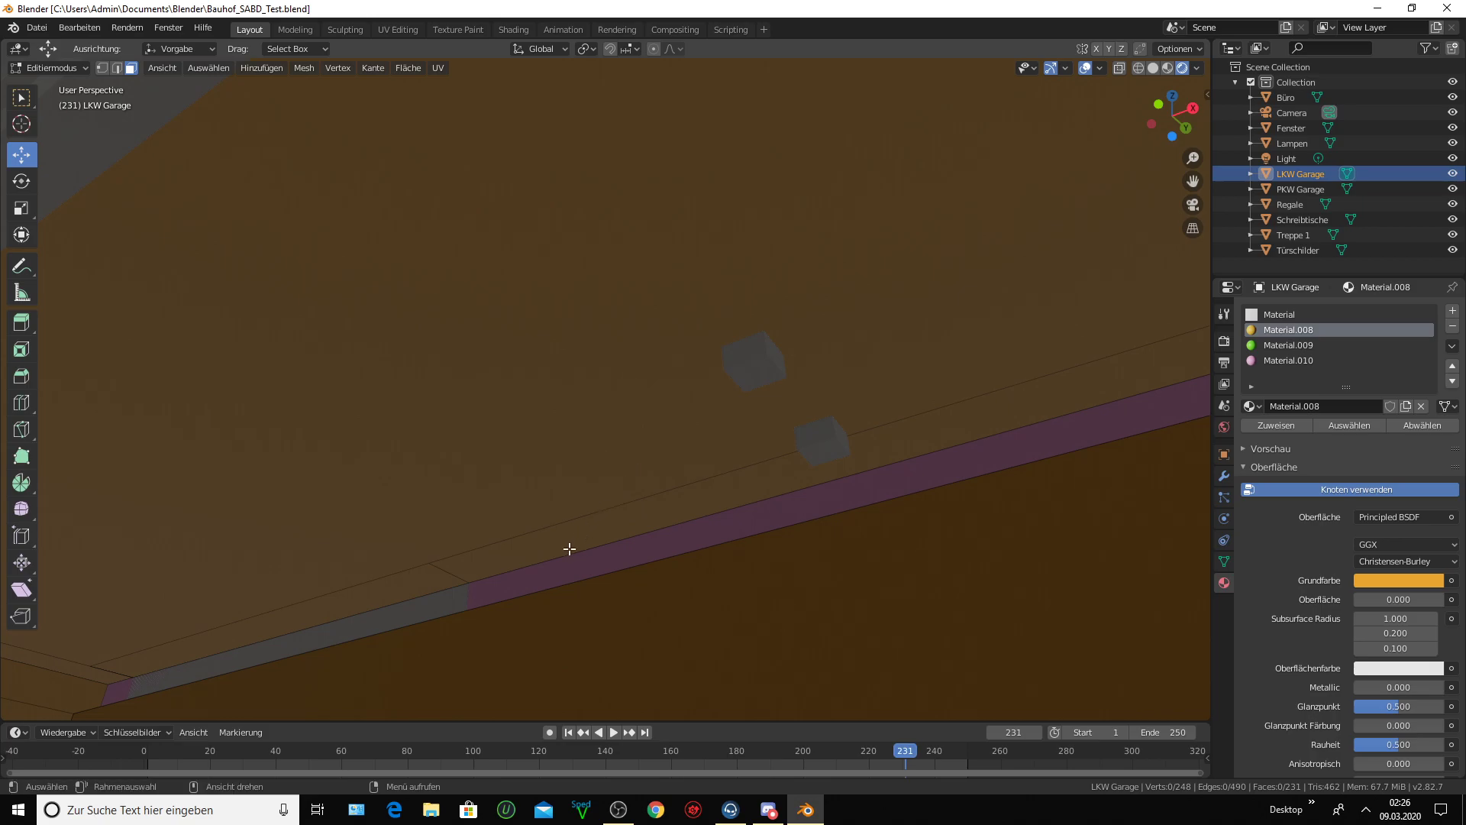
middle_click_drag(569, 549, 646, 560)
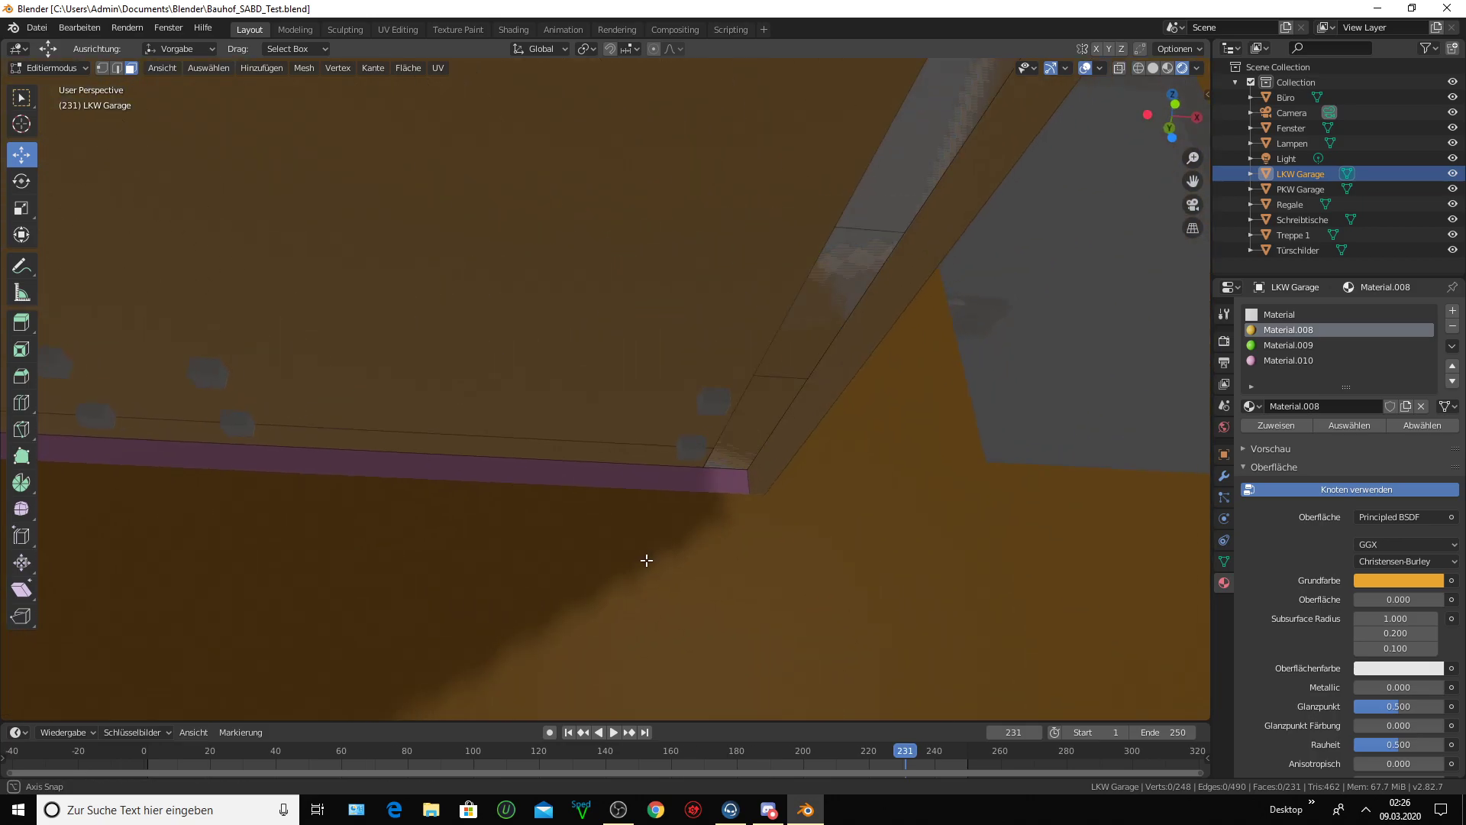
scroll(646, 559, "up", 2)
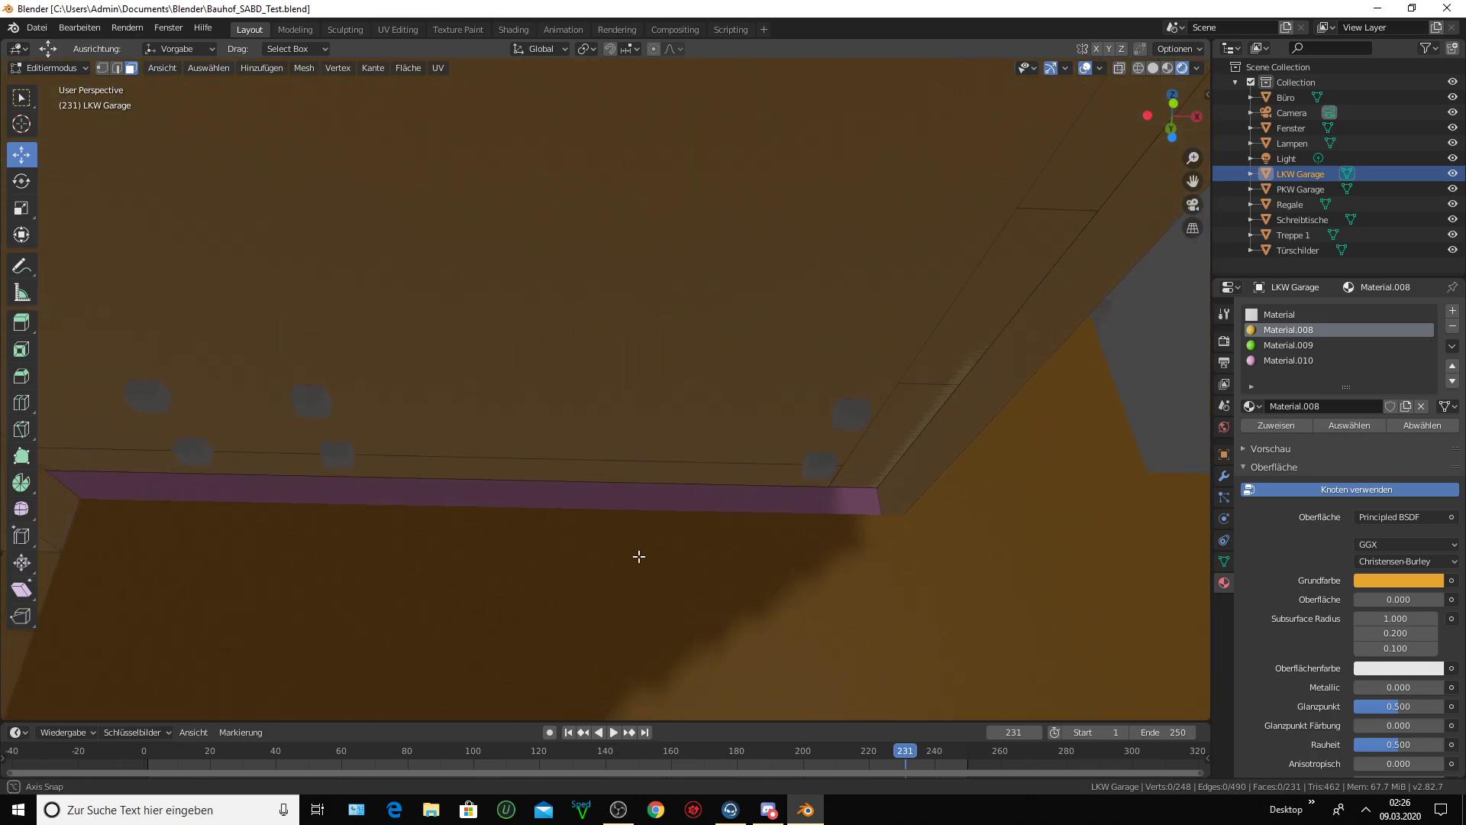
mouse_move(1193, 181)
left_mouse_down()
mouse_move(1029, 202)
mouse_move(917, 238)
mouse_move(911, 430)
left_mouse_up()
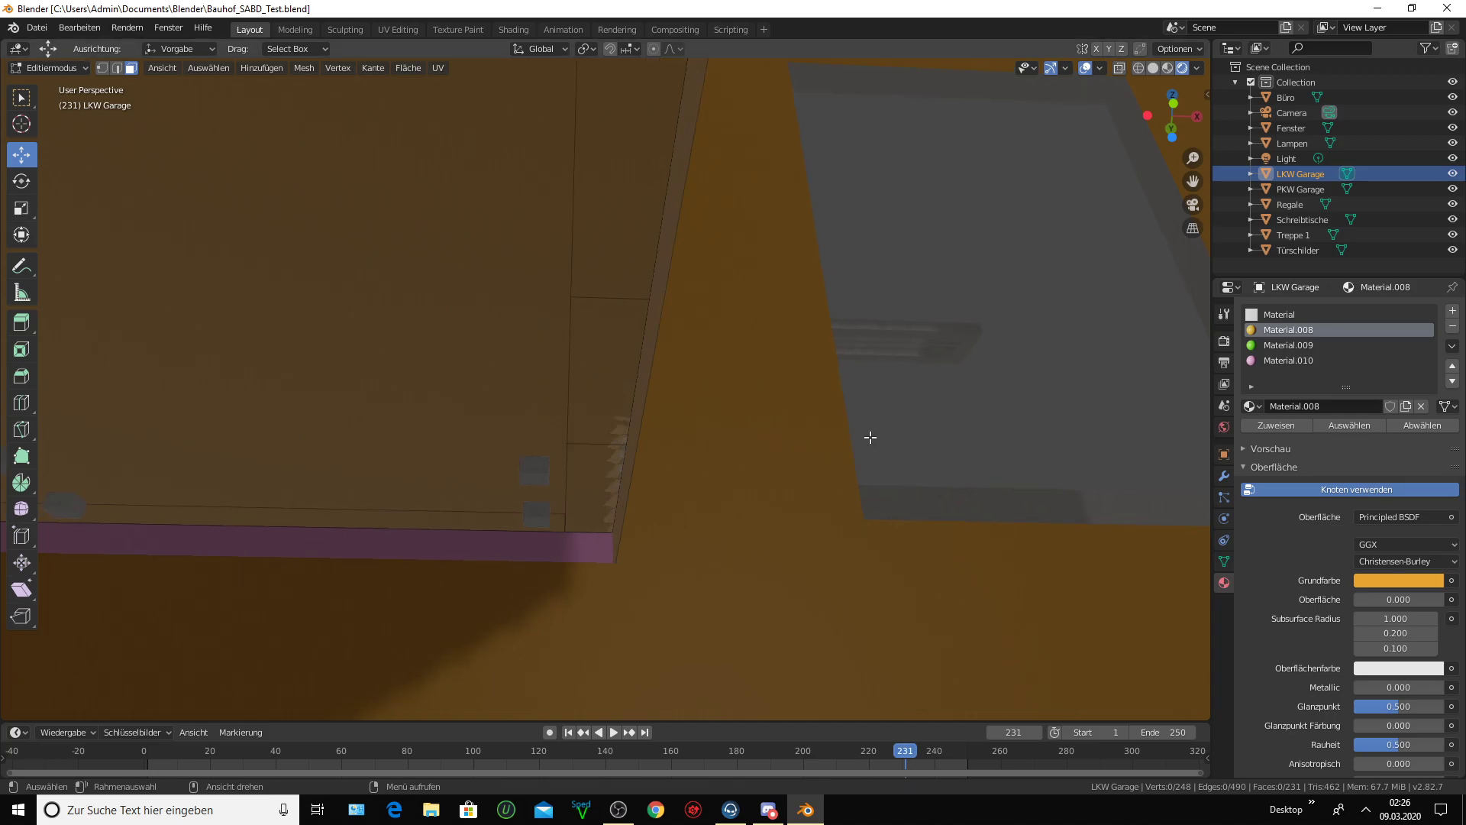
middle_click_drag(867, 435, 834, 446)
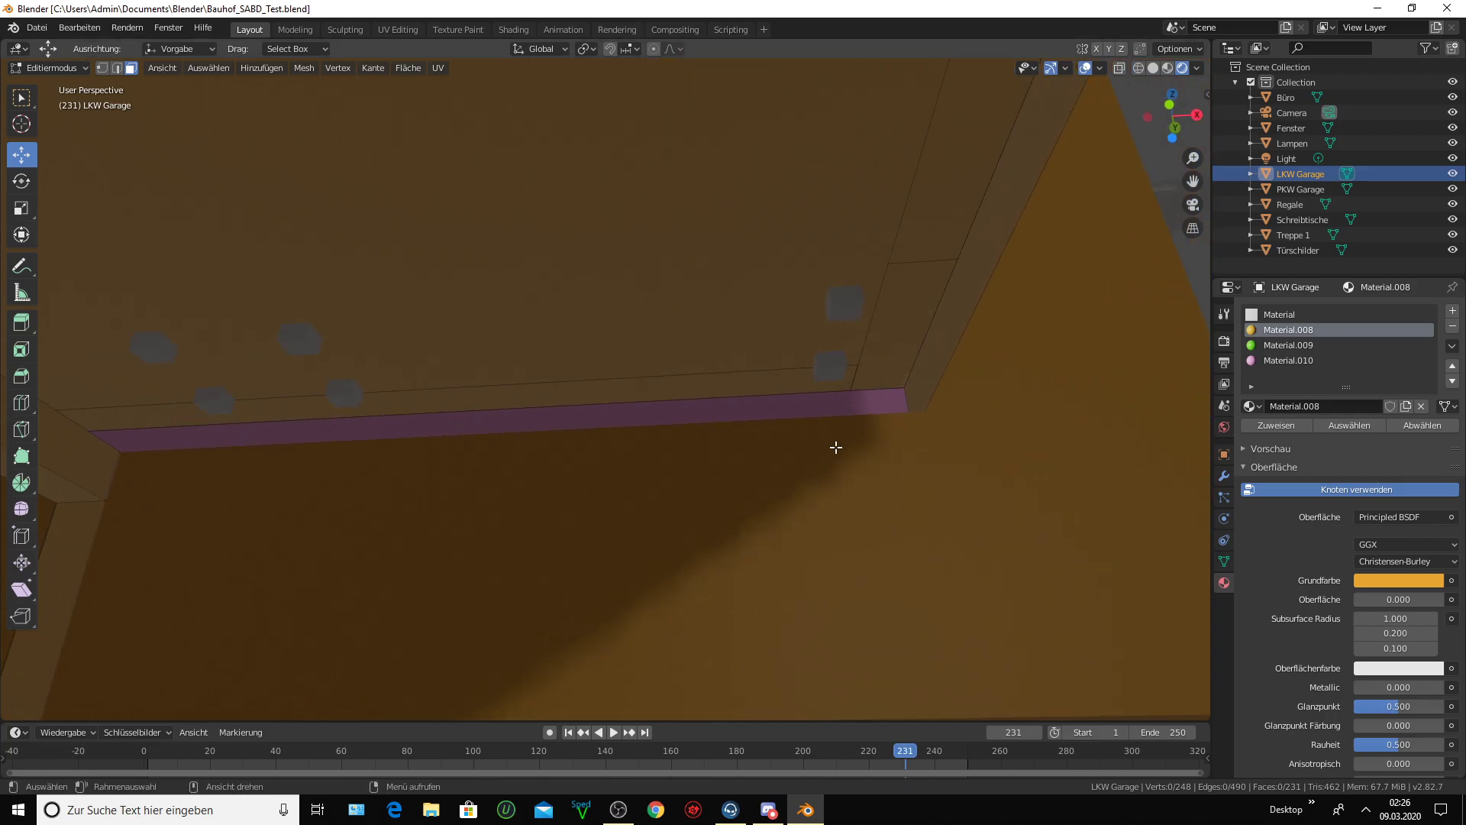
- In edge select mode, pick the 13 m diagonal and 8 m strip edges of the ceiling
left_click(809, 418)
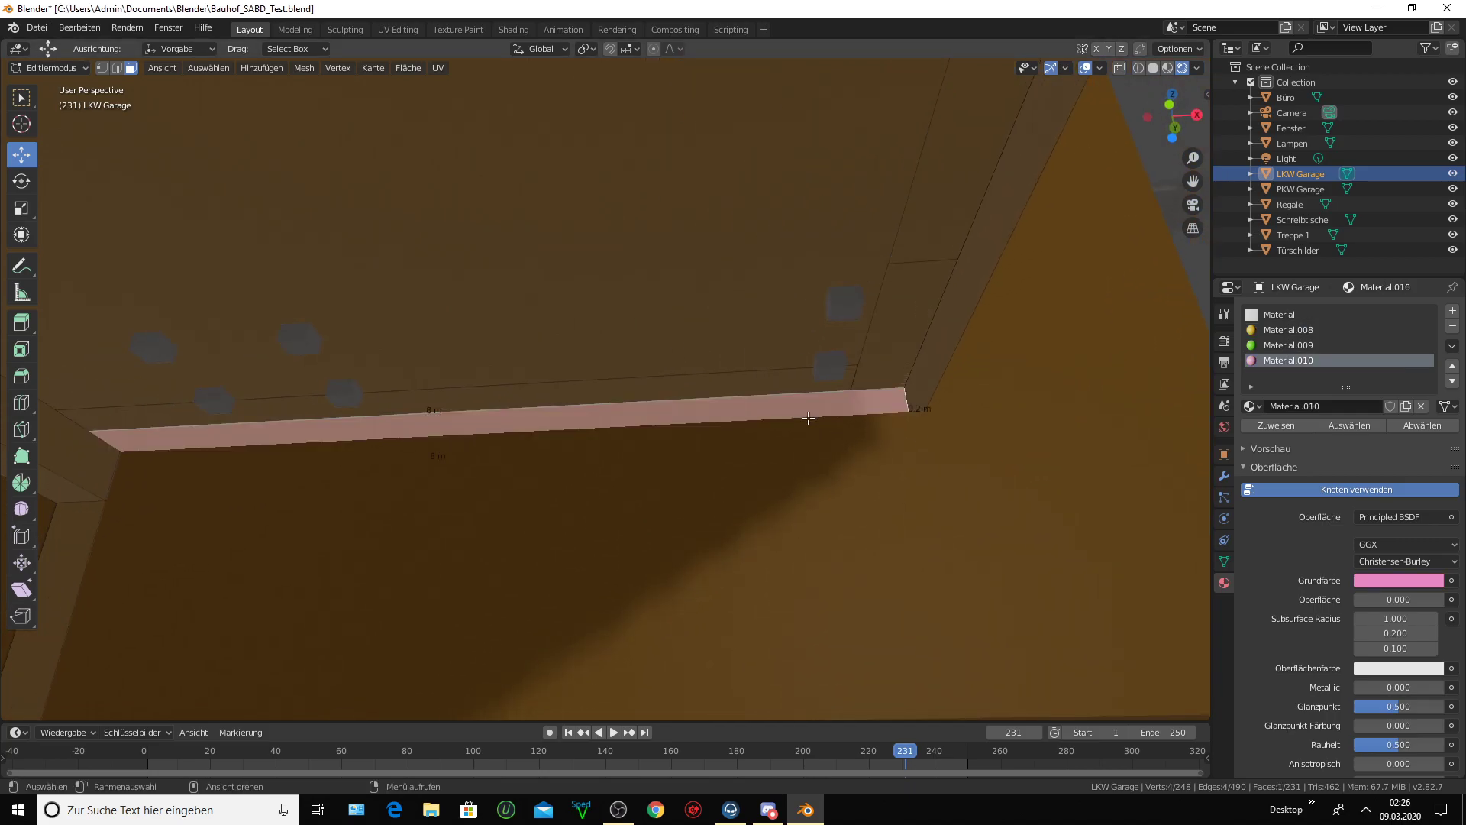
left_click(116, 68)
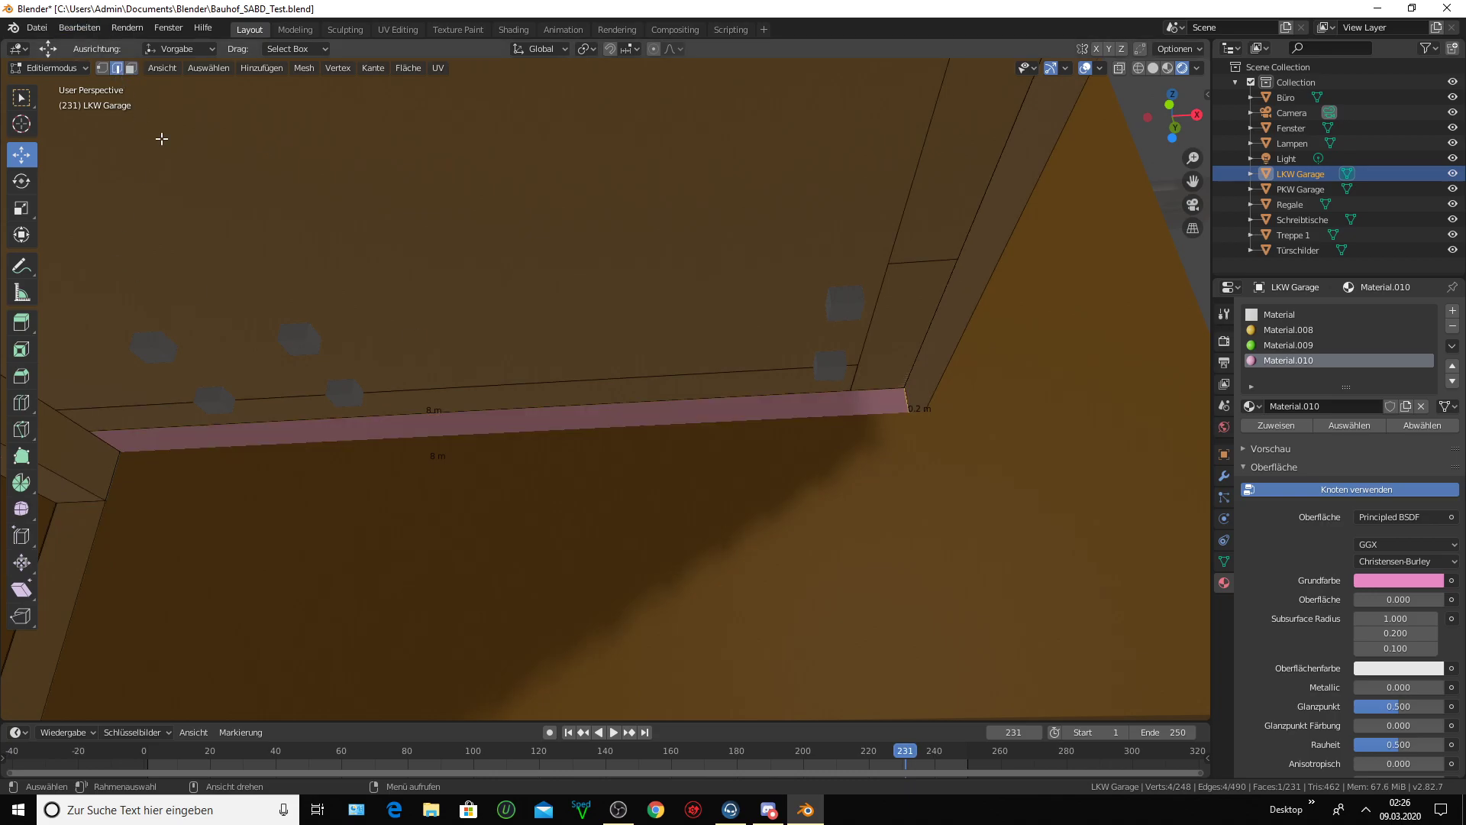
left_click(549, 438)
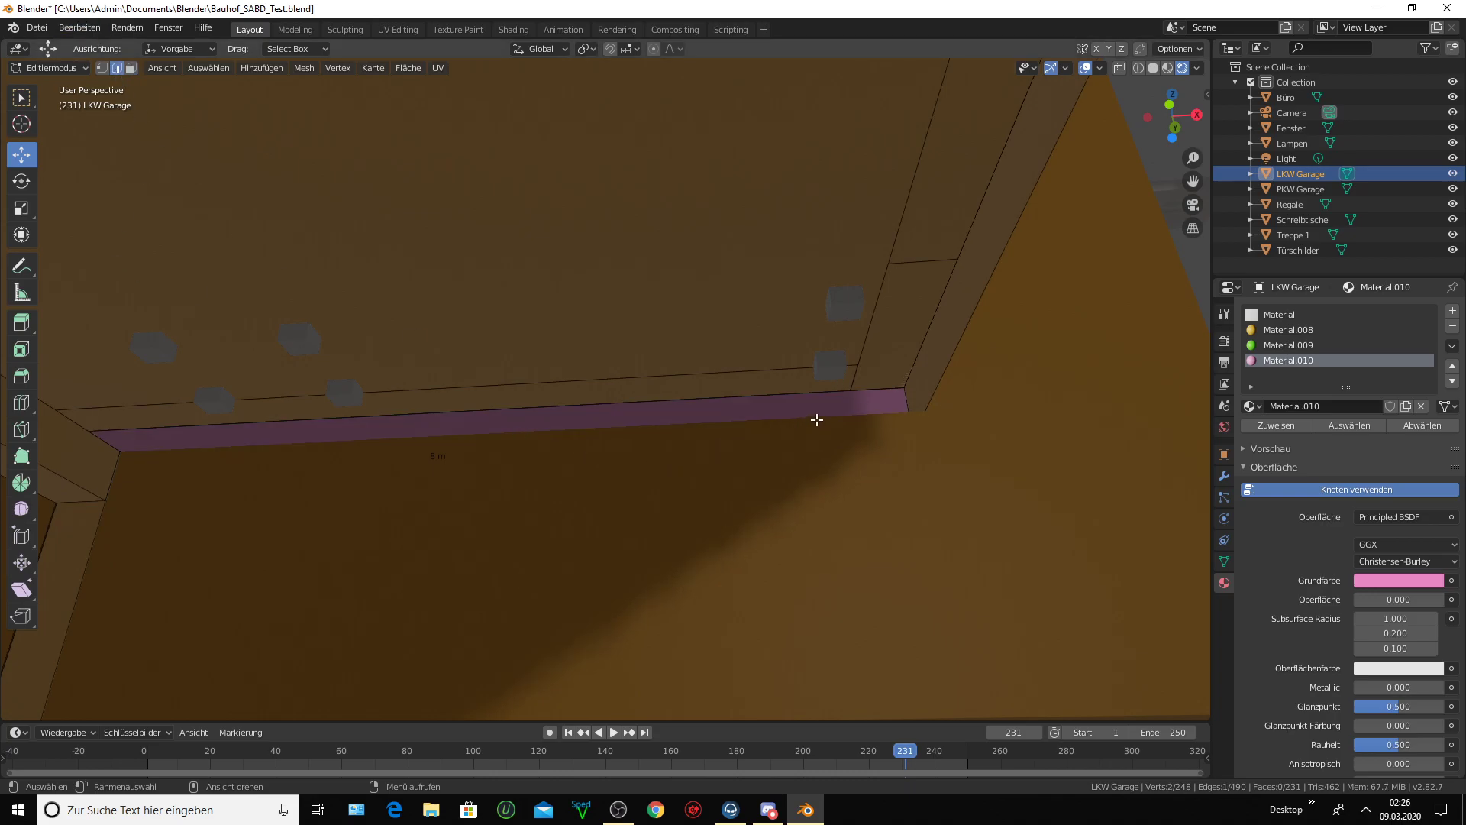
left_click(942, 374)
middle_click_drag(825, 398, 819, 399)
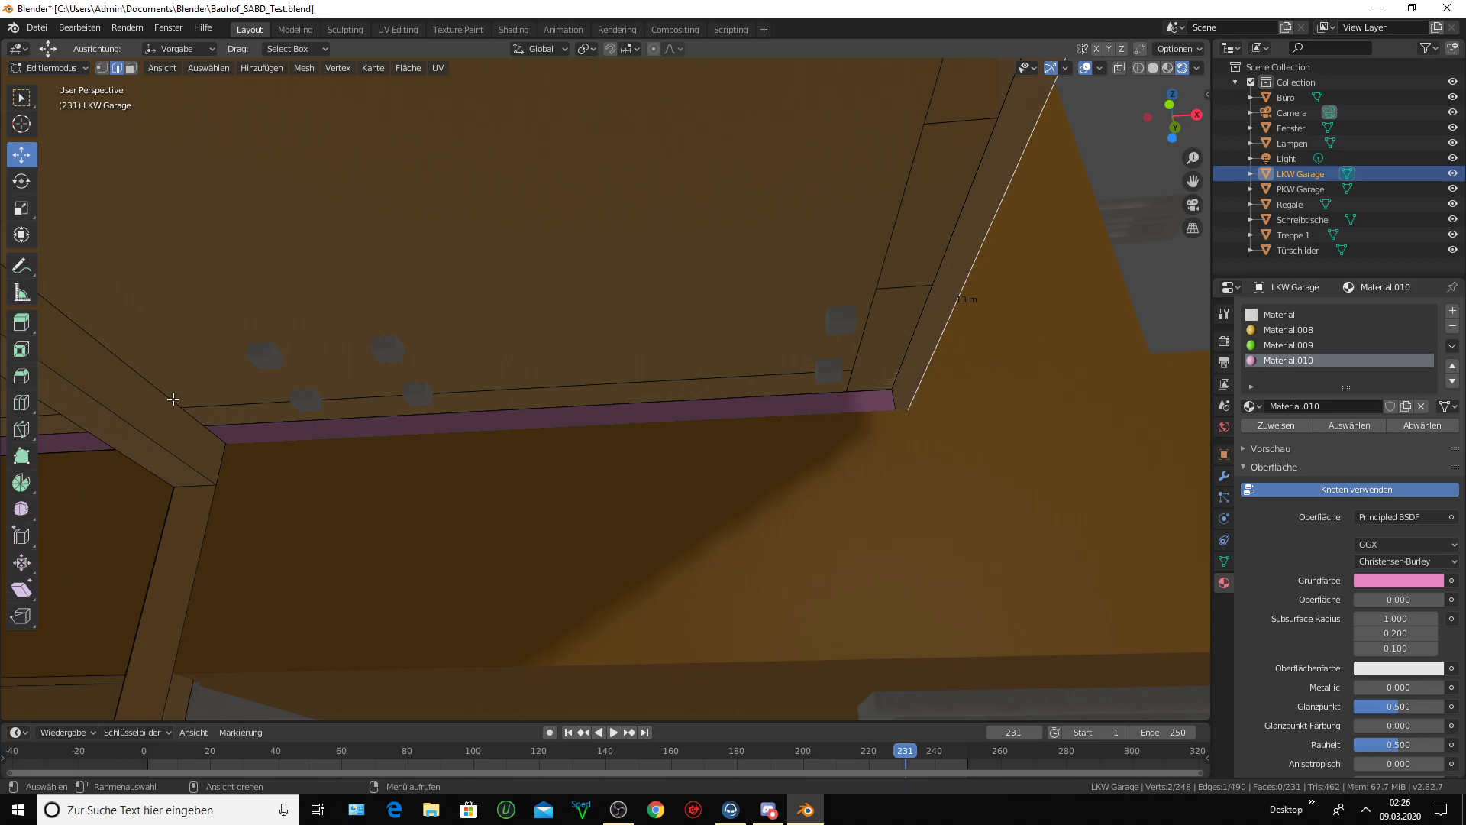
left_click(286, 451, "ctrl")
left_click(287, 451, "ctrl")
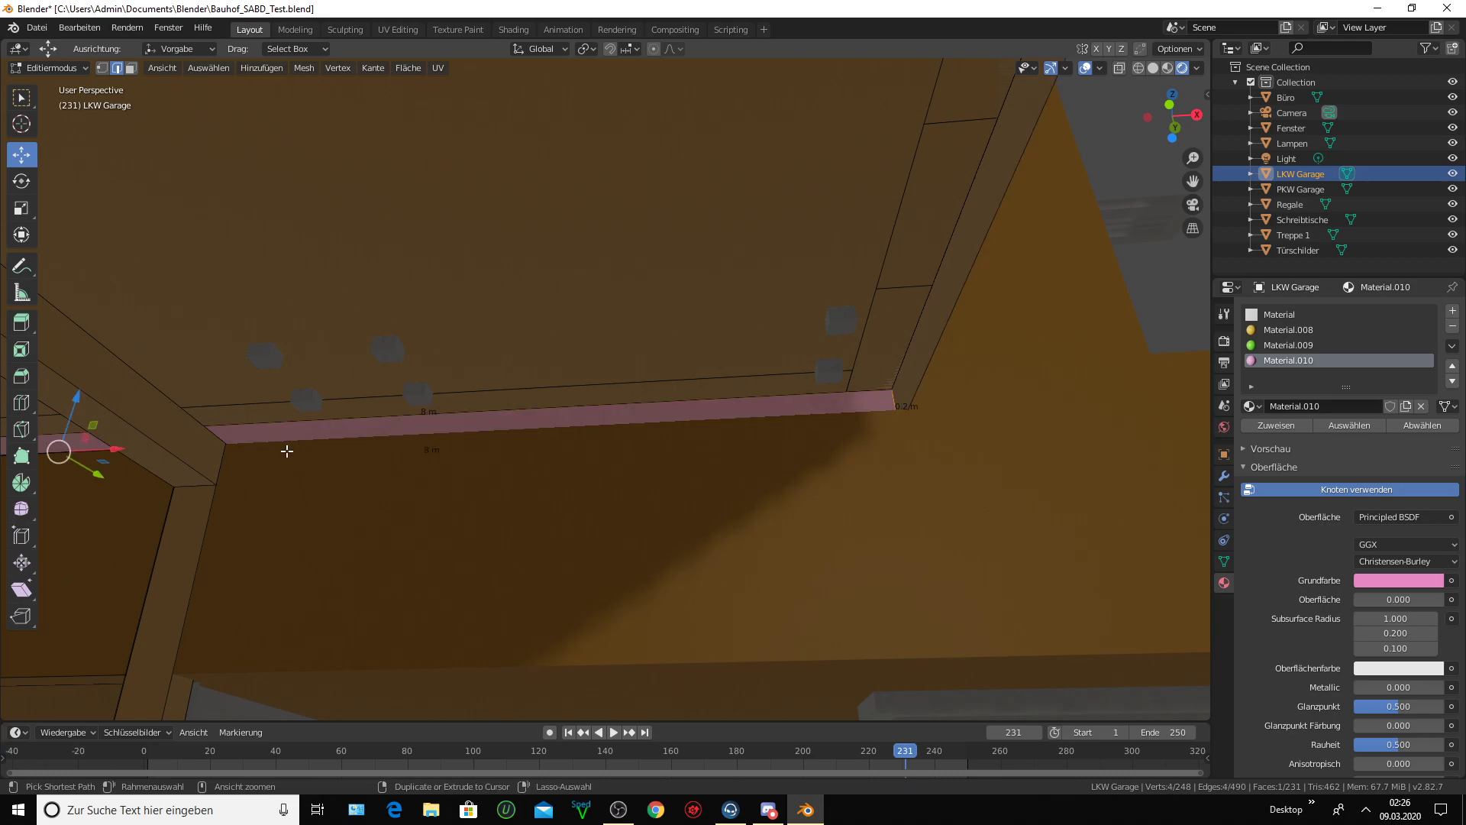
- Fill the ceiling gap between those edges with new faces, retrying with undo until correct
key("3")
key("alt+a")
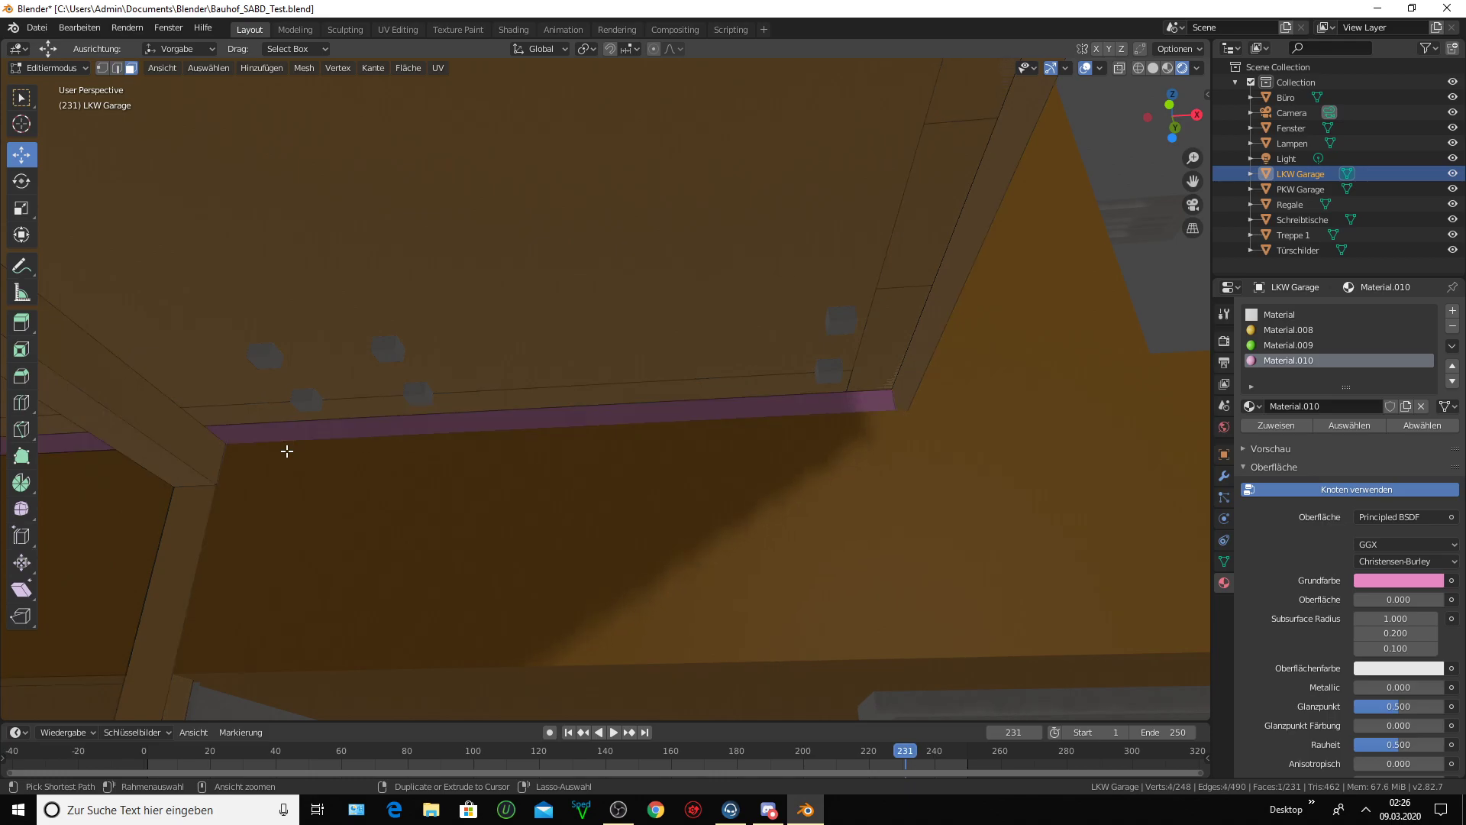
key("f")
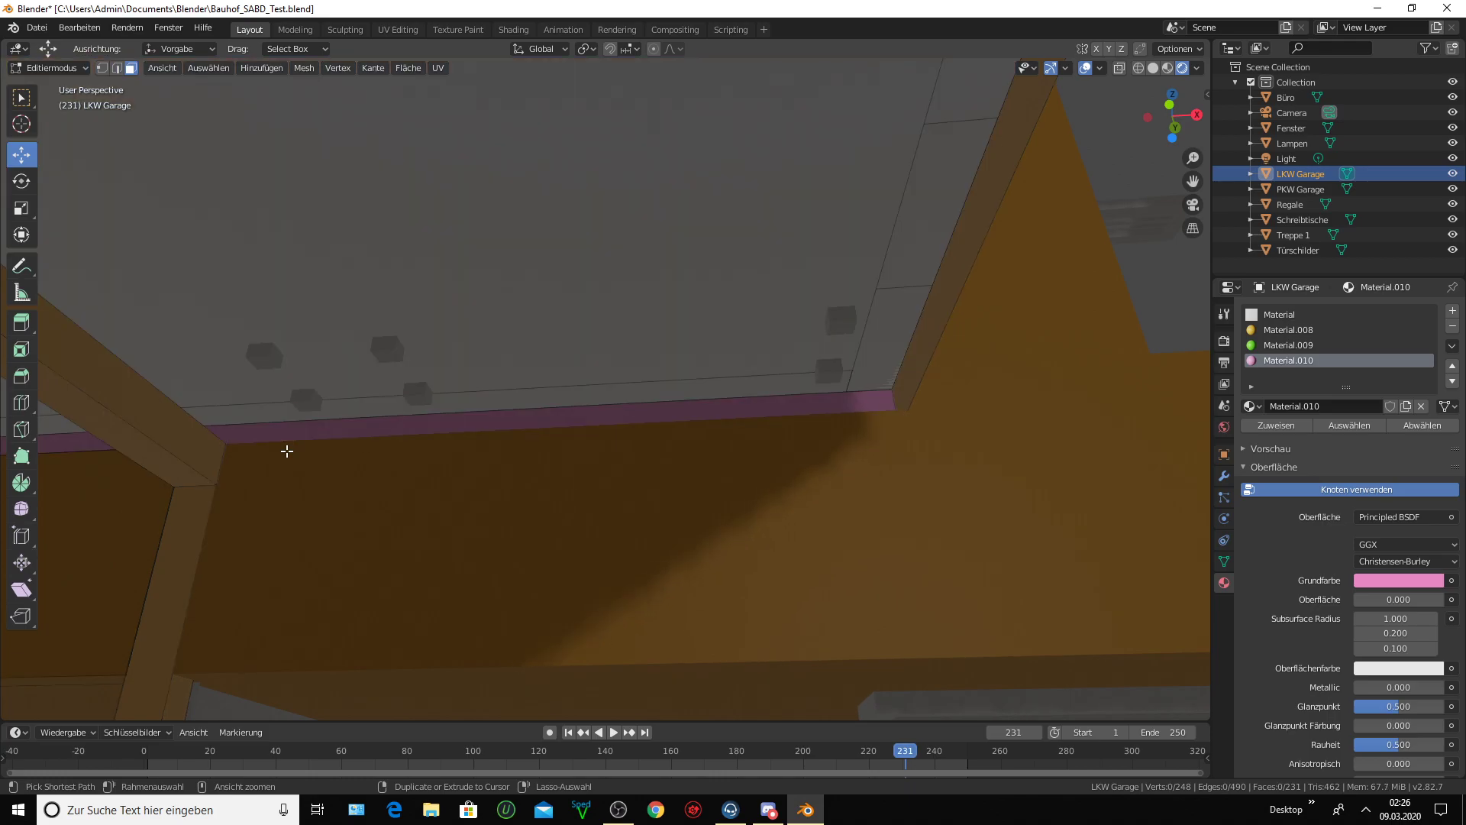
key("alt+a")
key("ctrl+z")
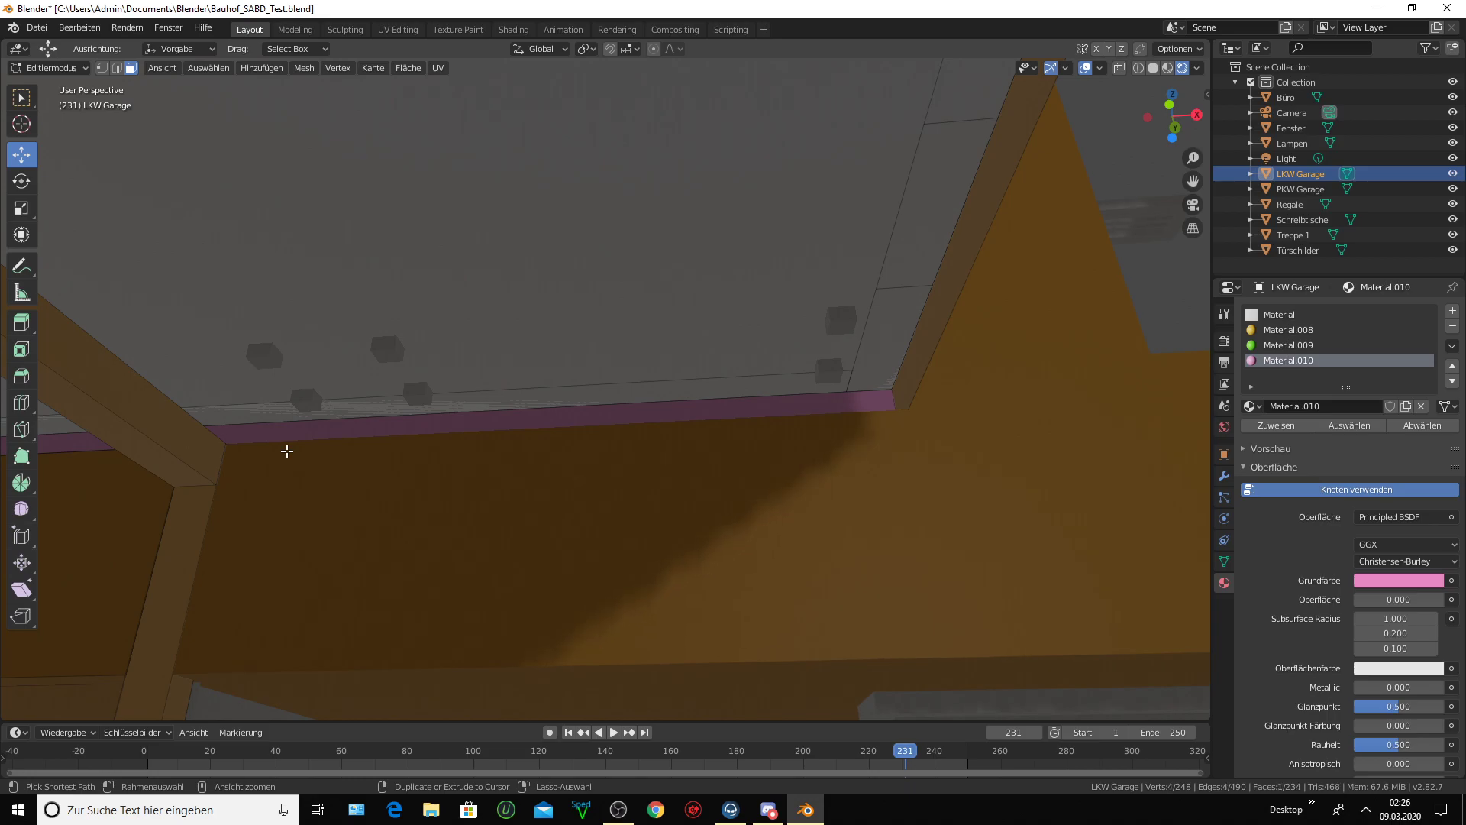
key("f")
key("ctrl+z")
key("f")
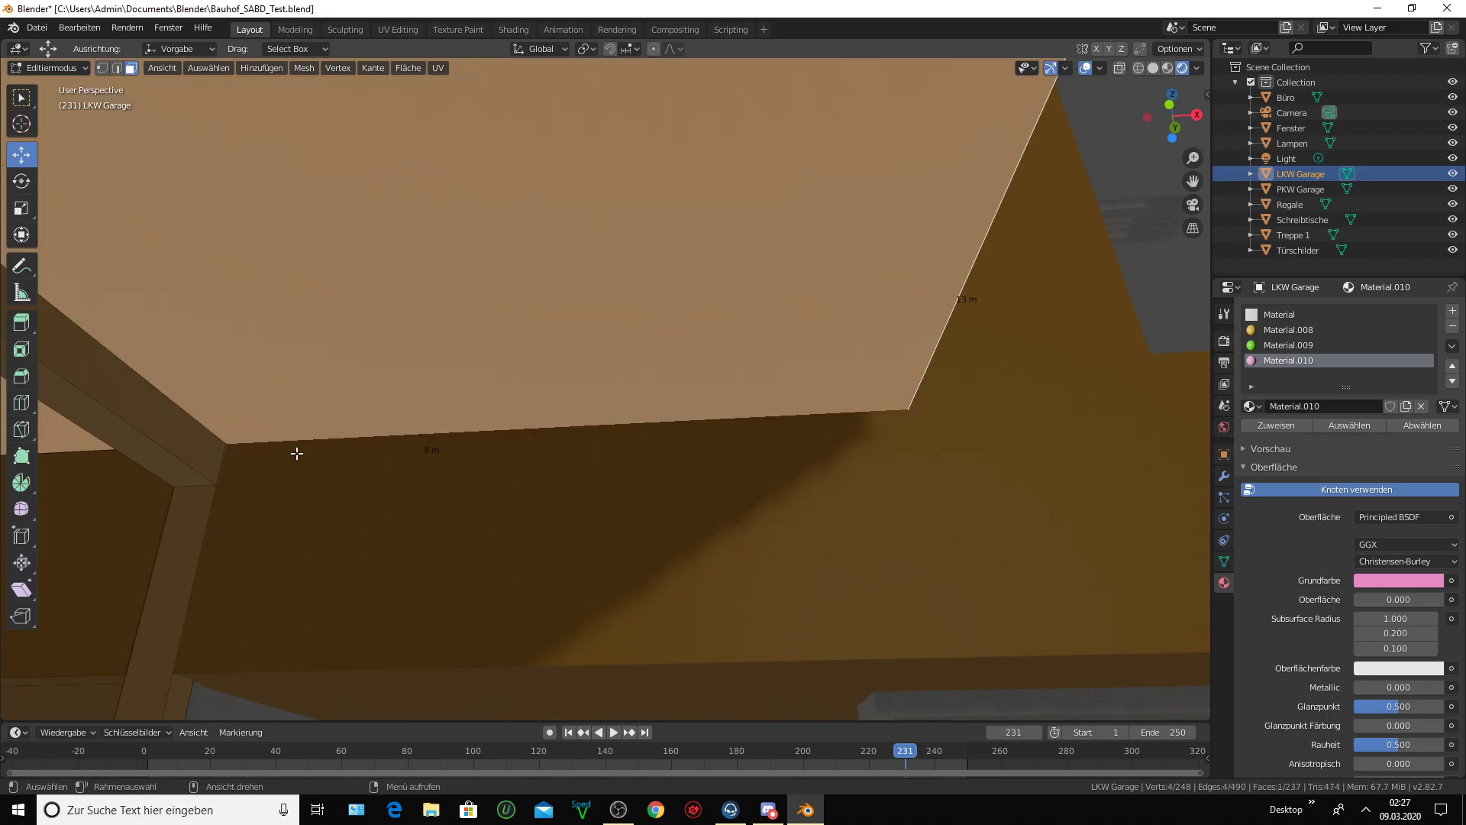
scroll(406, 482, "down", 1)
scroll(407, 482, "down", 2)
middle_click_drag(407, 482, 383, 487)
- Deselect, orbit out and open Material.010's pink Base Color picker (HSV 0.897, 0.419, 0.906)
key("alt+a")
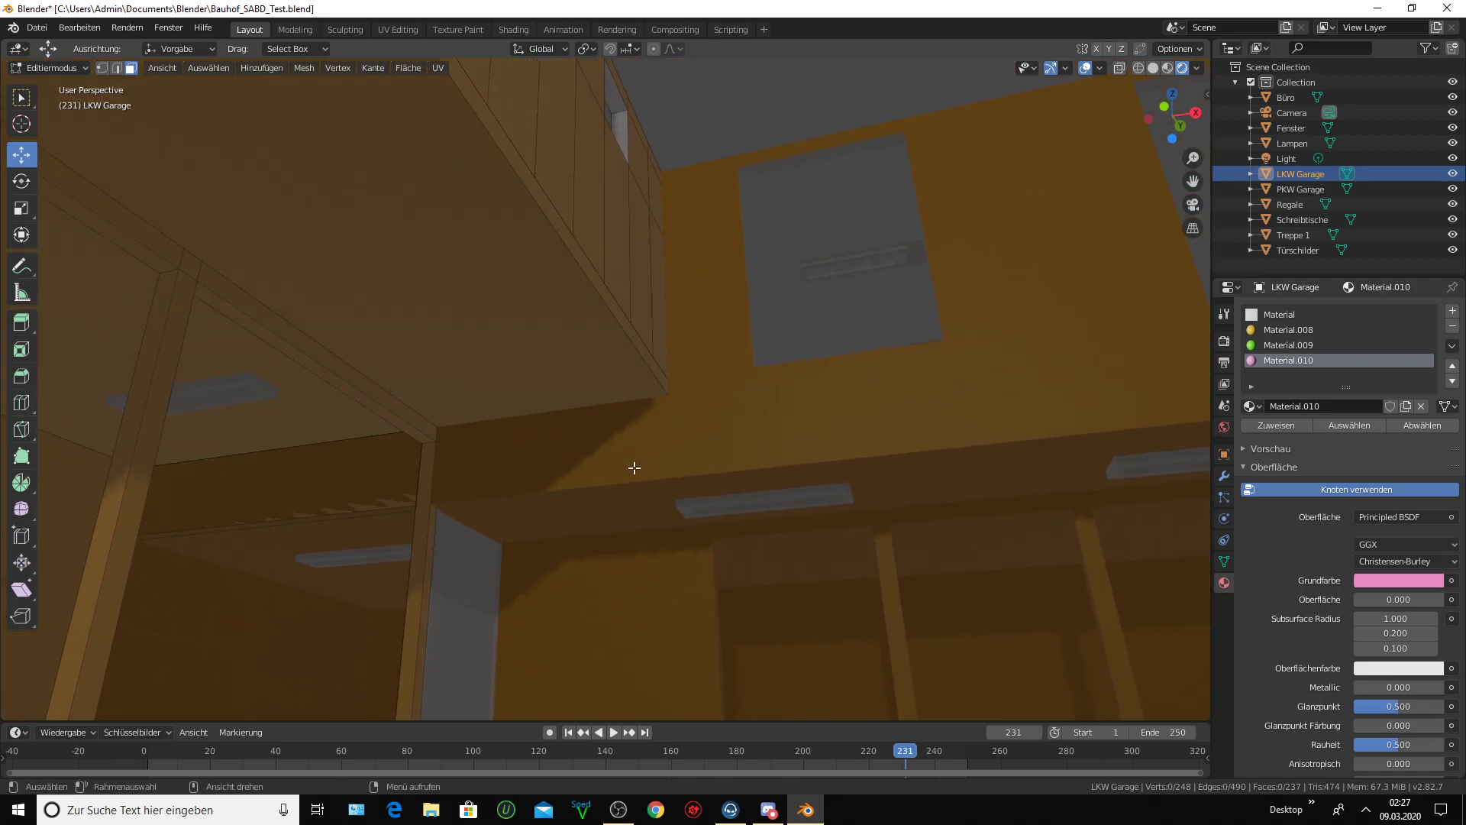
mouse_move(599, 468)
middle_mouse_down()
mouse_move(618, 442)
mouse_move(570, 448)
mouse_move(500, 423)
mouse_move(520, 412)
mouse_move(527, 462)
mouse_move(499, 475)
mouse_move(494, 508)
mouse_move(576, 481)
mouse_move(540, 524)
mouse_move(415, 592)
mouse_move(360, 557)
mouse_move(645, 550)
middle_mouse_up()
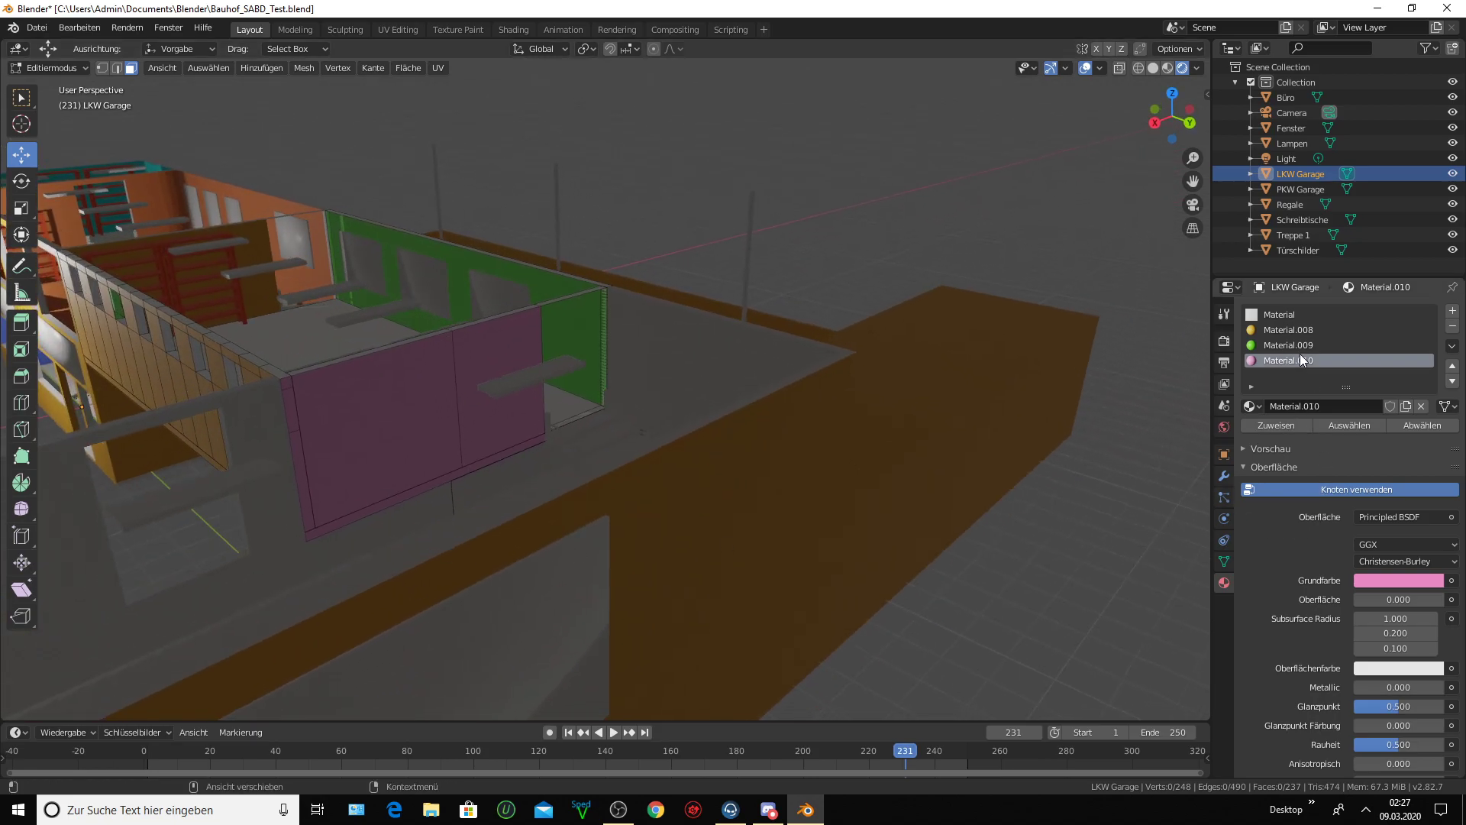
left_click(1384, 580)
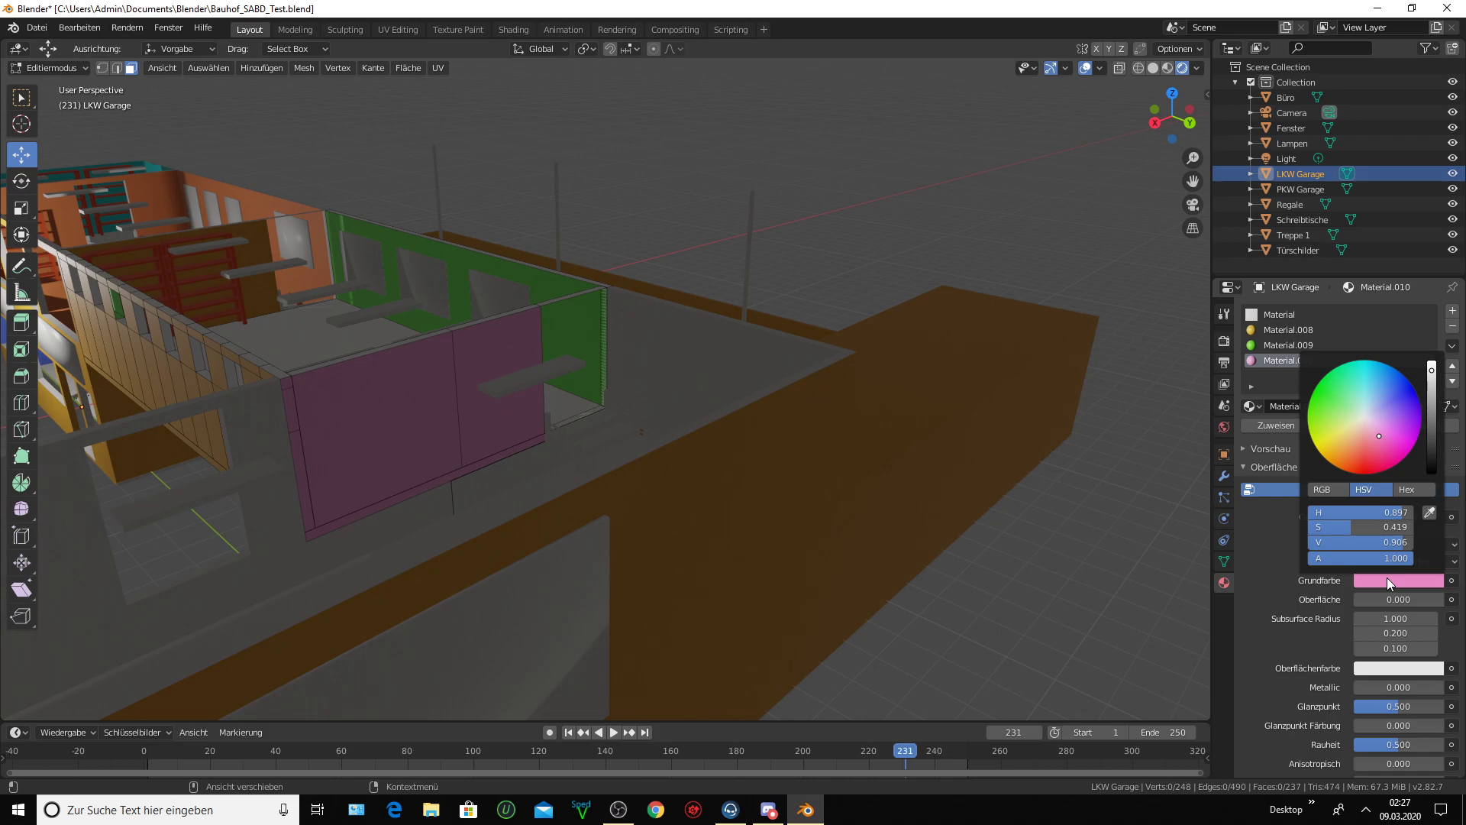
- Zoom out and pan to view the LKW Garage from above across the grid
scroll(1063, 424, "down", 3)
mouse_move(770, 376)
middle_mouse_down()
mouse_move(821, 404)
mouse_move(867, 392)
middle_mouse_up()
left_click_drag(1195, 181, 1176, 184)
scroll(823, 360, "down", 3, "ctrl")
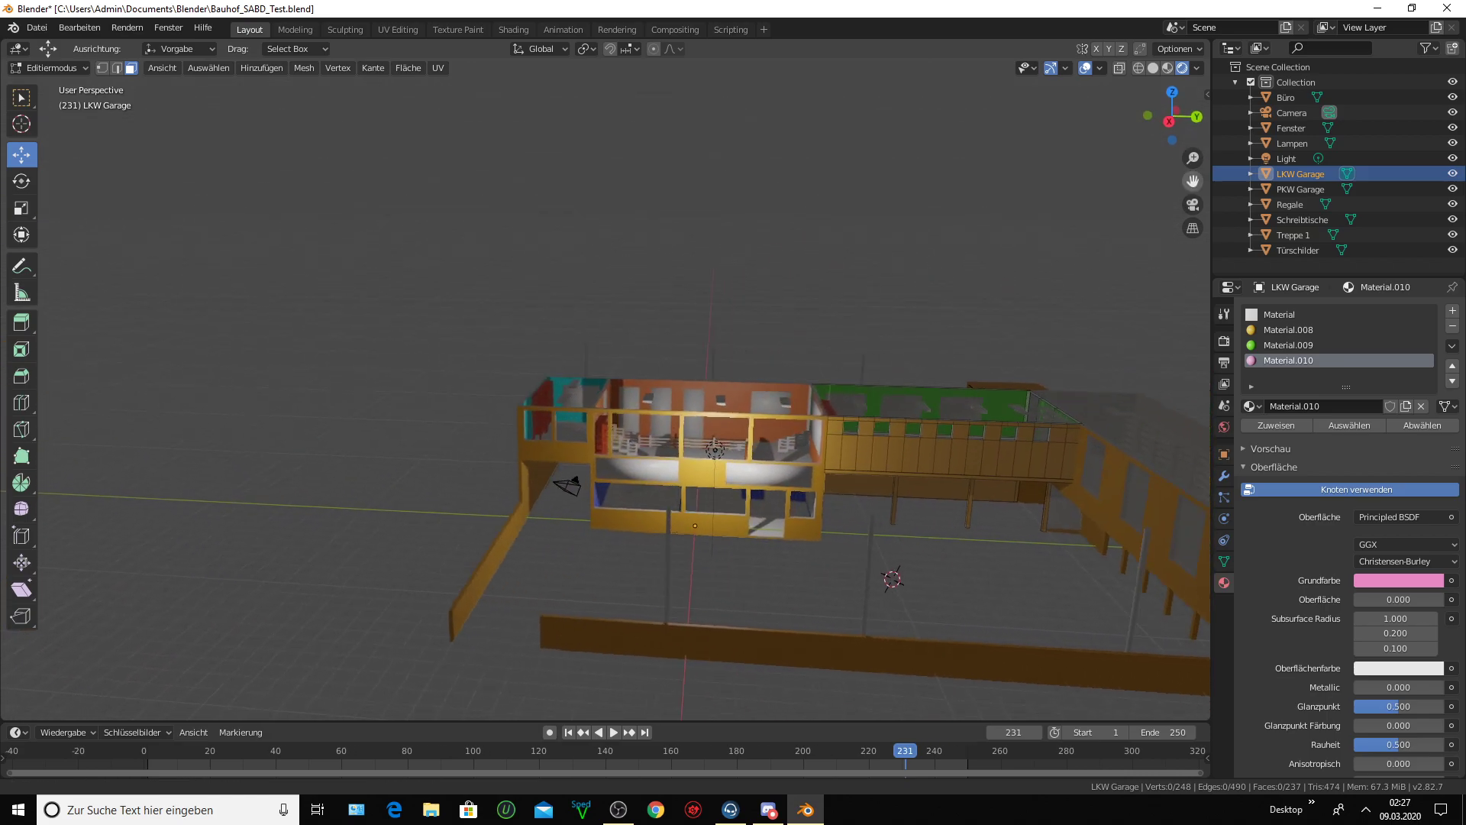
scroll(822, 360, "down", 2, "ctrl")
scroll(875, 348, "down", 2, "ctrl")
scroll(846, 373, "down", 2, "ctrl")
- Orbit around the garage's corners to inspect its pink panels from outside
middle_click_drag(847, 373, 825, 396)
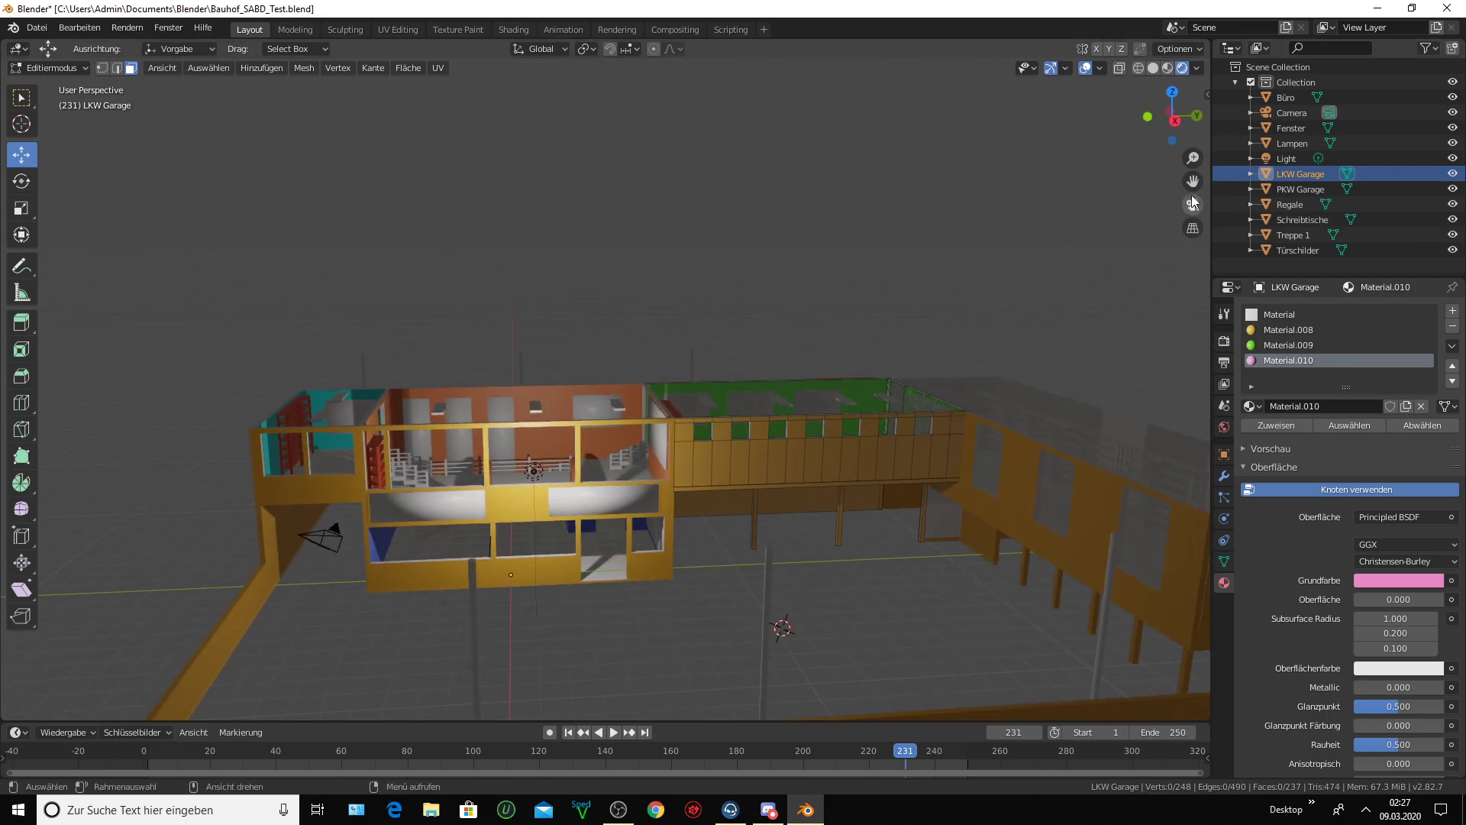
left_click_drag(1193, 181, 1191, 106)
scroll(740, 459, "down", 2)
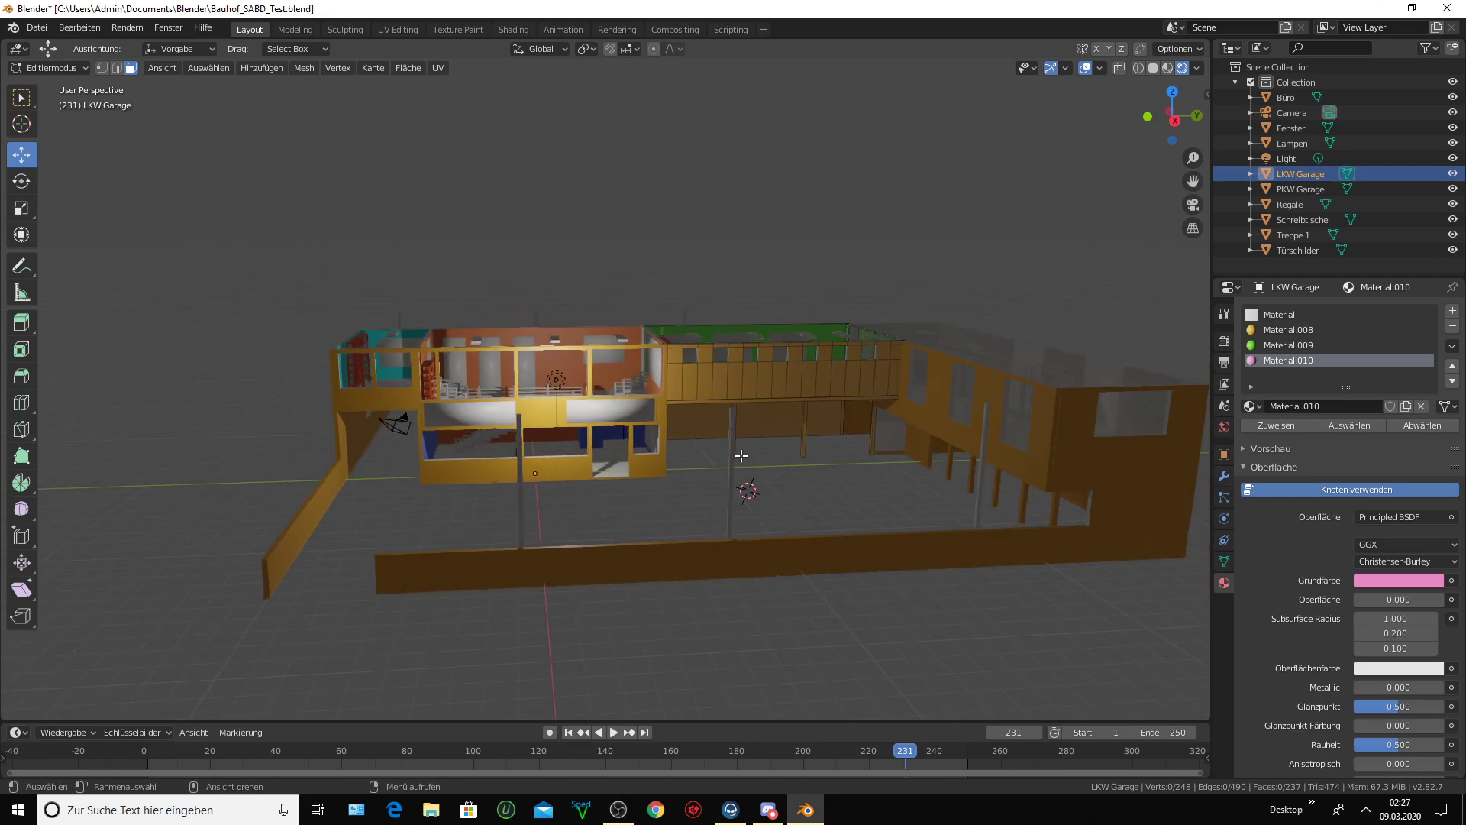
mouse_move(740, 458)
middle_mouse_down()
mouse_move(582, 464)
mouse_move(807, 453)
middle_mouse_up()
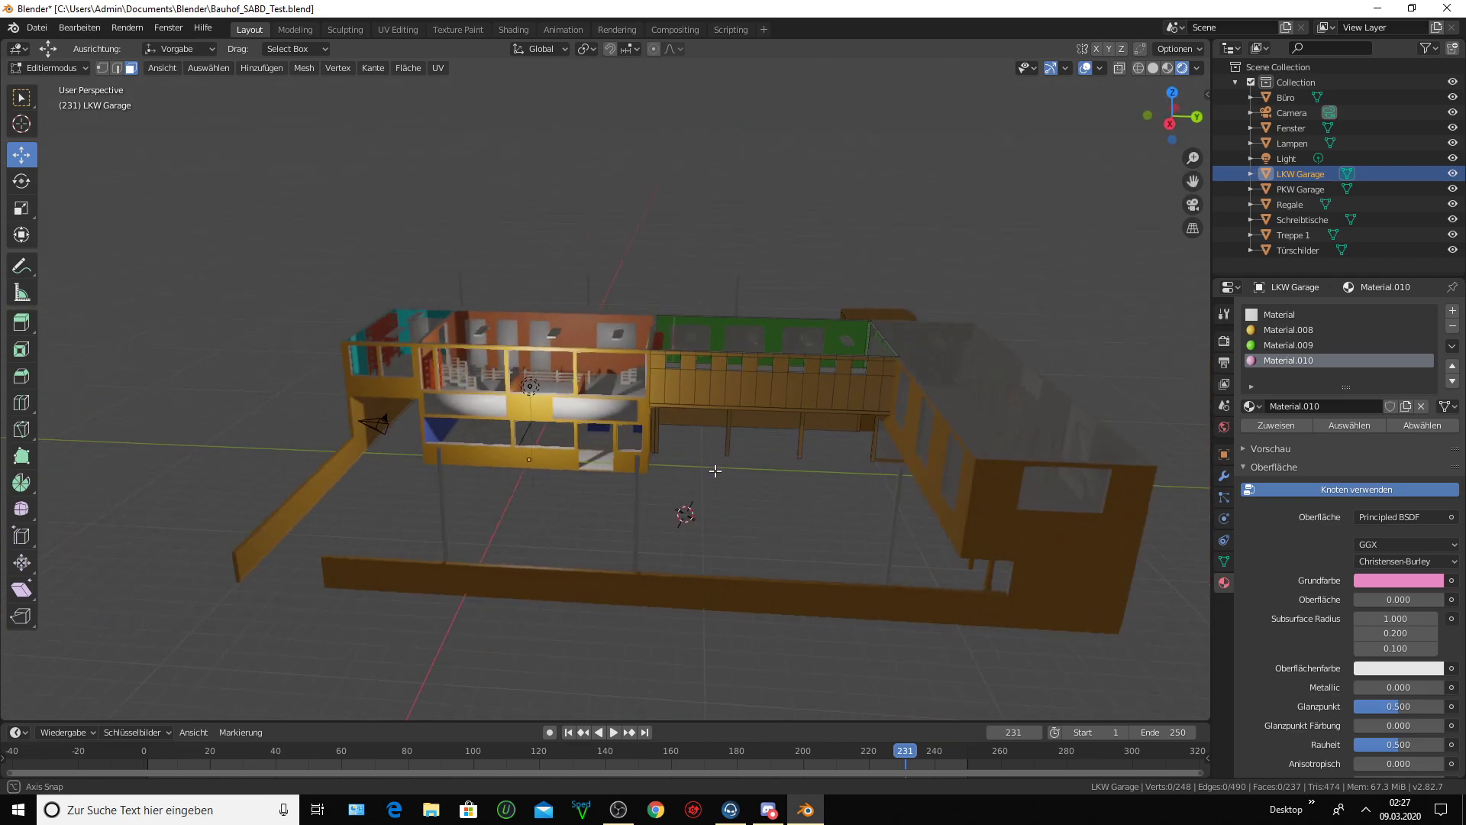
mouse_move(807, 452)
middle_mouse_down()
mouse_move(588, 472)
mouse_move(752, 457)
mouse_move(689, 503)
mouse_move(823, 448)
mouse_move(825, 491)
mouse_move(669, 525)
mouse_move(691, 488)
mouse_move(775, 478)
mouse_move(755, 434)
mouse_move(776, 423)
mouse_move(759, 445)
mouse_move(697, 419)
mouse_move(630, 476)
mouse_move(588, 467)
middle_mouse_up()
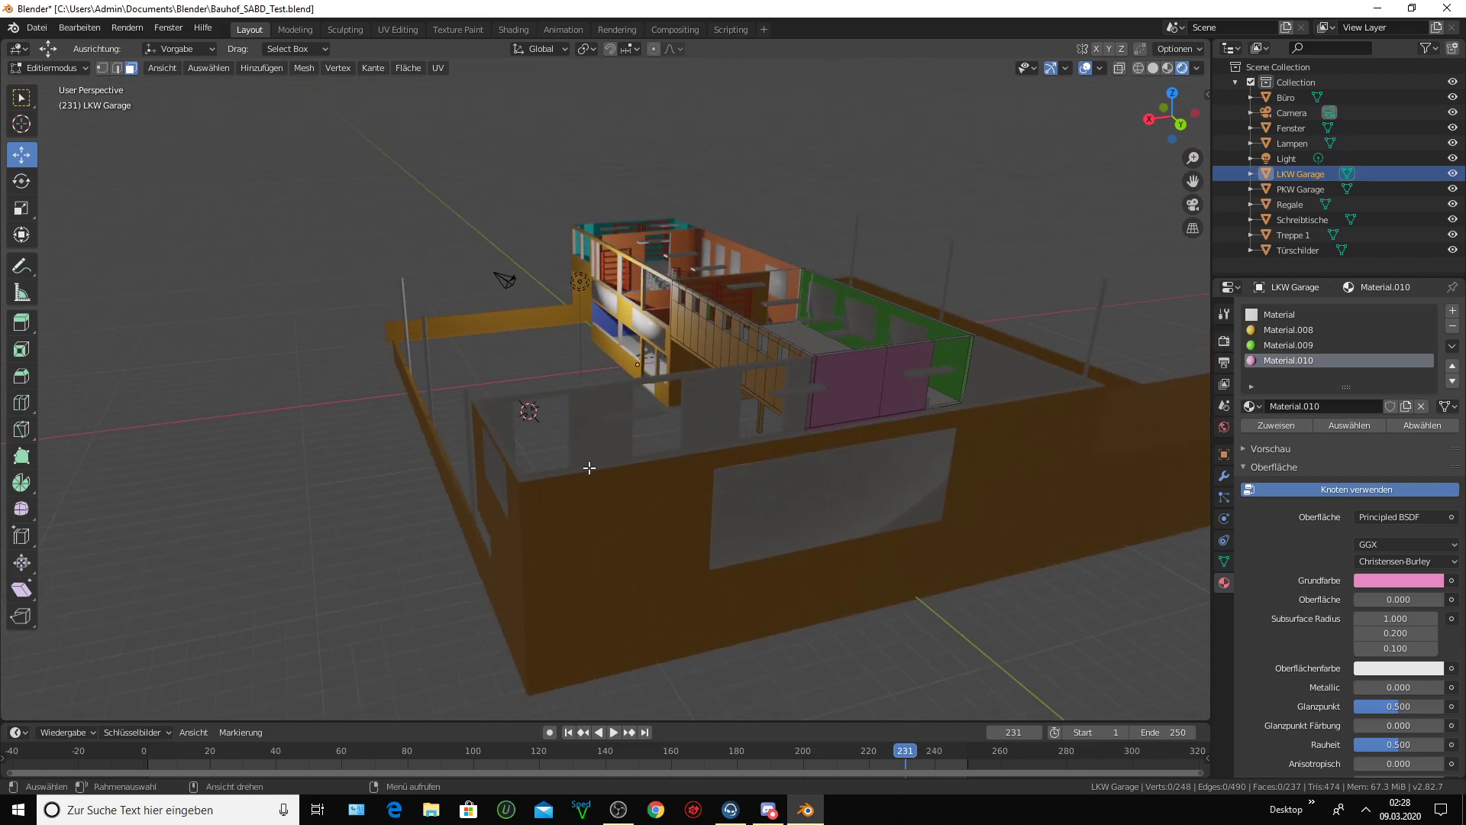